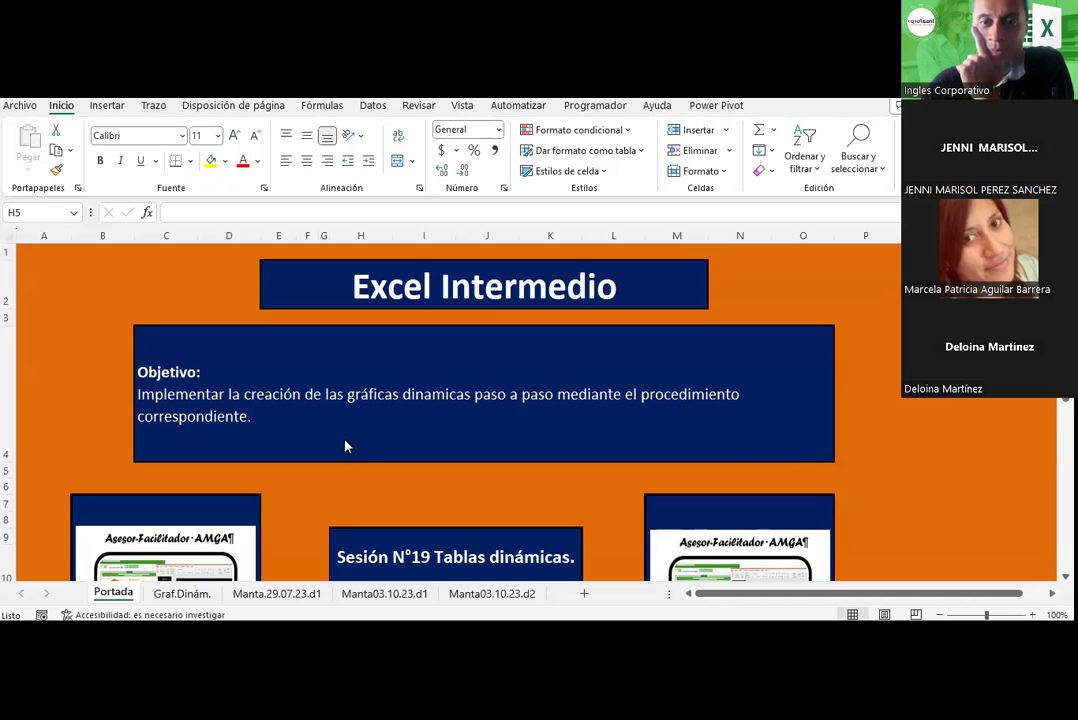
- Review the pivot-chart example screenshots on the Graf.Dinám. sheet
click(165, 272)
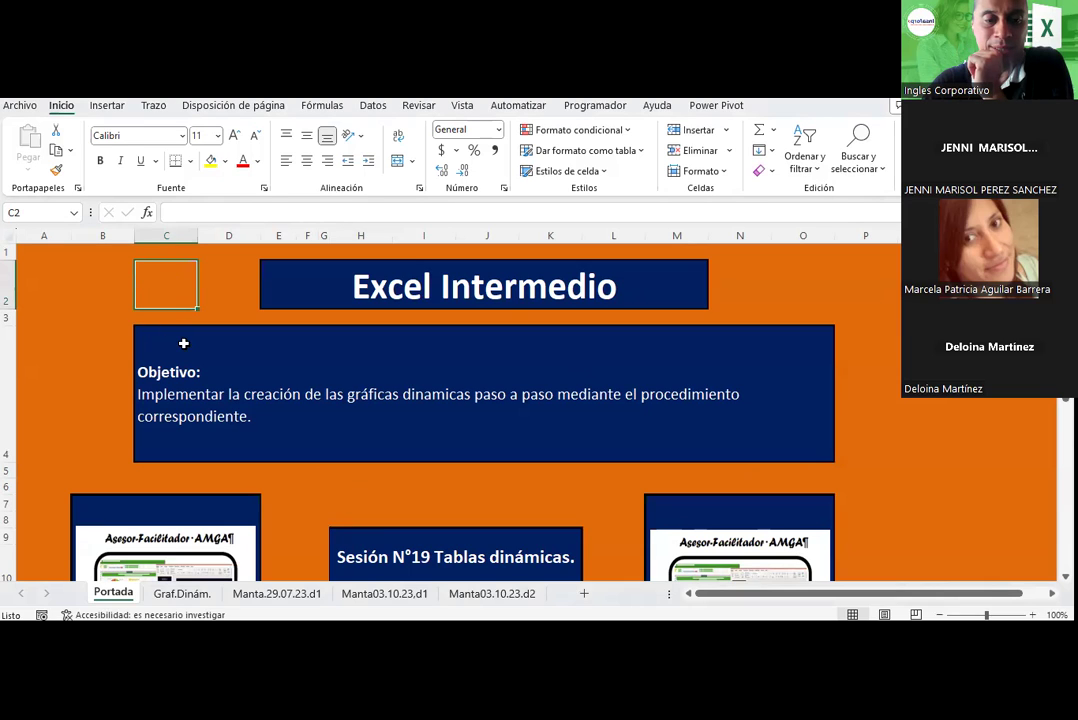
click(185, 596)
scroll(302, 440, up, 2)
scroll(305, 443, up, 4)
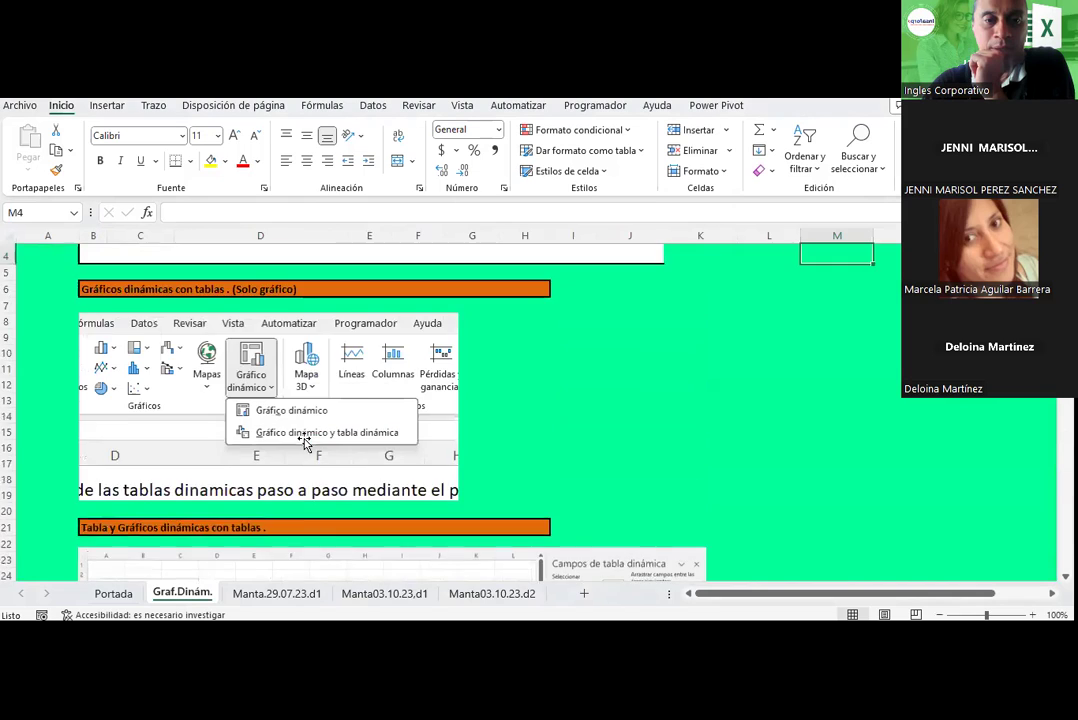
scroll(305, 443, up, 2)
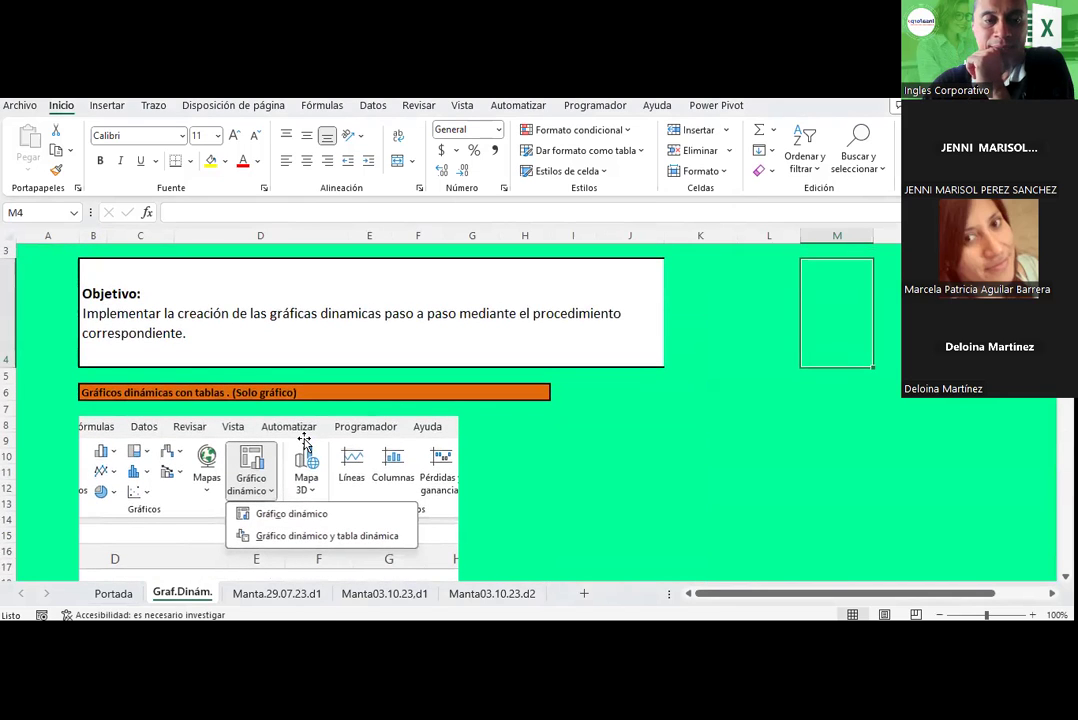
scroll(304, 441, down, 1)
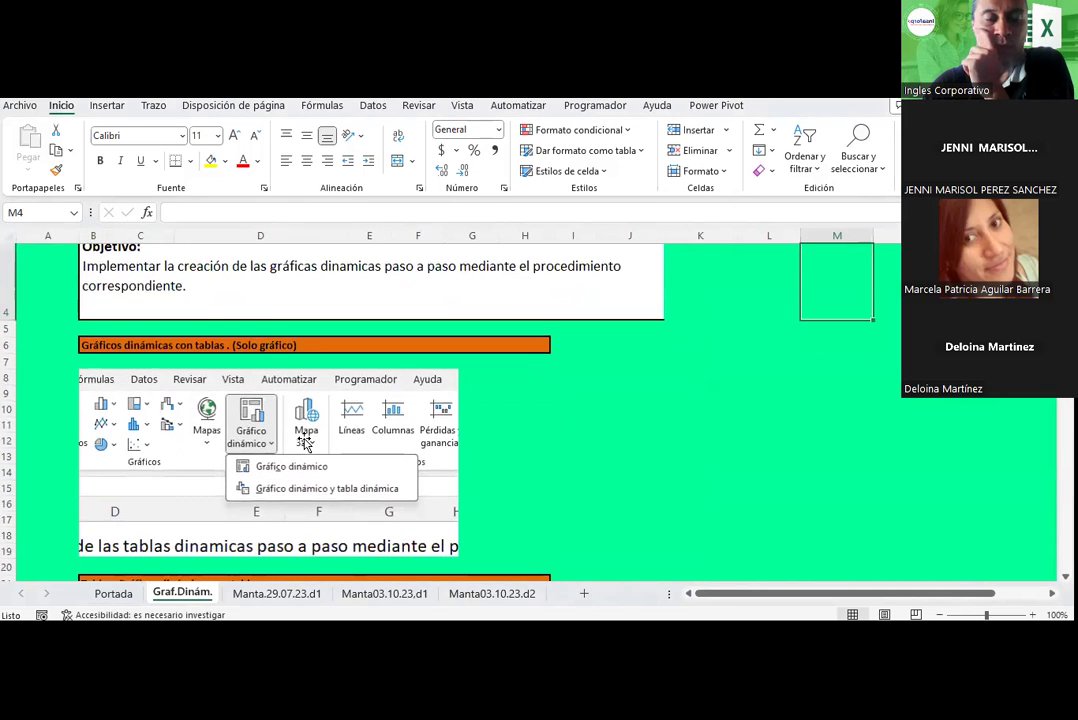
scroll(305, 443, down, 1)
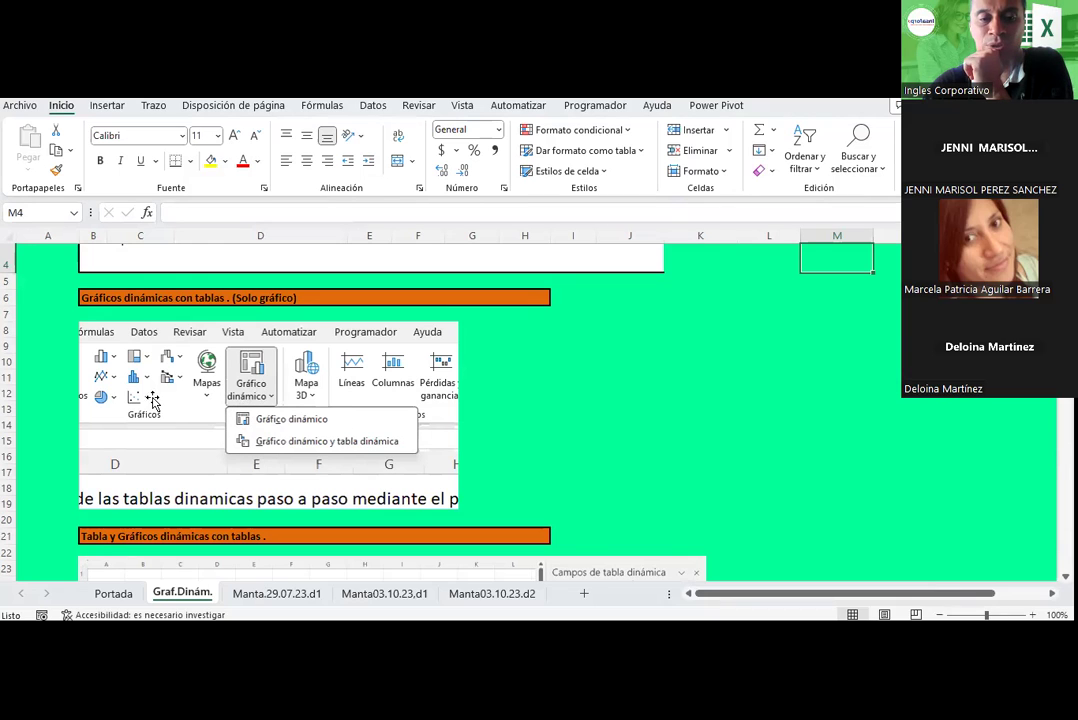
scroll(153, 399, down, 1)
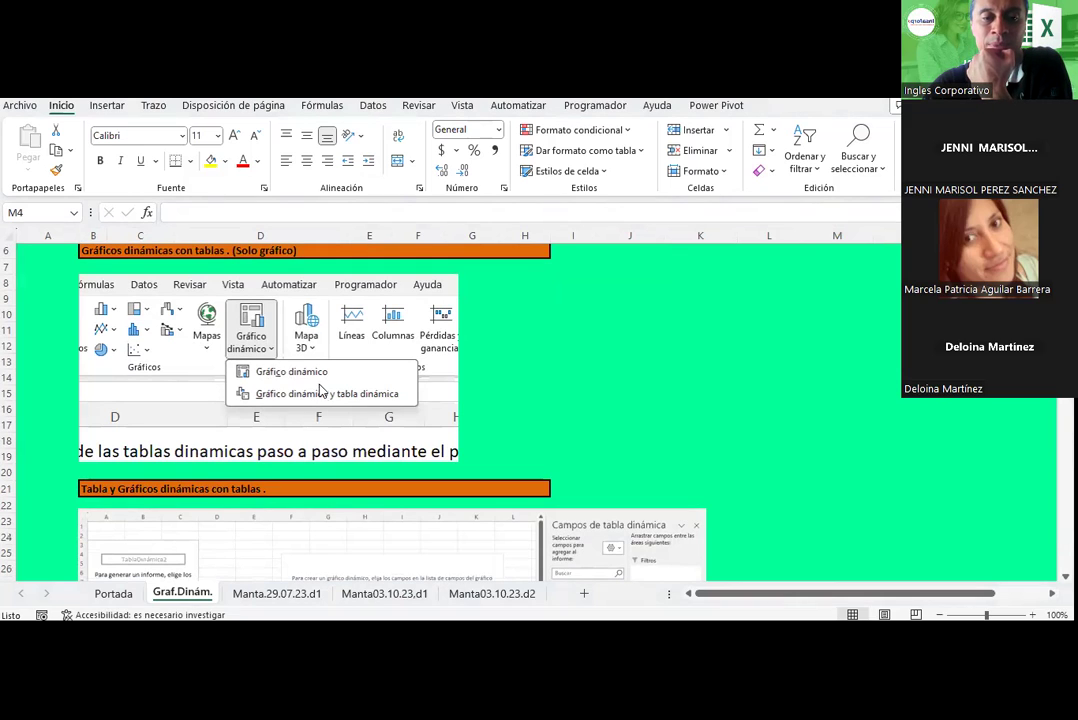
mouse_move(708, 612)
mouse_move(778, 615)
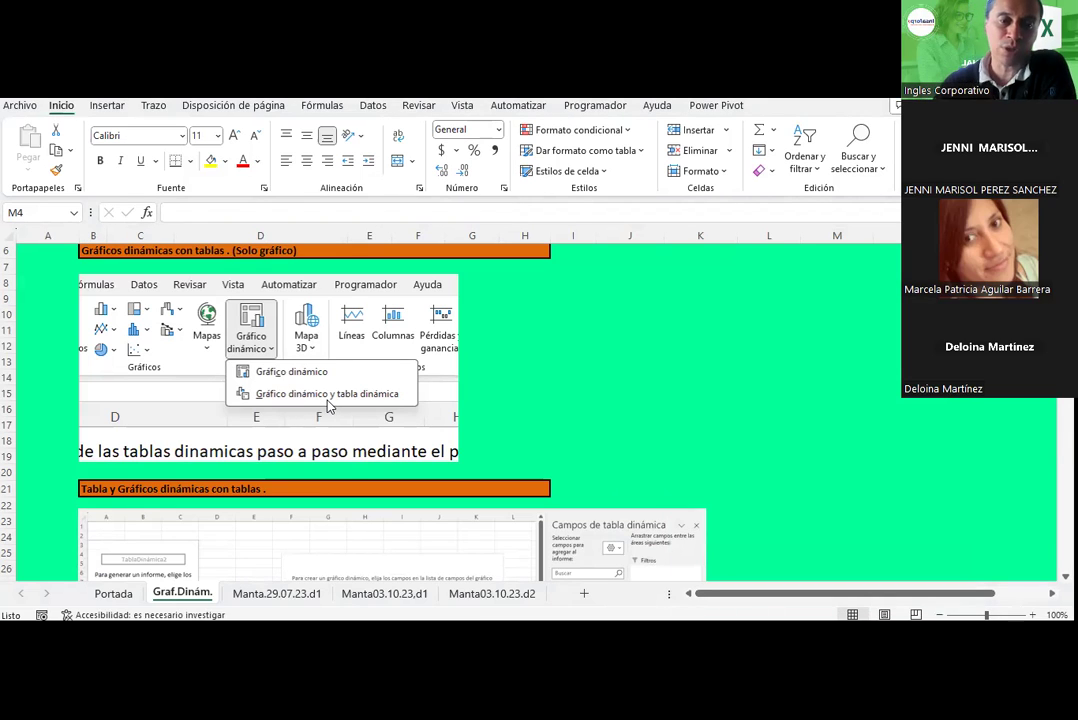
scroll(328, 405, down, 3)
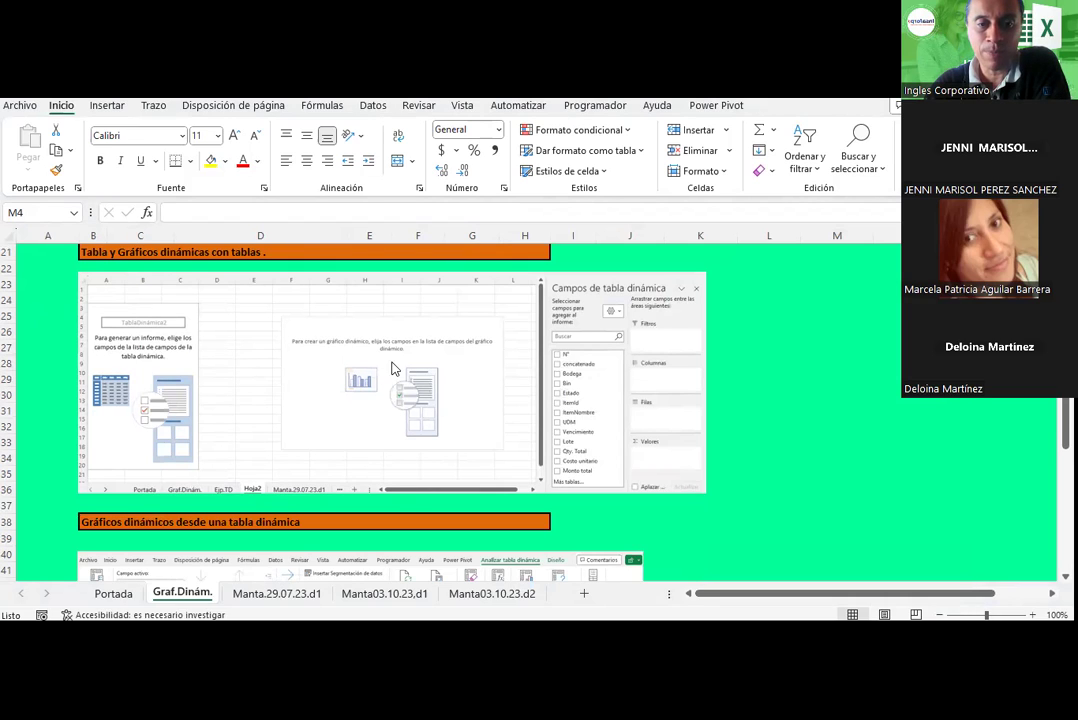
scroll(420, 398, down, 1)
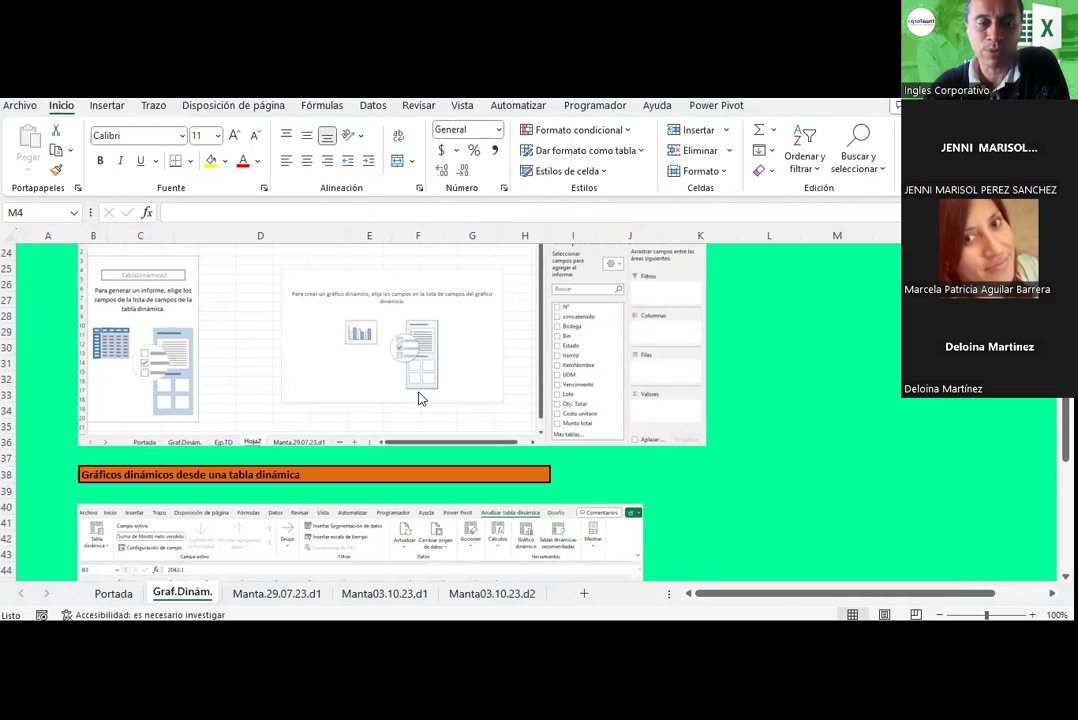
scroll(420, 398, down, 2)
scroll(420, 398, down, 2)
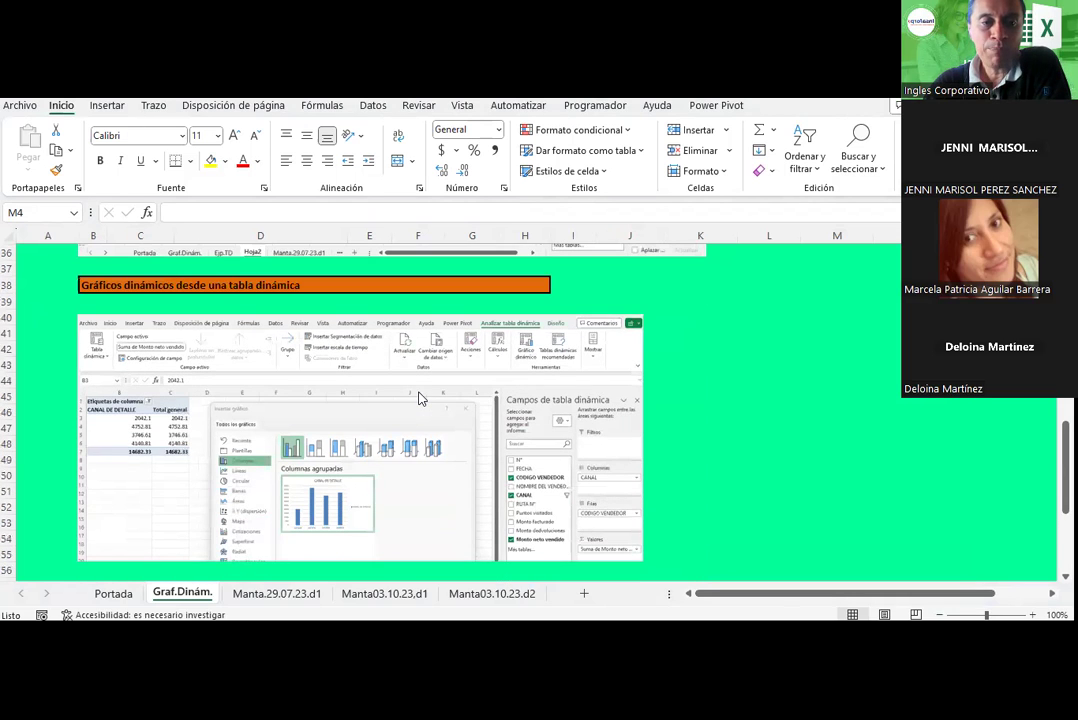
scroll(172, 428, down, 1)
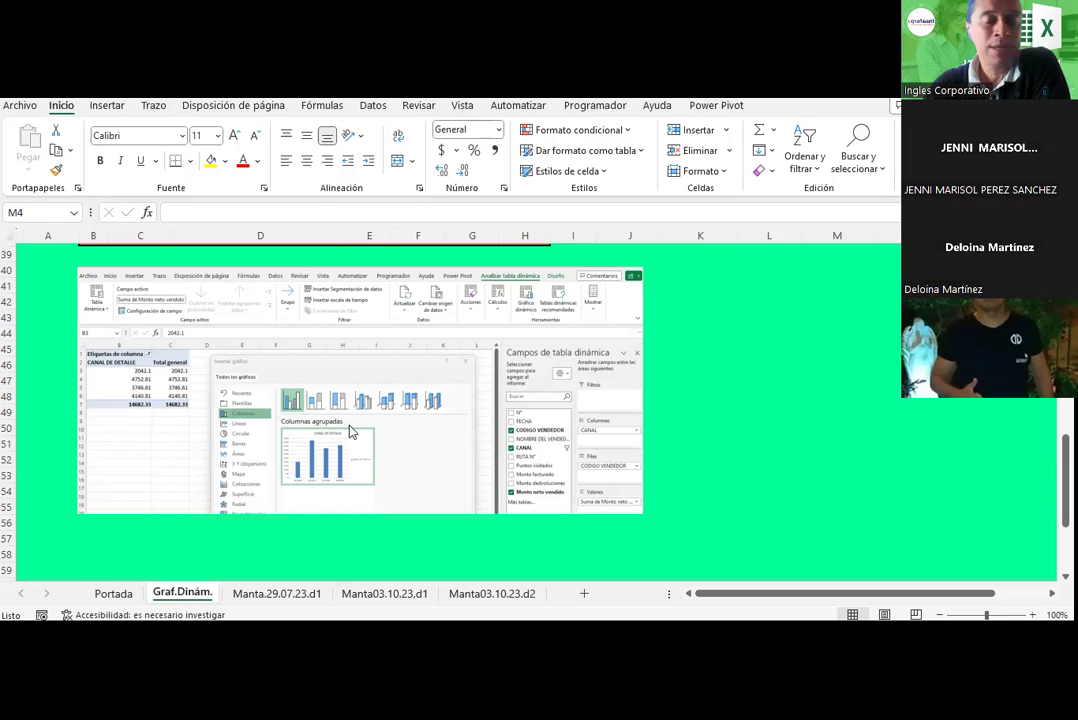
- Scroll back up and save the workbook with Ctrl+S
scroll(350, 432, up, 6)
scroll(350, 432, up, 4)
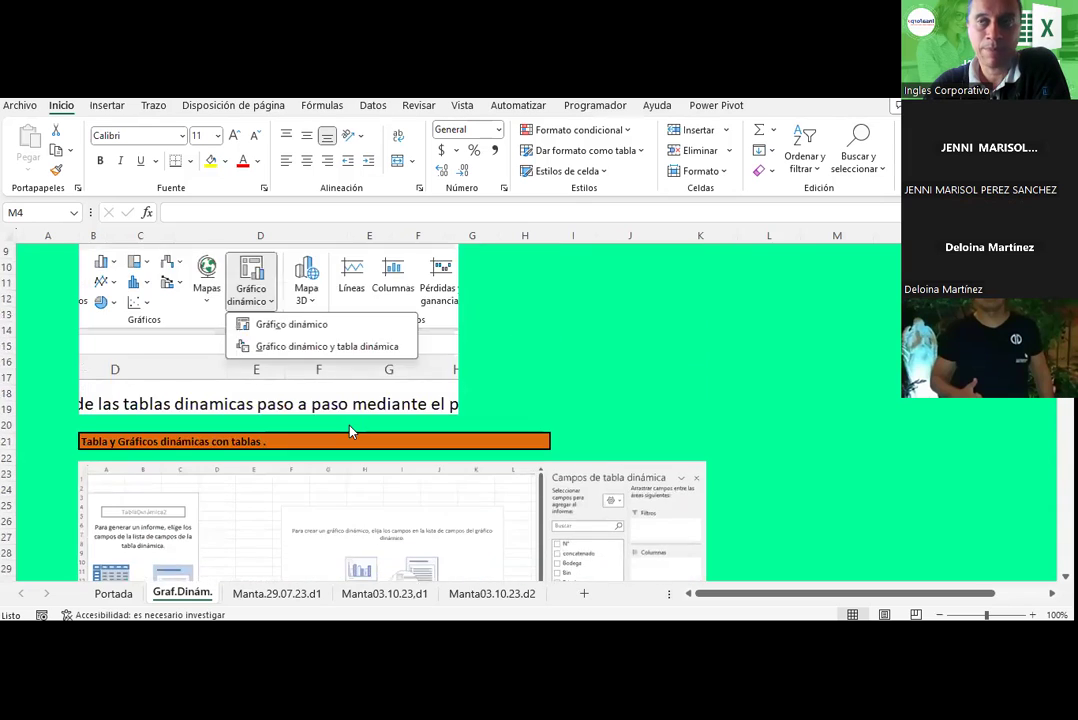
scroll(350, 432, up, 3)
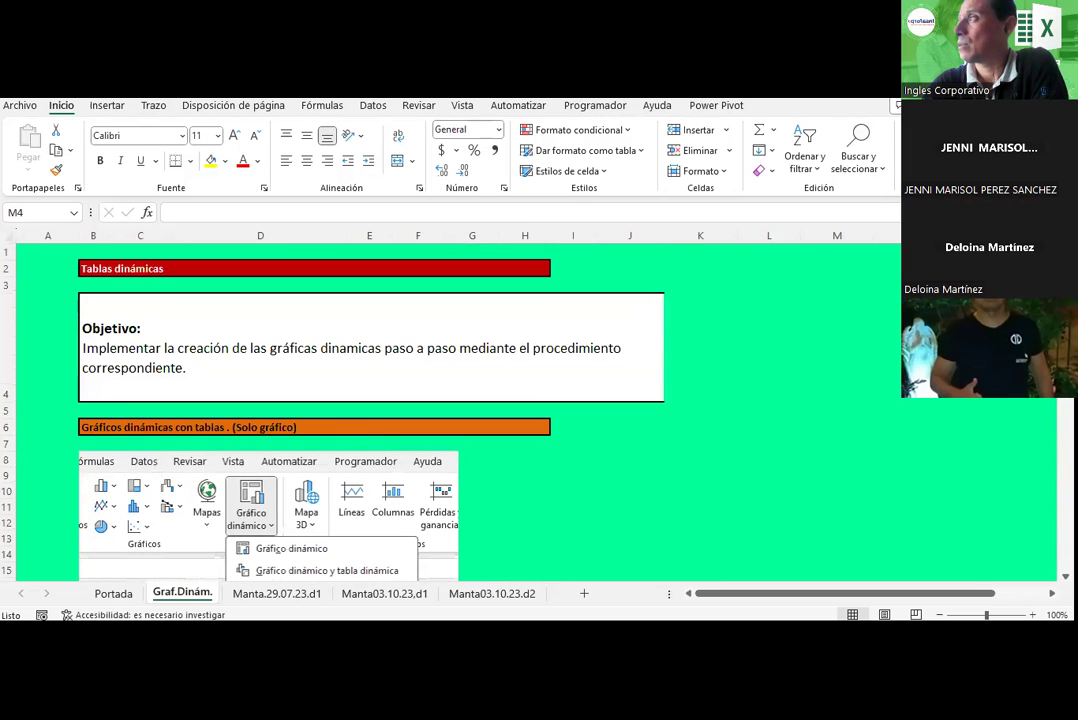
key(ctrl+s)
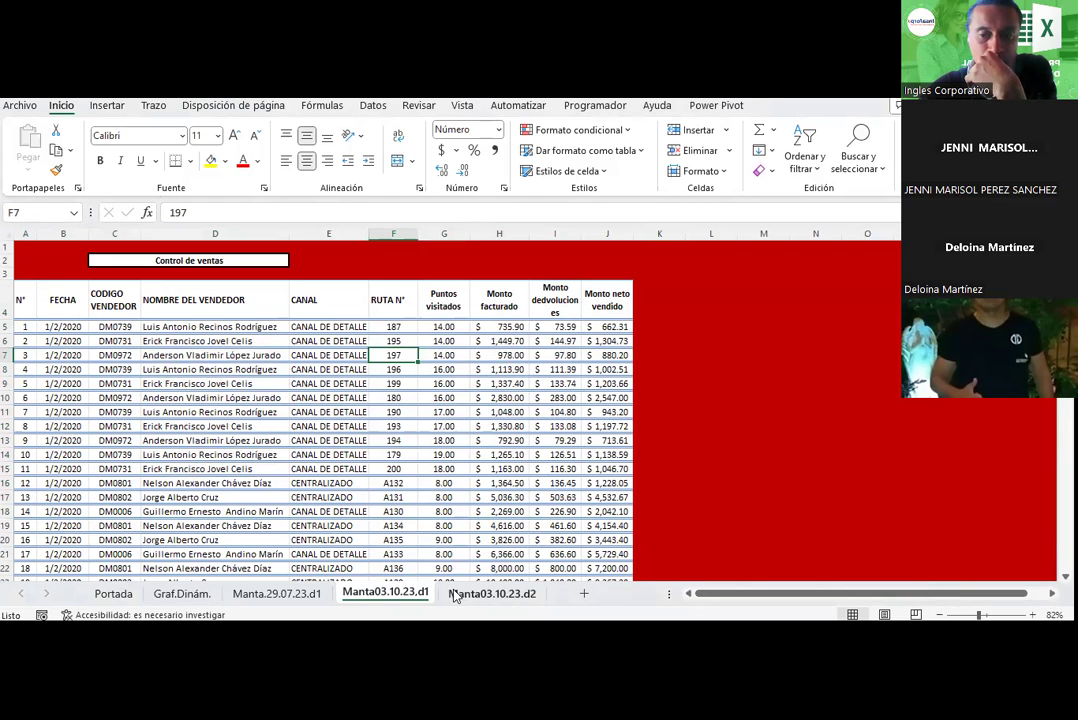
- Look through the data sheets and settle on Manta03.10.23.d2
click(455, 594)
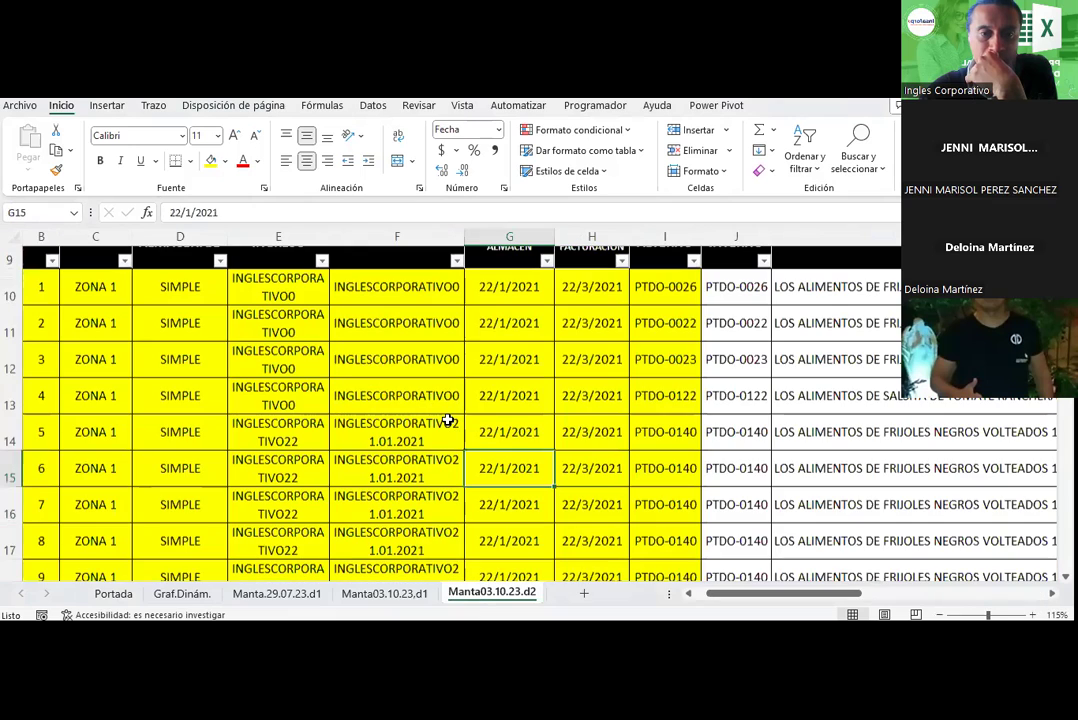
click(397, 594)
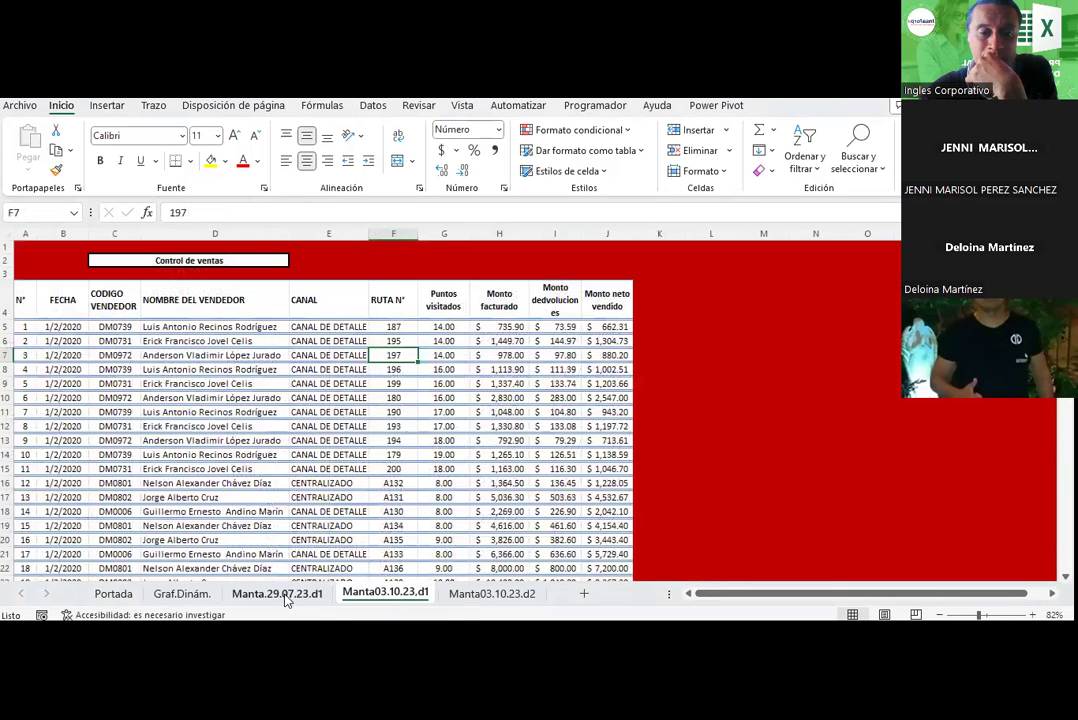
click(279, 596)
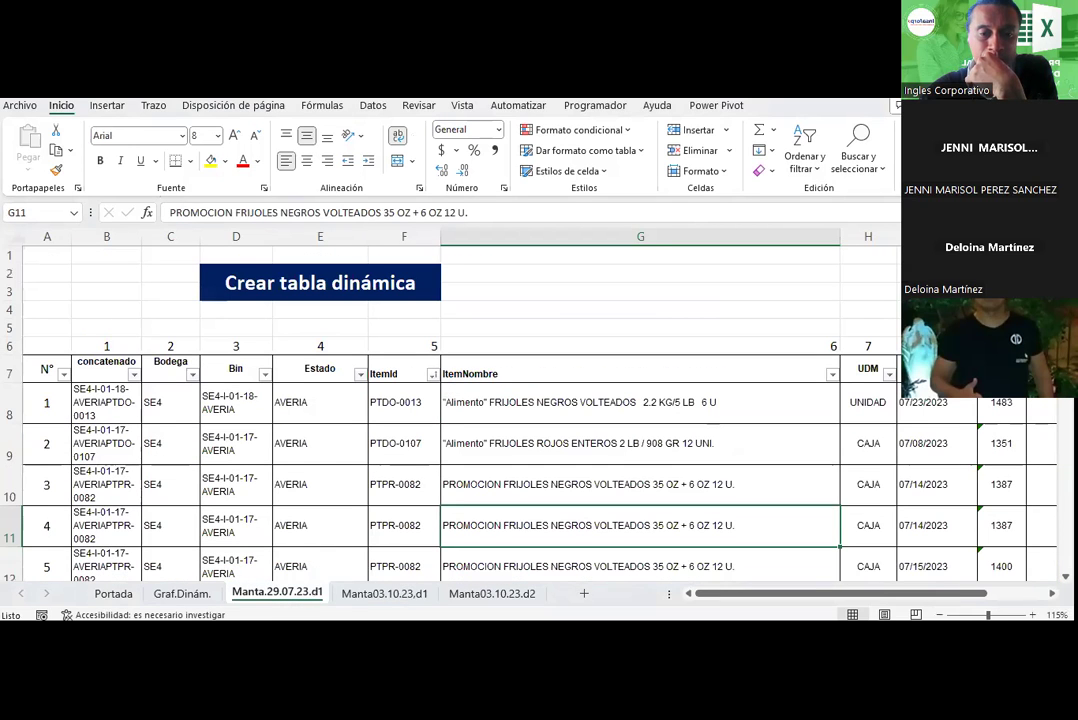
click(344, 468)
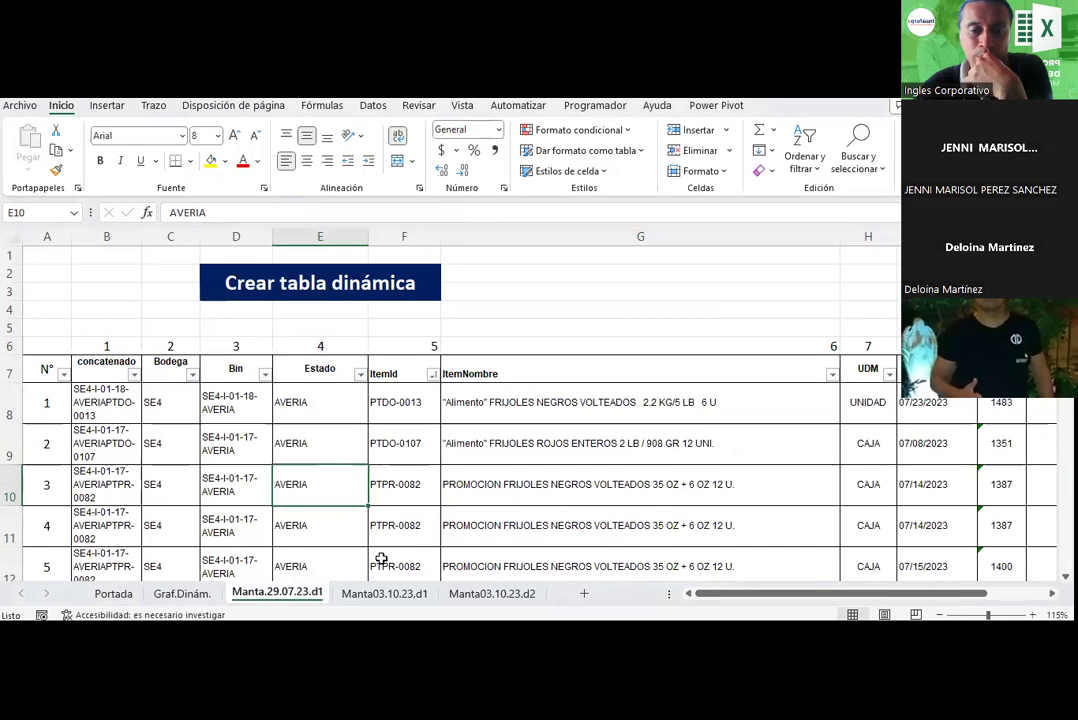
click(494, 592)
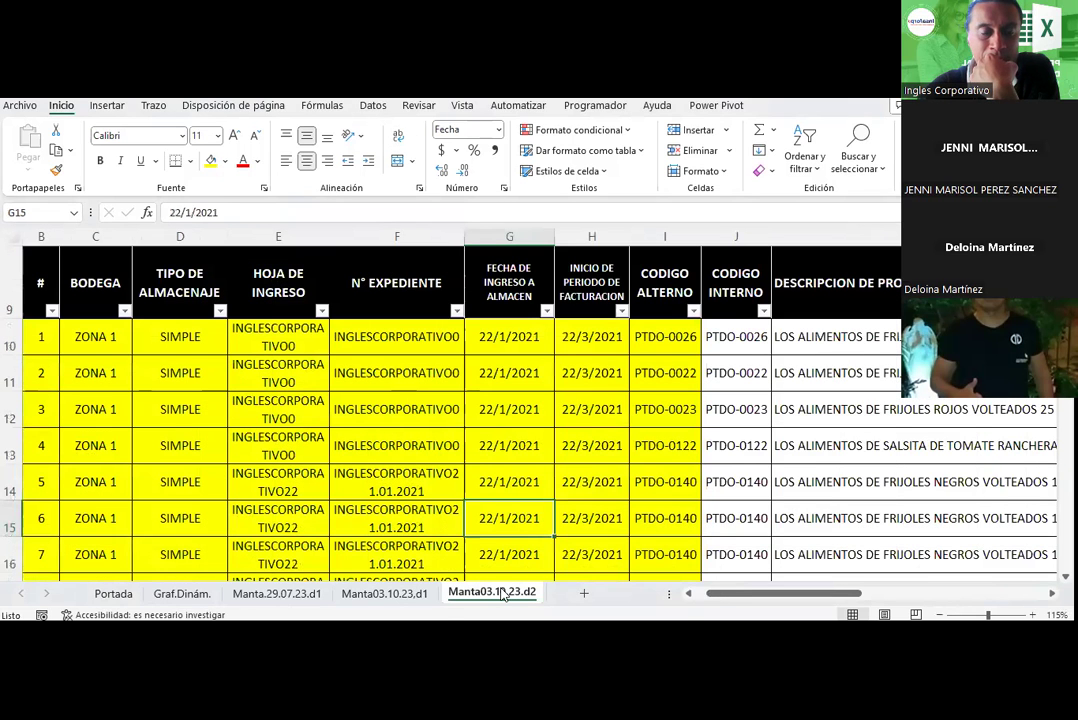
- Select the Ejemplo 1 table from its # header in B9 down to the last data row
mouse_move(743, 594)
mouse_down()
mouse_move(793, 594)
mouse_move(230, 402)
mouse_move(122, 280)
mouse_up()
scroll(122, 280, up, 2)
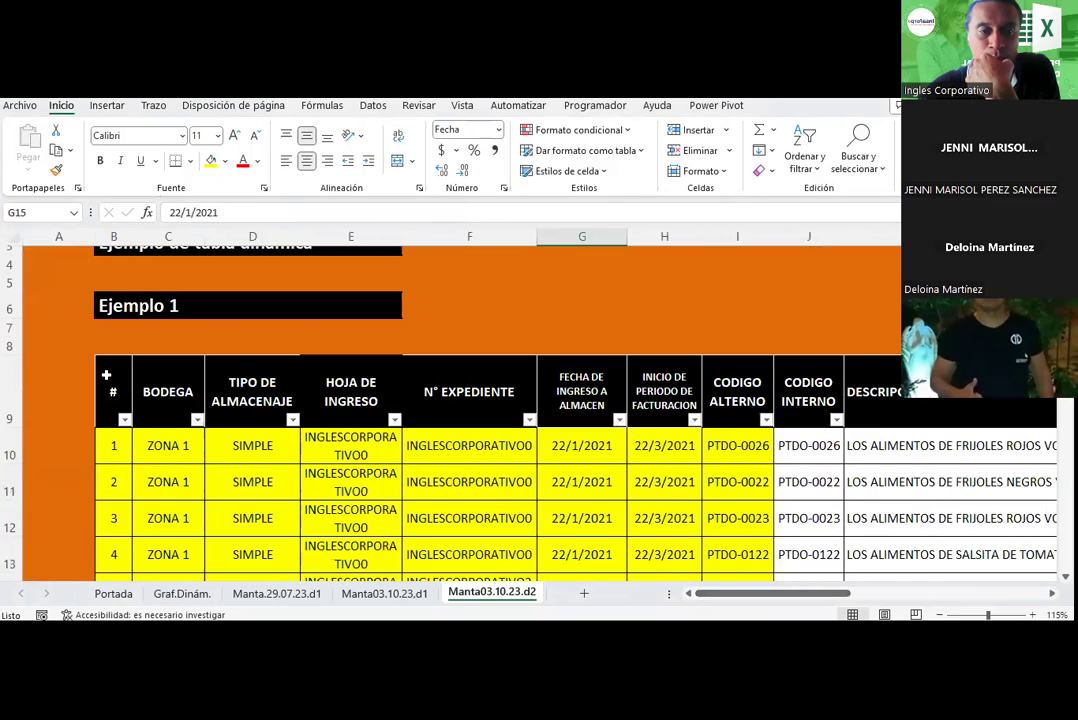
scroll(114, 327, down, 1)
click(114, 327)
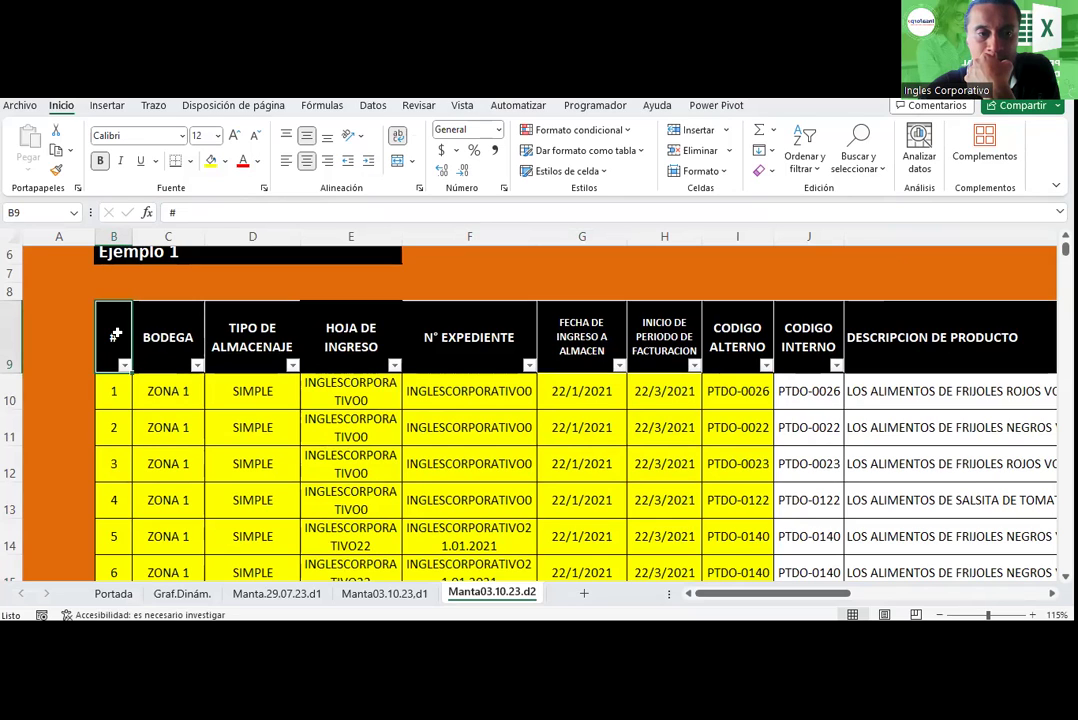
mouse_move(116, 334)
mouse_down()
mouse_move(975, 313)
mouse_move(898, 362)
mouse_up()
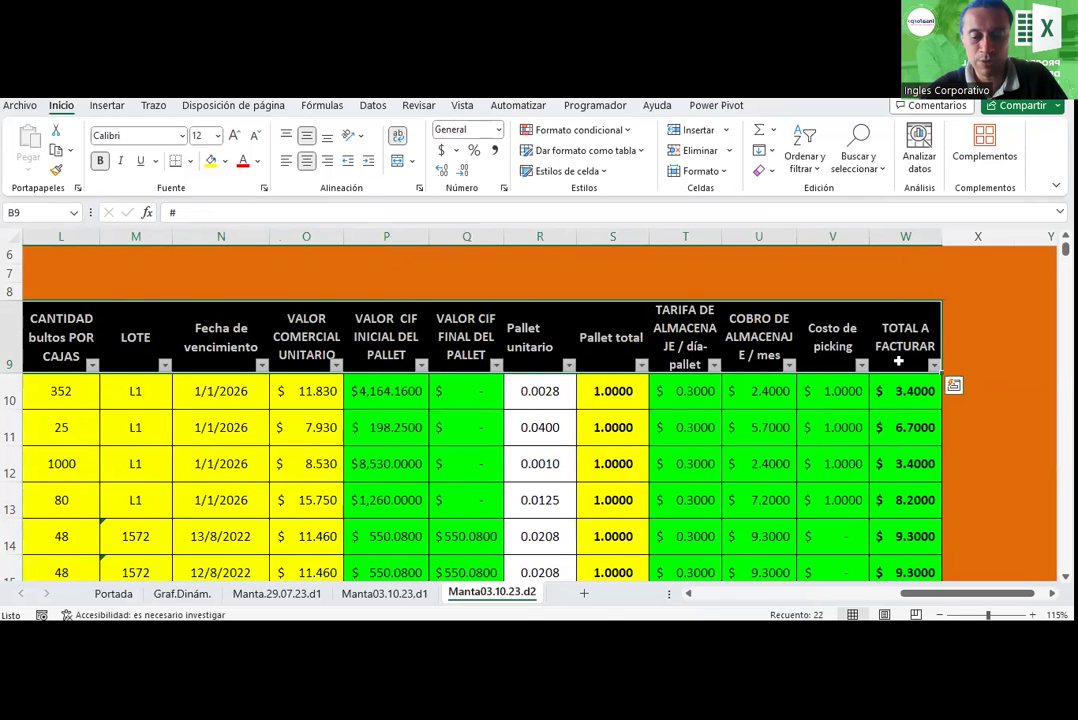
key(ctrl+shift+Down)
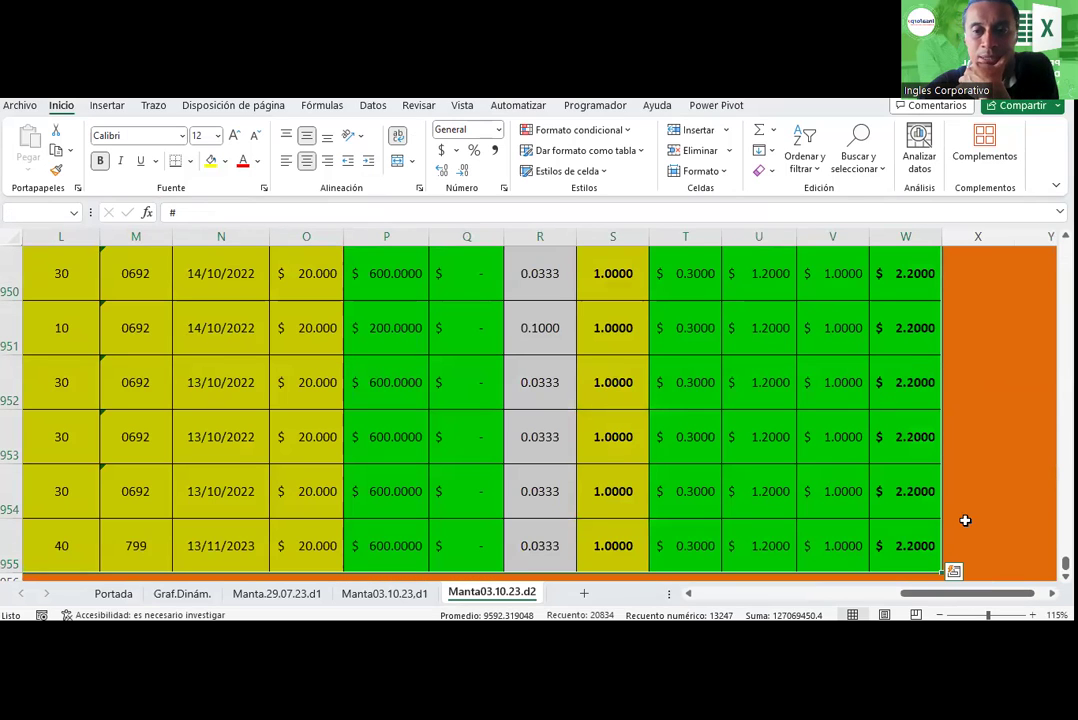
drag(1065, 565, 1065, 250)
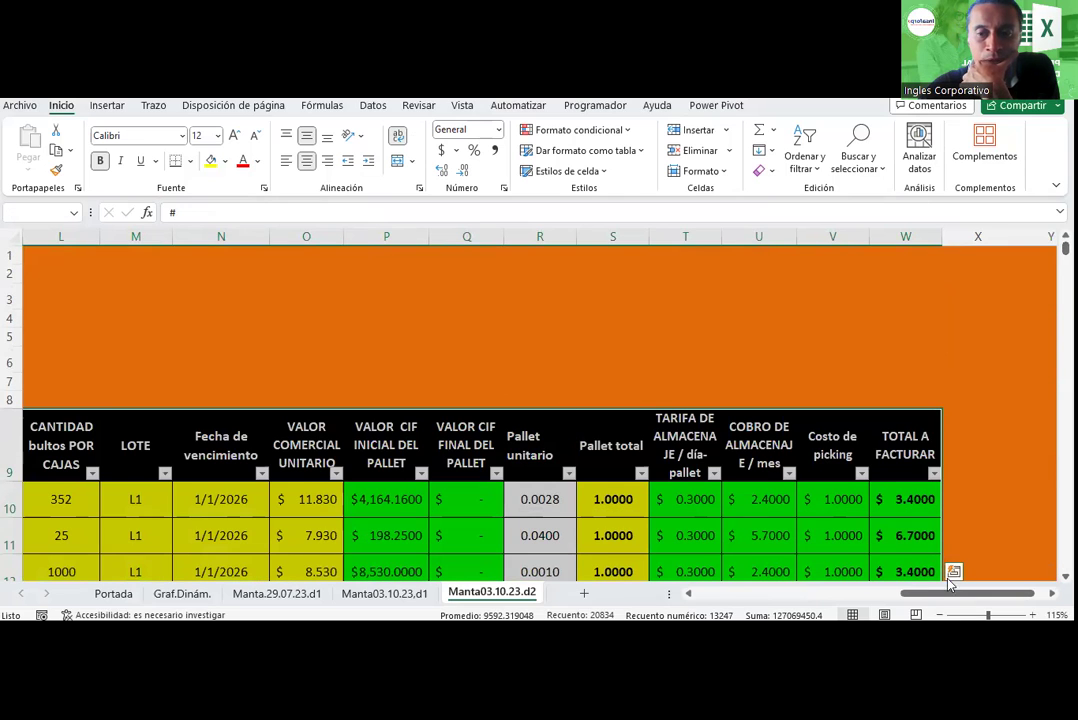
drag(957, 594, 837, 596)
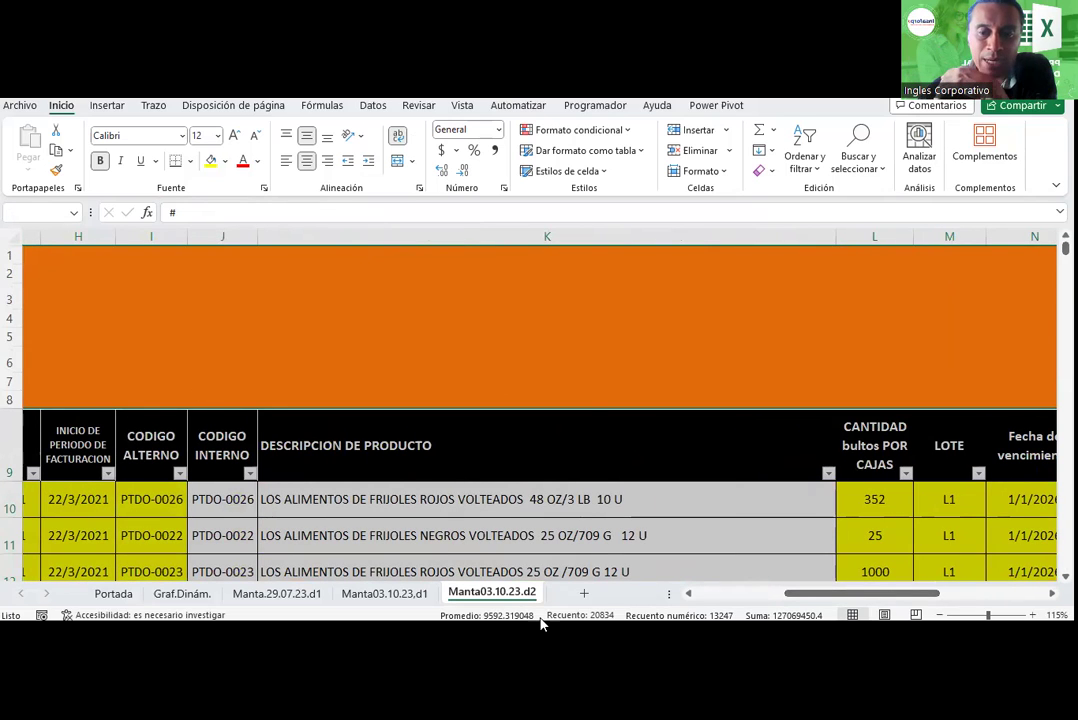
- Bring up the Insertar tab's Gráfico dinámico options for the selected table
click(693, 593)
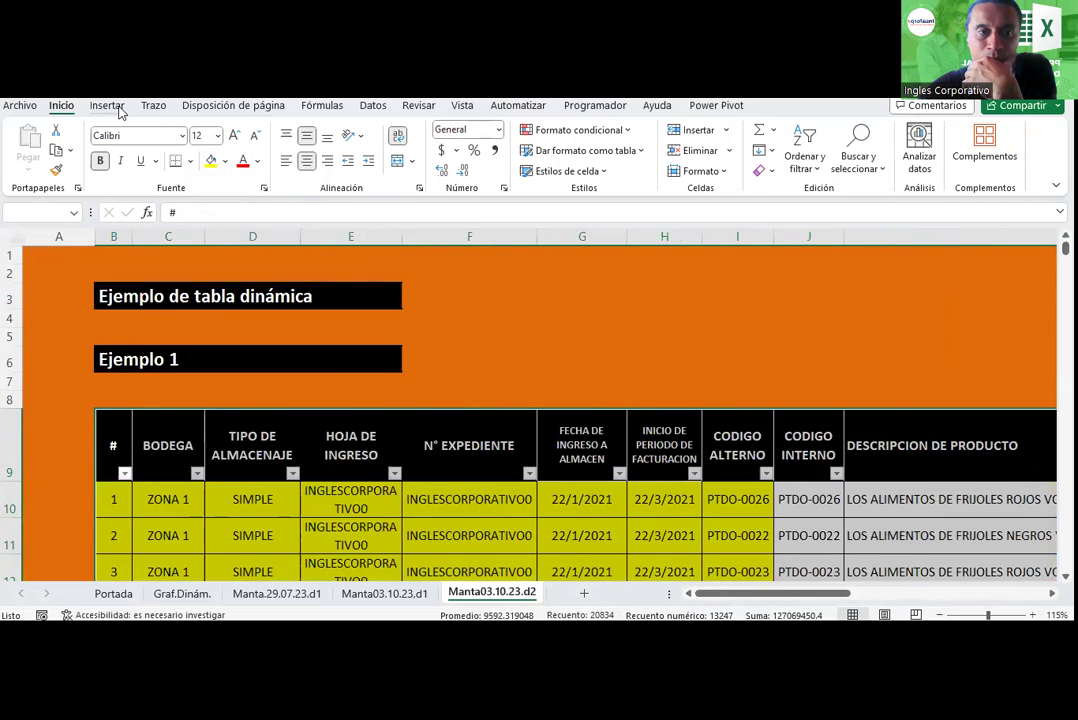
click(119, 112)
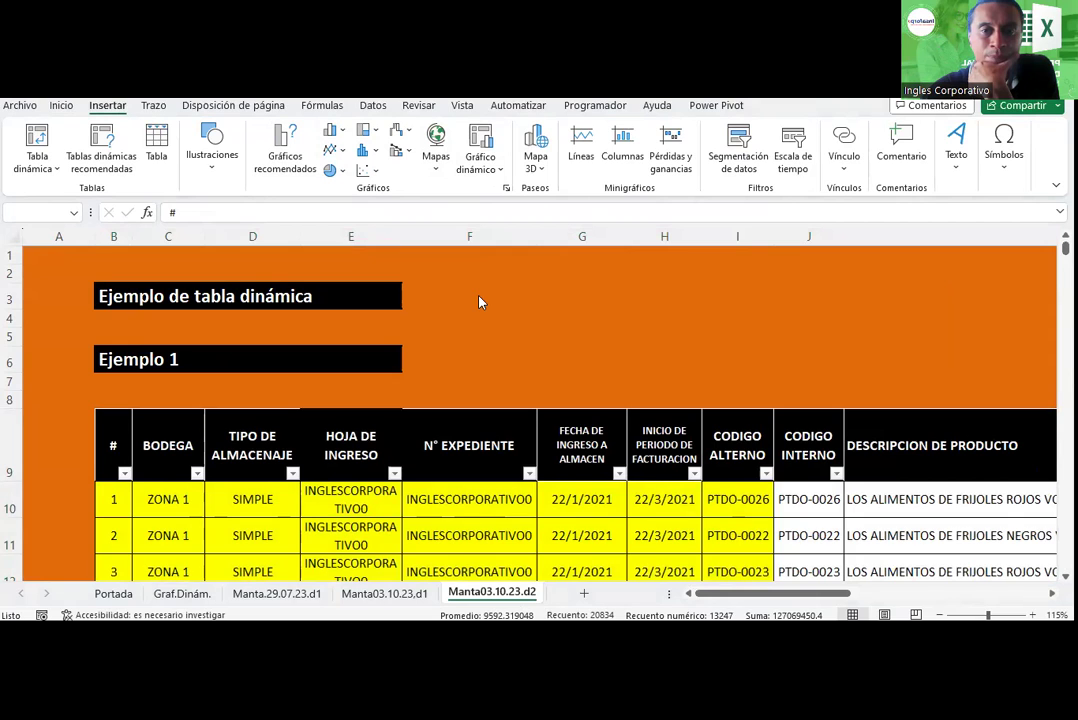
key(alt+b)
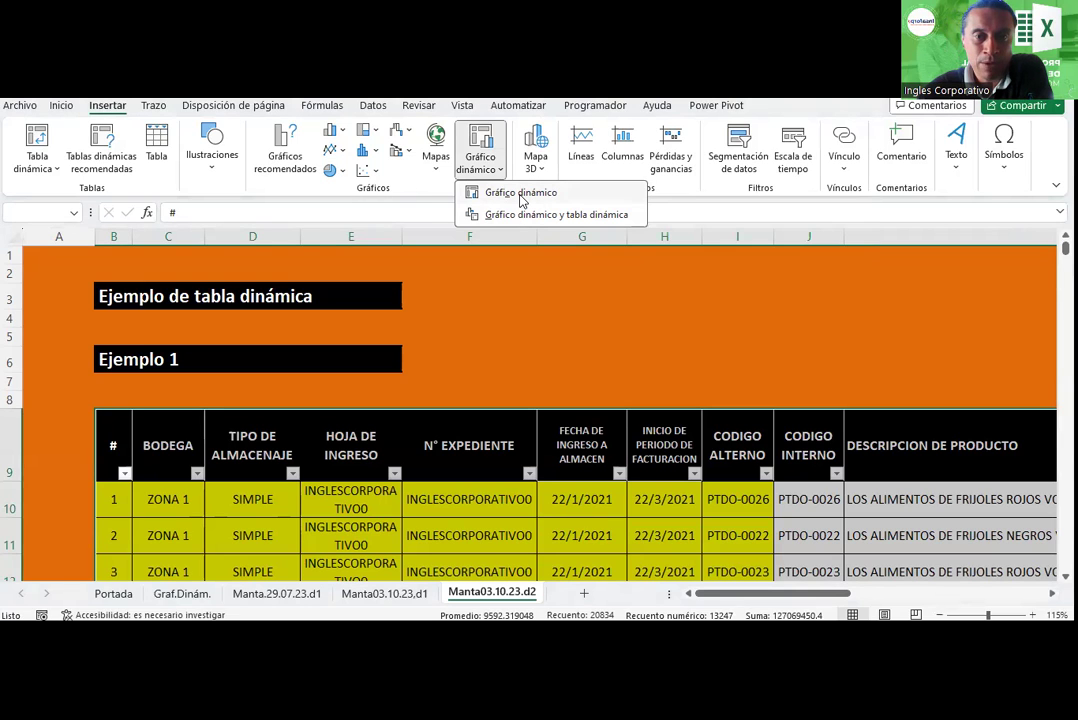
- Create a pivot chart from Manta03.10.23.d2!$B$9:$W$955 on a new worksheet
click(521, 193)
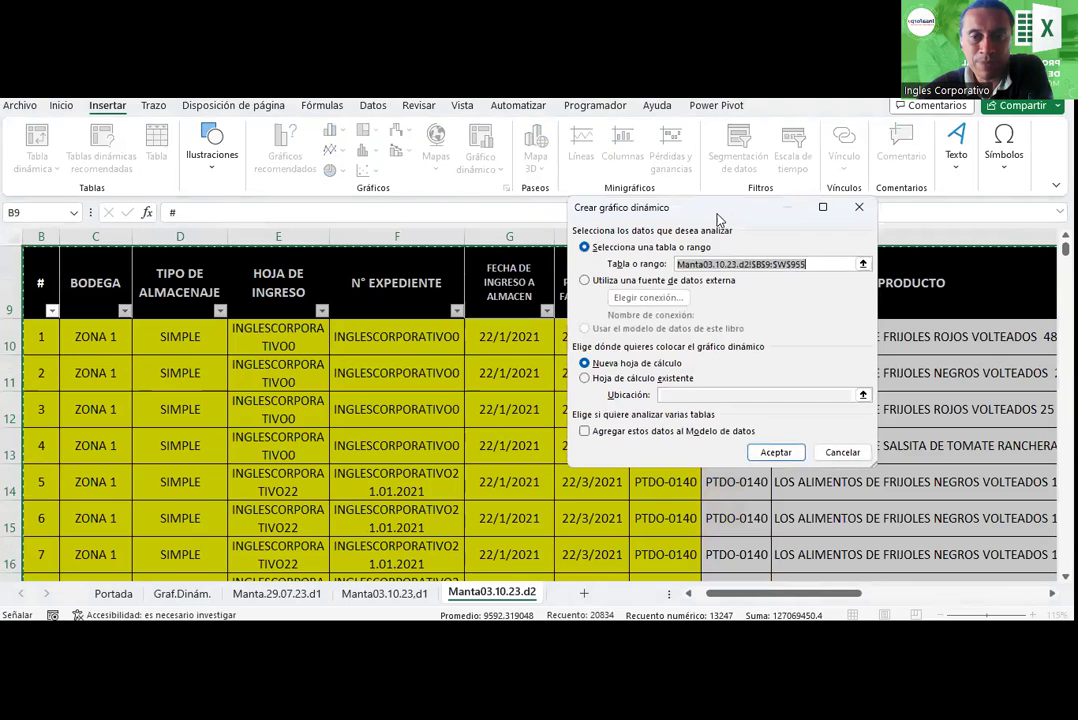
drag(717, 219, 392, 223)
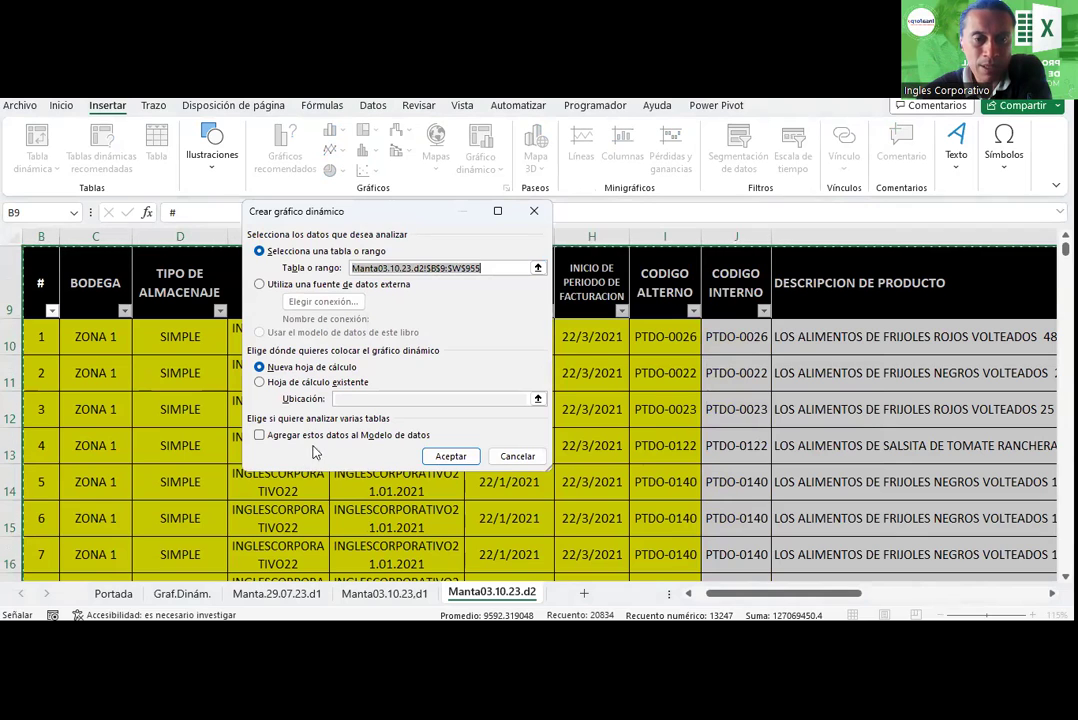
click(452, 456)
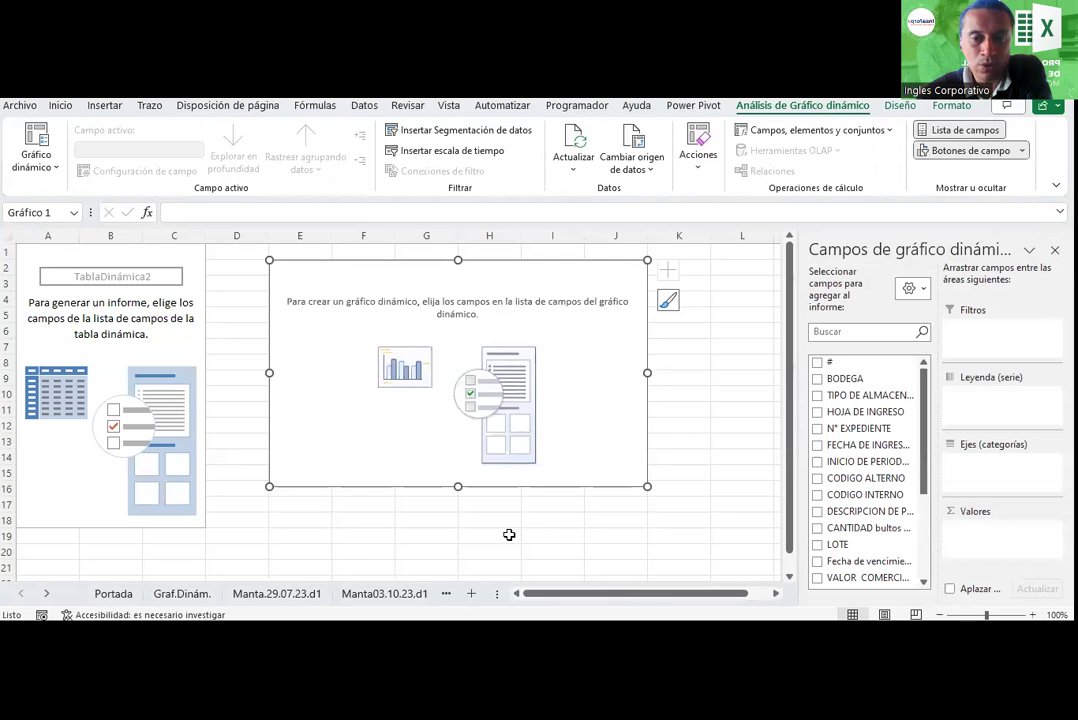
drag(799, 440, 727, 421)
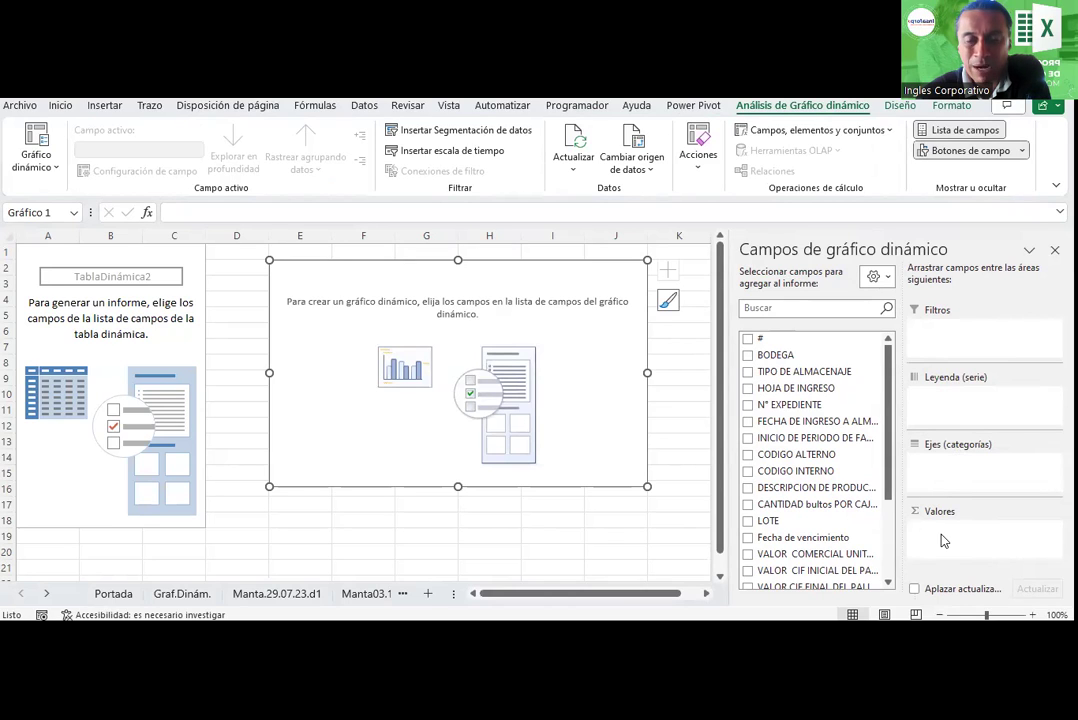
key(alt+shift)
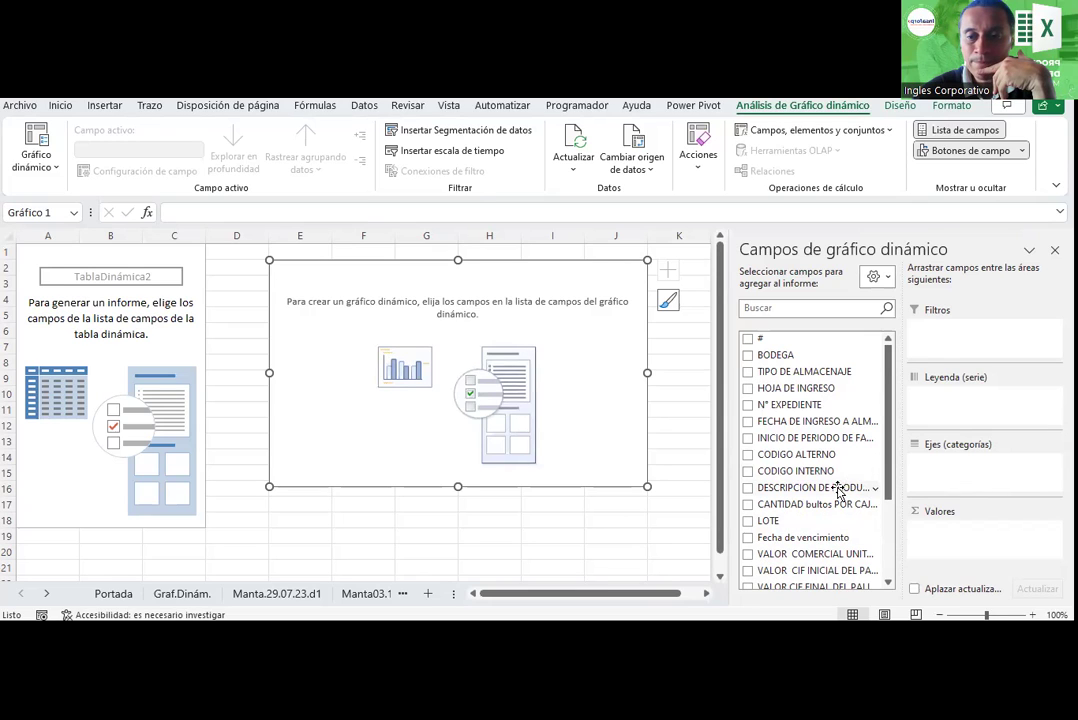
scroll(818, 423, down, 2)
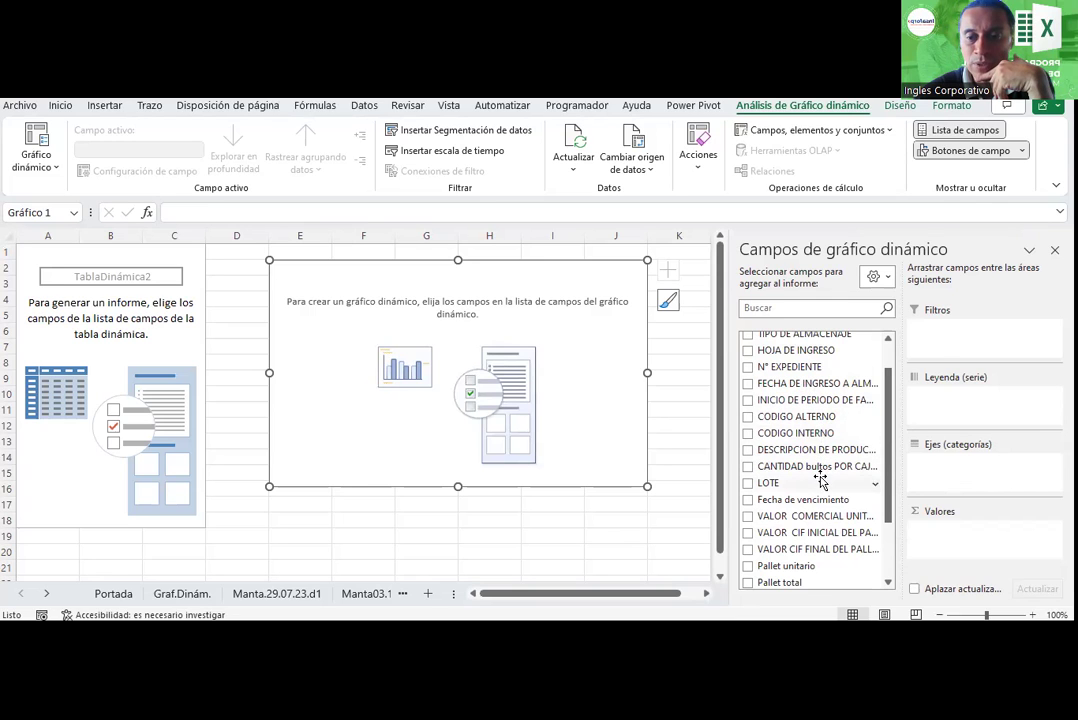
scroll(850, 480, down, 1)
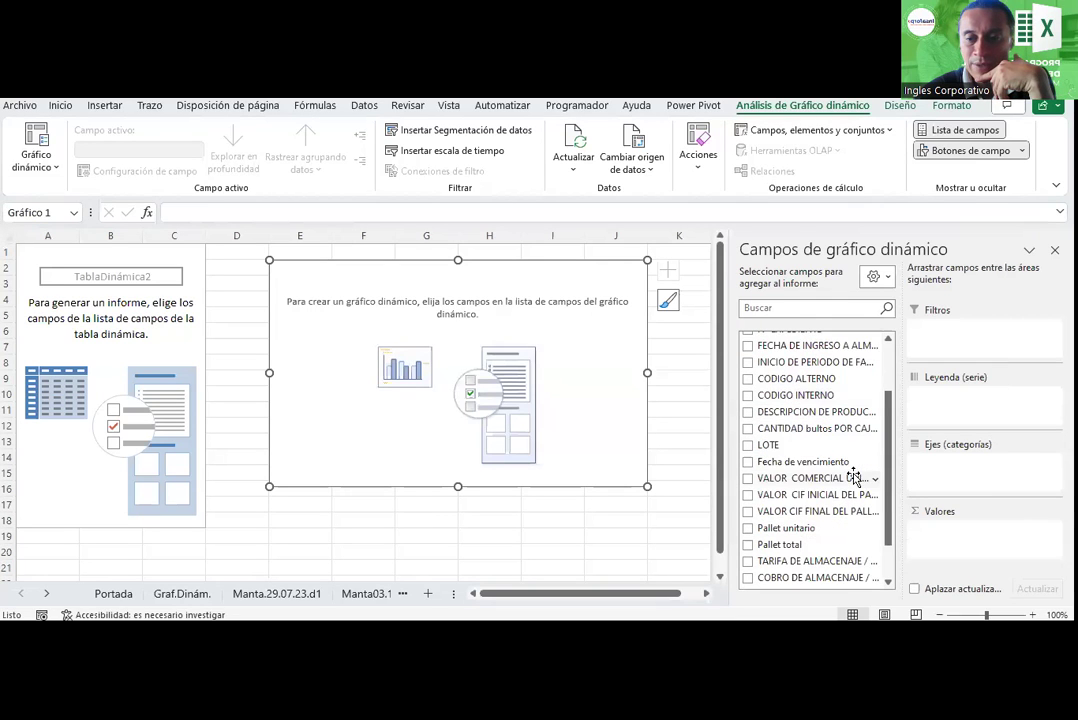
scroll(854, 476, down, 1)
scroll(850, 470, up, 4)
- Put BODEGA in Ejes (categorías) so the rows list ZONA 1 to ZONA 4
drag(766, 356, 955, 474)
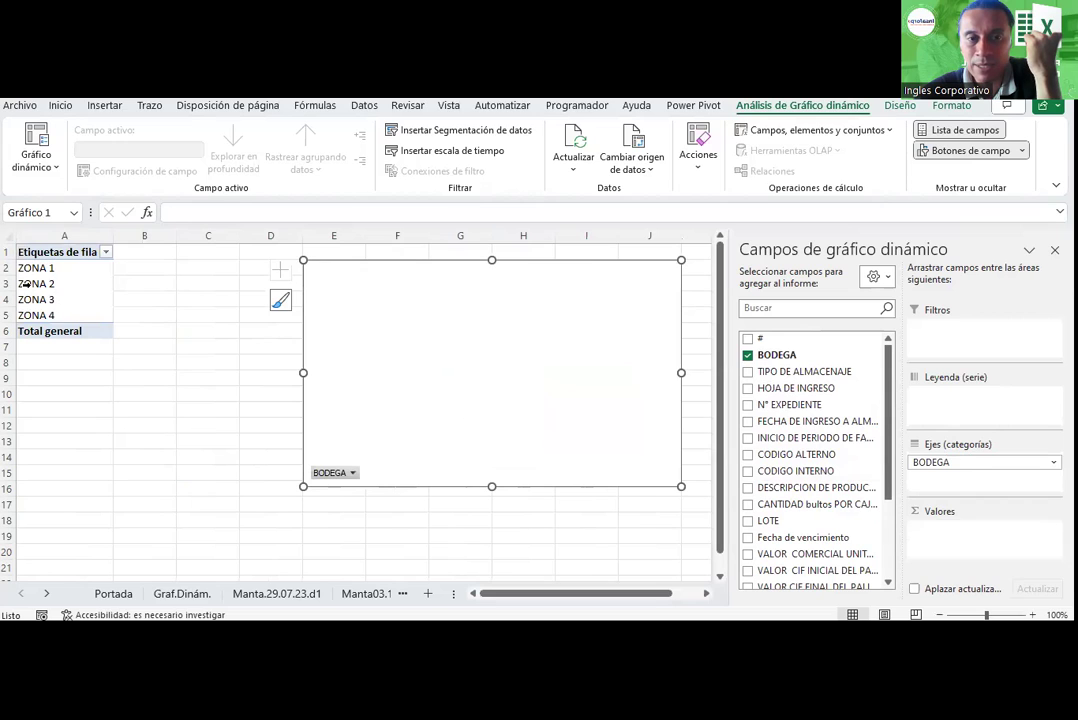
scroll(842, 470, down, 1)
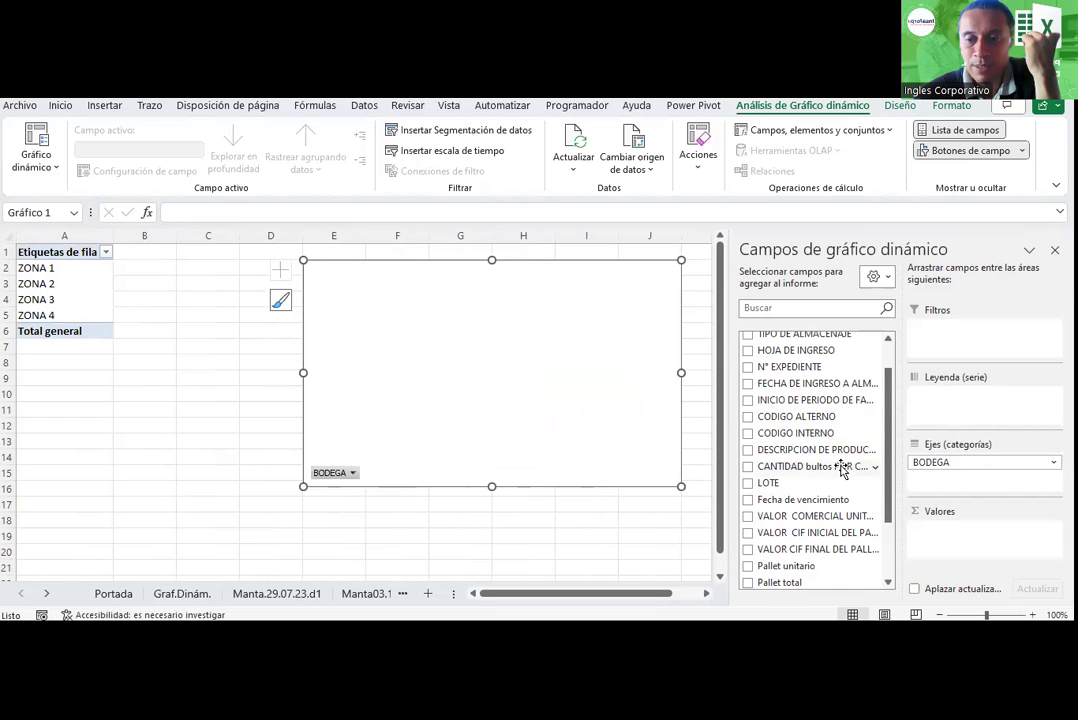
drag(729, 522, 597, 522)
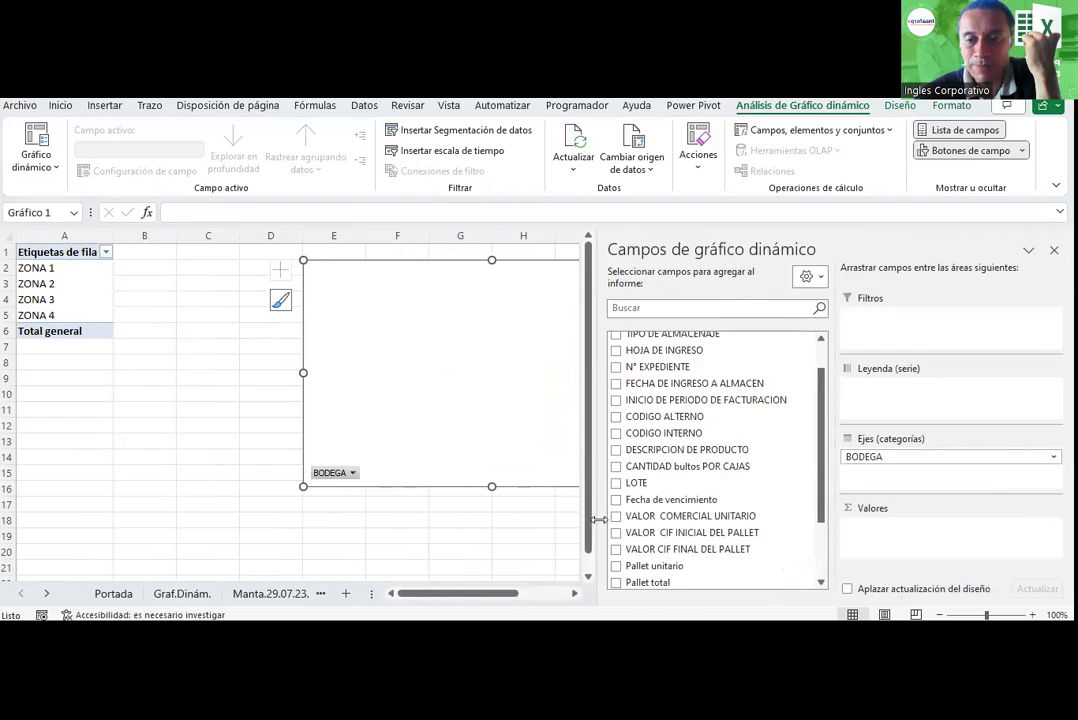
scroll(703, 508, down, 1)
scroll(703, 508, down, 1)
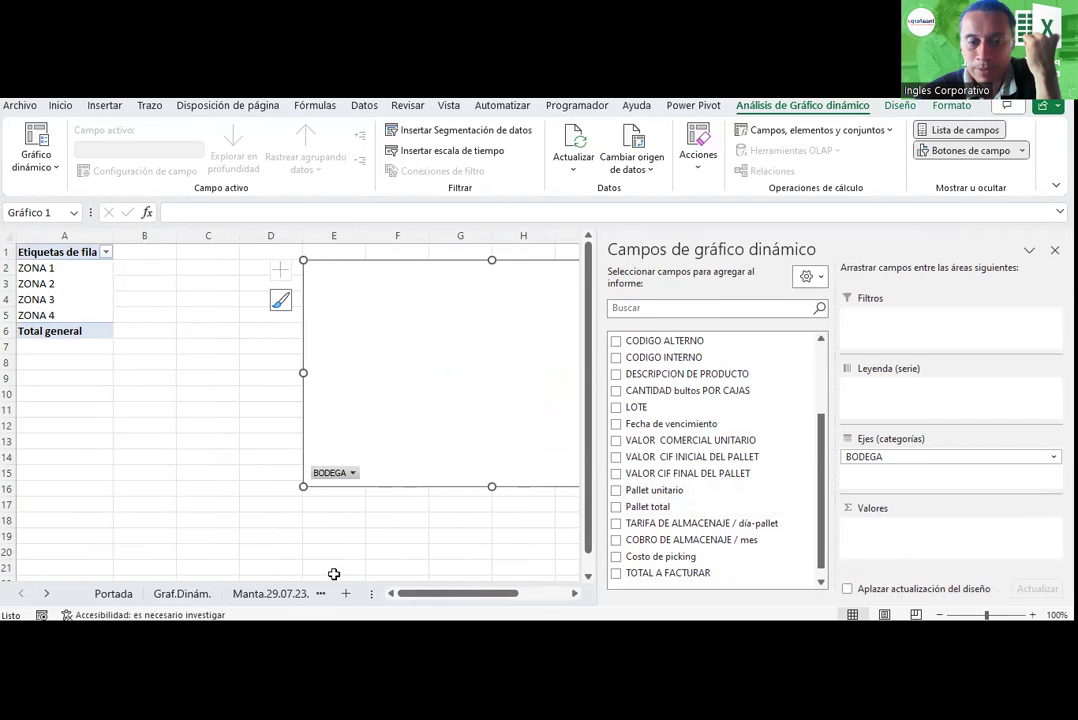
- Switch between the data sheets and Hoja2, ending on Manta03.10.23.d2
click(290, 595)
click(292, 594)
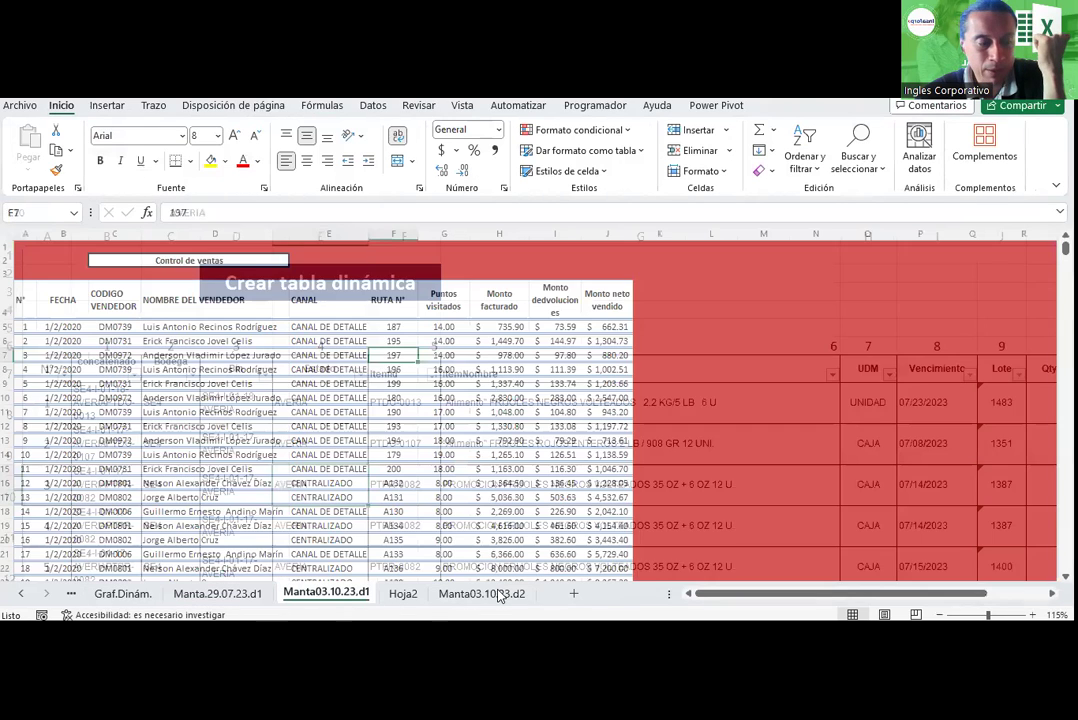
click(482, 594)
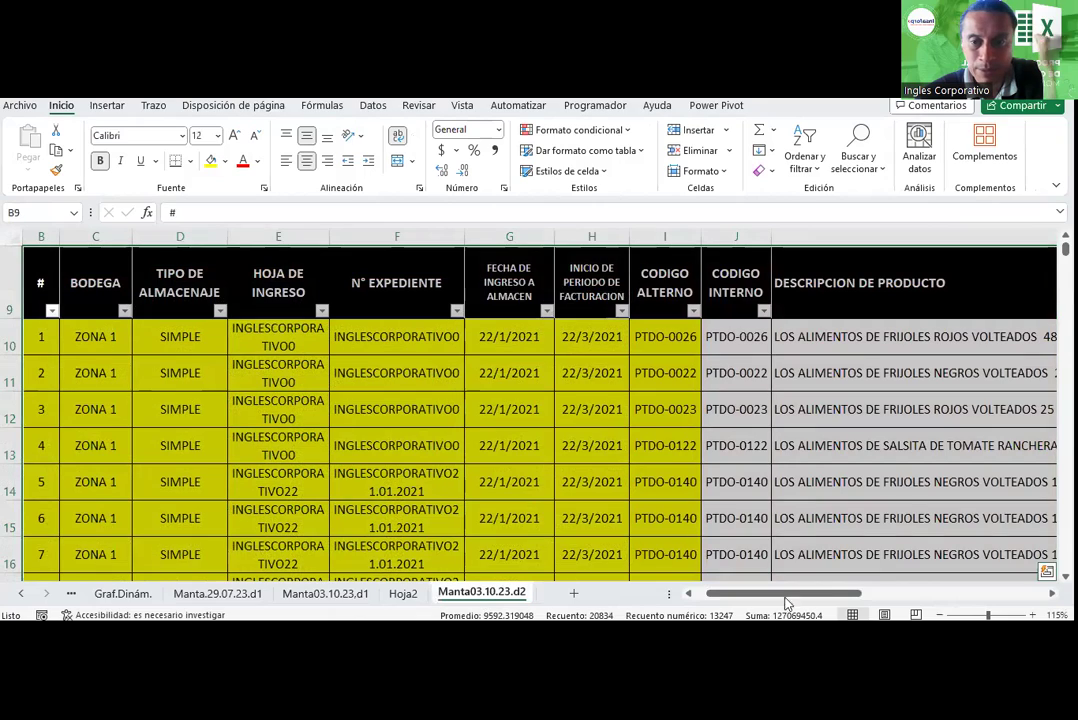
drag(820, 594, 917, 595)
click(403, 594)
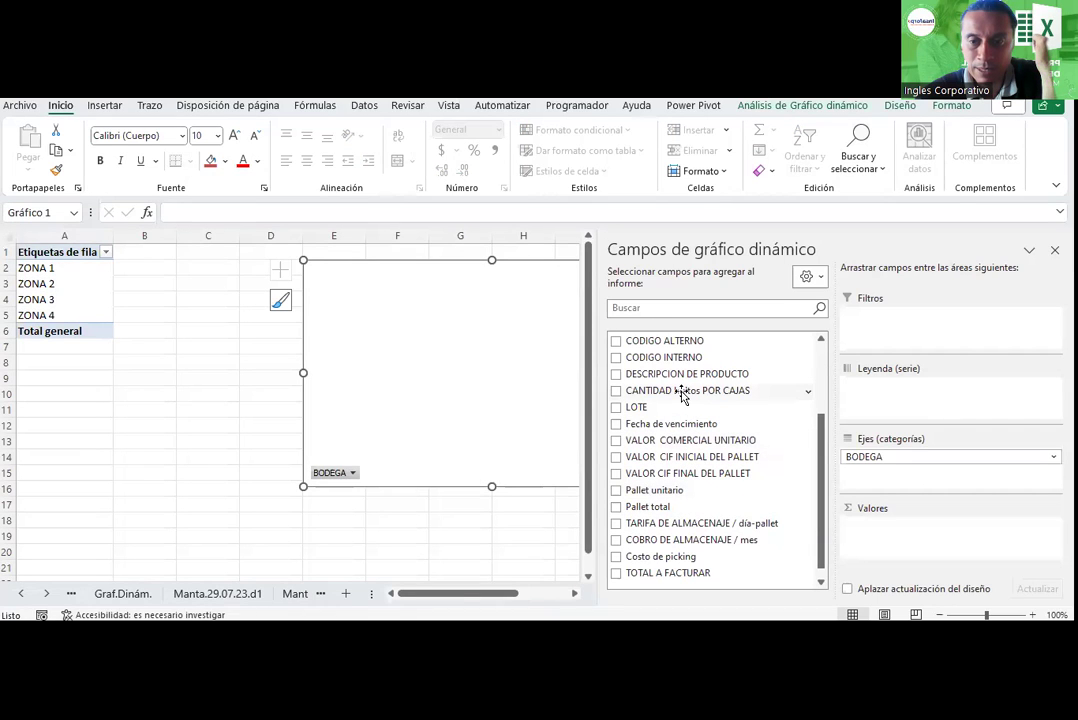
click(298, 594)
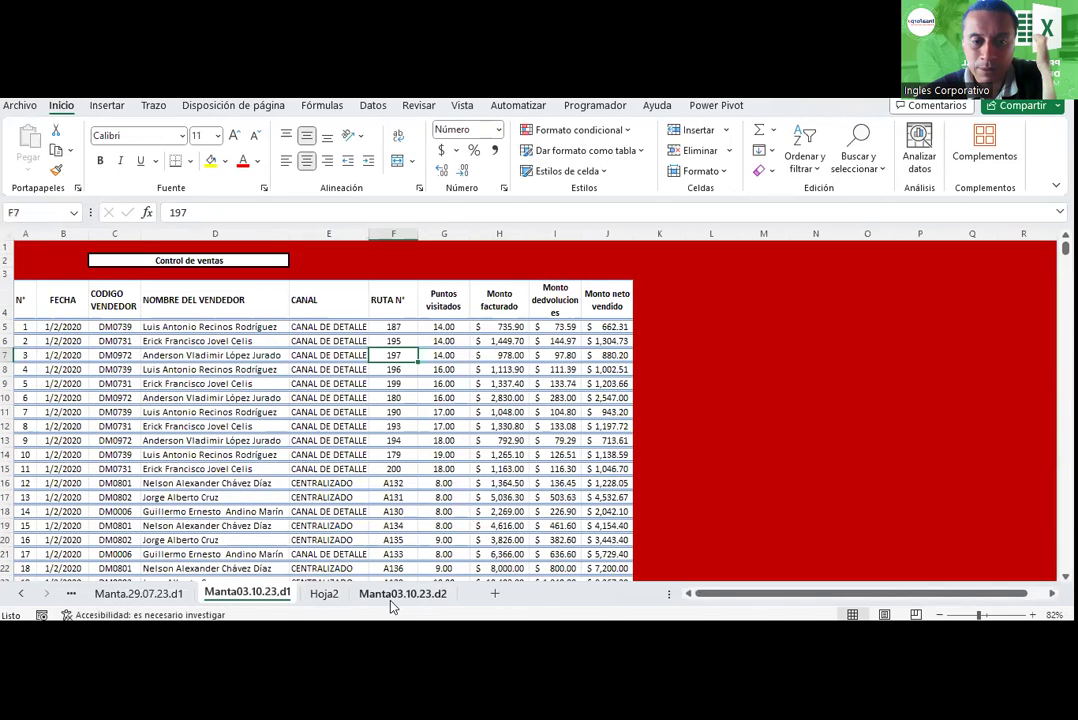
click(398, 594)
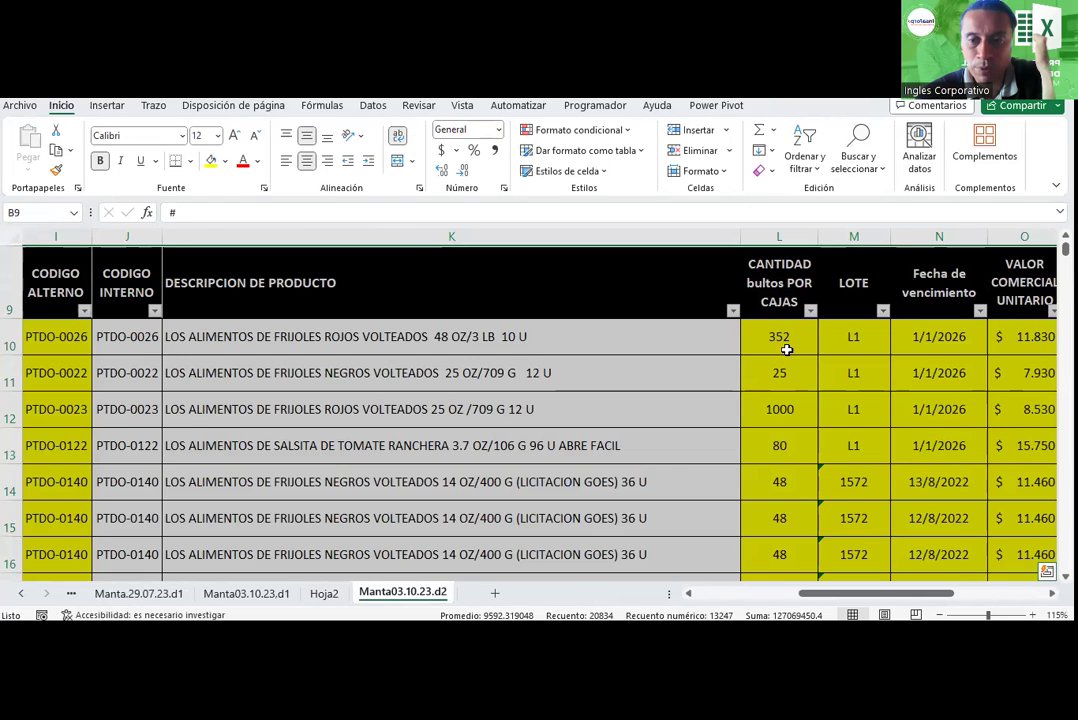
- Change the L9 header 'CANTIDAD bultos POR CAJAS' to 'CANTIDAD bultos por pallets'
click(789, 300)
double_click(789, 300)
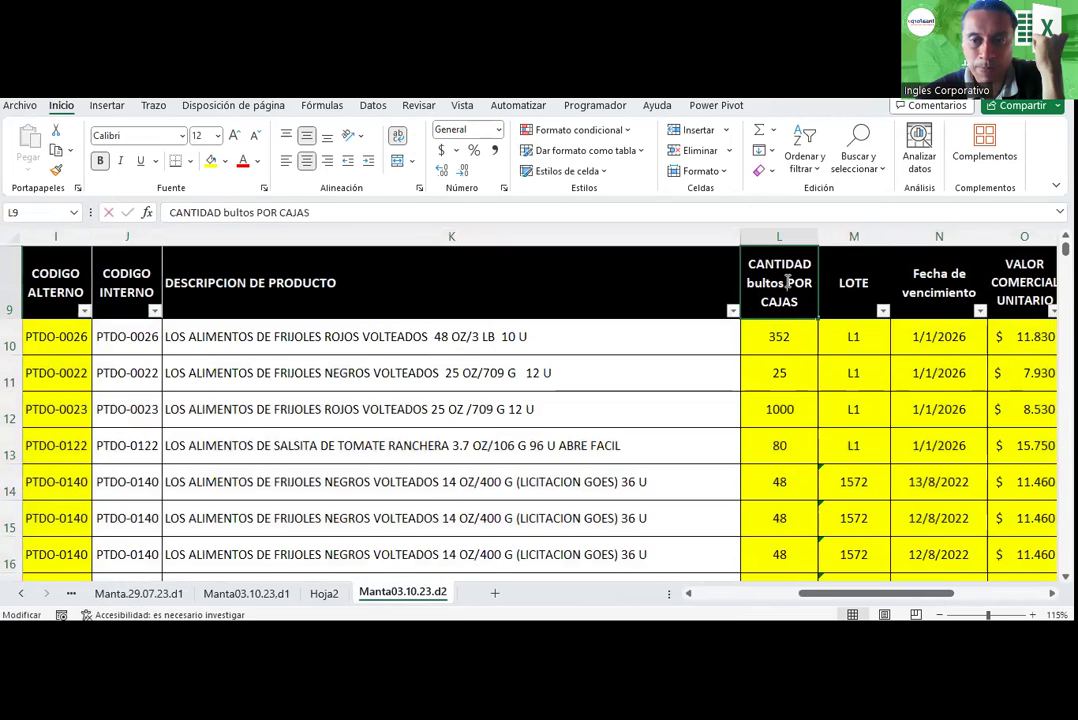
drag(786, 283, 801, 300)
text(por pallets)
key(Return)
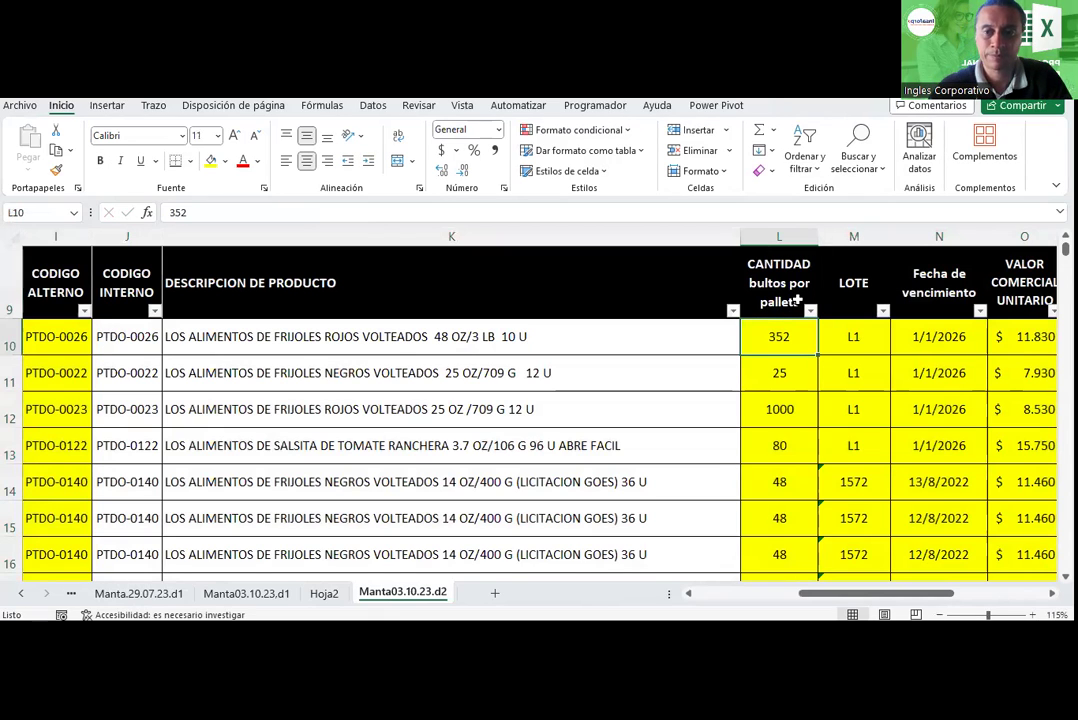
- On Hoja2, chart Suma de CANTIDAD bultos POR CAJAS per zone, totalling 38125
click(322, 594)
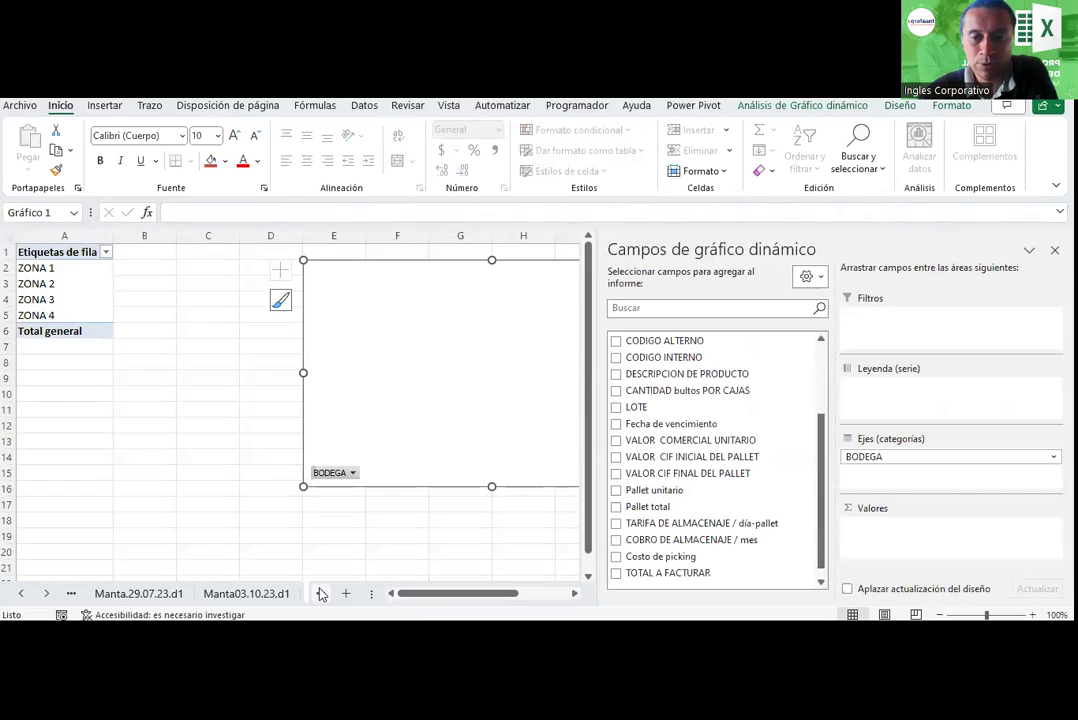
drag(688, 390, 913, 577)
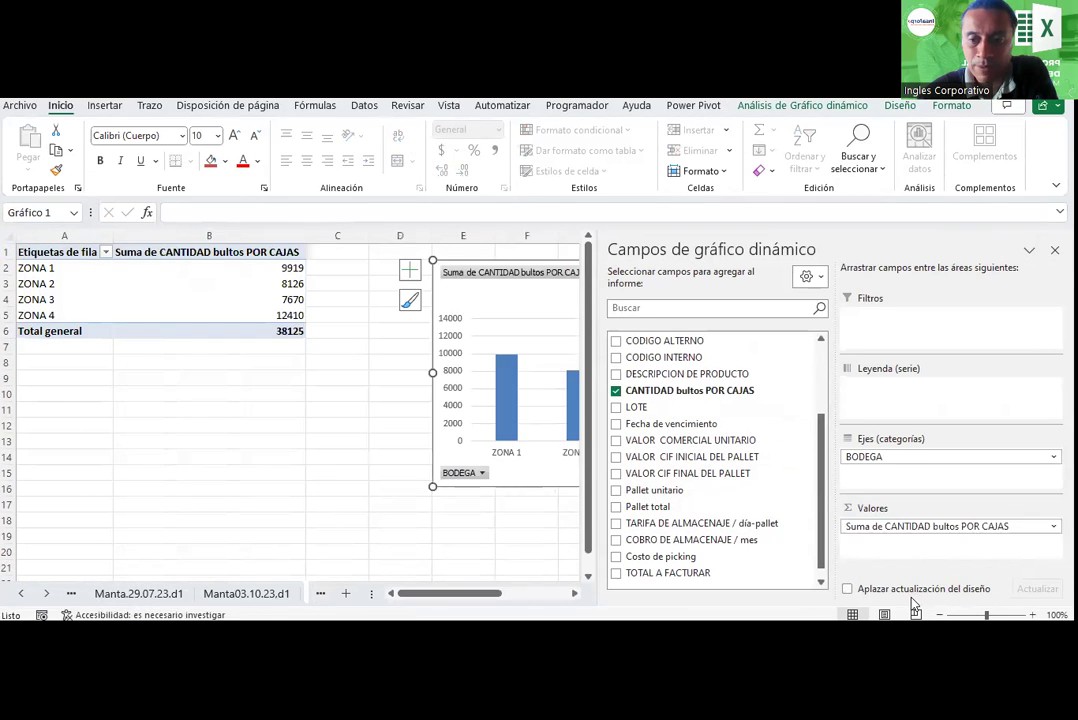
mouse_move(465, 593)
mouse_down()
mouse_move(535, 601)
mouse_move(519, 599)
mouse_up()
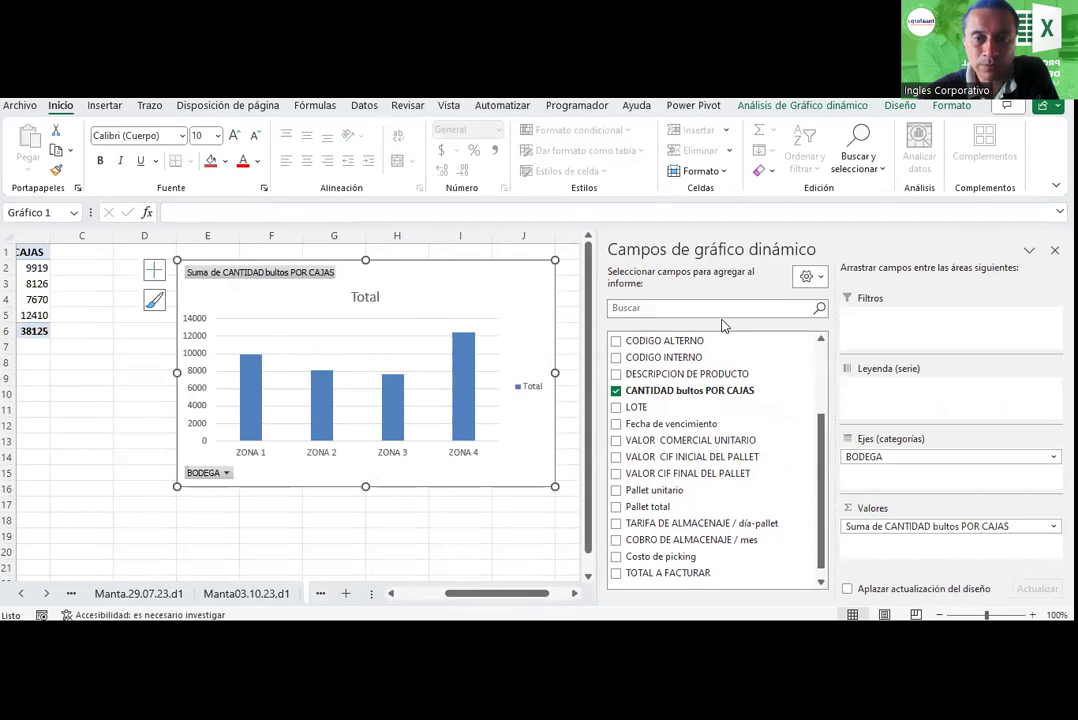
drag(597, 342, 808, 345)
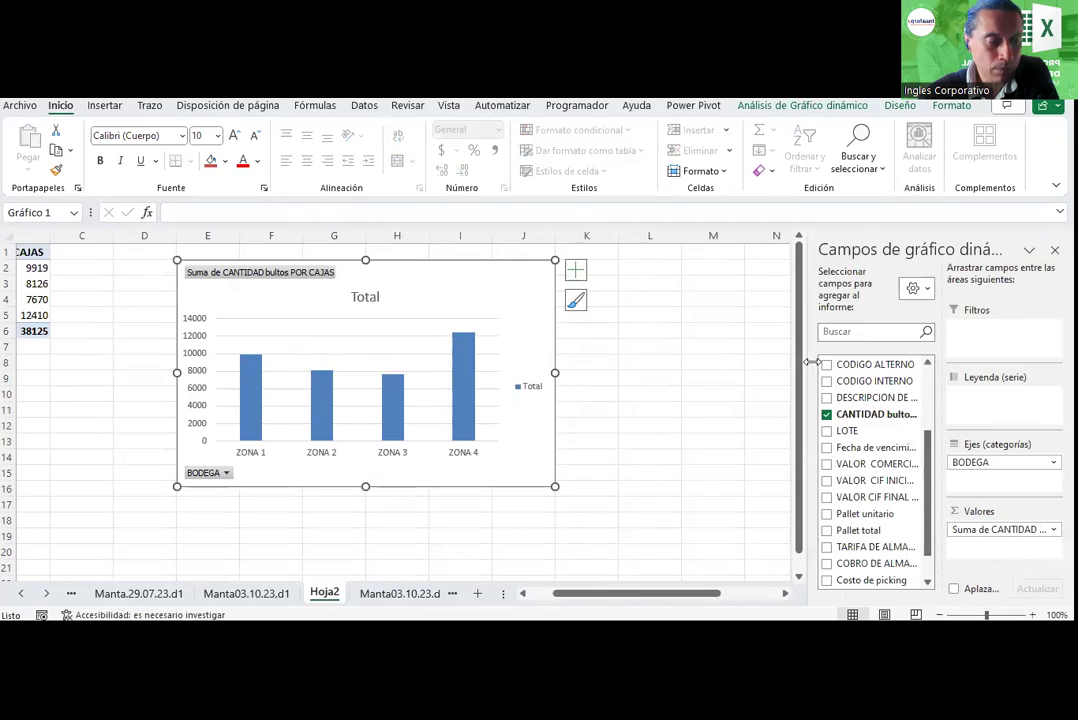
mouse_move(610, 593)
mouse_down()
mouse_move(585, 593)
mouse_move(680, 598)
mouse_up()
click(347, 475)
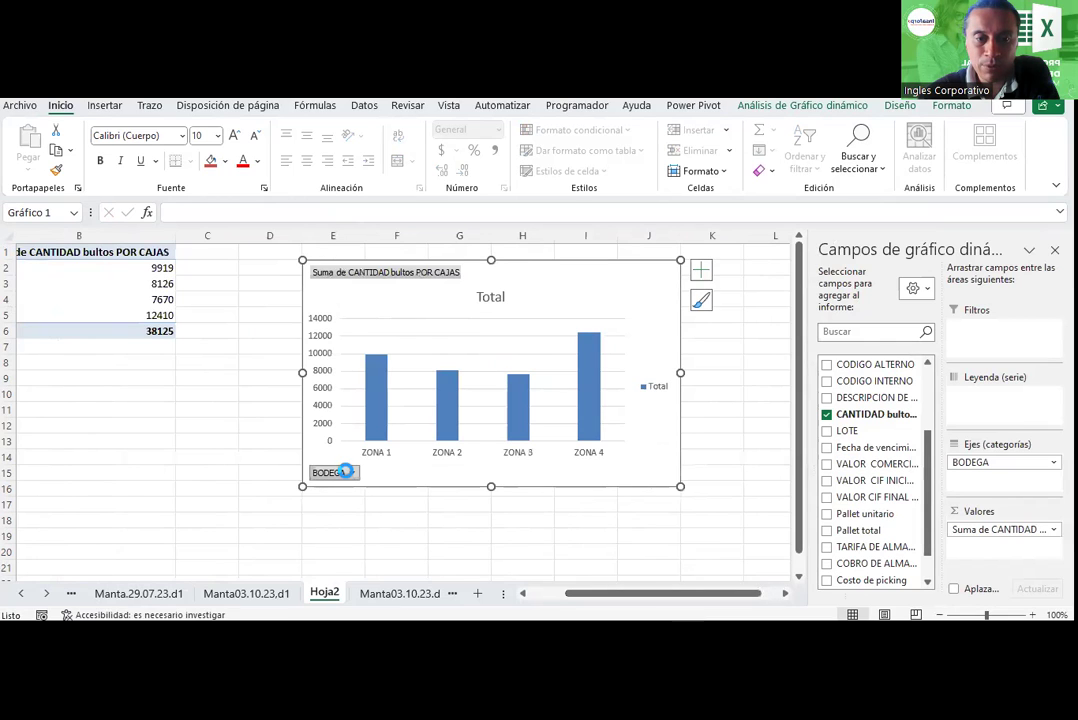
click(181, 308)
click(182, 320)
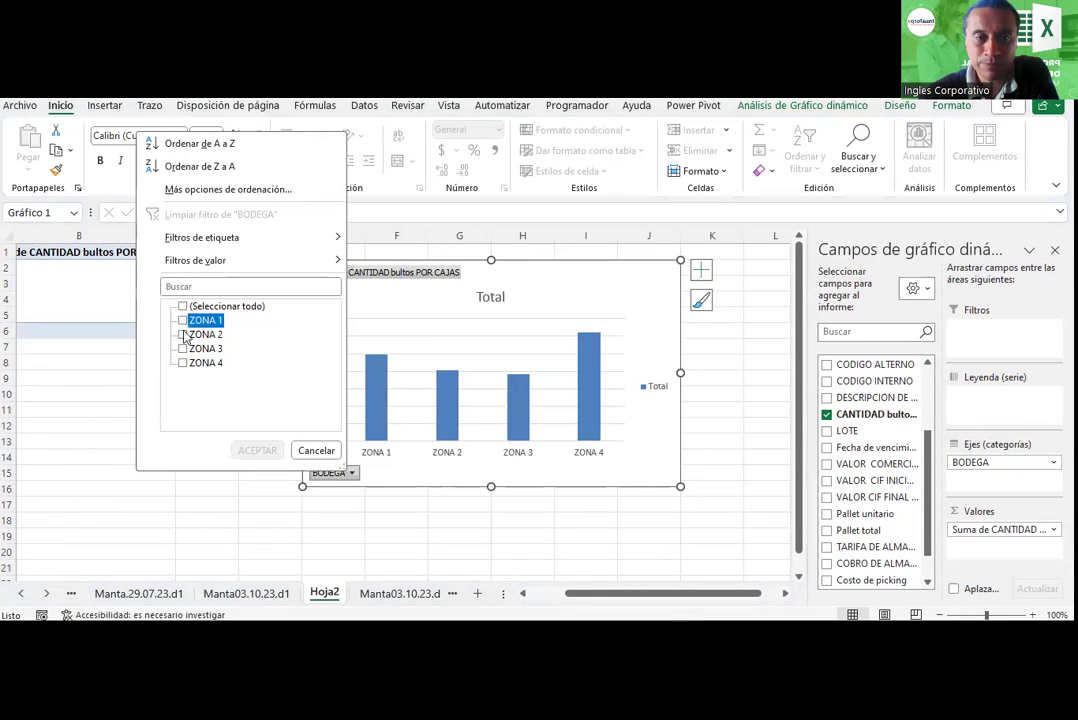
click(257, 450)
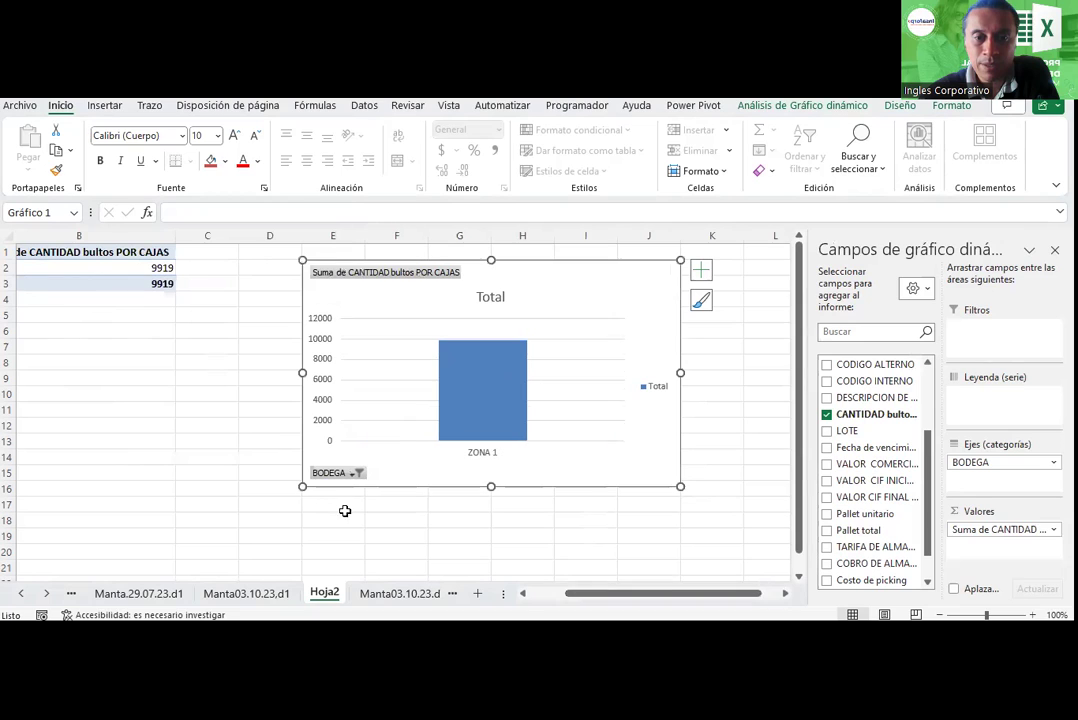
click(353, 476)
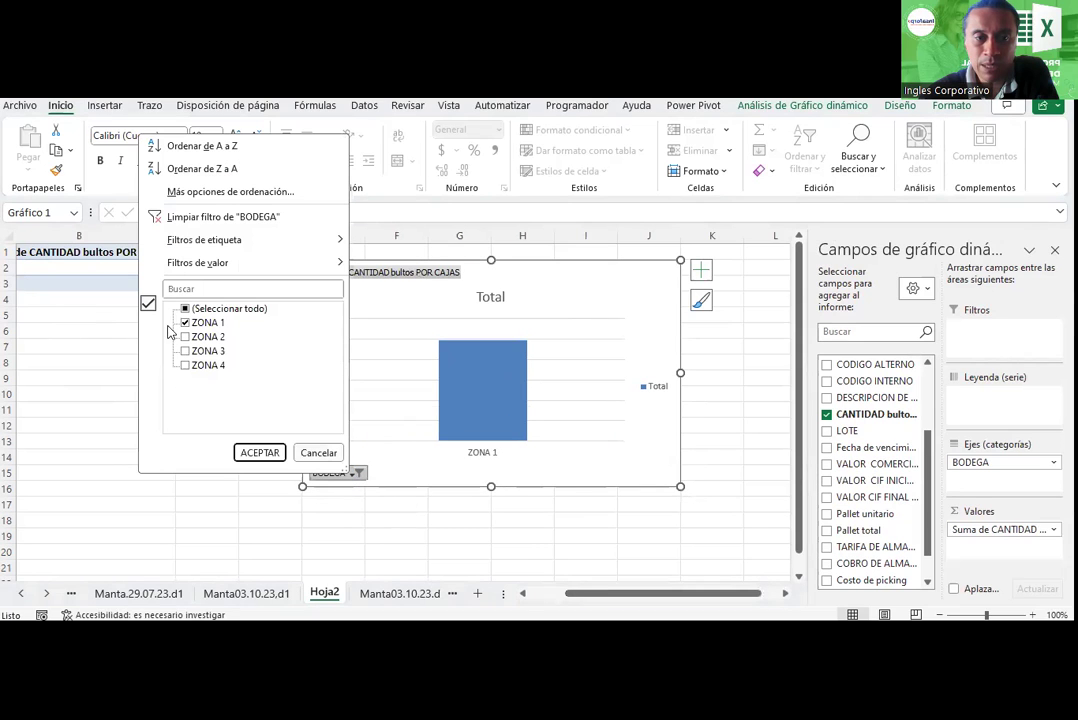
click(185, 310)
click(259, 452)
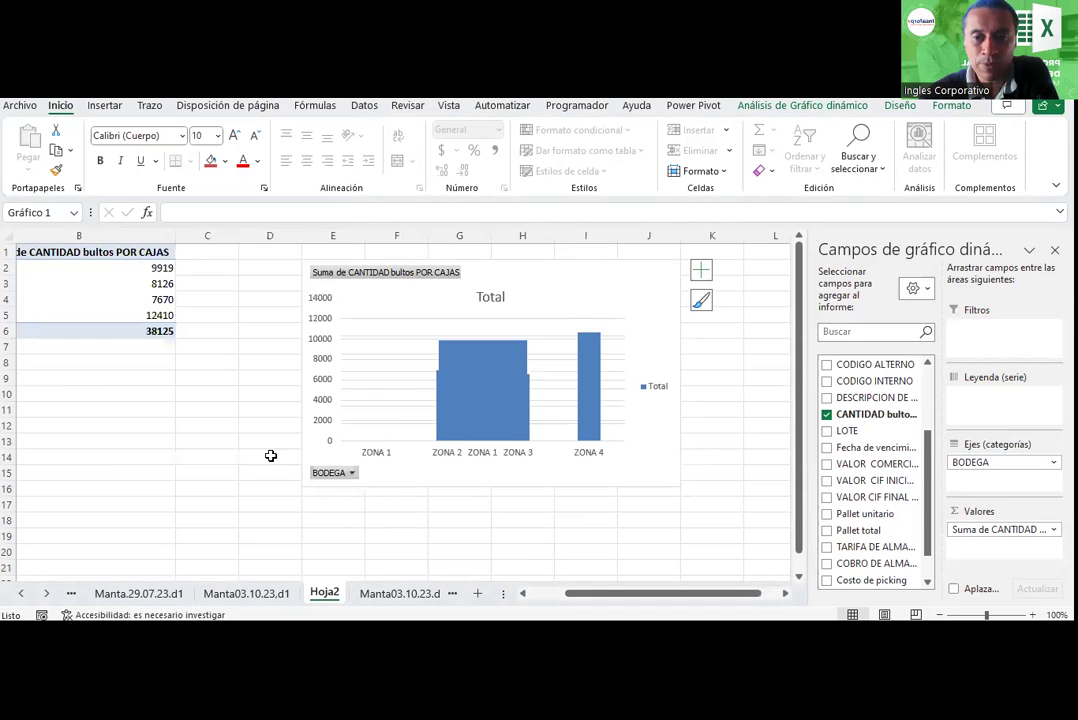
drag(753, 594, 773, 594)
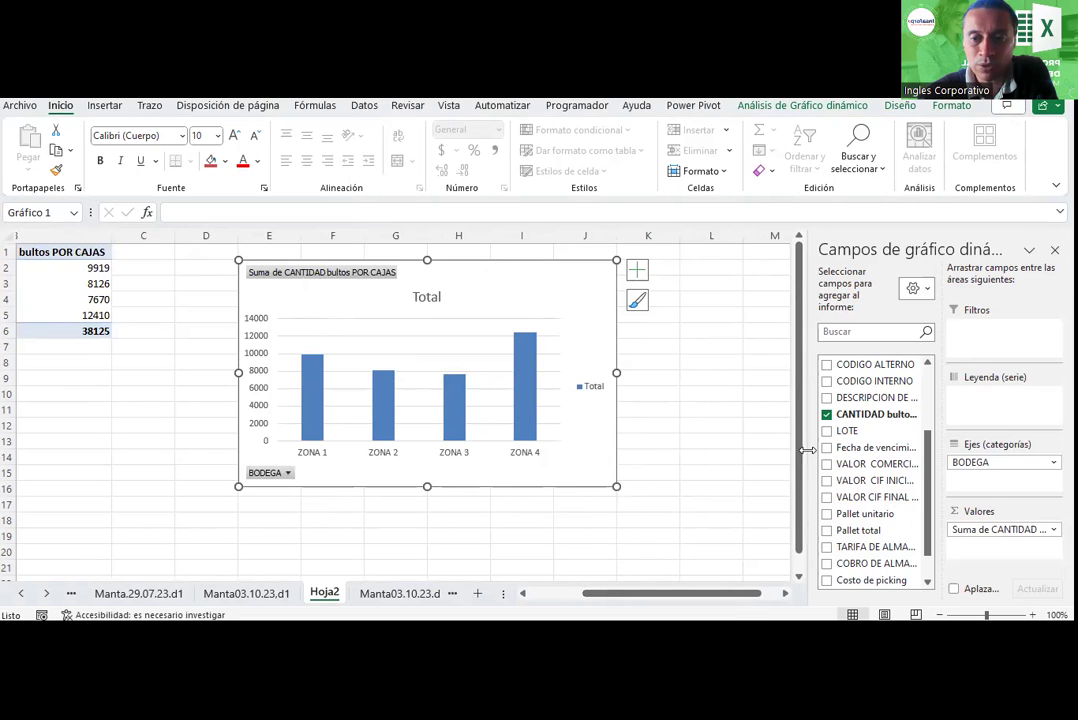
- Add LOTE as a chart filter and show only lot 642
drag(807, 450, 641, 450)
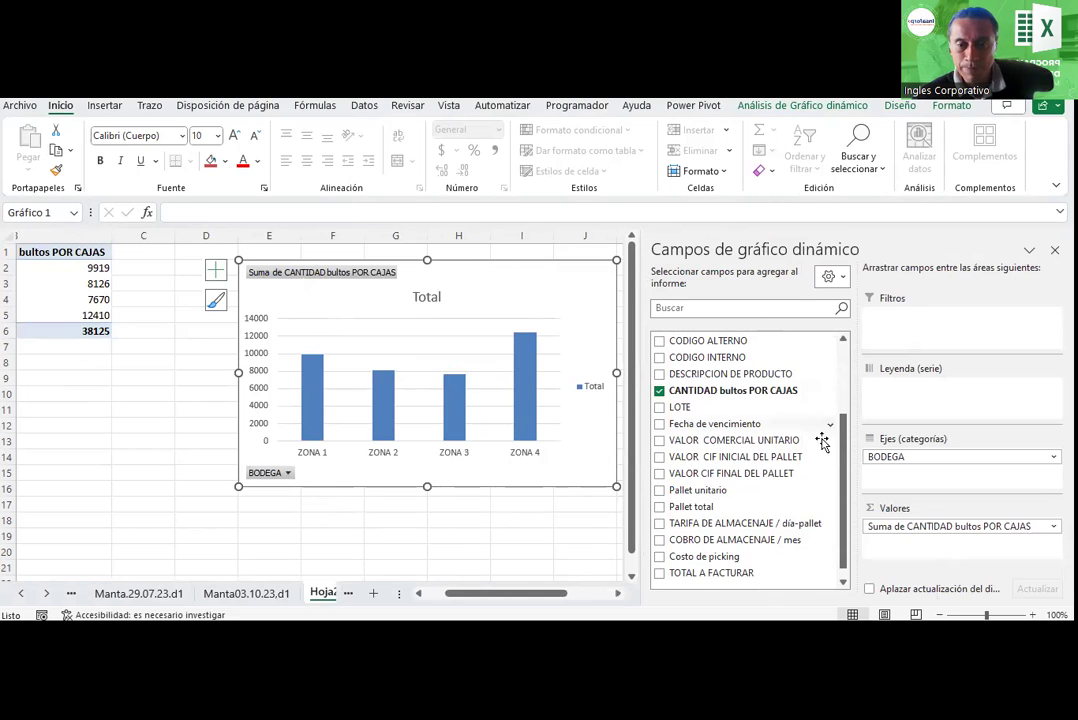
drag(677, 410, 895, 320)
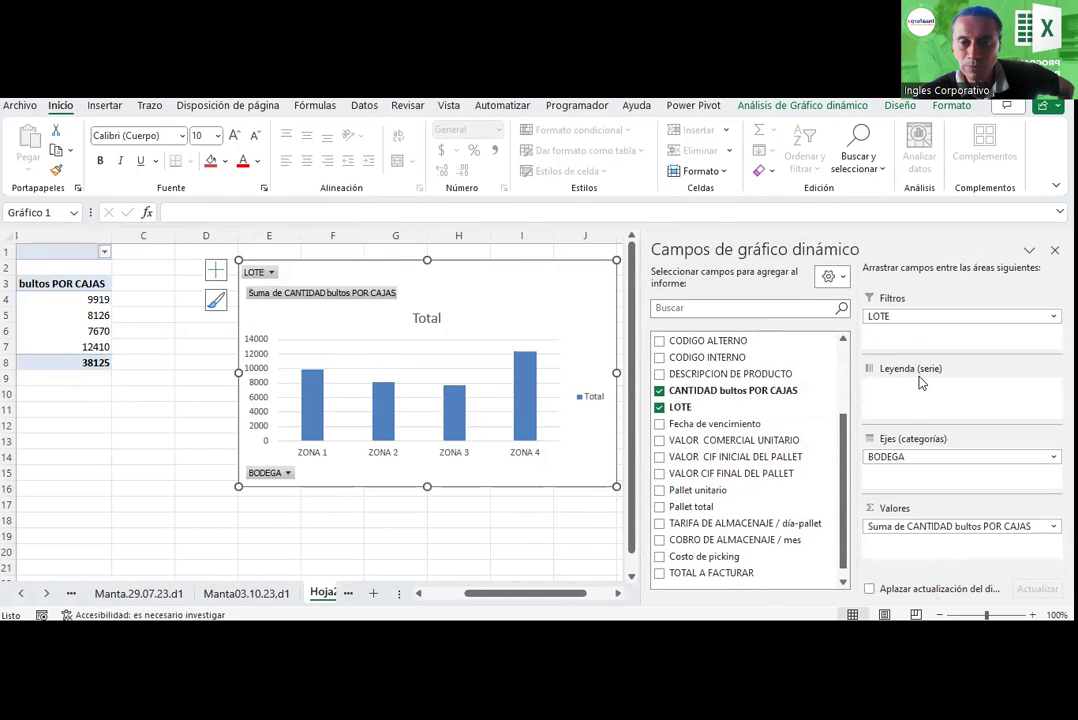
click(270, 273)
click(116, 305)
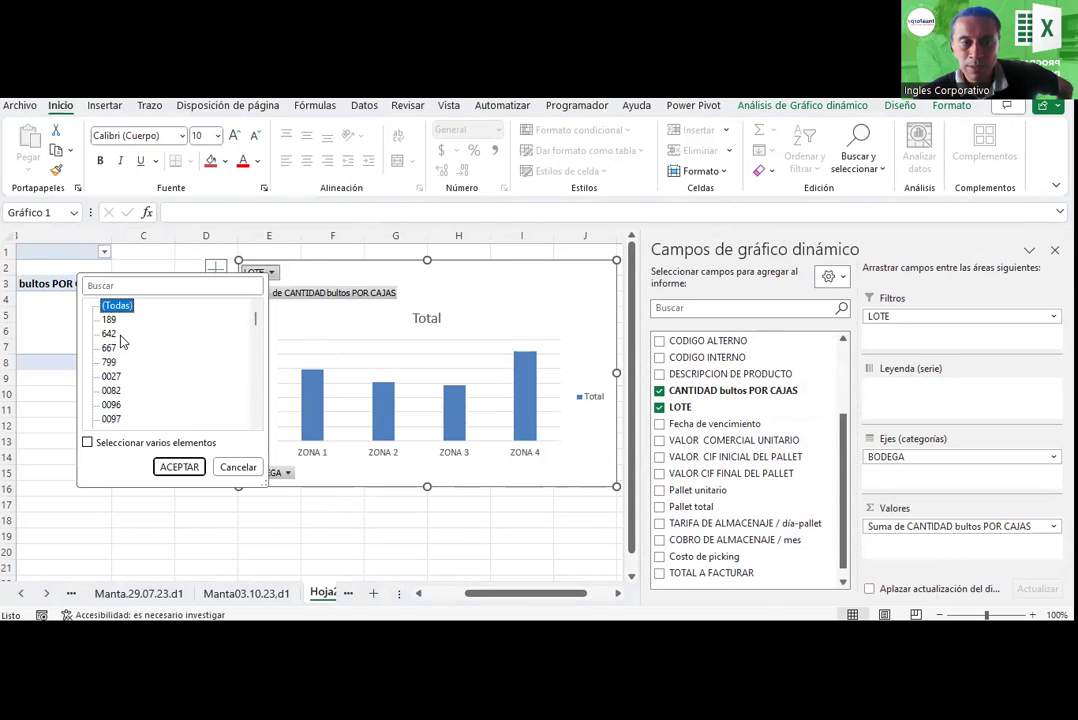
click(112, 335)
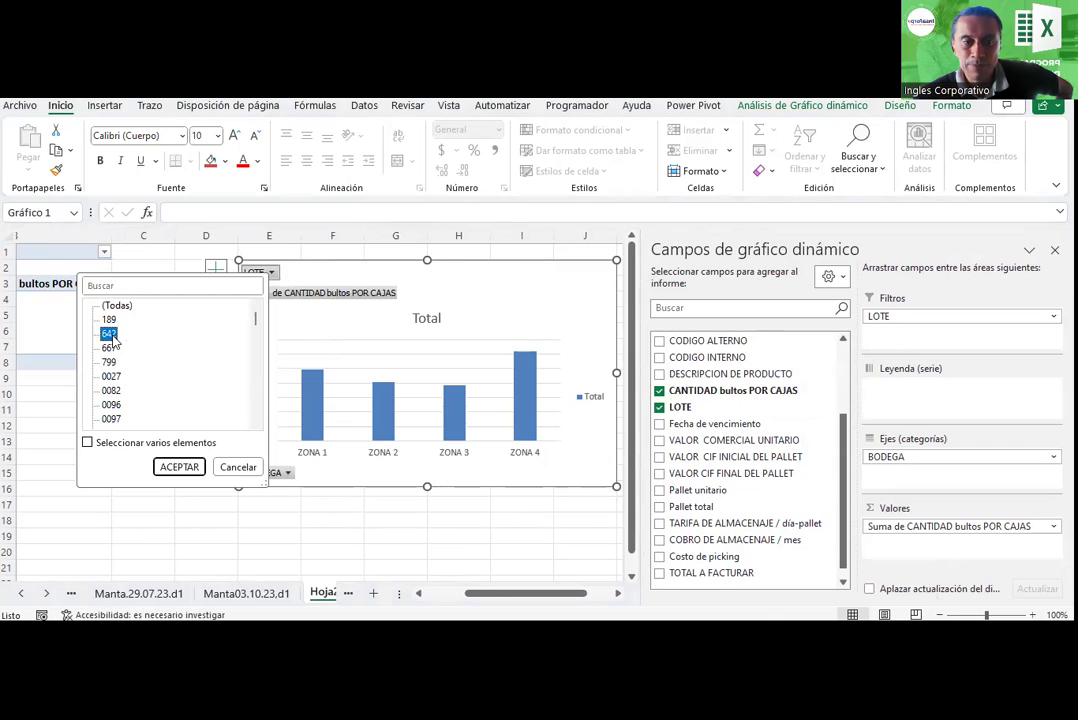
click(179, 467)
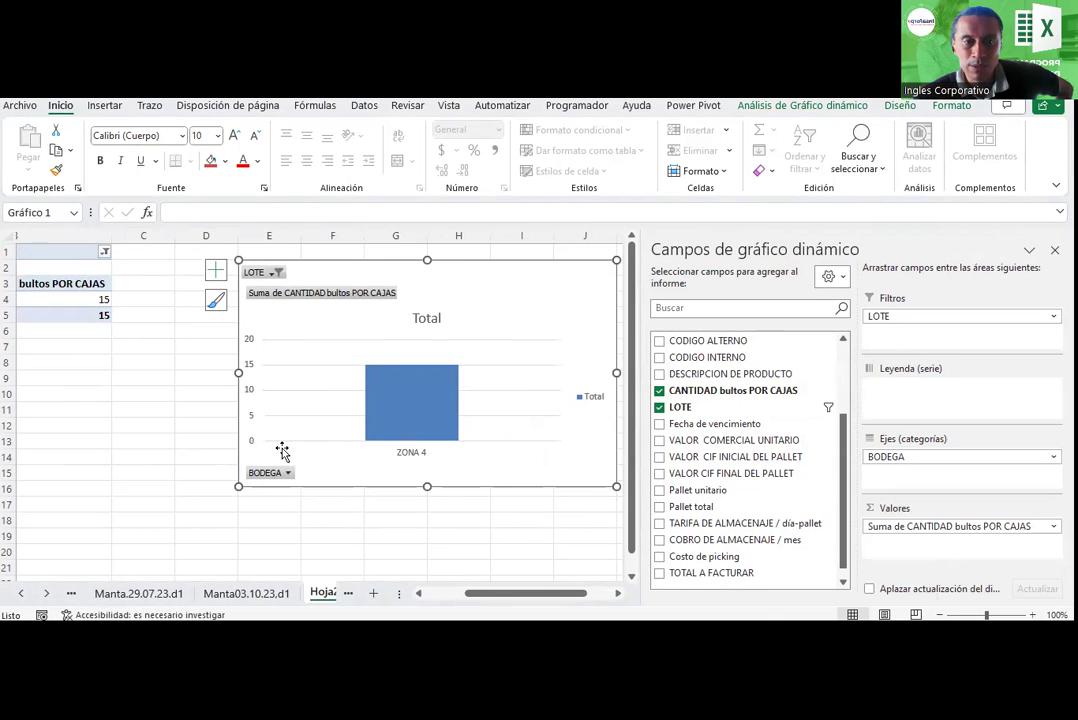
- Reset the LOTE filter to (Todas) so all lots show again
click(274, 274)
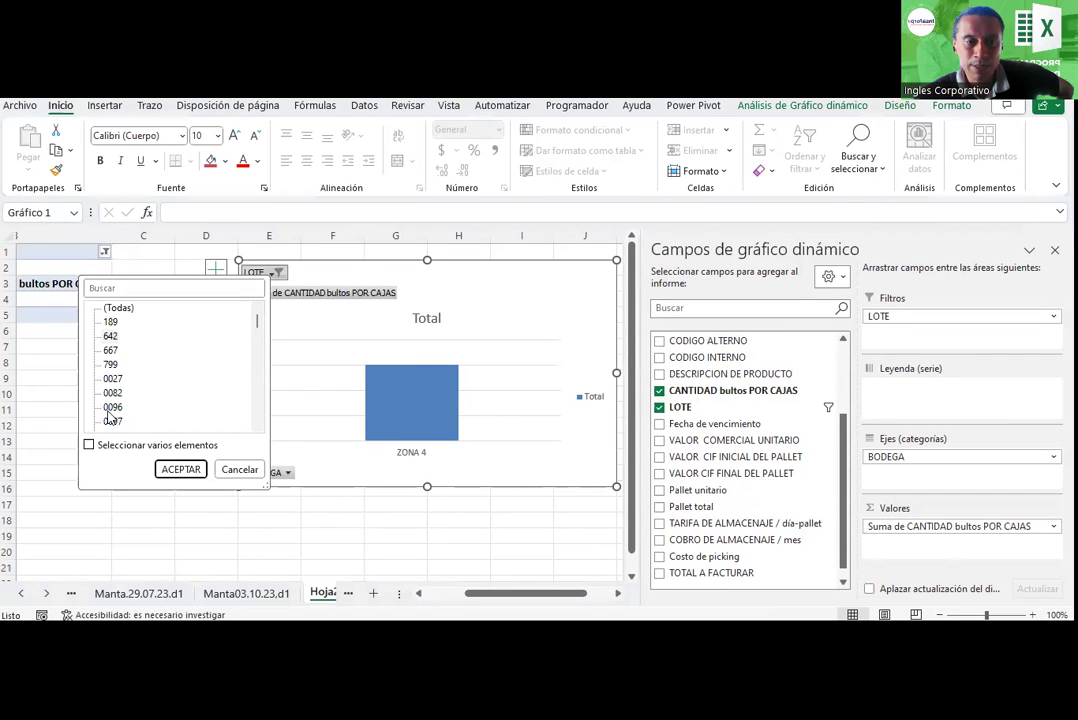
click(128, 309)
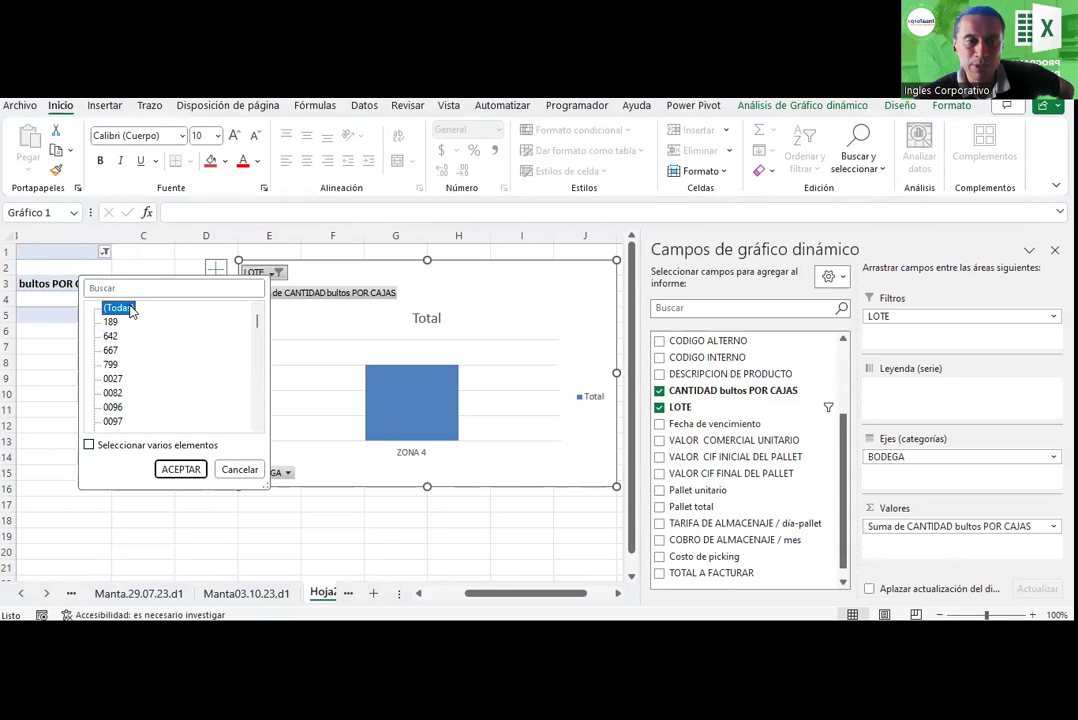
click(181, 469)
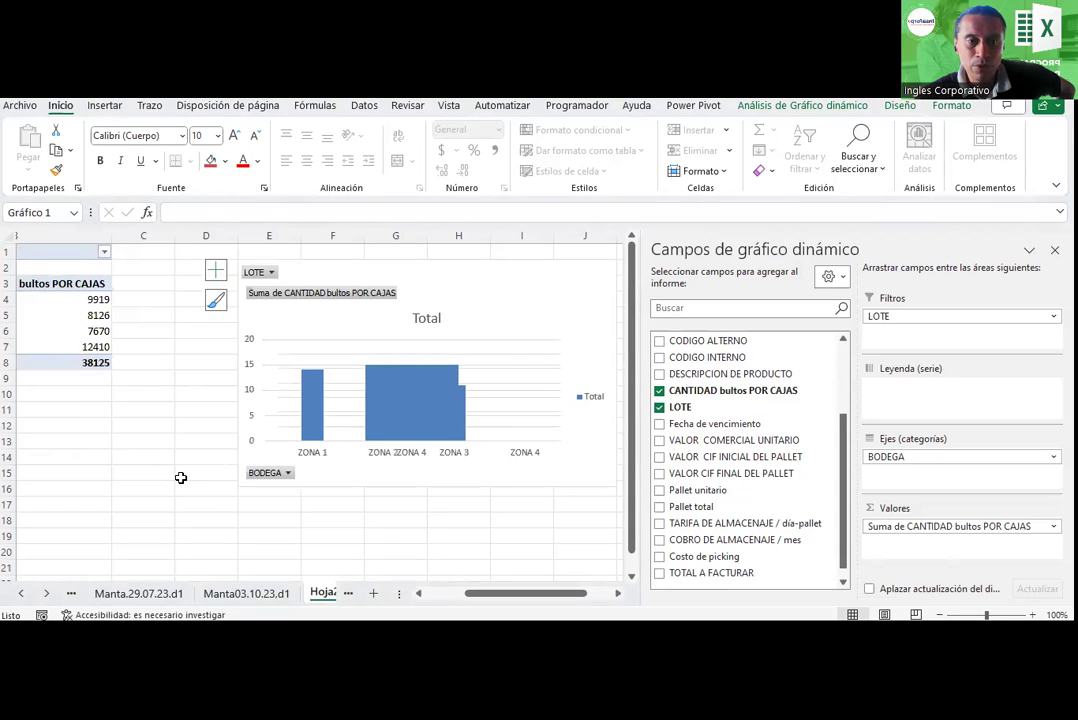
- Move LOTE to Leyenda (serie), enlarge the chart, then remove LOTE from it
drag(680, 407, 893, 405)
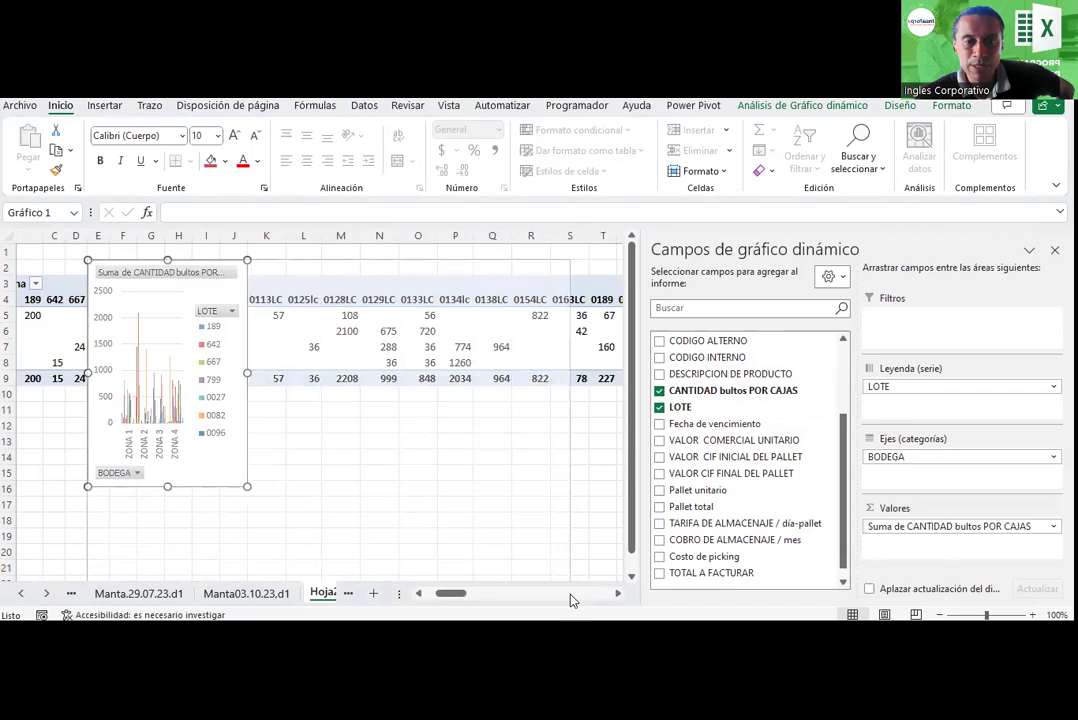
drag(247, 486, 570, 598)
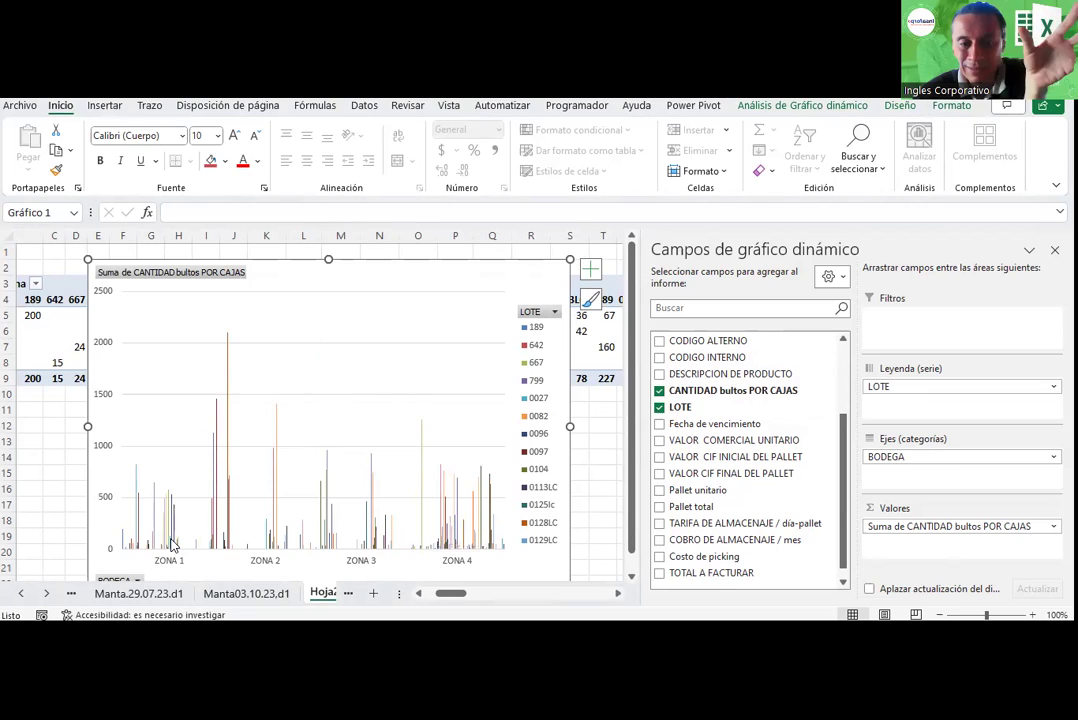
click(1052, 386)
click(885, 598)
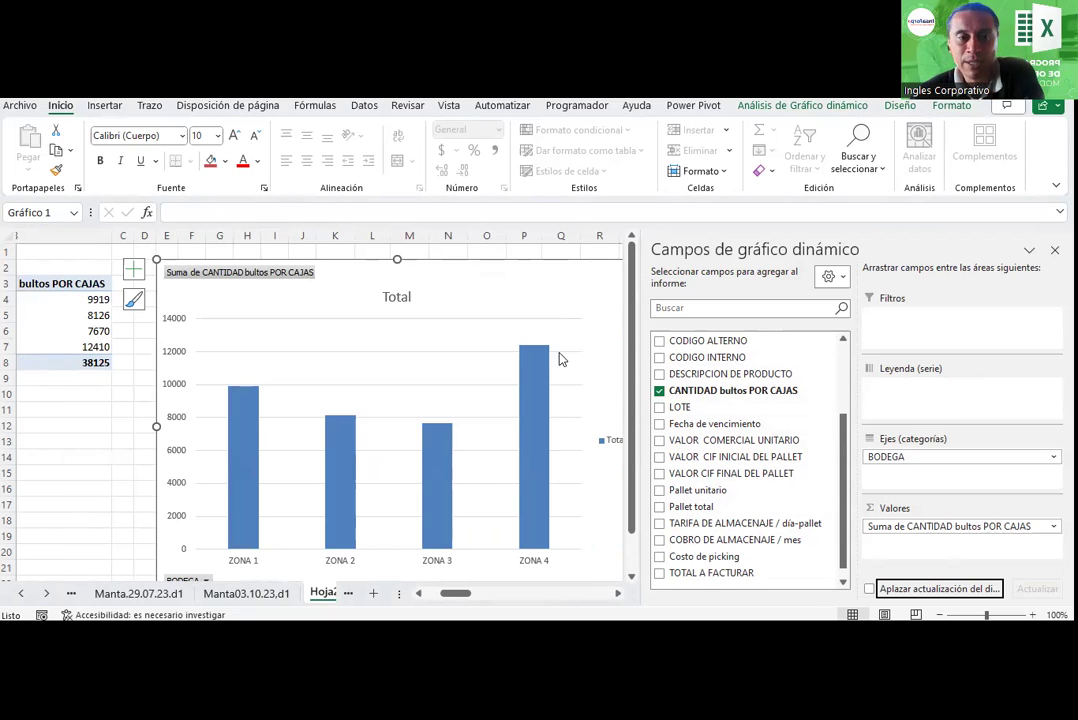
- Apply a Diseño rápido layout that adds value labels to the columns
click(900, 106)
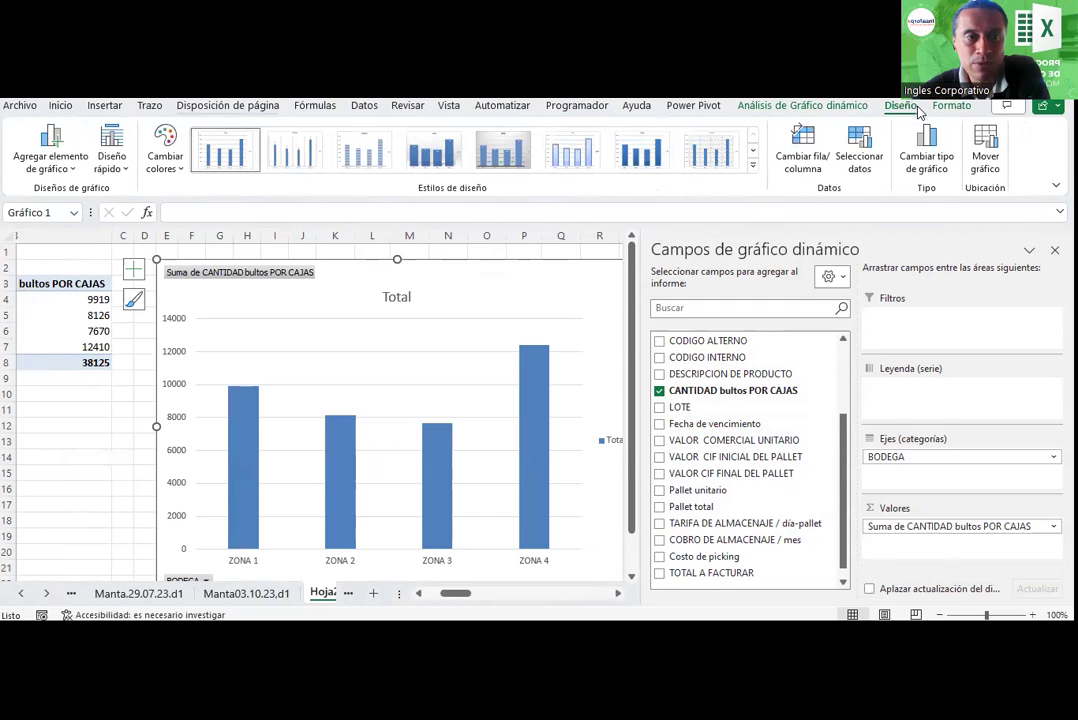
click(108, 160)
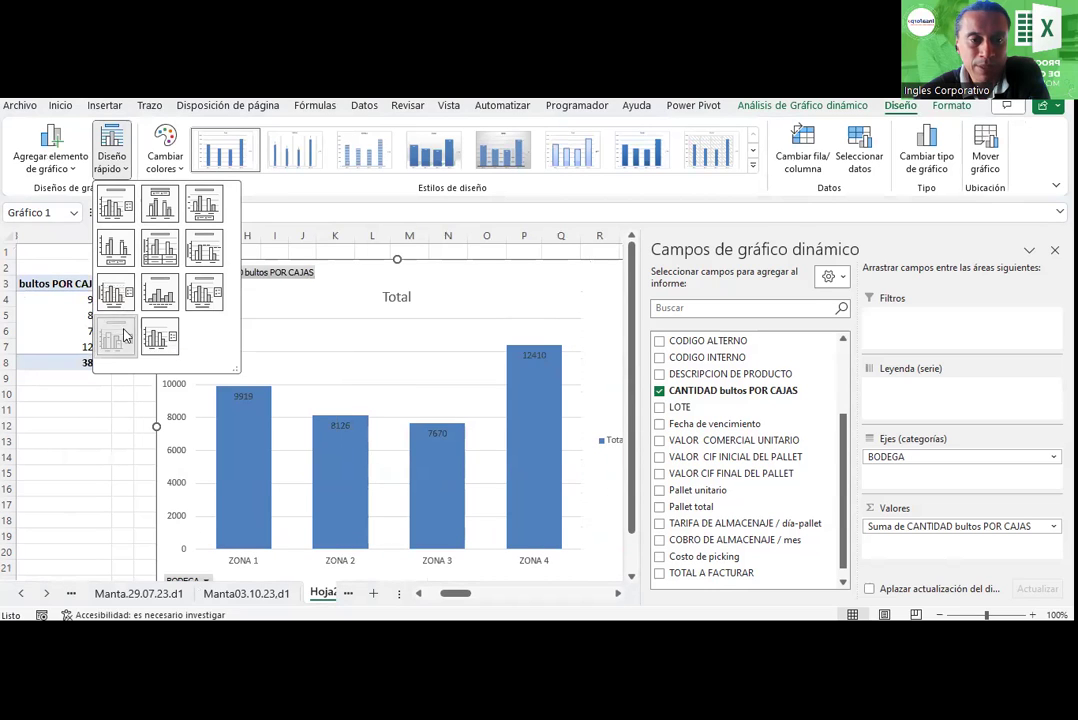
click(122, 337)
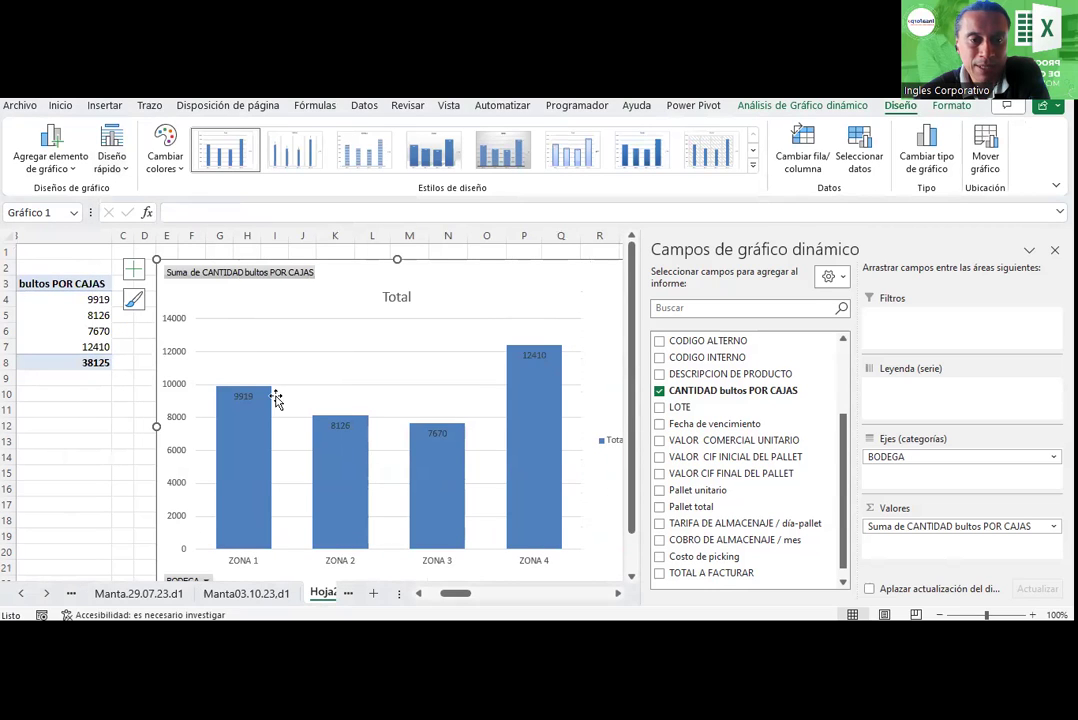
- Format the data labels as bold black text on a red fill
click(60, 105)
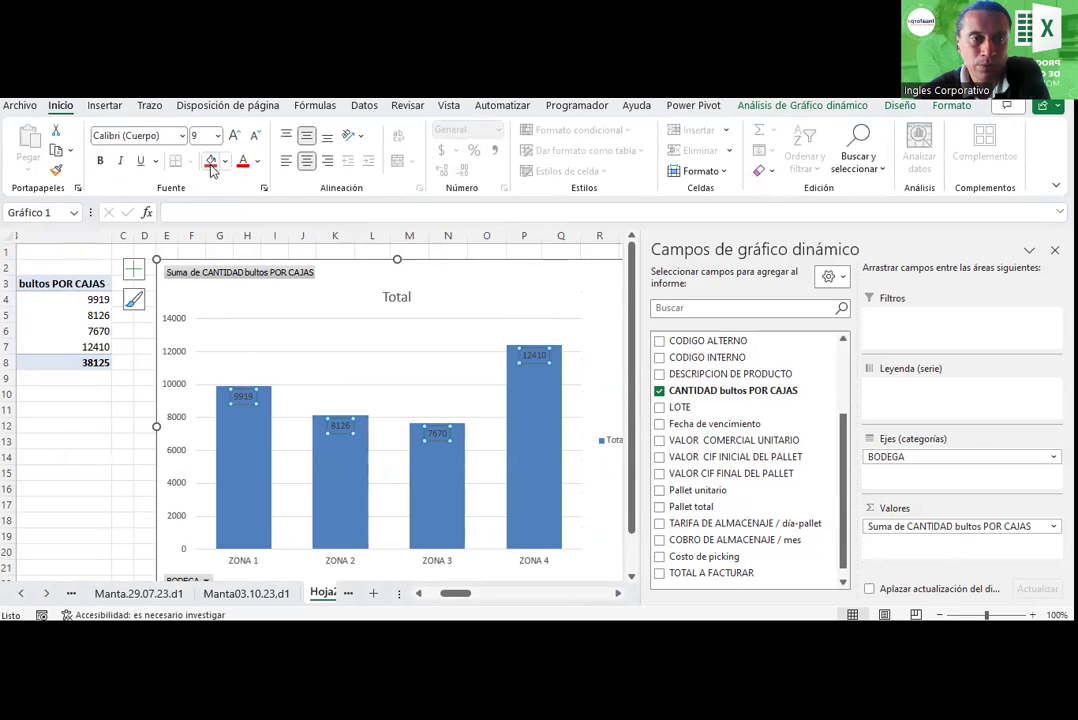
click(257, 161)
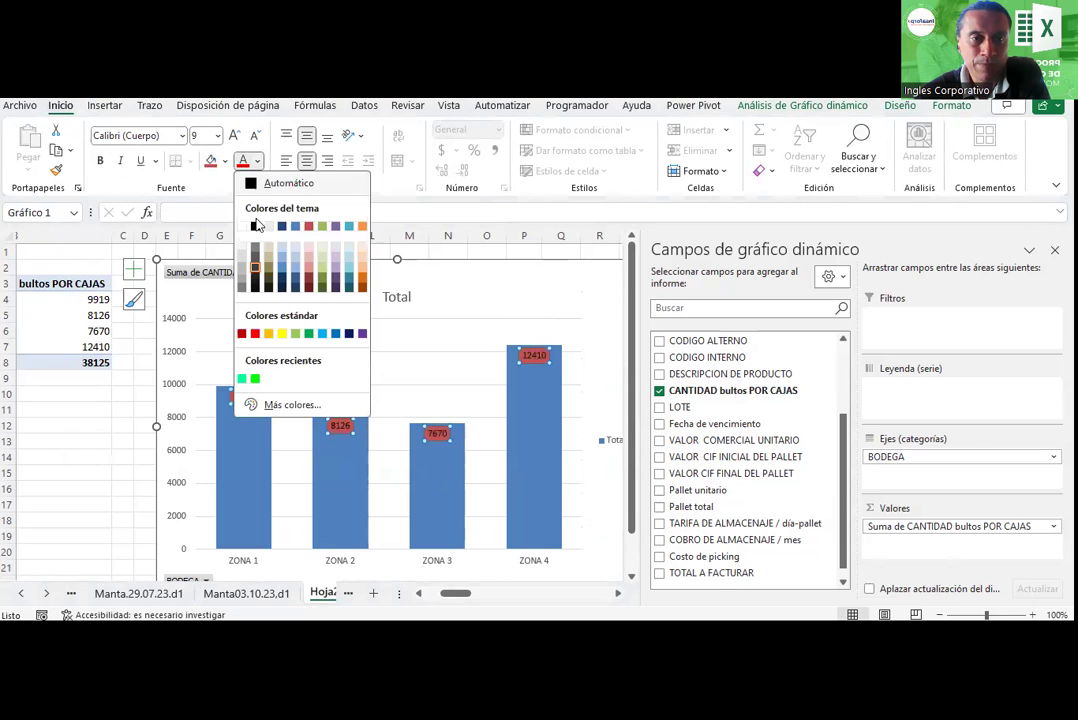
click(256, 222)
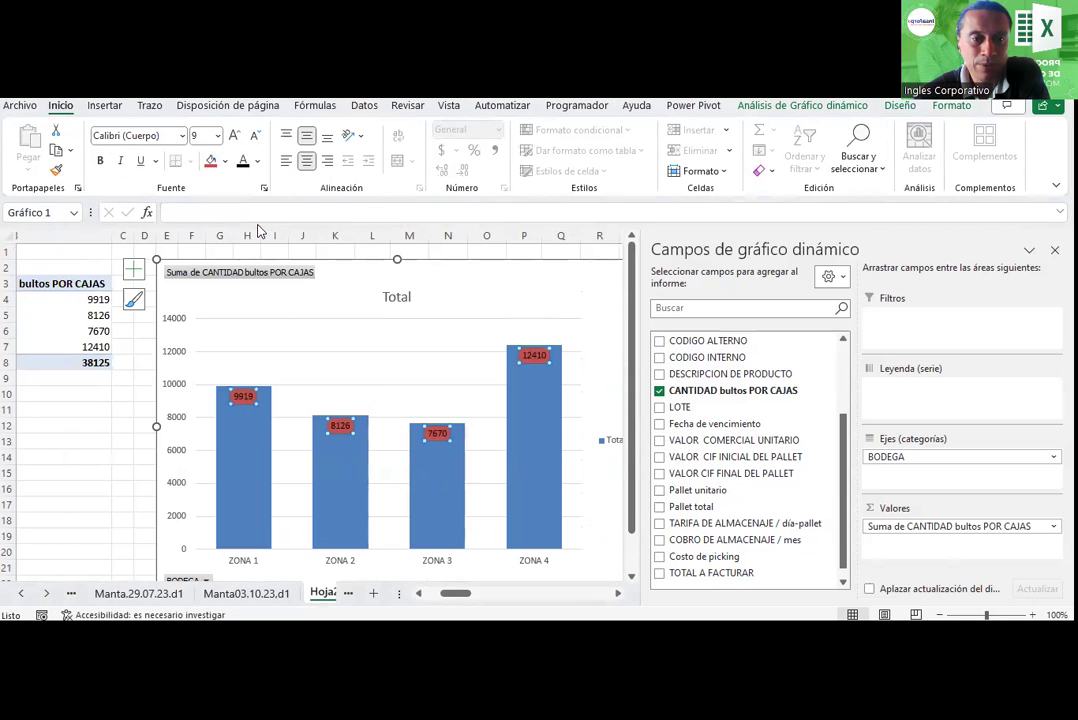
click(100, 162)
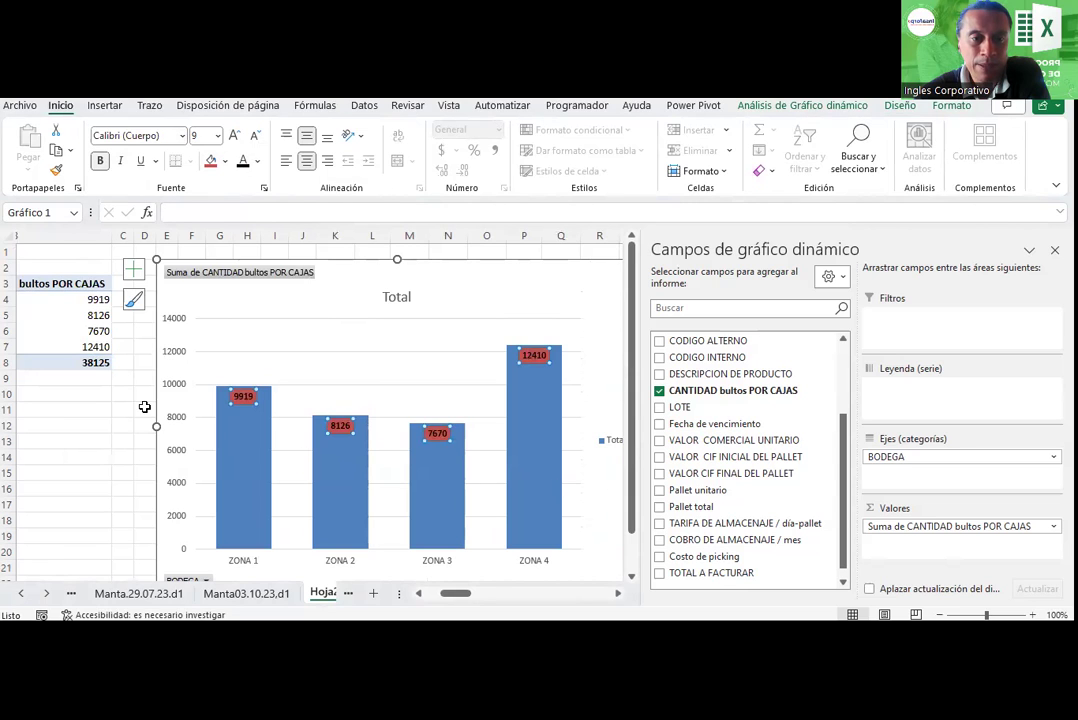
click(122, 425)
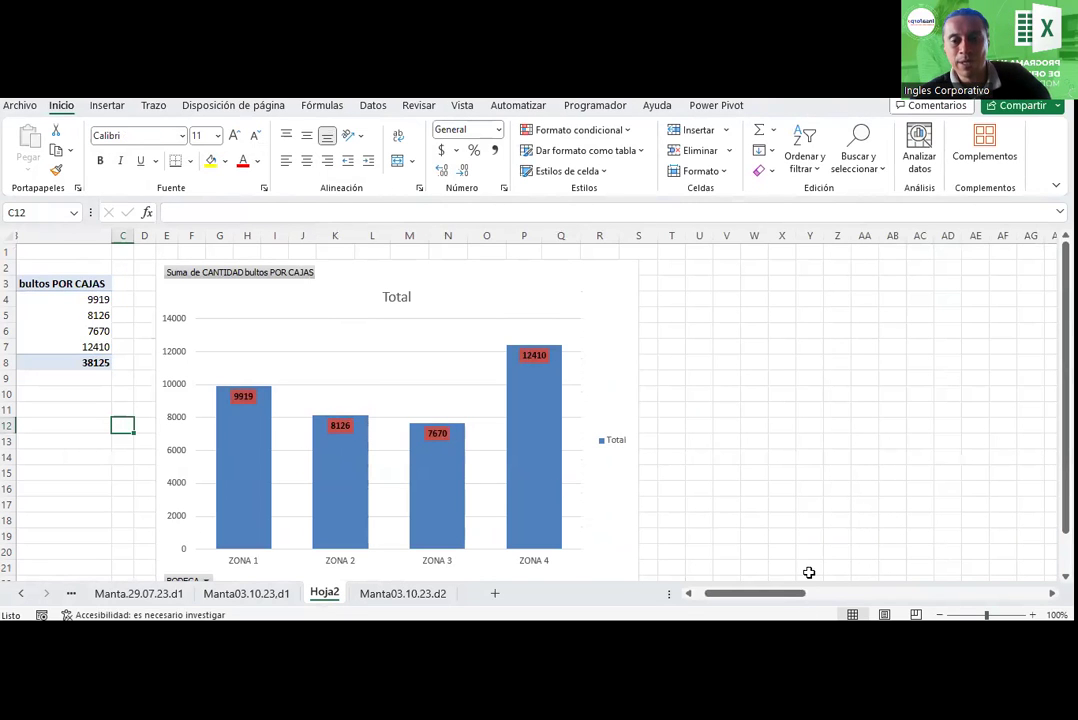
- Rename the Hoja2 chart sheet to GTN and move it after Manta03.10.23.d2
drag(712, 593, 690, 594)
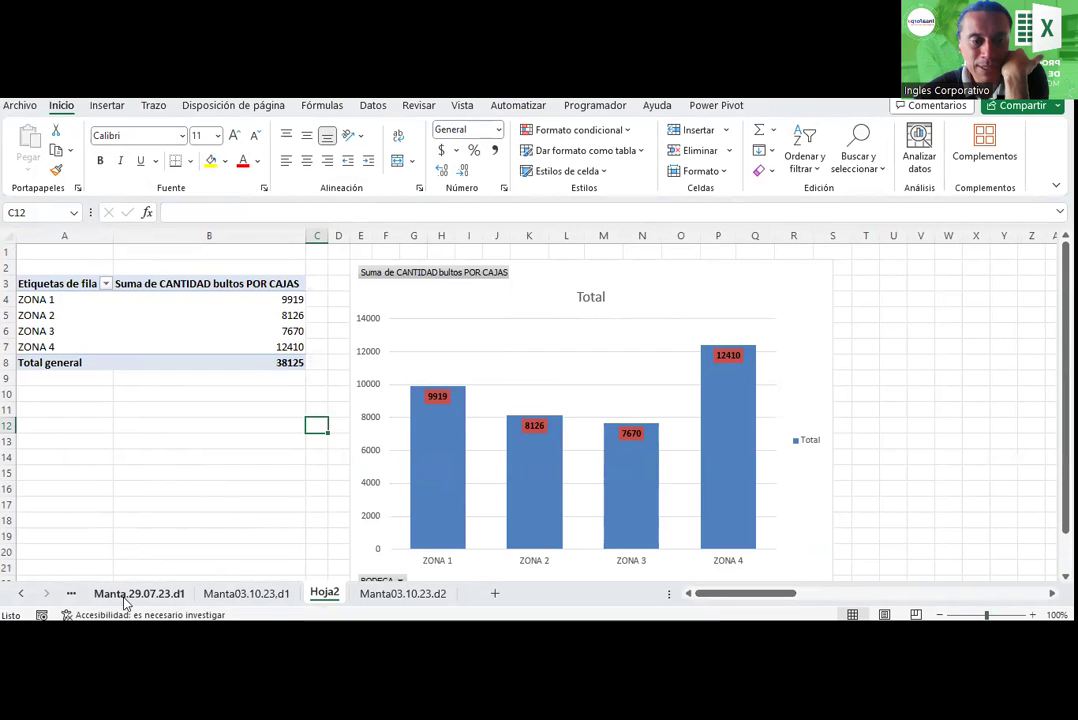
click(390, 594)
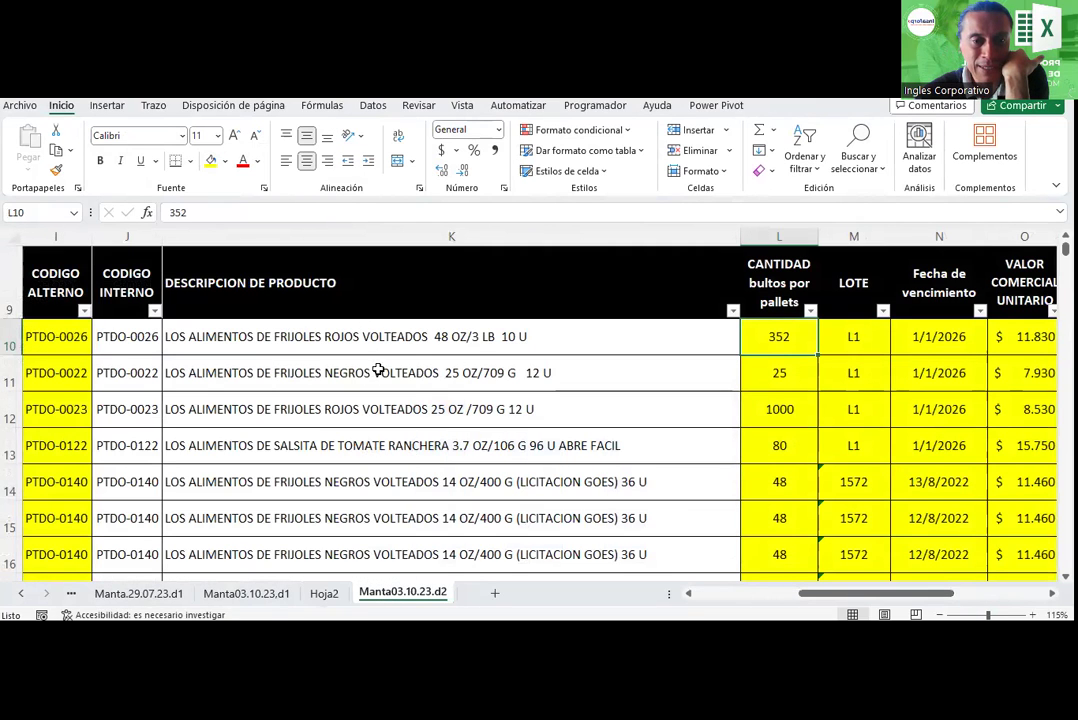
click(326, 595)
text(G)
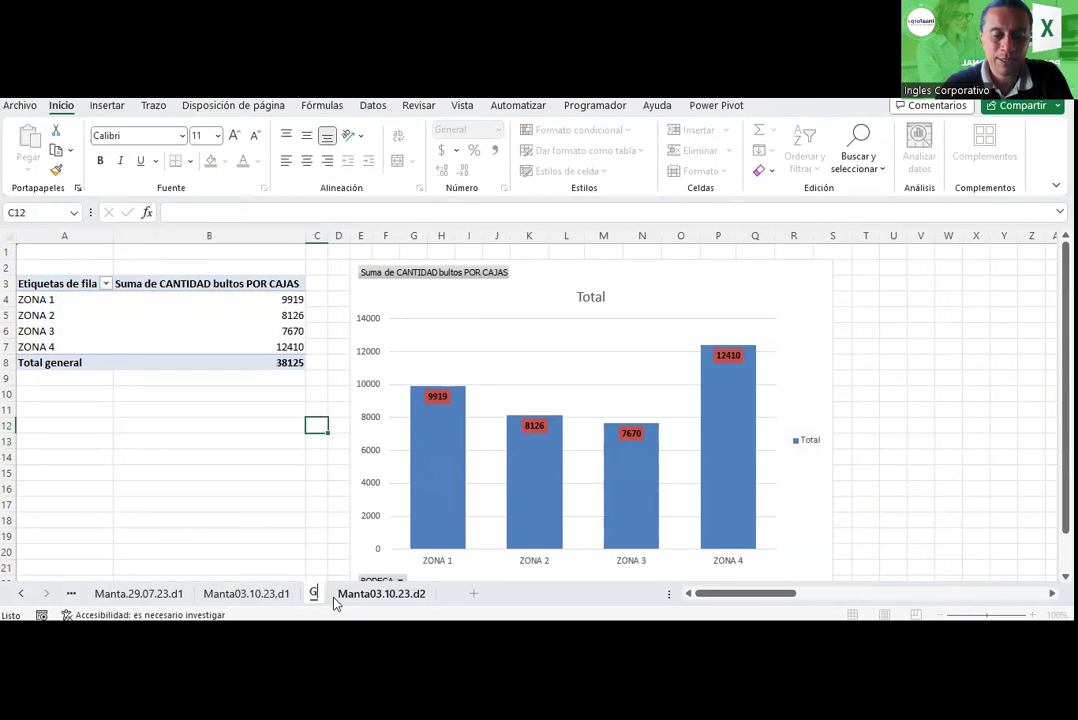
text(TN)
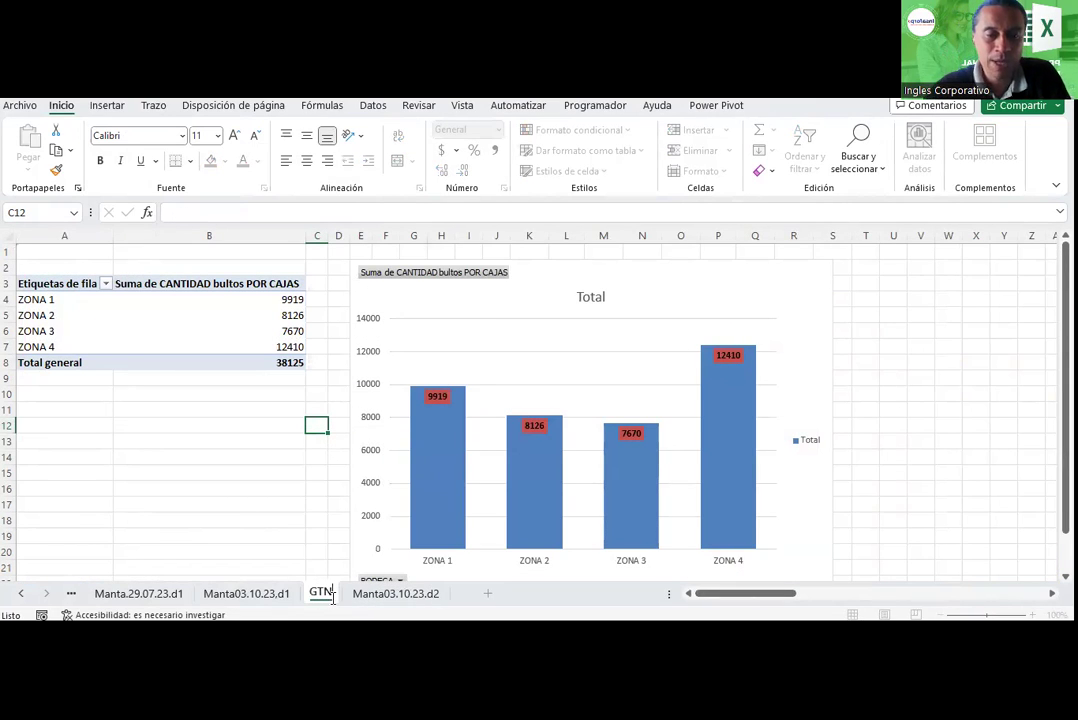
click(240, 503)
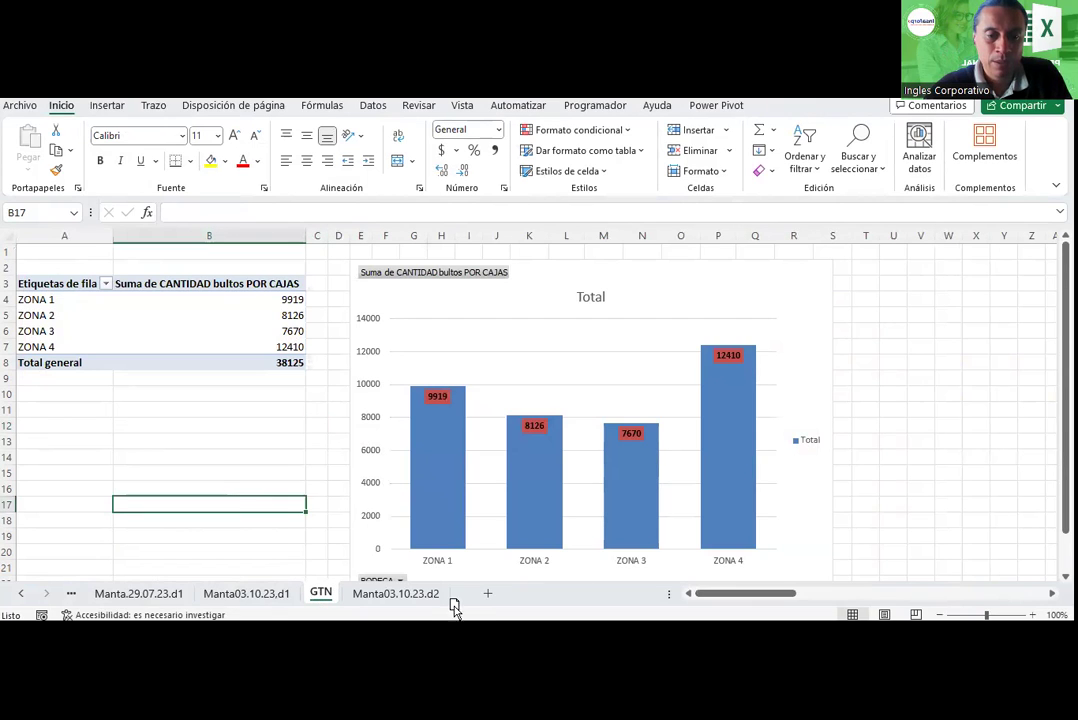
drag(318, 591, 468, 600)
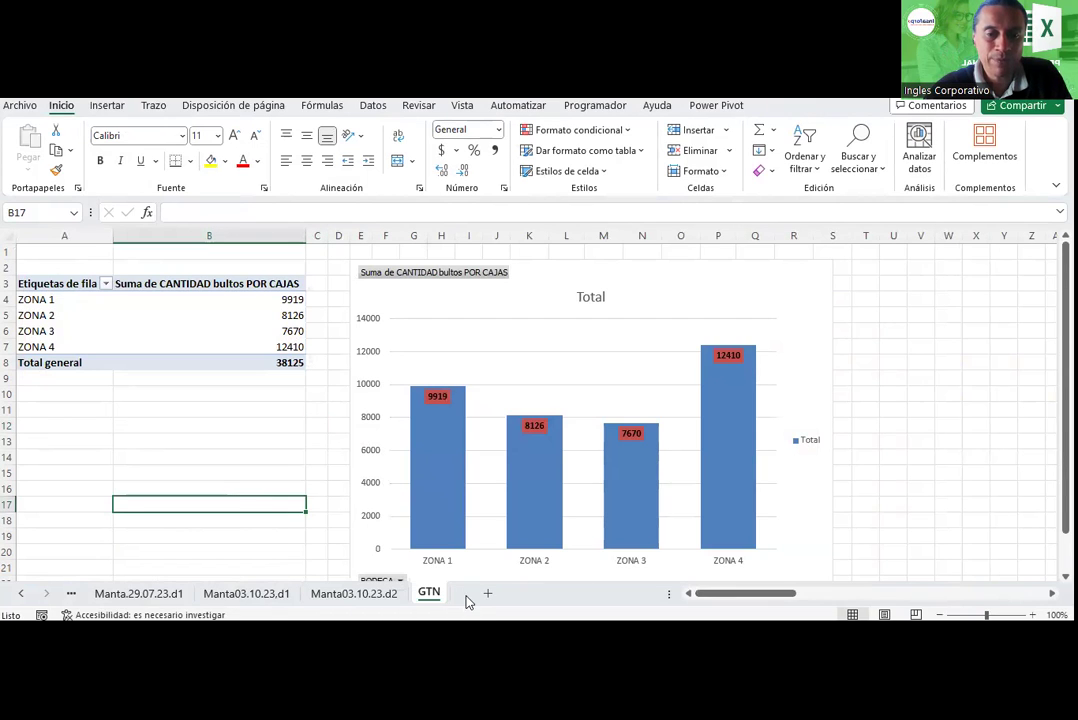
click(891, 396)
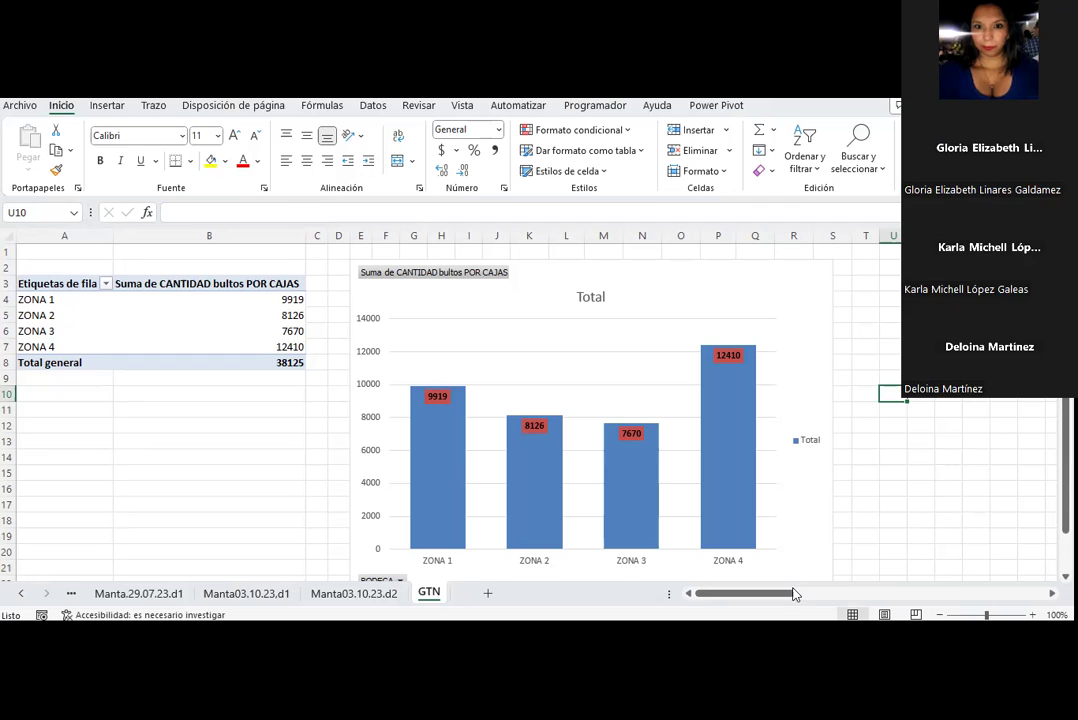
drag(794, 593, 809, 598)
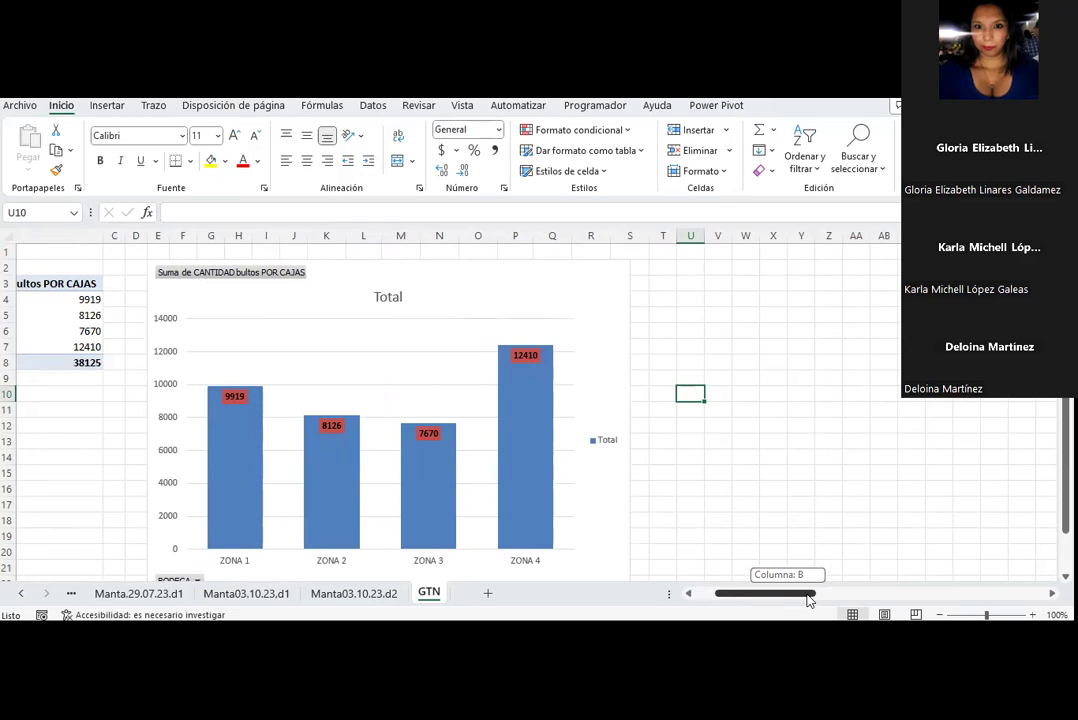
drag(809, 598, 733, 607)
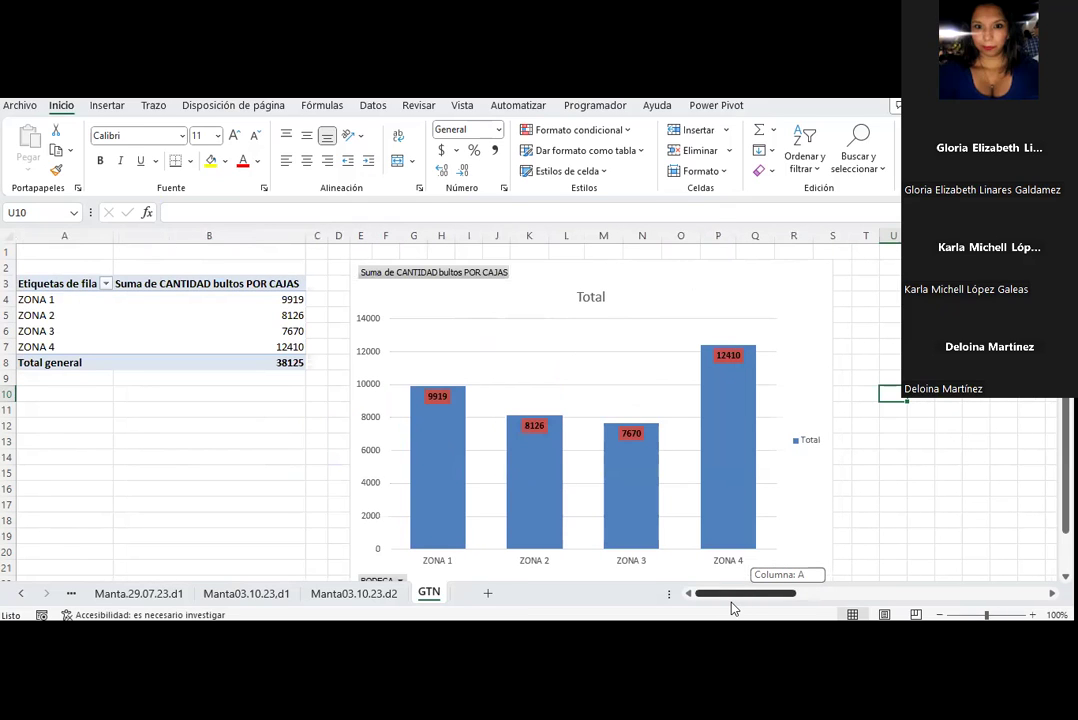
click(163, 471)
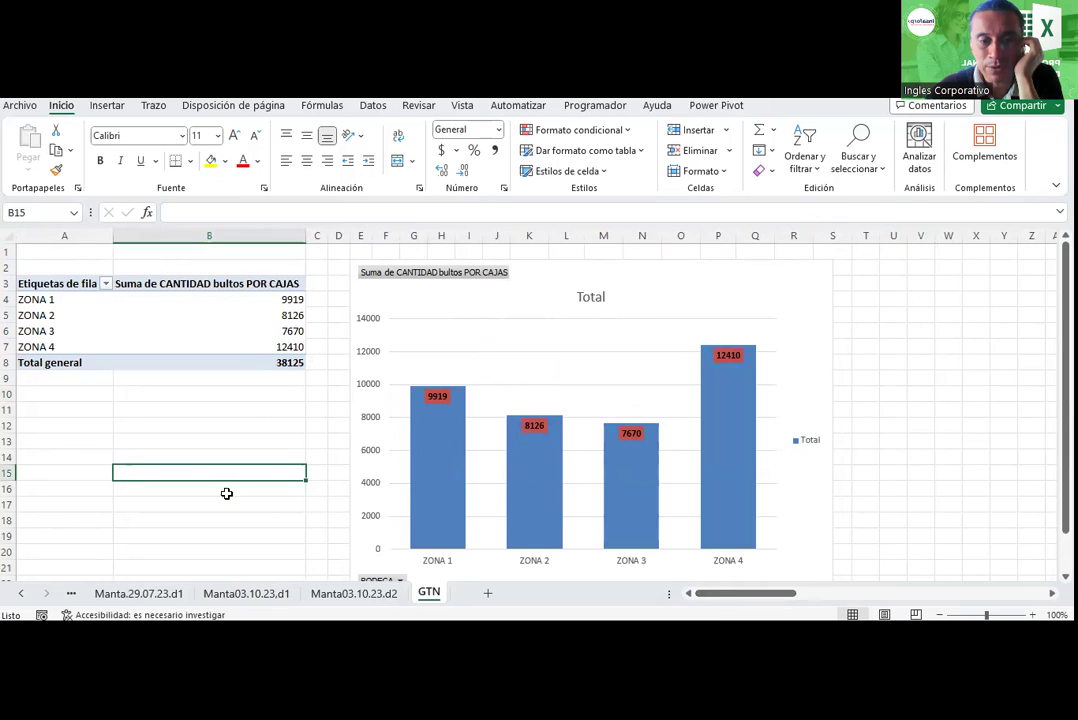
- On the Graf.Dinám. sheet, scroll down to the 'Gráficos dinámicos desde una tabla dinámica' example at row 38
click(20, 593)
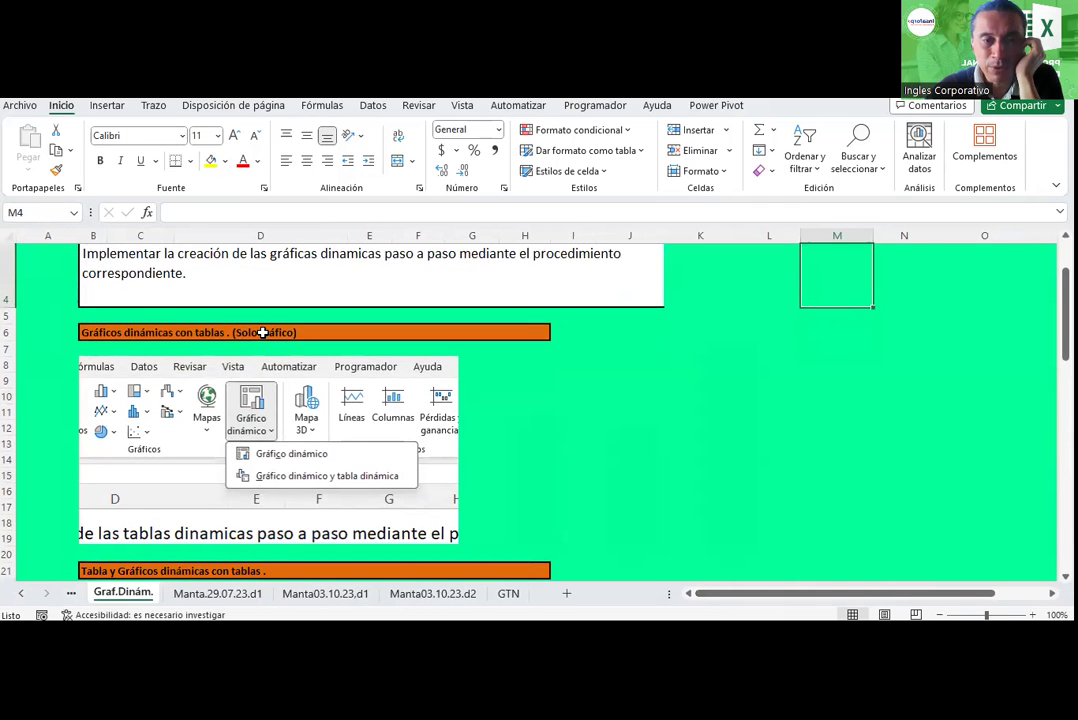
scroll(262, 332, down, 1)
click(234, 474)
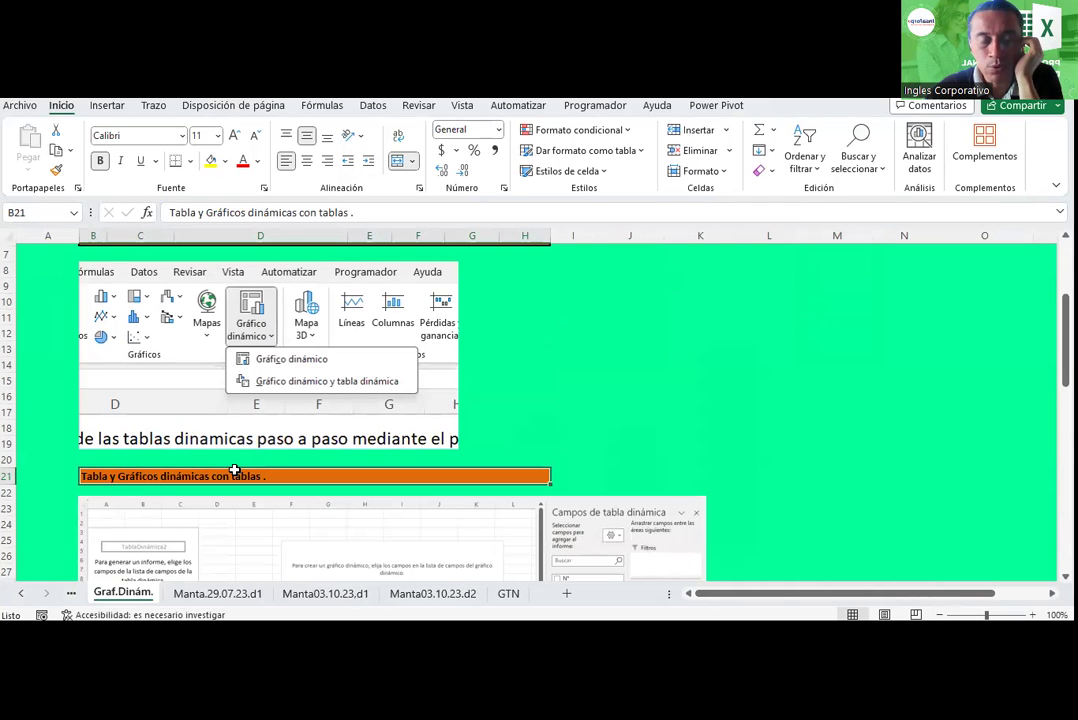
scroll(234, 472, down, 3)
scroll(210, 428, down, 1)
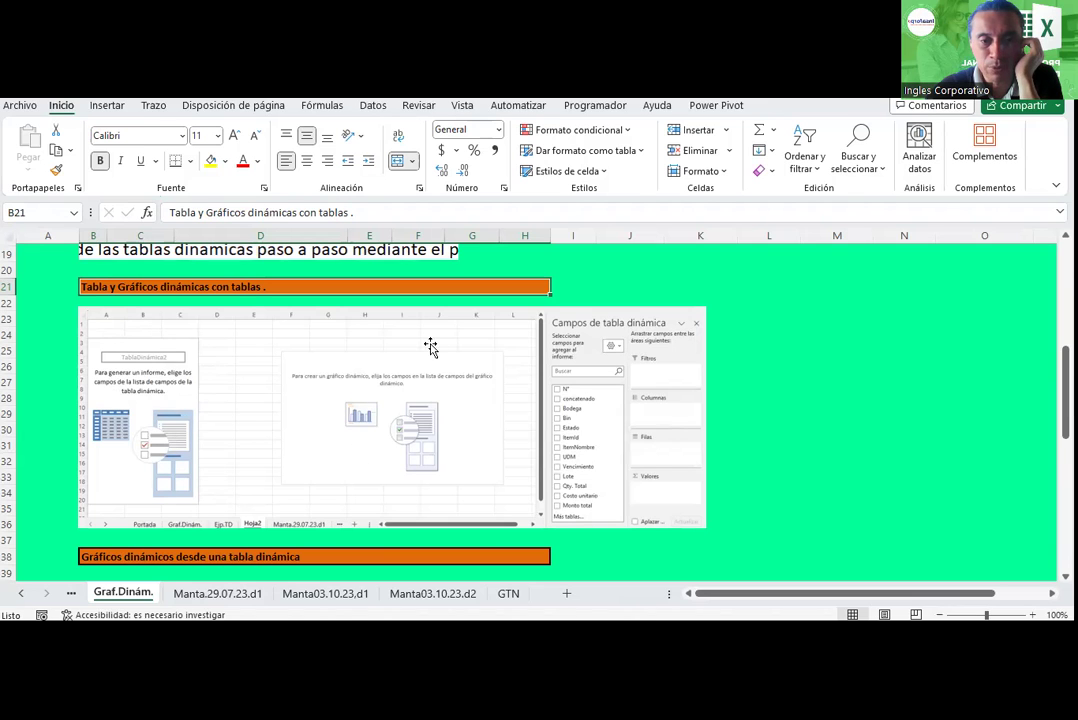
scroll(423, 370, down, 1)
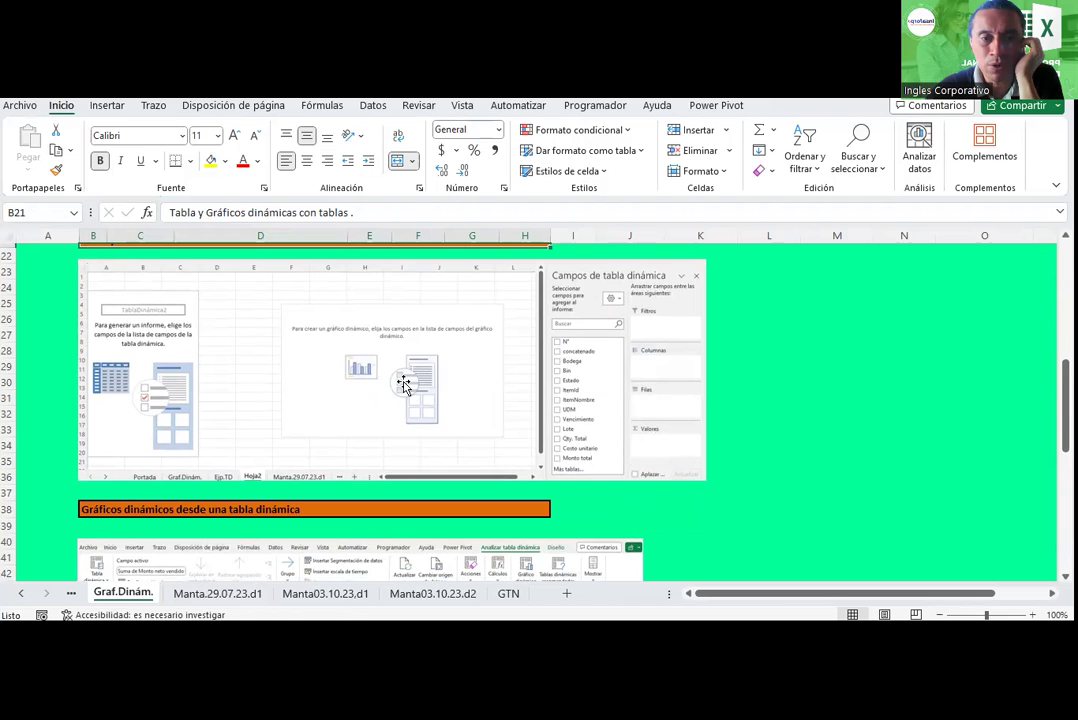
scroll(377, 362, down, 1)
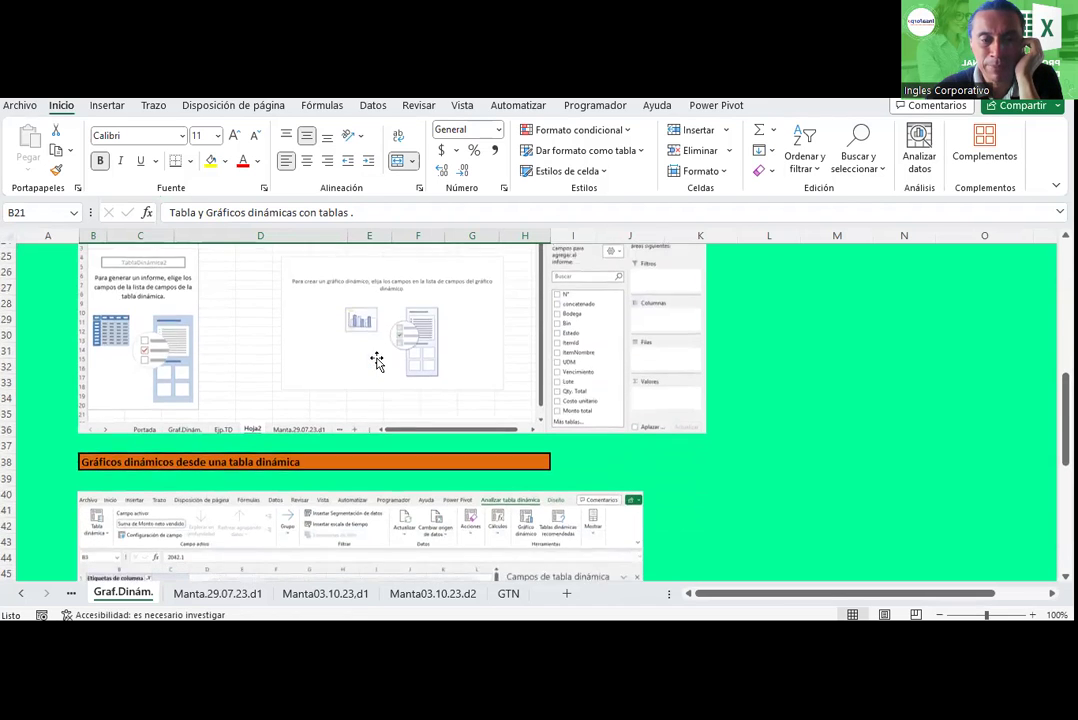
scroll(377, 362, down, 2)
scroll(377, 362, down, 2)
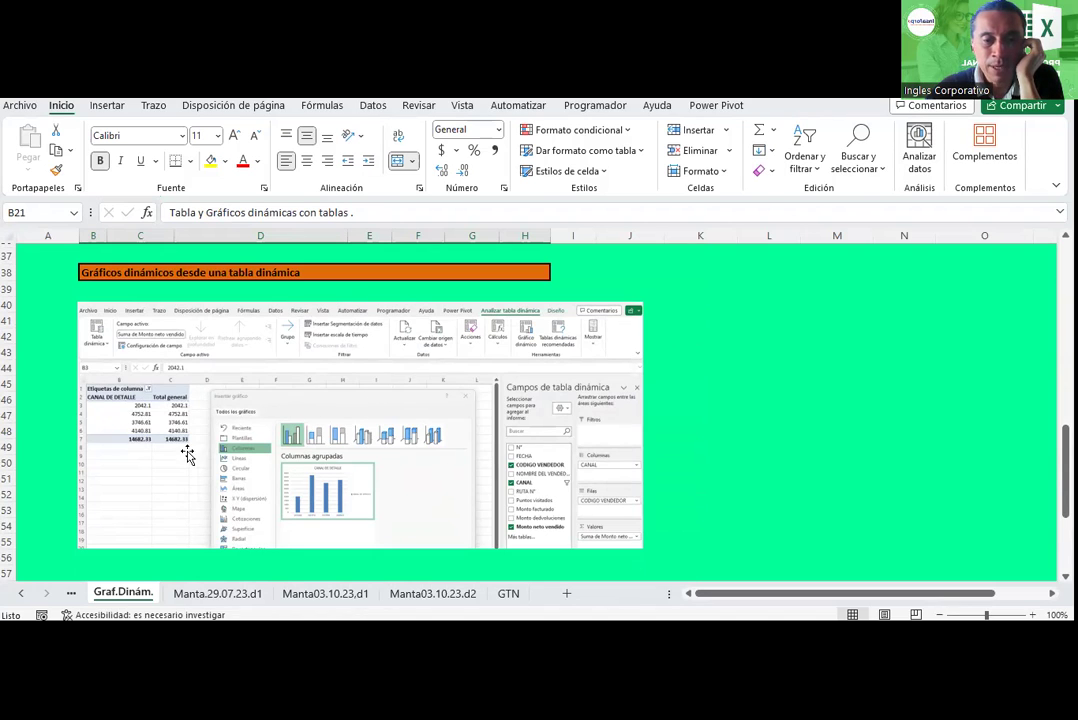
- Return to the Manta03.10.23.d2 sheet and check the VALOR CIF INICIAL DEL PALLET header and cell P10
click(433, 594)
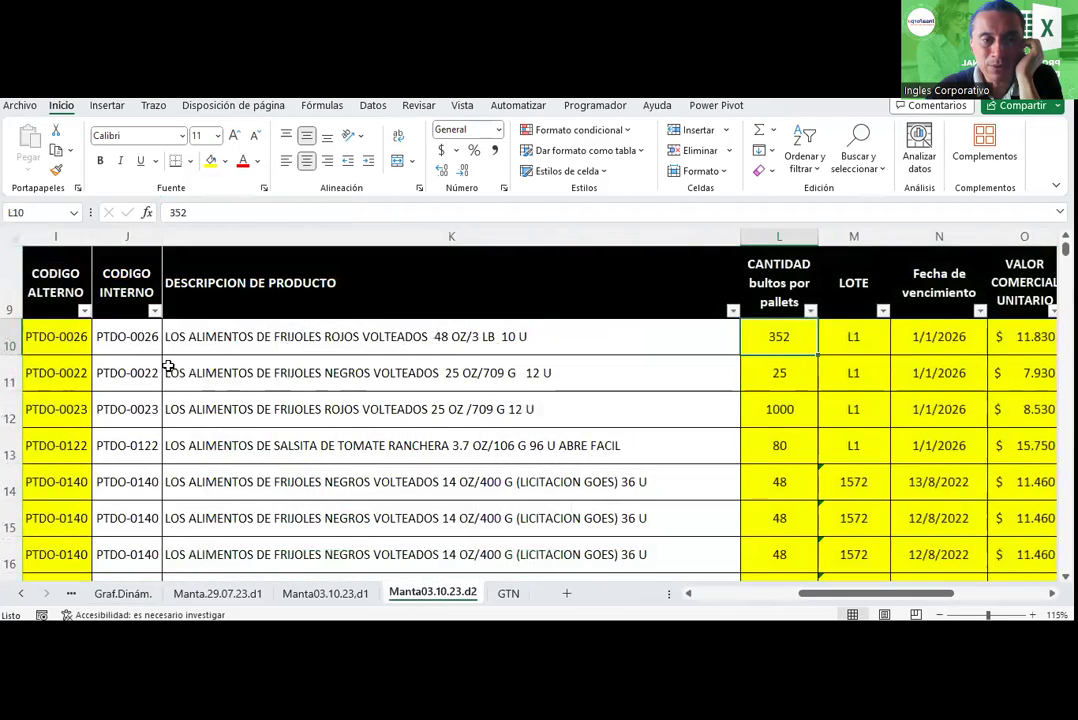
scroll(168, 366, up, 1)
mouse_move(812, 594)
mouse_down()
mouse_move(706, 598)
mouse_move(982, 590)
mouse_up()
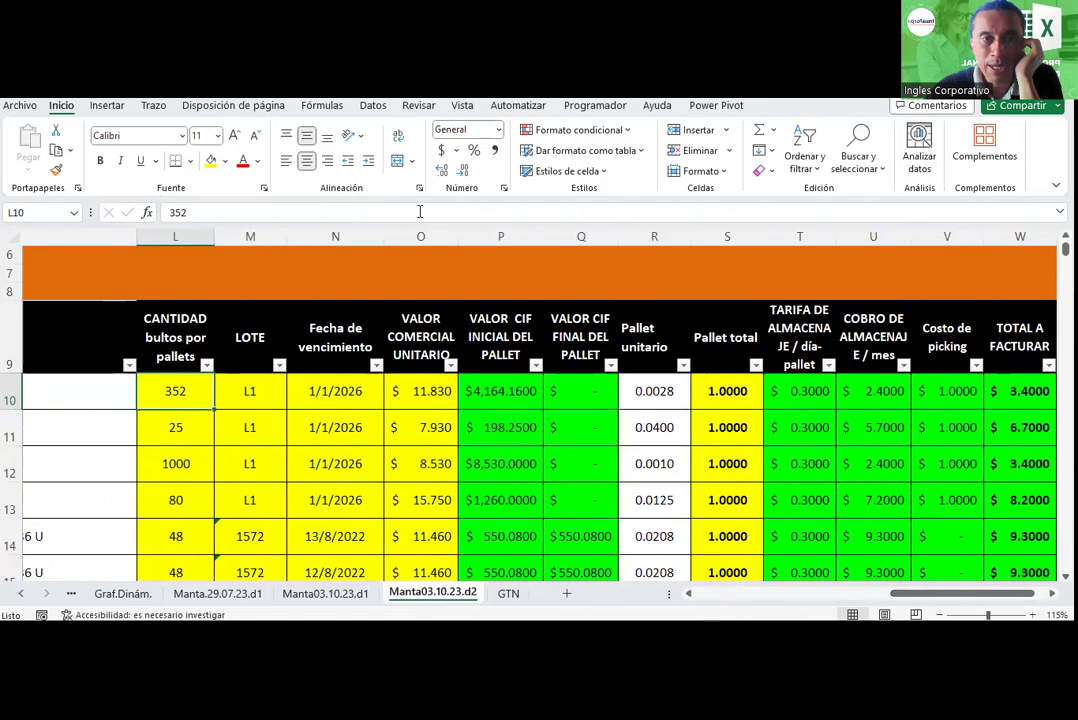
click(508, 594)
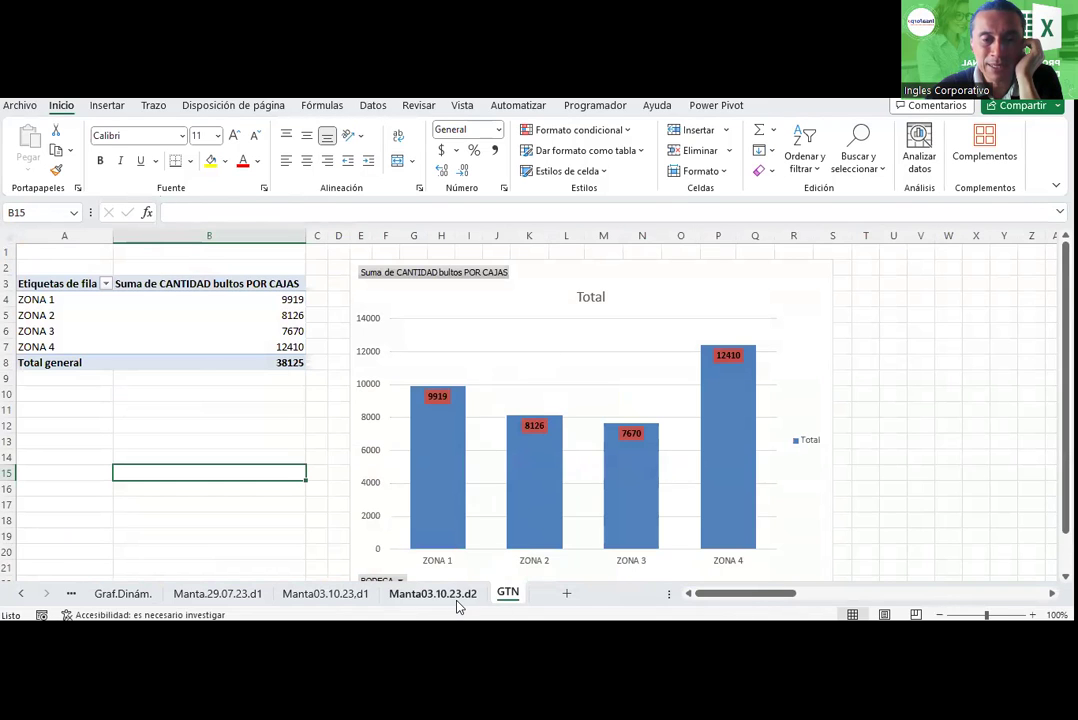
click(456, 597)
click(505, 345)
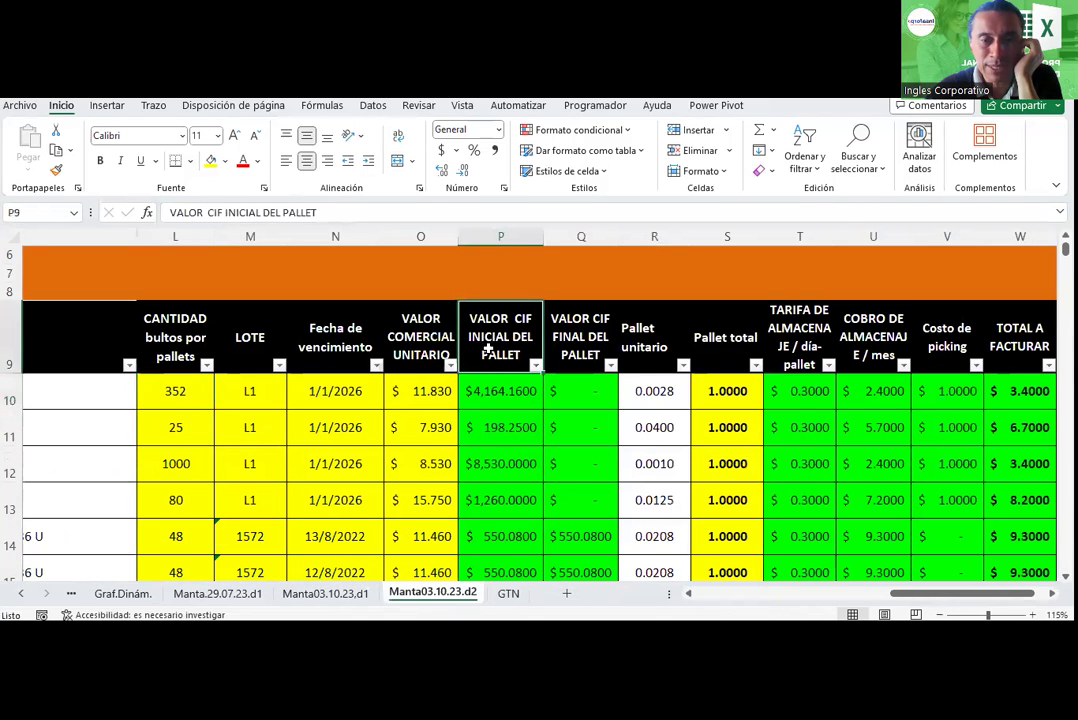
click(513, 396)
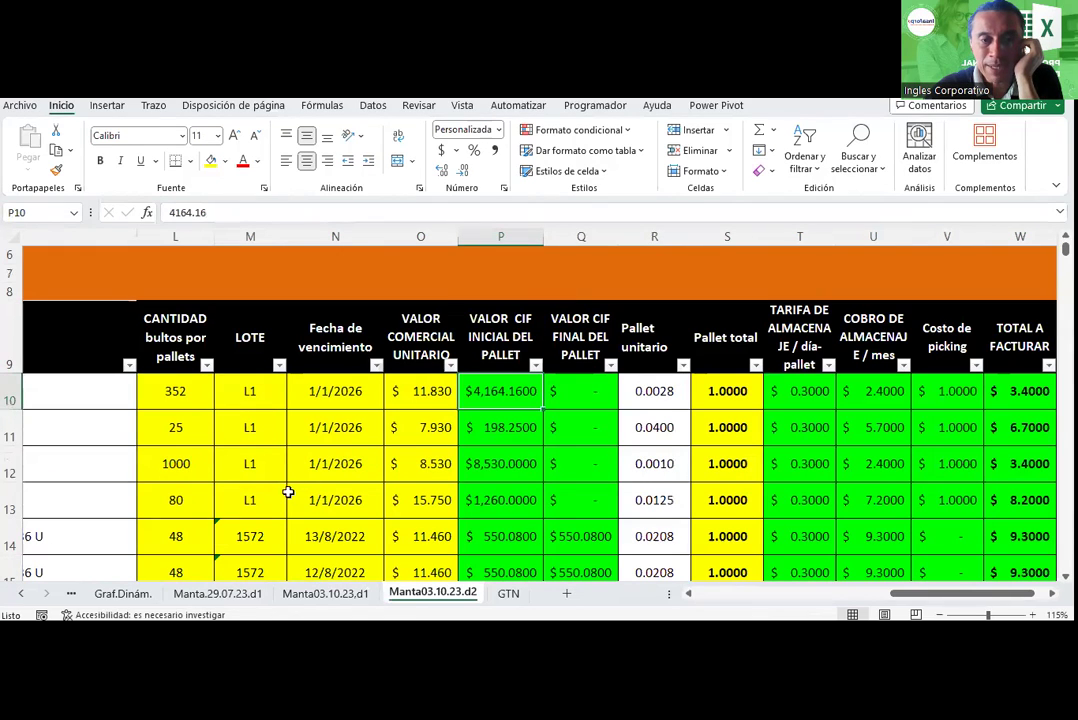
- Select the data table from B9 across to W and down to row 955
scroll(805, 600, left, 10)
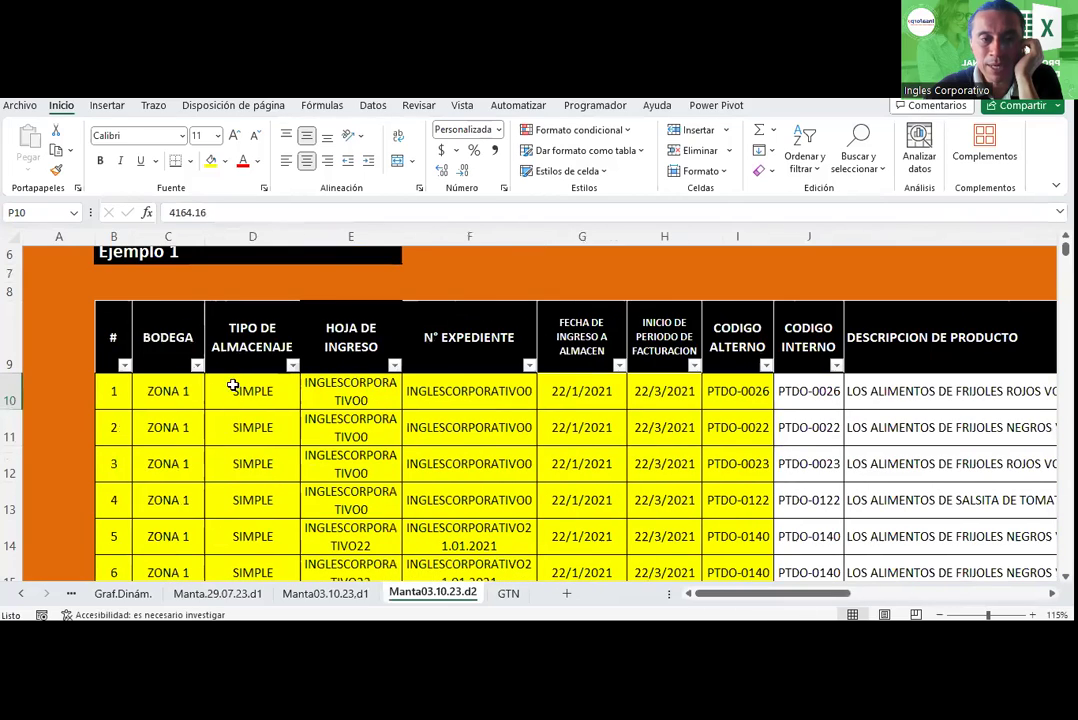
mouse_move(110, 334)
mouse_down()
mouse_move(771, 450)
mouse_move(873, 497)
mouse_up()
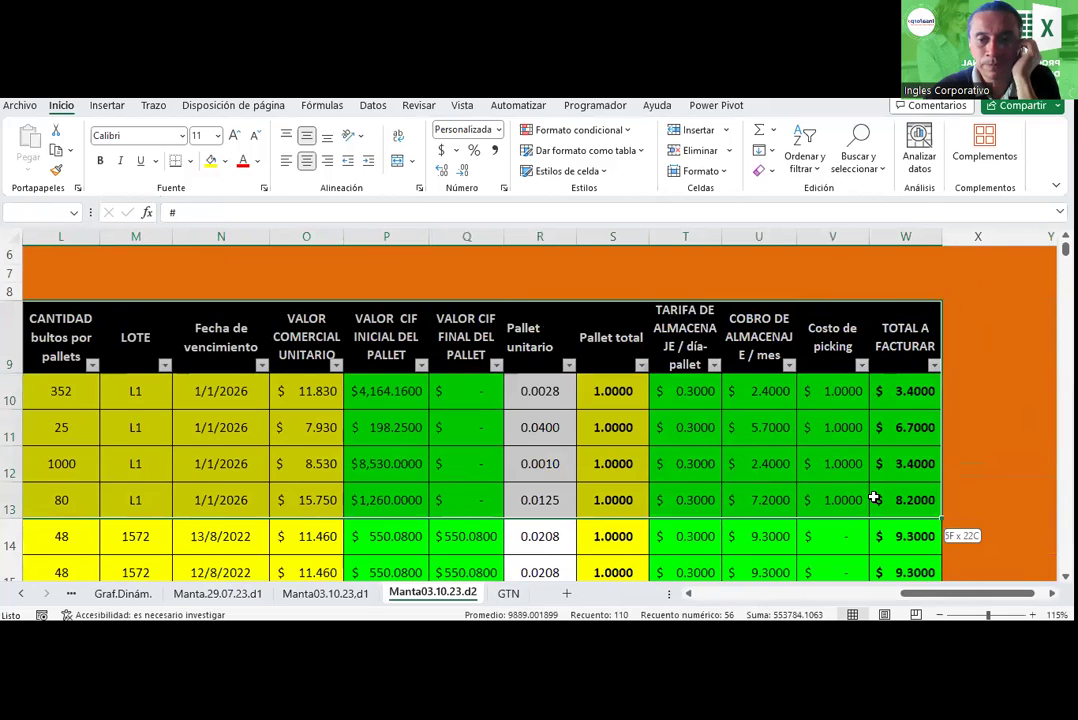
key(ctrl+shift+Down)
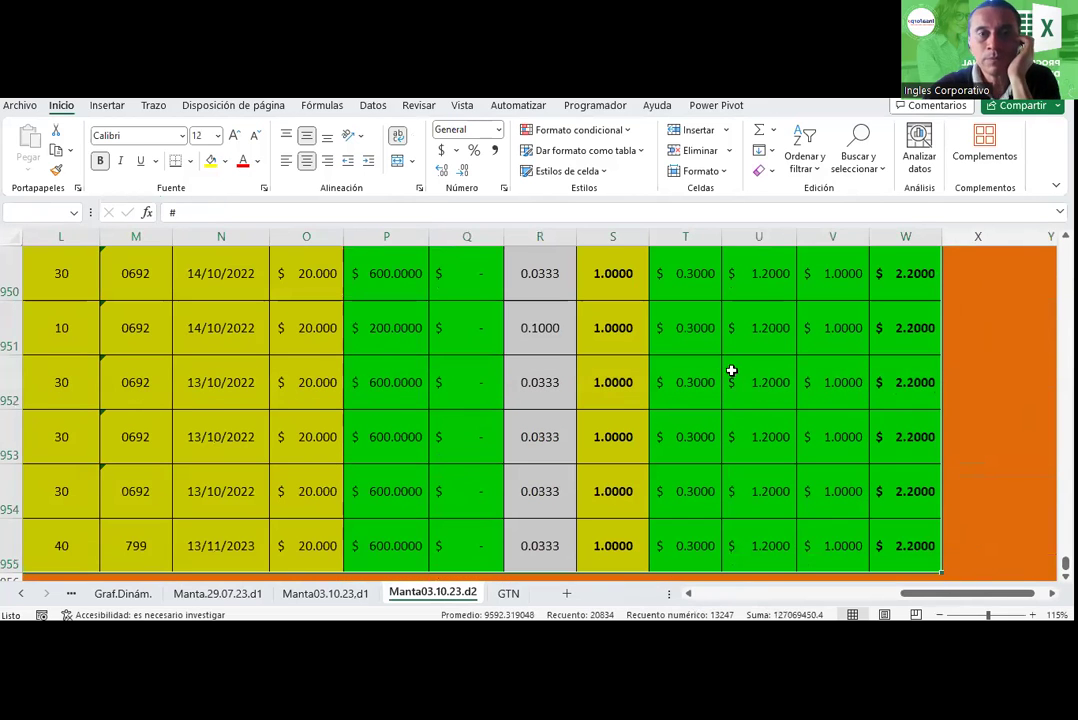
click(112, 106)
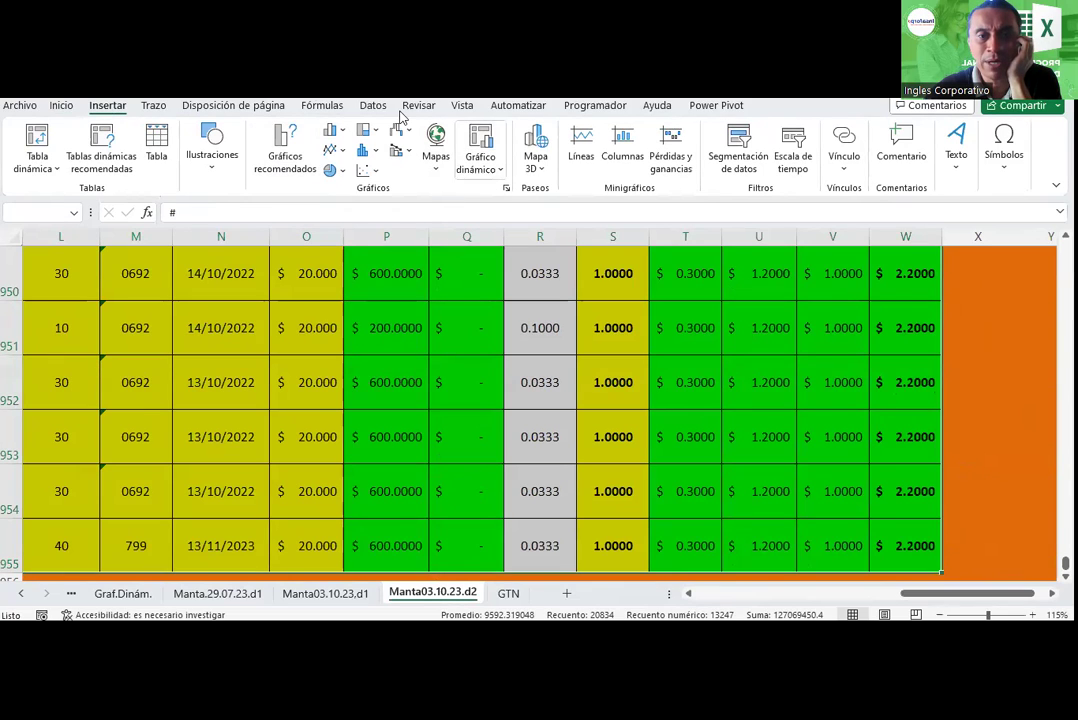
- Cancel the new pivot chart and return to the GTN pivot table with its field list
click(480, 160)
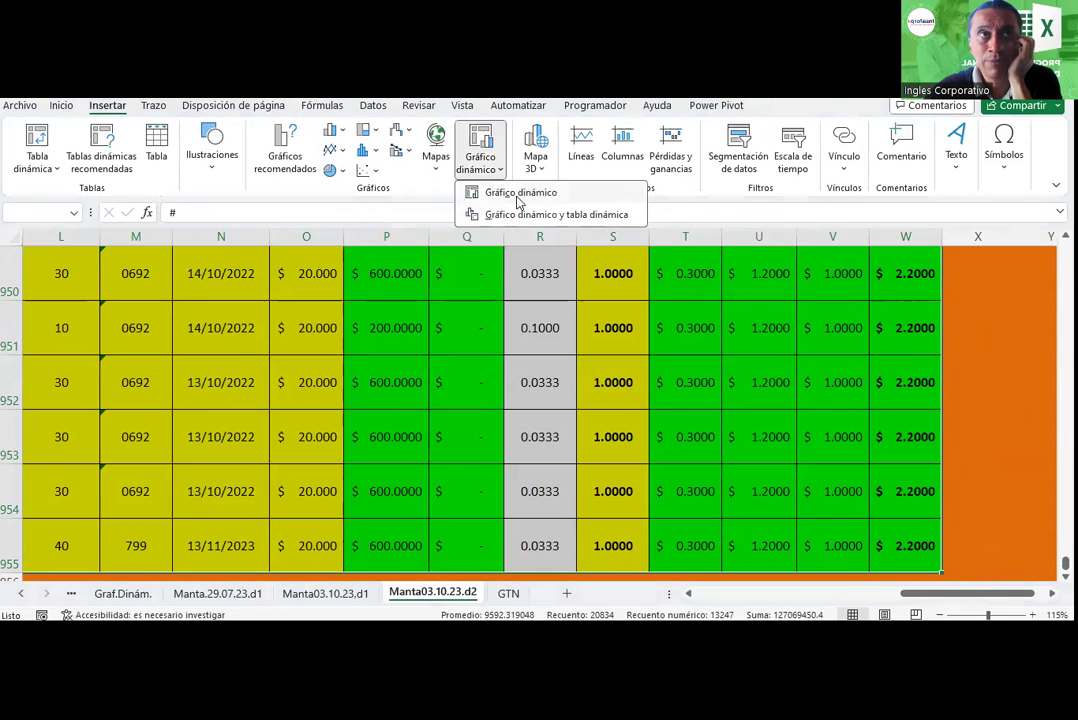
click(519, 196)
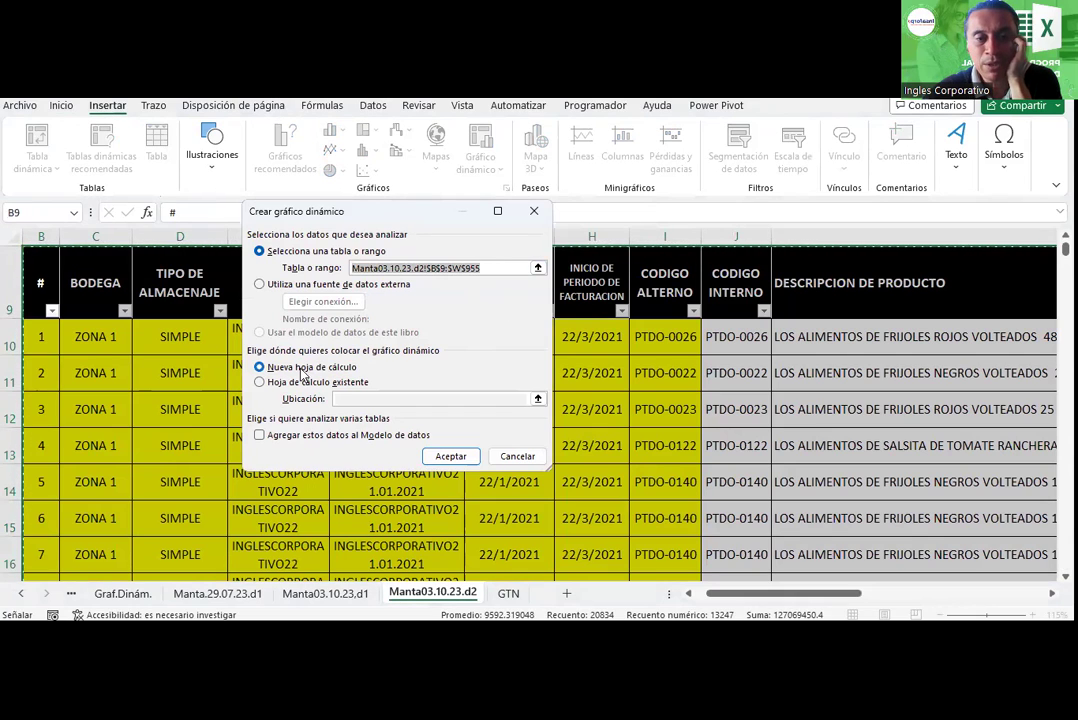
click(518, 456)
click(508, 593)
click(240, 333)
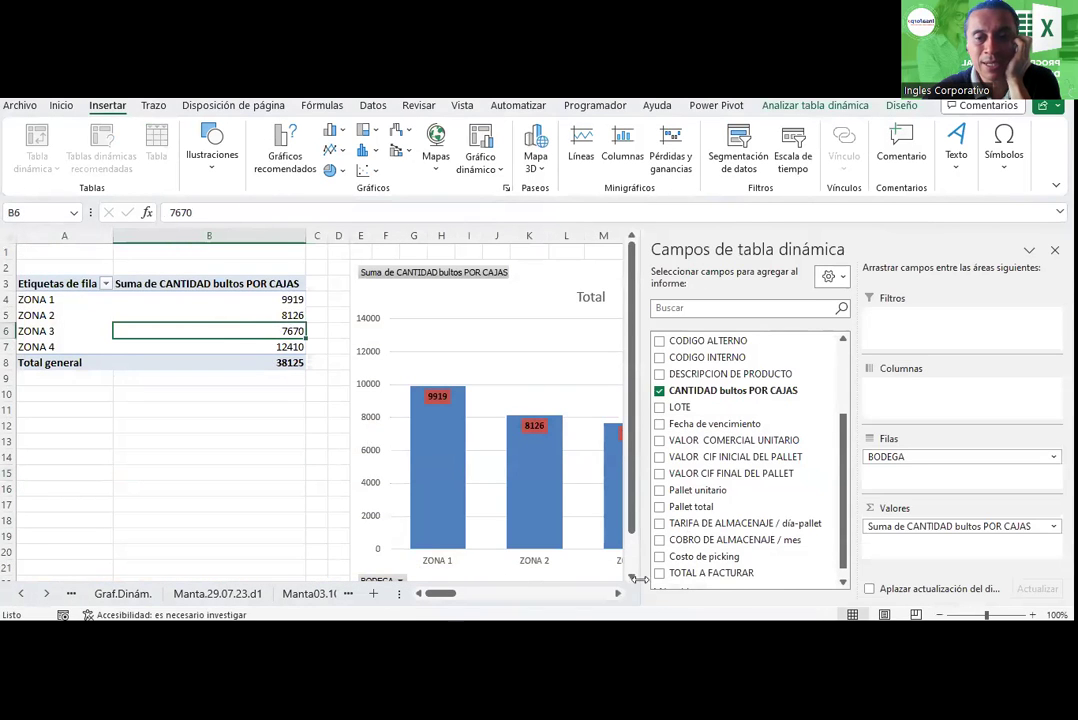
drag(448, 594, 465, 597)
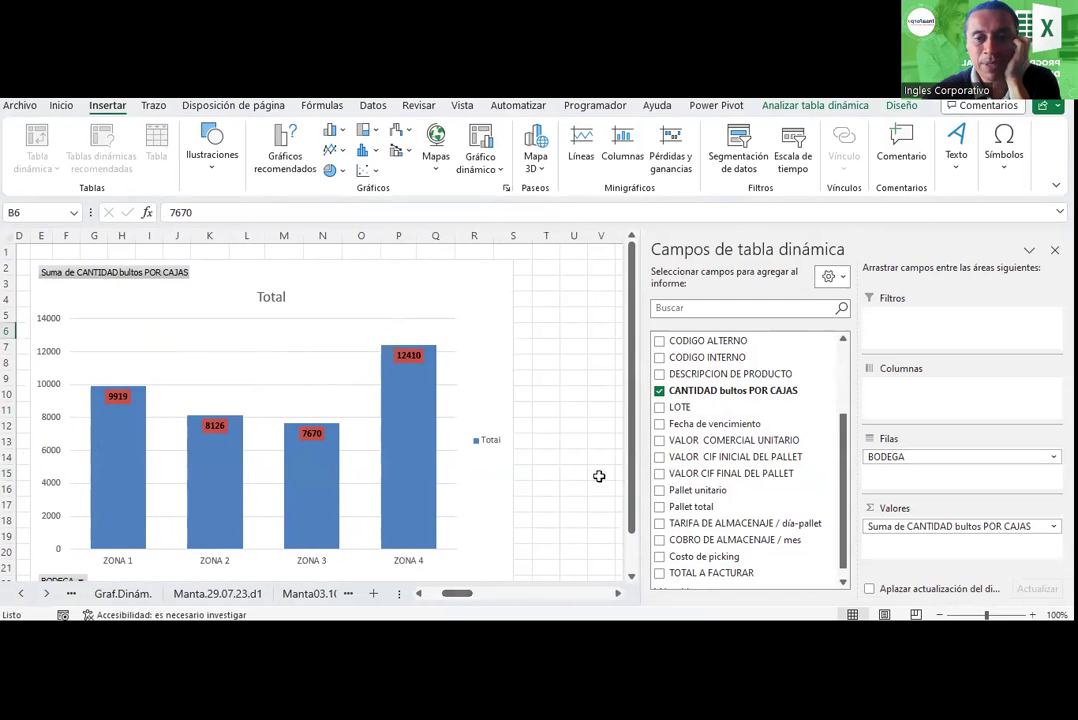
mouse_move(843, 437)
mouse_down()
mouse_move(838, 352)
mouse_move(835, 380)
mouse_up()
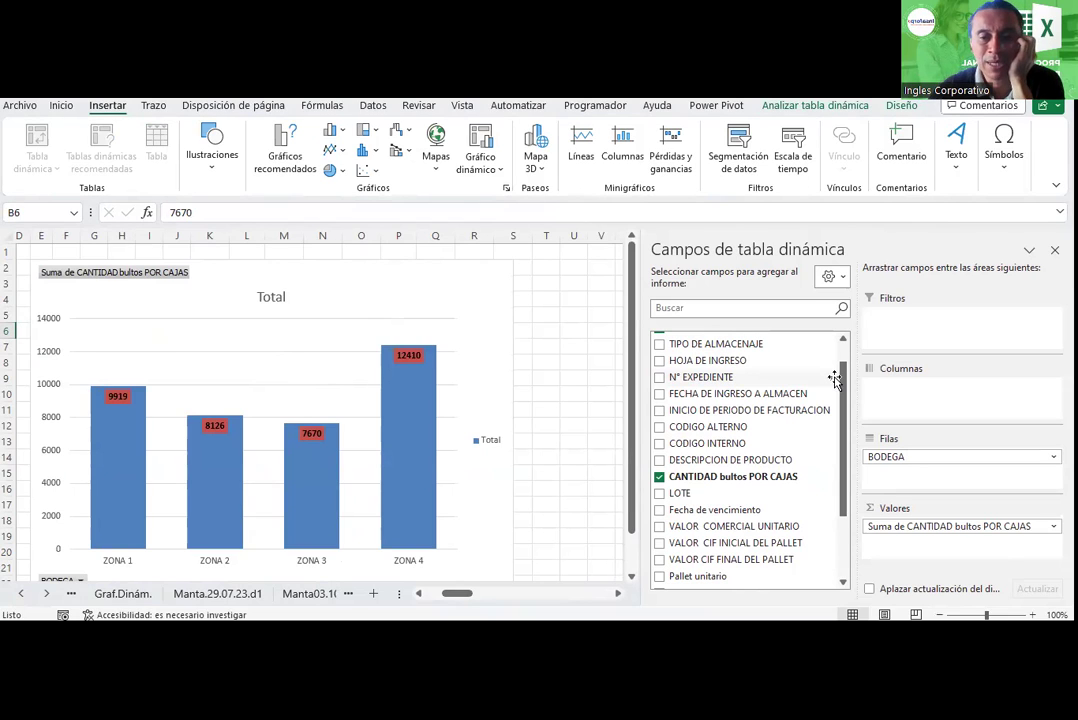
mouse_move(680, 493)
mouse_down()
mouse_move(1035, 400)
mouse_move(897, 350)
mouse_move(760, 494)
mouse_move(912, 400)
mouse_up()
click(480, 305)
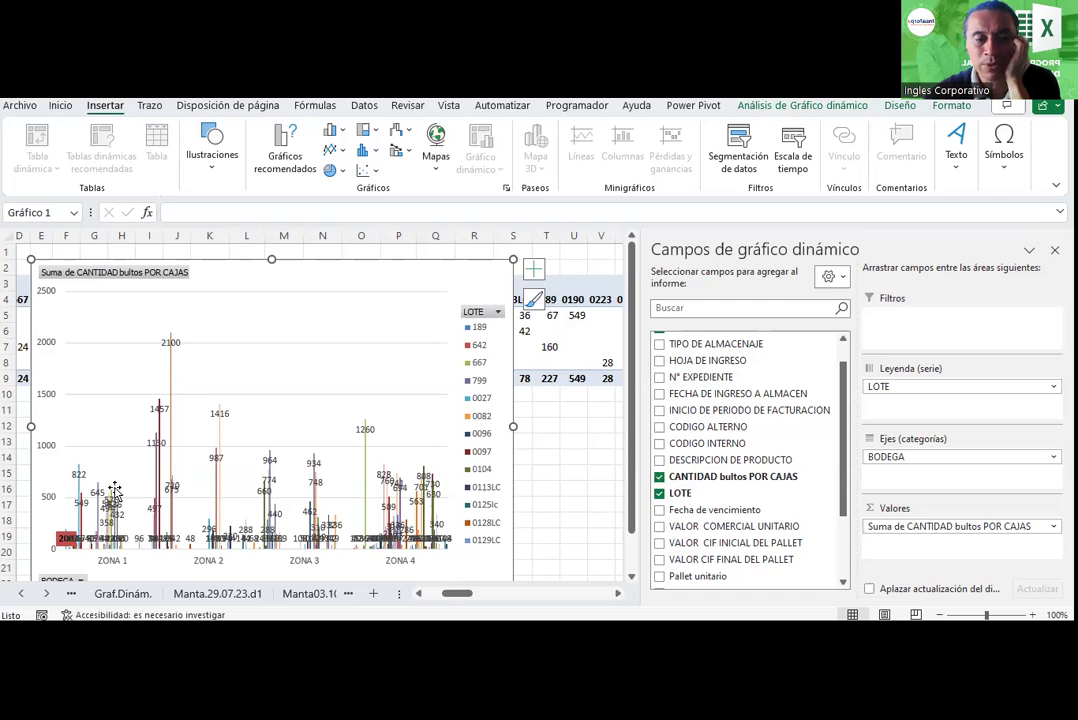
scroll(118, 483, down, 1)
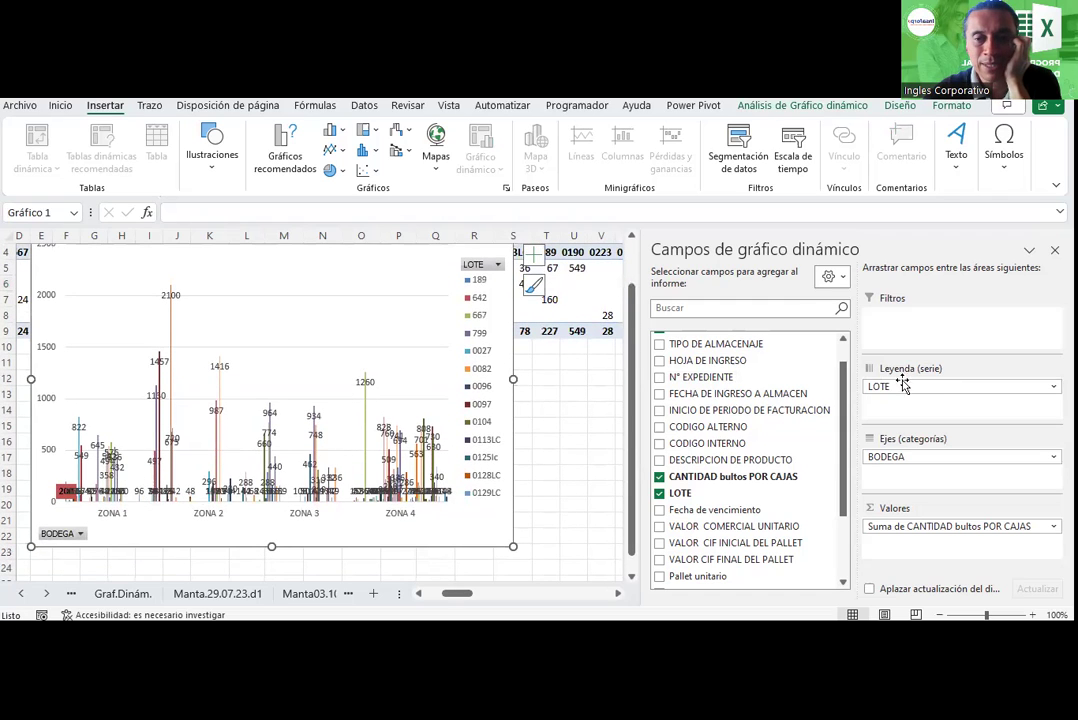
click(1053, 386)
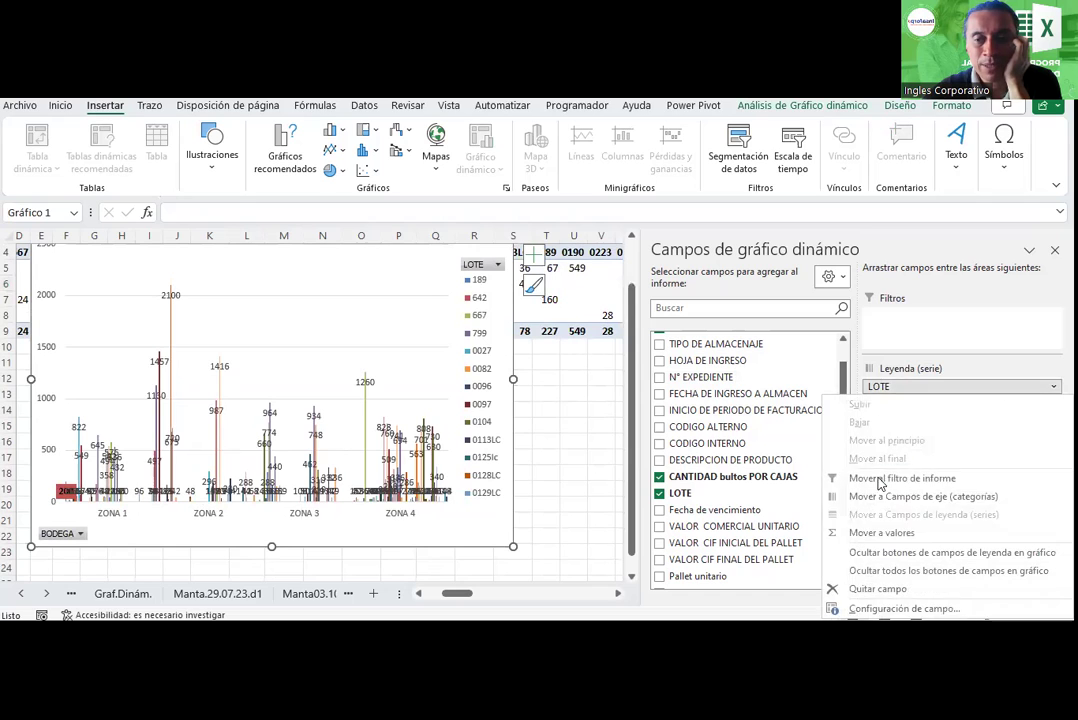
click(876, 588)
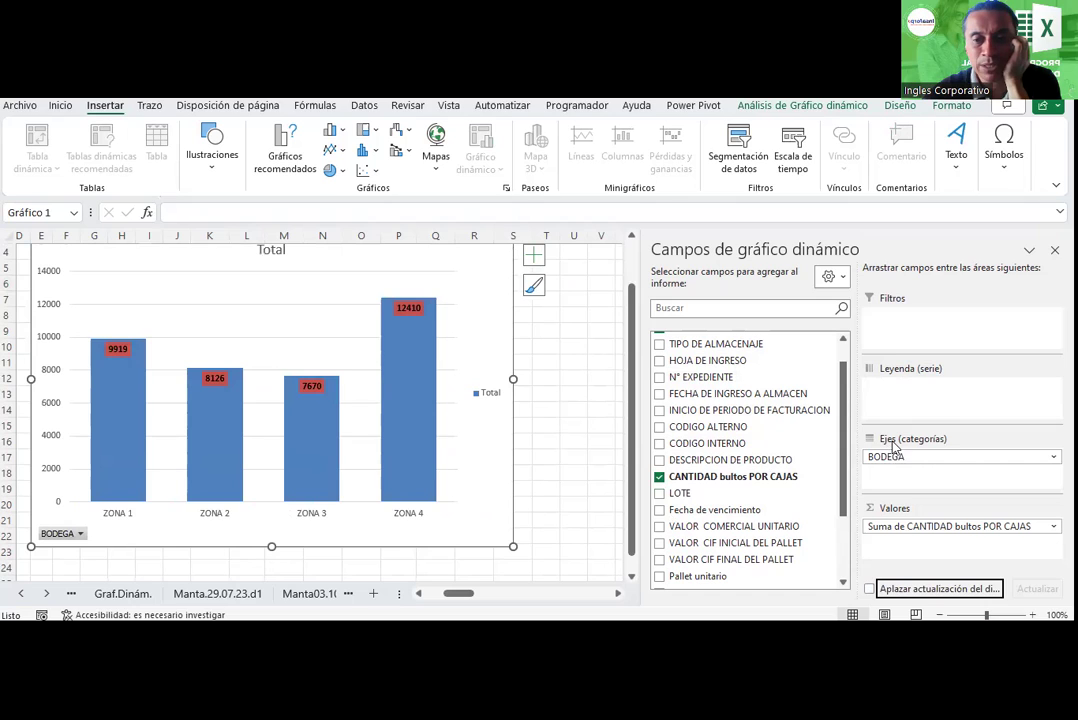
scroll(700, 360, up, 2)
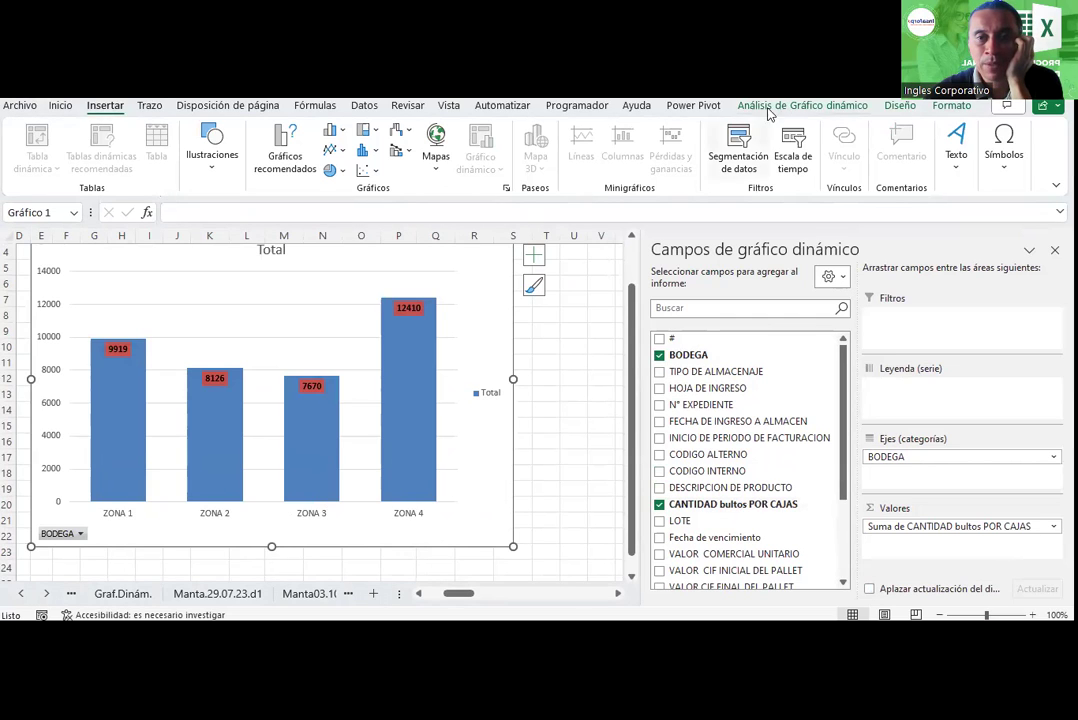
- Refresh all data and chart the sum of CANTIDAD bultos por pallets per BODEGA zone
click(800, 105)
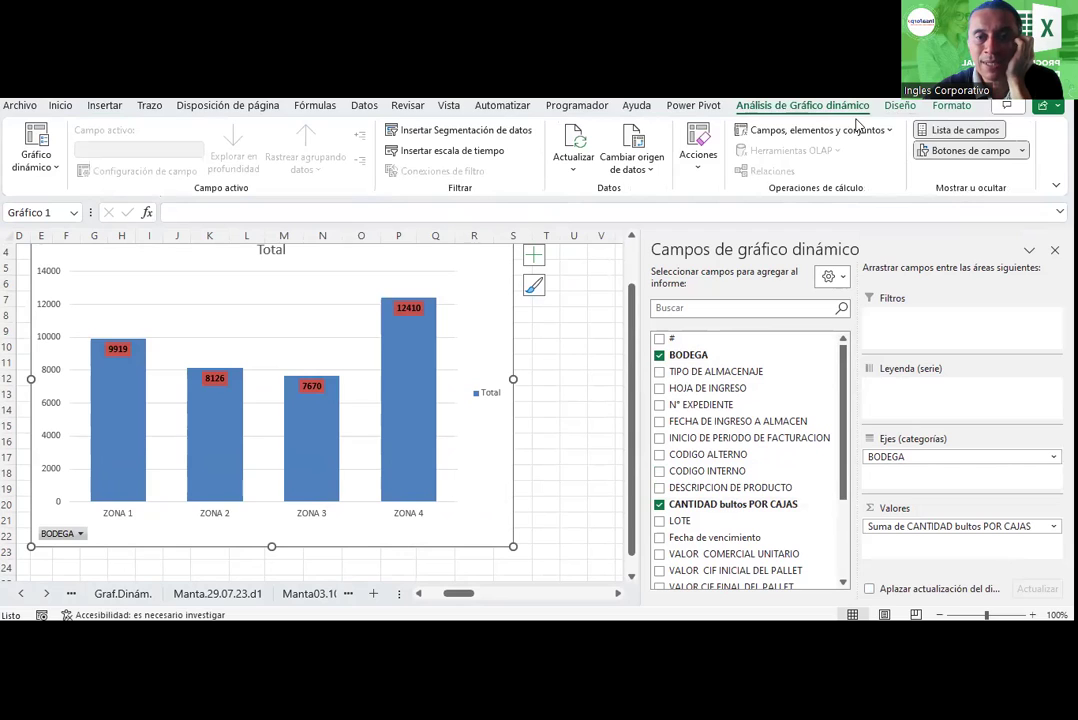
click(573, 160)
click(598, 215)
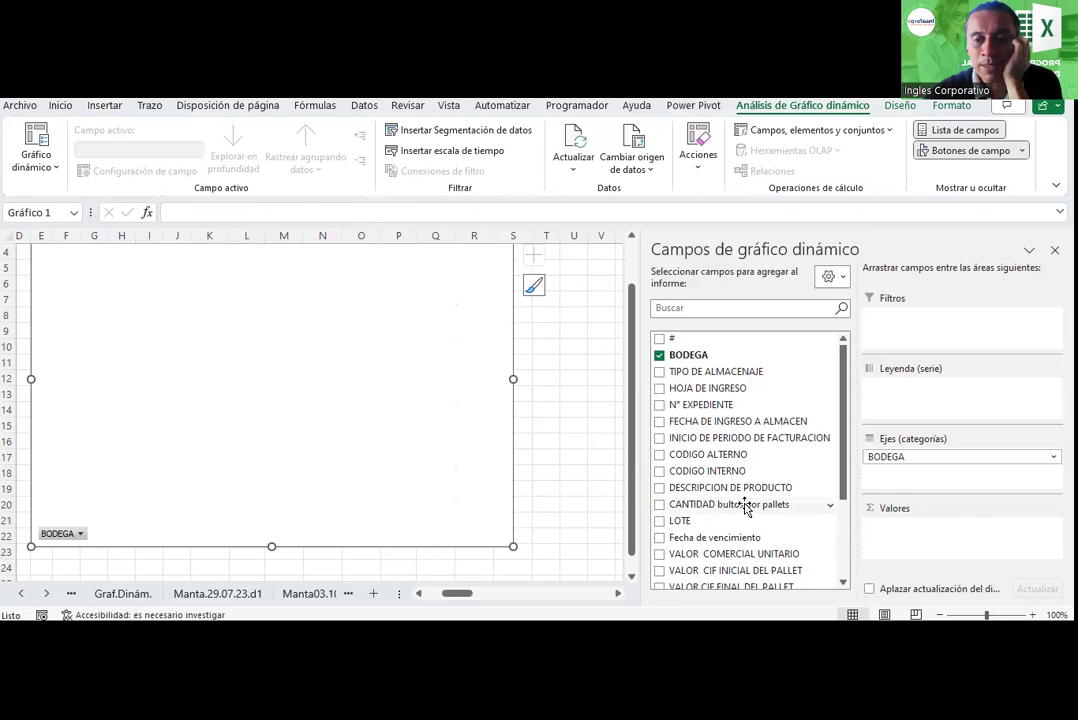
drag(745, 507, 930, 535)
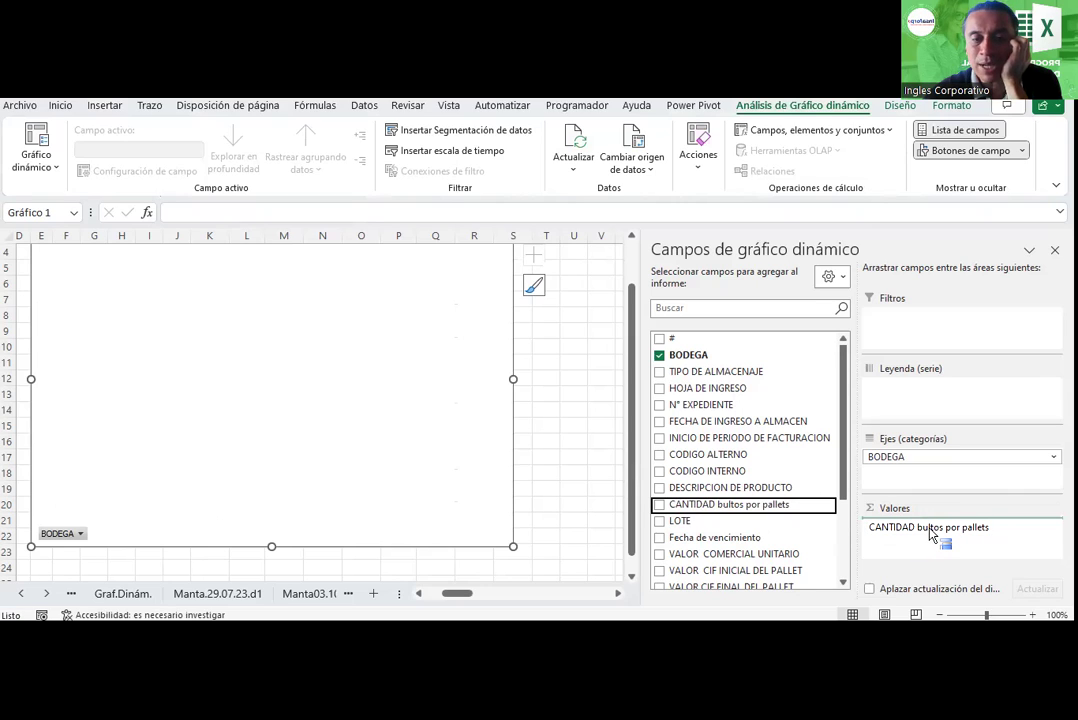
drag(930, 535, 930, 535)
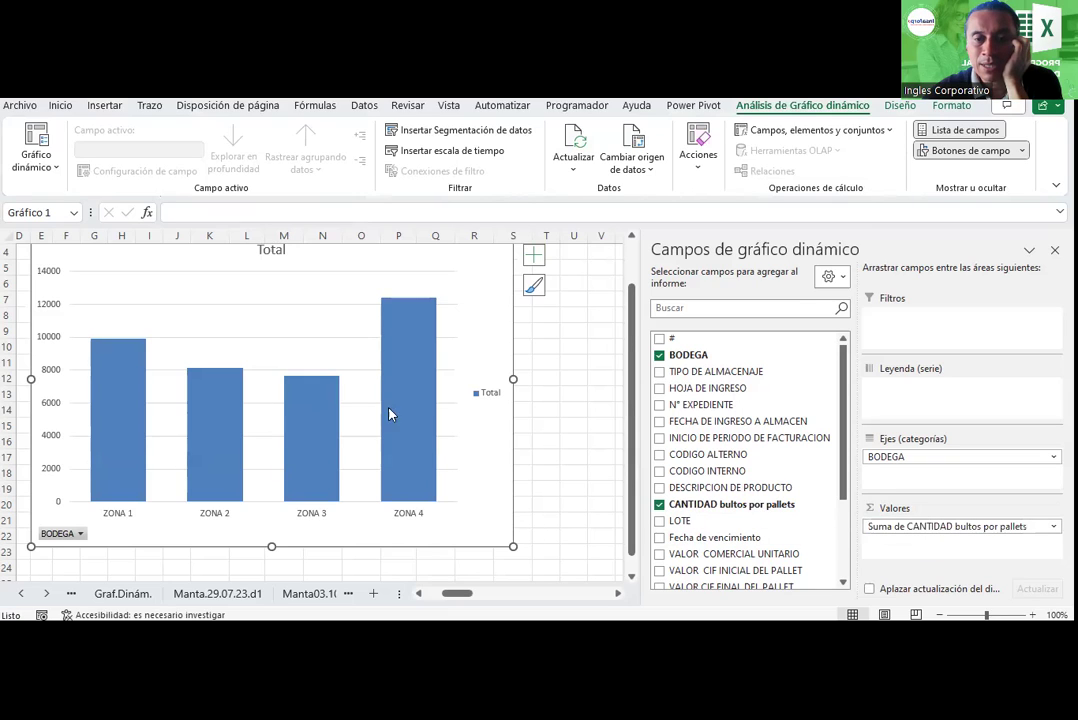
click(82, 535)
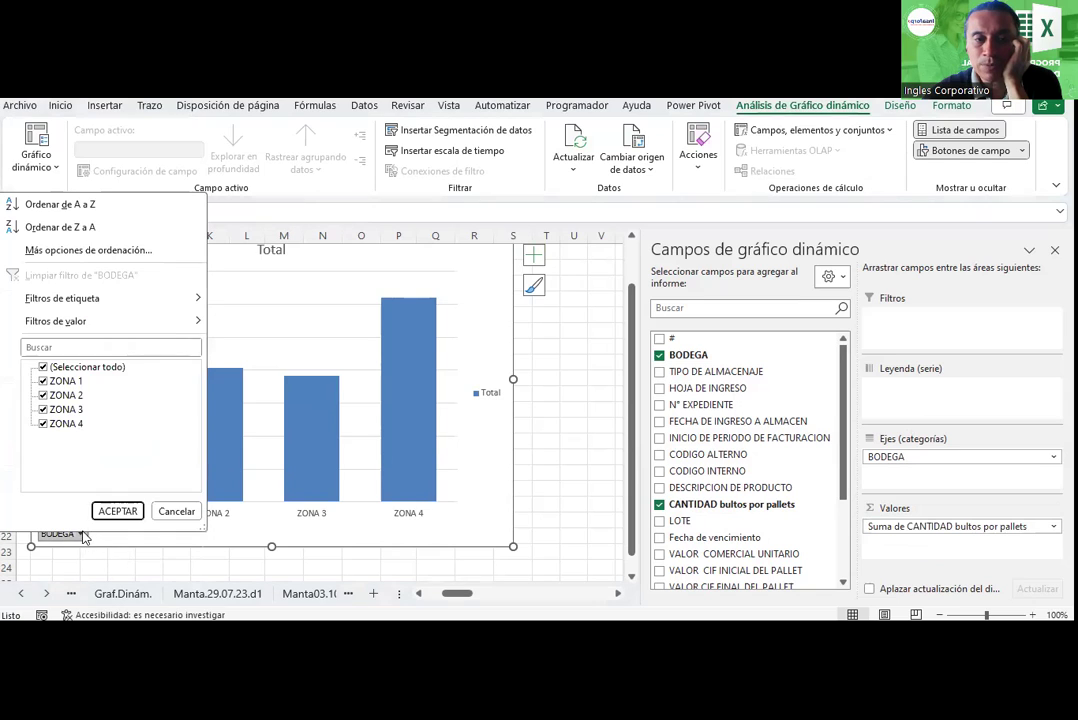
click(176, 511)
scroll(156, 397, up, 1)
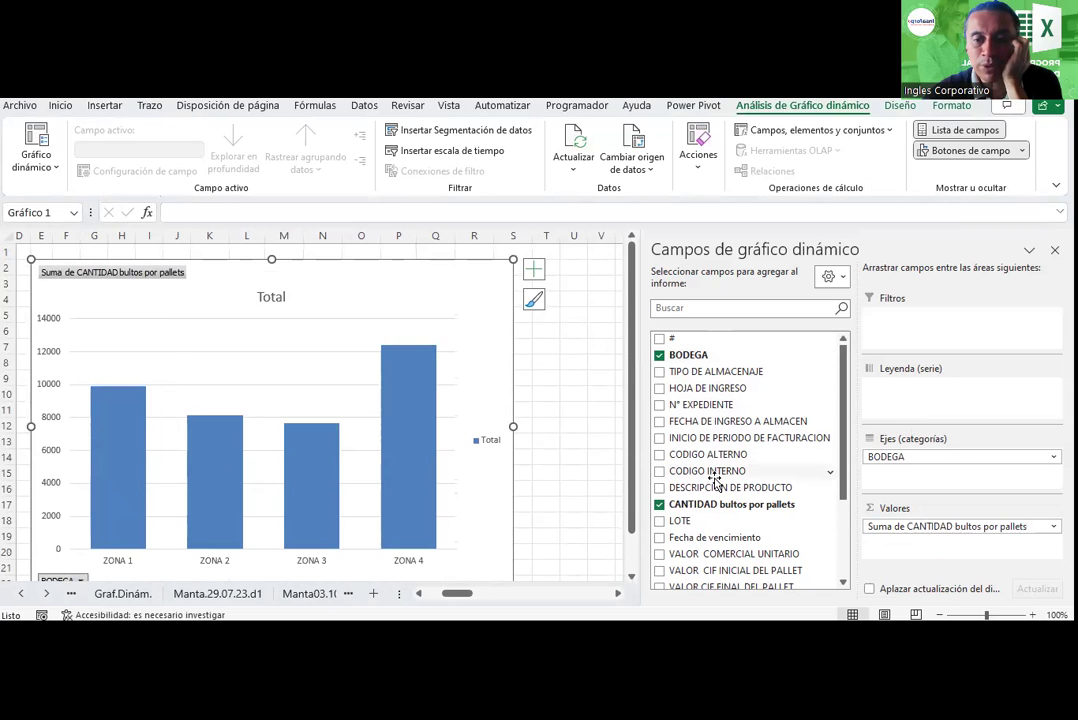
- Add LOTE as a chart filter showing only lots 667 and 0027
drag(677, 524, 899, 333)
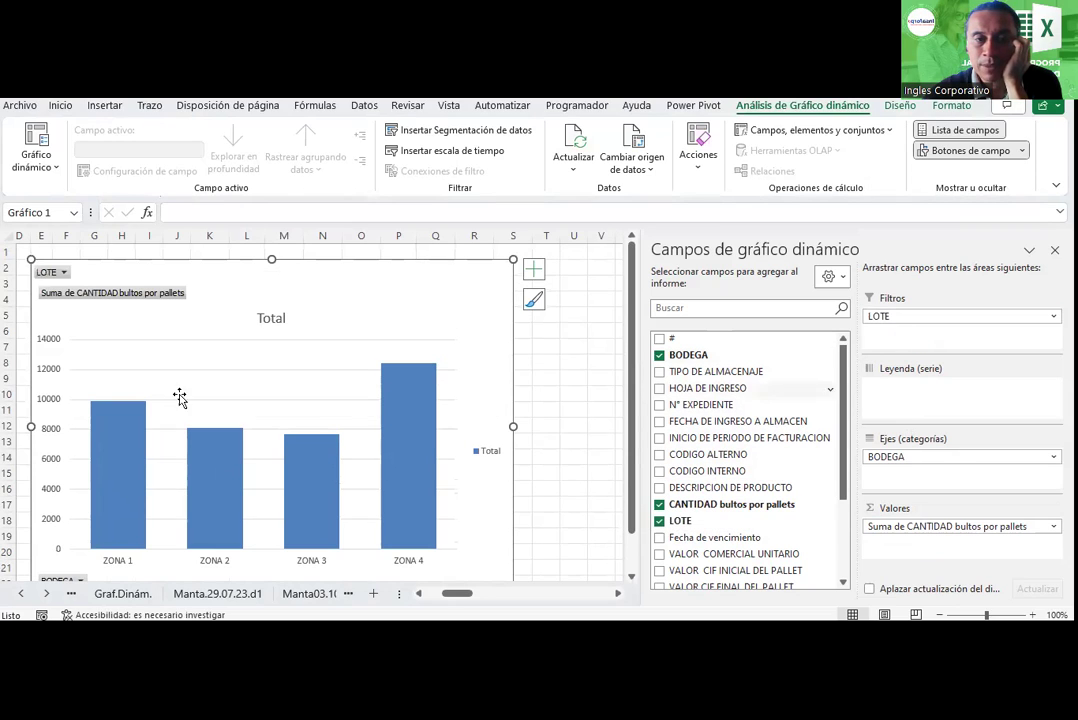
click(62, 273)
click(28, 347)
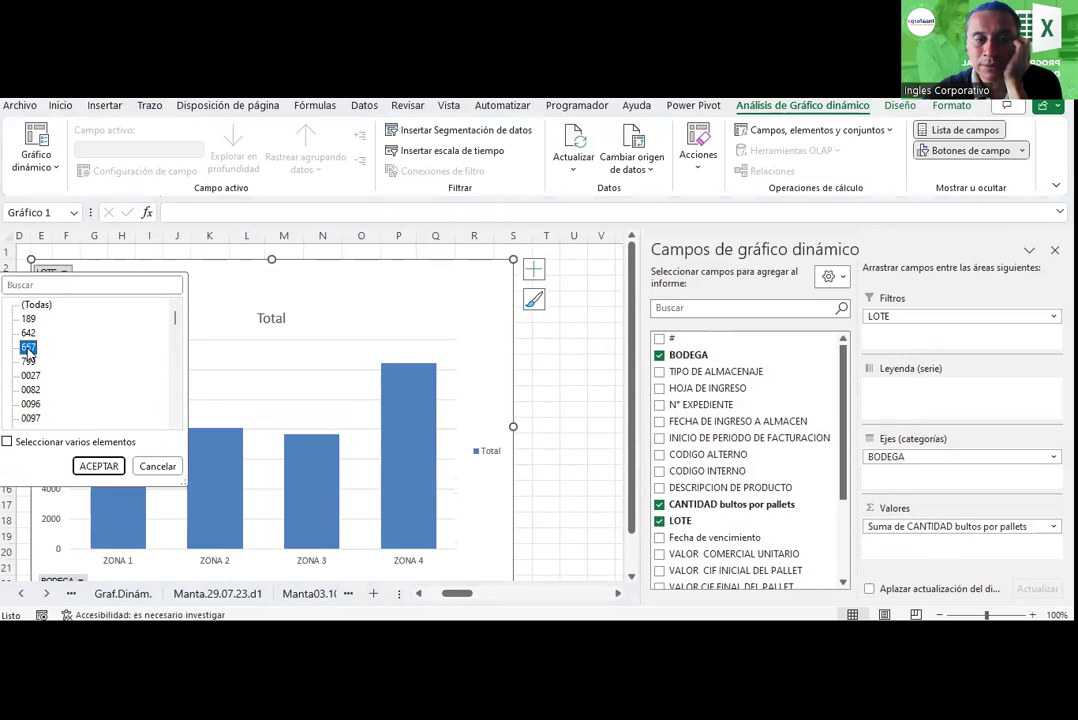
click(47, 449)
click(38, 376)
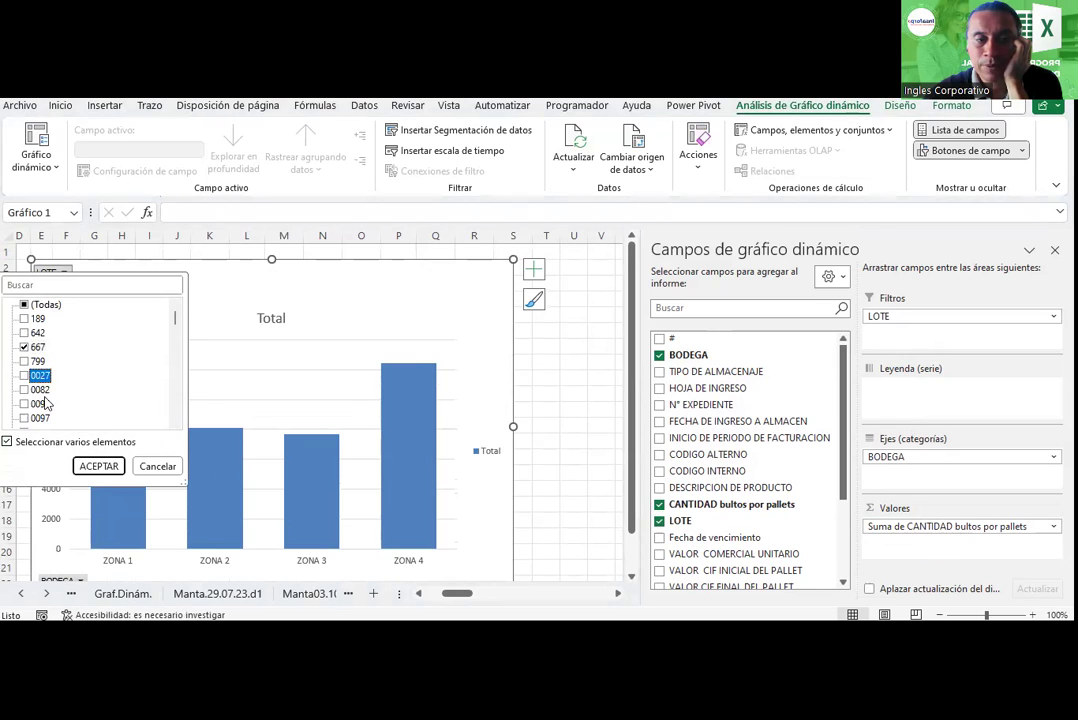
click(100, 464)
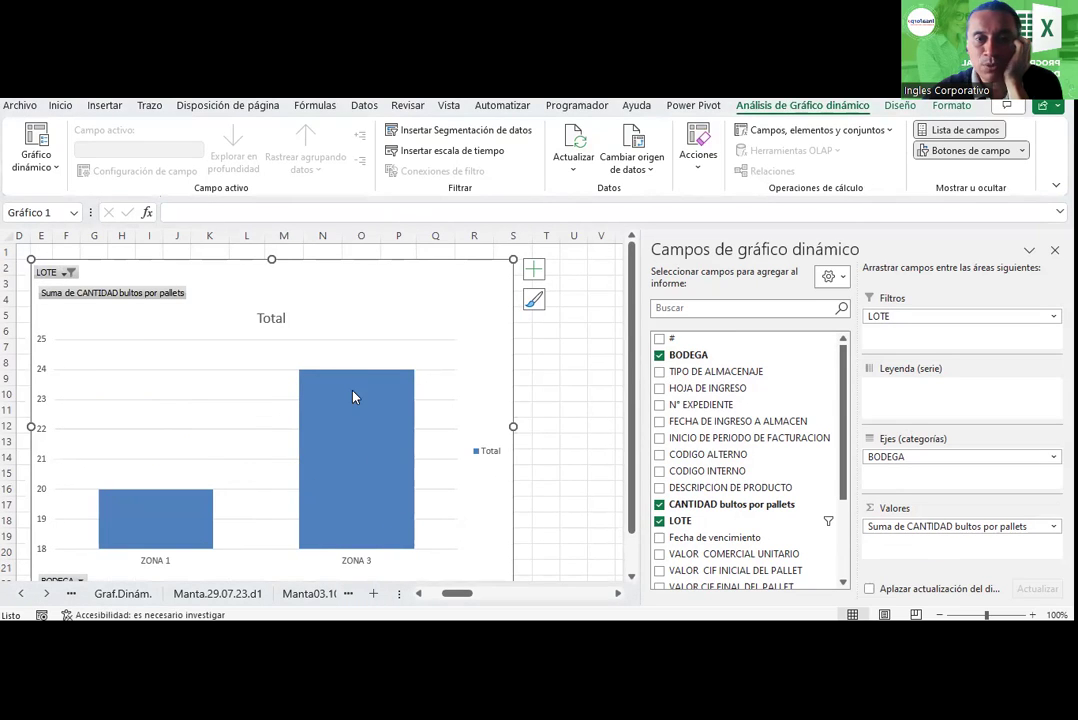
- Apply a quick layout with value labels and make the labels bold with a red fill
click(900, 105)
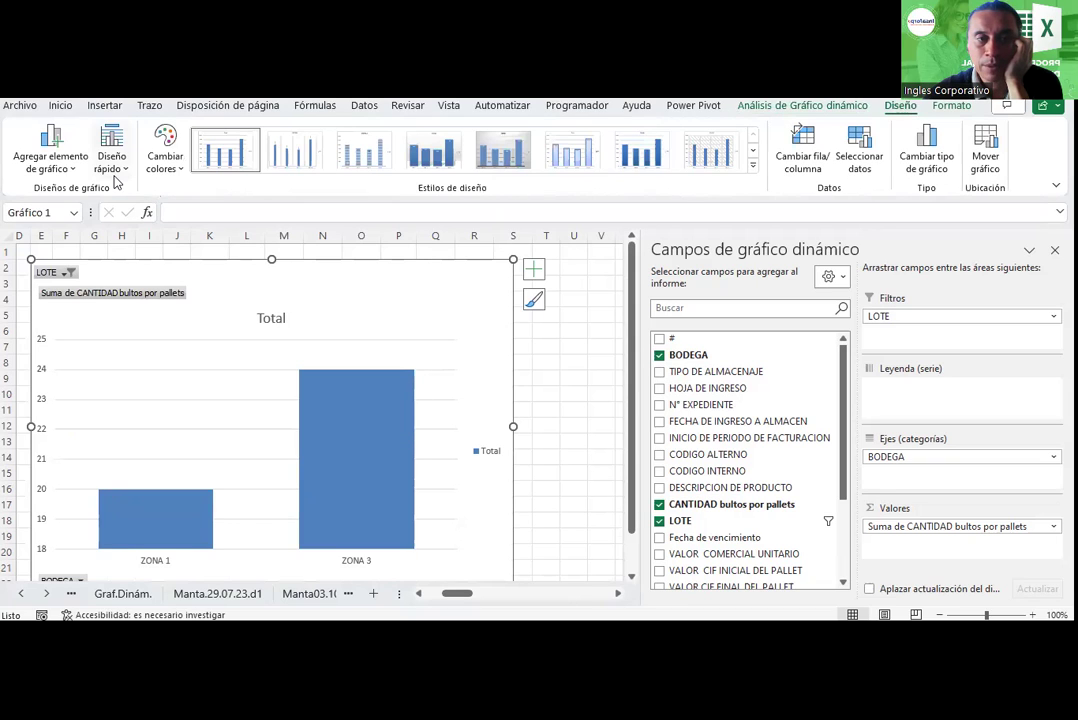
click(111, 155)
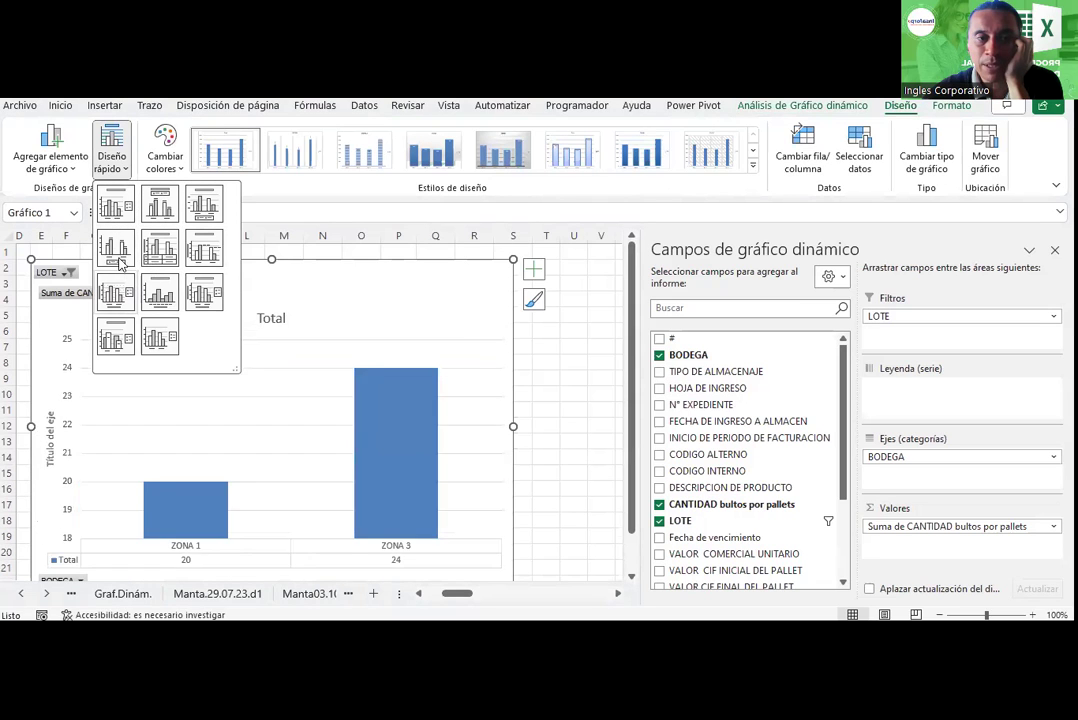
click(123, 250)
click(389, 331)
click(60, 105)
click(211, 161)
click(100, 161)
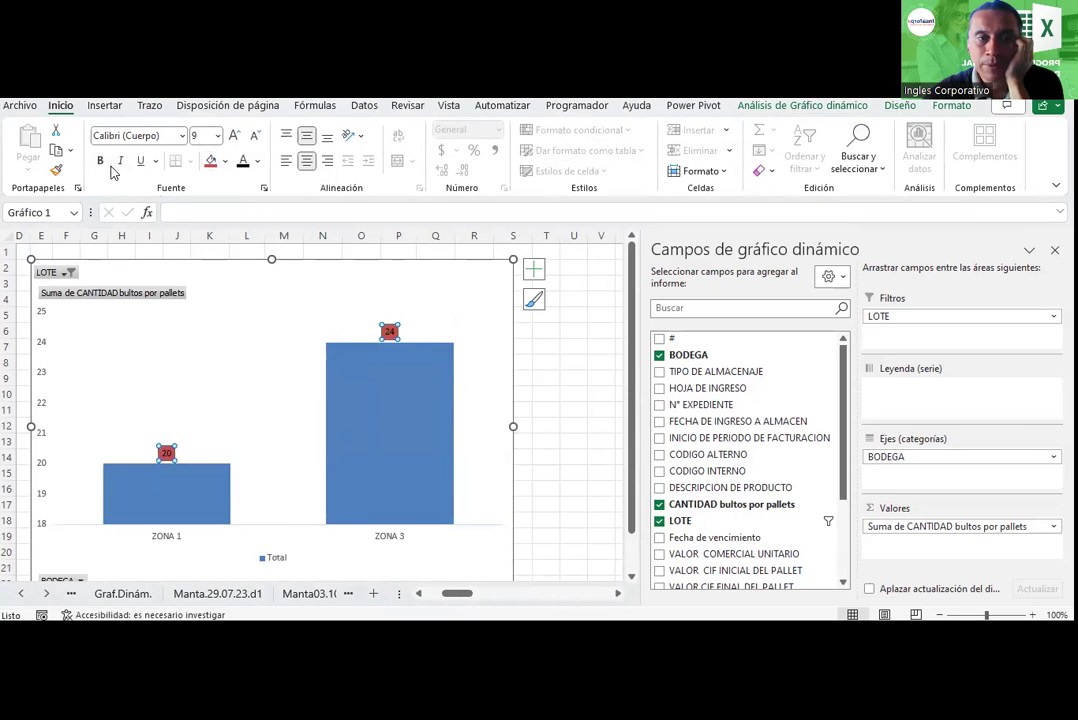
- Reset the LOTE filter to (Todas) so ZONA 1 to ZONA 4 reappear
click(68, 272)
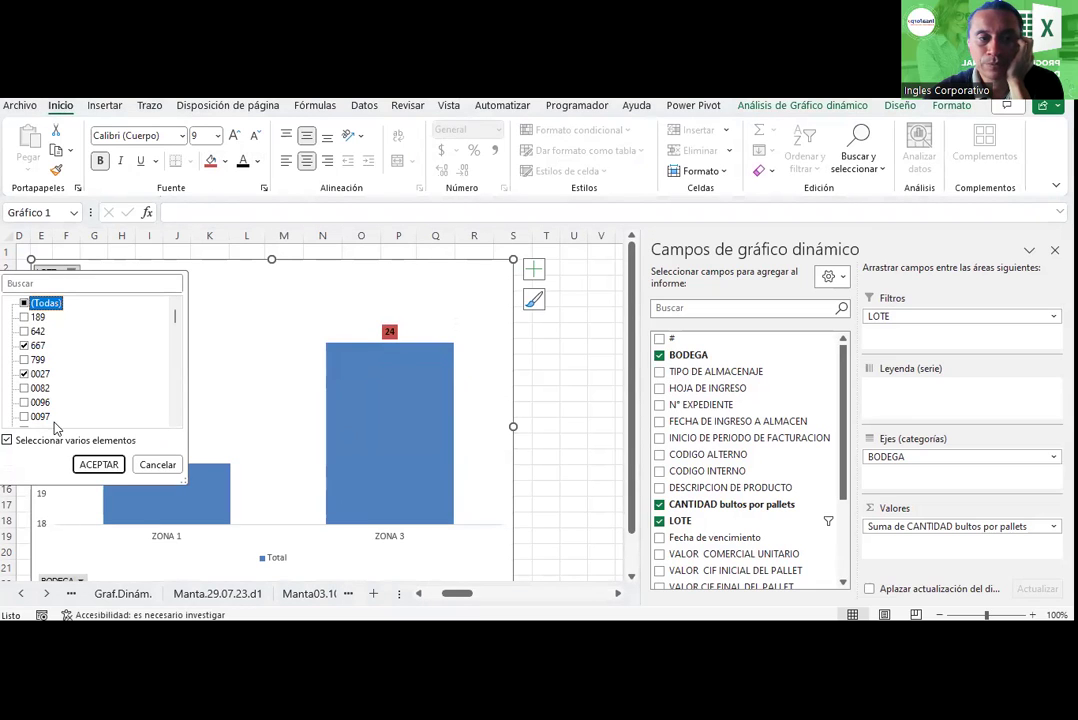
click(24, 303)
click(97, 464)
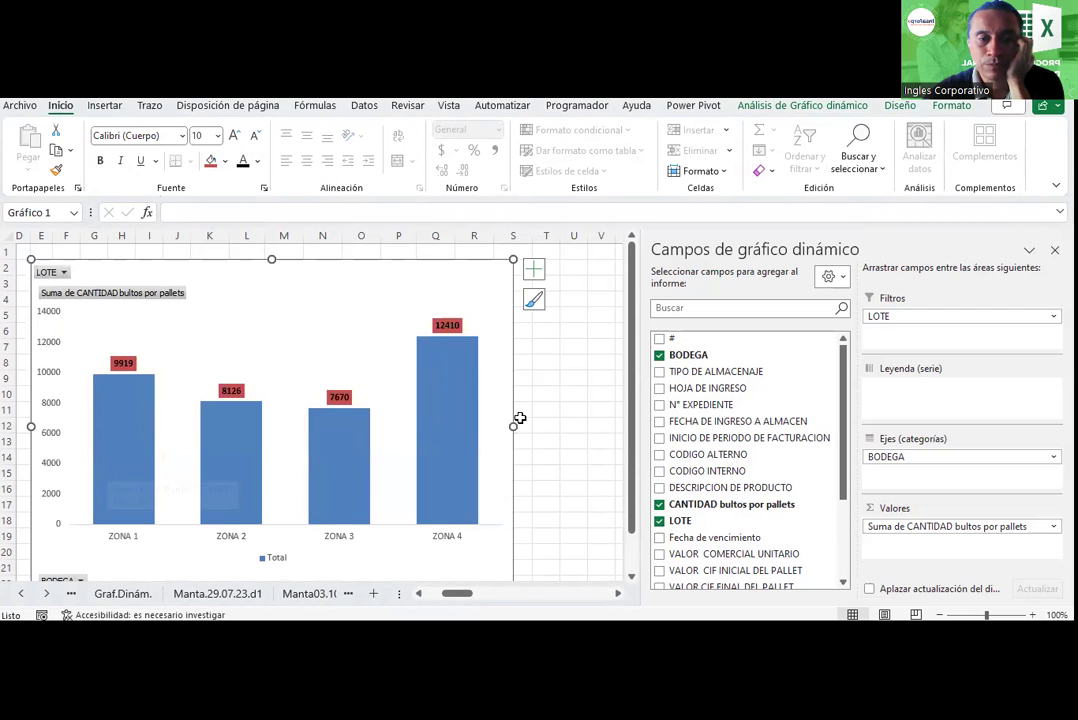
click(578, 381)
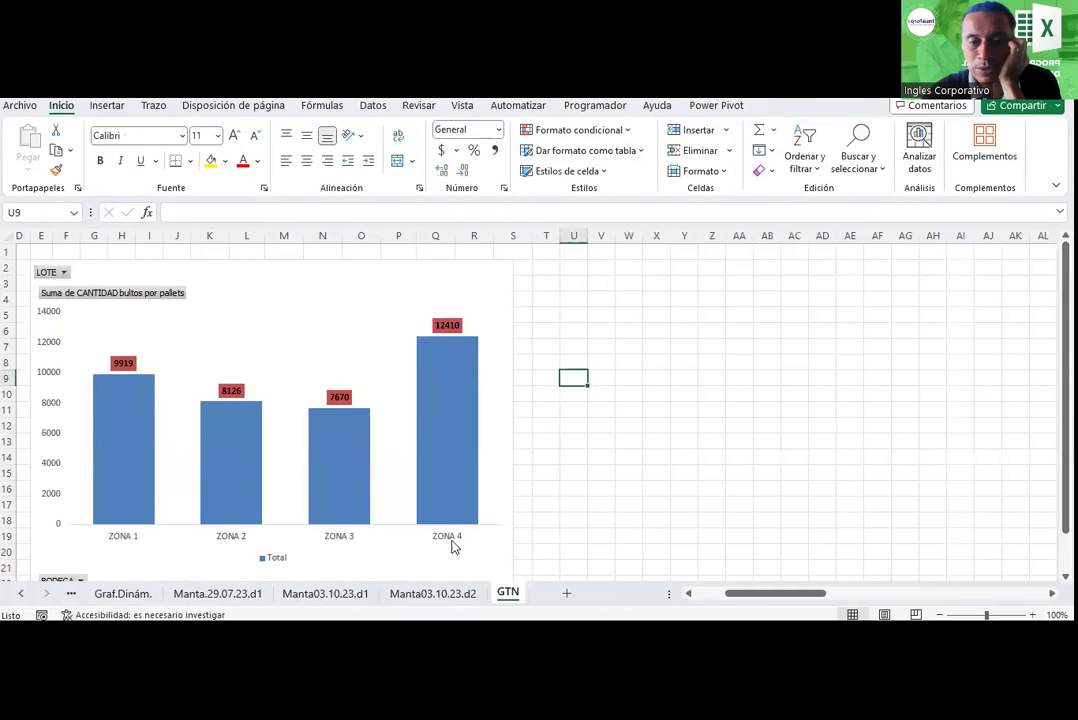
- Add TIPO DE ALMACENAJE as the legend series, splitting zones into FISCAL and SIMPLE, and select the SIMPLE labels
click(496, 440)
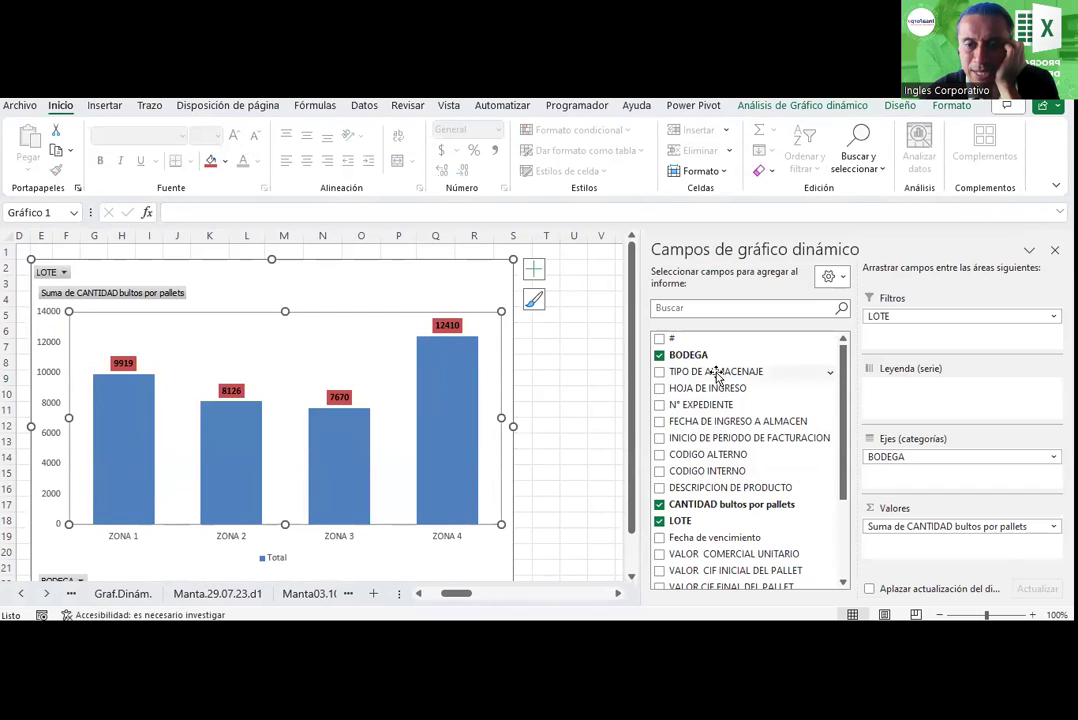
drag(716, 375, 928, 396)
click(180, 362)
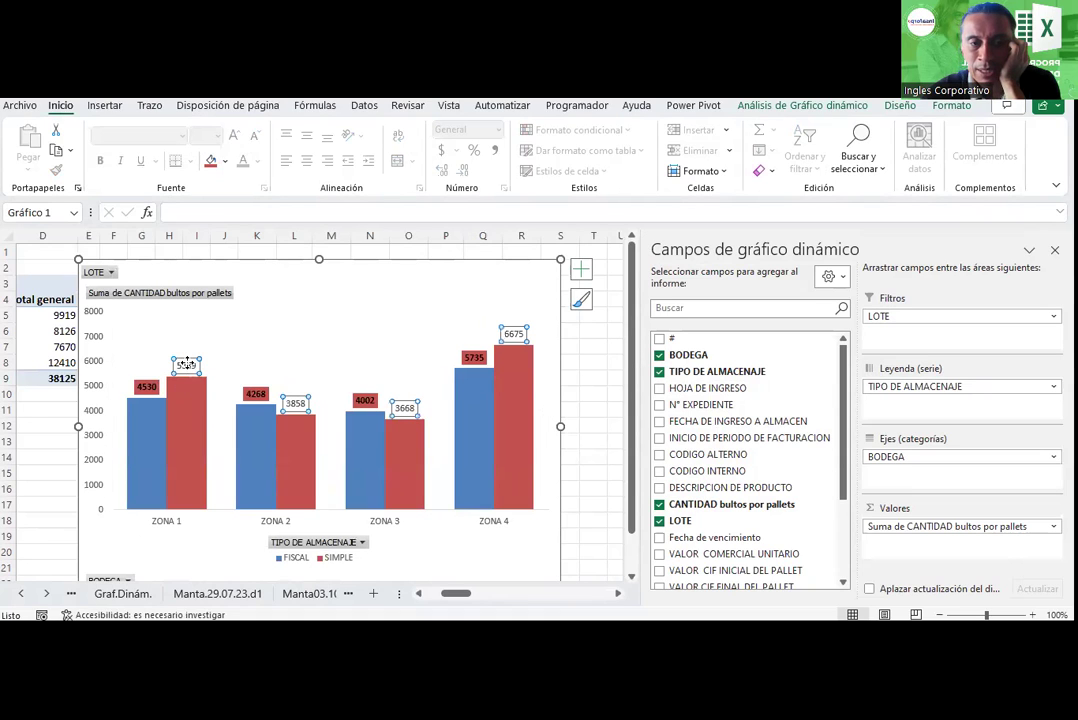
click(225, 161)
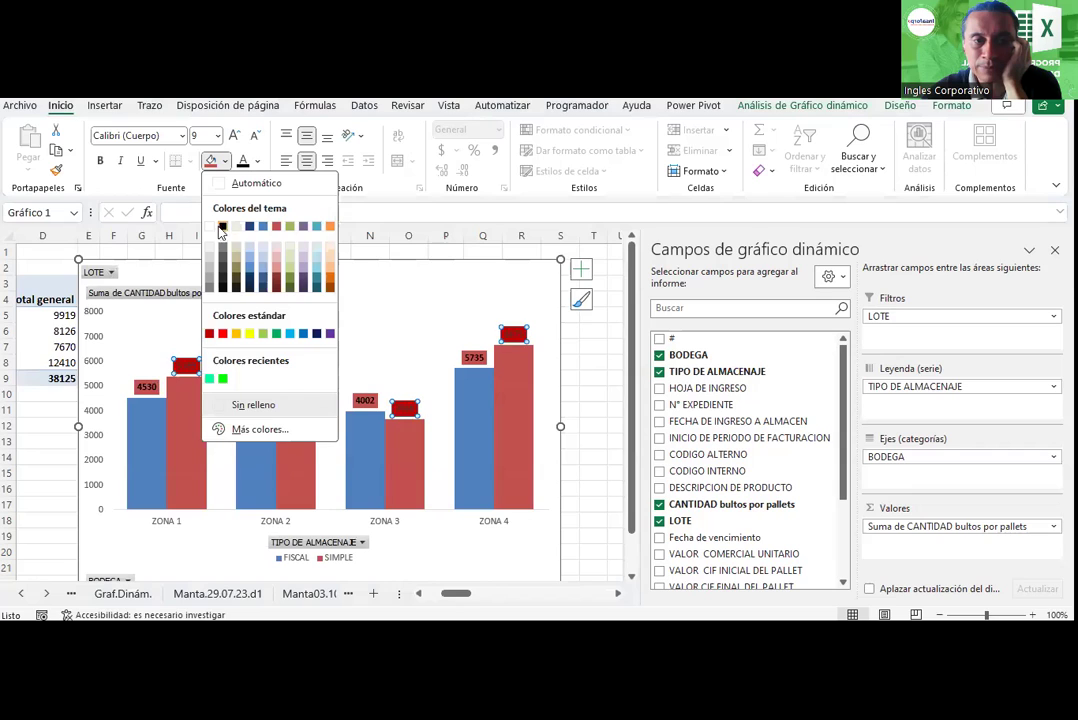
- Make the SIMPLE value labels bold with a light pink fill
click(213, 228)
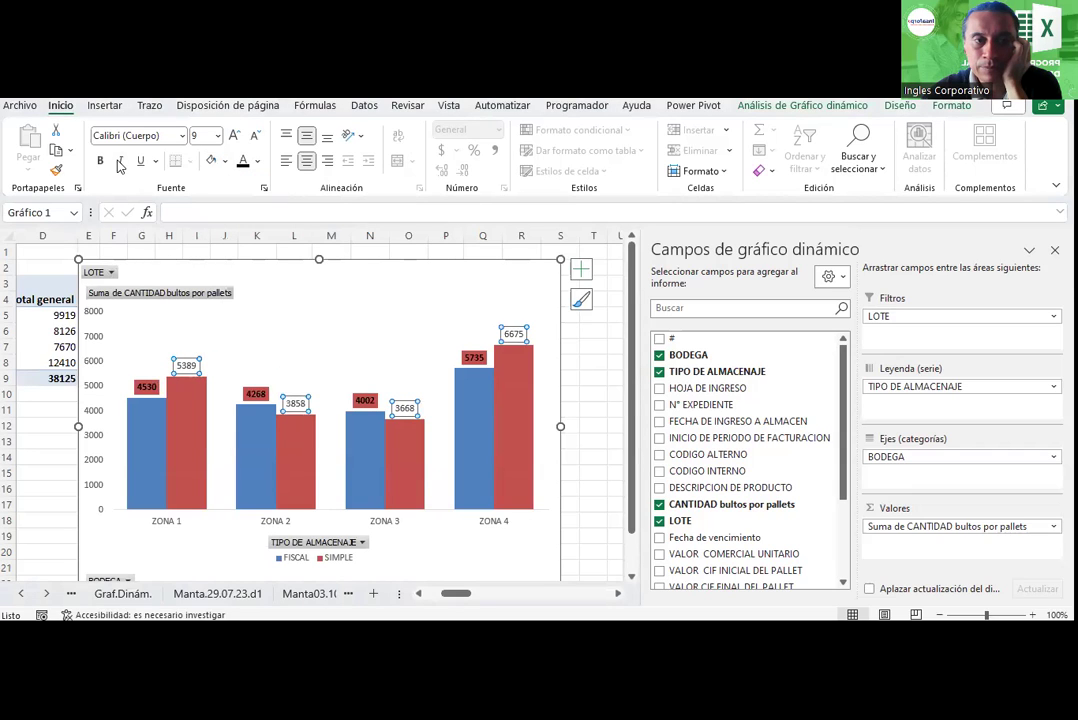
click(101, 161)
click(590, 379)
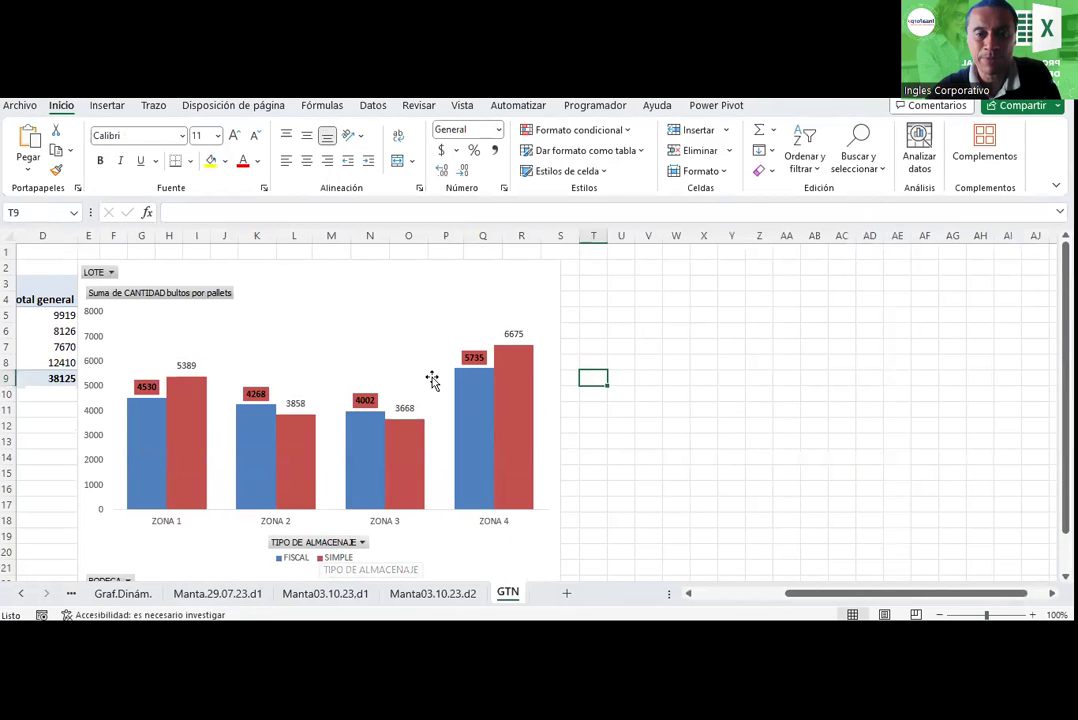
click(300, 345)
click(174, 368)
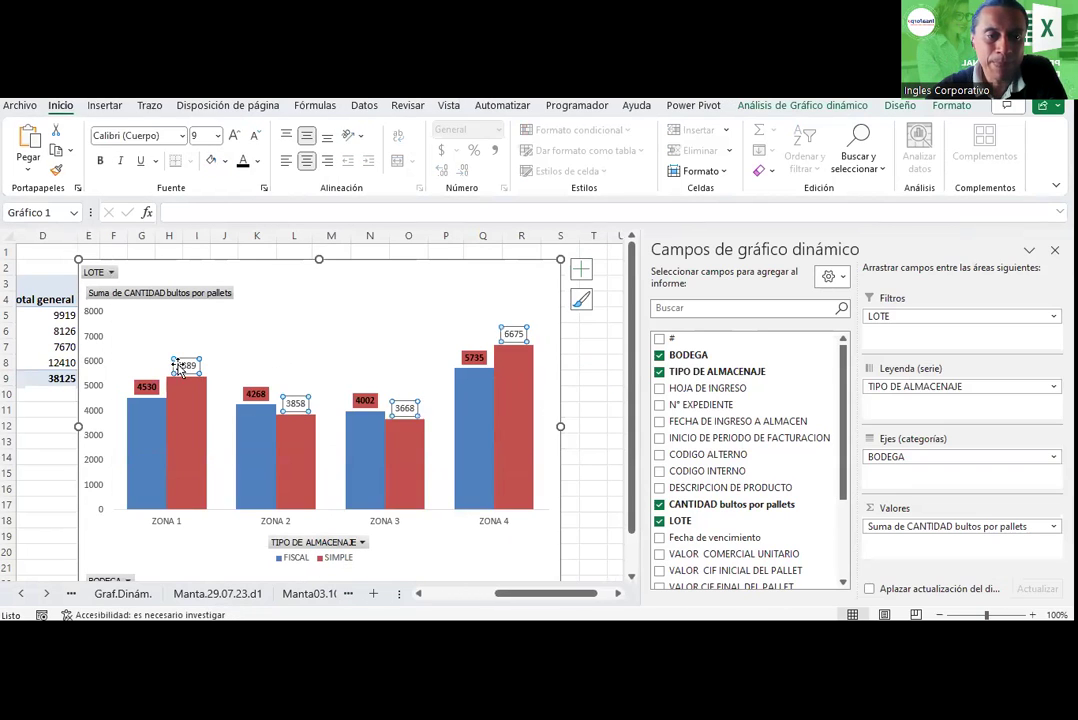
click(100, 161)
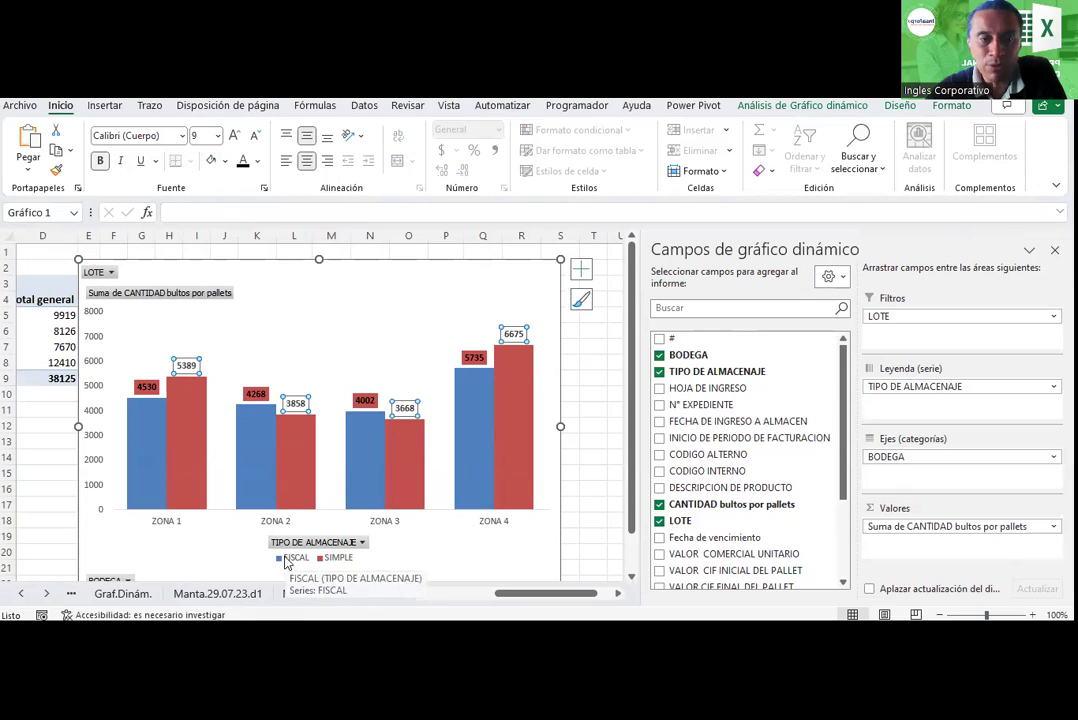
click(224, 161)
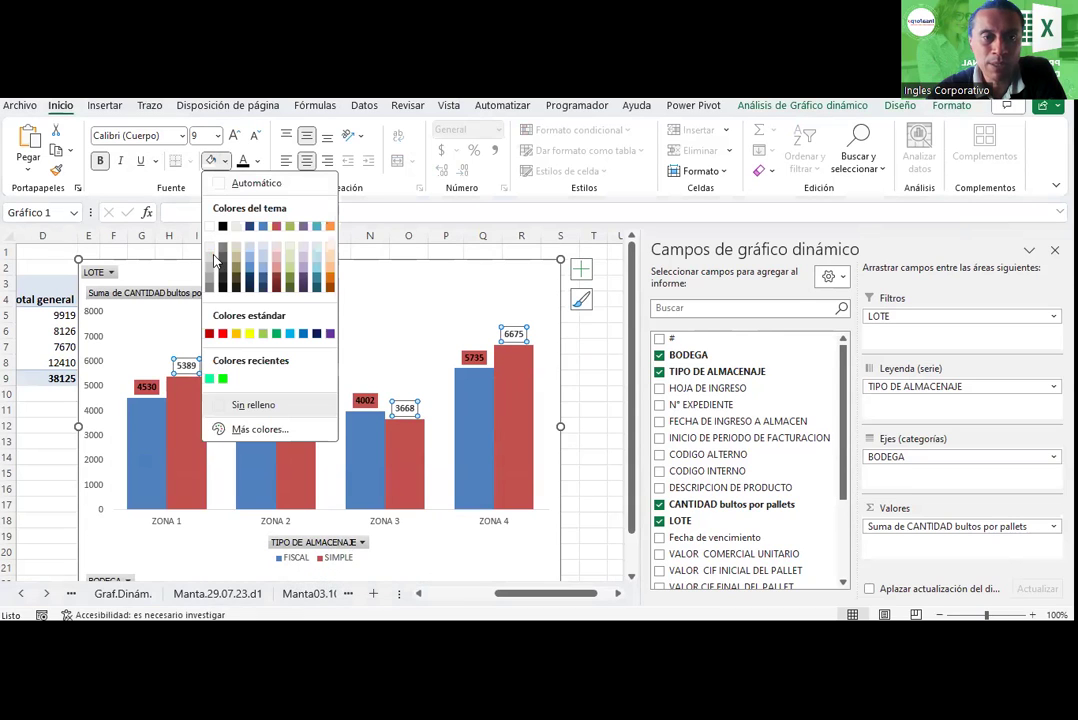
click(234, 333)
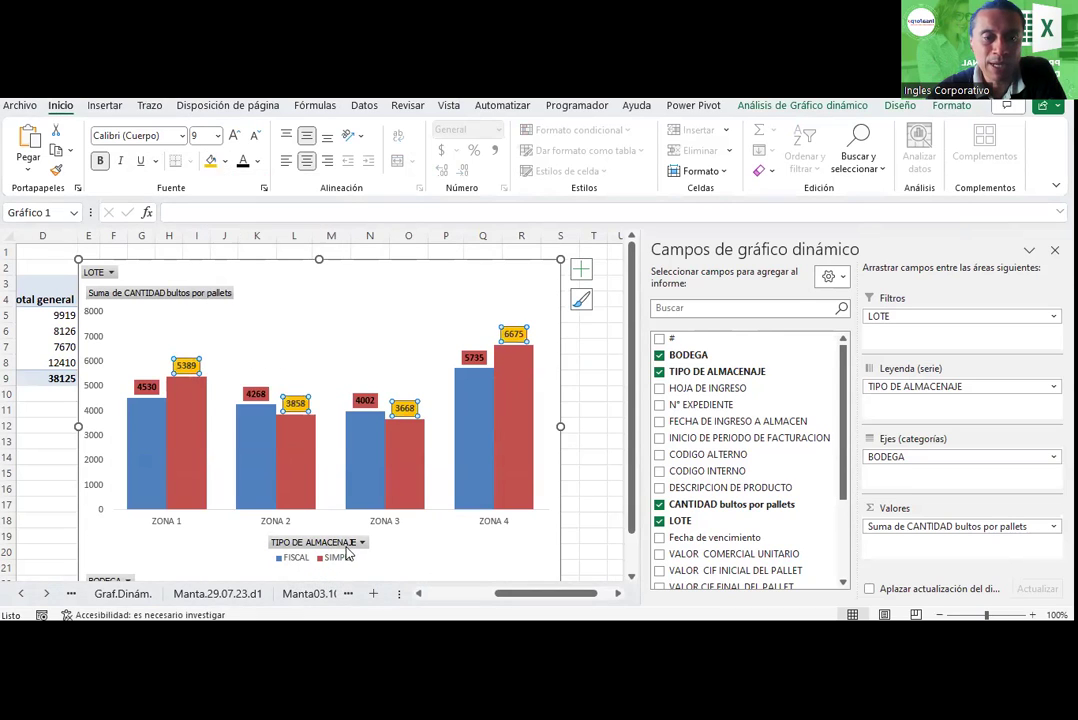
click(225, 163)
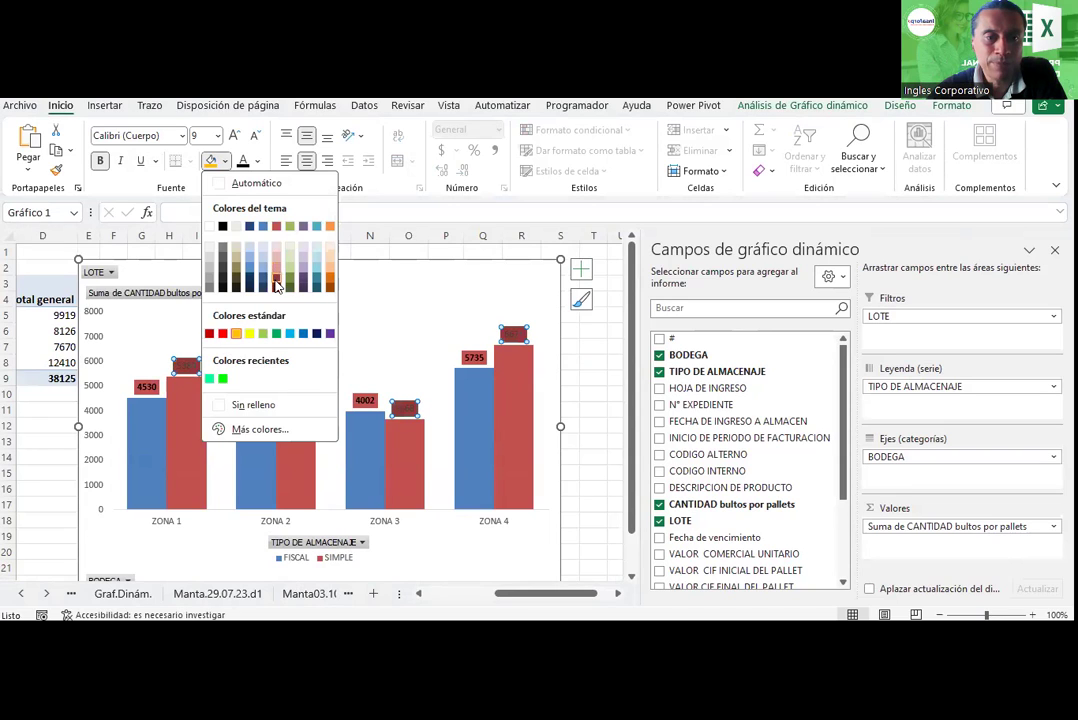
click(277, 249)
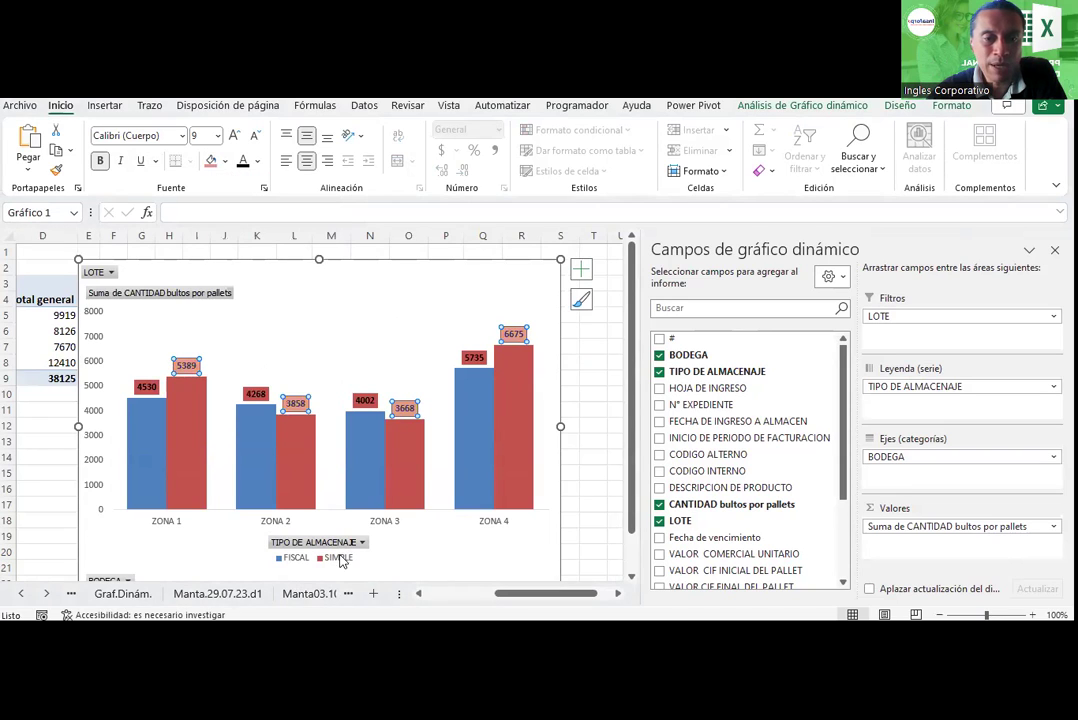
- Fill the FISCAL value labels blue and nudge the chart slightly right
click(150, 387)
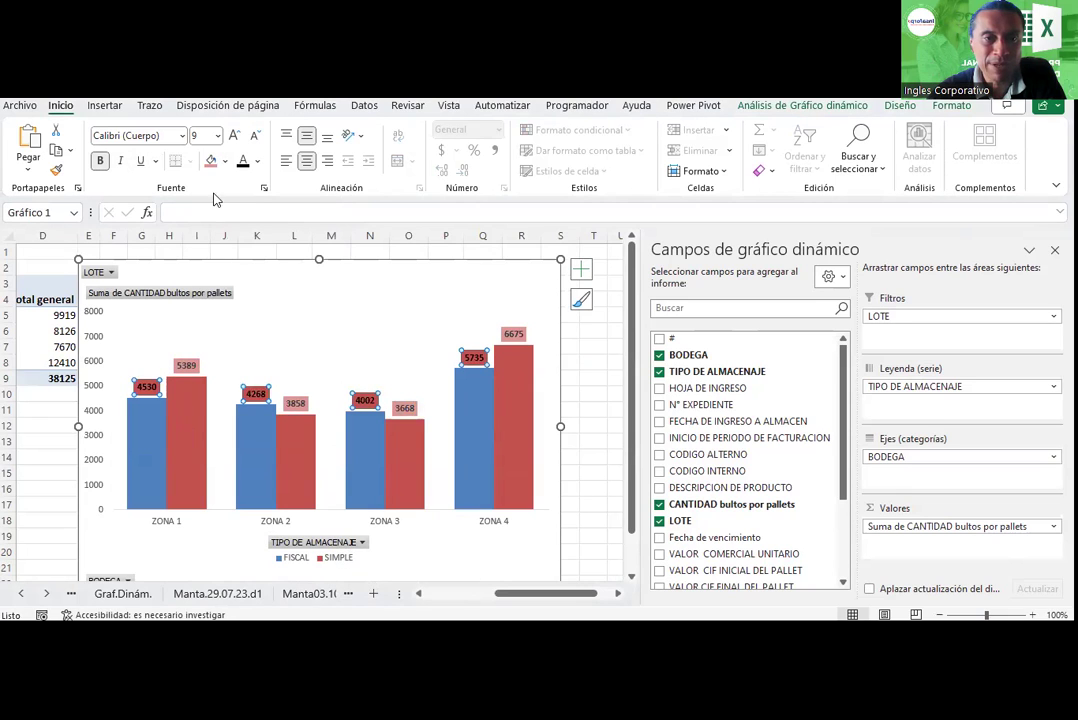
click(227, 161)
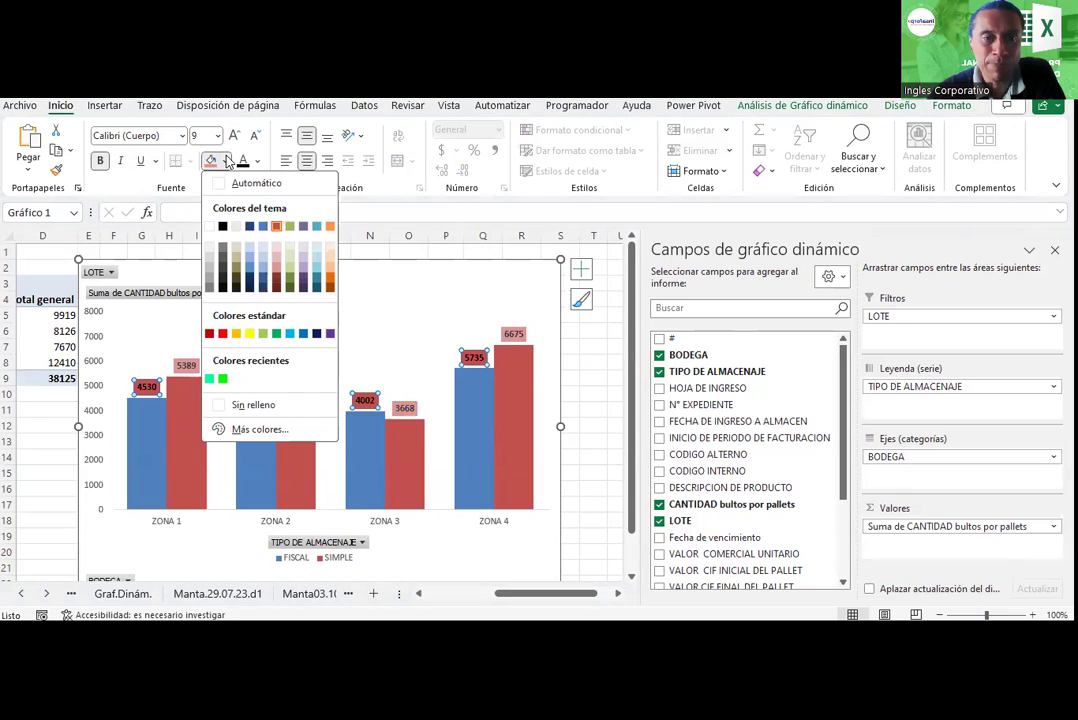
click(250, 268)
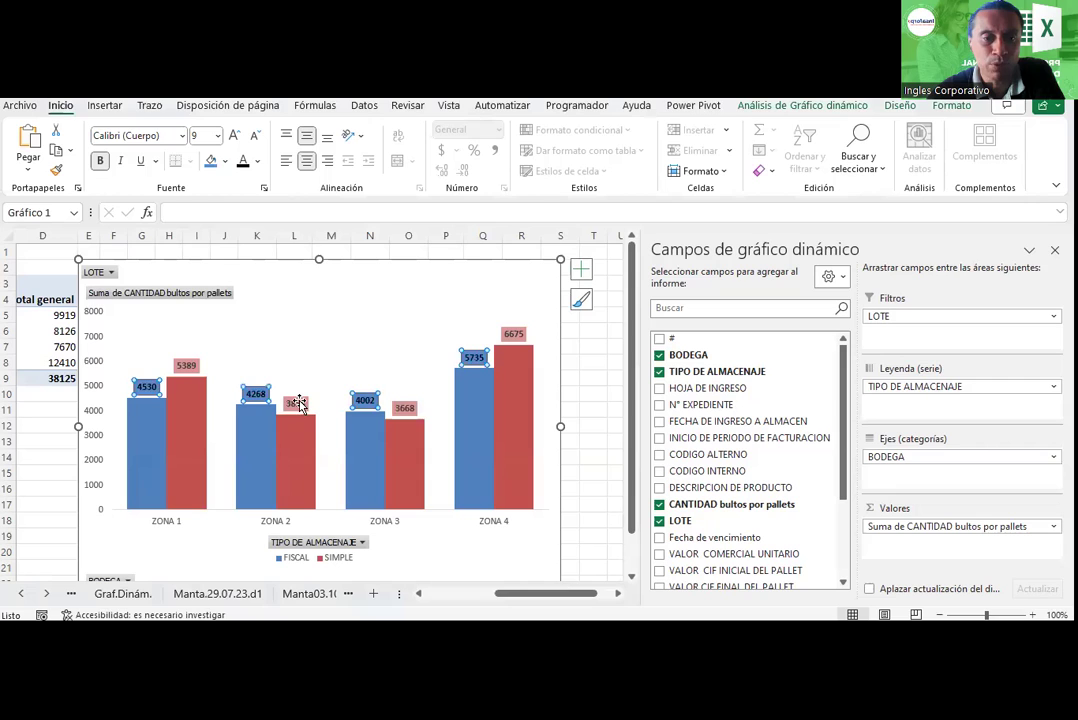
click(298, 404)
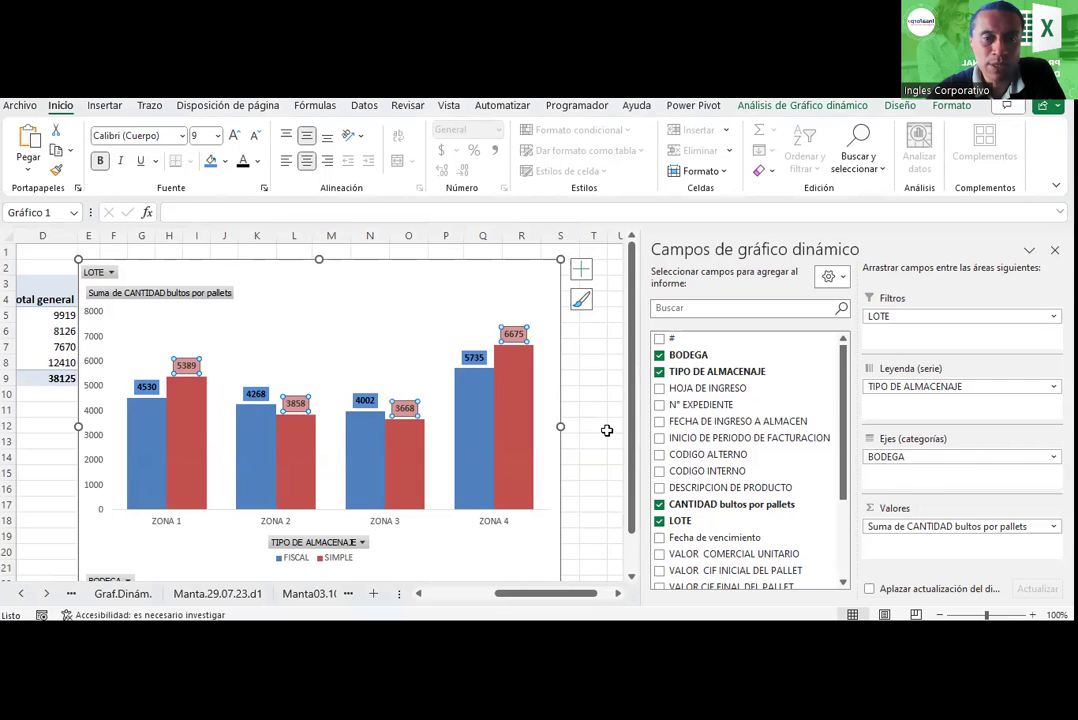
click(606, 430)
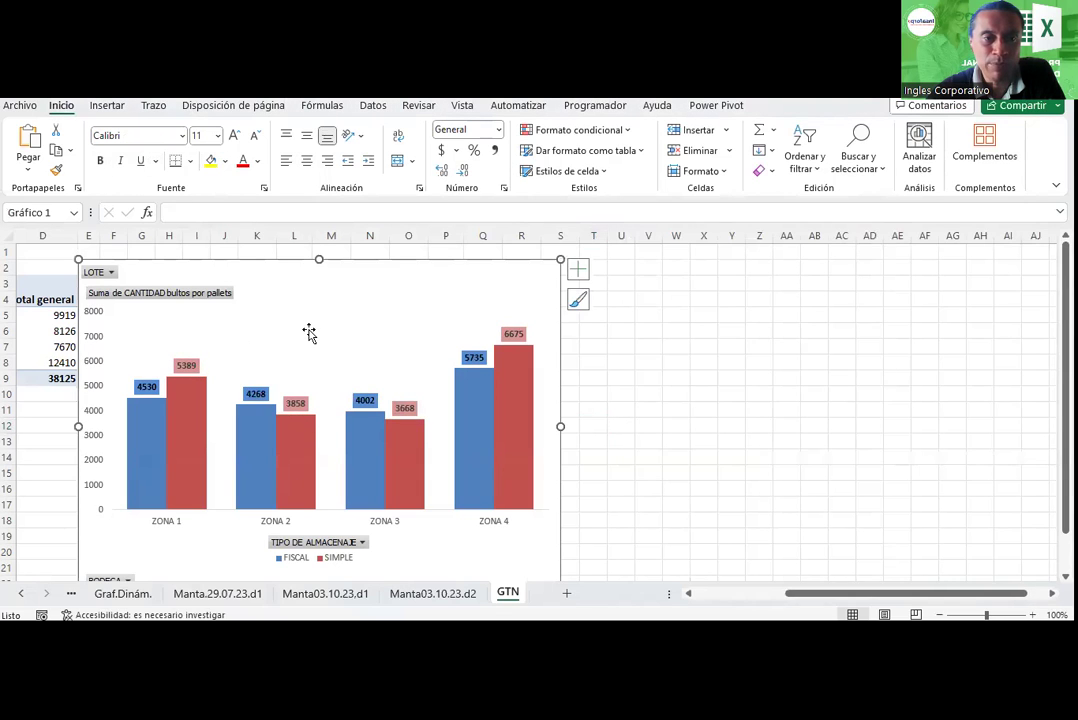
drag(309, 333, 351, 334)
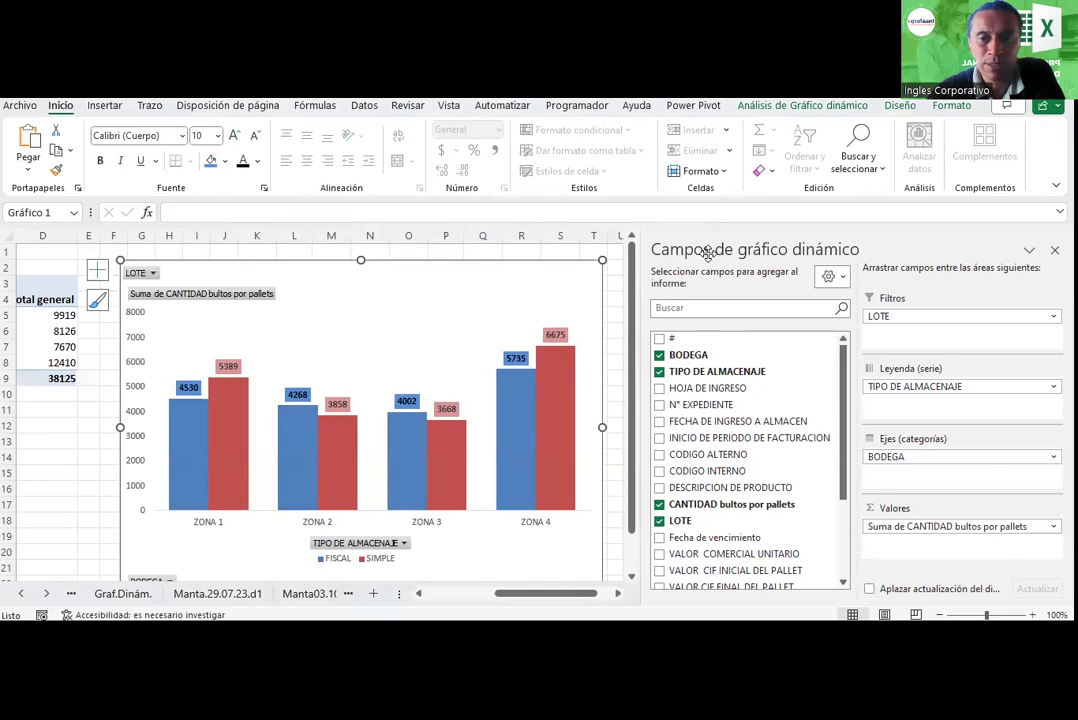
click(611, 348)
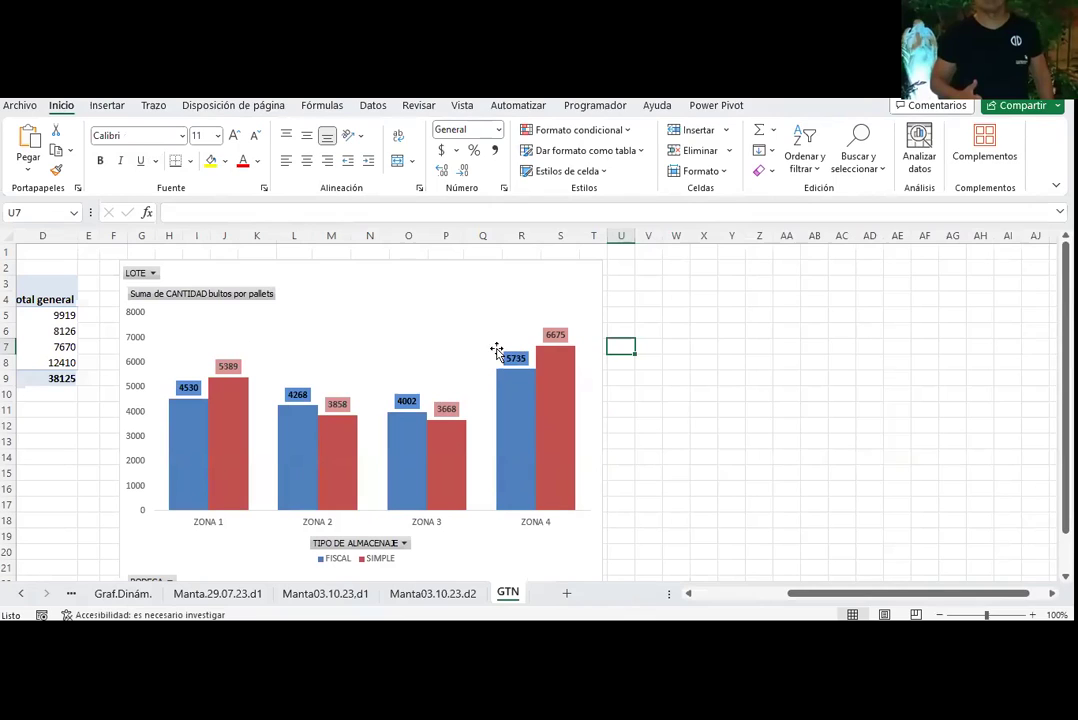
click(491, 339)
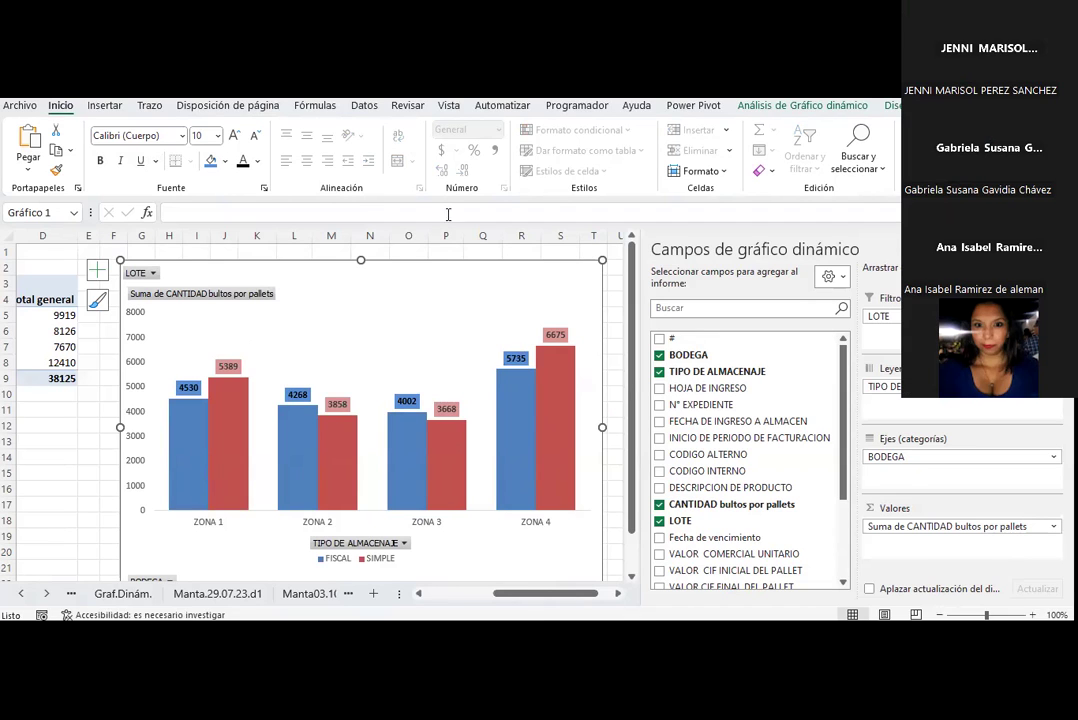
click(620, 252)
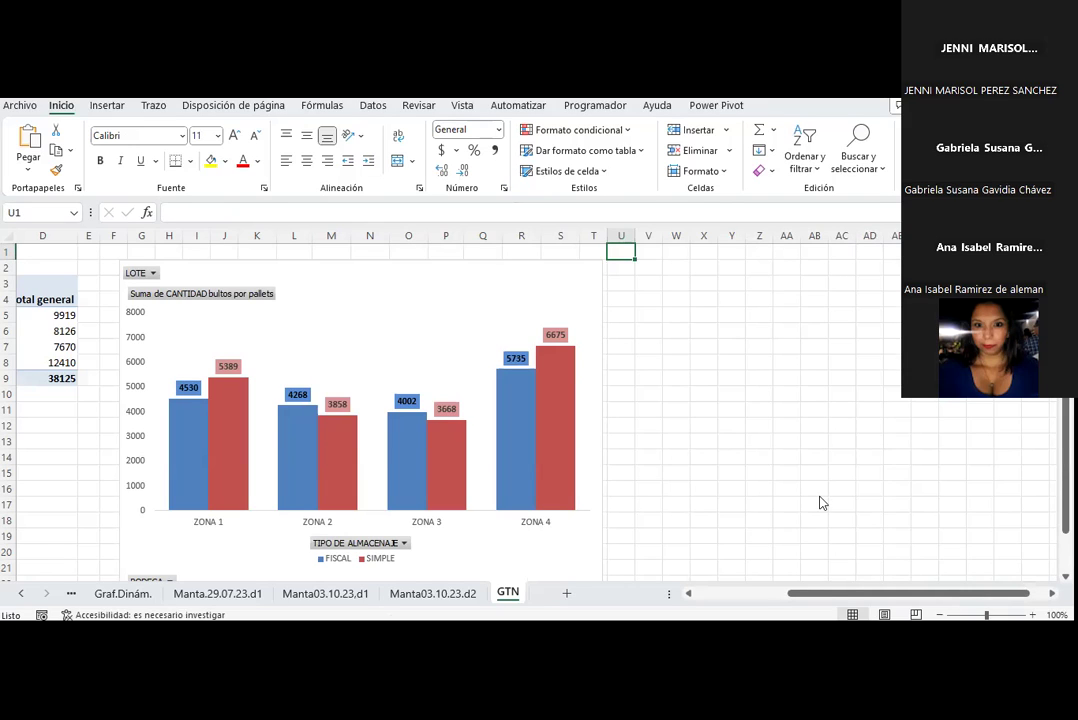
click(584, 380)
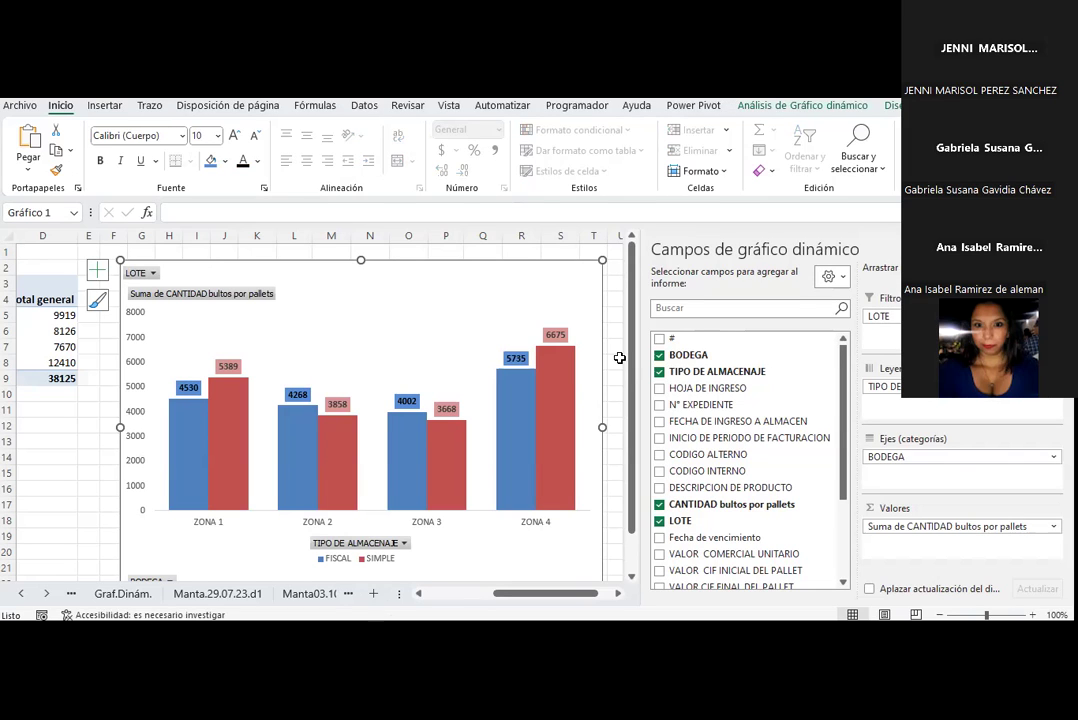
- Apply the dark outlined chart style to the GTN pivot chart
click(892, 105)
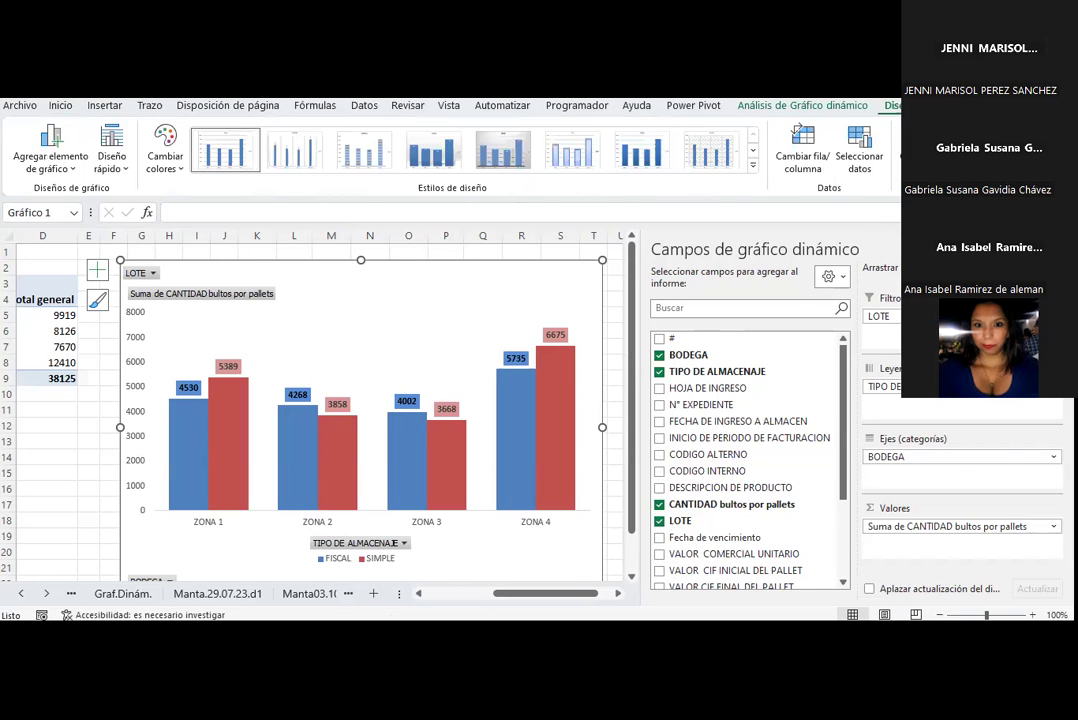
click(753, 170)
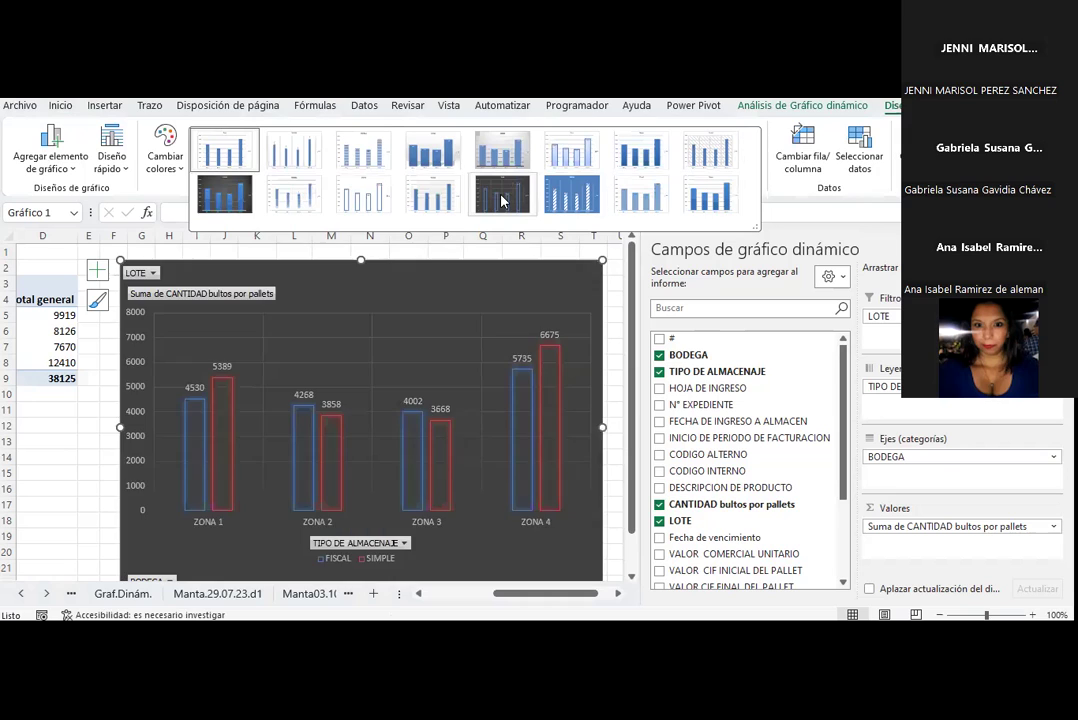
click(503, 201)
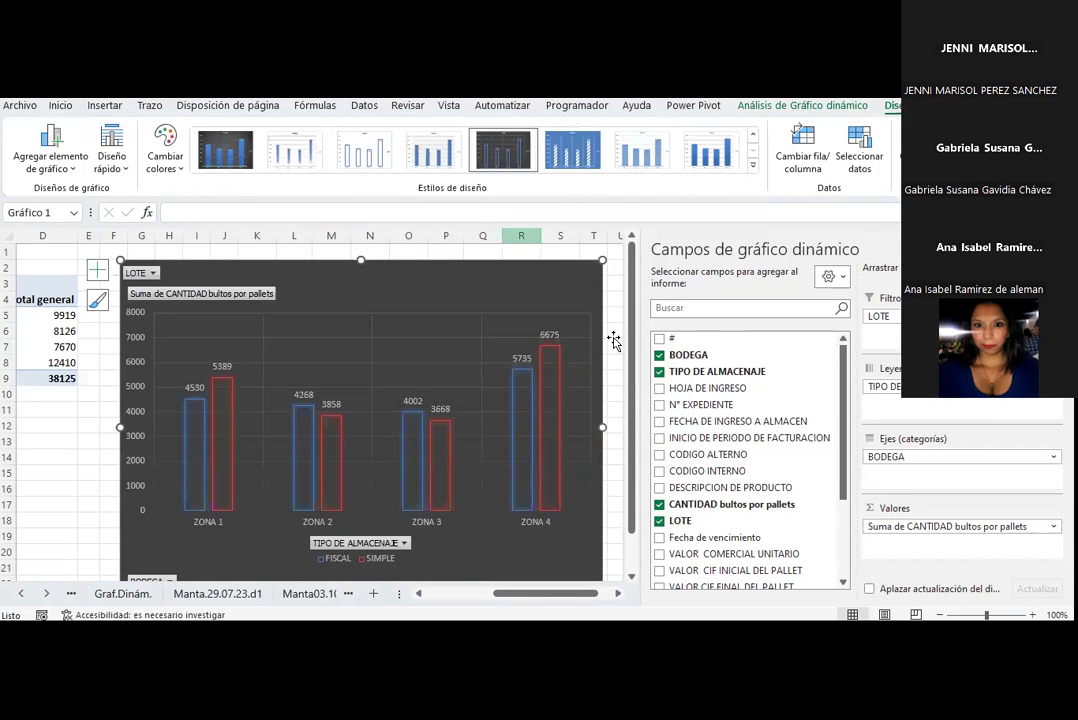
click(618, 333)
click(403, 363)
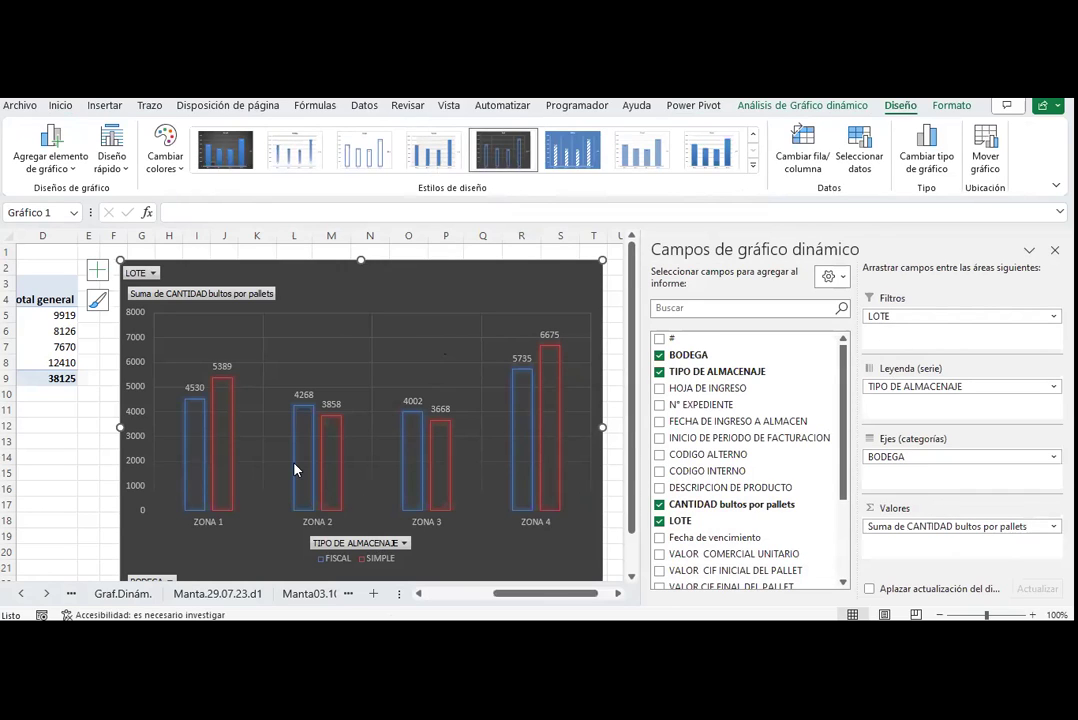
- Rename the column labels header to 'Etiquetas' and autofit column B
mouse_move(295, 471)
click(55, 434)
drag(891, 593, 758, 608)
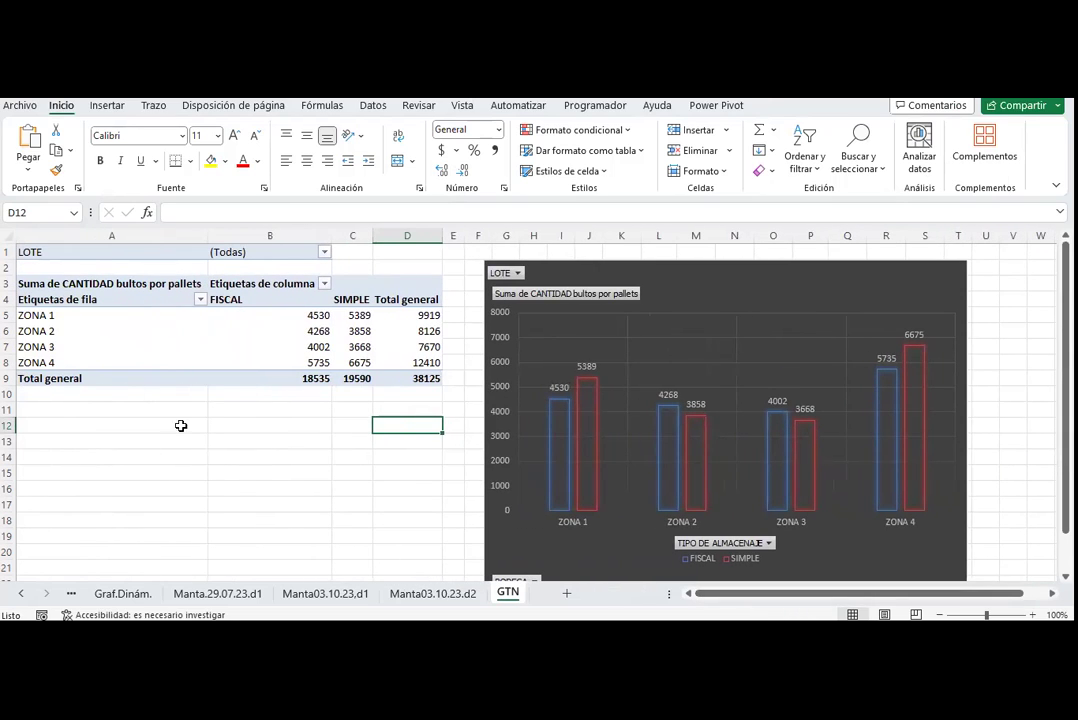
click(310, 444)
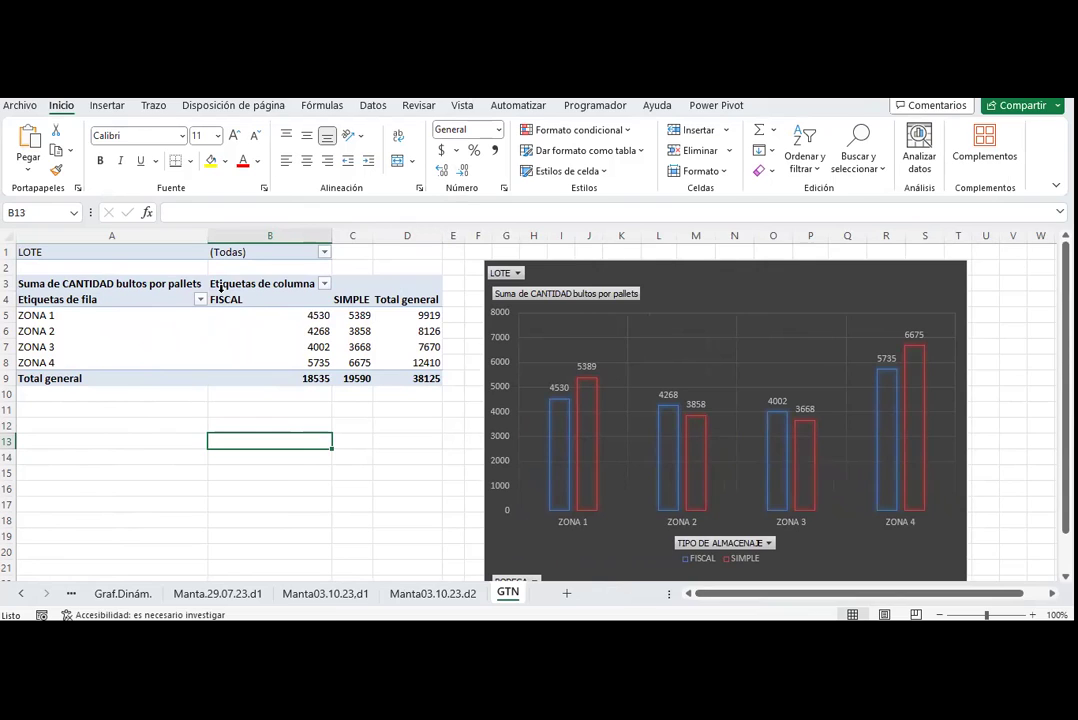
click(270, 378)
double_click(221, 288)
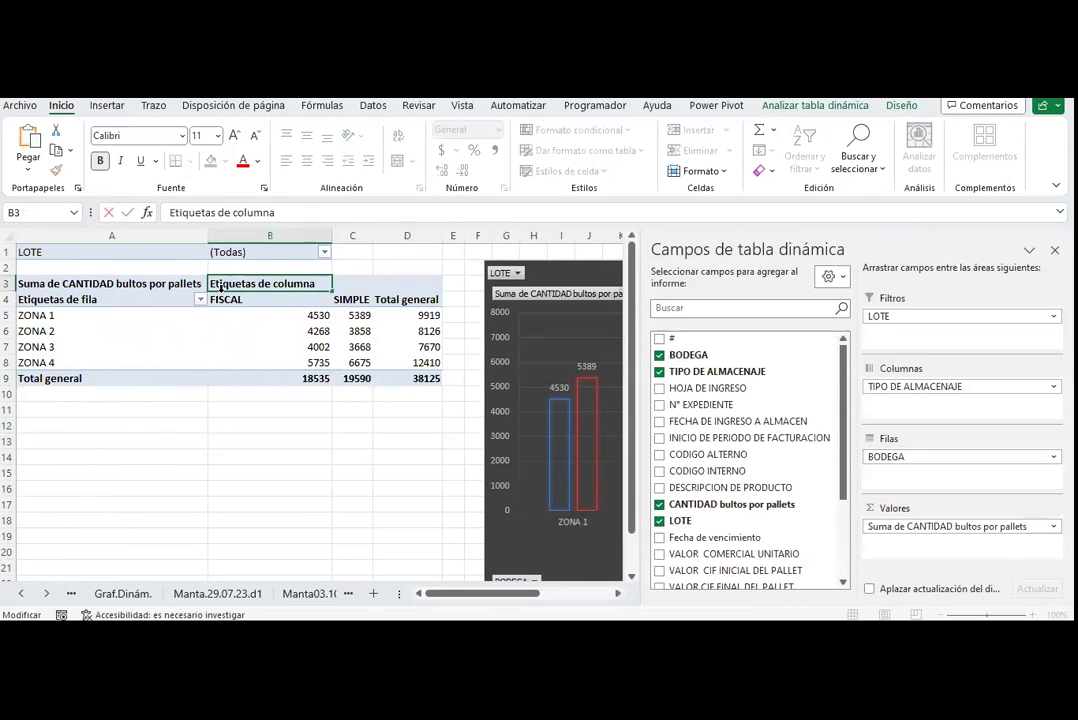
drag(316, 284, 20, 284)
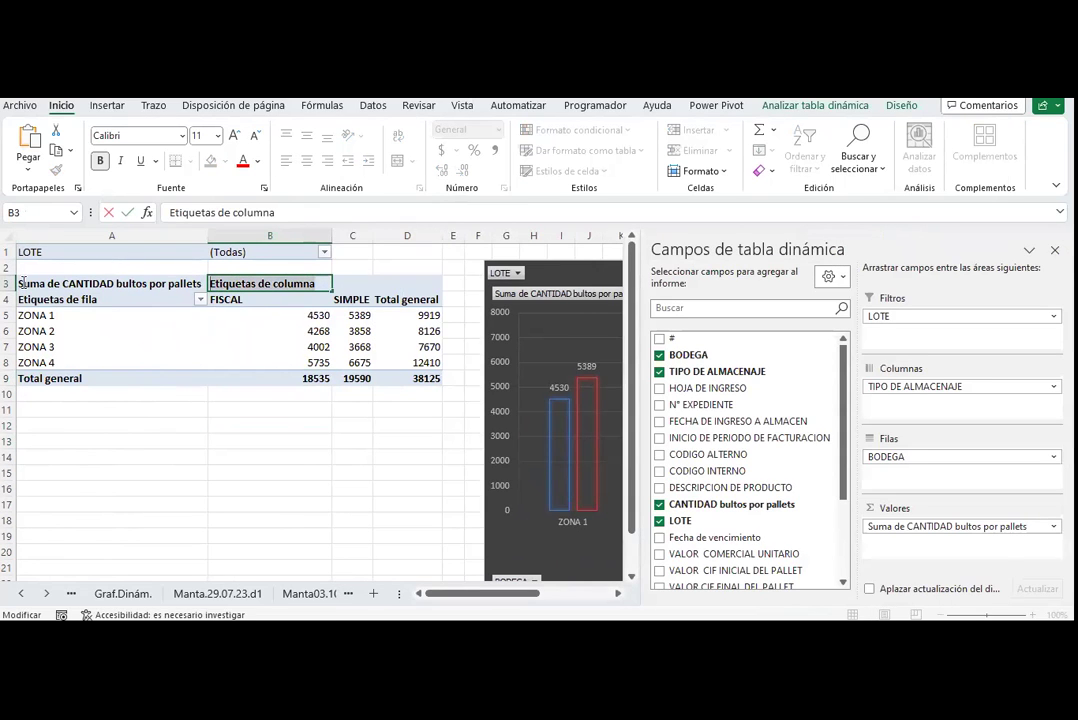
text(Etiquetas)
click(262, 425)
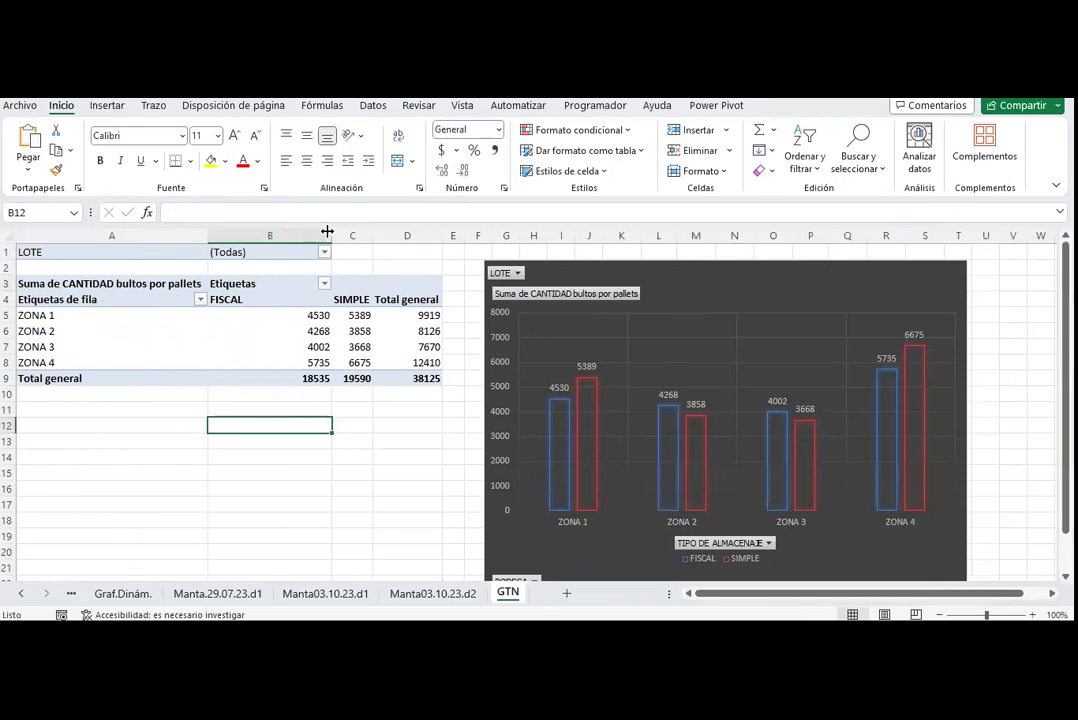
double_click(327, 231)
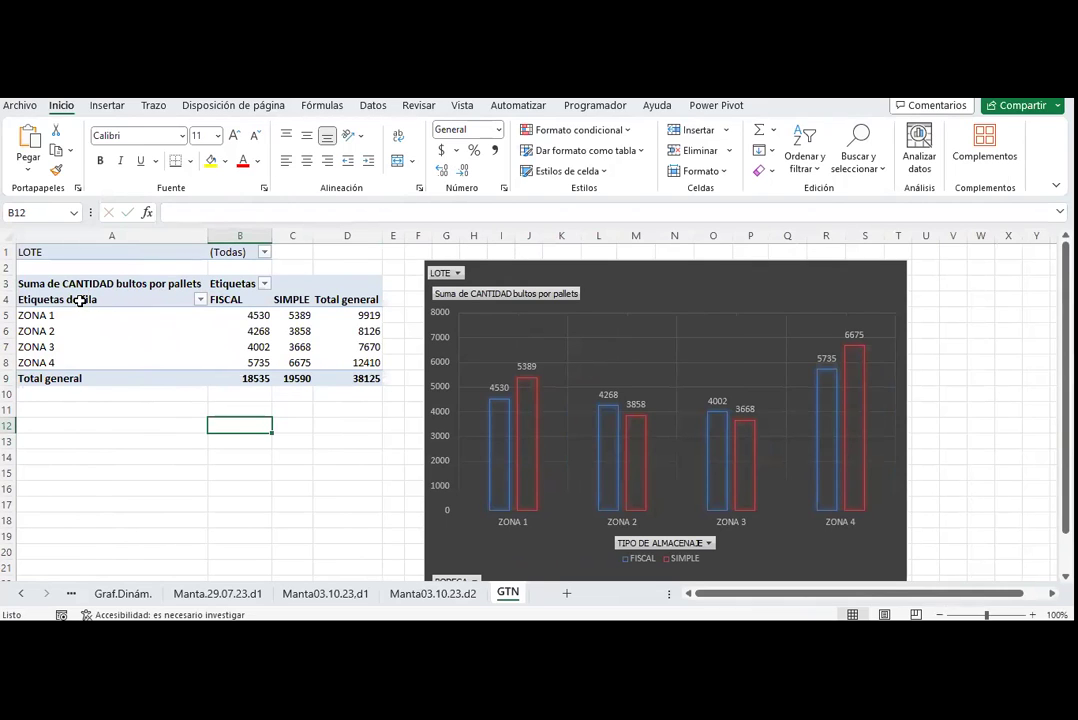
- Rename the FISCAL and SIMPLE headers to 'A.FISCAL' and 'A.SIMPLE' and autofit column C
click(224, 300)
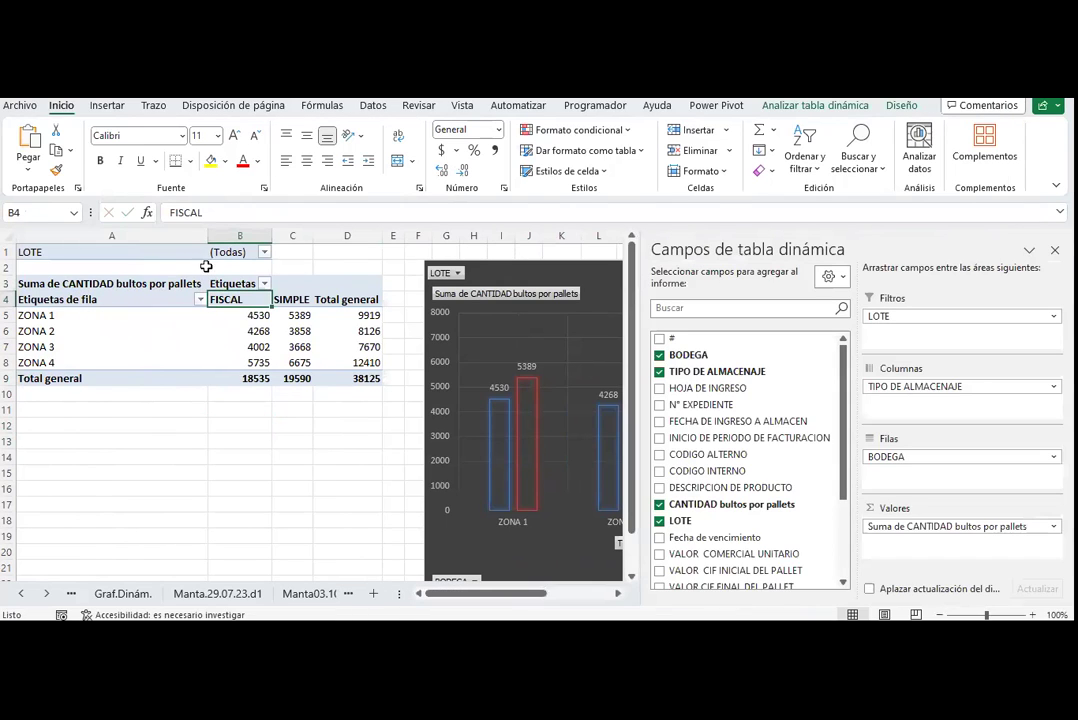
click(170, 213)
text(A.)
click(320, 450)
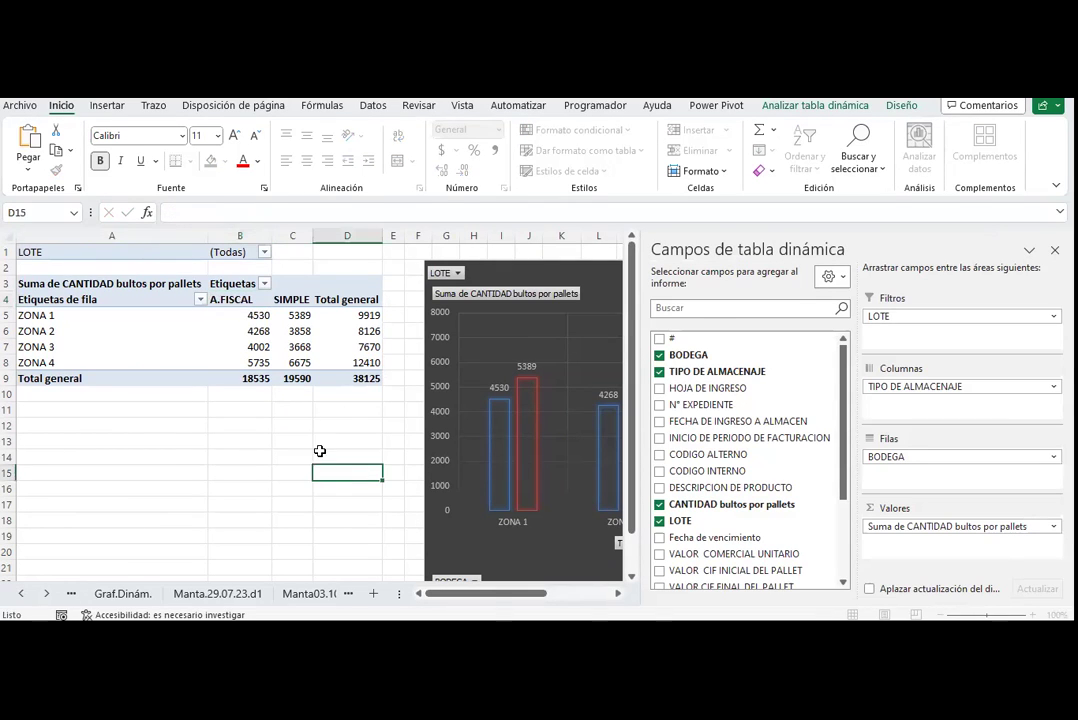
drag(290, 300, 290, 378)
click(290, 300)
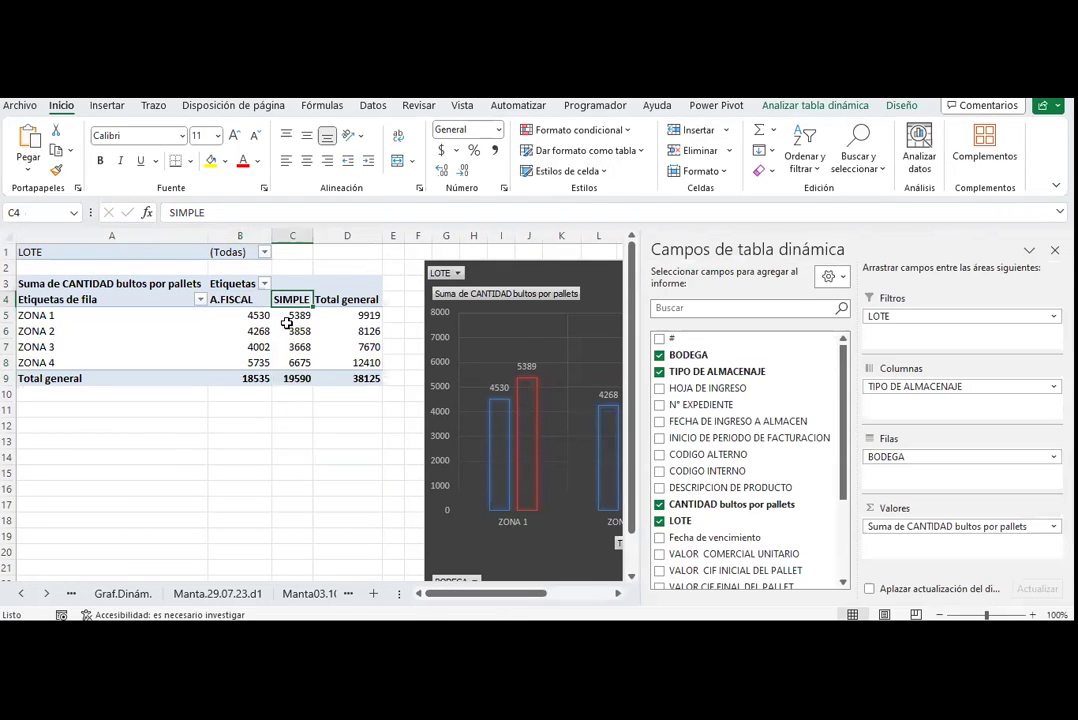
click(169, 213)
text(A.)
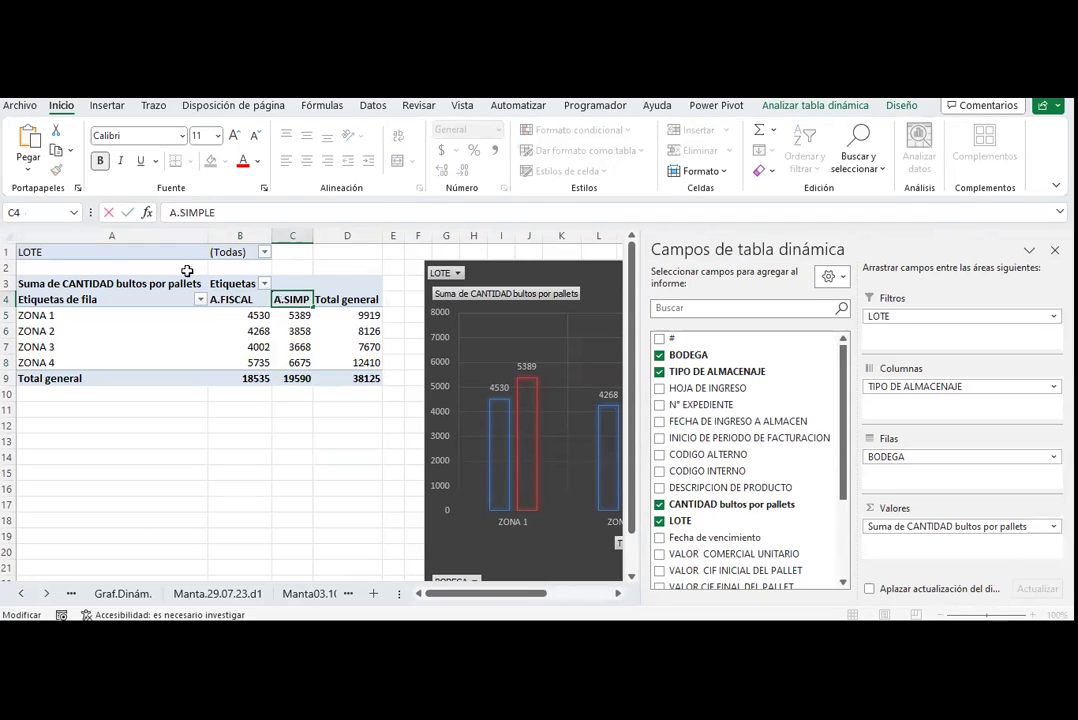
click(345, 488)
double_click(314, 235)
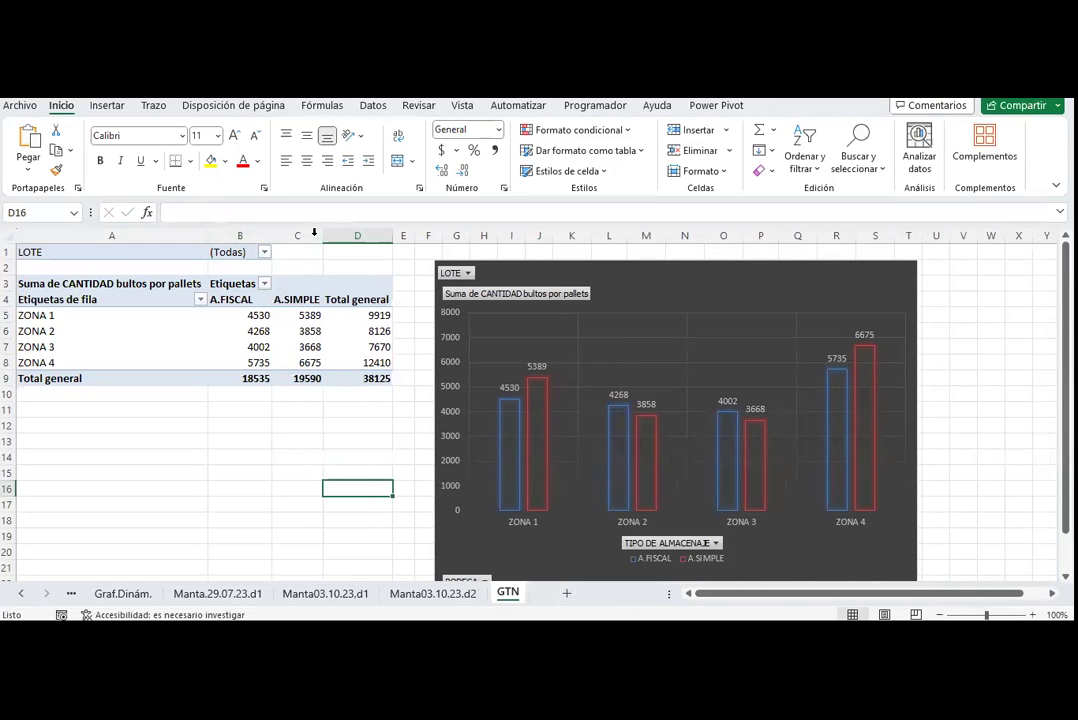
- Rename the 'Total general' header to 'Total' and review the pivot's label cells
key(ctrl+Up)
key(ctrl+Up)
text(tOTAL)
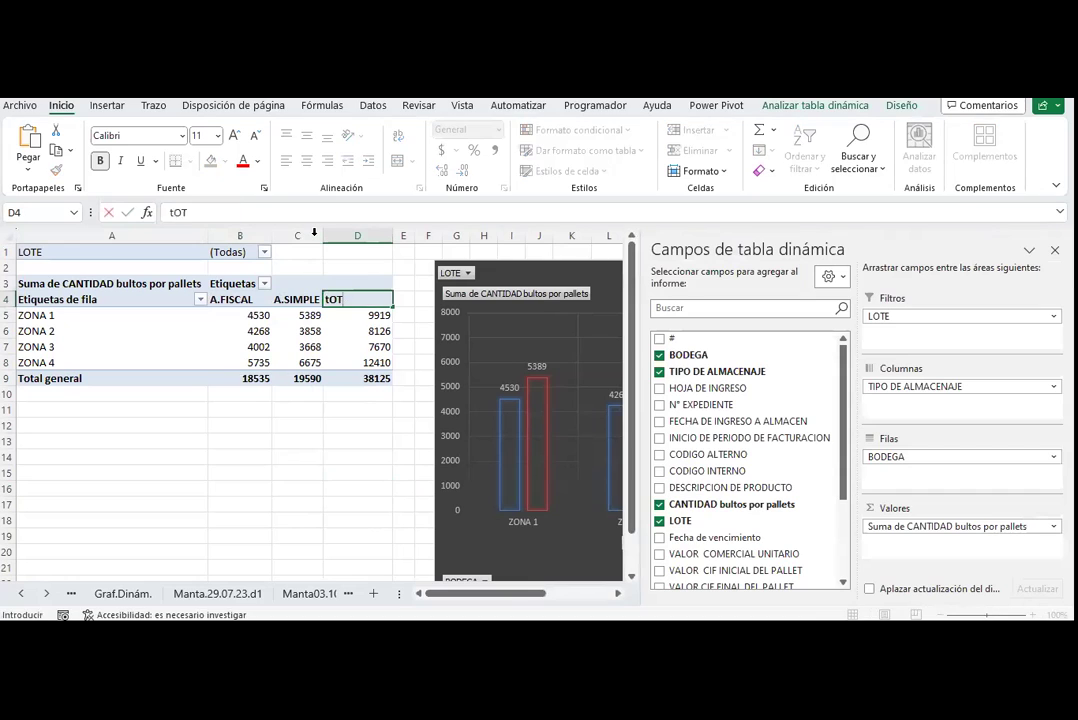
key(BackSpace)
key(BackSpace)
key(BackSpace)
text(Total)
click(310, 485)
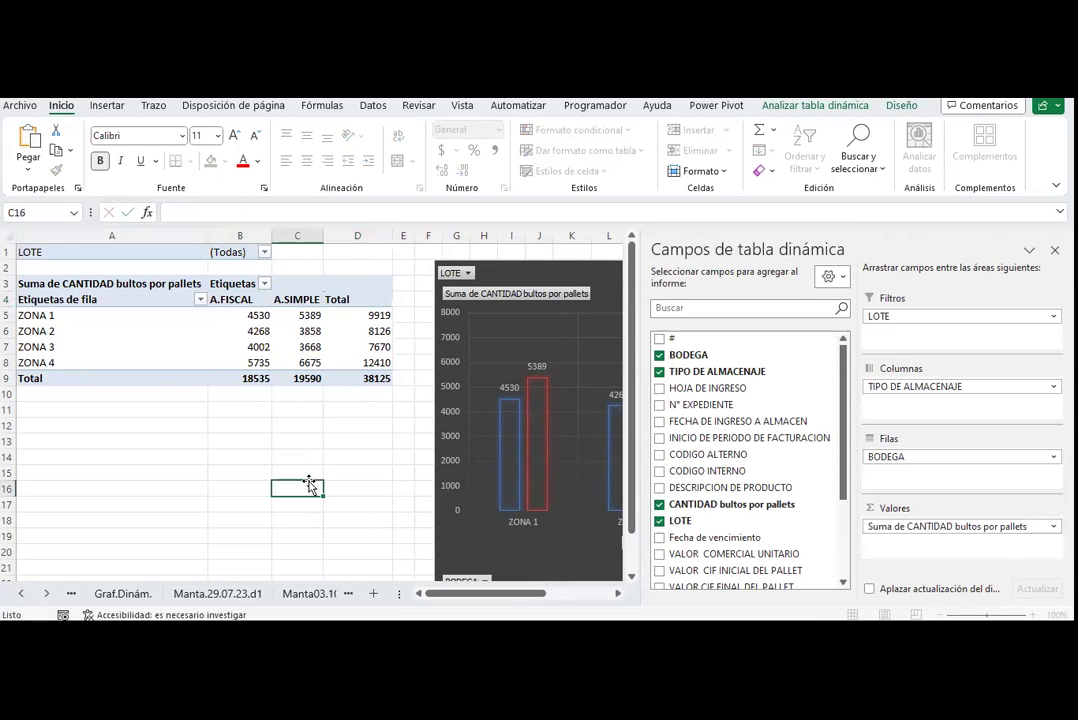
click(79, 251)
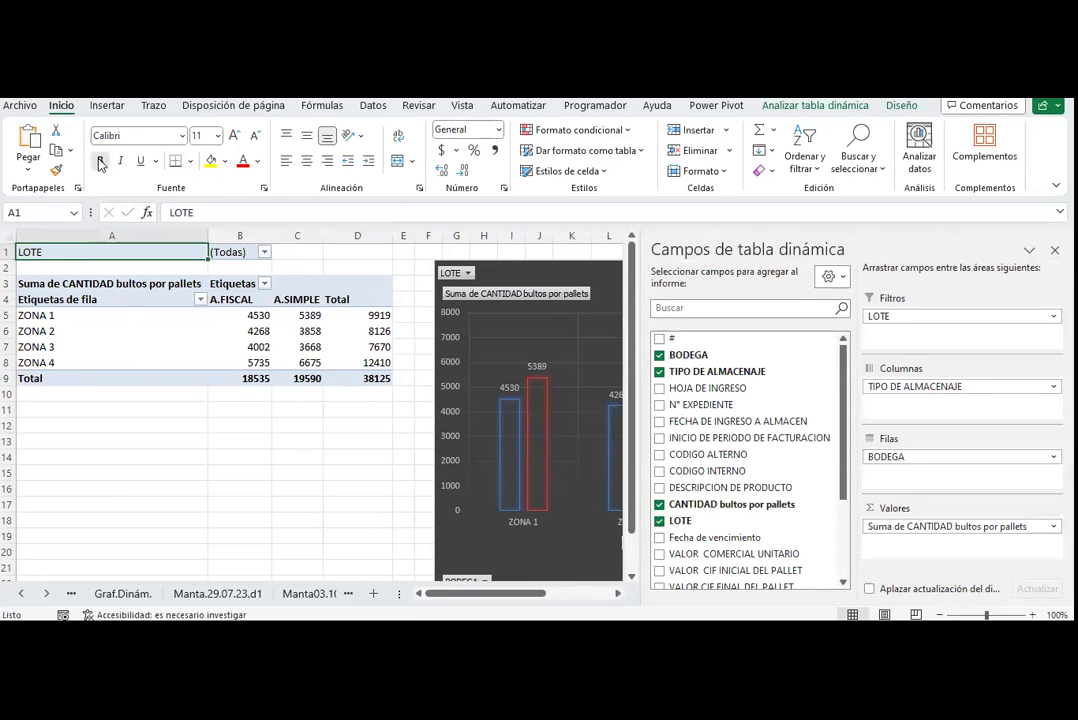
click(154, 300)
click(155, 284)
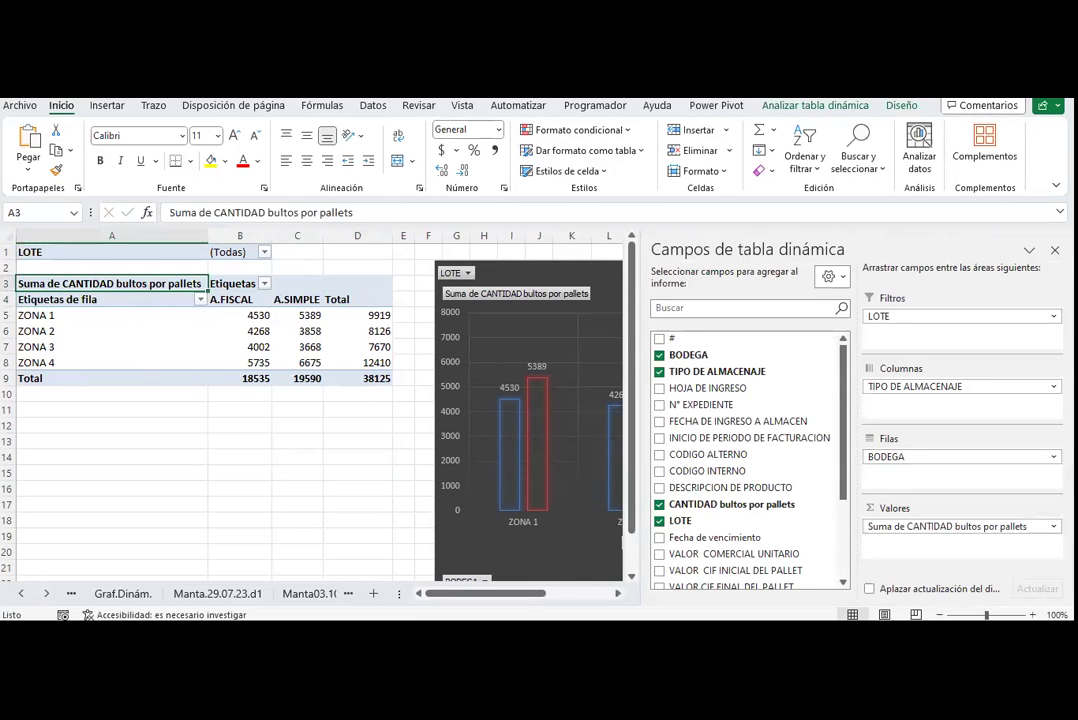
click(901, 105)
- Apply a light blue pivot table style after trying the pink and green ones
click(676, 152)
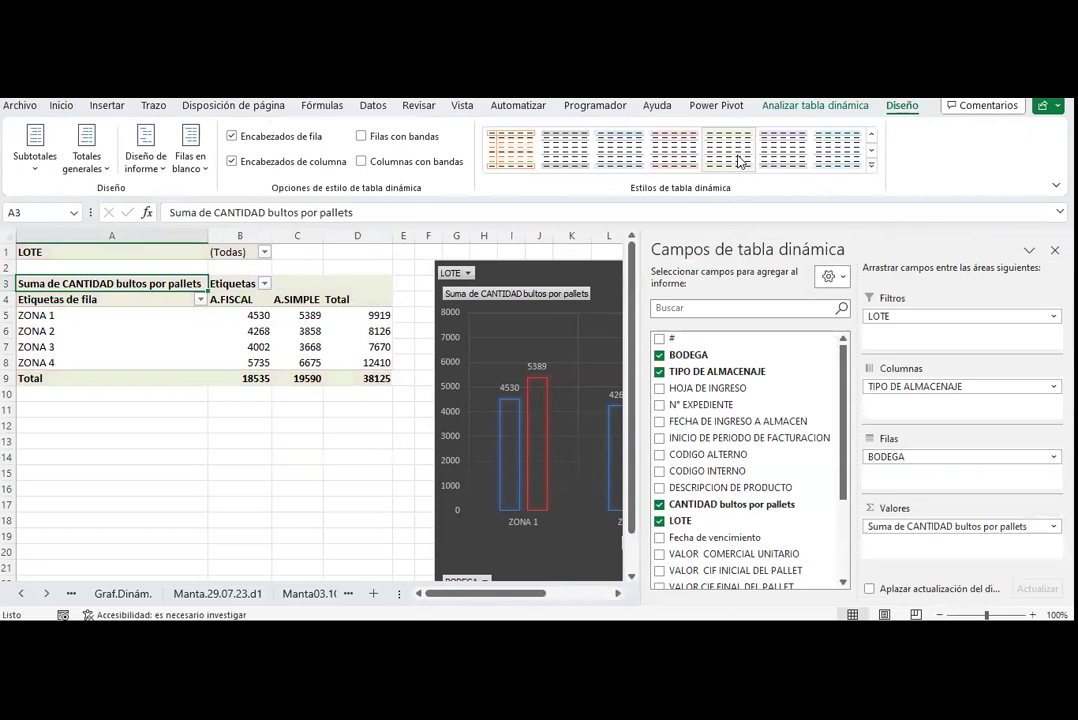
click(706, 145)
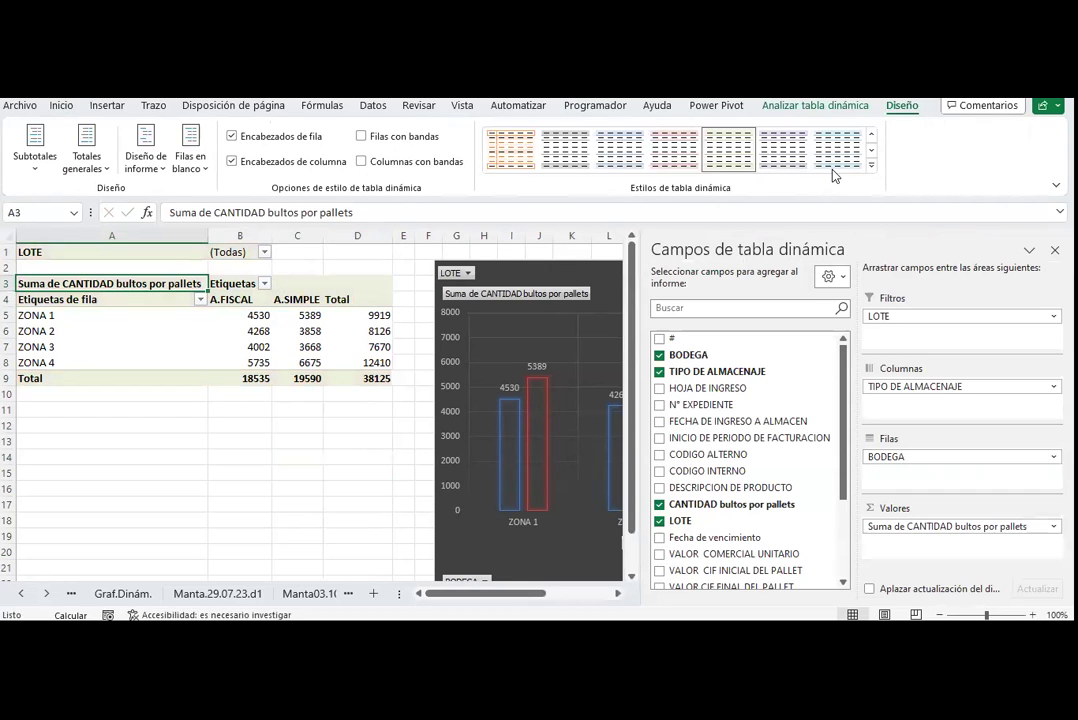
click(837, 150)
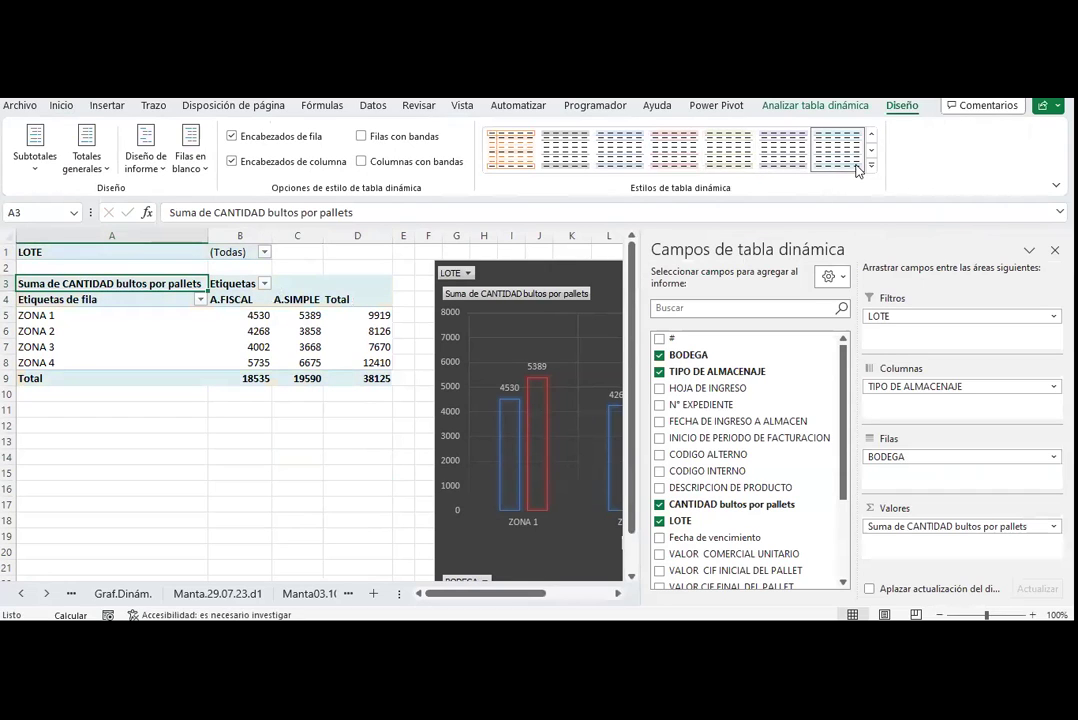
click(137, 488)
- Centre-align the pivot values B5:D9, then select the A.FISCAL values down to the total
drag(245, 315, 351, 376)
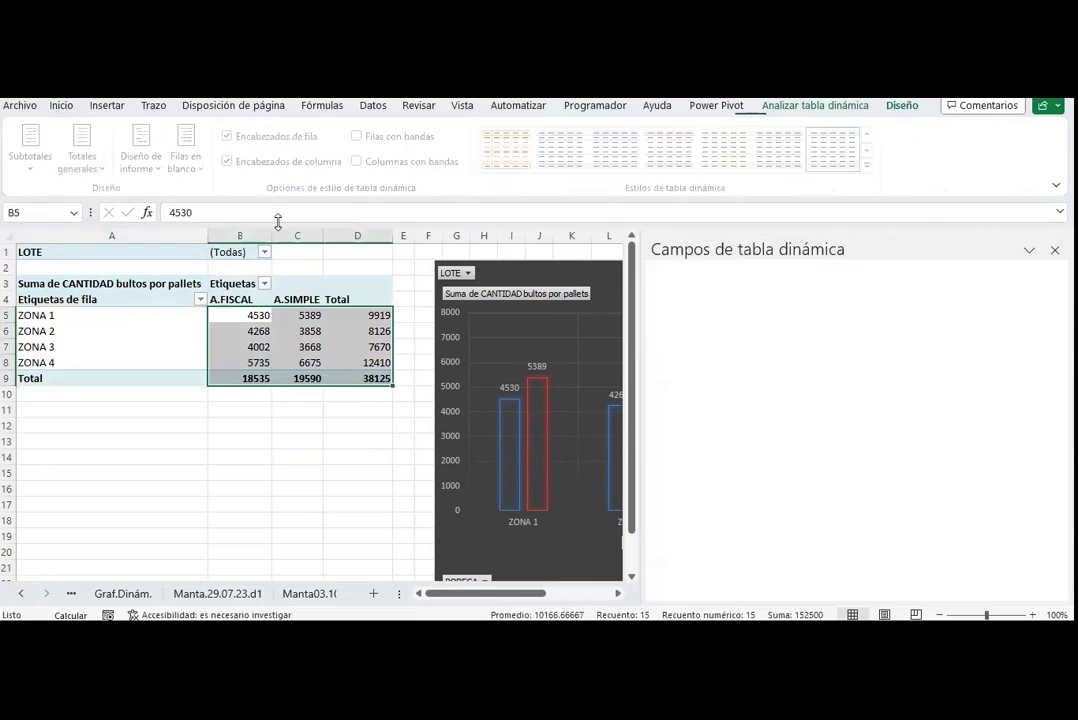
click(61, 105)
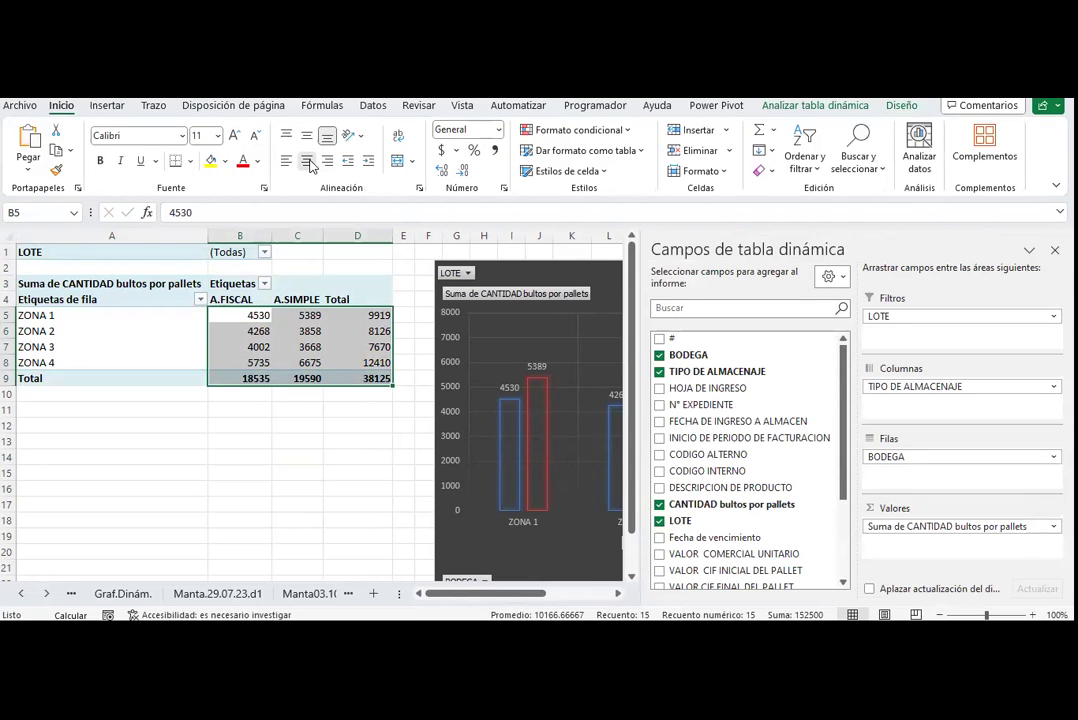
click(307, 160)
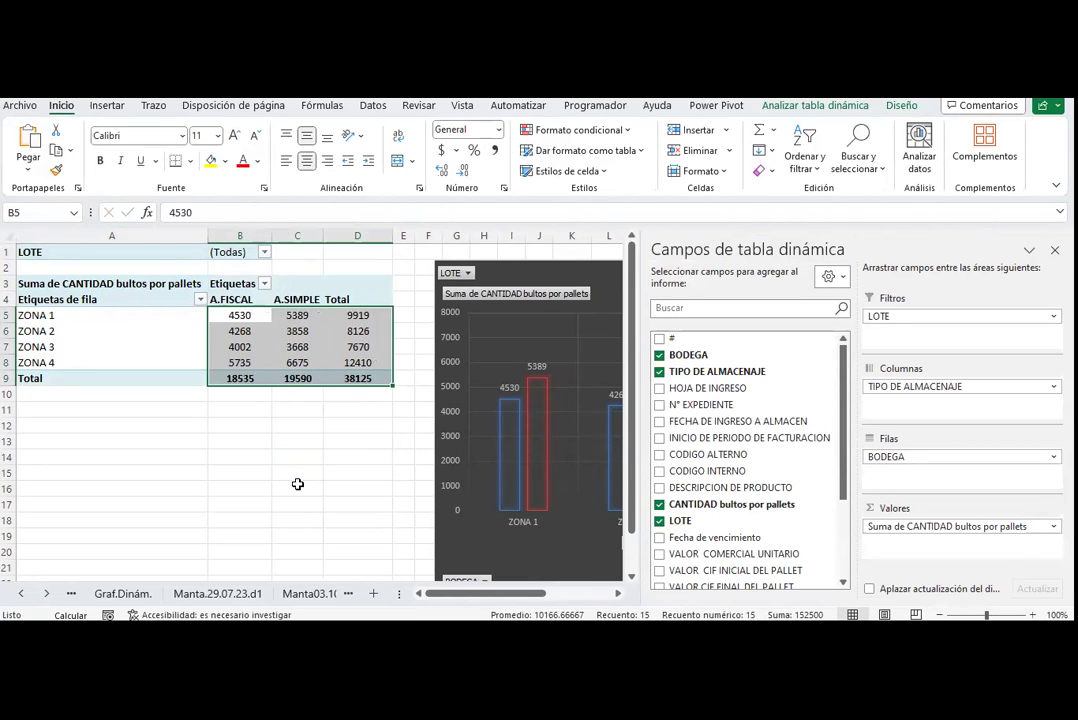
click(289, 484)
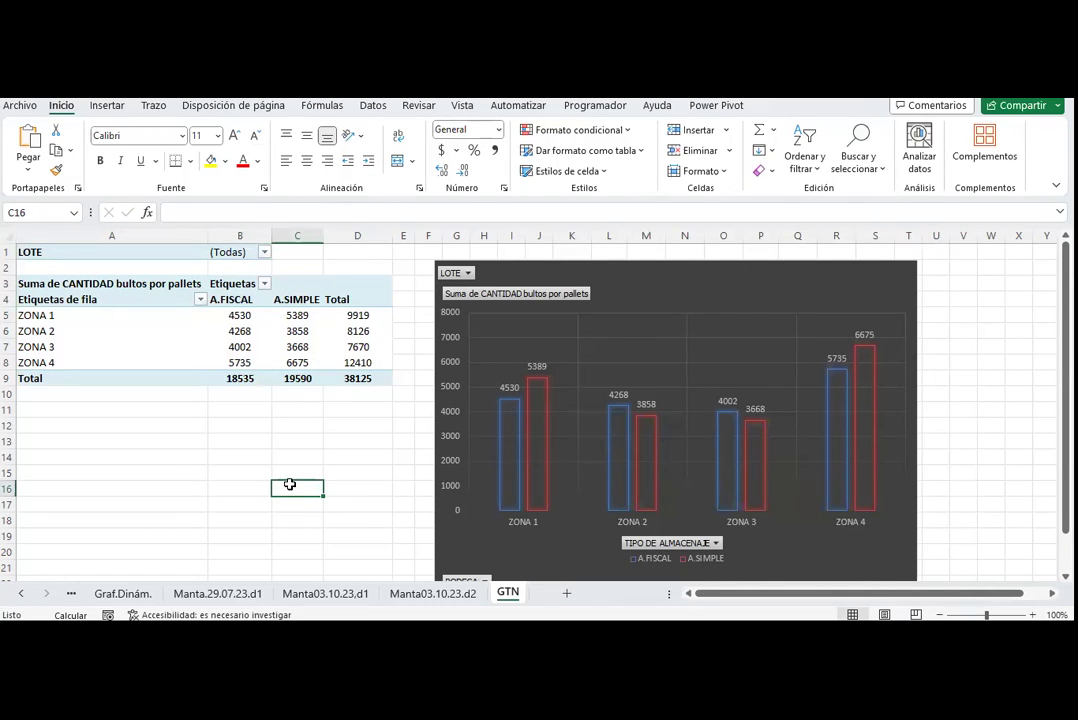
click(266, 320)
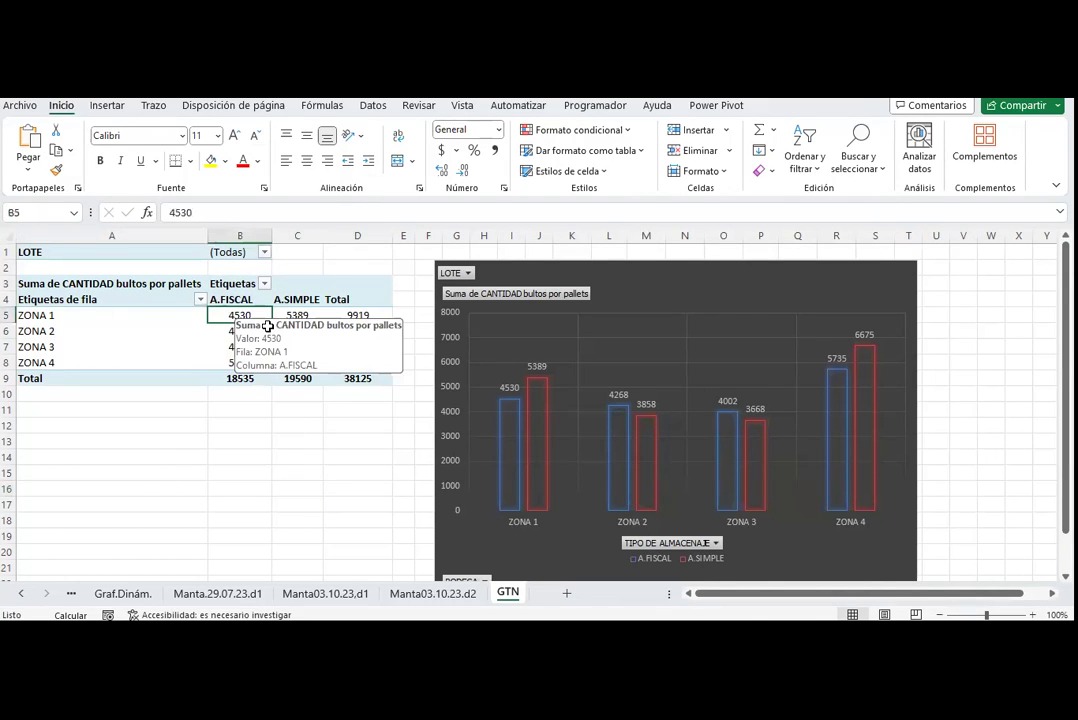
drag(268, 326, 240, 378)
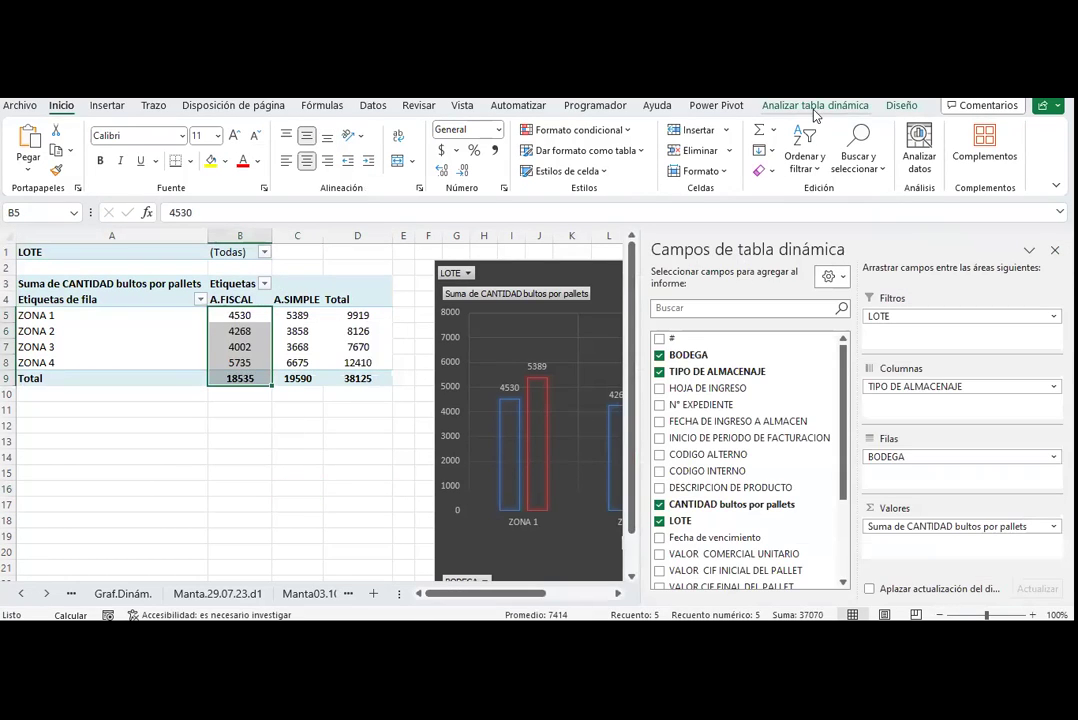
click(815, 105)
click(113, 171)
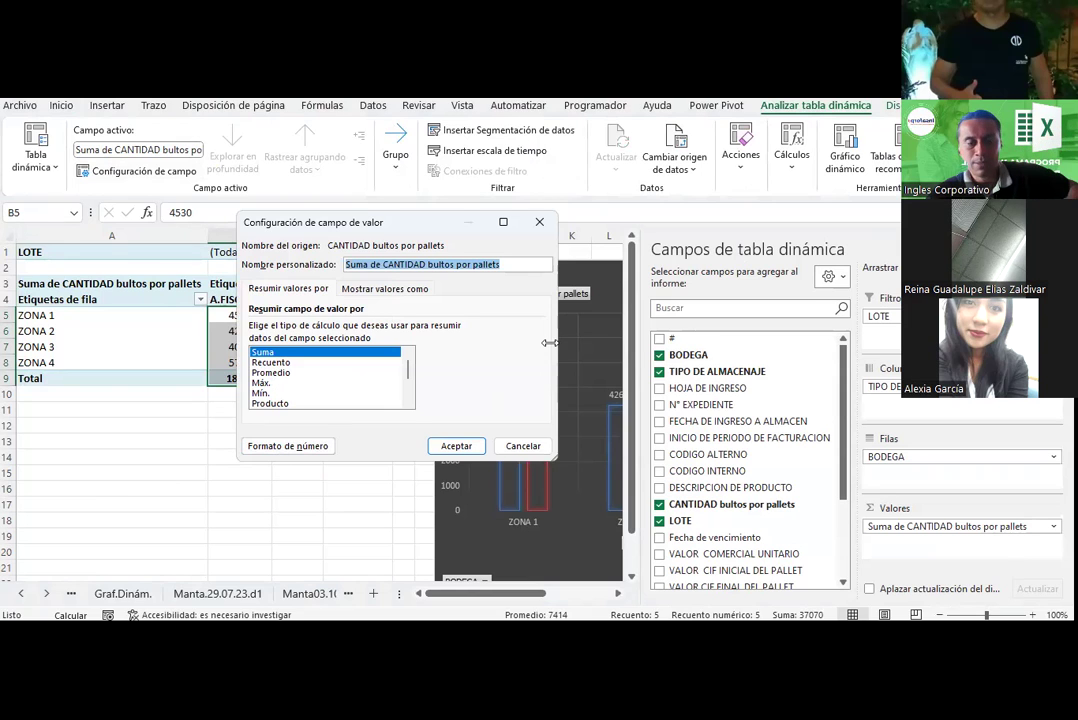
click(523, 446)
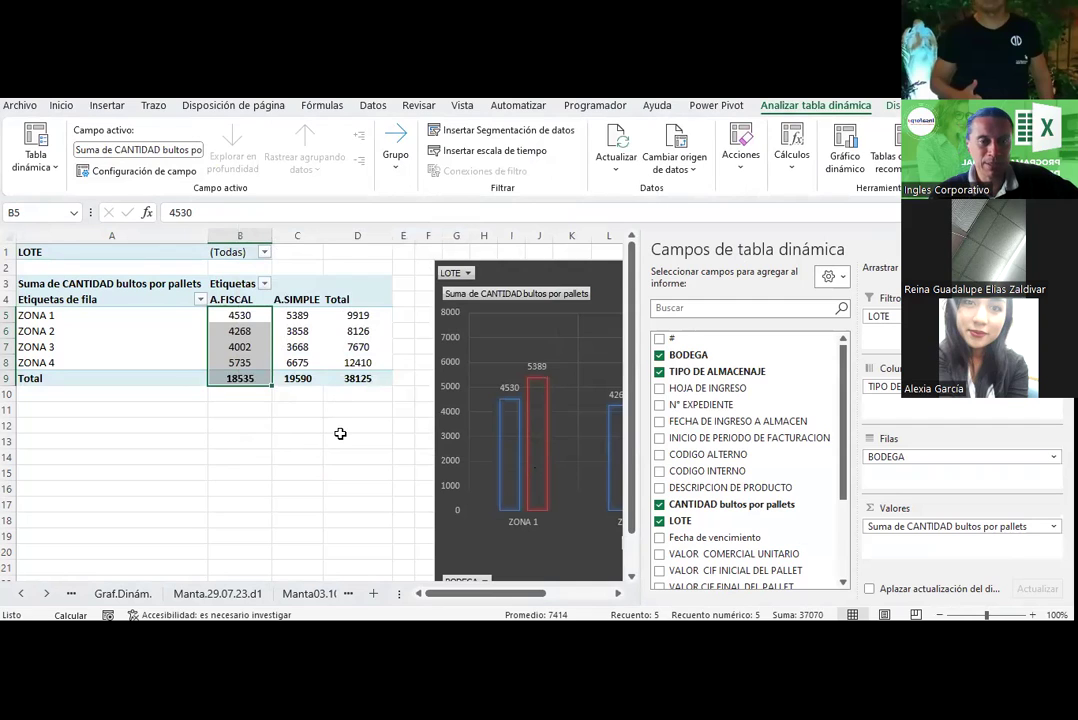
- Deselect the pivot table so the field list hides and the four-zone chart shows fully
click(340, 437)
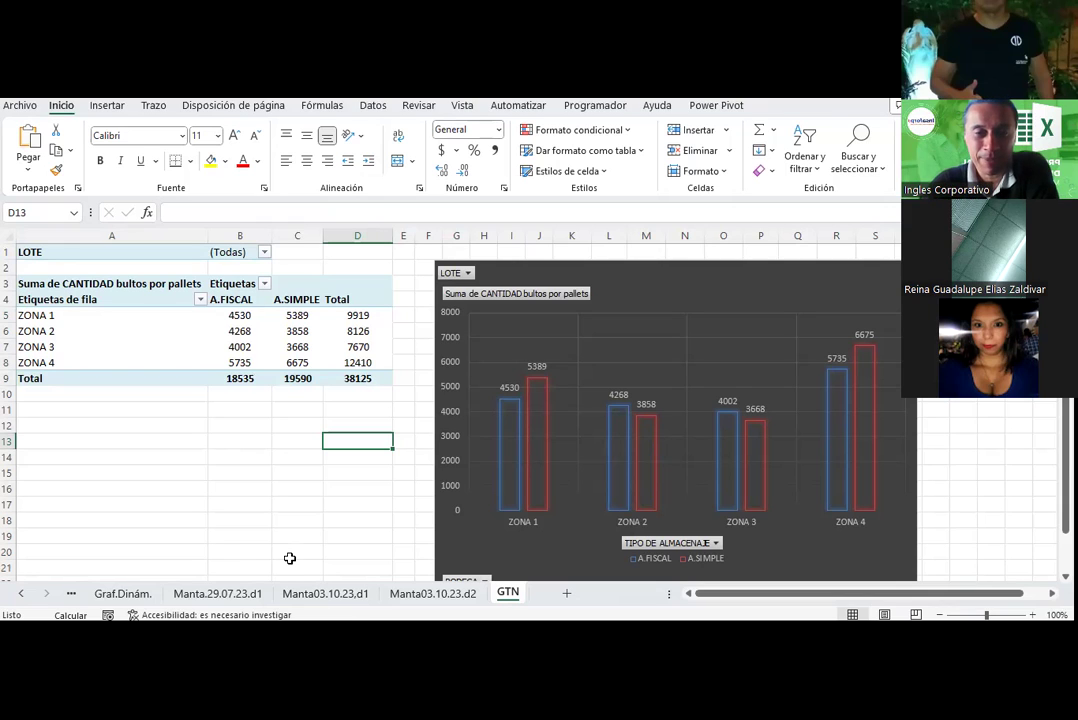
- Rename the pivot's value heading in A3 to 'Cantidad'
click(202, 444)
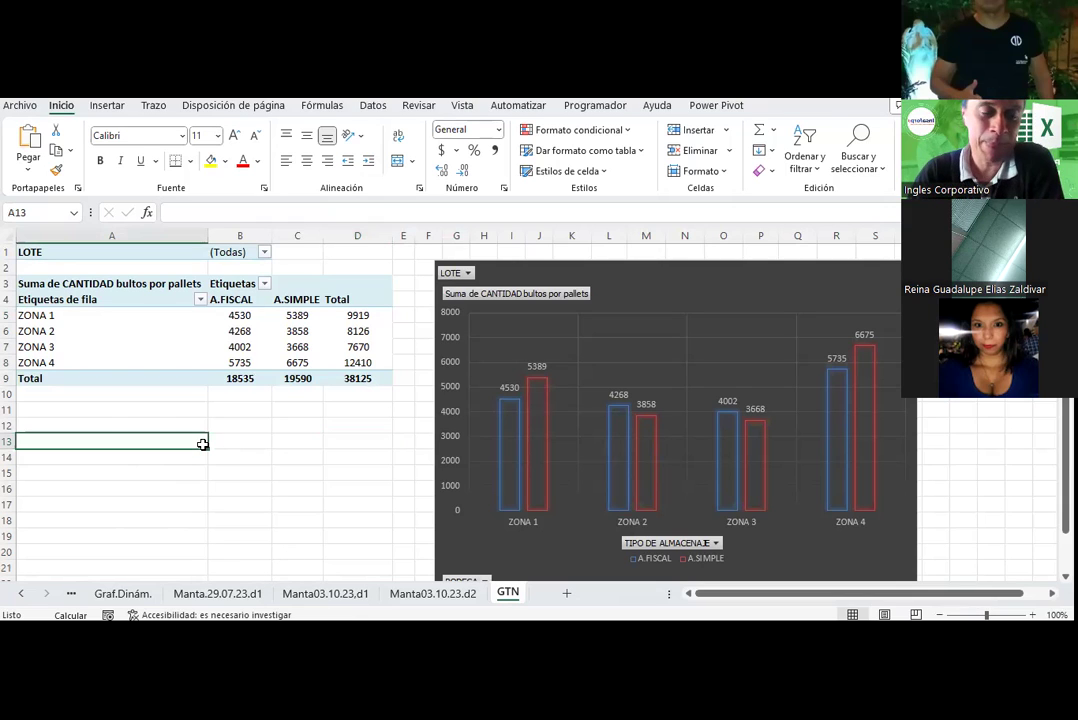
click(130, 284)
text(Cantidad)
key(Return)
- Narrow column A to fit the zone labels and select the headings and values B4:D9
drag(208, 235, 113, 235)
click(197, 455)
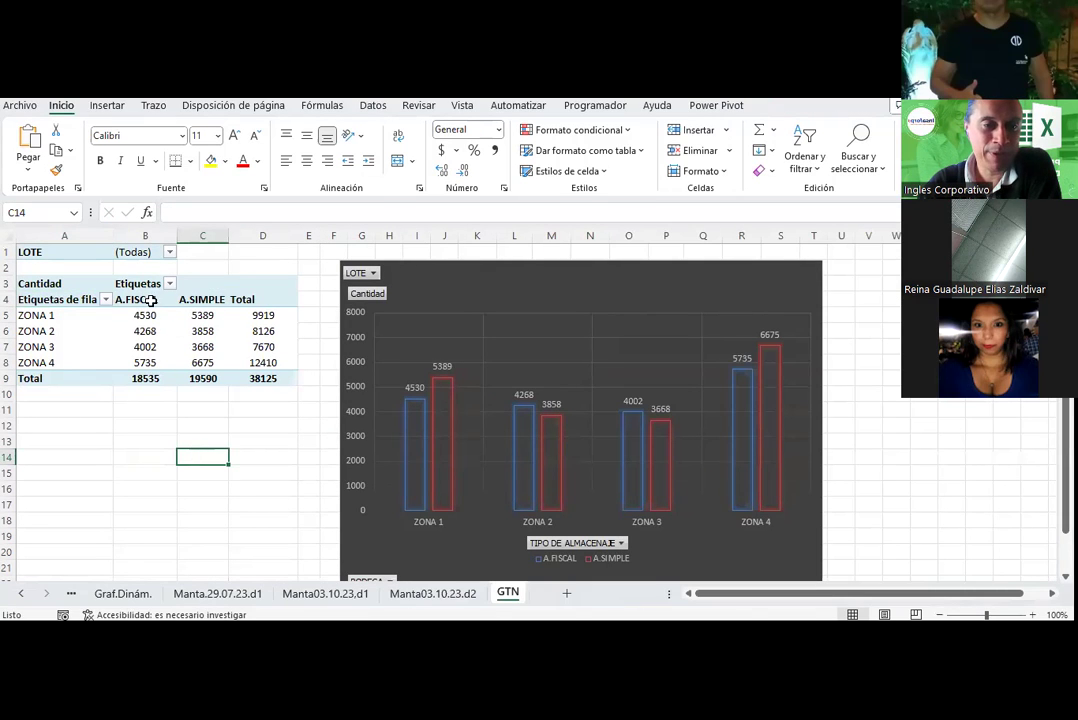
drag(148, 299, 260, 378)
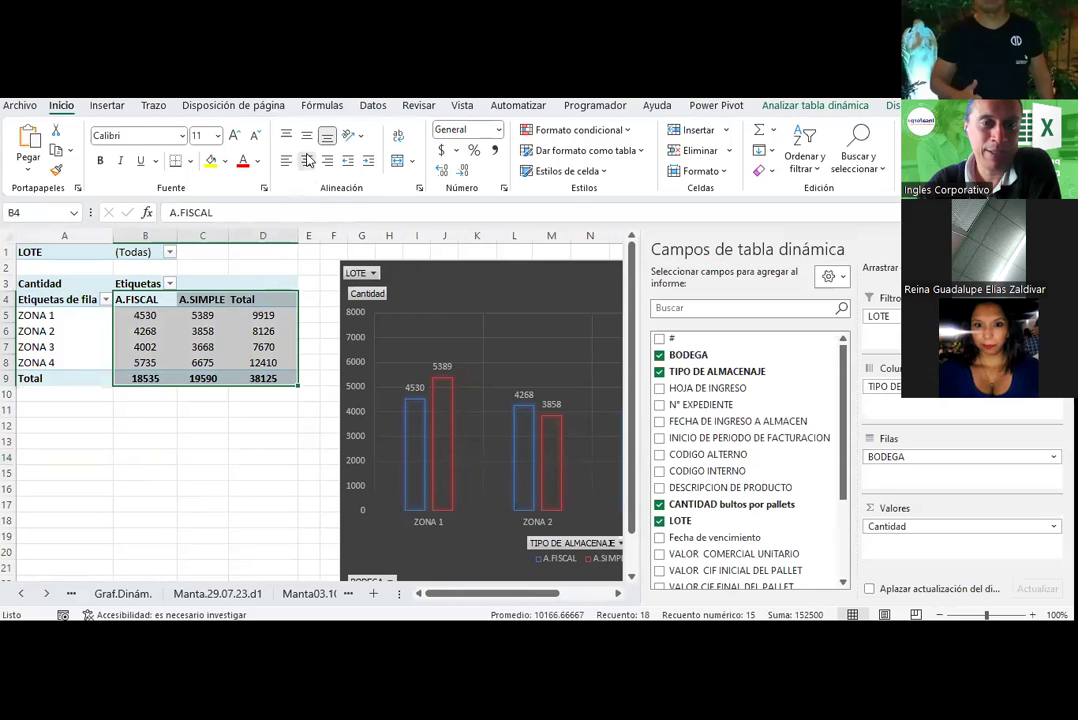
click(178, 458)
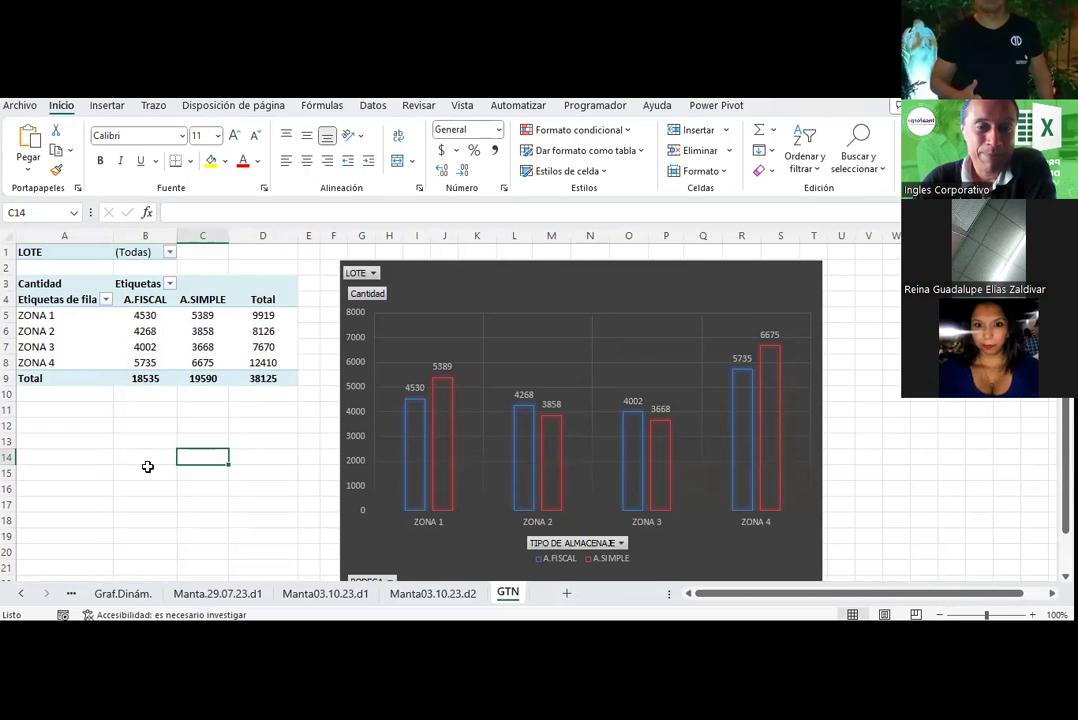
scroll(147, 467, down, 1)
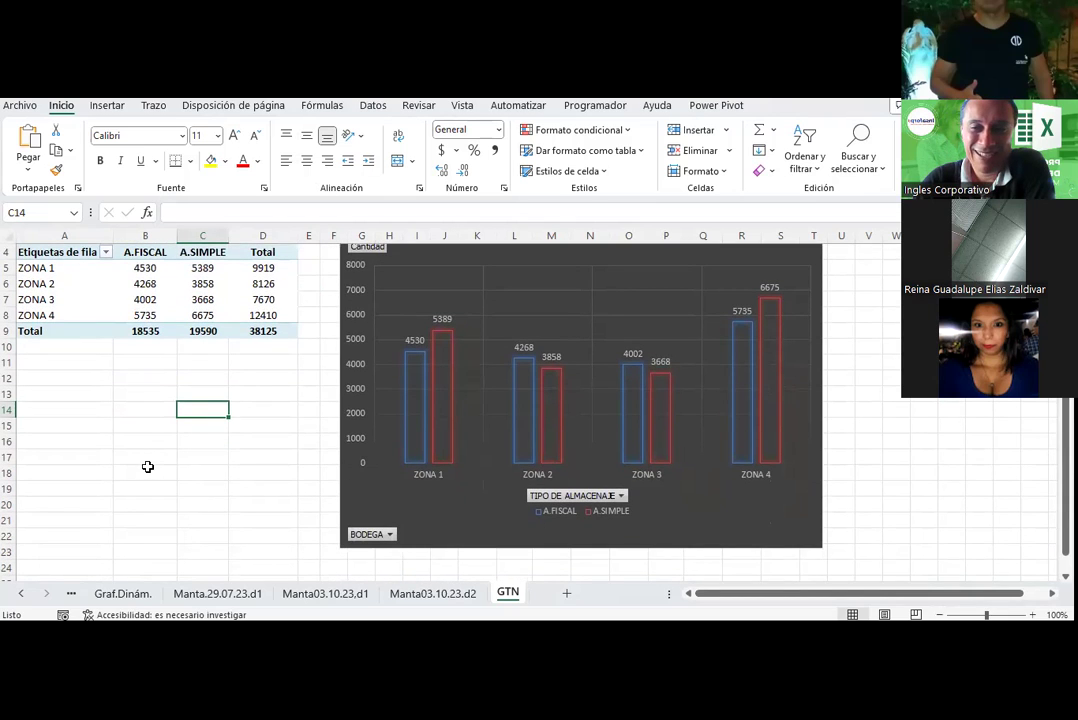
scroll(147, 467, up, 1)
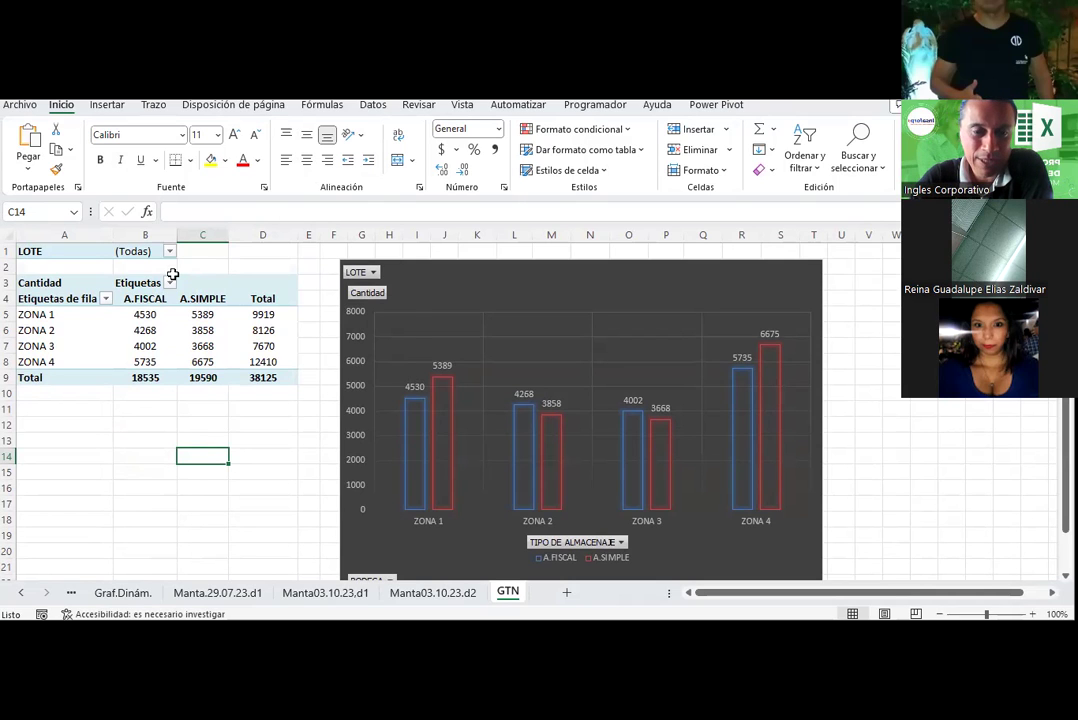
- Insert a pivot chart from the Manta03.10.23.d2 sheet onto a new worksheet
click(432, 592)
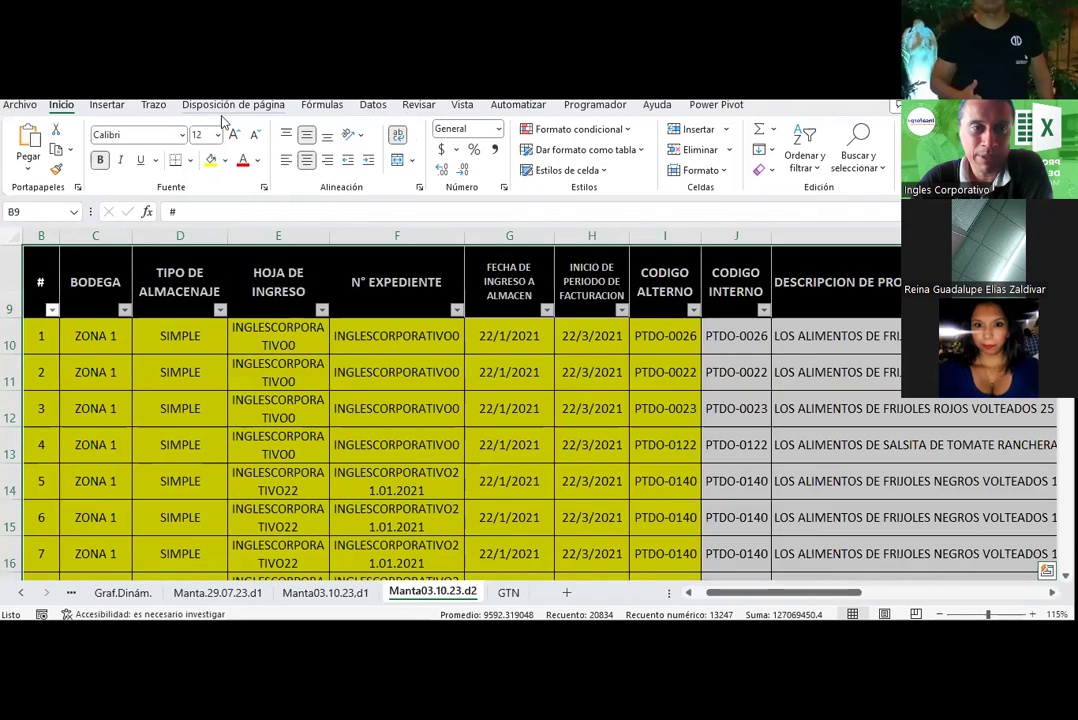
click(107, 104)
click(480, 160)
click(491, 196)
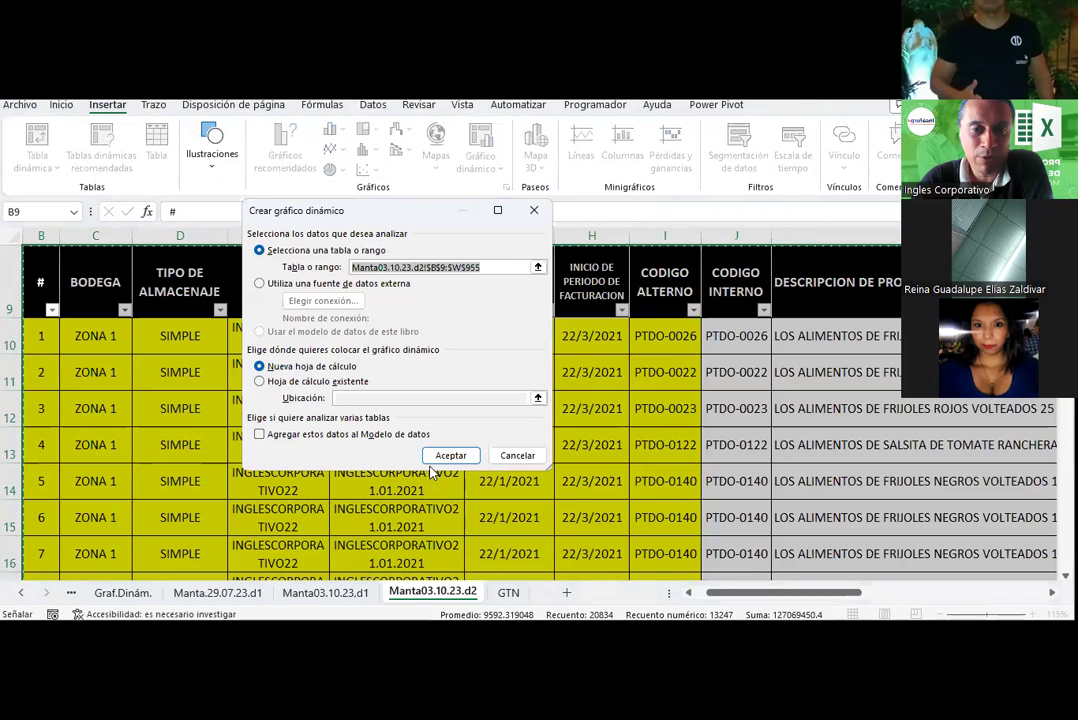
click(440, 453)
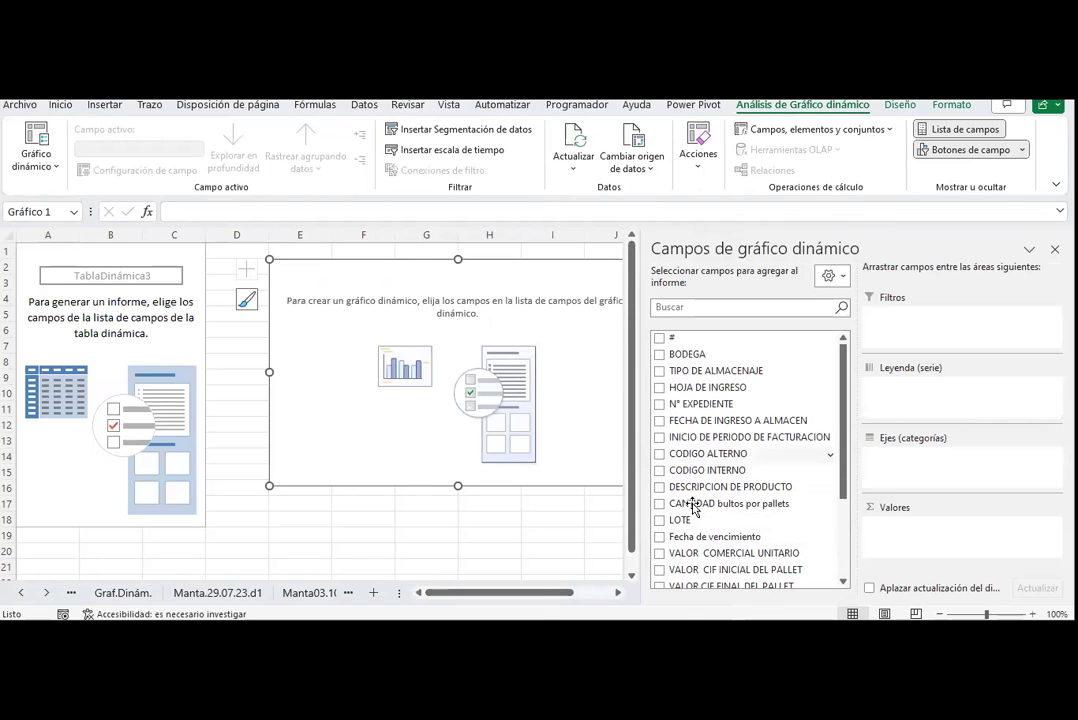
- Put LOTE on the chart axis and sum CANTIDAD bultos por pallets as values
drag(735, 520, 897, 462)
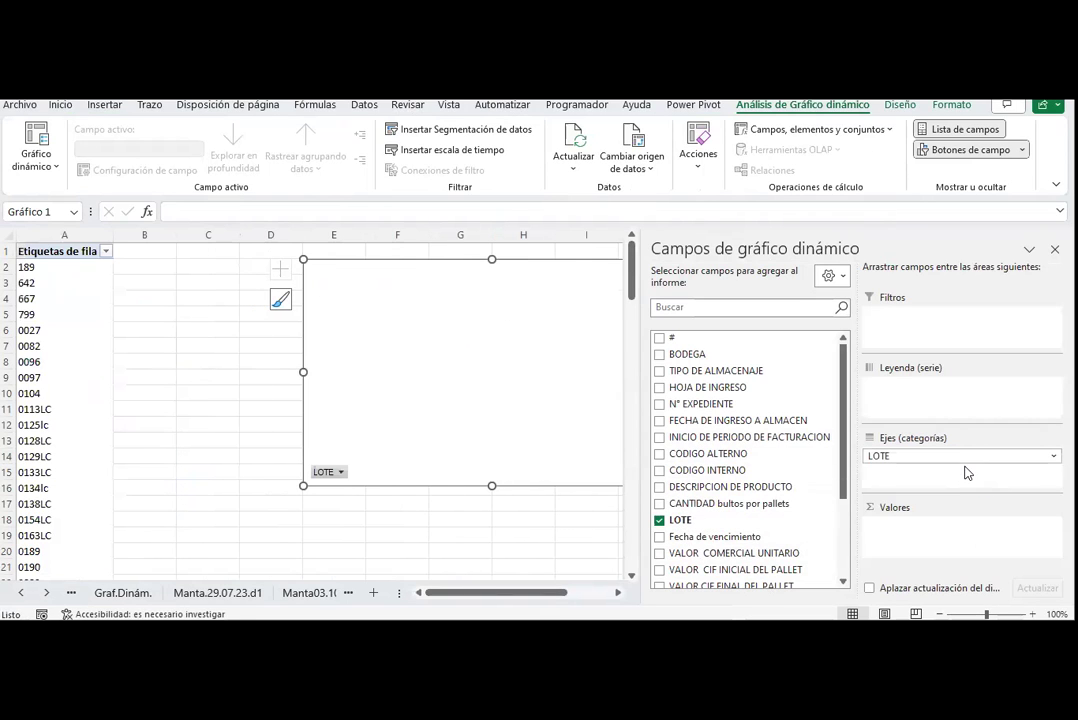
drag(437, 593, 470, 593)
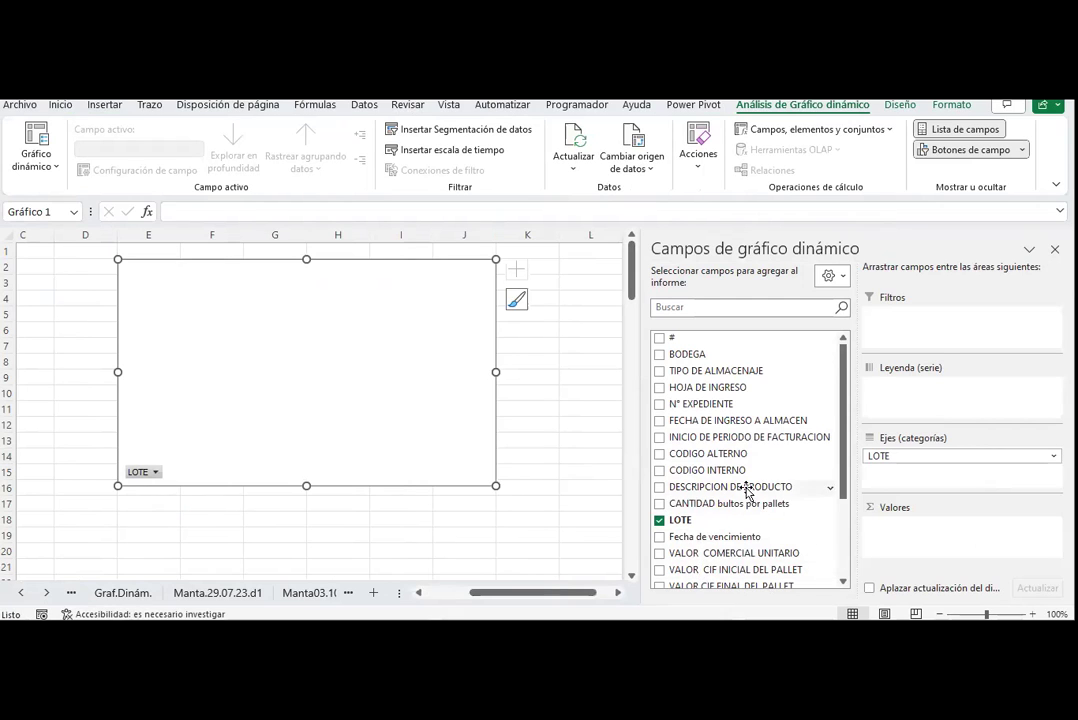
scroll(746, 488, down, 3)
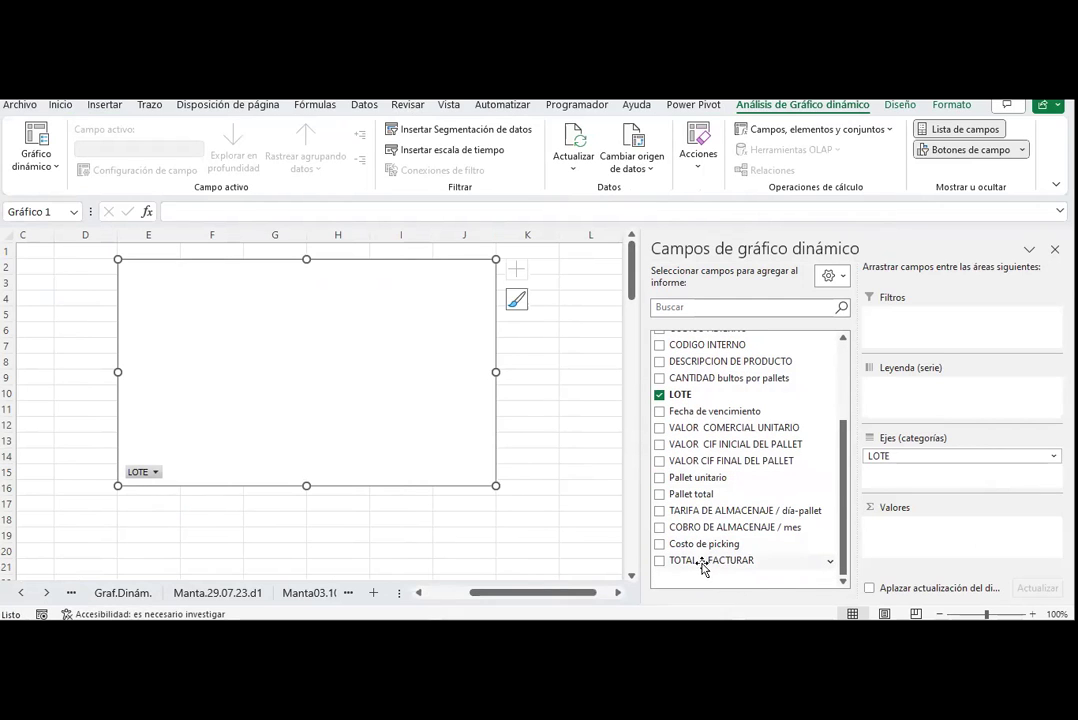
scroll(716, 488, up, 1)
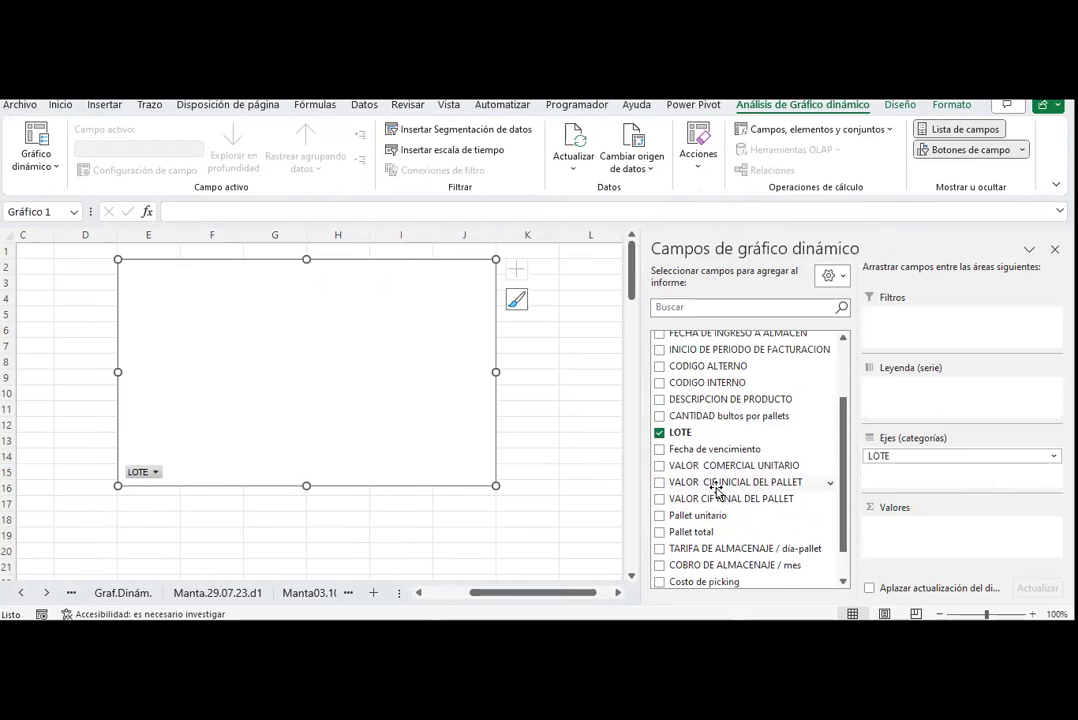
drag(690, 416, 940, 540)
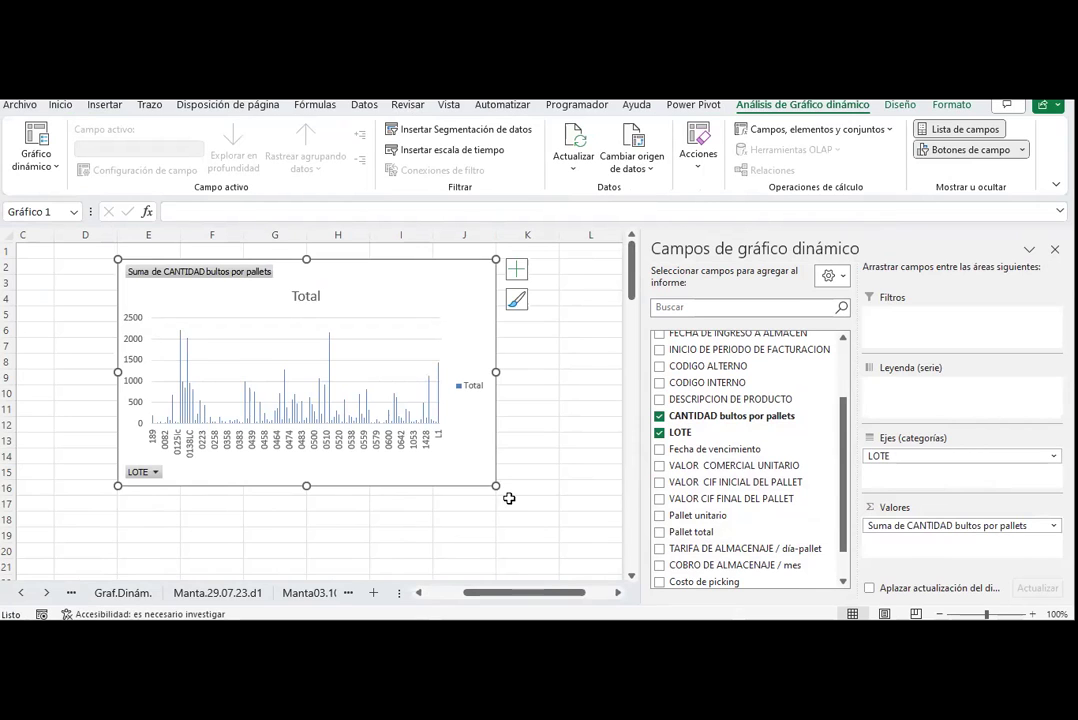
- Move LOTE to the filters and put CODIGO INTERNO on the chart axis
scroll(509, 498, down, 1)
drag(494, 437, 635, 566)
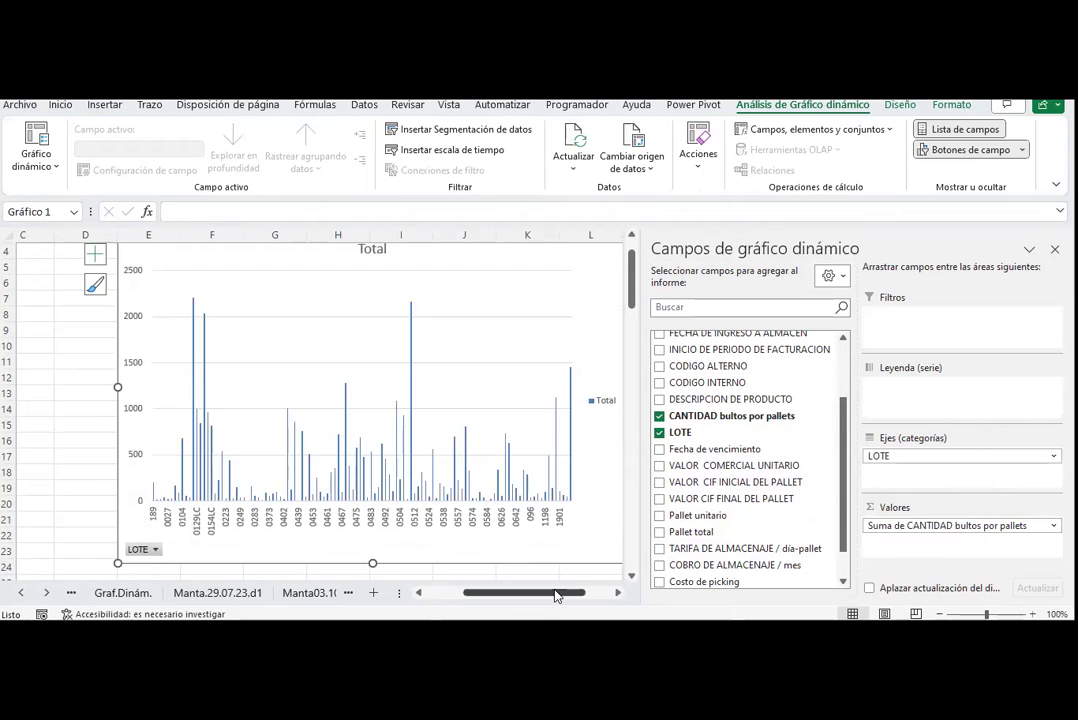
drag(557, 595, 595, 592)
drag(562, 597, 533, 600)
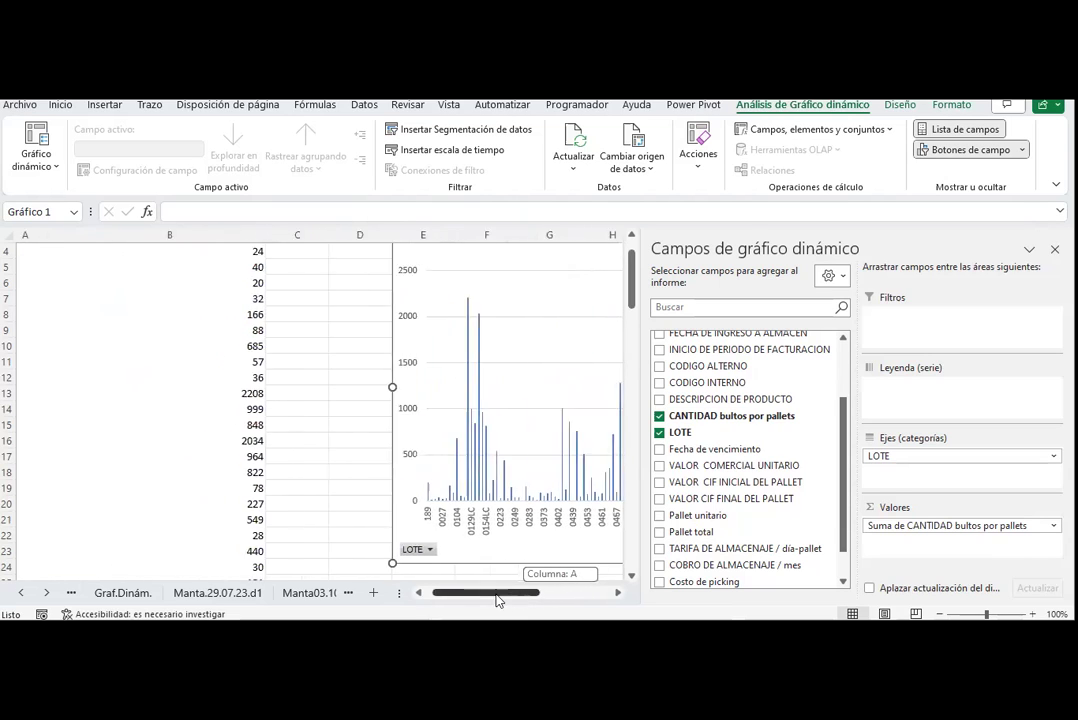
drag(901, 456, 904, 336)
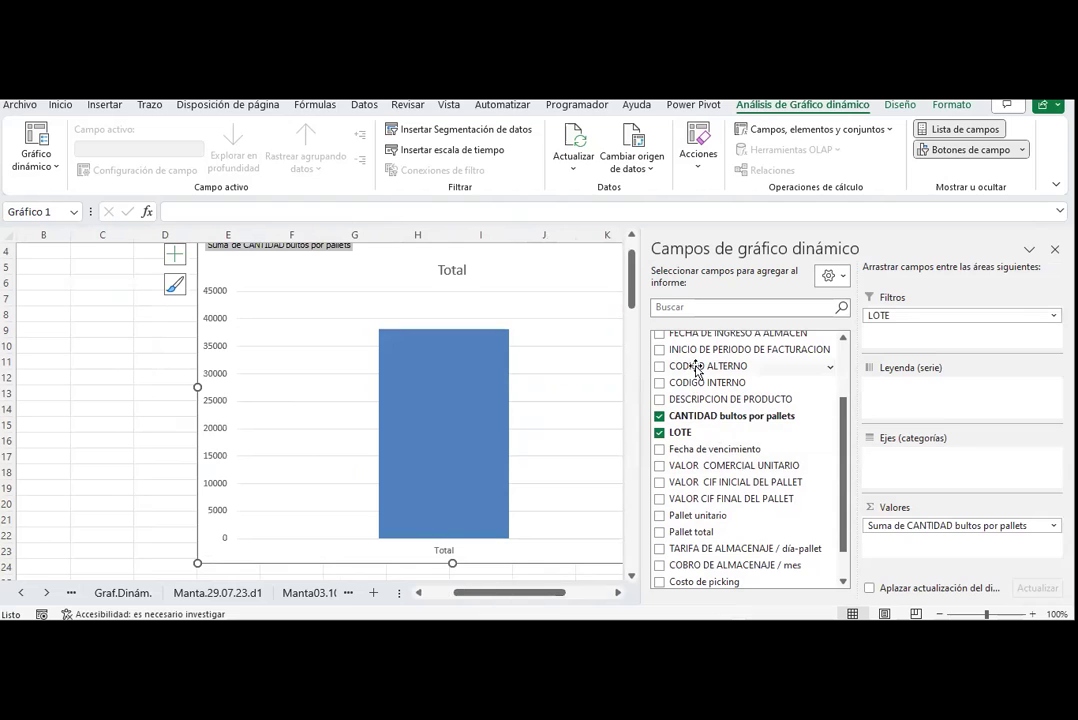
drag(700, 383, 901, 458)
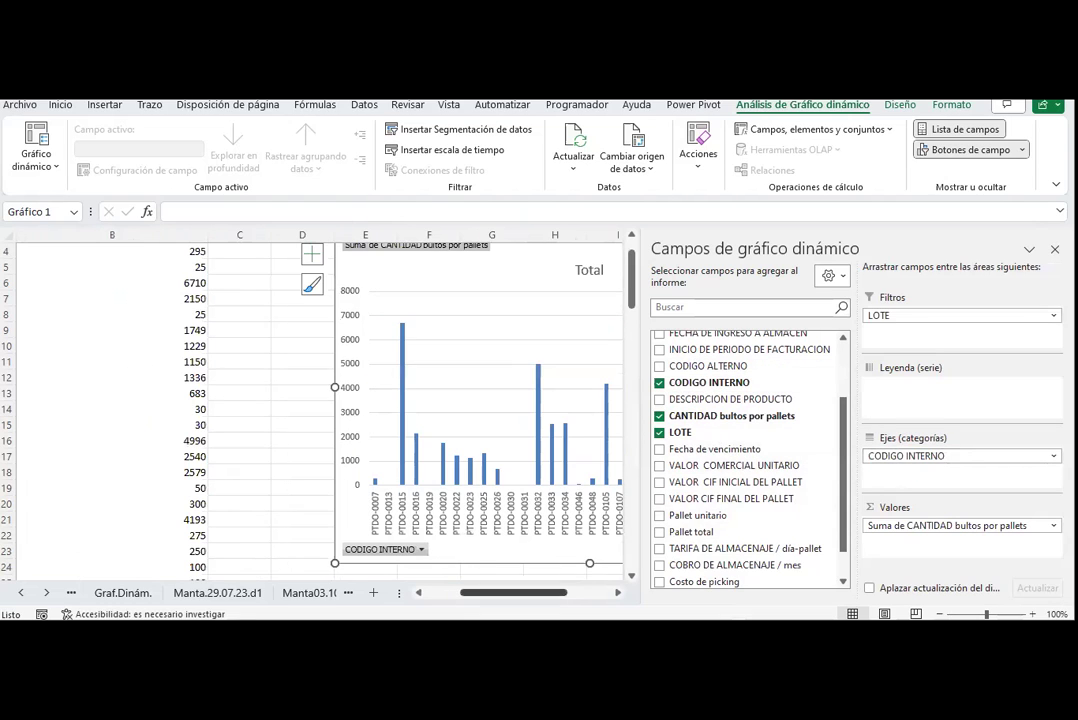
mouse_move(491, 592)
mouse_down()
mouse_move(548, 591)
mouse_move(530, 592)
mouse_up()
scroll(145, 342, up, 1)
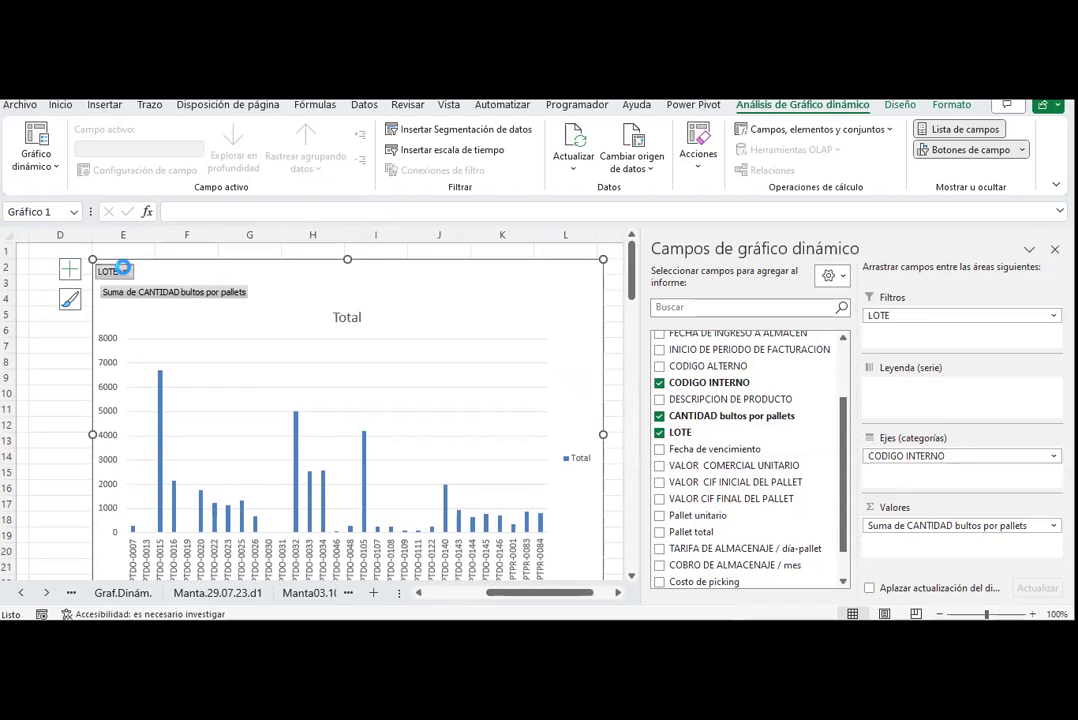
- Filter the chart to lot 189 to check PTPR-0083 at 200
click(121, 268)
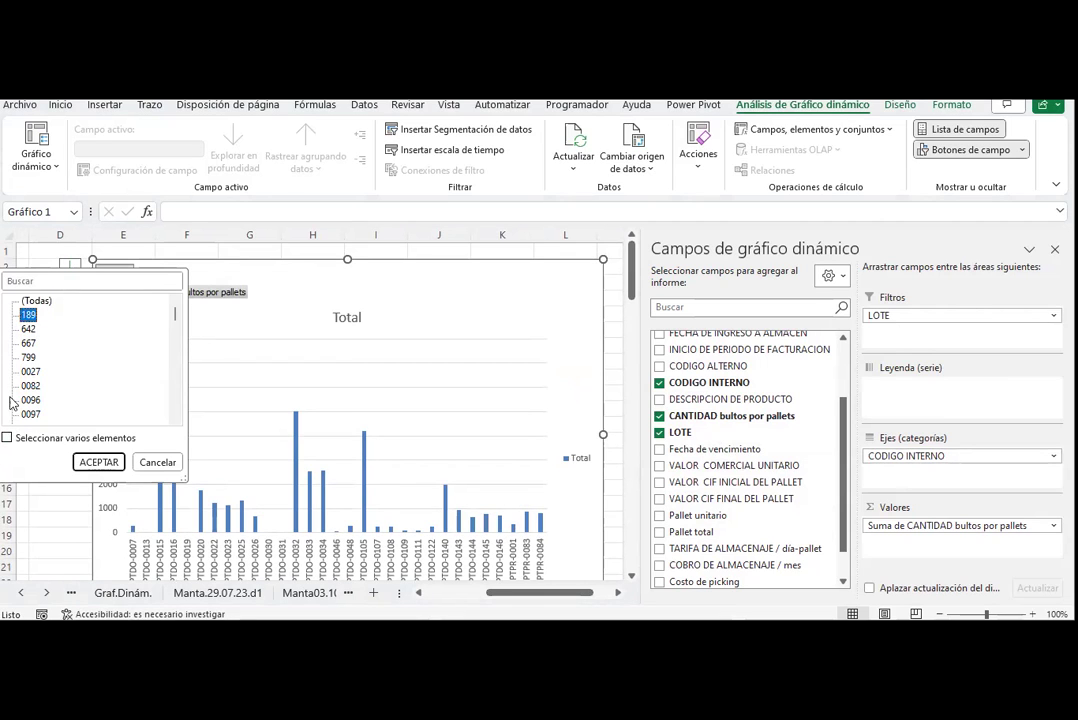
click(7, 438)
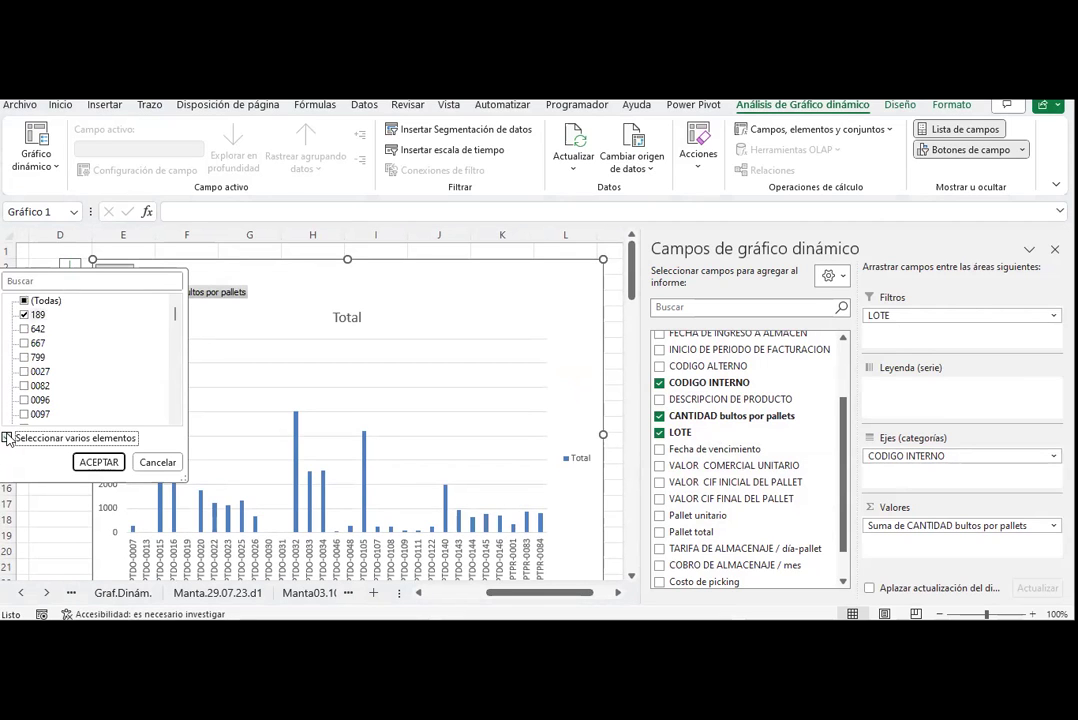
click(99, 463)
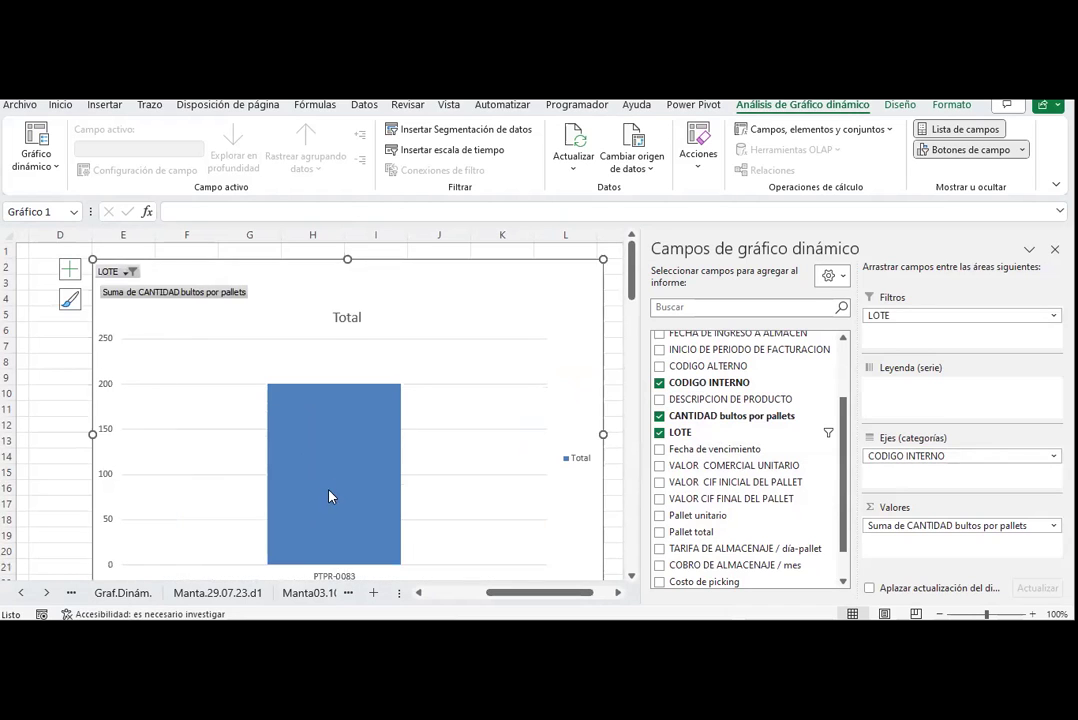
scroll(330, 496, down, 2)
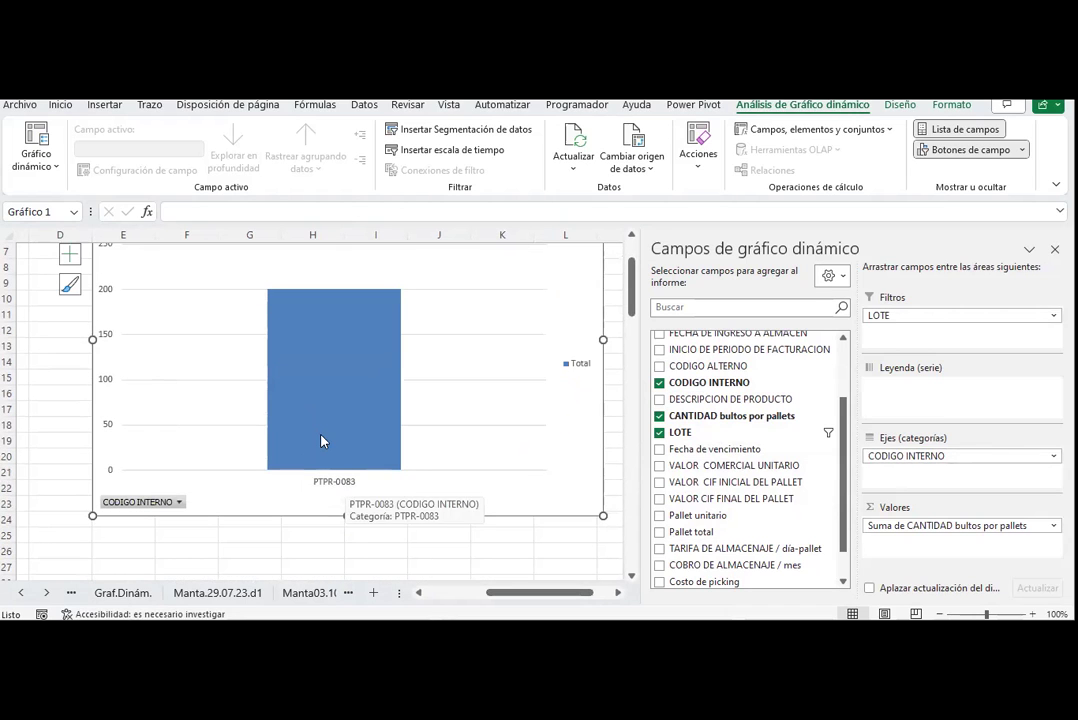
scroll(321, 441, up, 2)
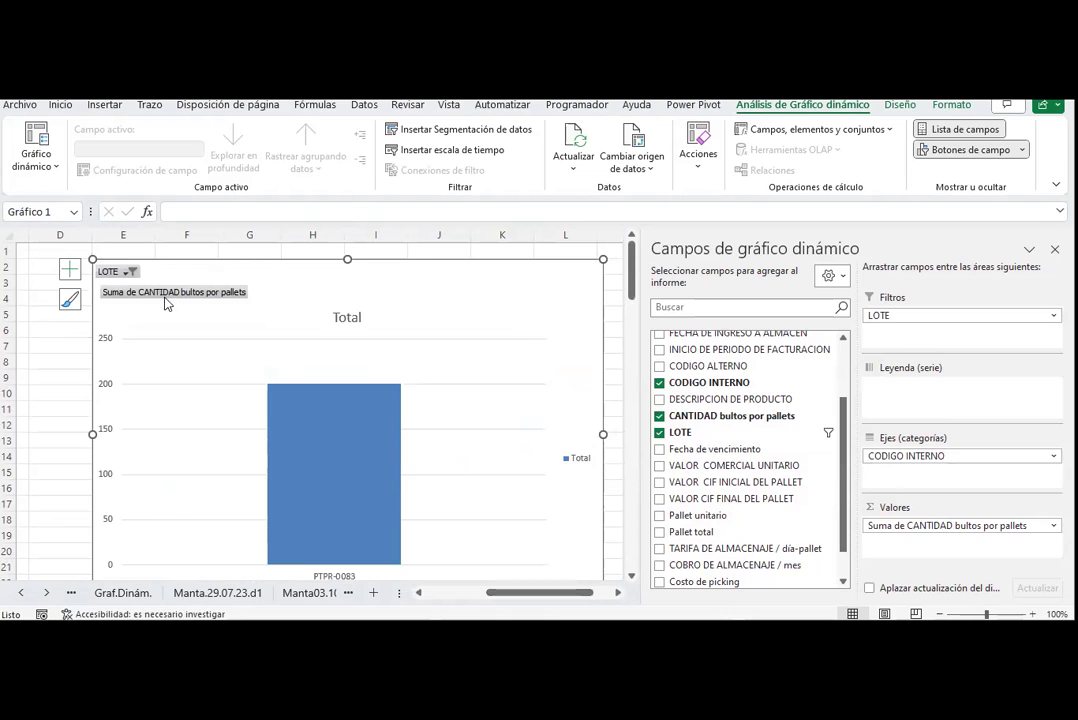
- Reset the LOTE filter to (Todas) so every lot is plotted
click(127, 271)
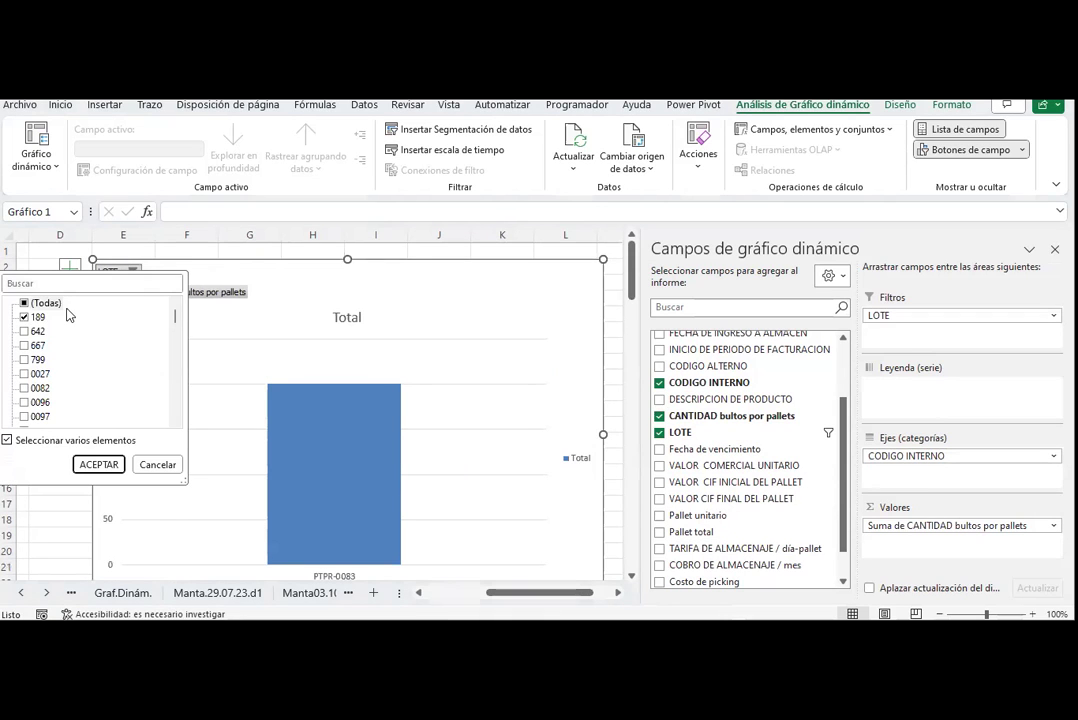
click(31, 306)
click(25, 304)
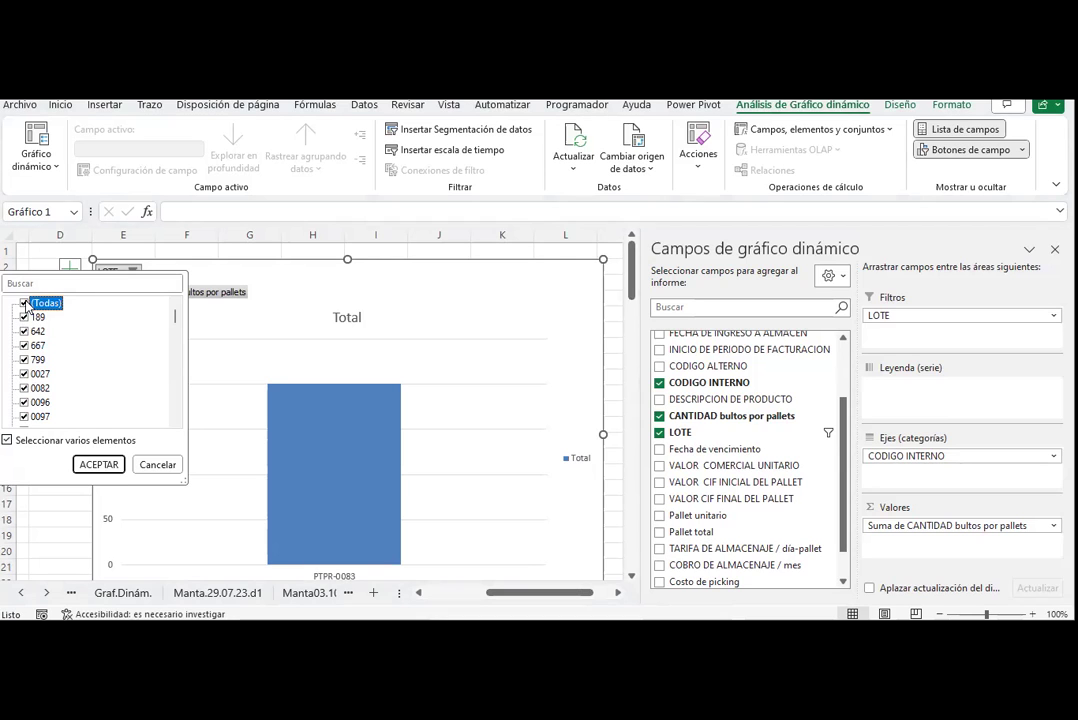
click(98, 464)
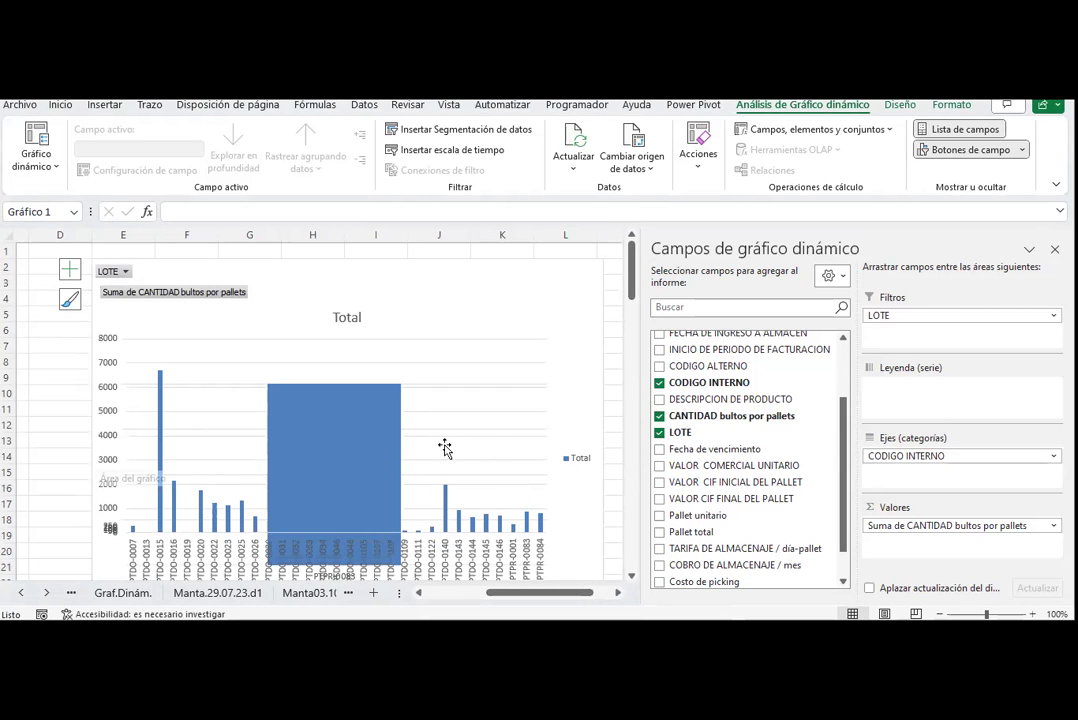
- Move the Manta03.10.23.d2 sheet ahead of Hoja3 and bring up the Gráfico dinámico options
click(609, 374)
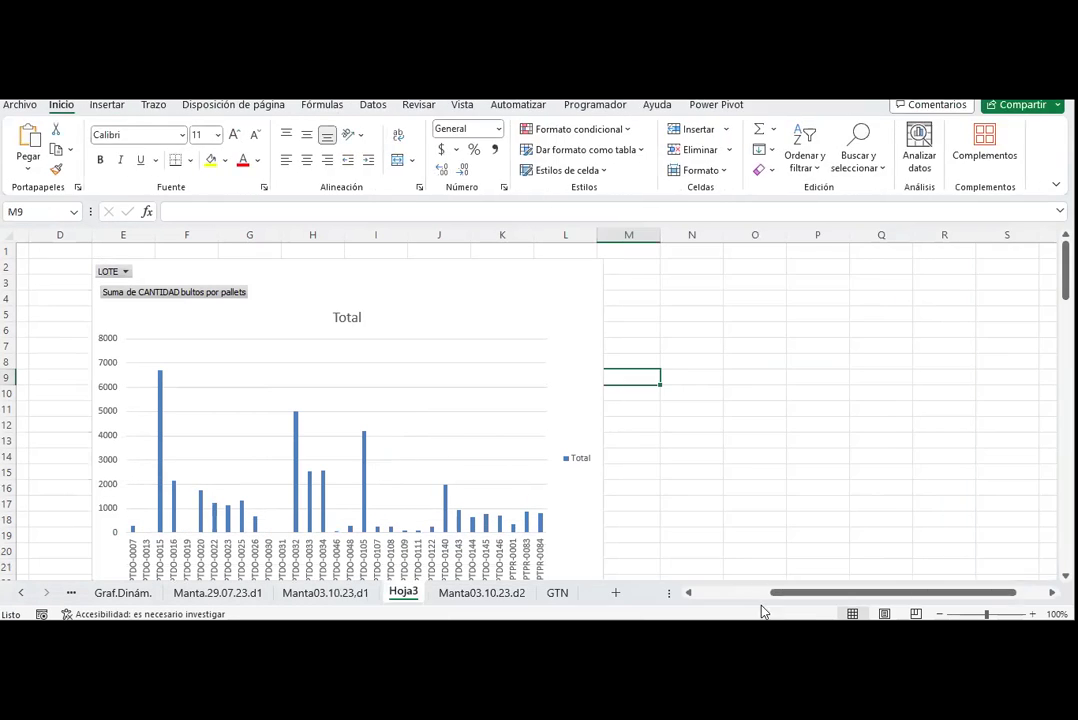
mouse_move(830, 621)
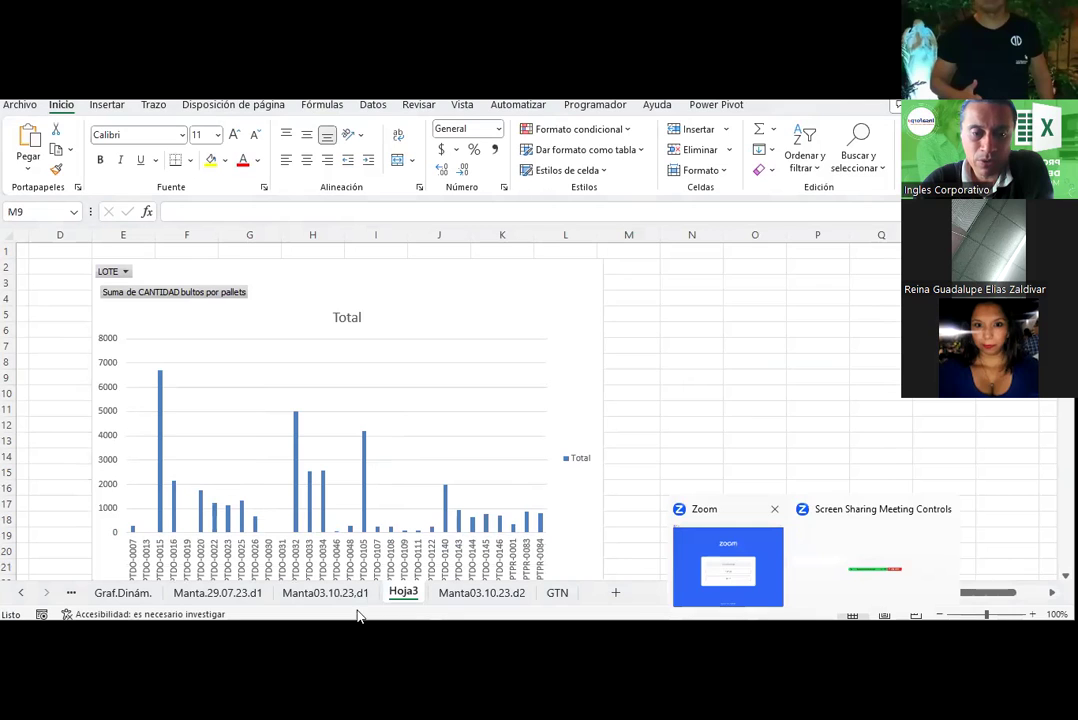
click(455, 591)
drag(455, 591, 398, 590)
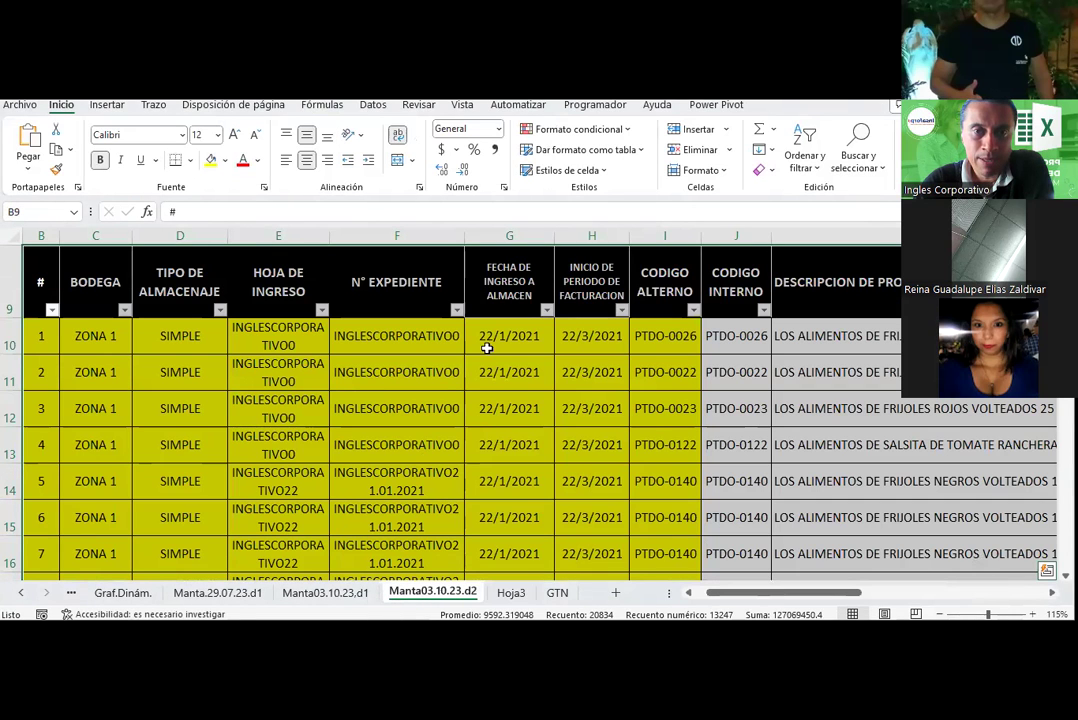
click(107, 104)
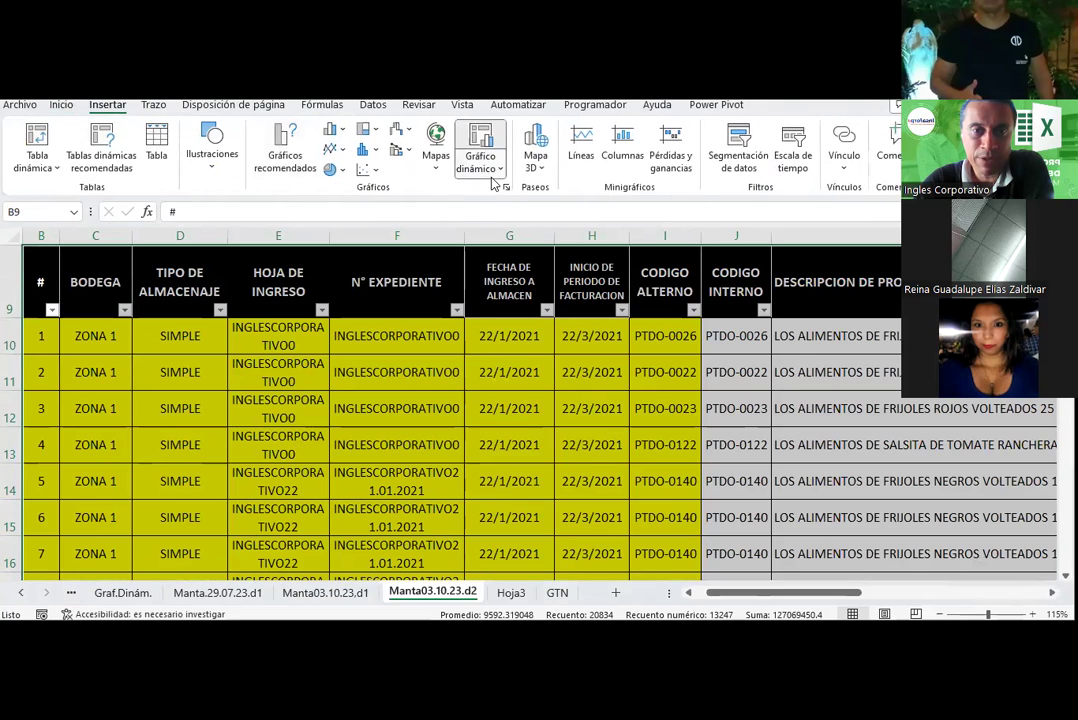
click(495, 172)
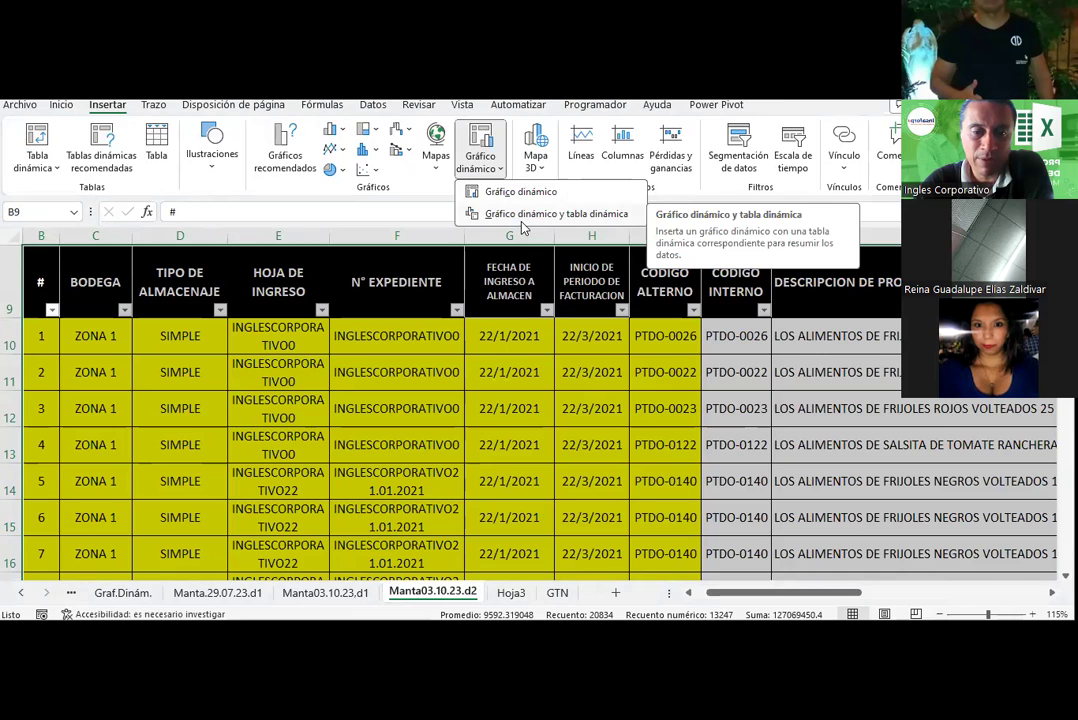
- Select the Manta03.10.23.d1 sales table from header row A4:J4 down to the last row
key(Escape)
click(323, 596)
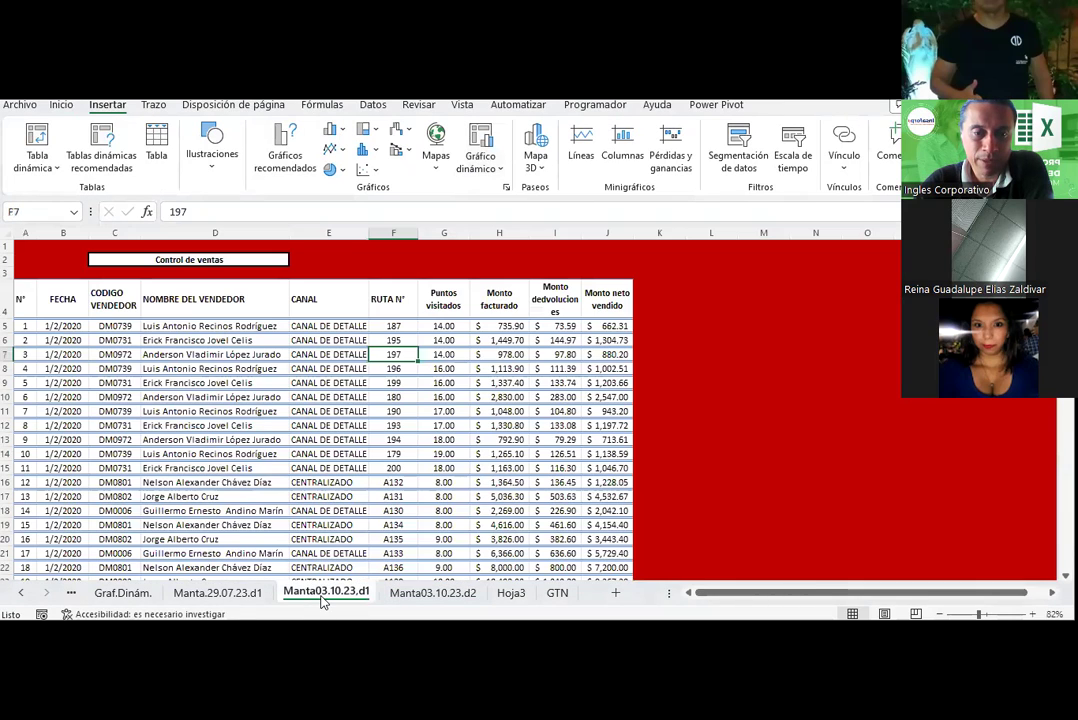
click(265, 437)
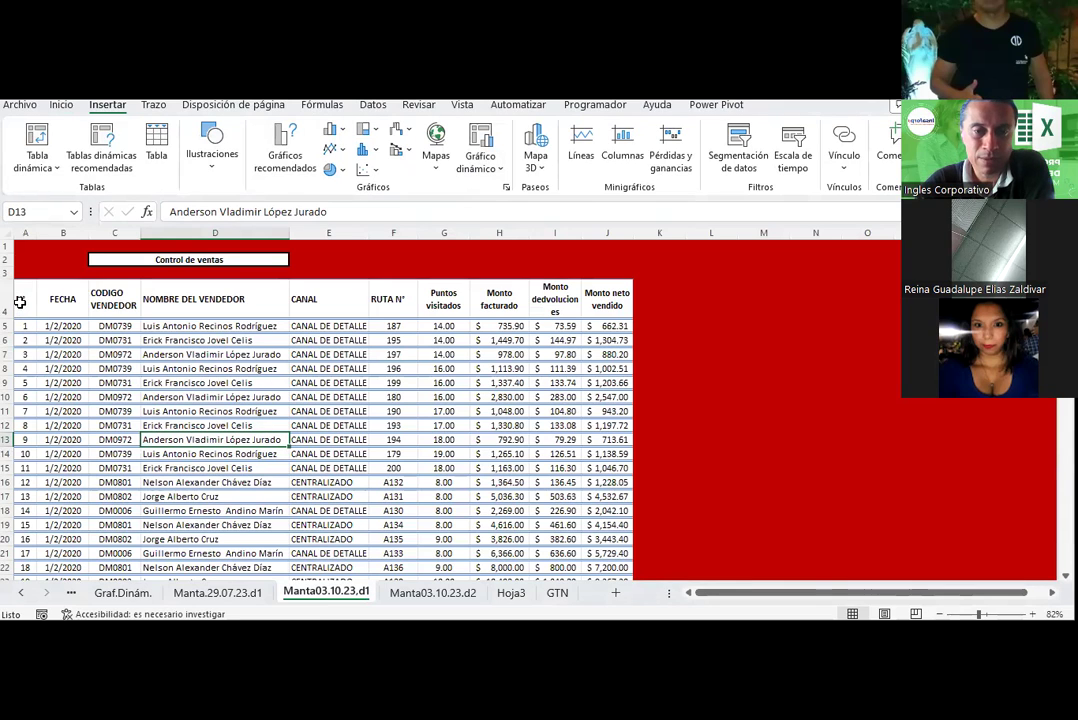
drag(19, 301, 187, 294)
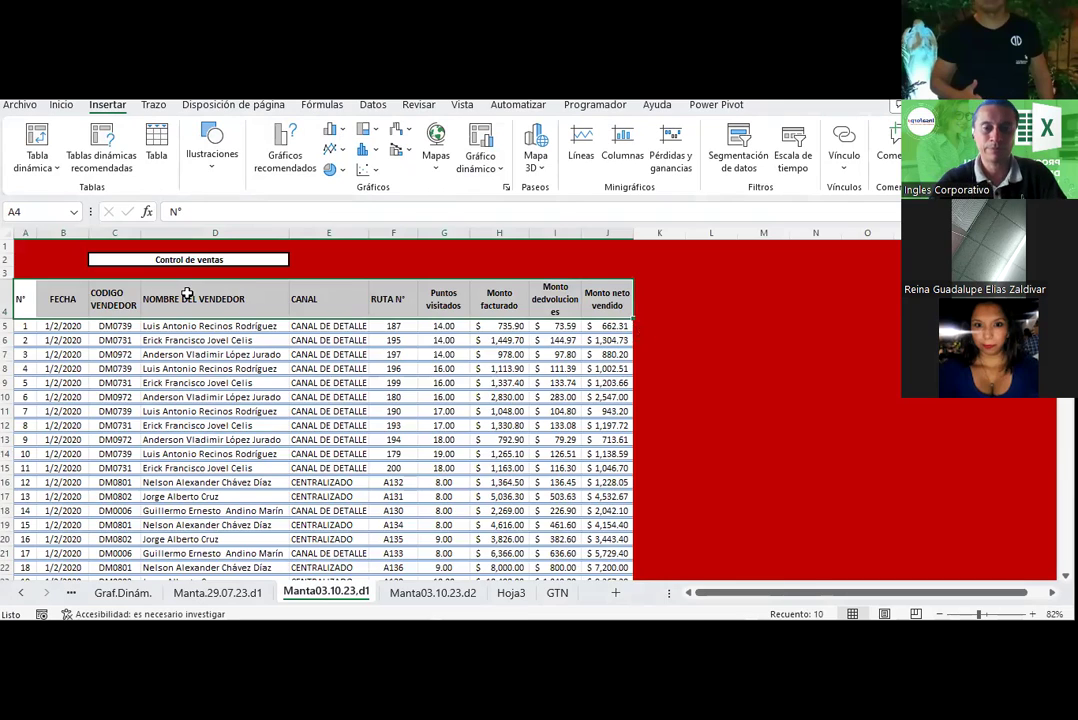
key(ctrl+shift+Down)
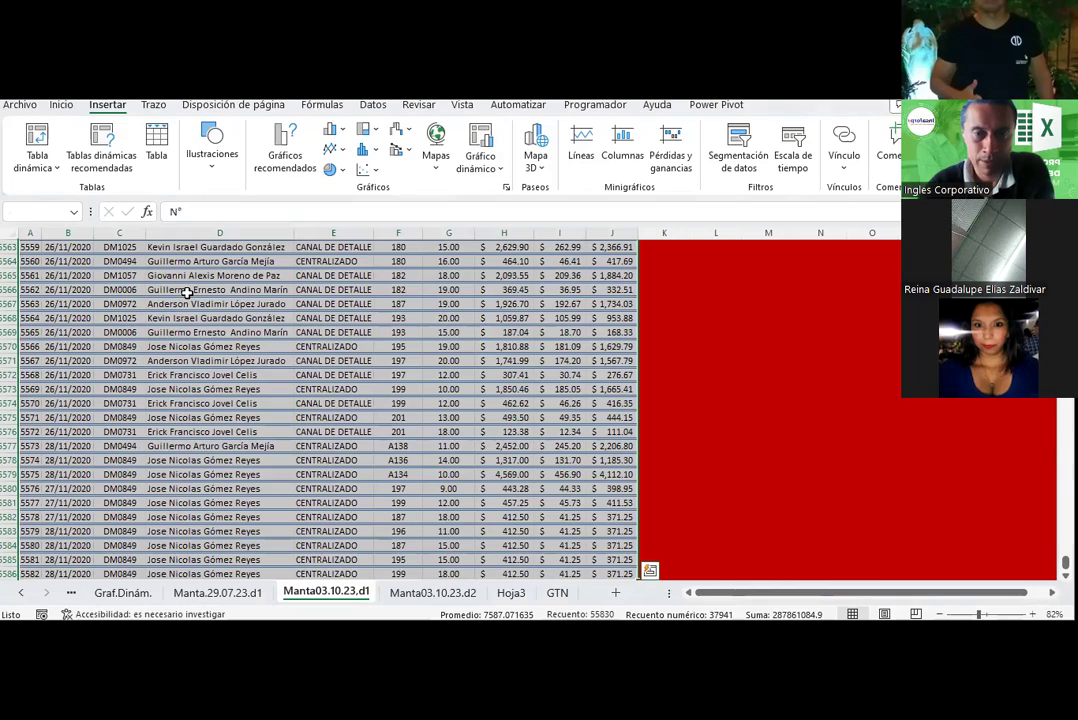
- Insert a pivot chart with pivot table from that range on a new sheet
scroll(295, 427, up, 15)
scroll(295, 427, up, 15)
scroll(295, 427, up, 15)
scroll(295, 427, up, 15)
scroll(295, 427, up, 12)
scroll(295, 427, up, 10)
scroll(295, 427, up, 8)
click(483, 170)
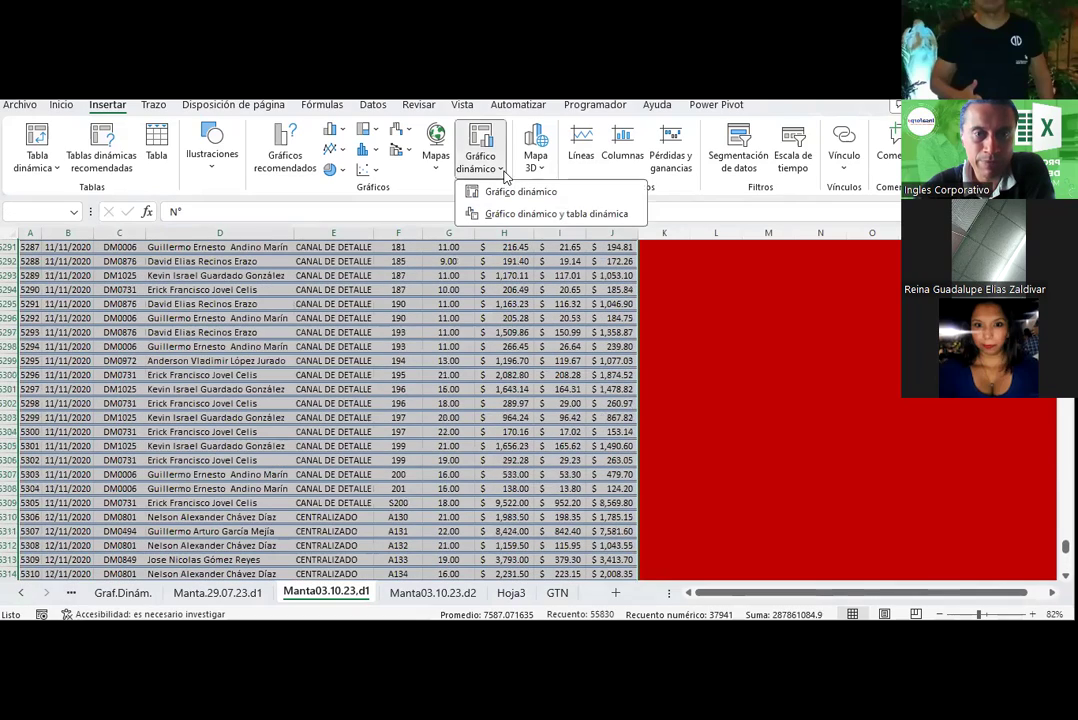
click(532, 215)
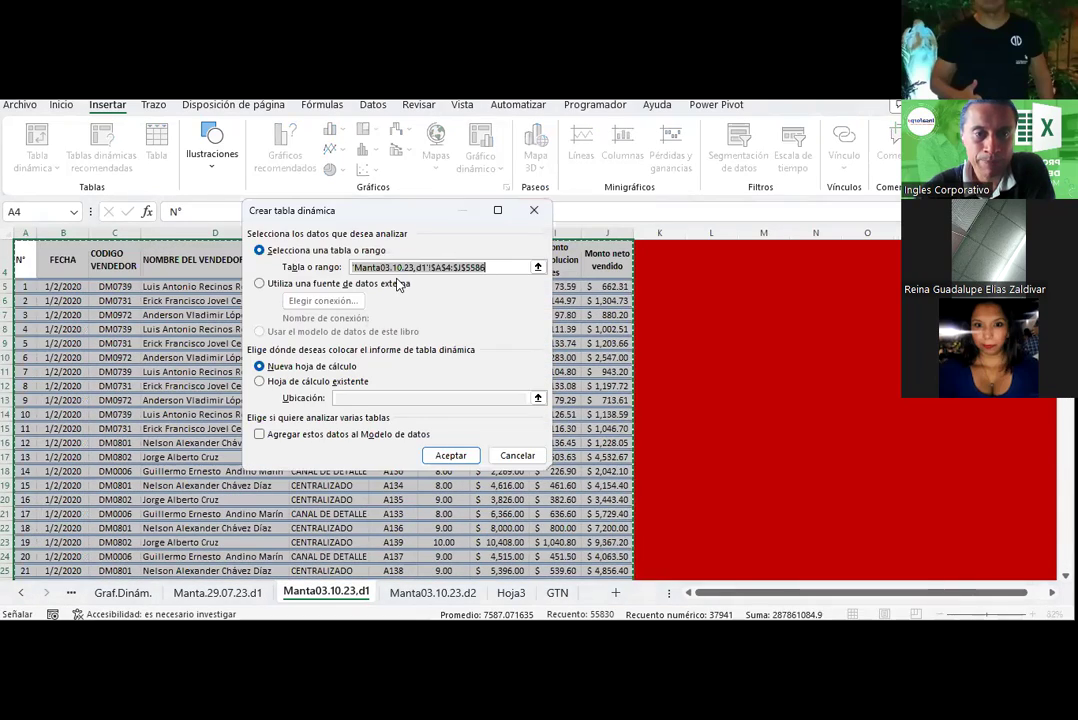
click(441, 458)
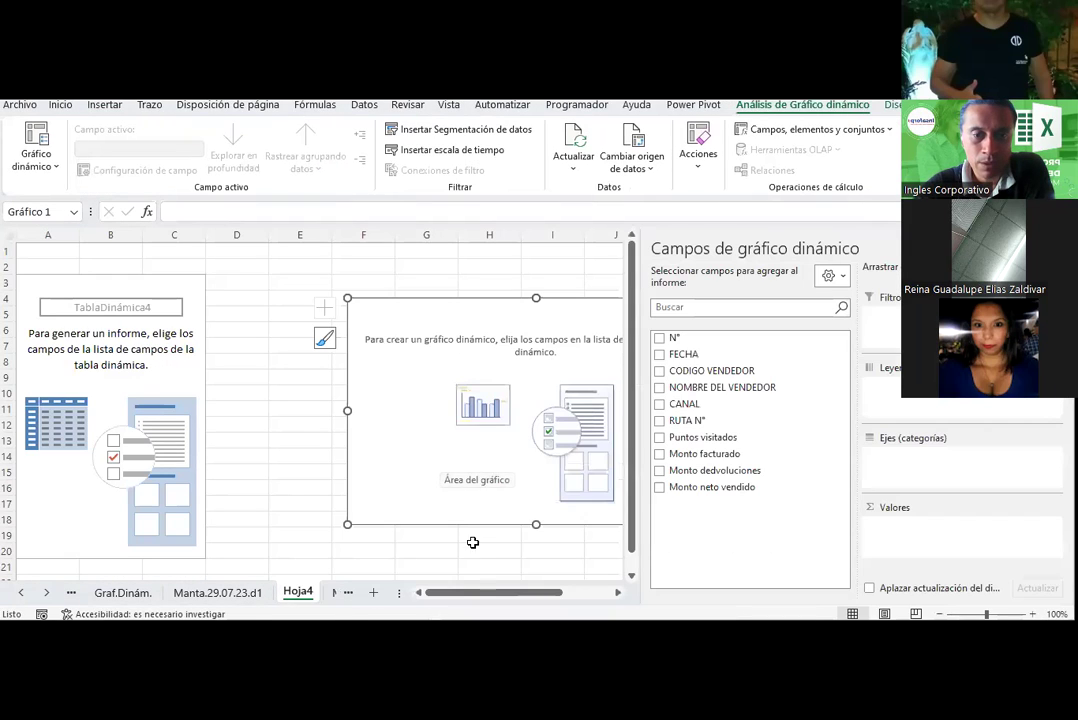
- Put CANAL on the axis and sum Monto facturado, Monto dedvoluciones and Monto neto vendido
mouse_move(462, 598)
mouse_down()
mouse_move(522, 596)
mouse_move(503, 597)
mouse_up()
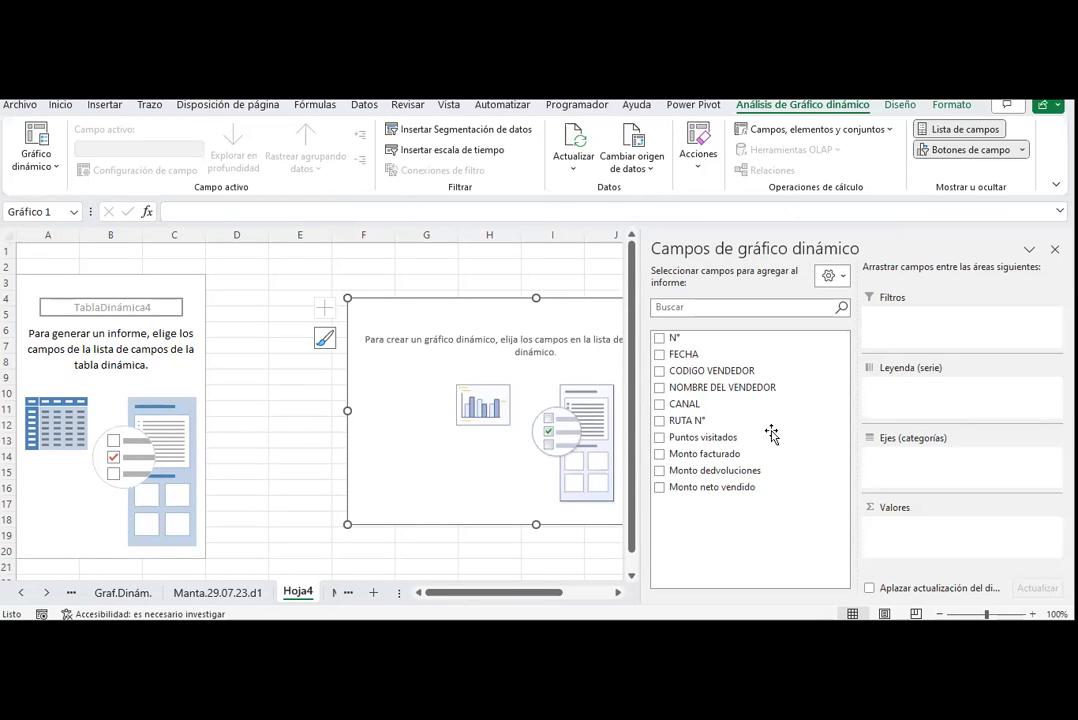
drag(553, 591, 594, 593)
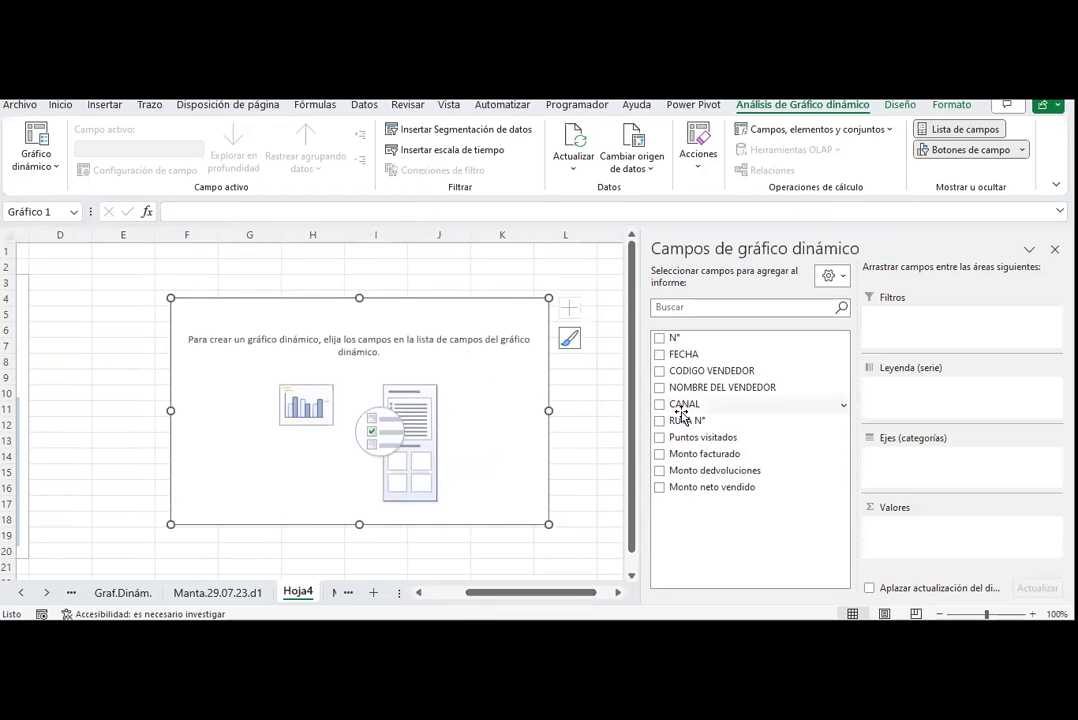
mouse_move(683, 410)
mouse_down()
mouse_move(897, 457)
mouse_move(899, 472)
mouse_up()
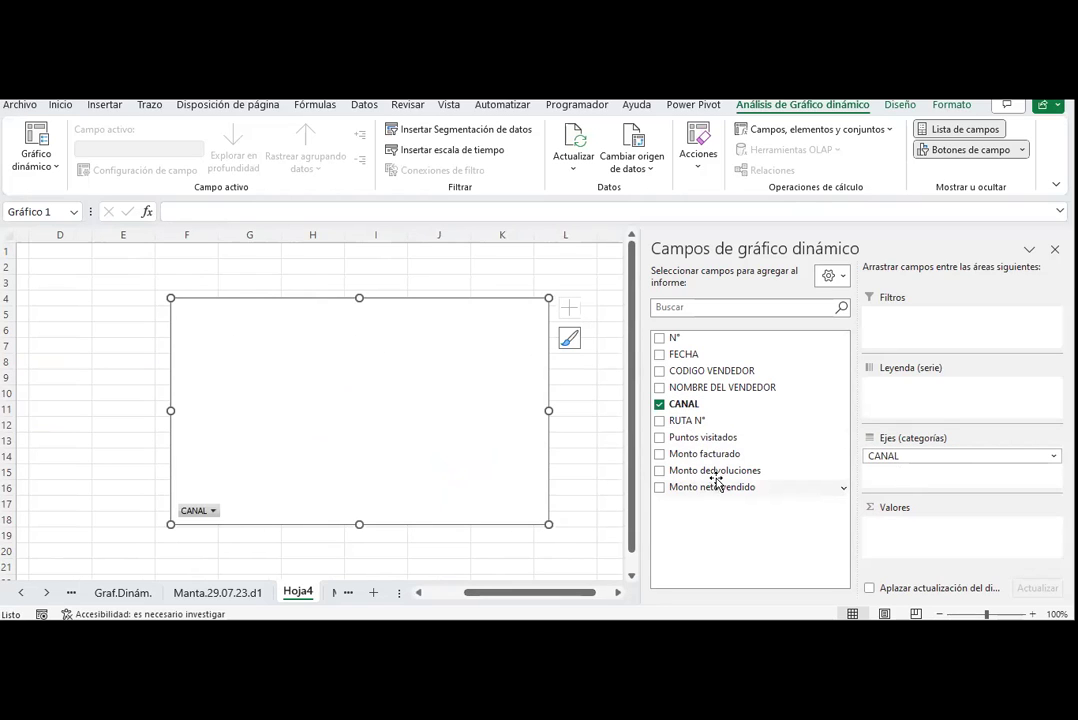
drag(714, 463, 920, 532)
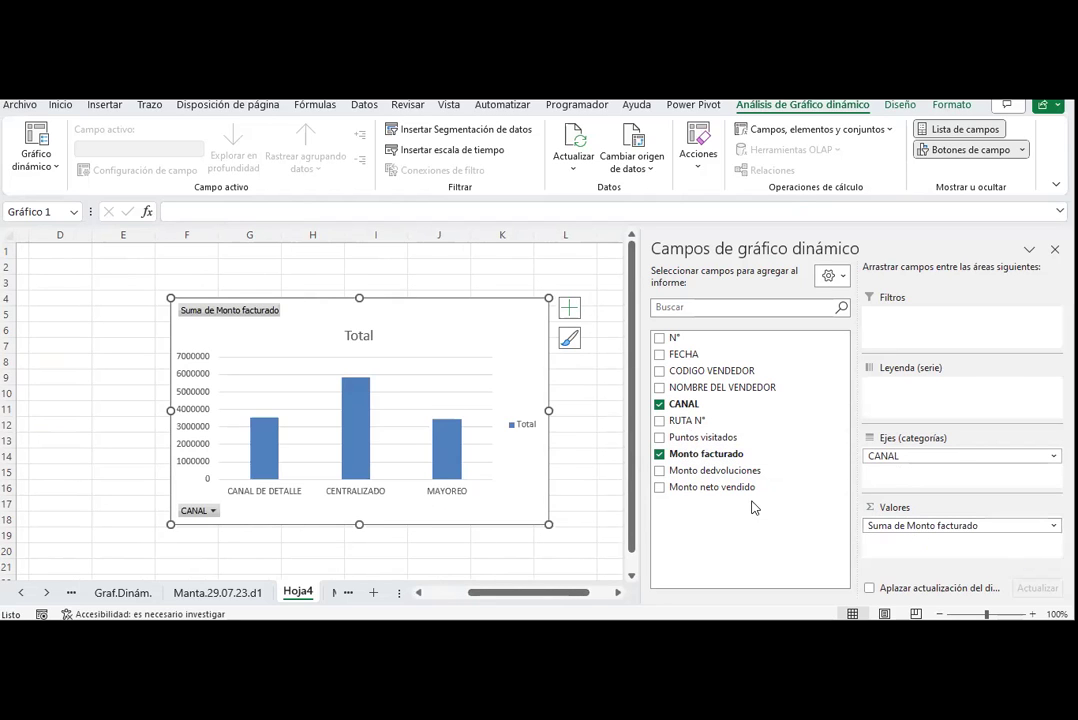
drag(727, 473, 922, 547)
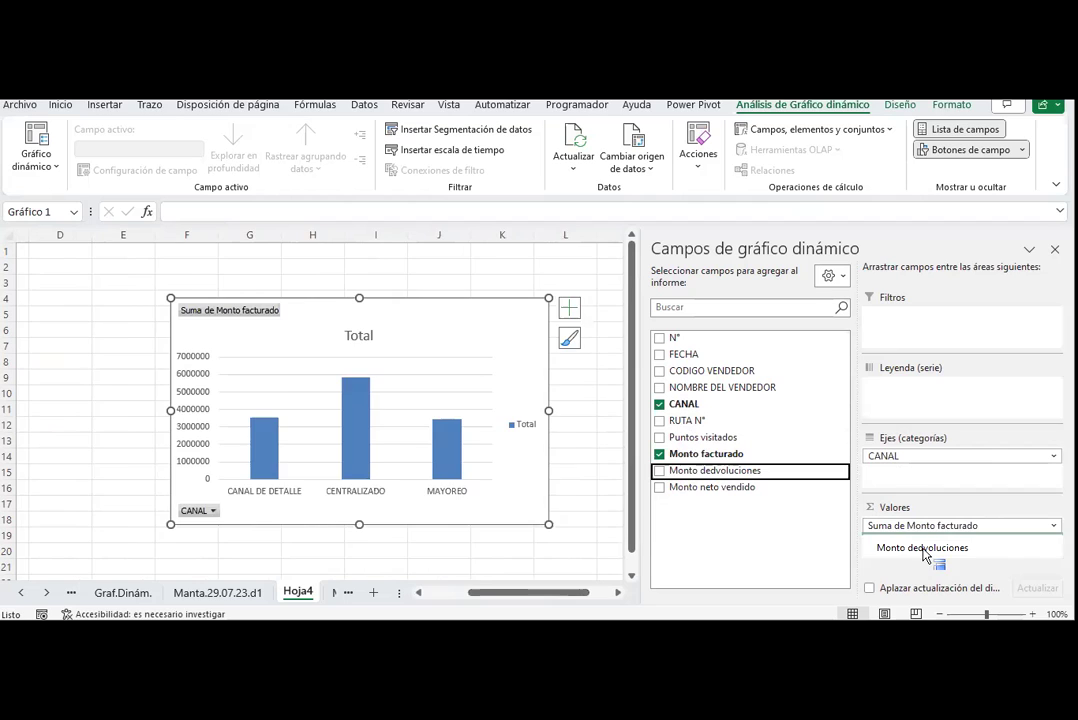
drag(715, 488, 915, 556)
drag(563, 598, 599, 599)
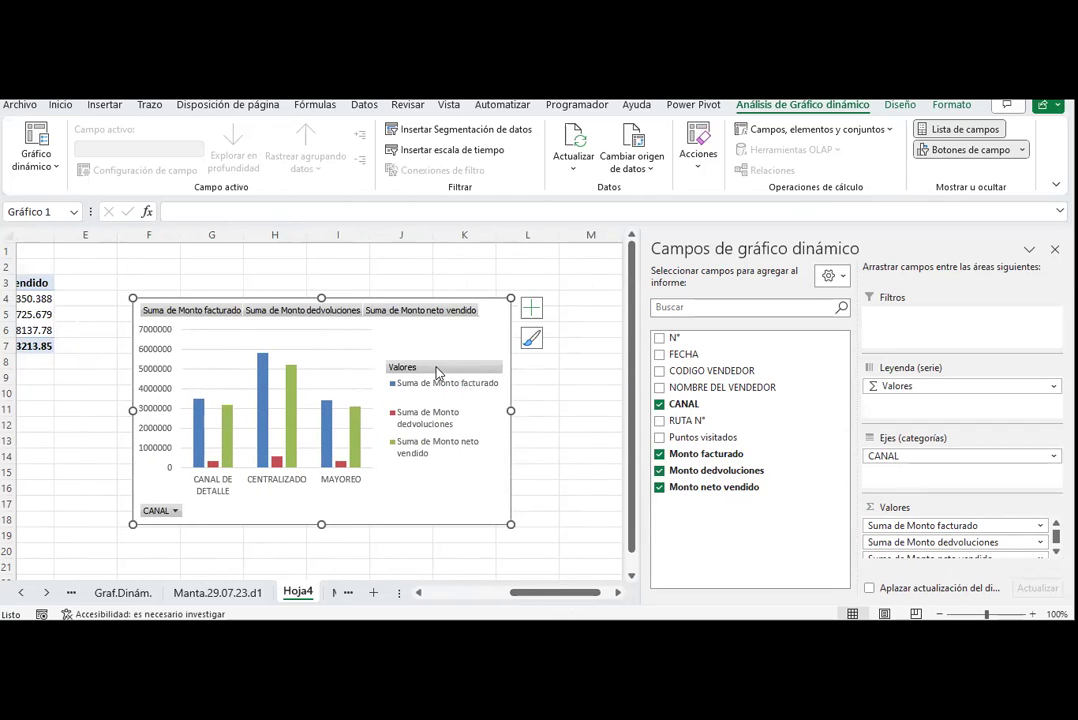
drag(443, 370, 404, 436)
- Review the chart's CANAL filter items without changes, then reselect the pivot chart
click(177, 513)
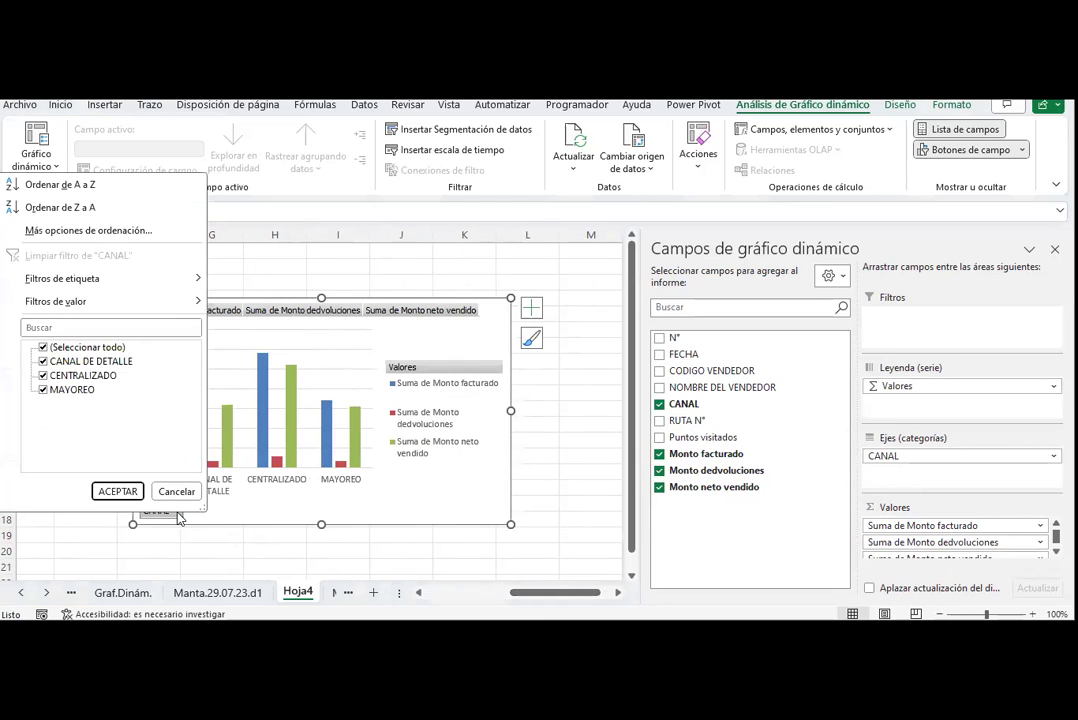
click(118, 489)
click(458, 396)
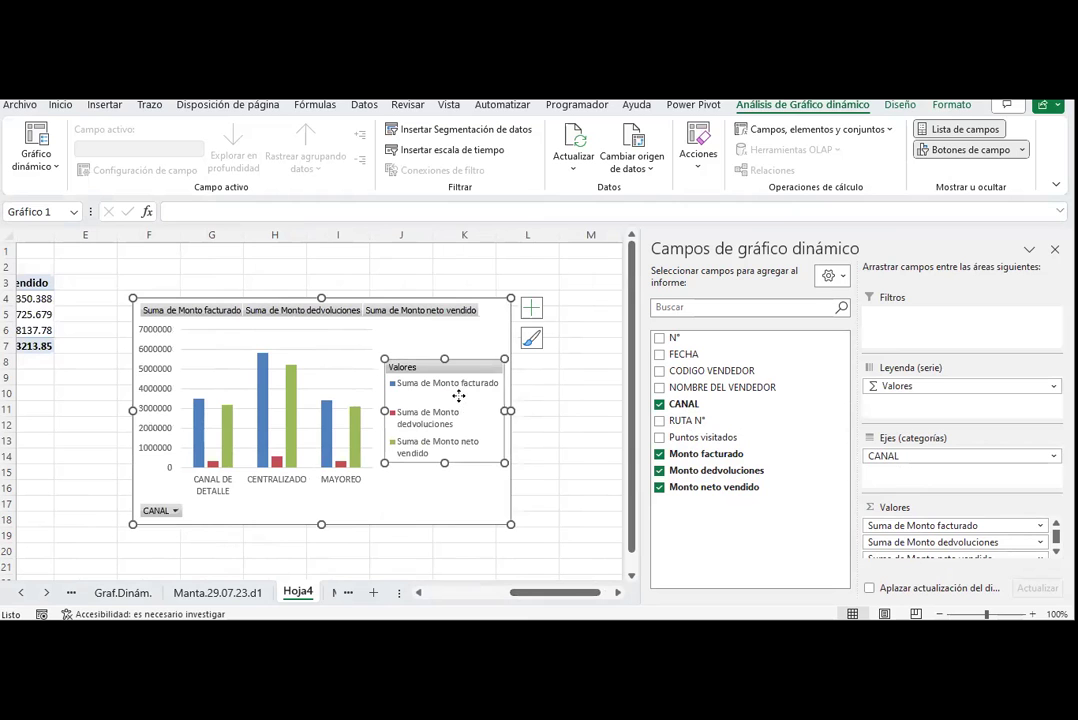
click(597, 437)
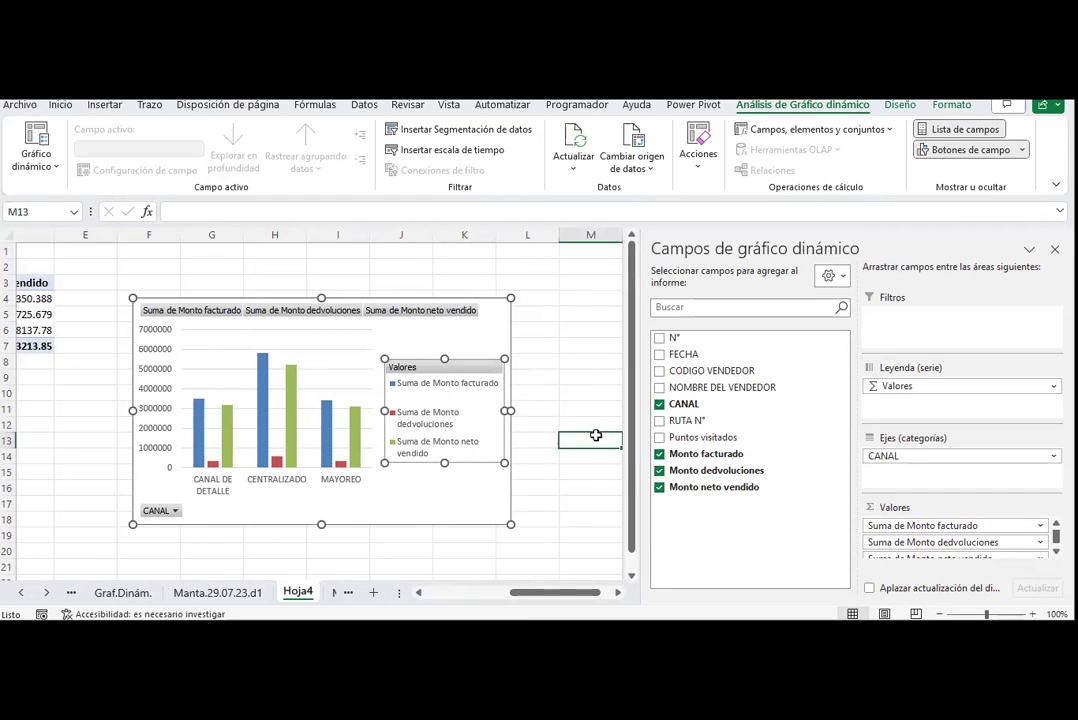
click(420, 486)
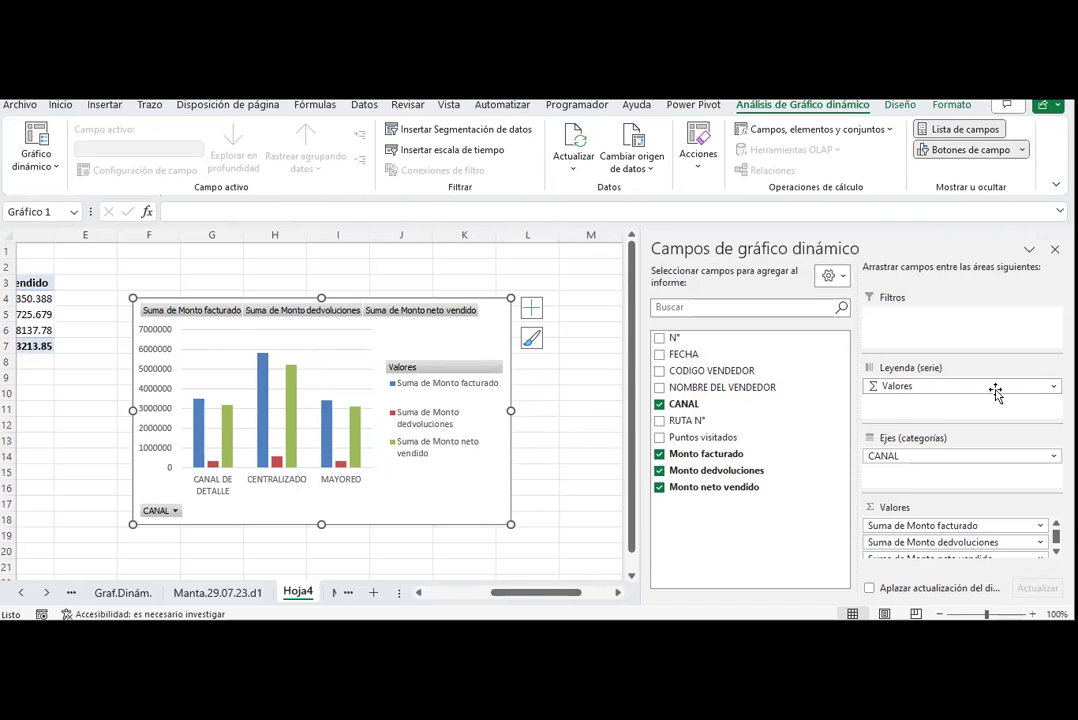
- Rebuild Valores with Monto facturado, Monto dedvoluciones and Monto neto vendido
click(1053, 386)
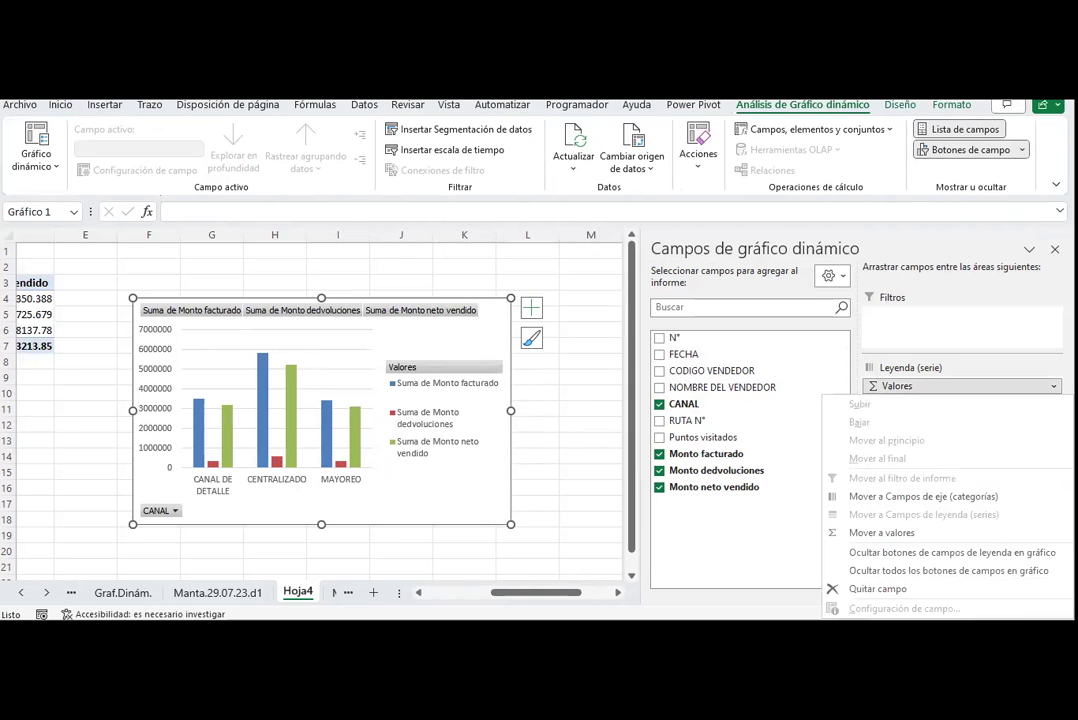
click(900, 589)
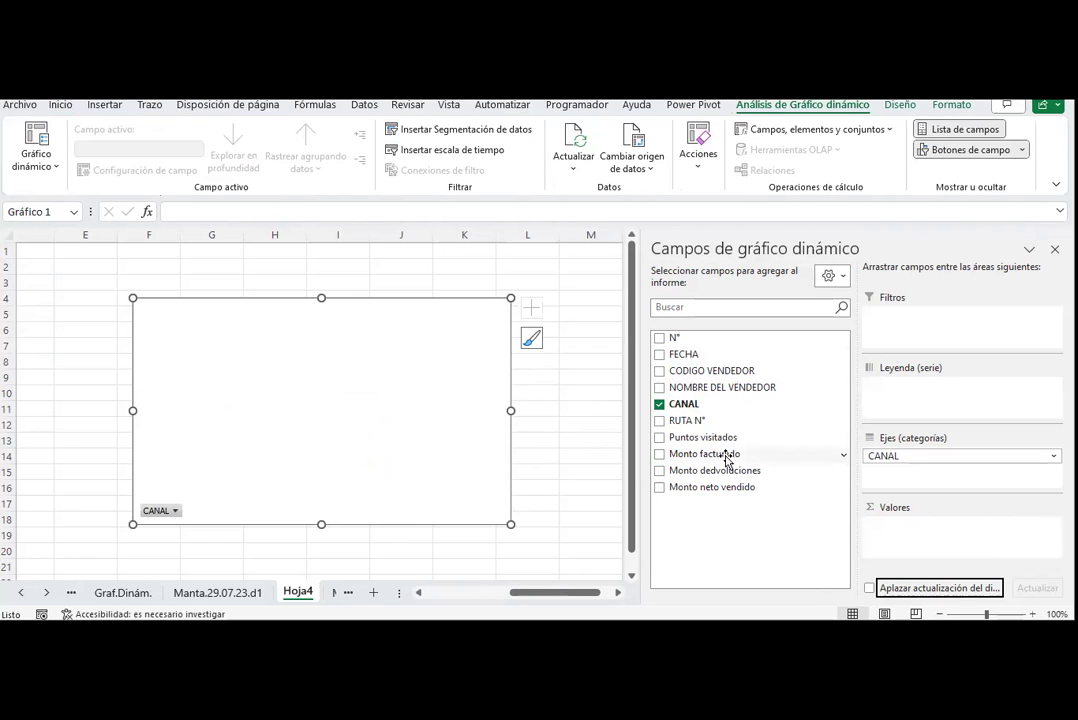
drag(712, 455, 875, 525)
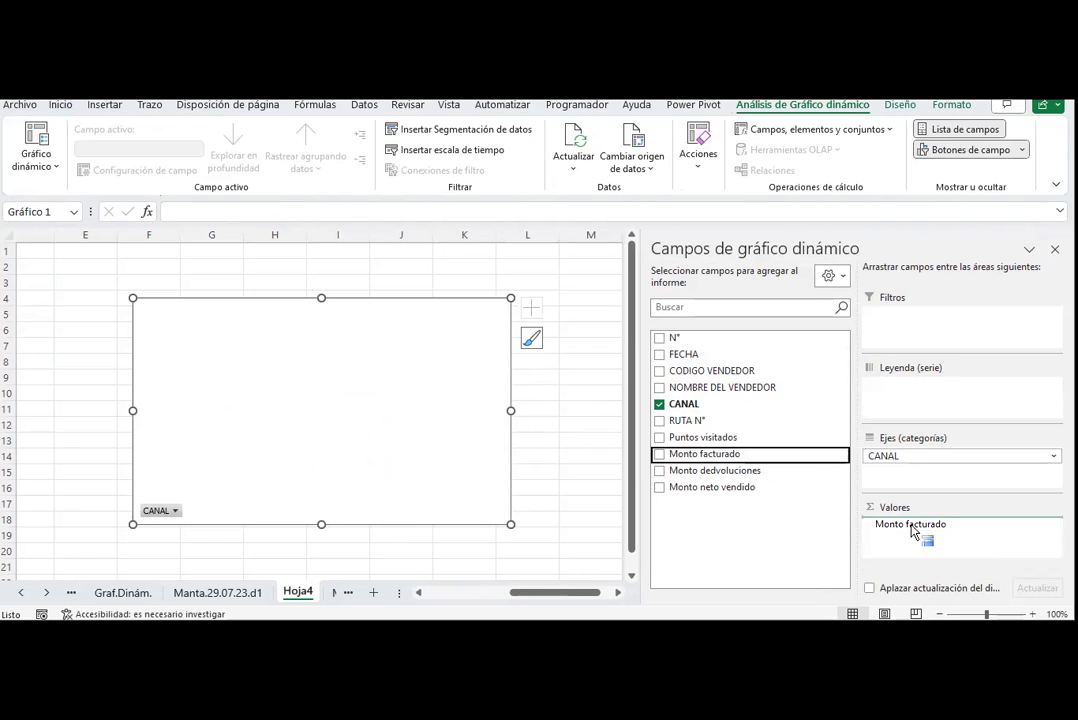
drag(730, 478, 868, 540)
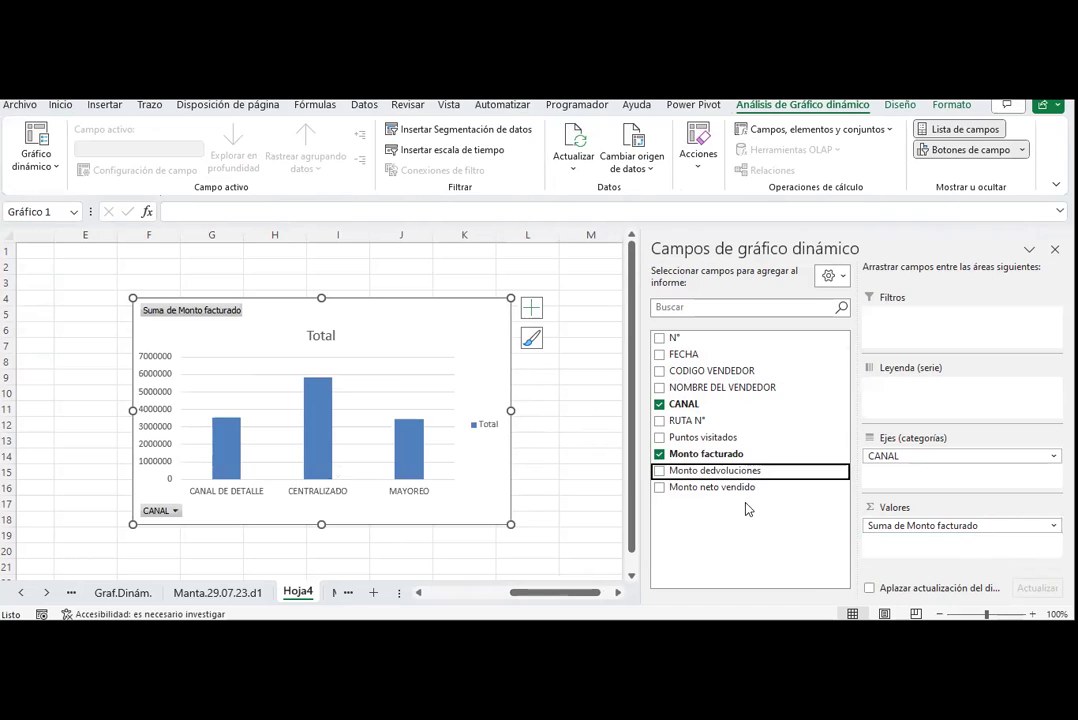
drag(727, 490, 913, 566)
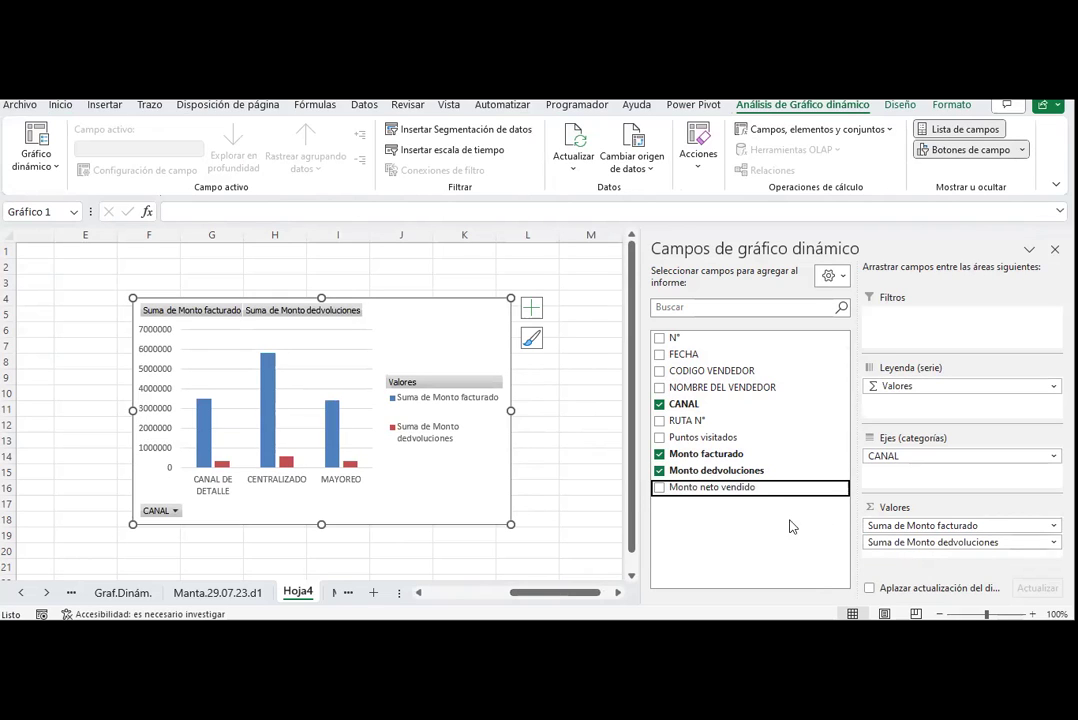
mouse_move(746, 487)
mouse_down()
mouse_move(971, 559)
mouse_move(955, 550)
mouse_up()
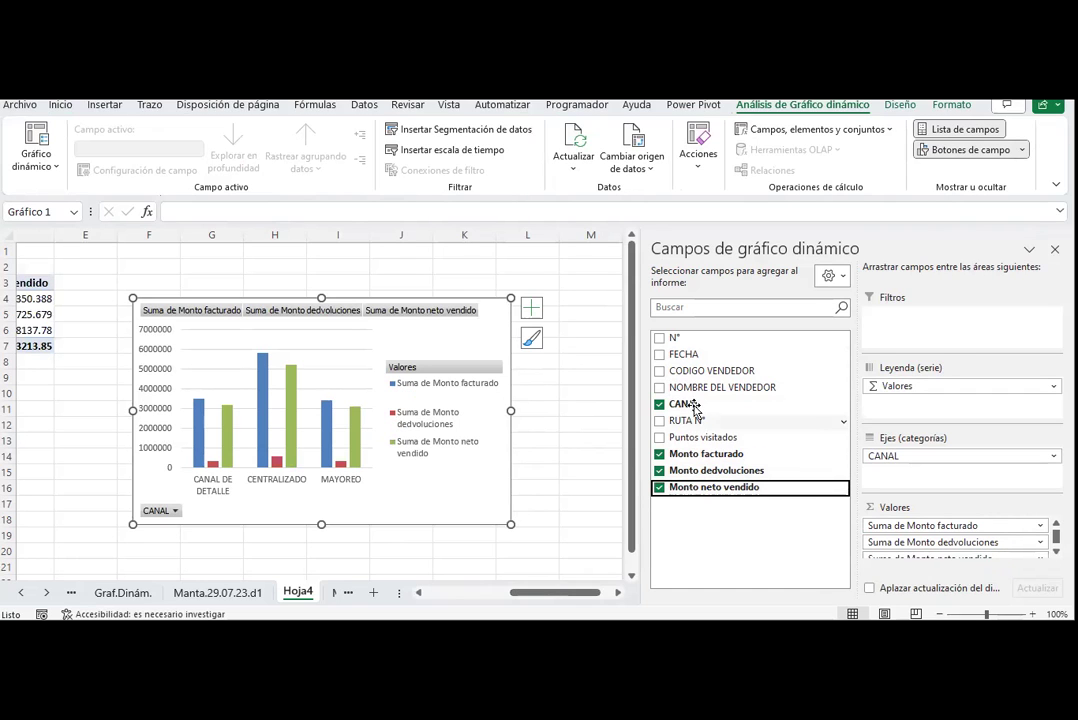
- Move FECHA into the Filtros area, then scroll back up to the pivot table
mouse_move(684, 354)
mouse_down()
mouse_move(952, 340)
mouse_move(925, 334)
mouse_up()
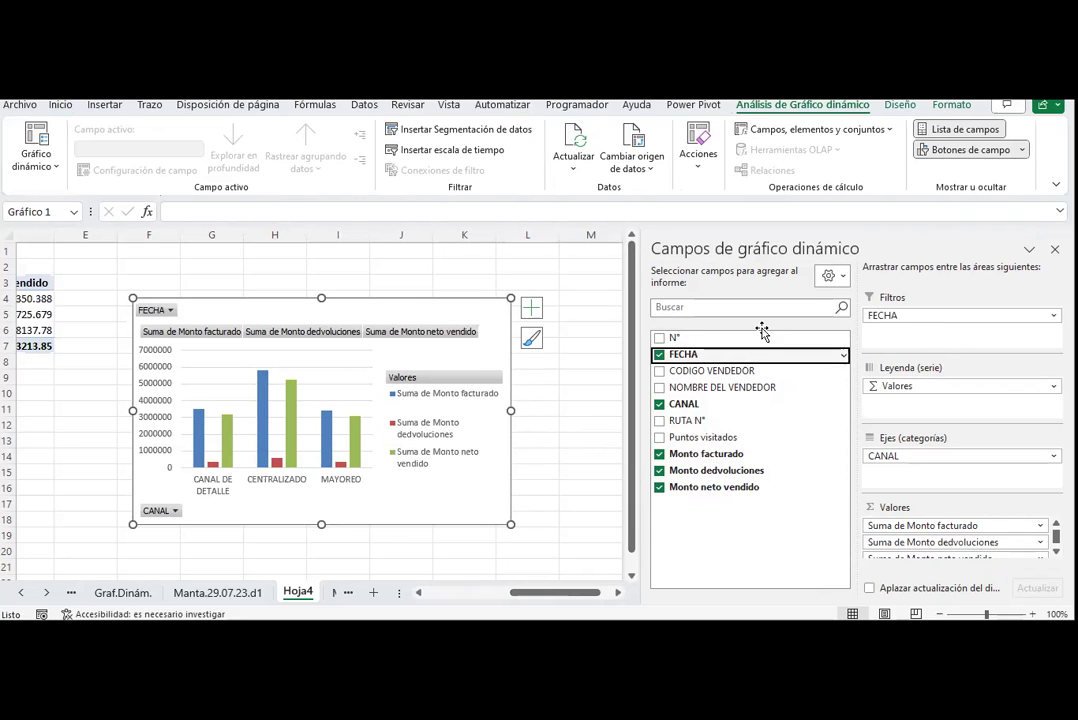
scroll(526, 515, down, 2)
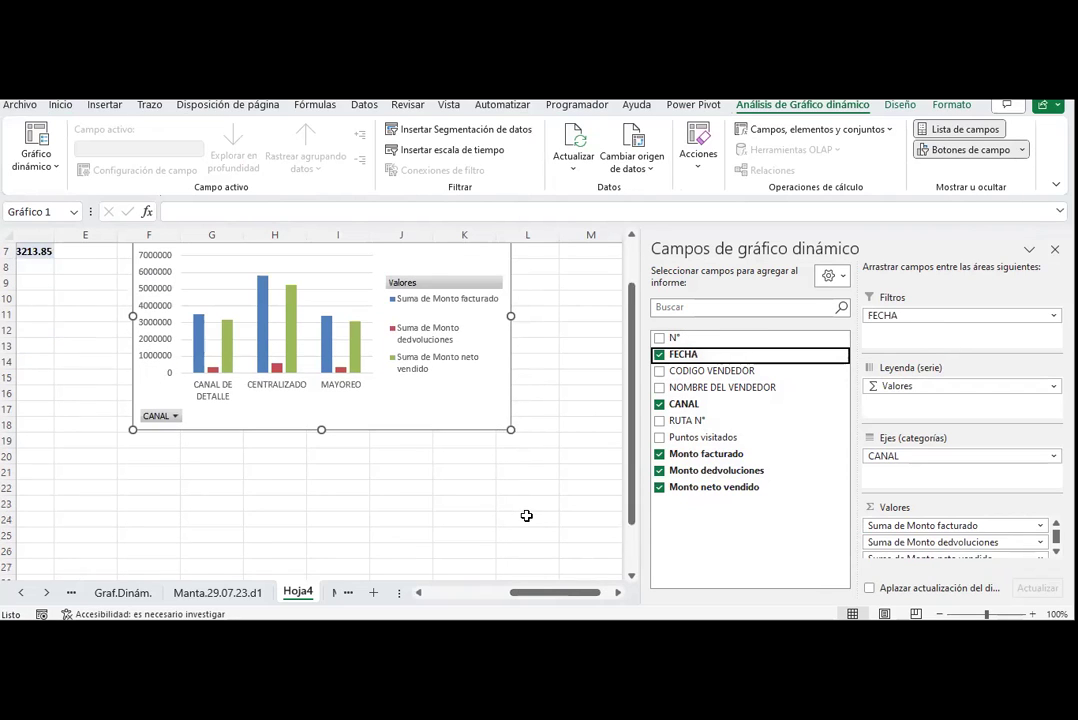
click(617, 592)
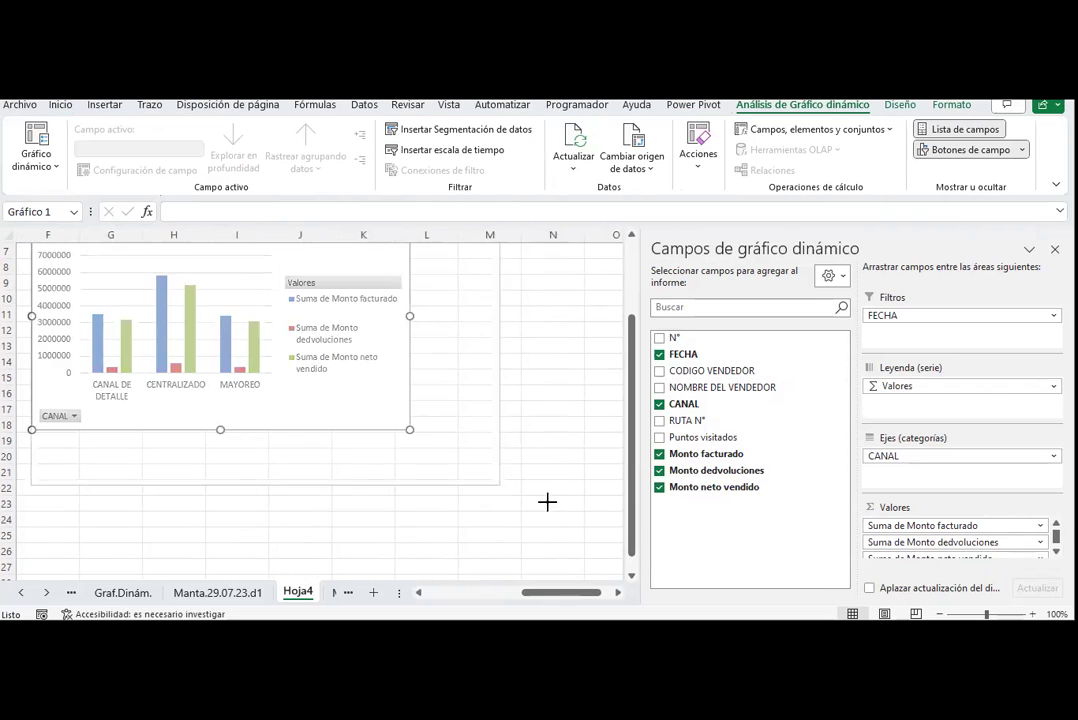
drag(577, 592, 486, 592)
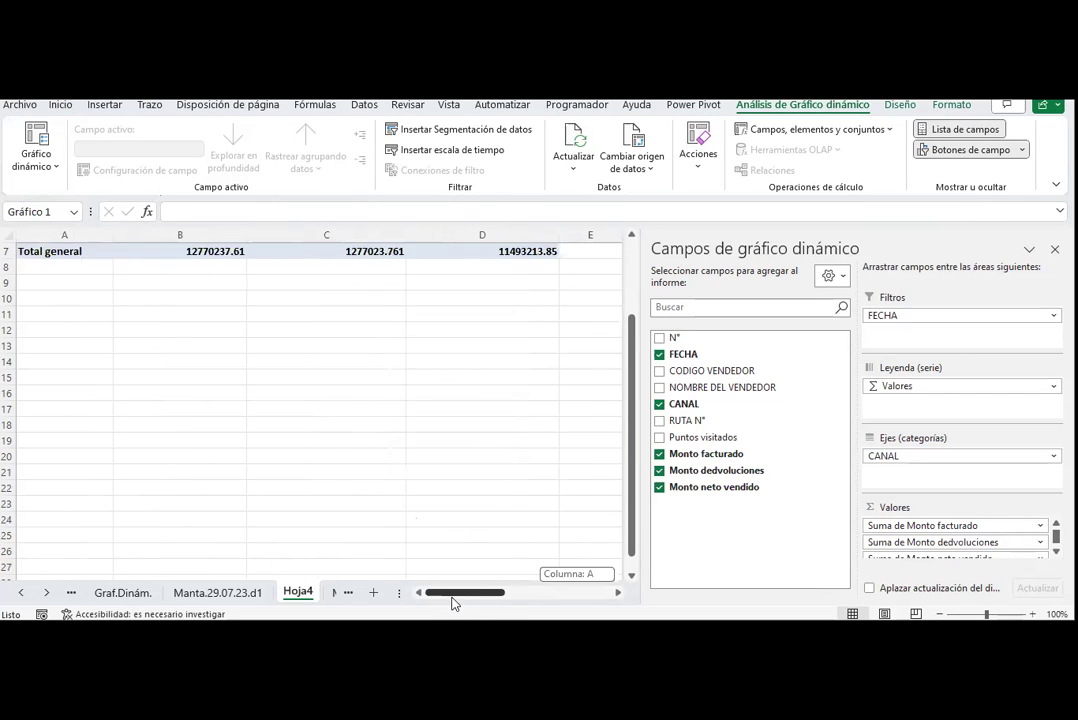
scroll(163, 378, up, 2)
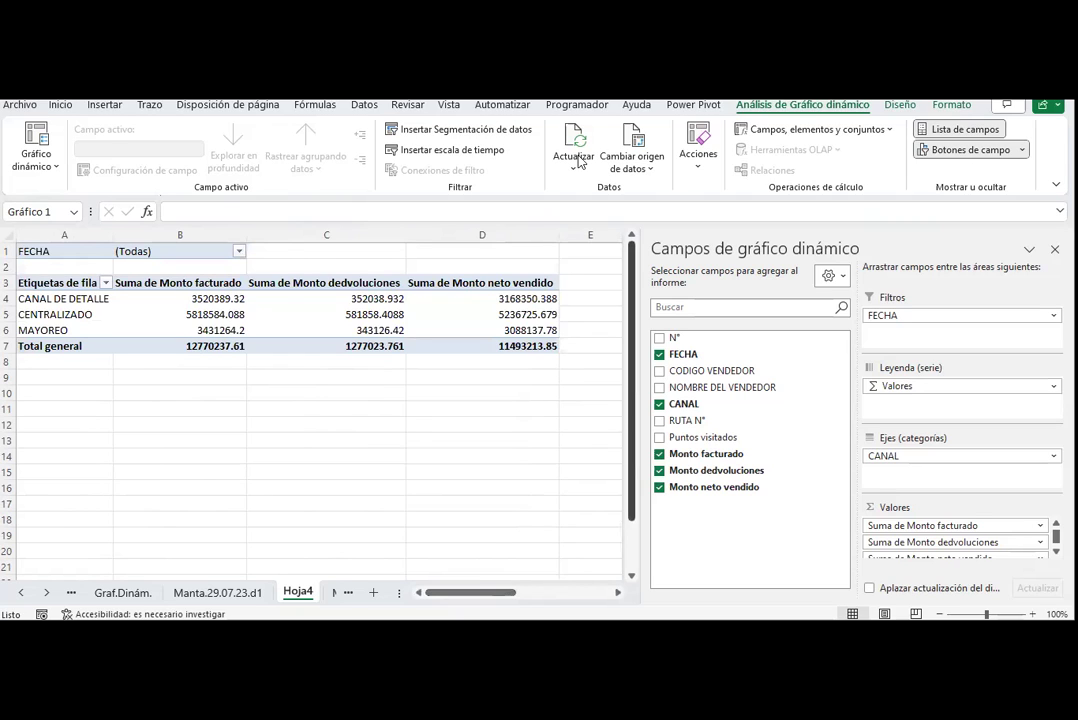
- Rename the B3, C3 and D3 value headers to Facturado, Devoluciones and Venta neta
click(213, 287)
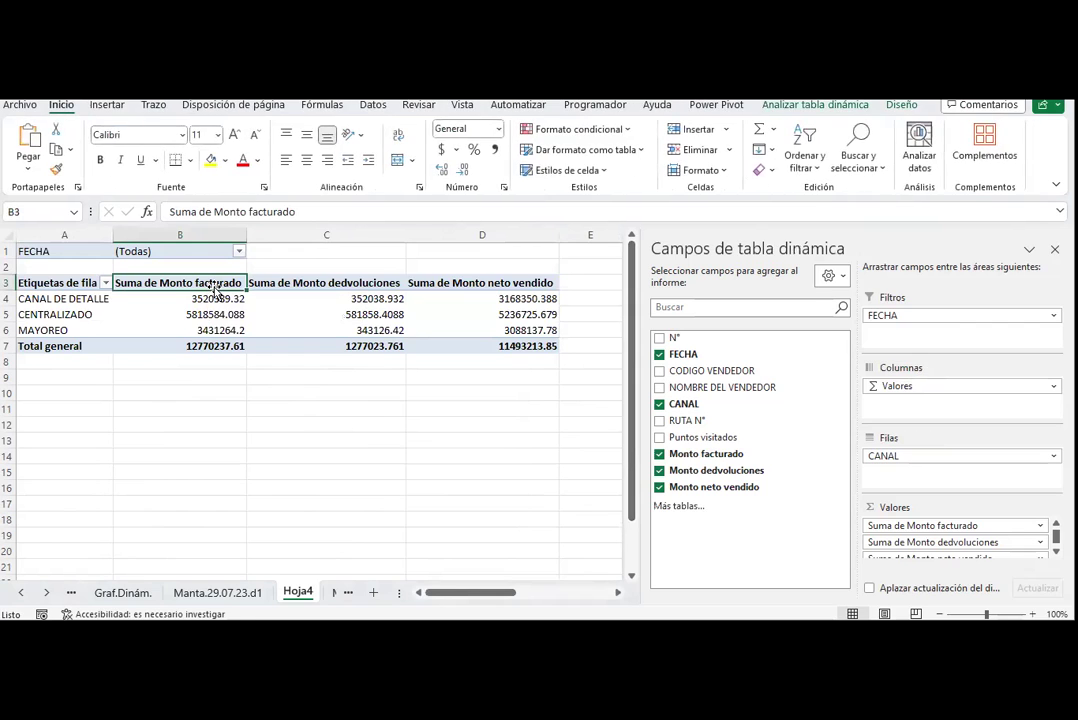
text(F)
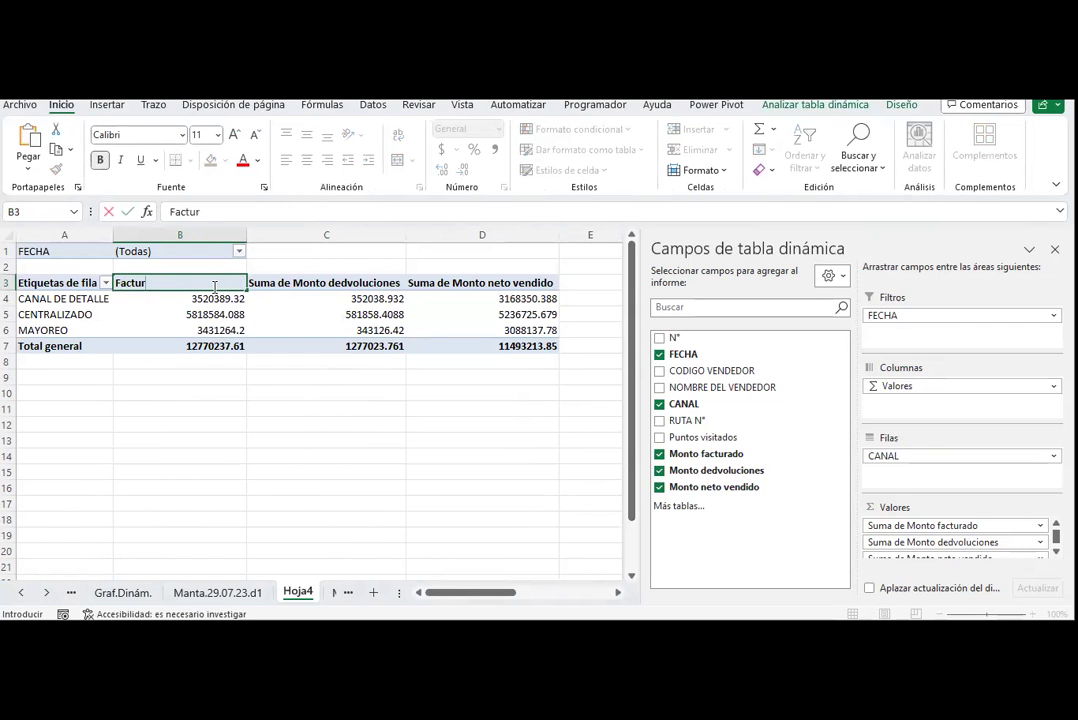
click(298, 277)
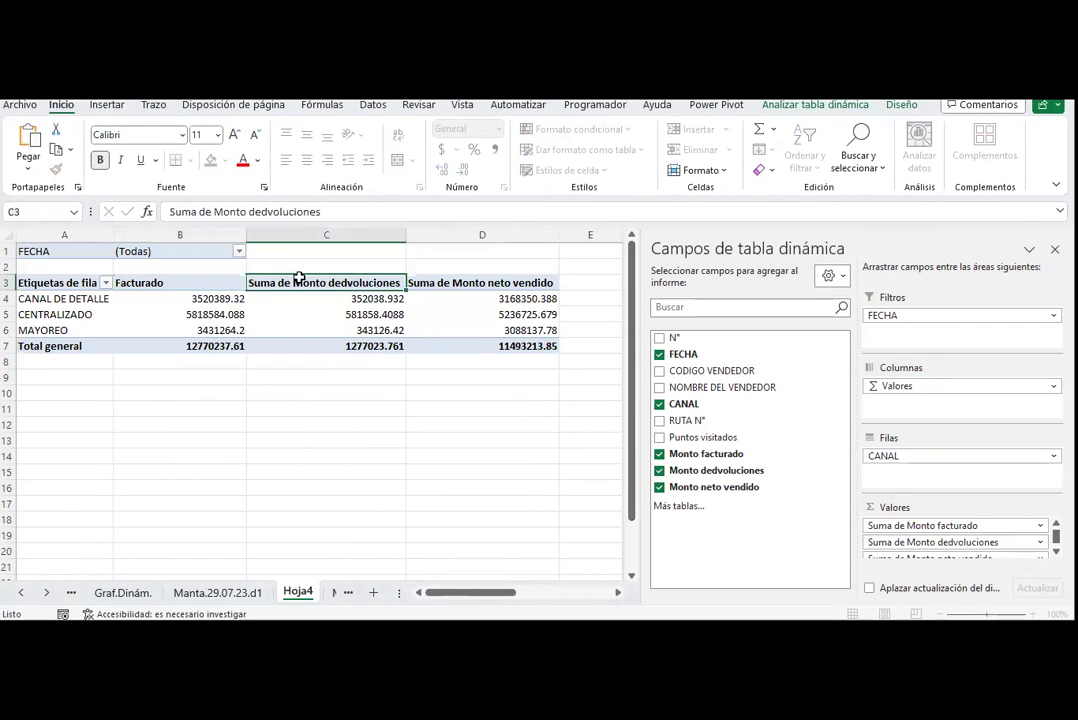
text(De)
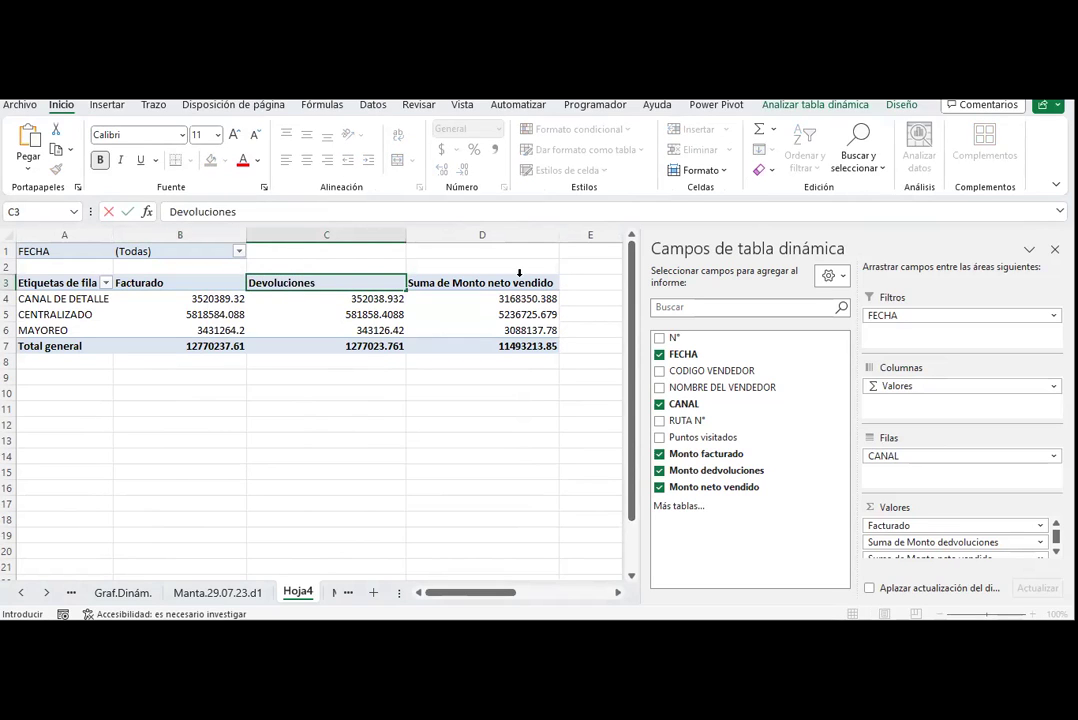
click(499, 284)
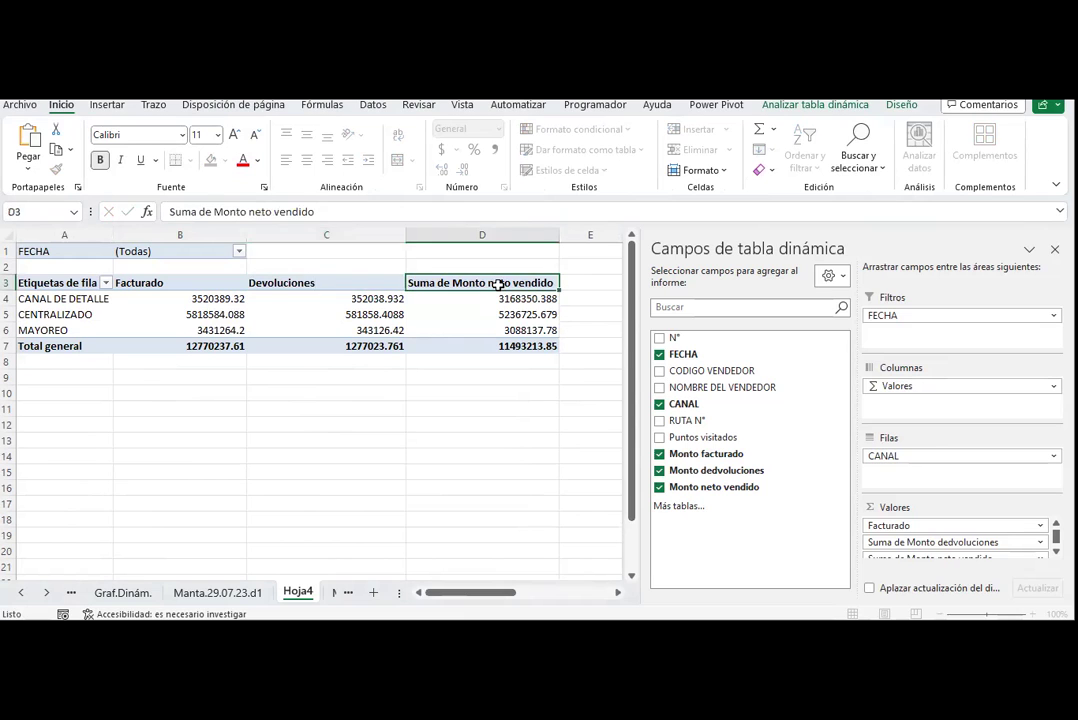
key(Delete)
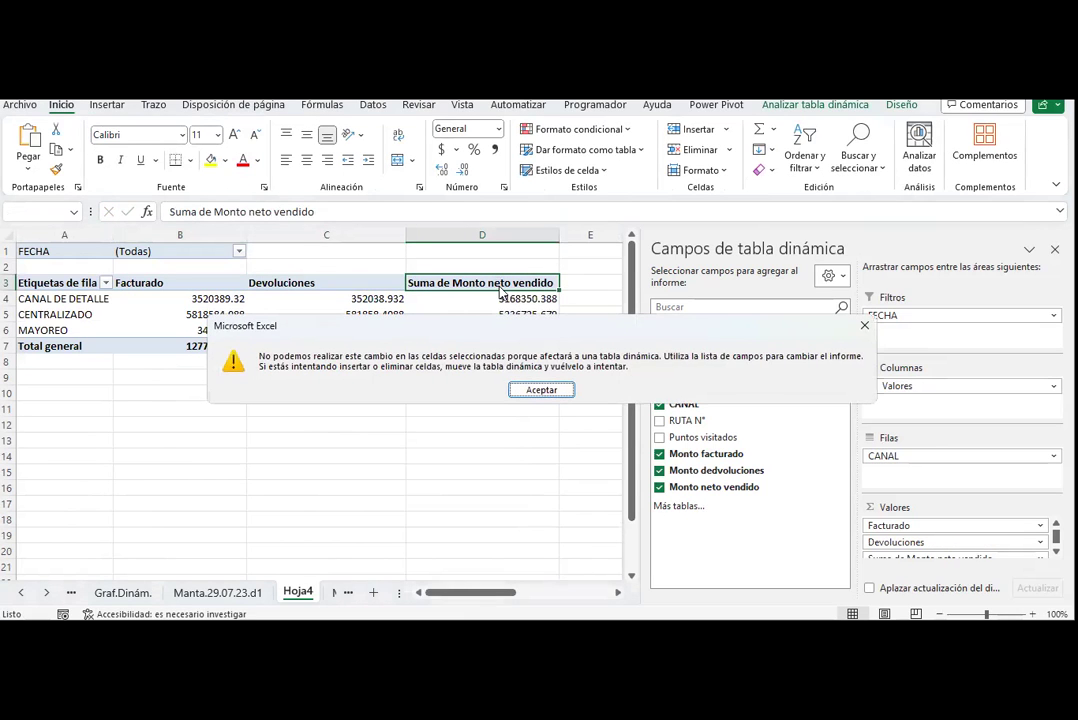
key(Return)
double_click(499, 285)
key(Escape)
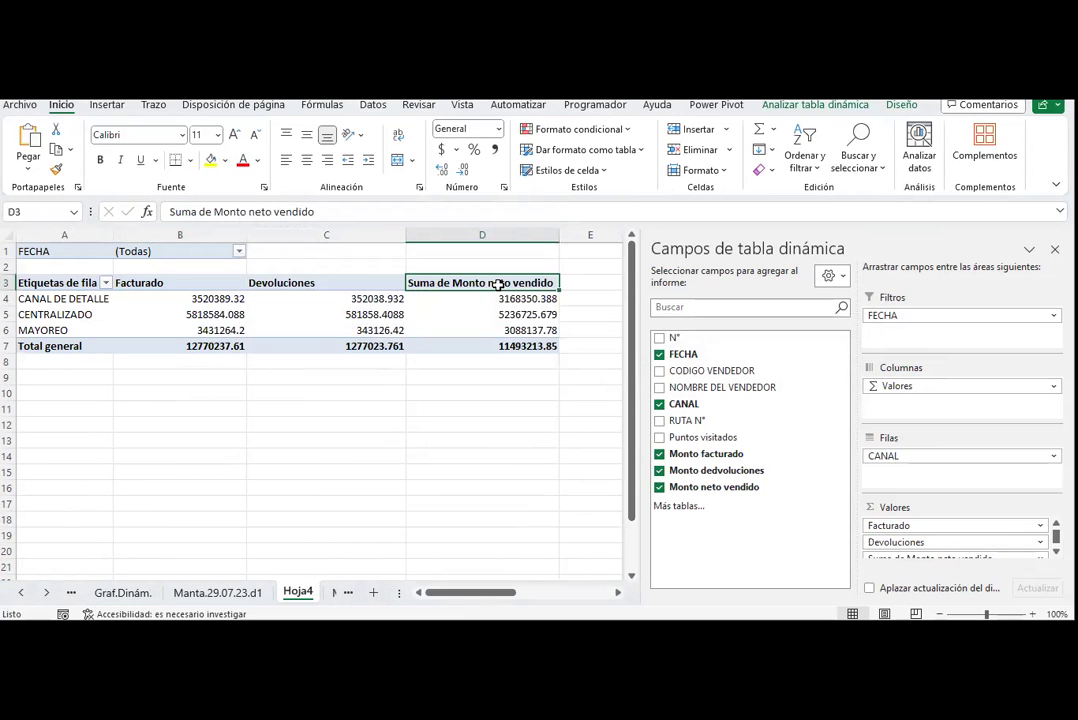
text(Venta neta)
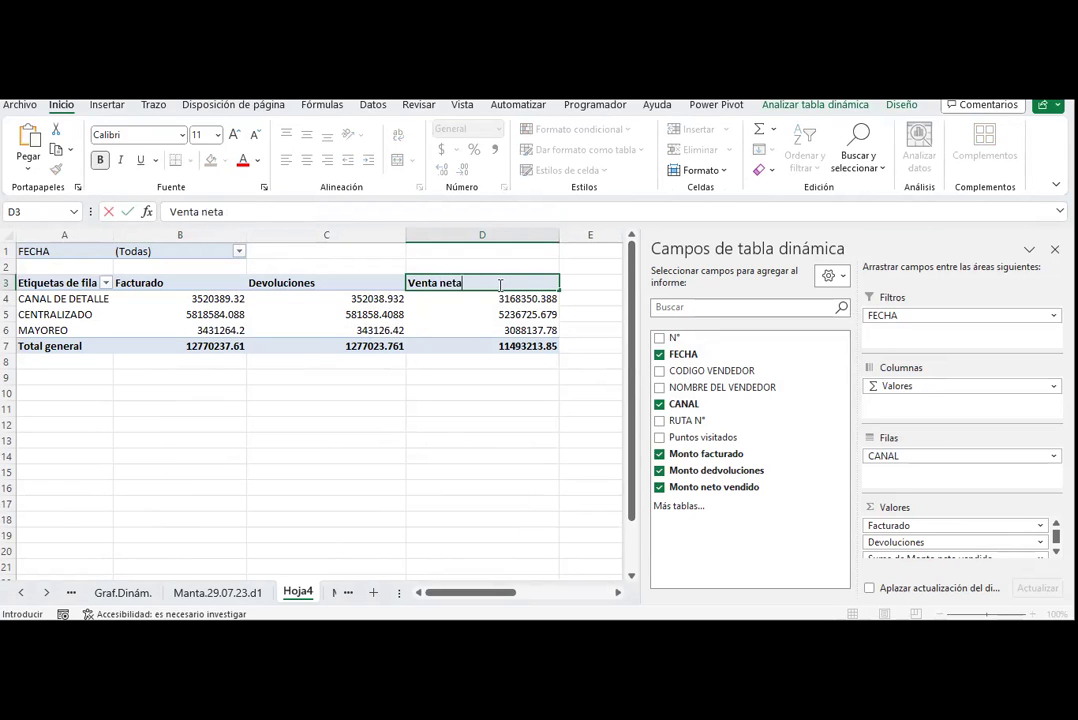
key(Return)
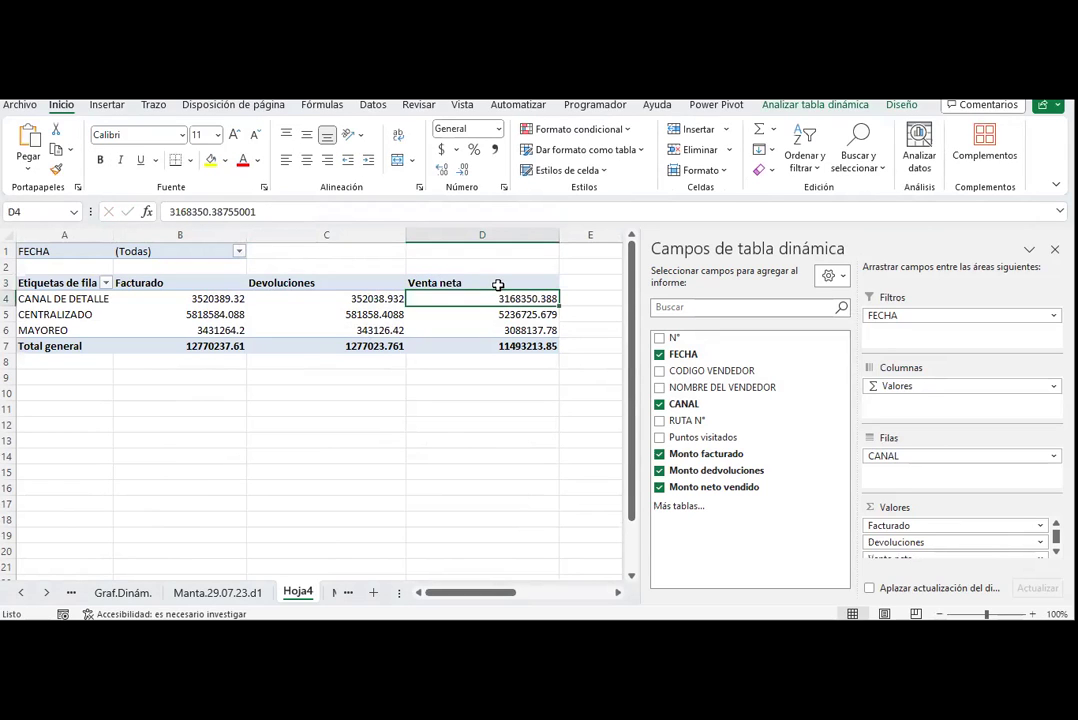
- Autofit the widths of columns B, C and D
double_click(247, 234)
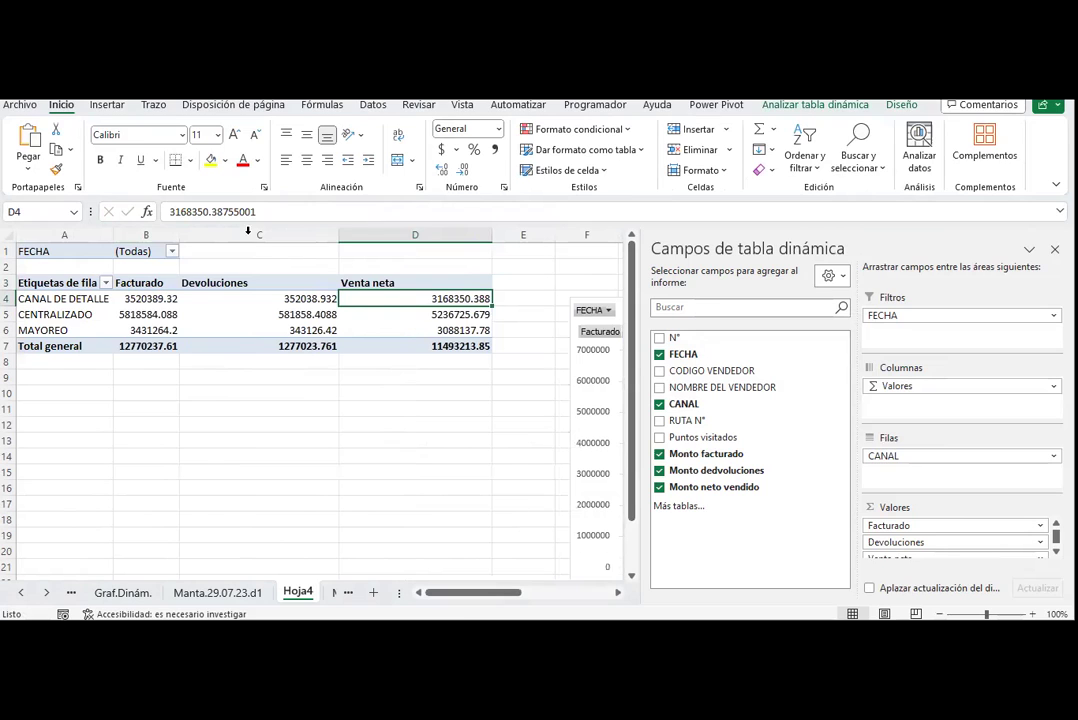
drag(282, 236, 415, 236)
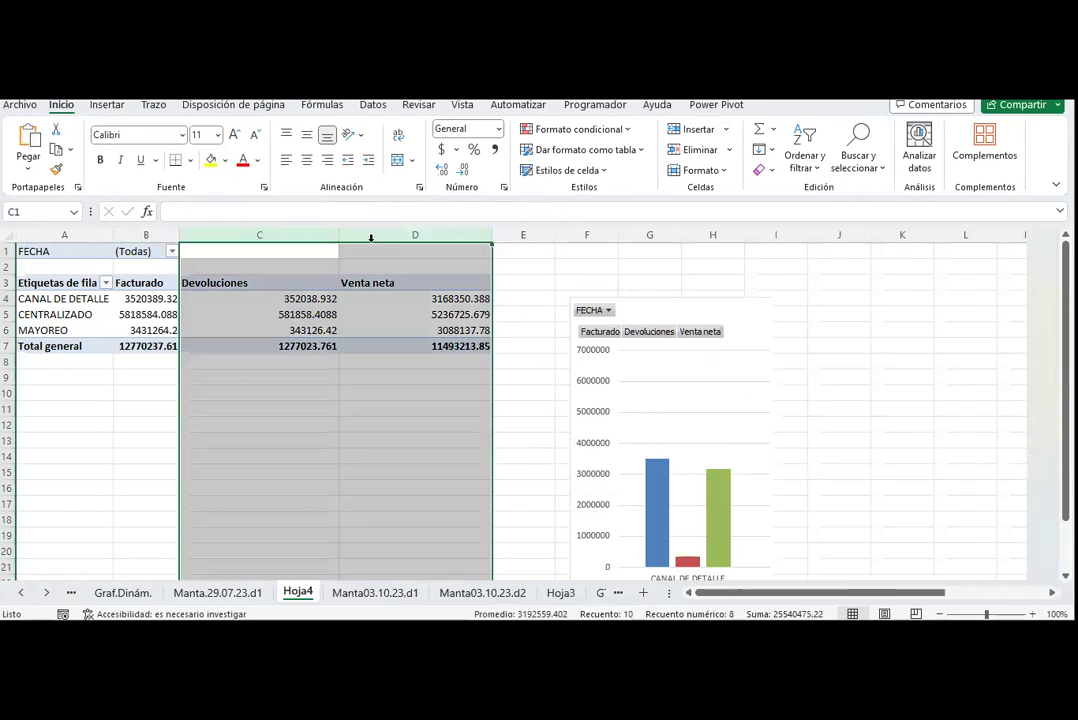
double_click(337, 234)
- Apply the Contabilidad number format to the amounts in B4:D7
drag(150, 298, 303, 346)
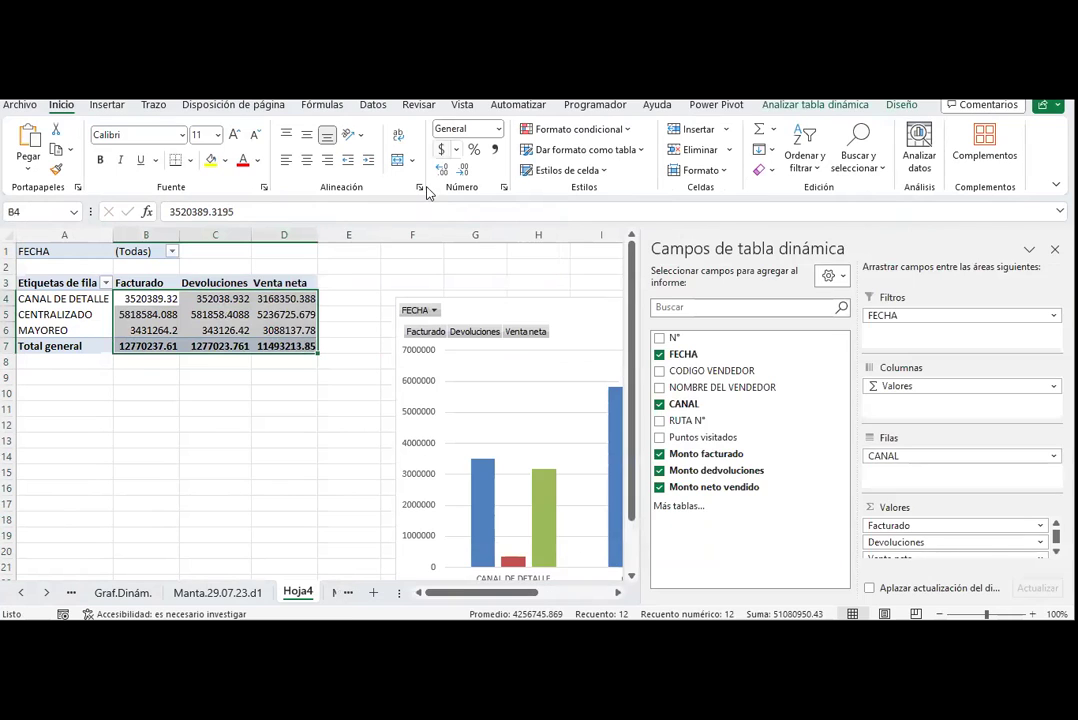
click(441, 149)
click(188, 418)
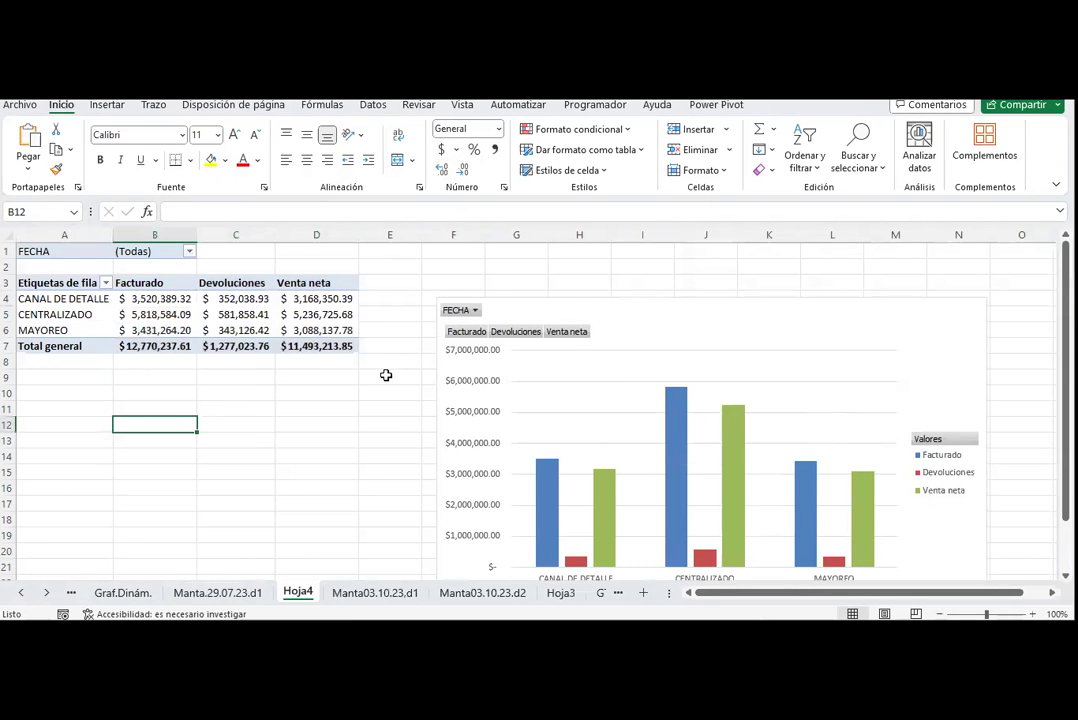
click(890, 340)
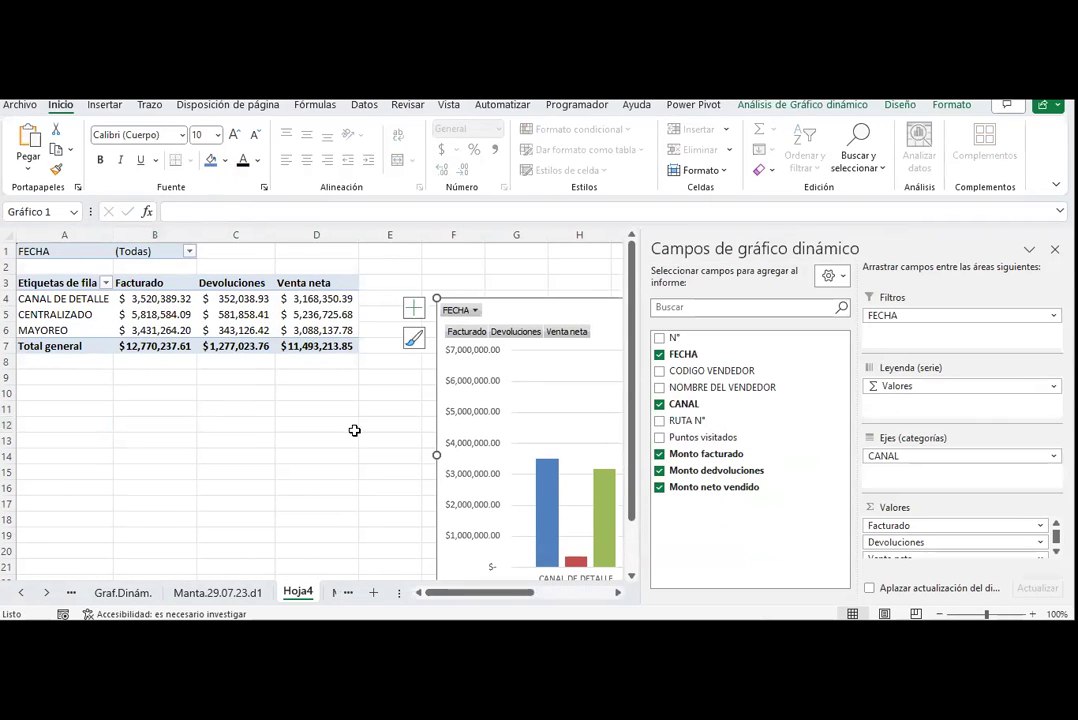
- Open the chart's FECHA filter and turn on Seleccionar varios elementos
click(354, 430)
drag(758, 597, 801, 597)
scroll(730, 462, down, 1)
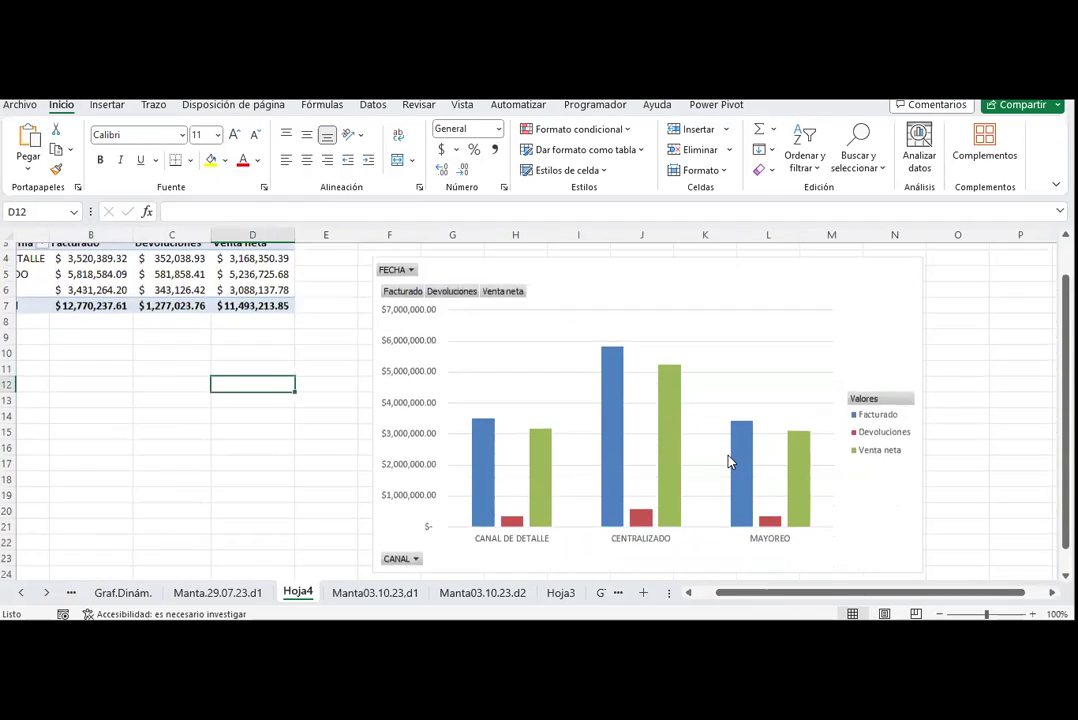
scroll(730, 462, down, 1)
scroll(727, 458, up, 1)
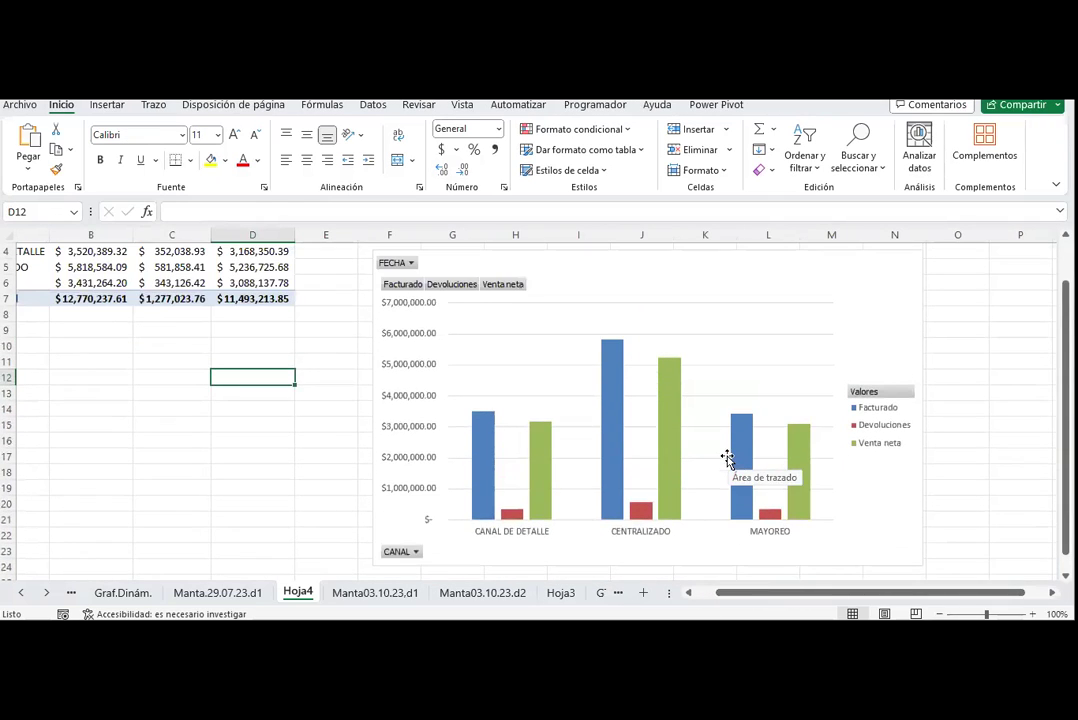
click(409, 263)
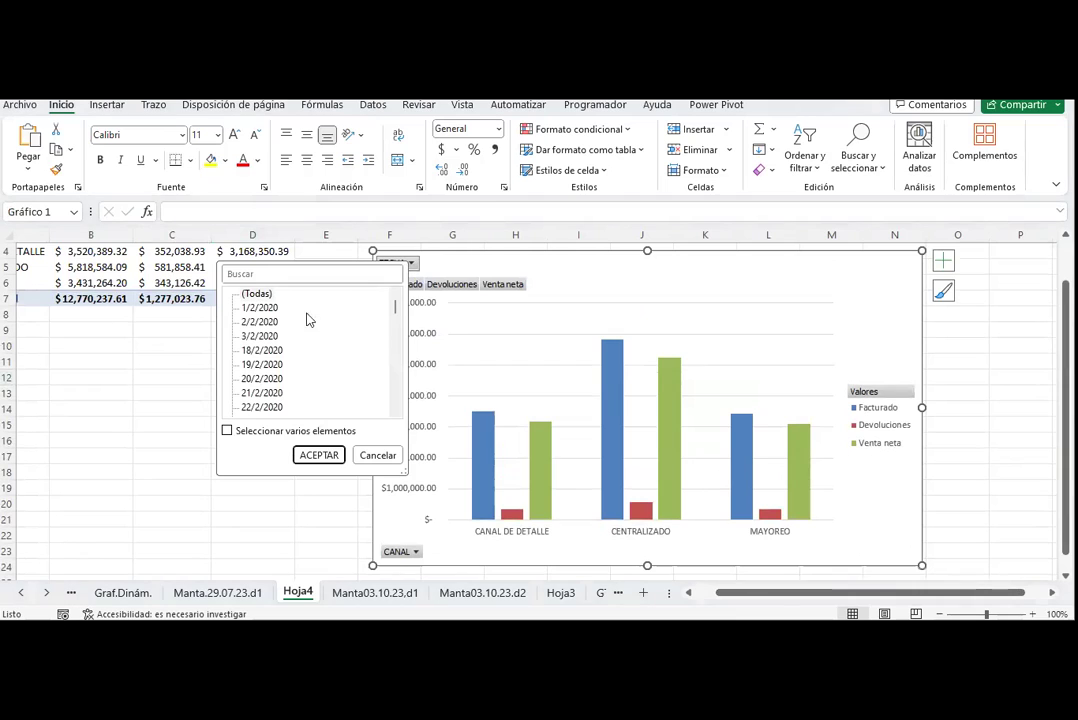
click(227, 431)
- Uncheck (Todas), tick the early February 2020 dates from 1/2/2020, and apply with ACEPTAR
click(245, 294)
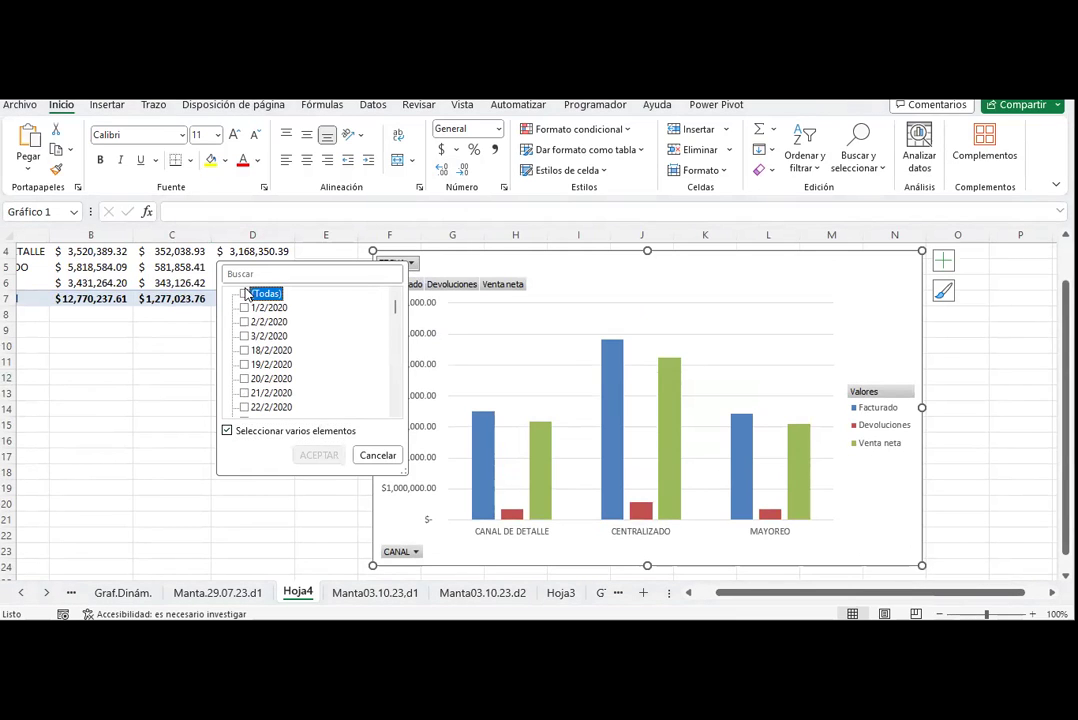
click(245, 294)
click(245, 294)
click(245, 294)
click(245, 294)
click(244, 308)
click(244, 322)
click(244, 336)
click(244, 351)
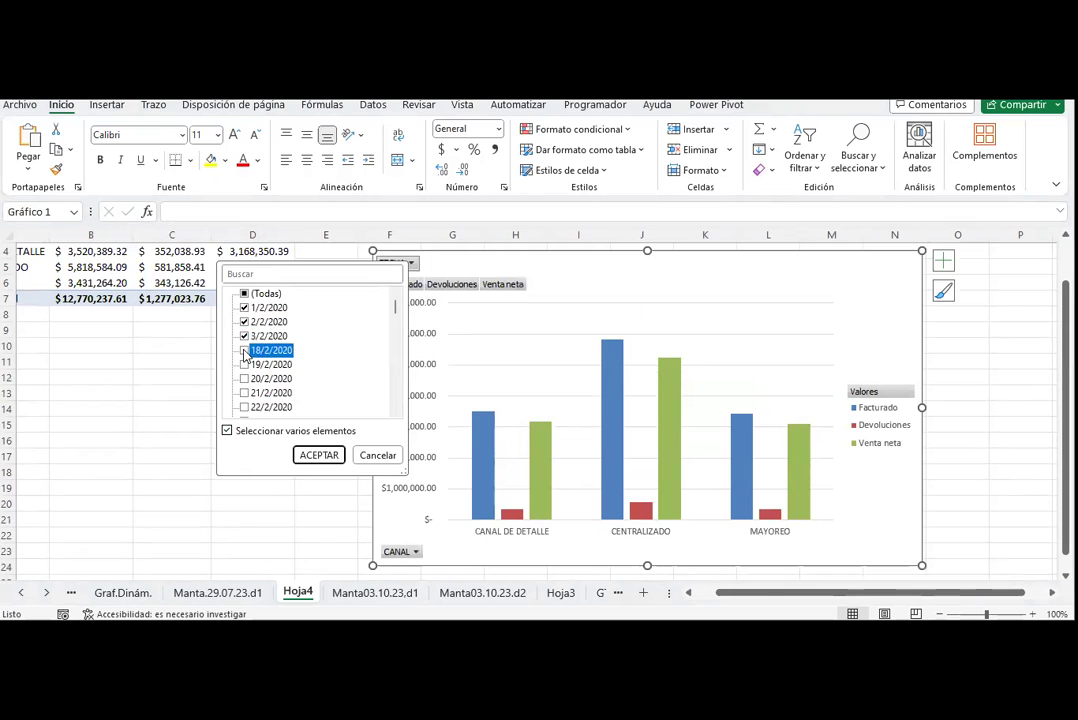
click(302, 457)
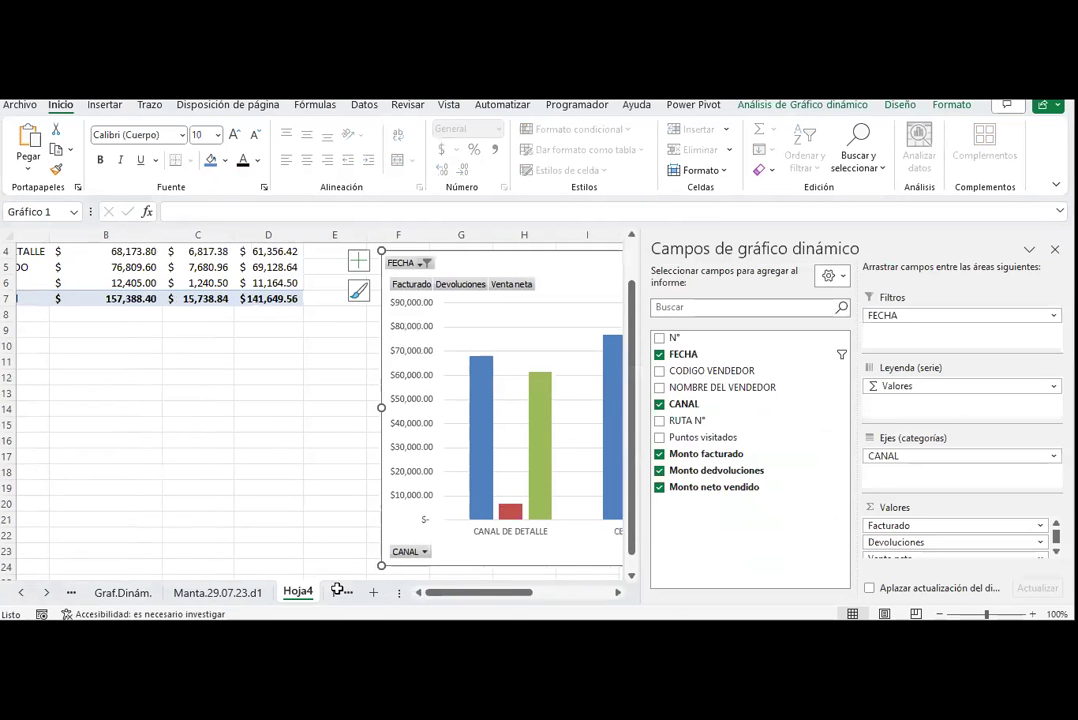
drag(517, 592, 586, 594)
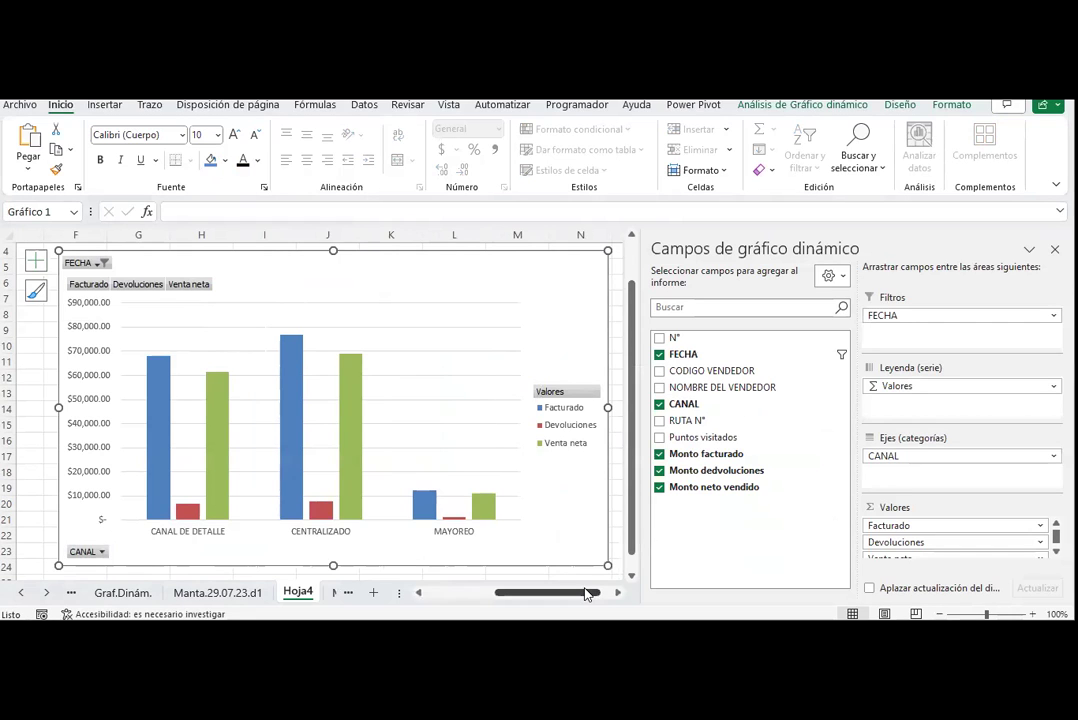
- Give the Facturado, Devoluciones and Venta neta data labels a black fill
click(899, 105)
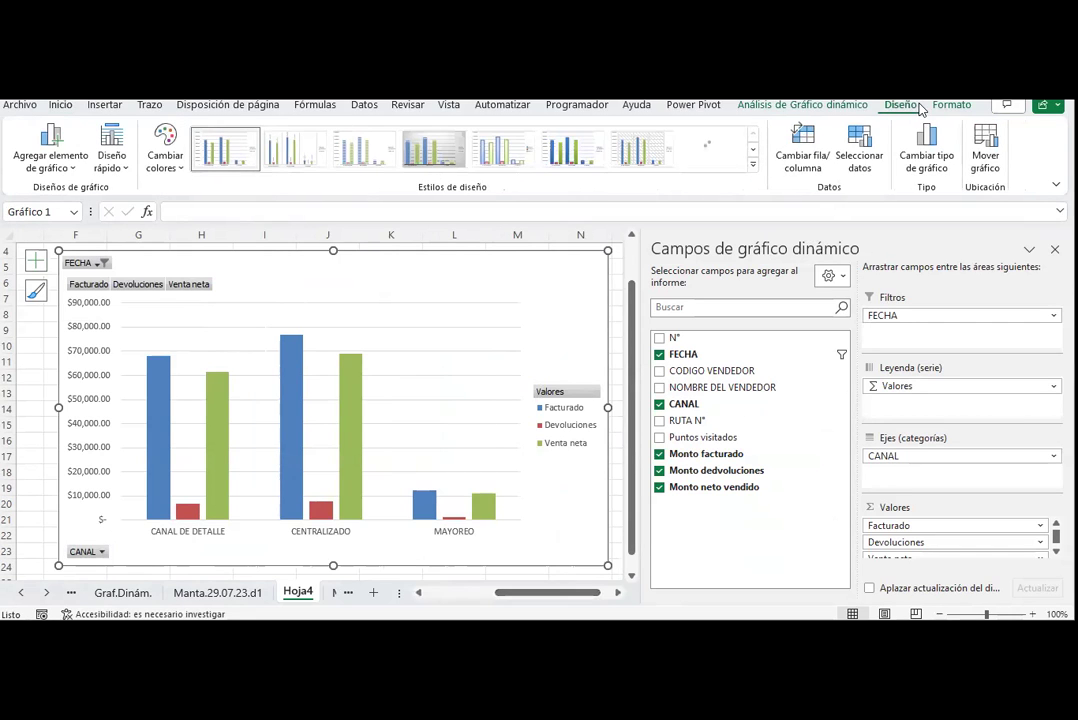
click(256, 345)
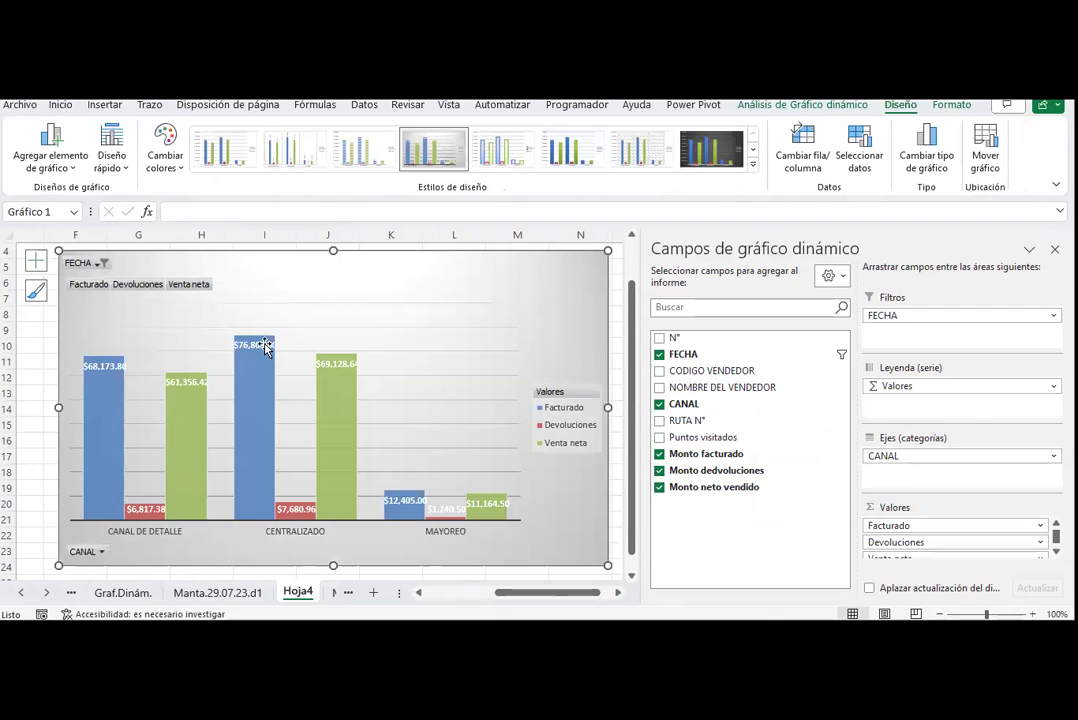
click(62, 106)
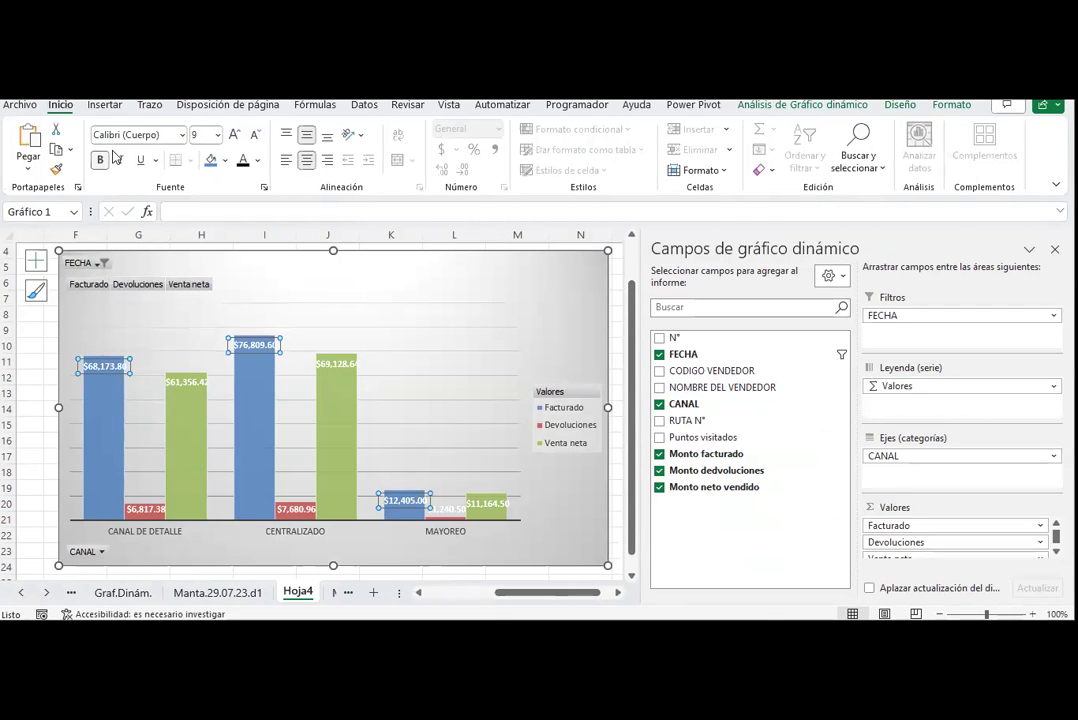
click(225, 161)
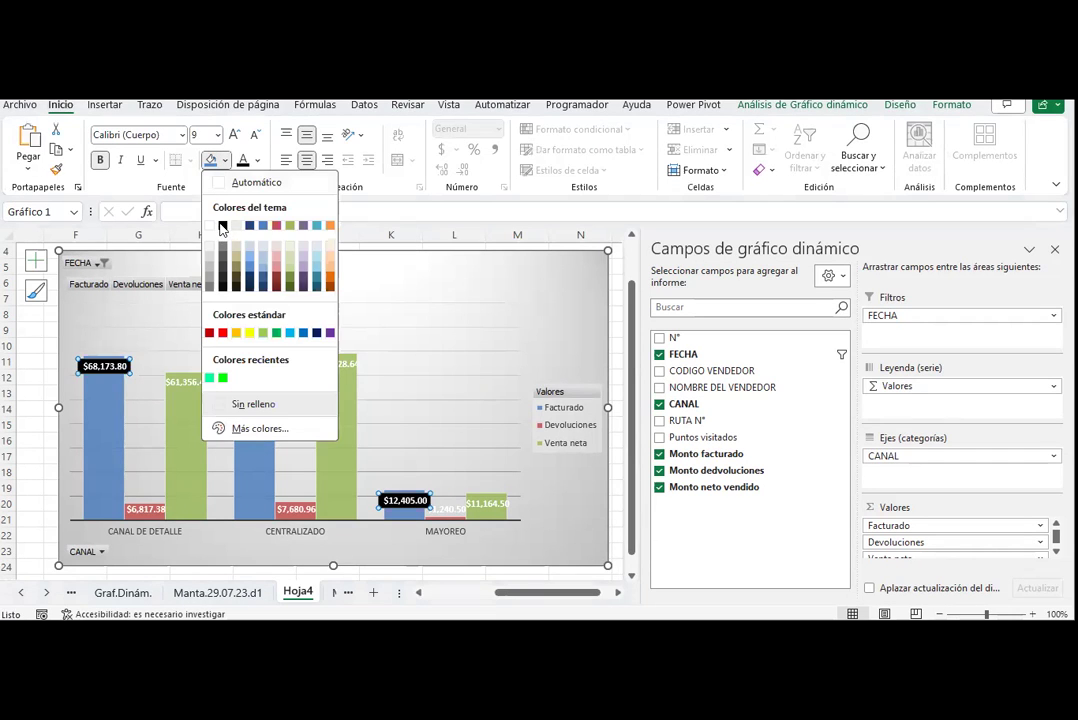
click(222, 227)
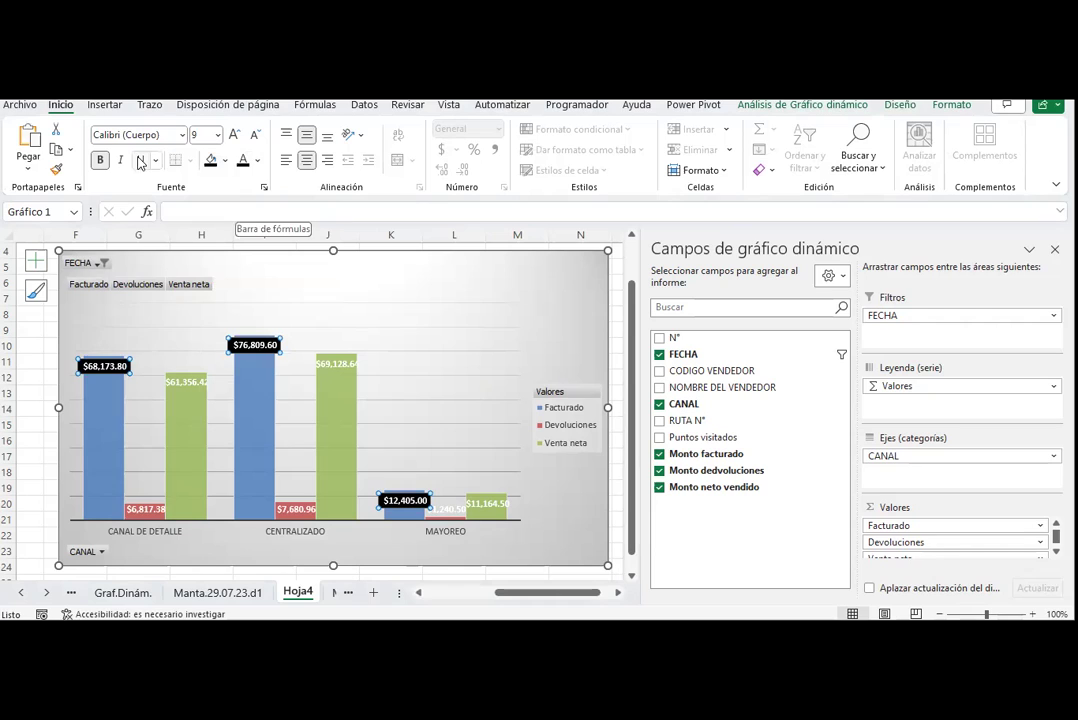
click(145, 510)
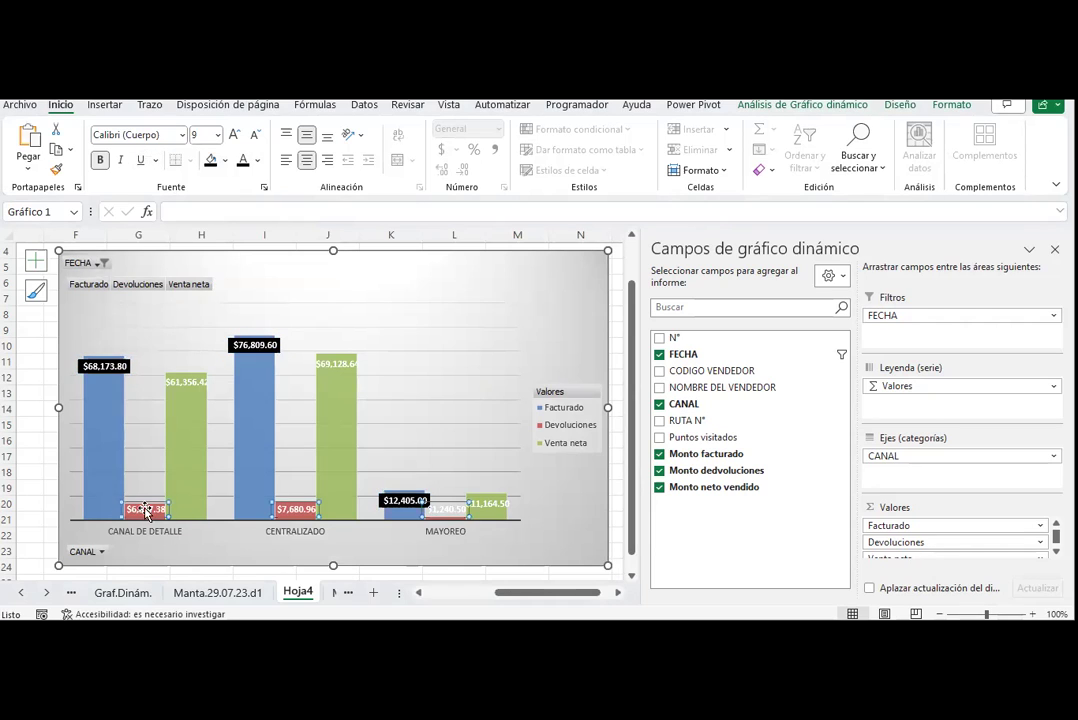
click(211, 161)
click(185, 381)
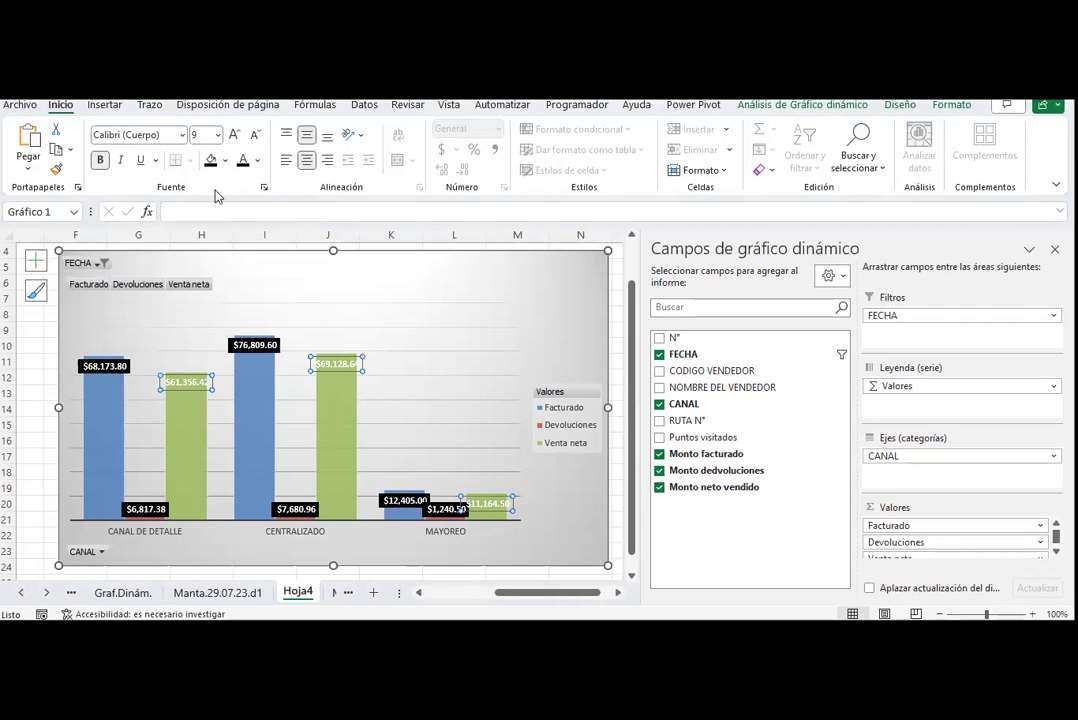
click(210, 161)
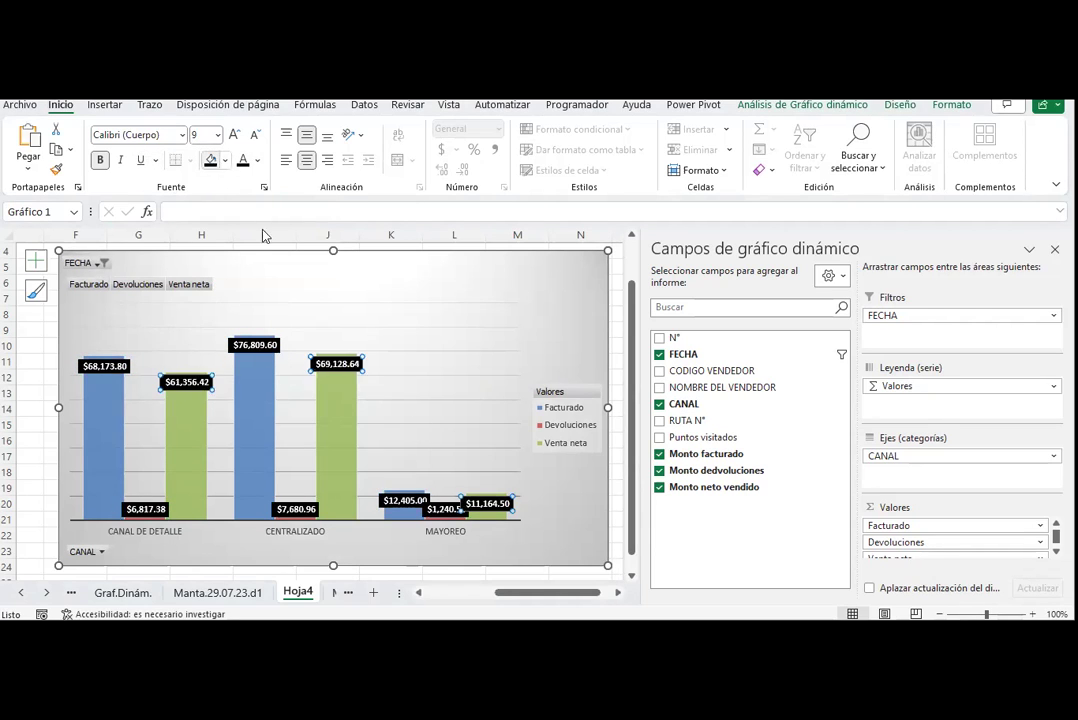
click(617, 516)
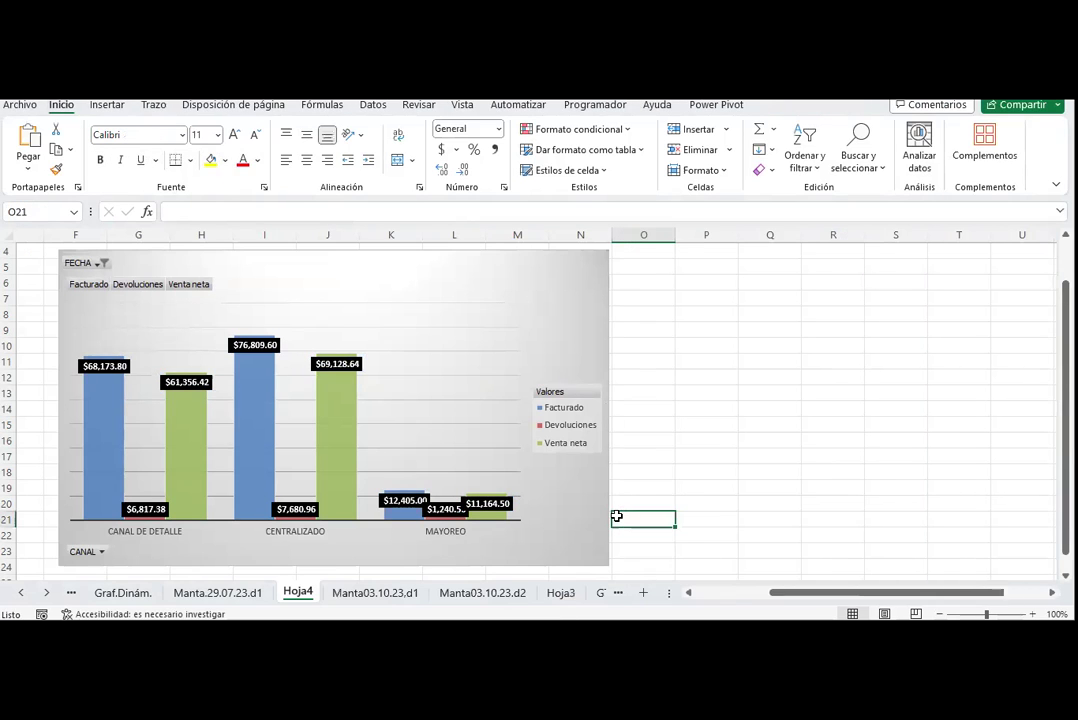
- Reset the FECHA filter to (Todas) so all dates show, then reselect the chart
click(100, 263)
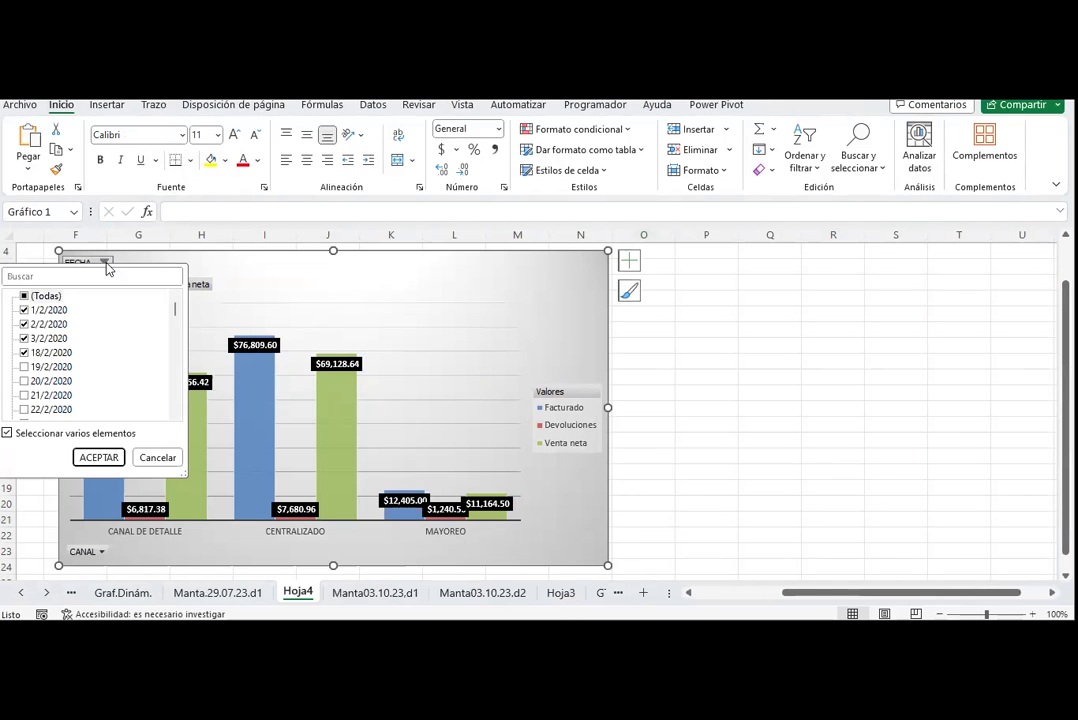
click(25, 297)
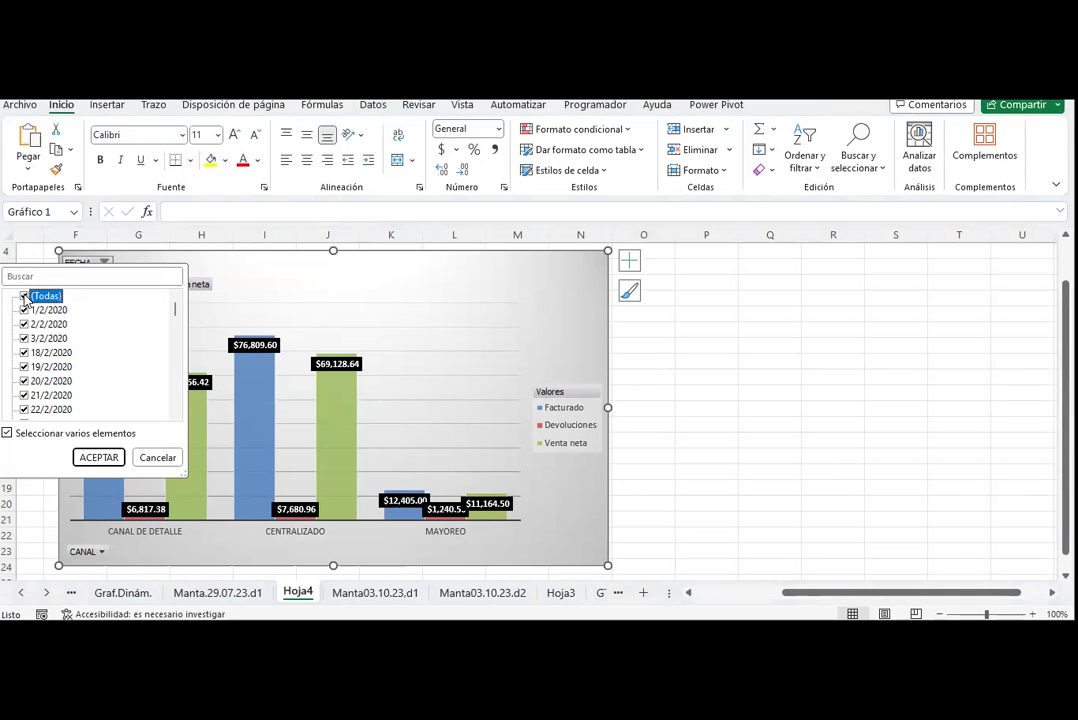
click(90, 460)
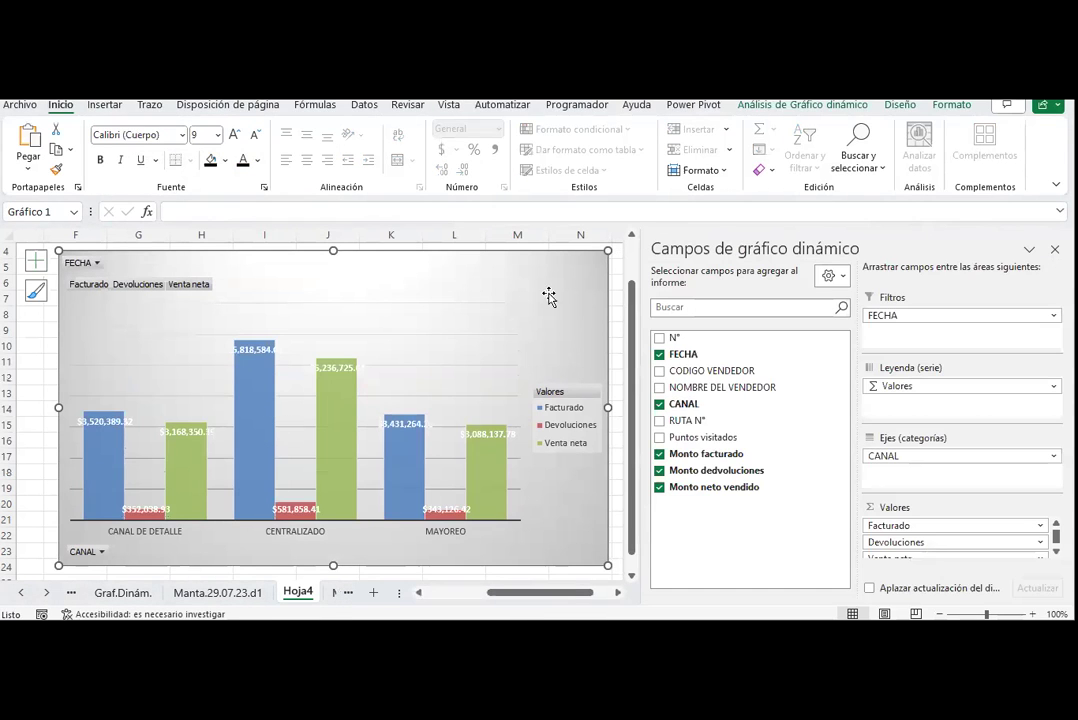
click(615, 262)
click(566, 283)
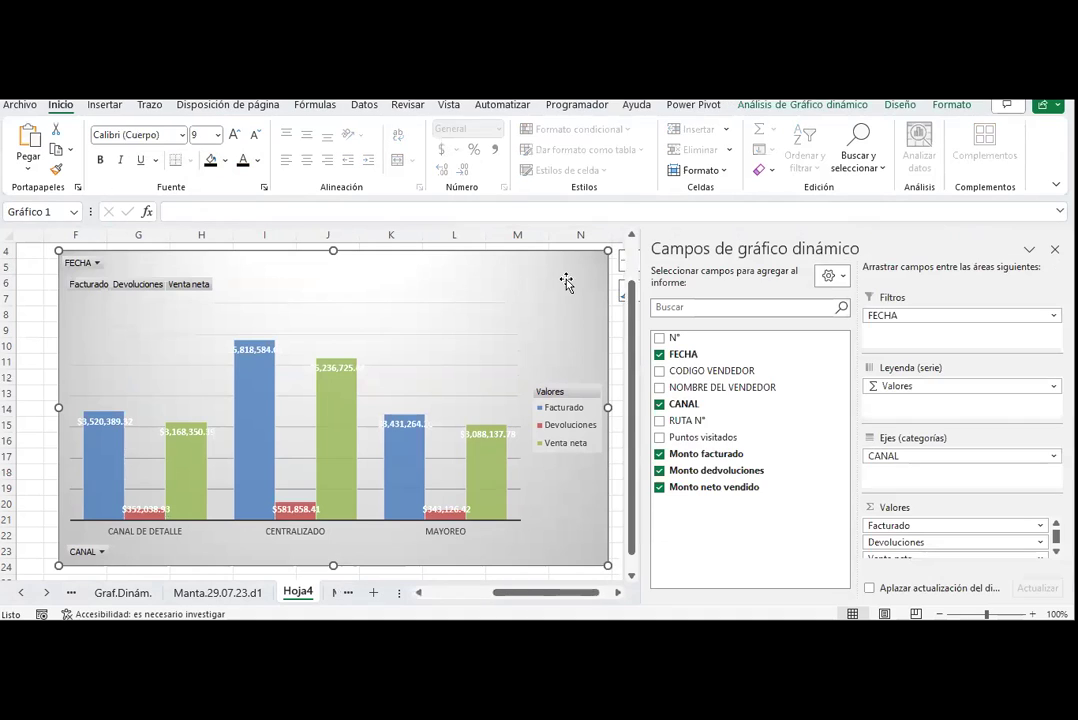
- Insert a RUTA N° slicer and move it to the right of the chart
click(774, 106)
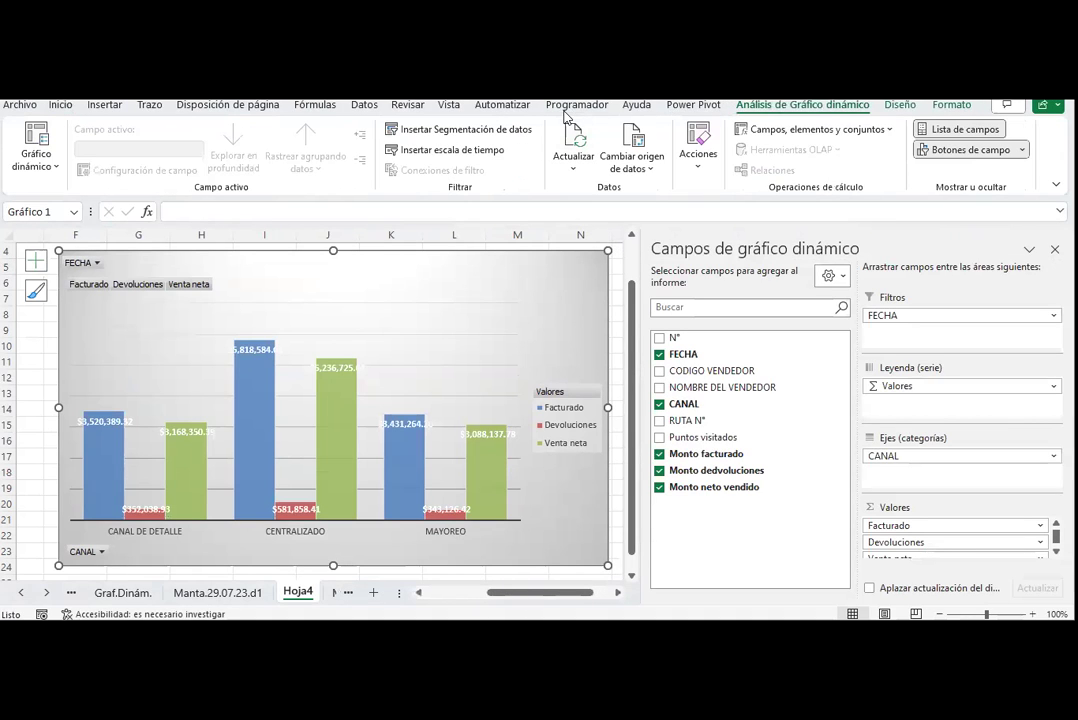
click(520, 130)
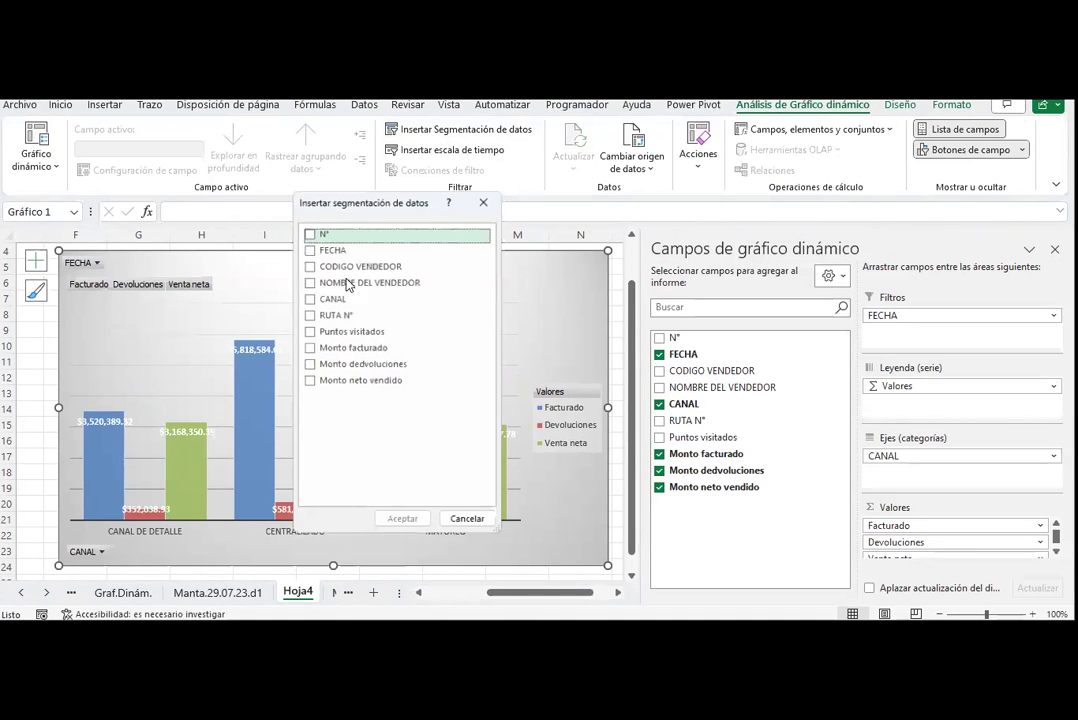
click(309, 314)
click(402, 521)
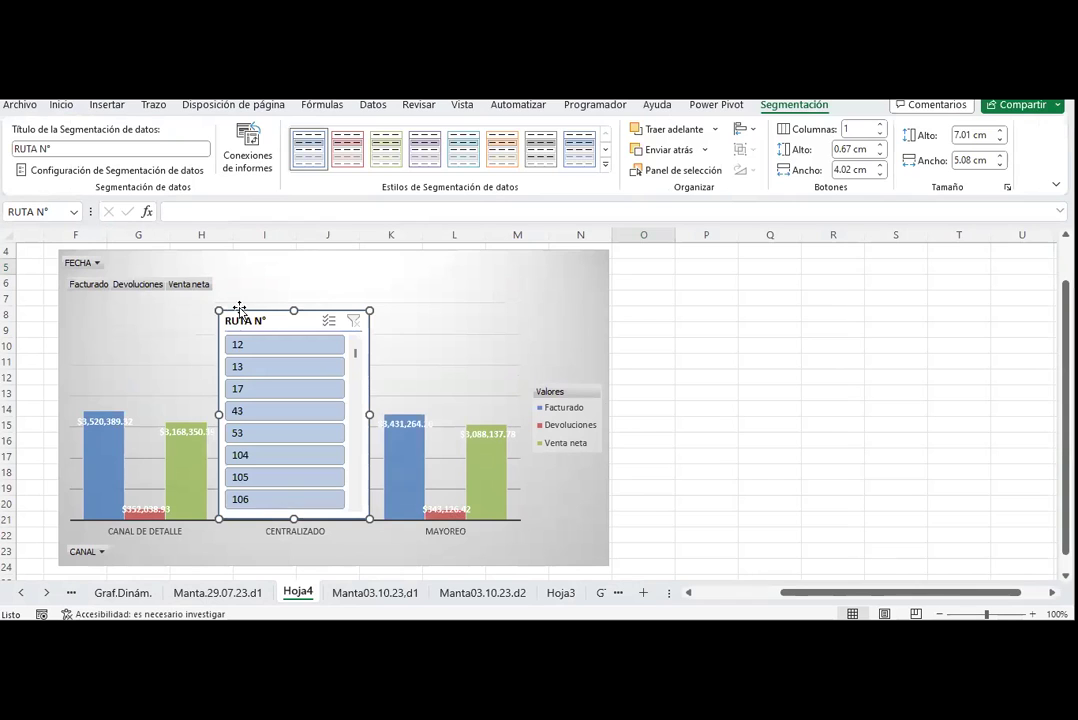
drag(245, 312, 676, 307)
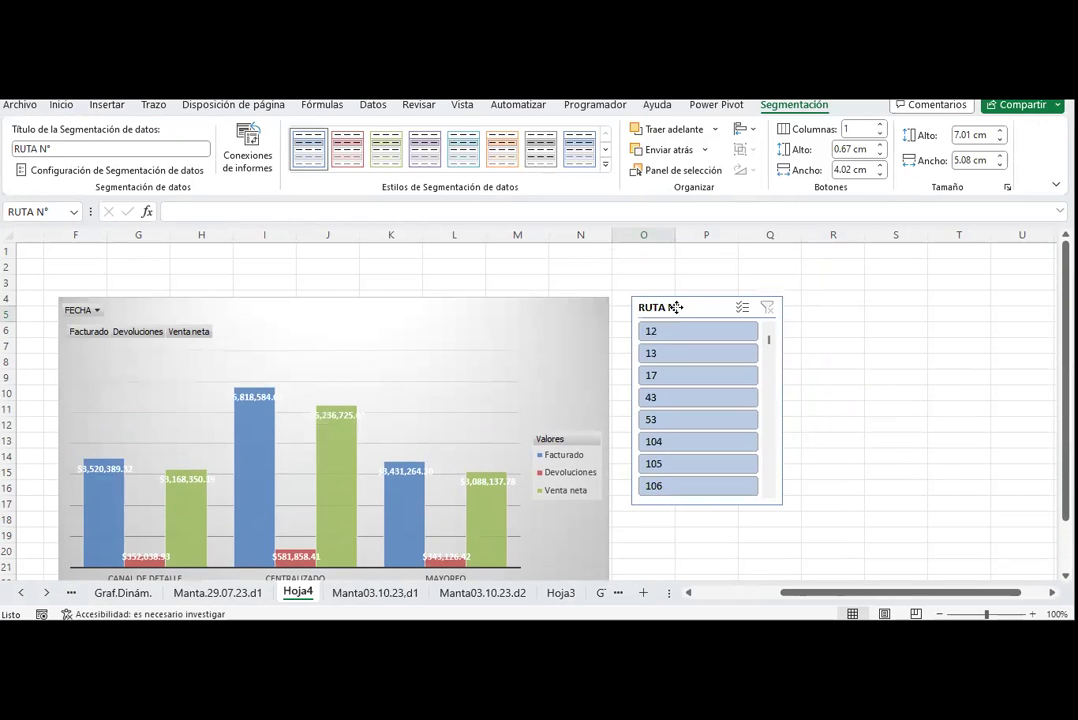
- Test the slicer on routes 12, 13, 43, 17, 53, 104 and 105, and set it to 3 columns
click(648, 331)
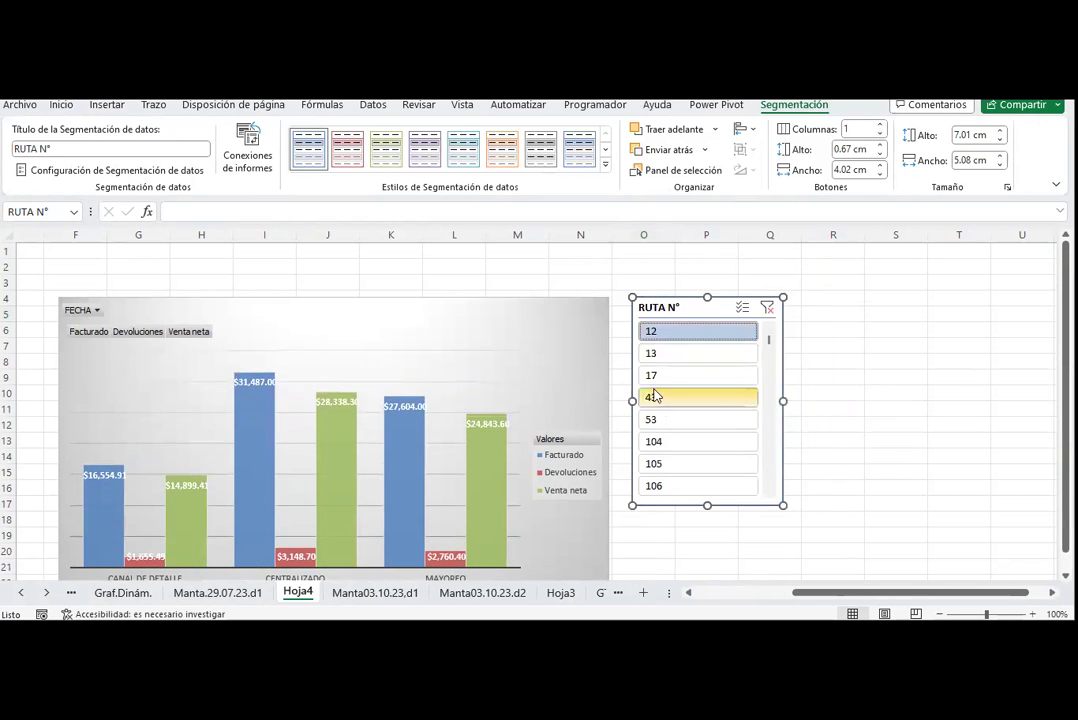
click(652, 352)
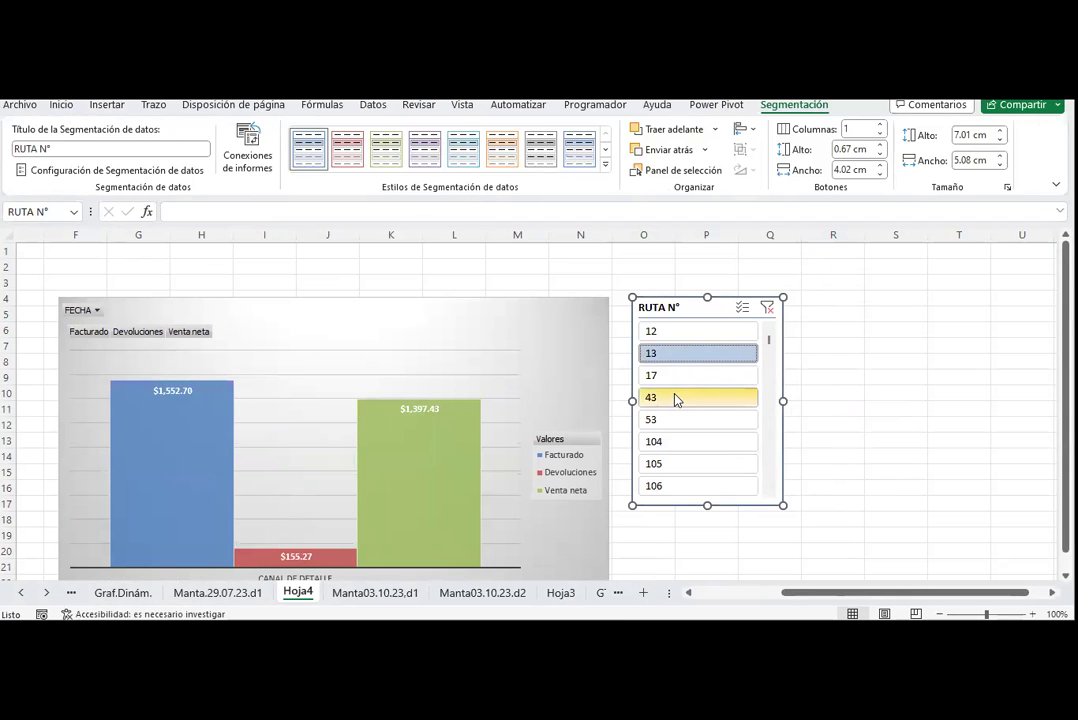
click(675, 399)
click(678, 376)
click(678, 421)
click(680, 443)
click(684, 464)
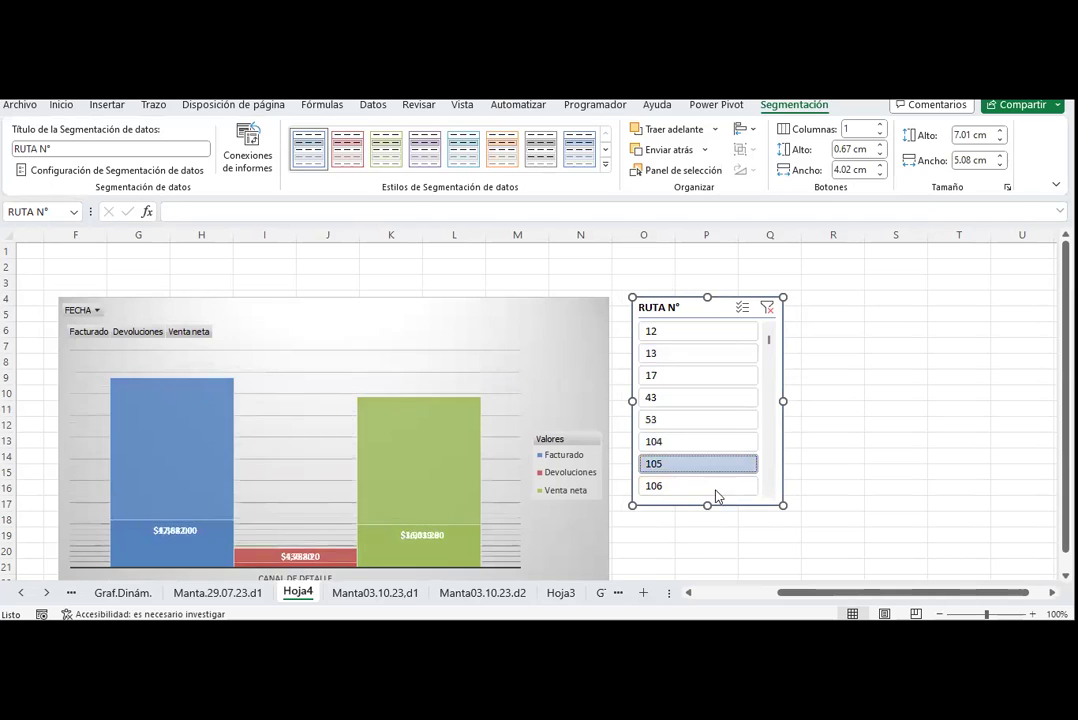
key(Up)
key(Up)
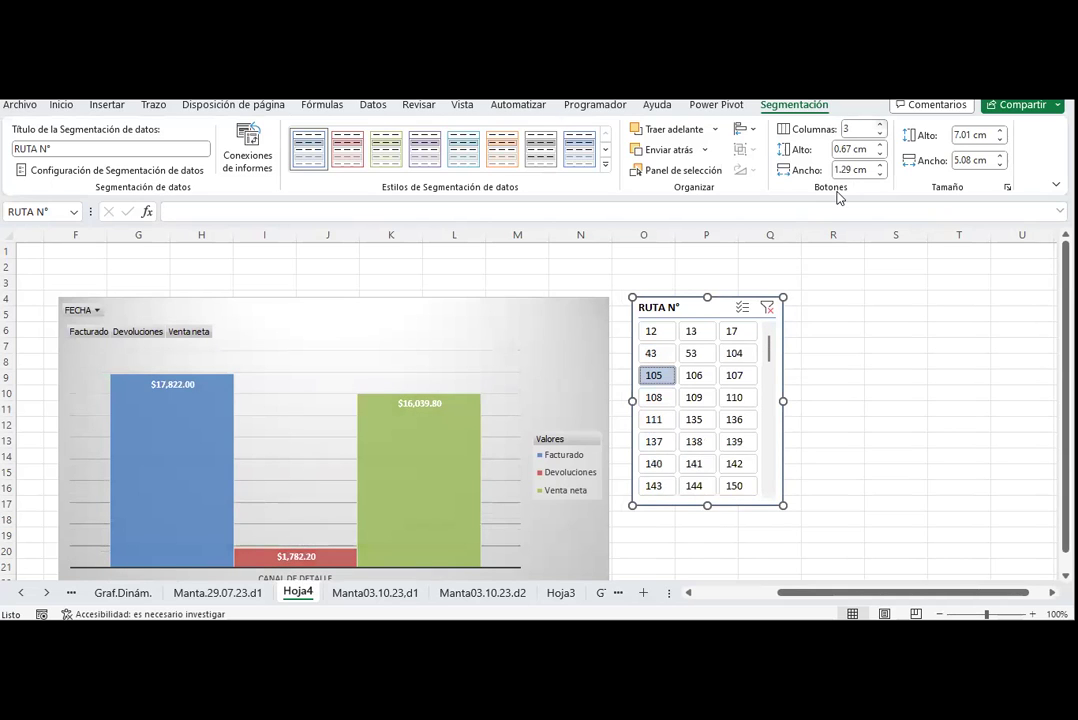
- Try routes 139, 135, 138, 141 and 12, then clear the slicer filter to show all routes
click(733, 445)
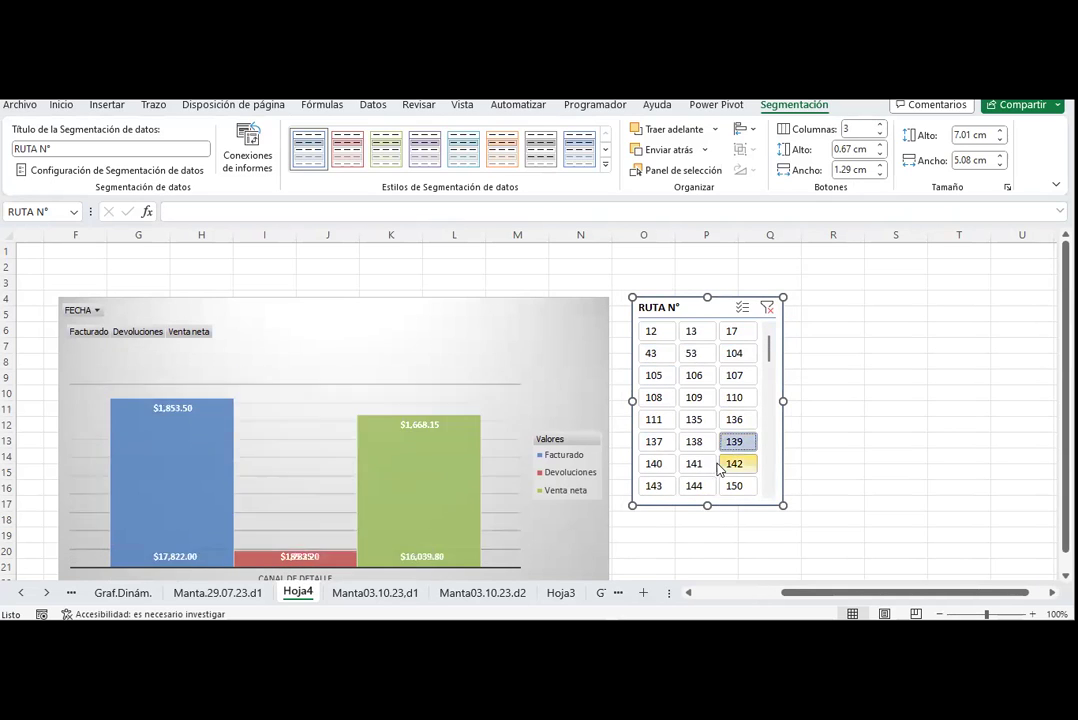
click(697, 421)
click(697, 441)
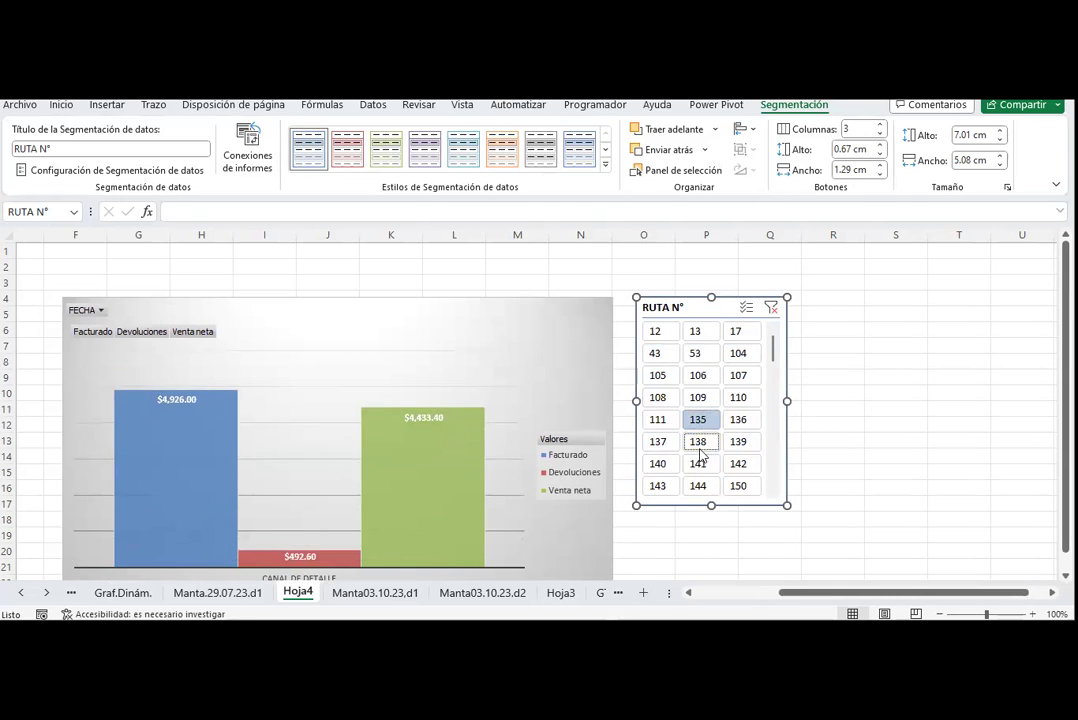
click(695, 463)
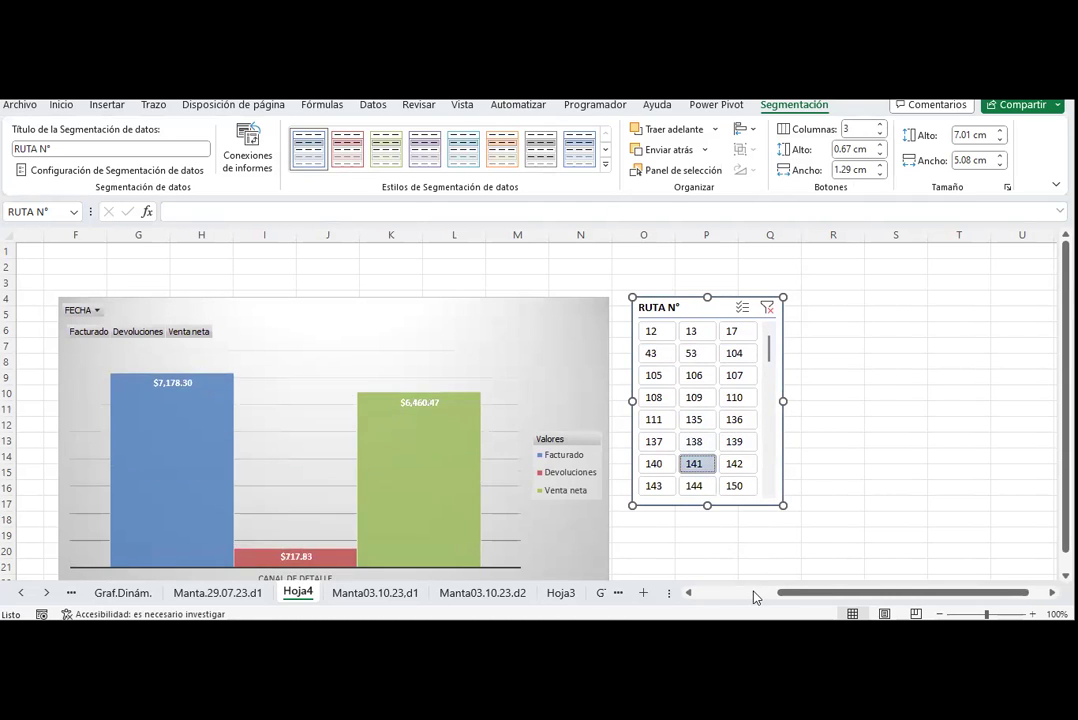
drag(840, 593, 797, 597)
click(886, 331)
click(1011, 307)
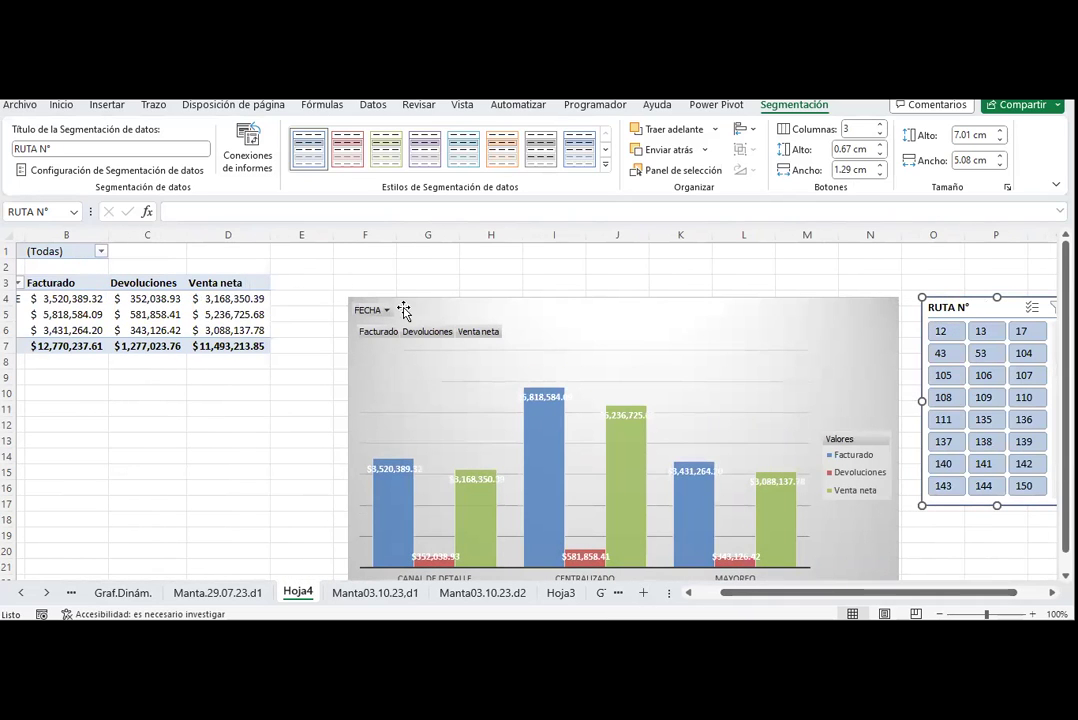
- Reselect the existing pivot chart to show its field list and drag the splitter to widen the areas section
click(61, 104)
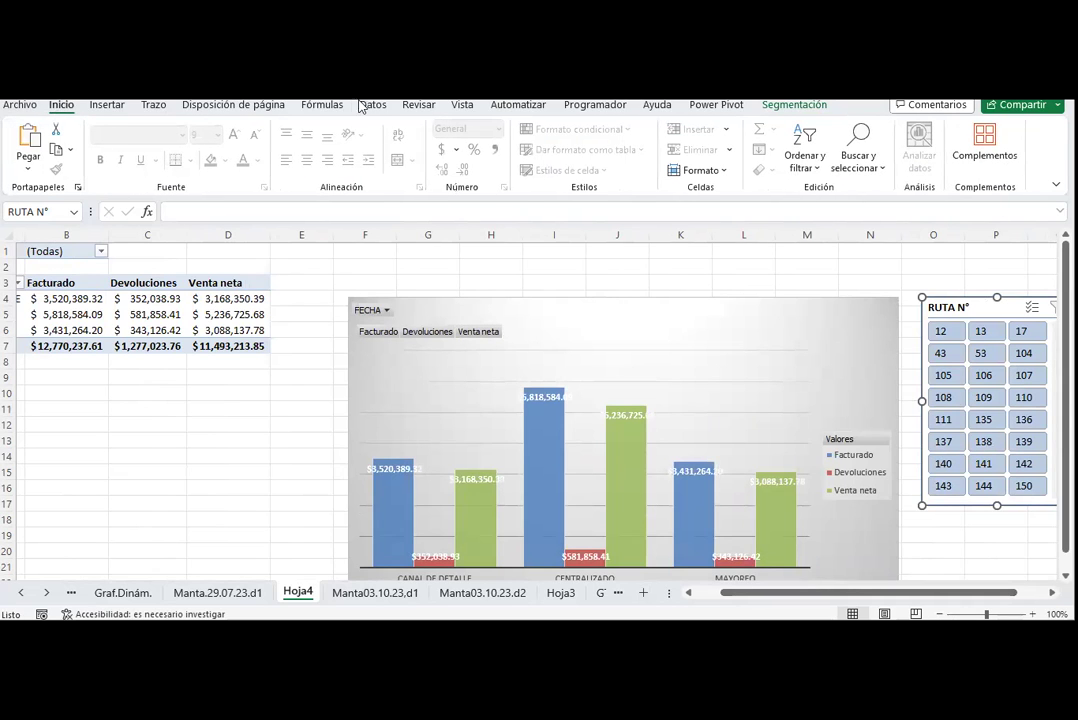
click(107, 104)
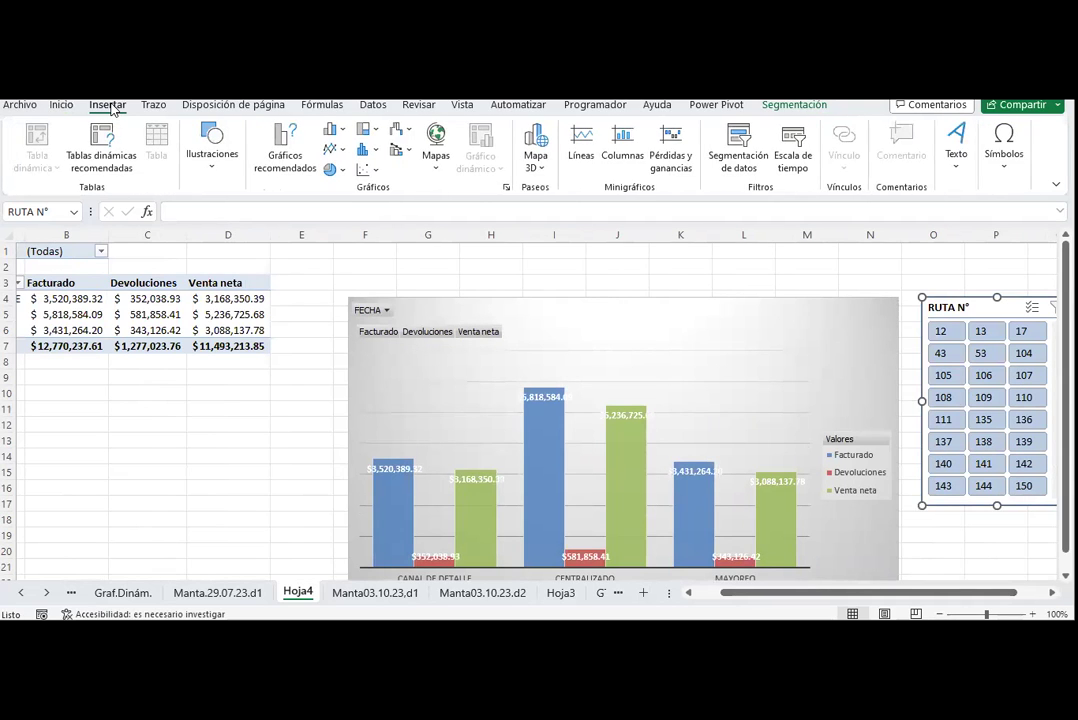
click(455, 283)
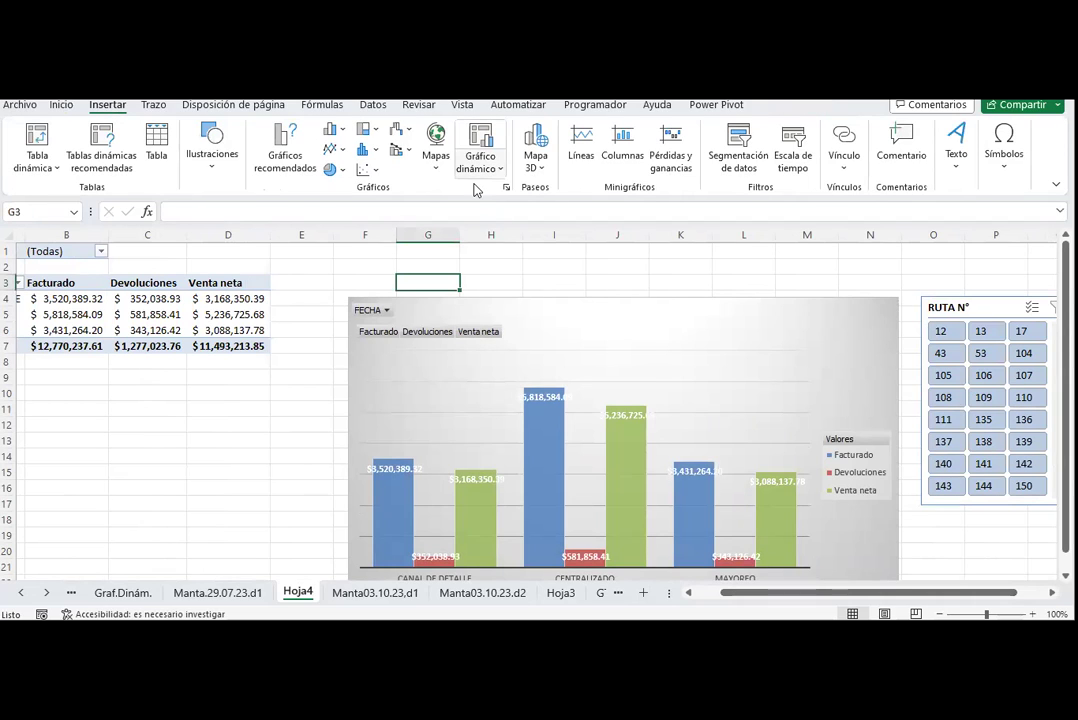
click(480, 155)
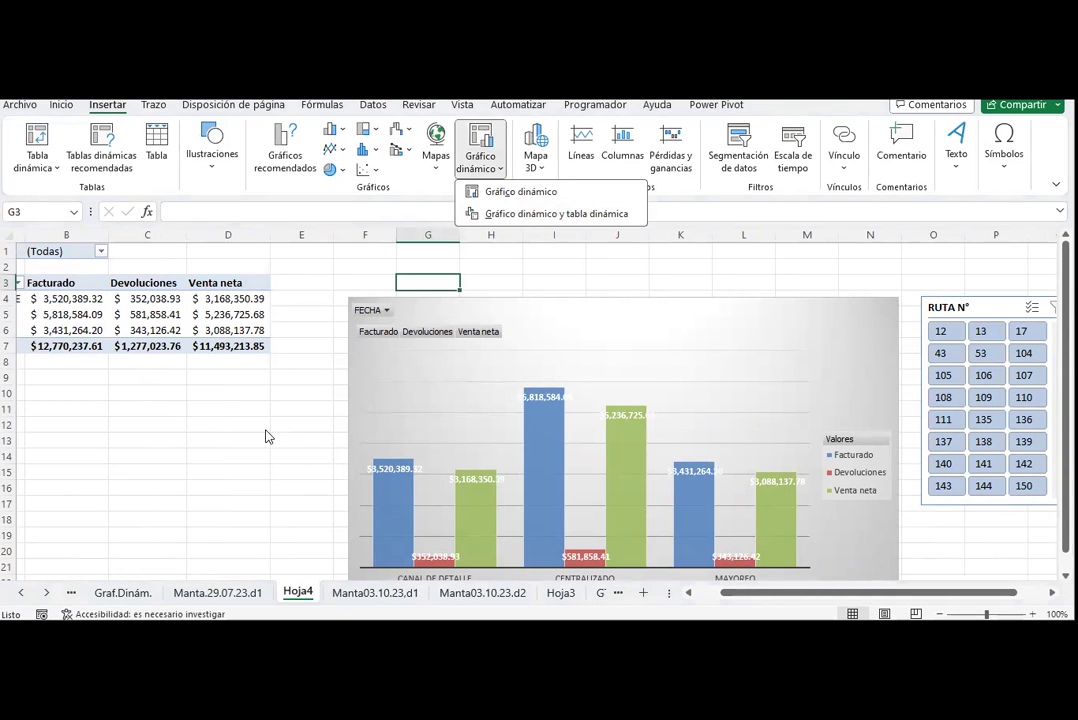
key(Escape)
click(563, 330)
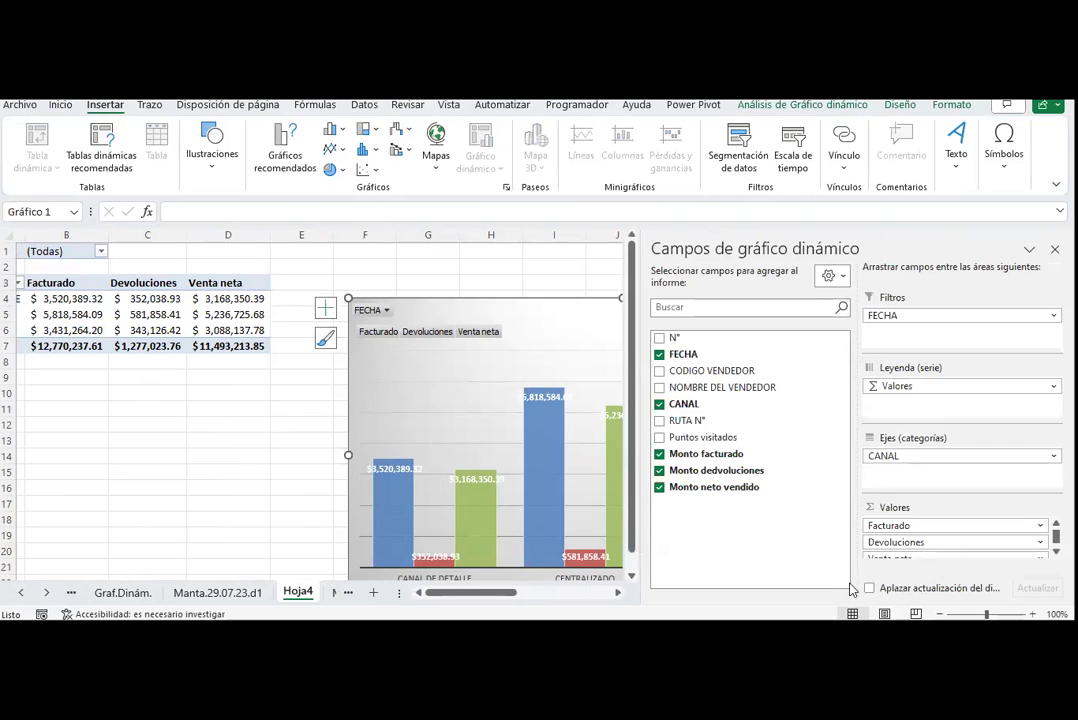
drag(855, 350, 820, 350)
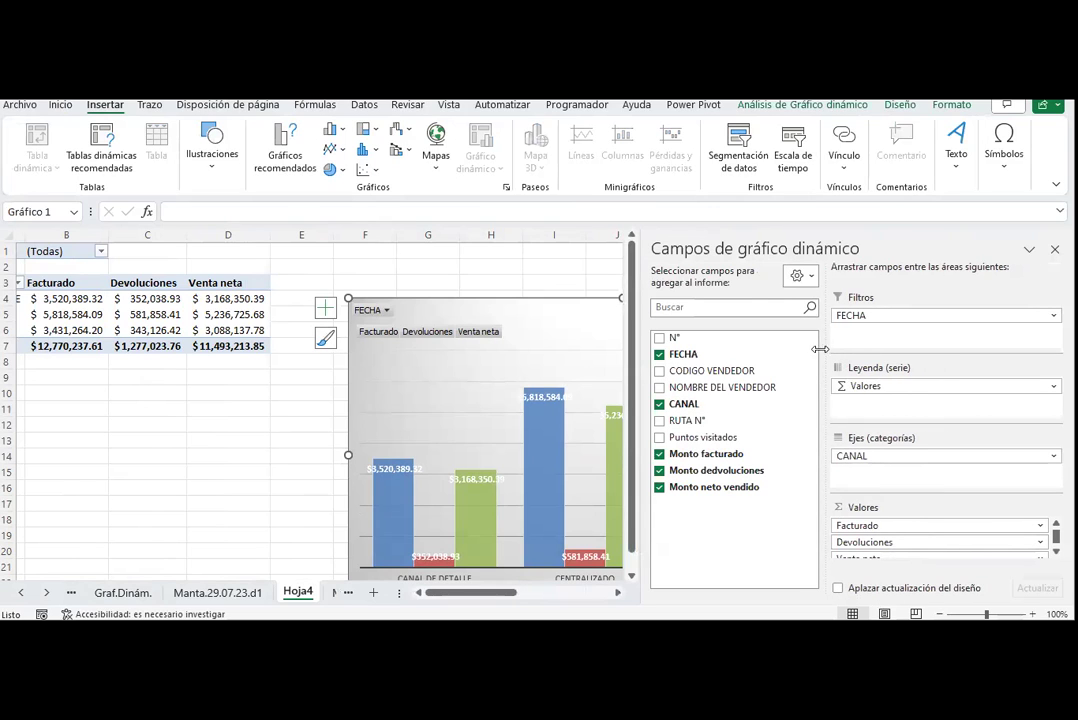
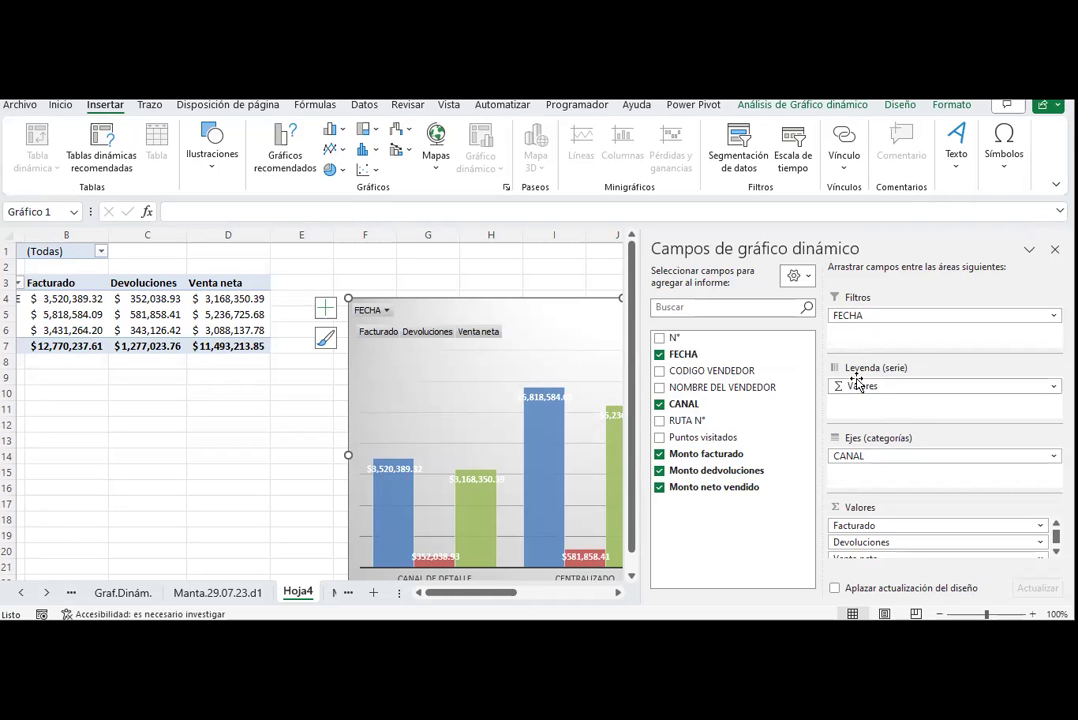
- Insert a timeline filter on the pivot chart using the FECHA date field
drag(500, 598, 603, 592)
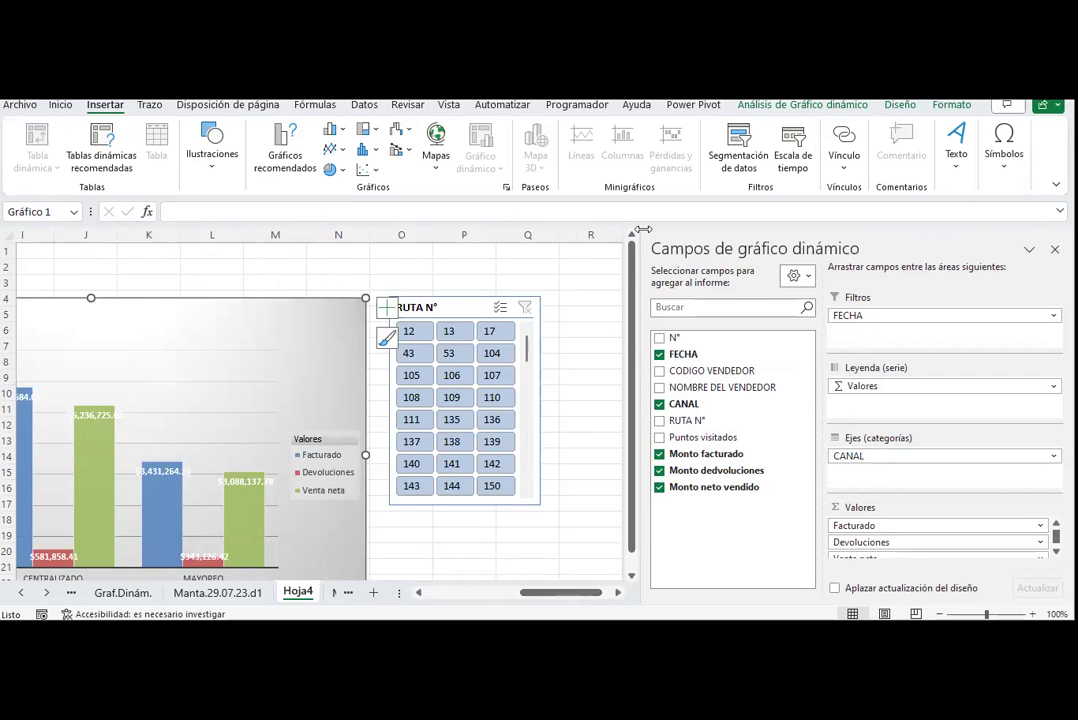
click(782, 106)
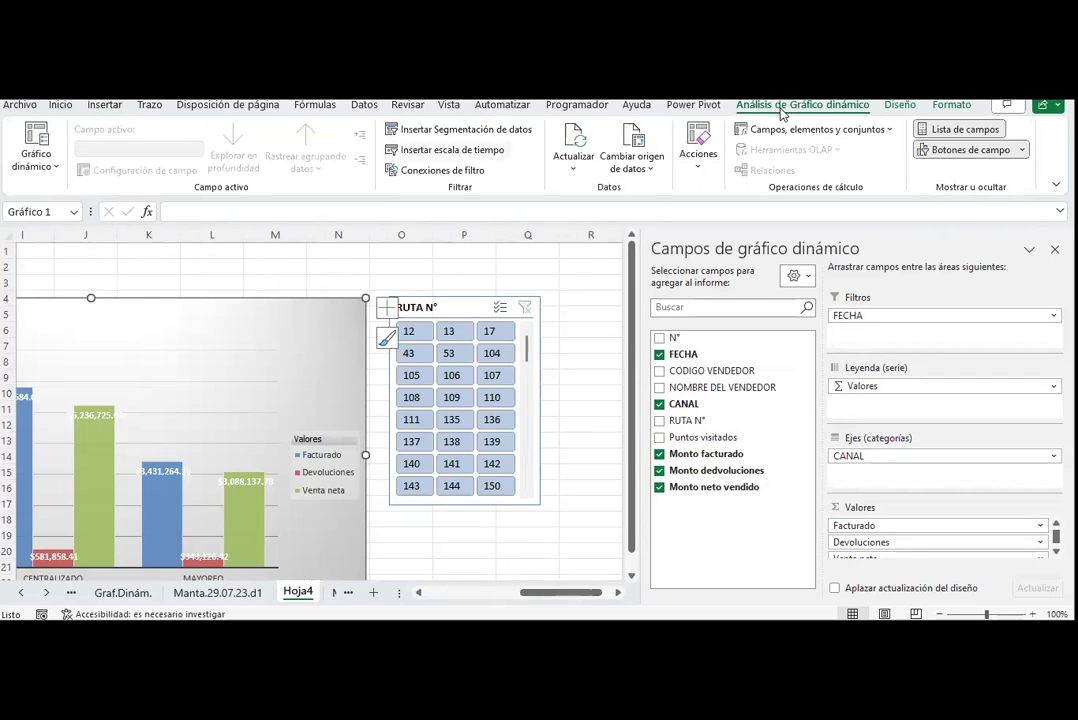
click(452, 149)
click(316, 292)
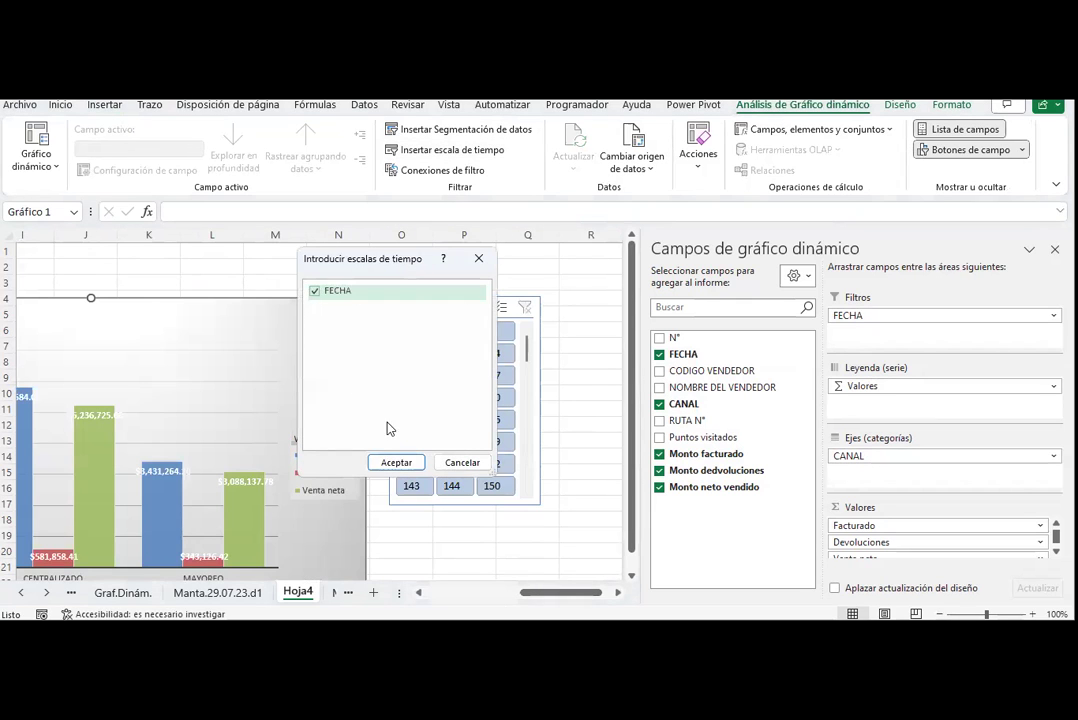
click(400, 462)
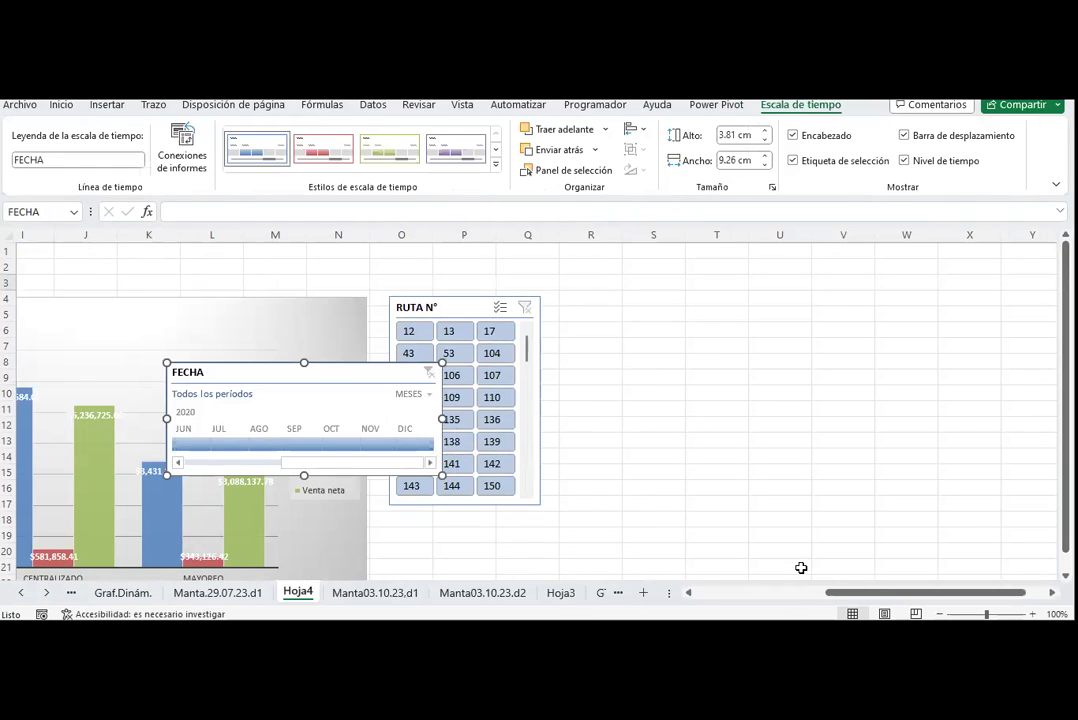
- Move the FECHA timeline above the chart, widen it to about 18 cm and shorten it
drag(815, 592, 795, 592)
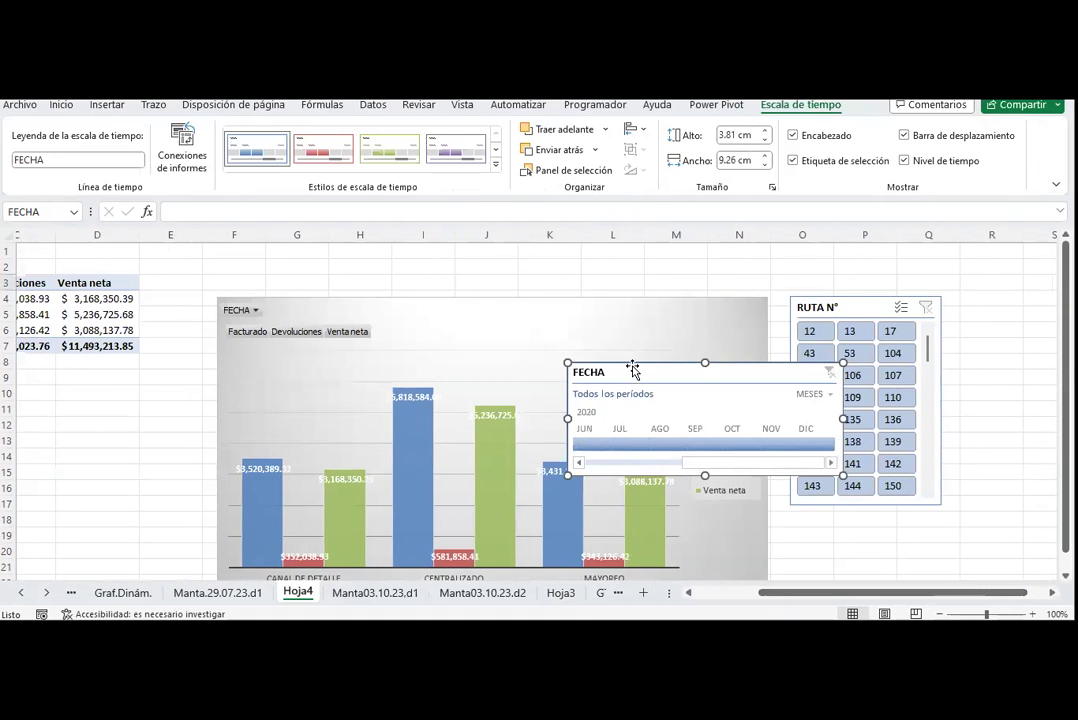
drag(631, 370, 301, 276)
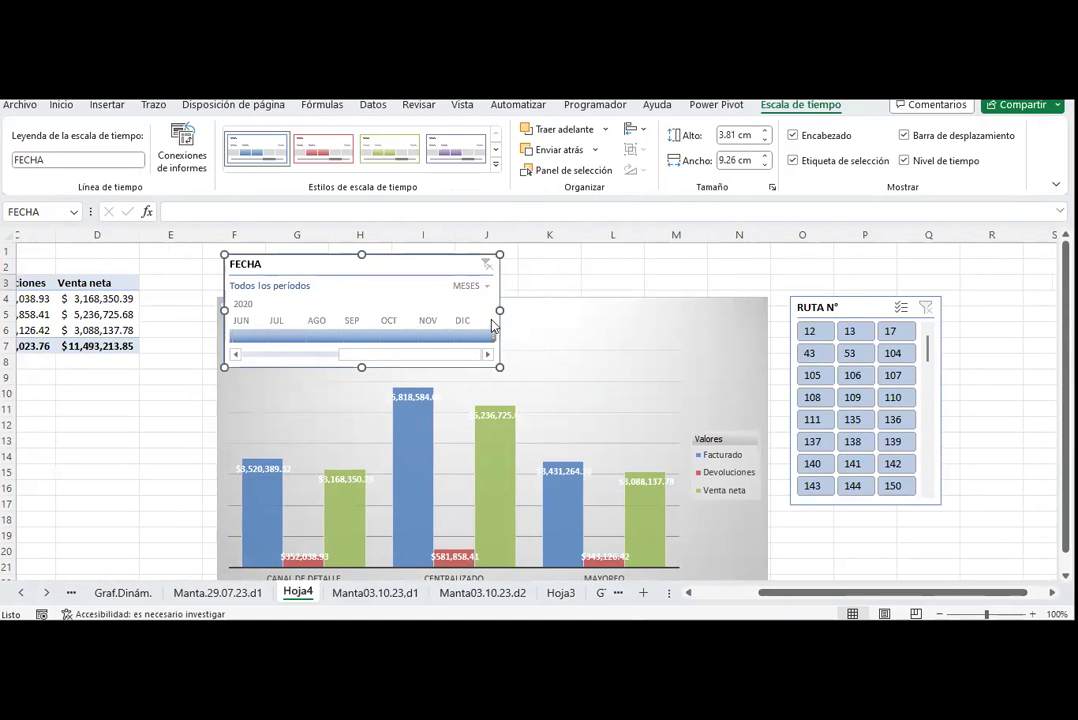
drag(500, 309, 766, 279)
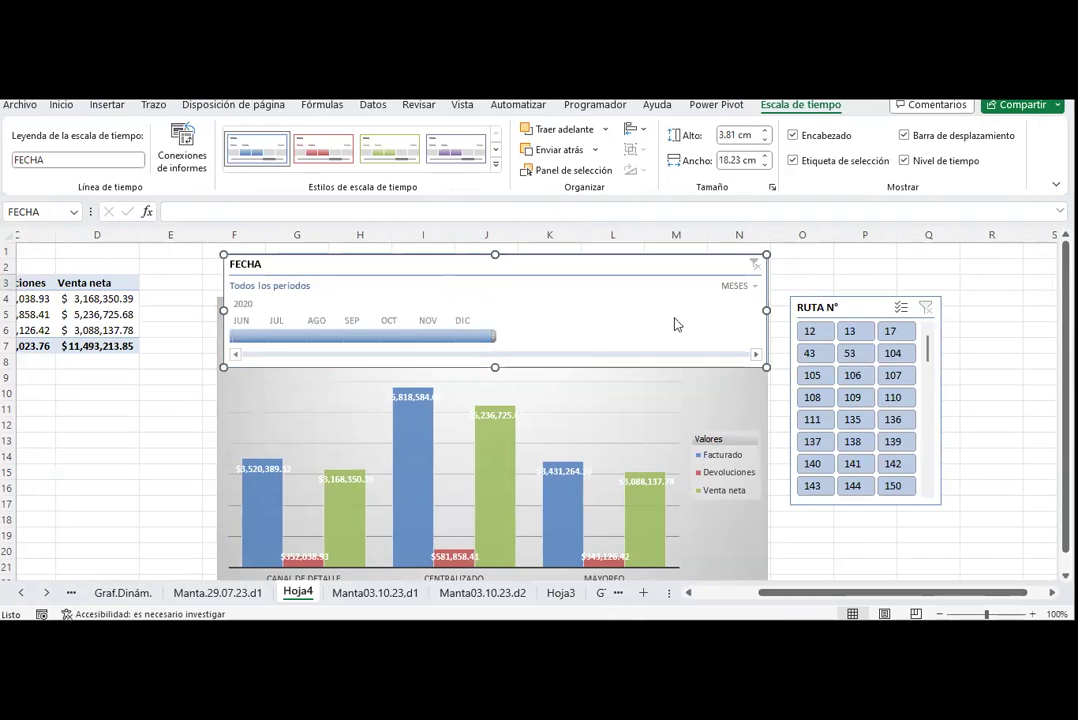
mouse_move(495, 366)
mouse_down()
mouse_move(495, 287)
mouse_move(495, 320)
mouse_up()
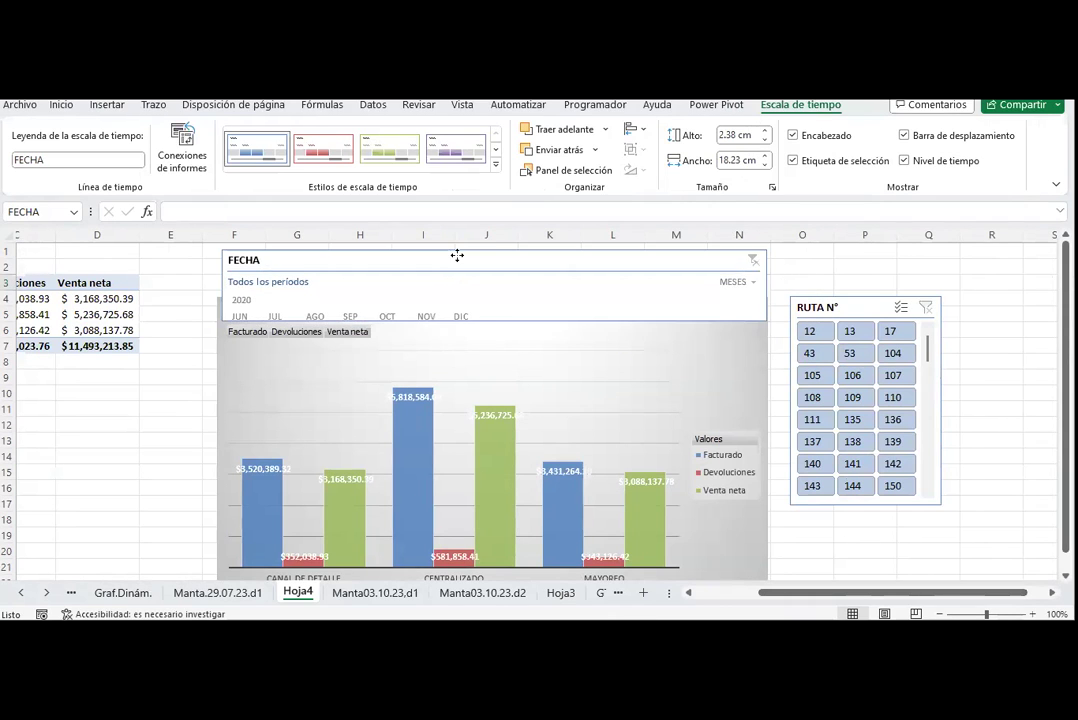
click(806, 266)
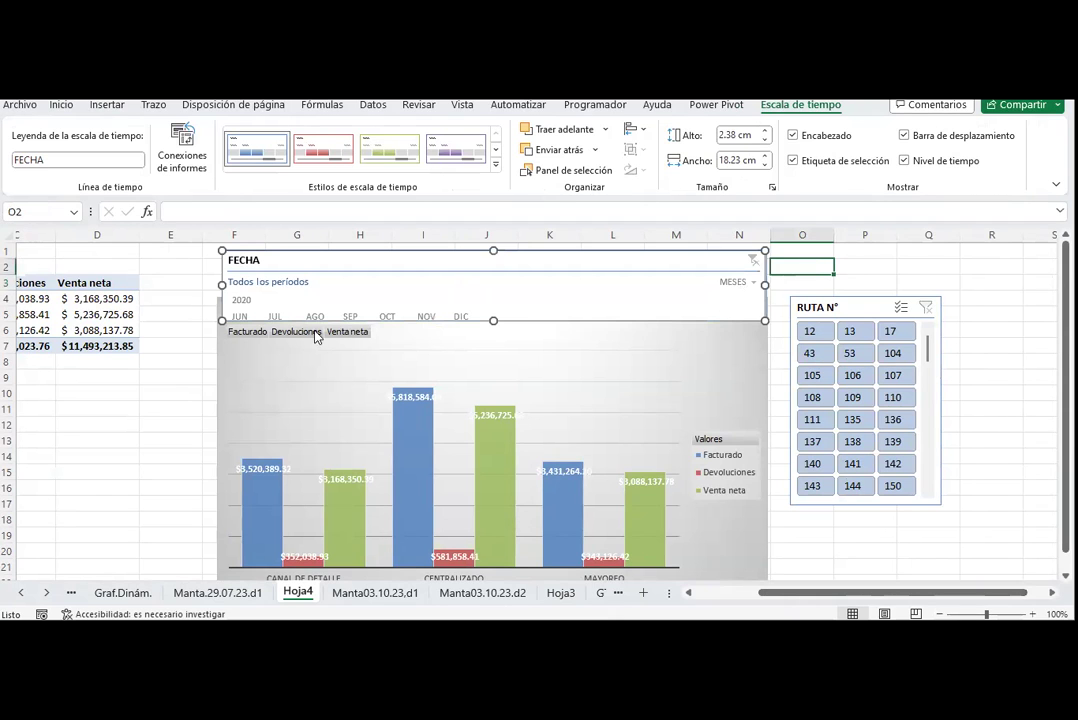
- Insert four blank rows above the table, then move the timeline to the top and make it taller
click(6, 249)
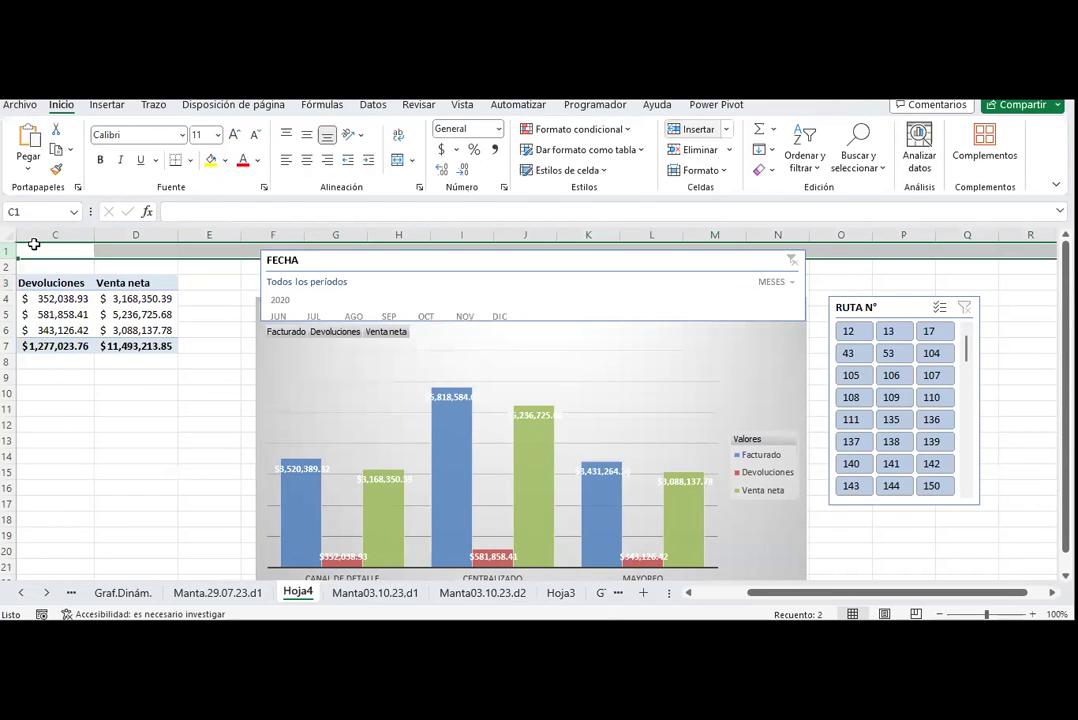
key(ctrl+plus)
key(ctrl+plus)
key(ctrl+plus)
key(ctrl+plus)
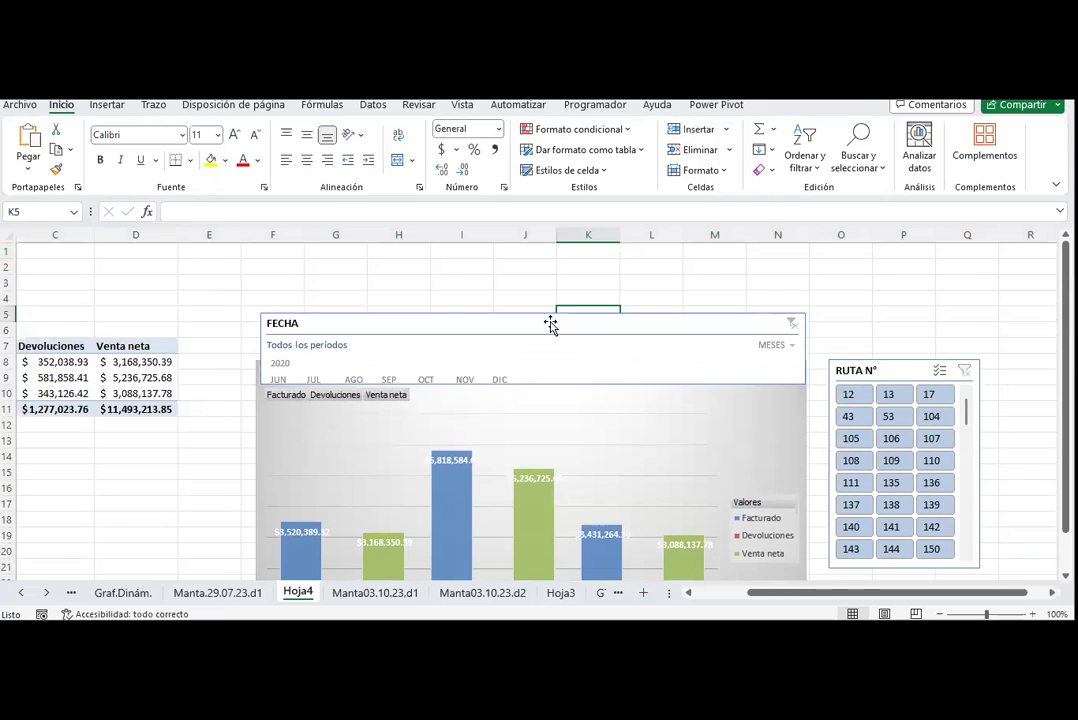
drag(546, 306, 546, 278)
drag(530, 341, 525, 366)
drag(551, 286, 547, 255)
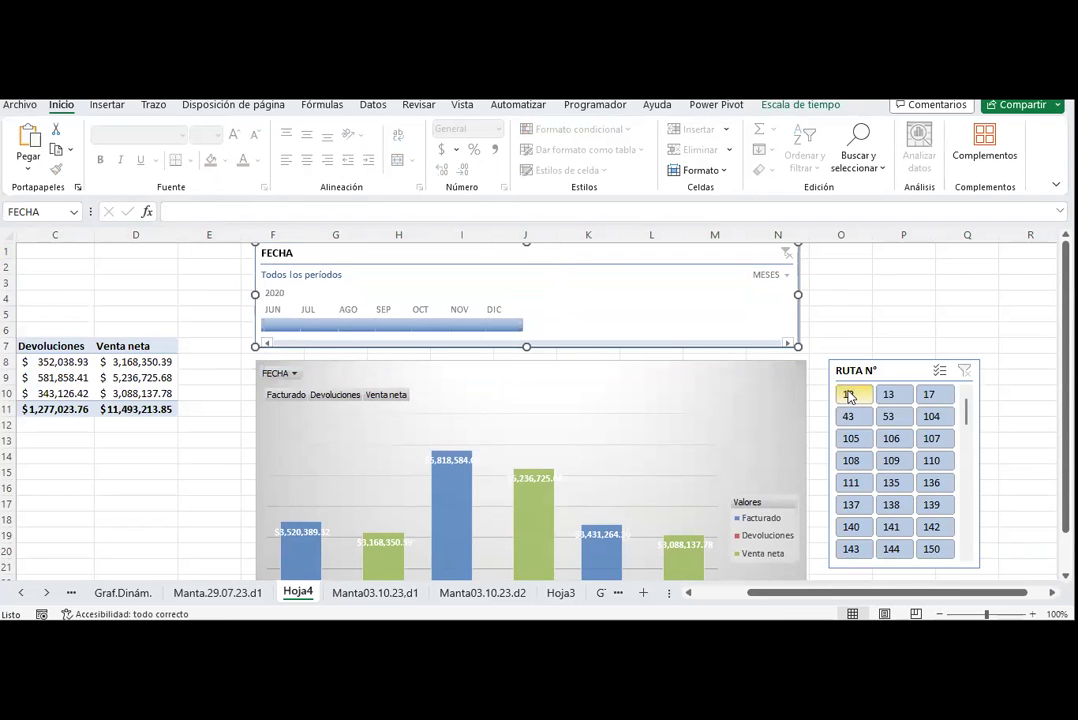
click(848, 397)
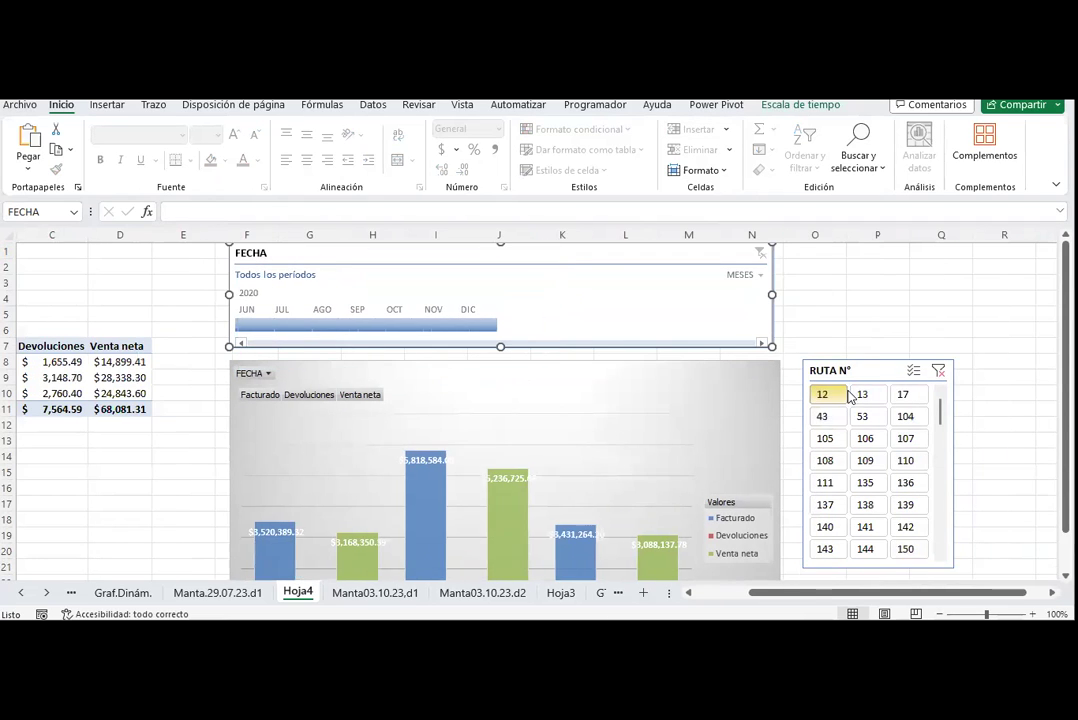
click(251, 322)
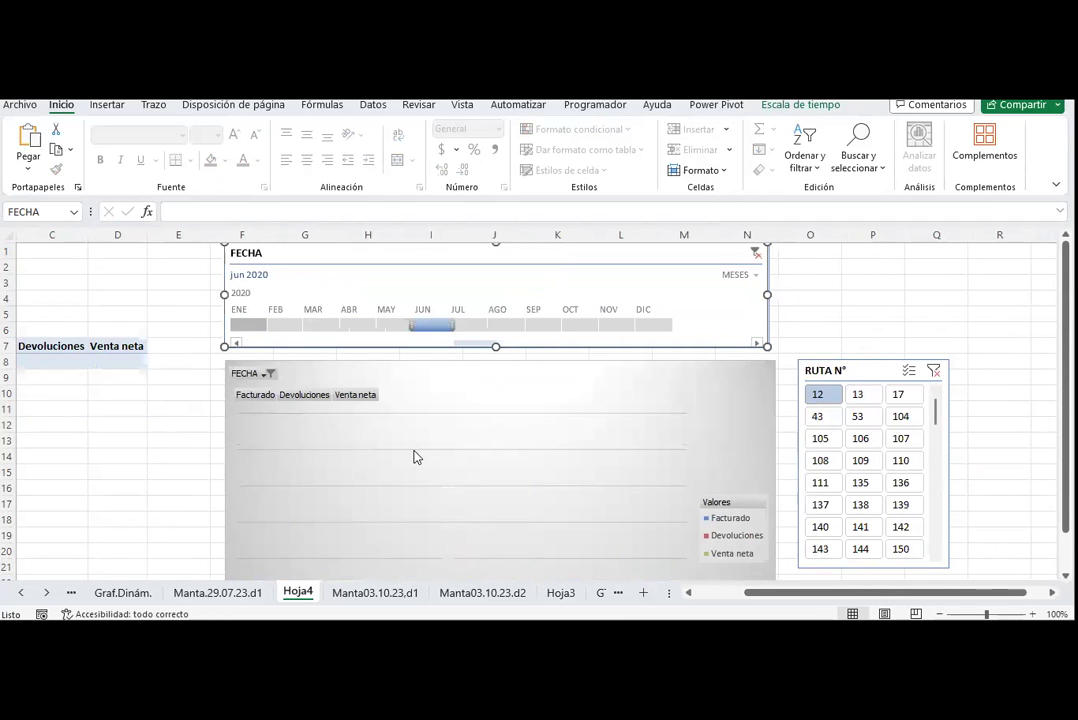
scroll(431, 443, down, 4)
scroll(472, 431, up, 2)
scroll(332, 306, up, 1)
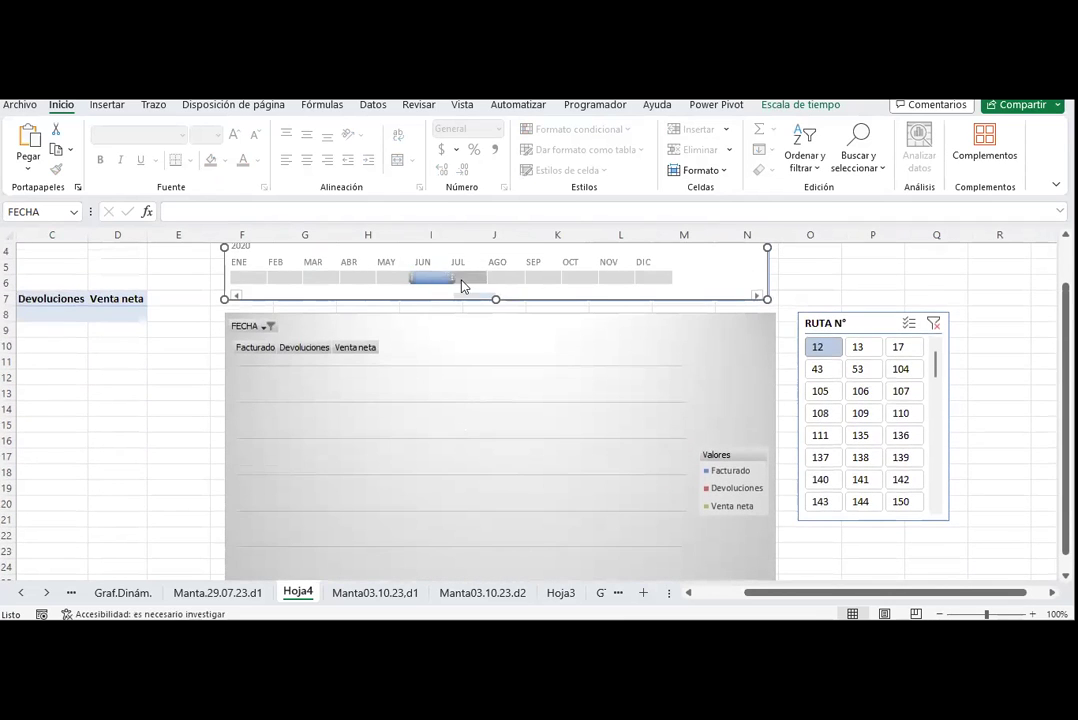
drag(462, 286, 490, 284)
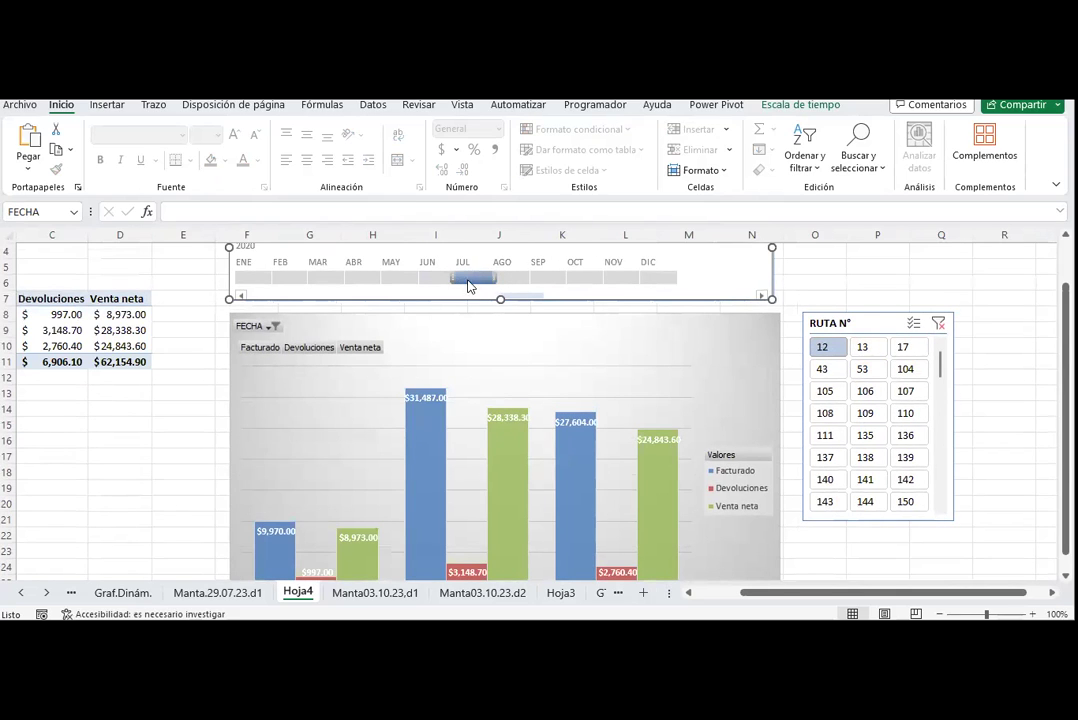
click(273, 327)
click(251, 520)
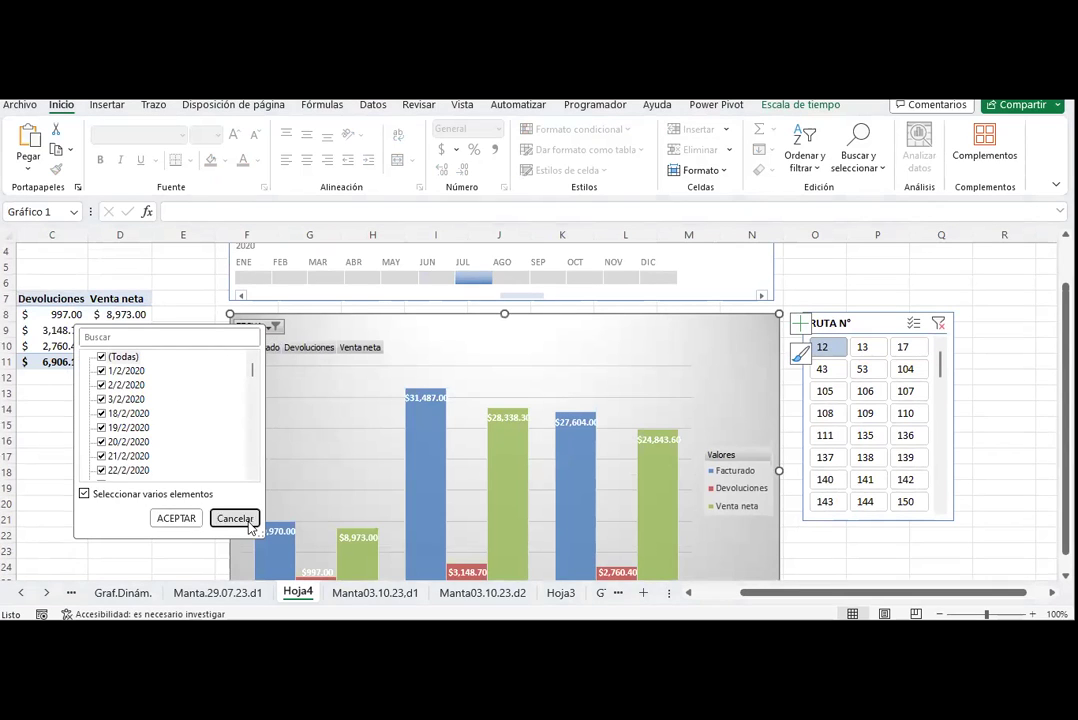
scroll(278, 322, up, 1)
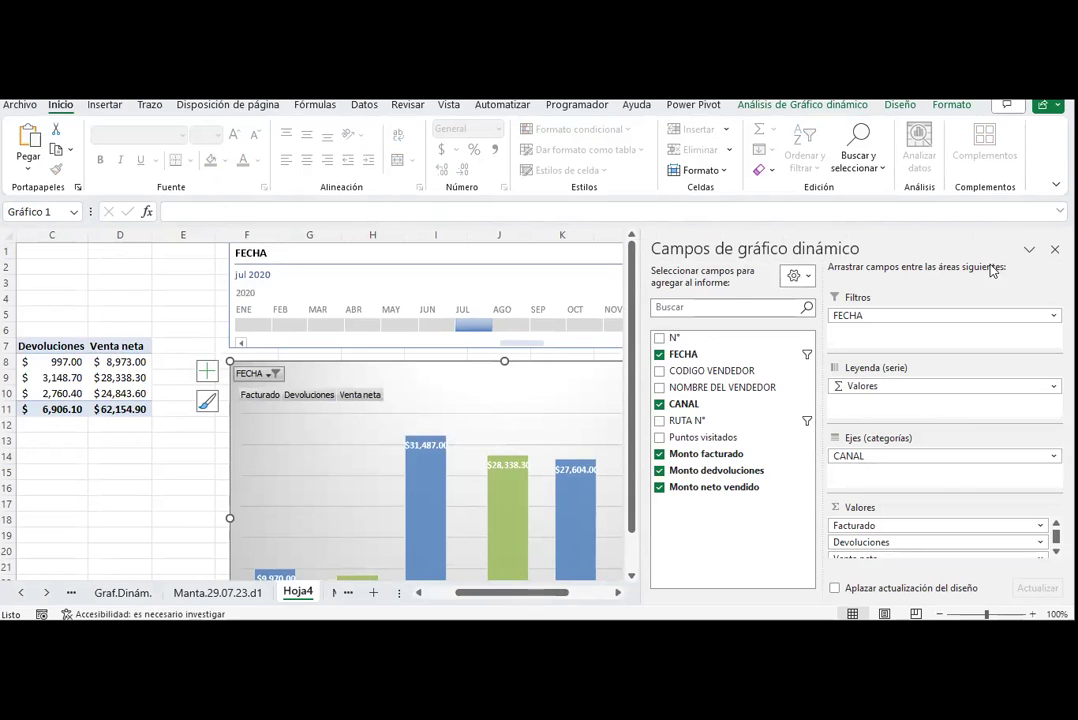
click(1053, 250)
click(759, 251)
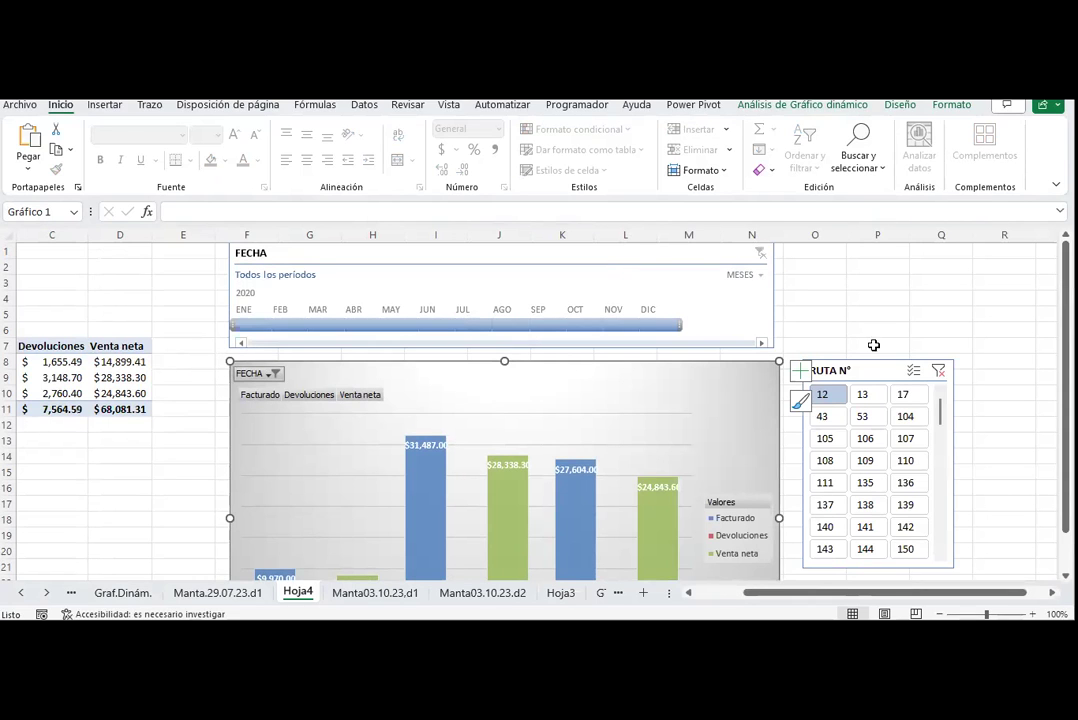
click(936, 371)
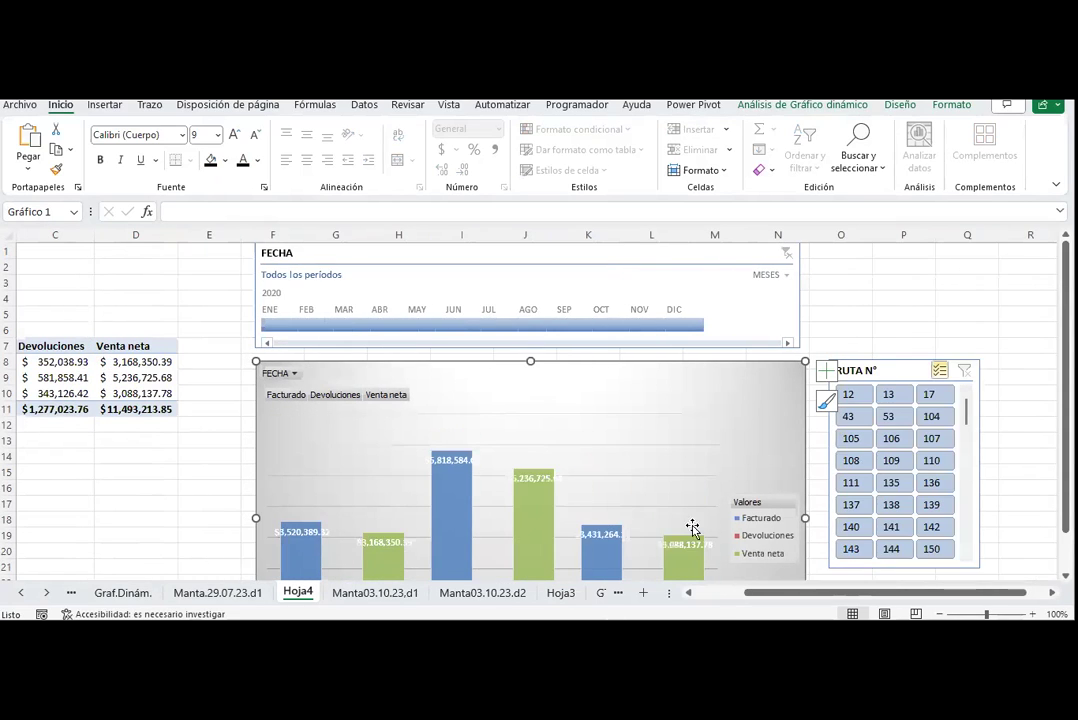
- Show the field list from the pivot chart's right-click menu
mouse_move(728, 625)
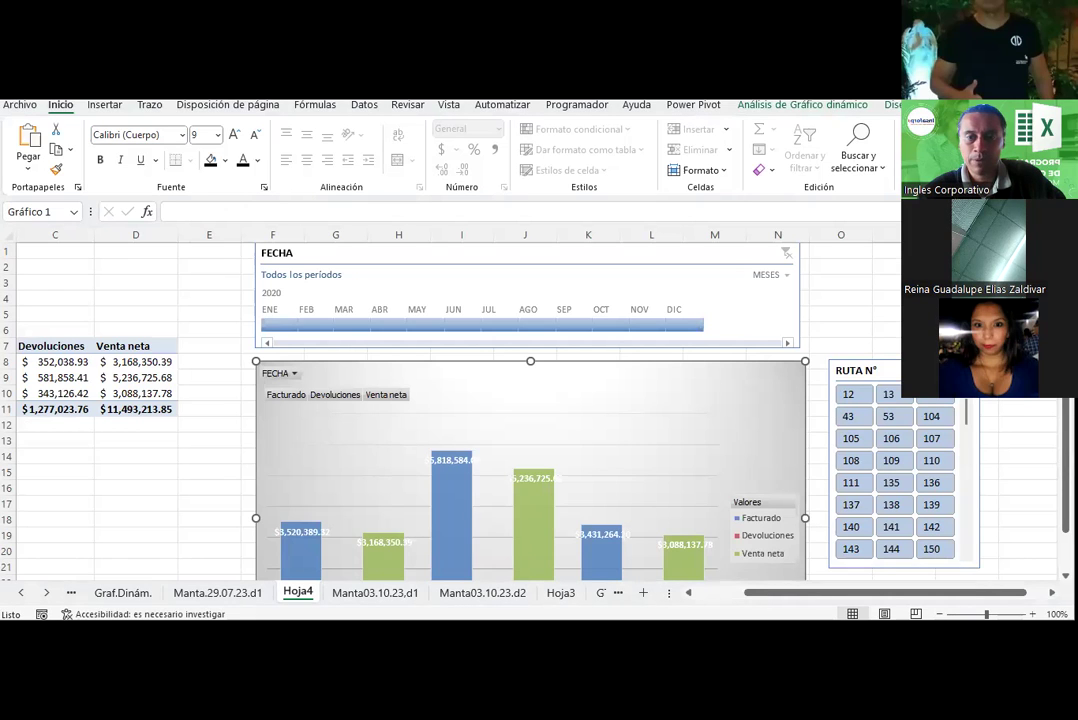
click(669, 380)
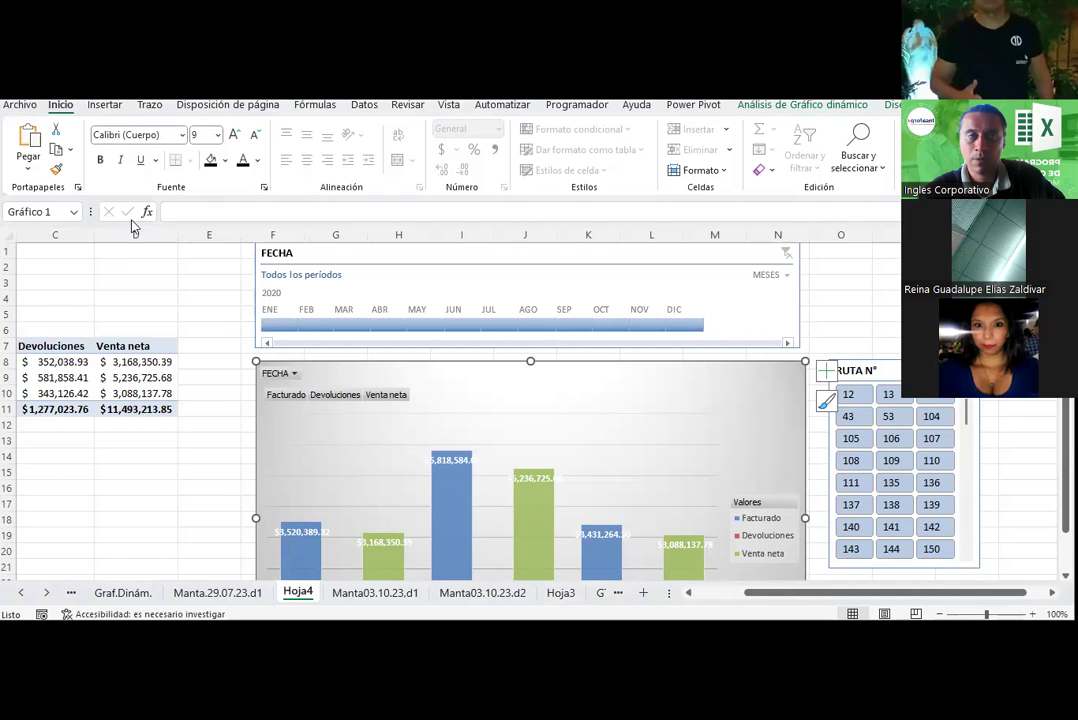
right_click(630, 380)
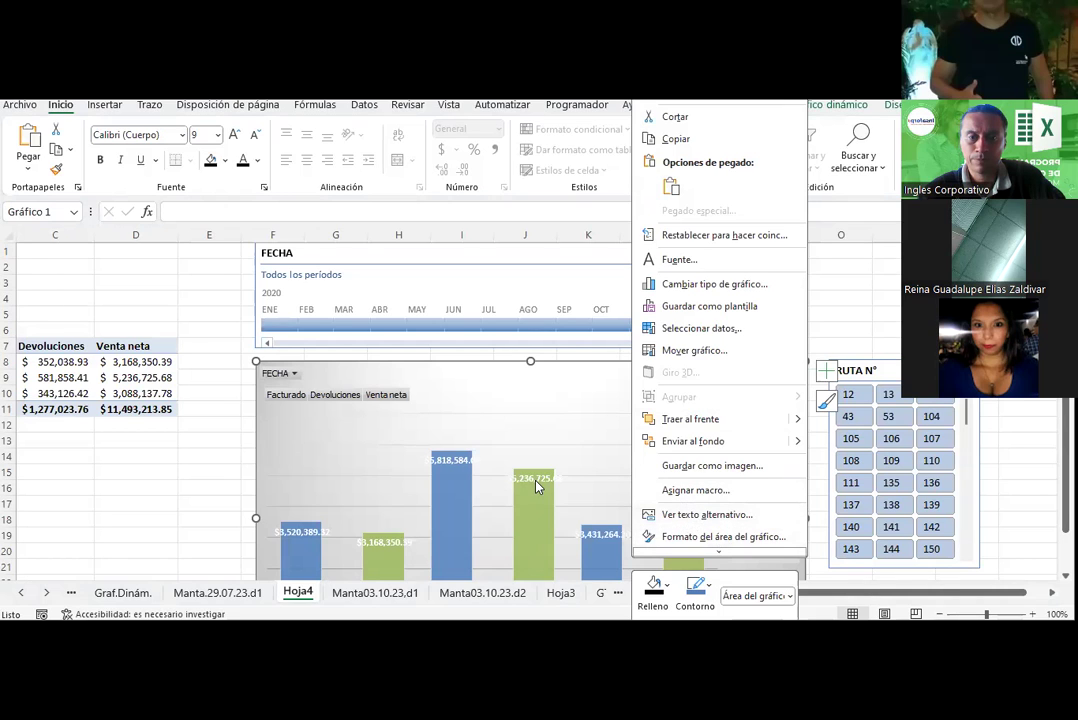
click(550, 404)
right_click(550, 404)
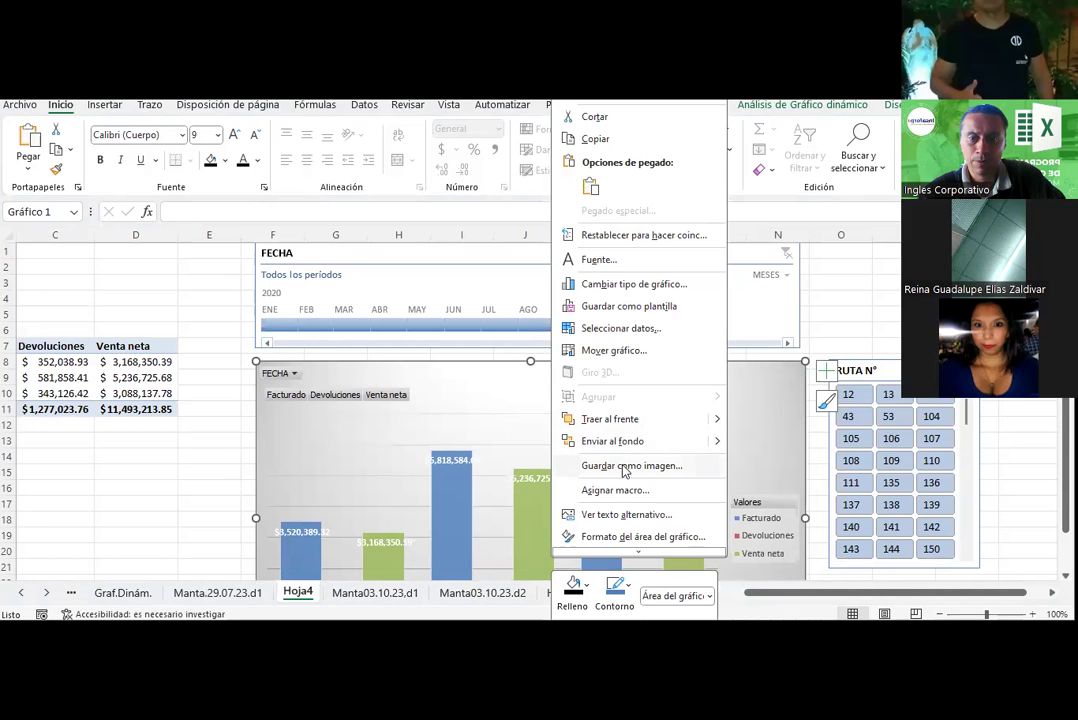
scroll(638, 540, down, 1)
click(640, 550)
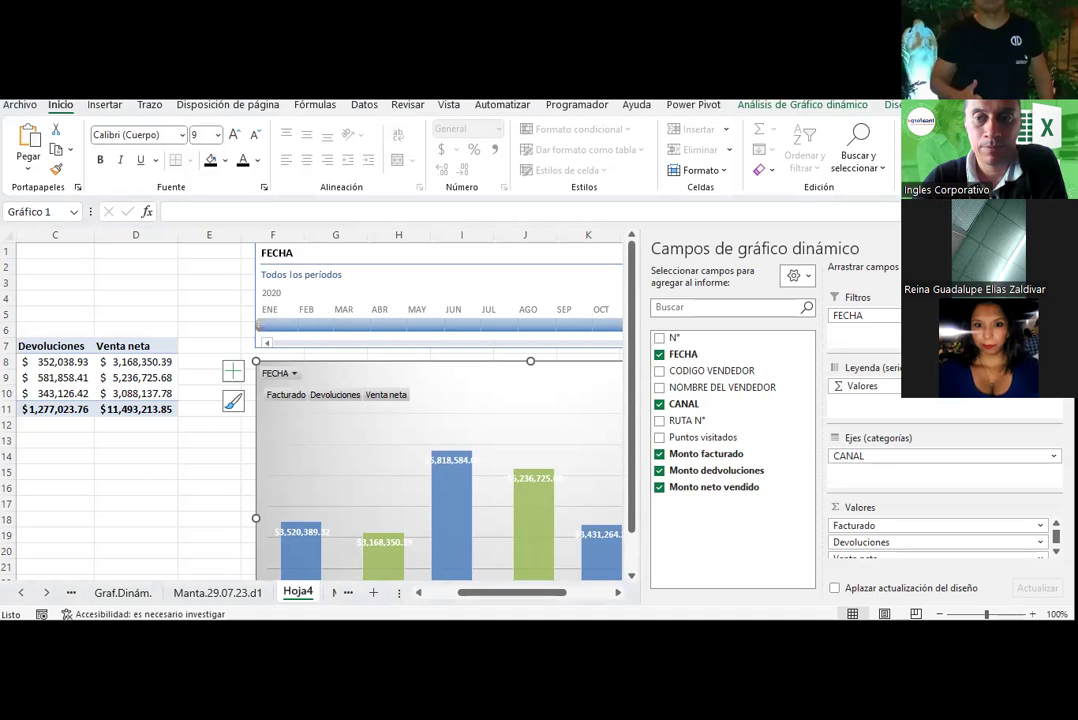
- Change the pivot chart to a stacked column chart
click(891, 104)
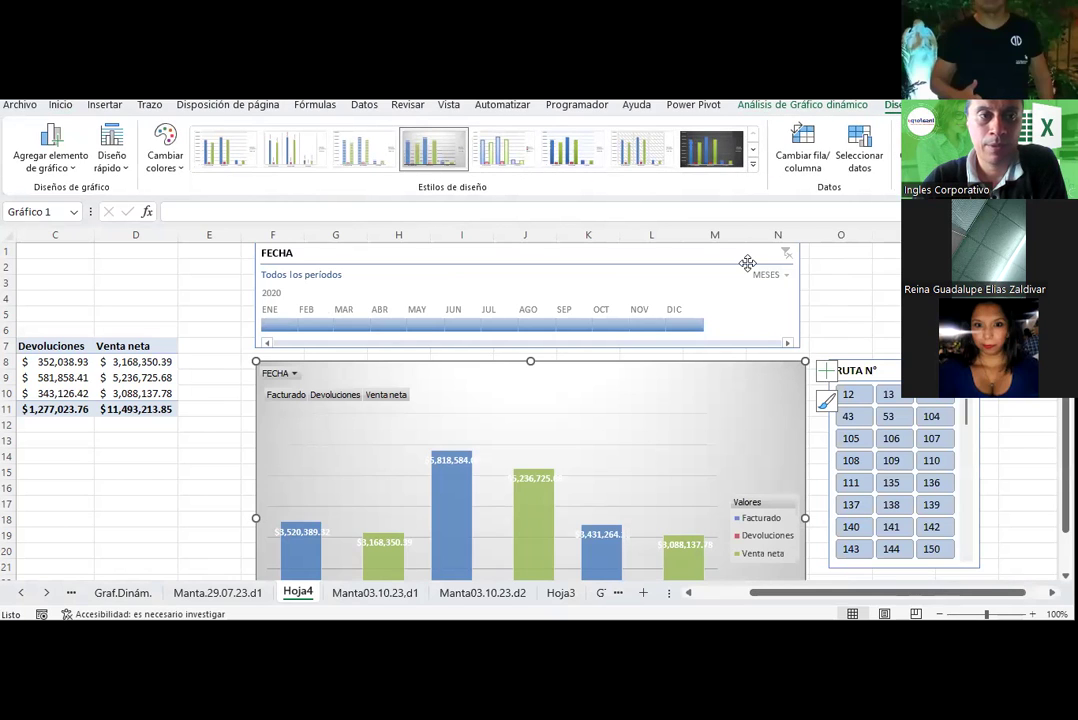
click(74, 170)
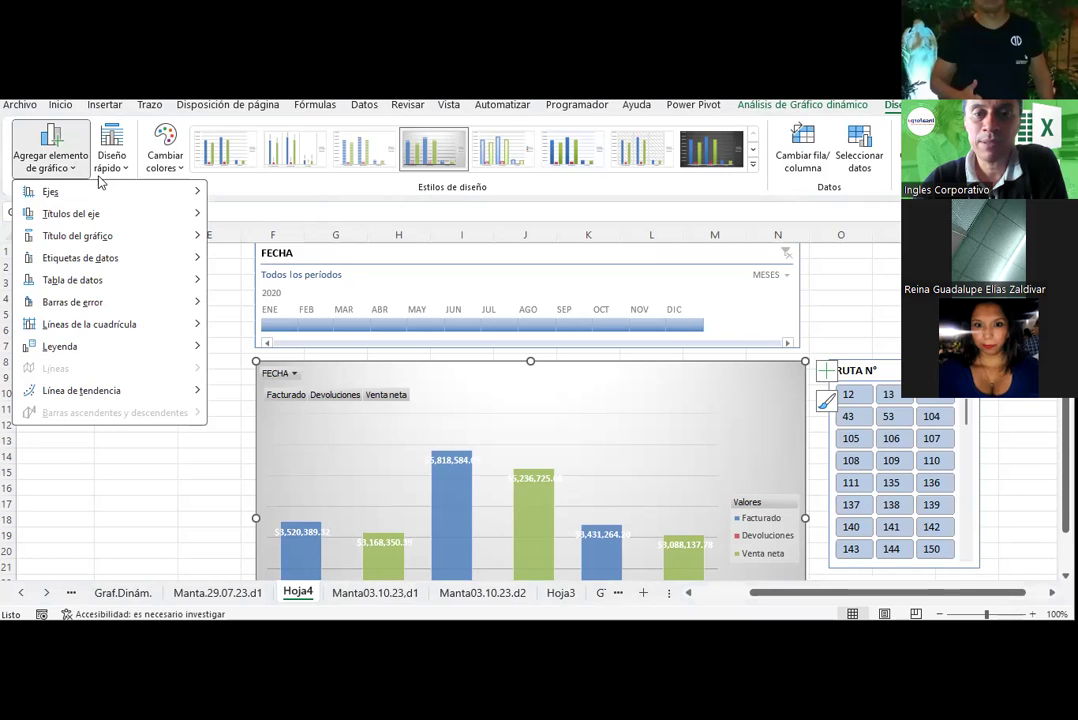
click(820, 294)
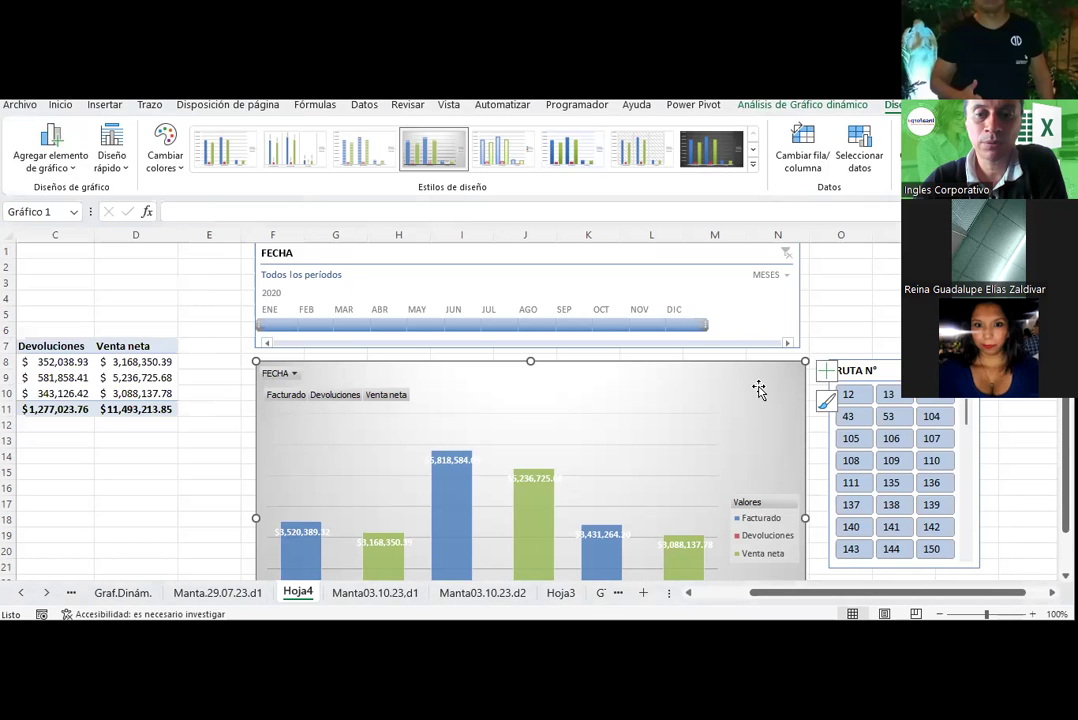
click(920, 145)
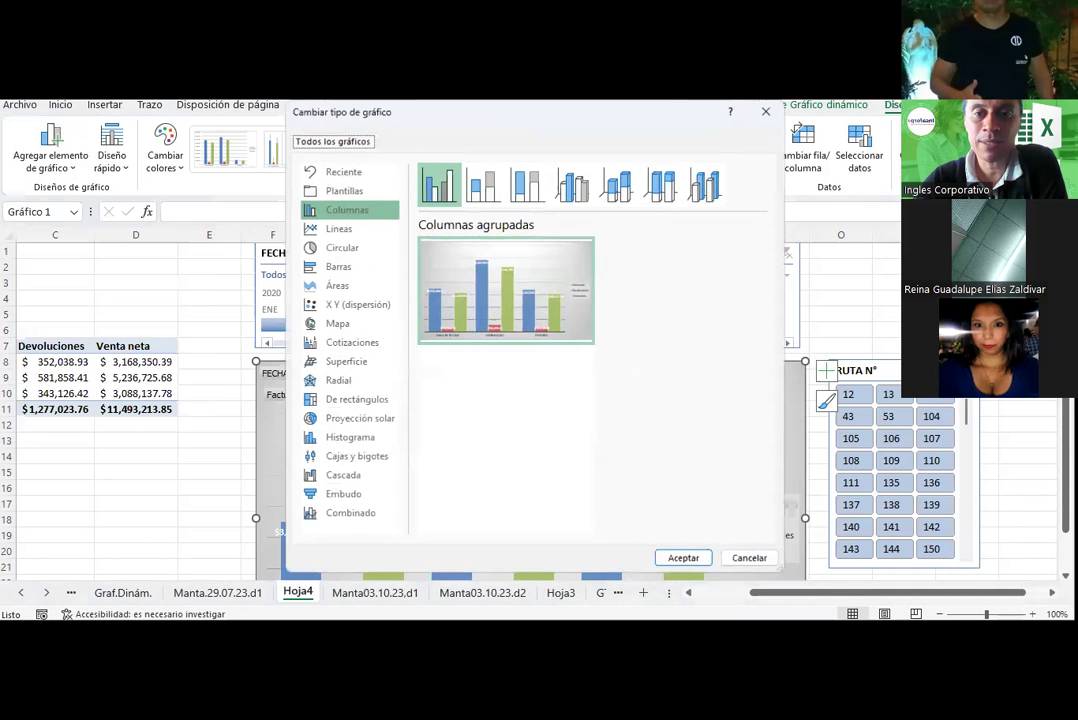
click(482, 190)
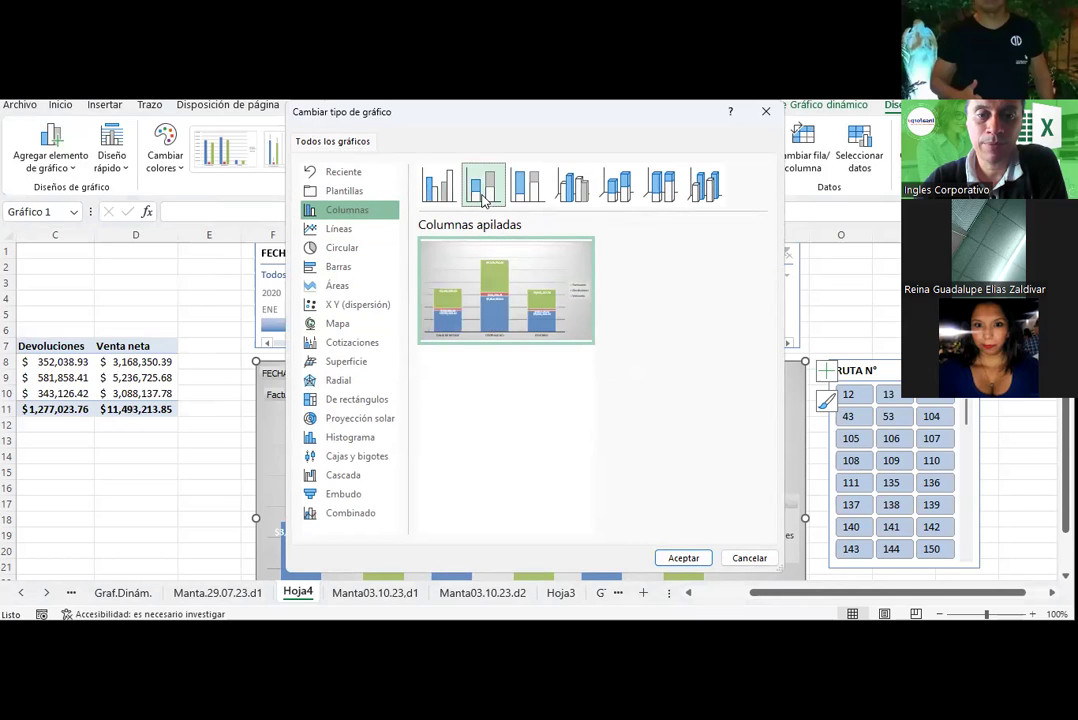
drag(455, 125, 600, 136)
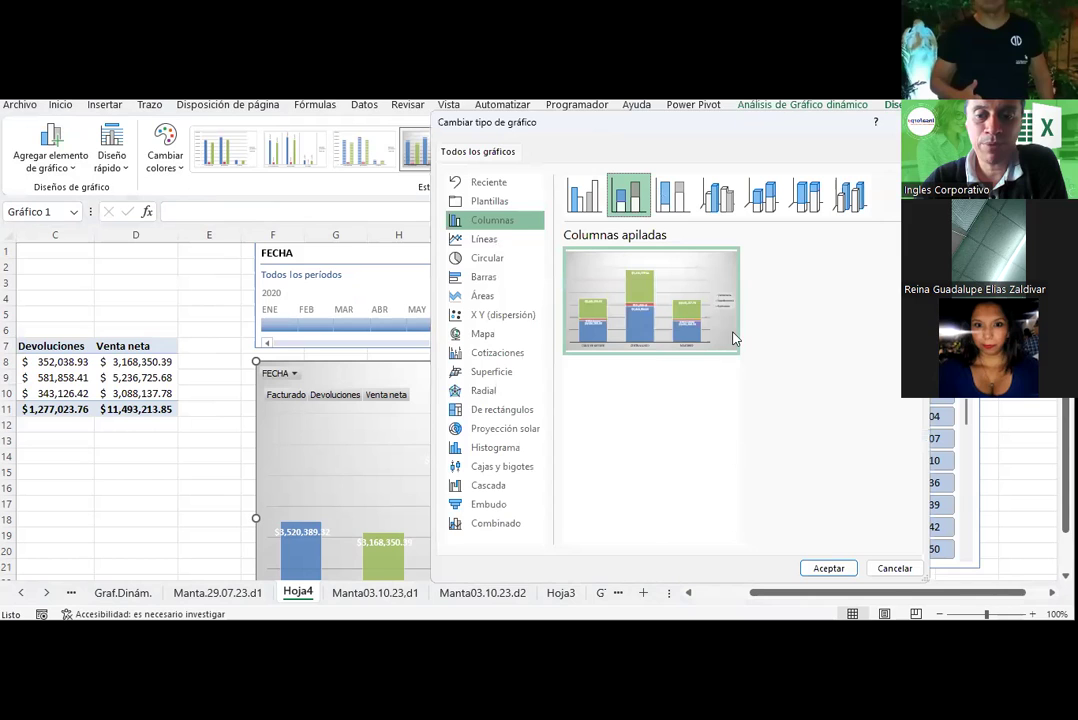
click(827, 570)
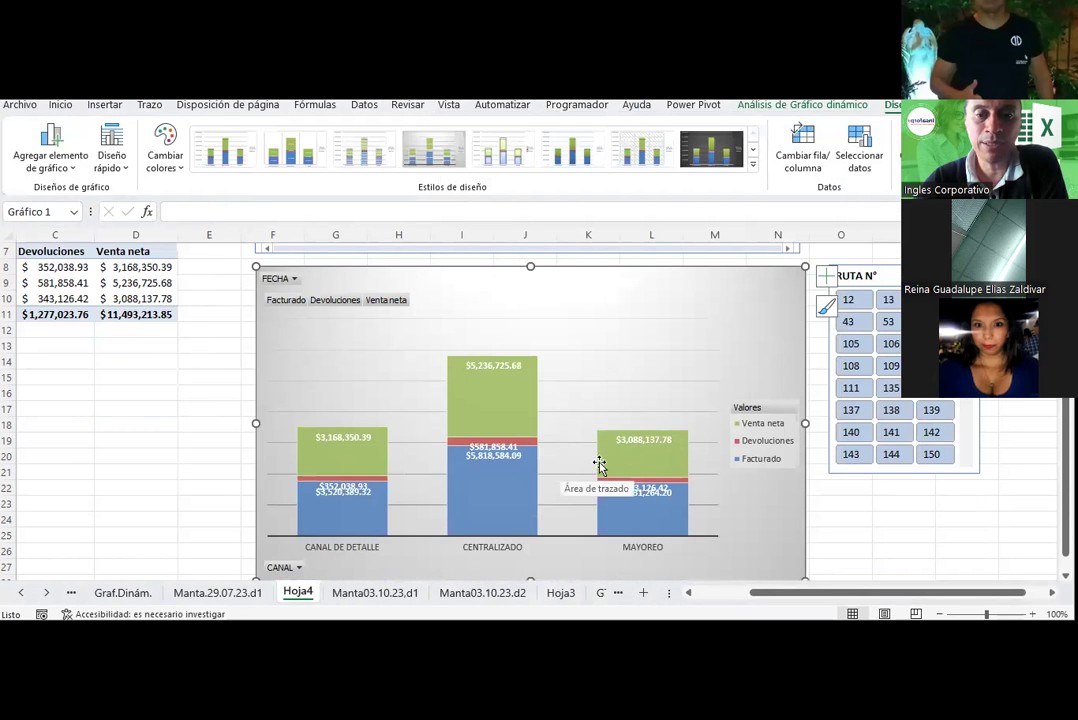
- Apply the dark chart style, then browse the chart types back to the bar options
click(709, 160)
click(920, 150)
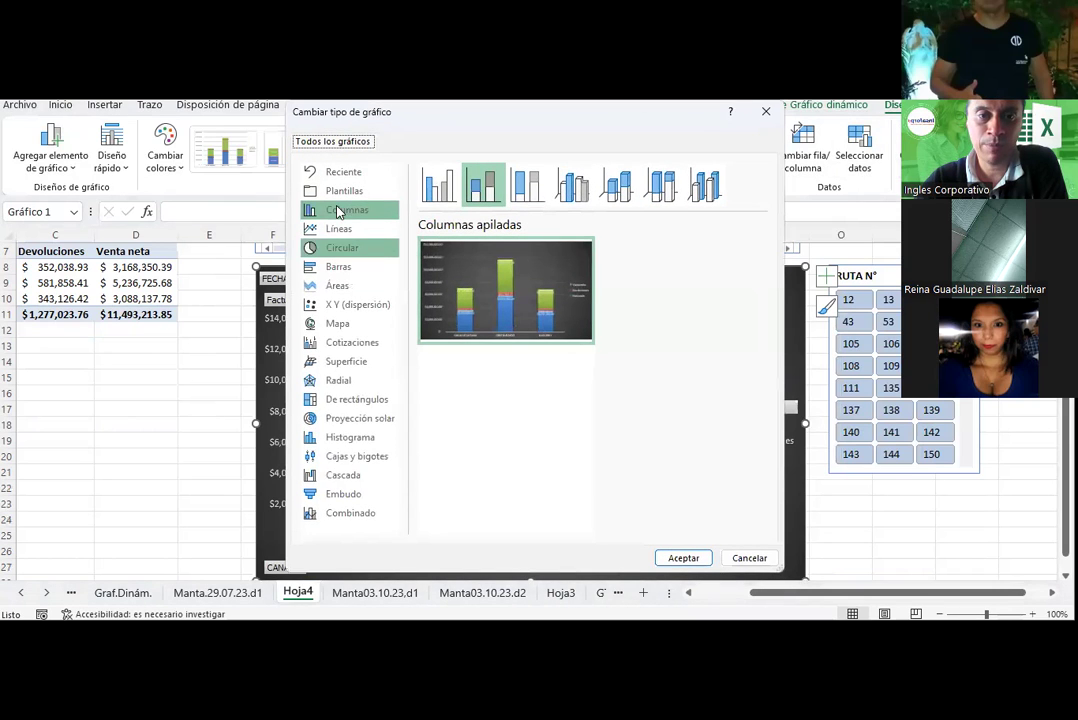
key(Down)
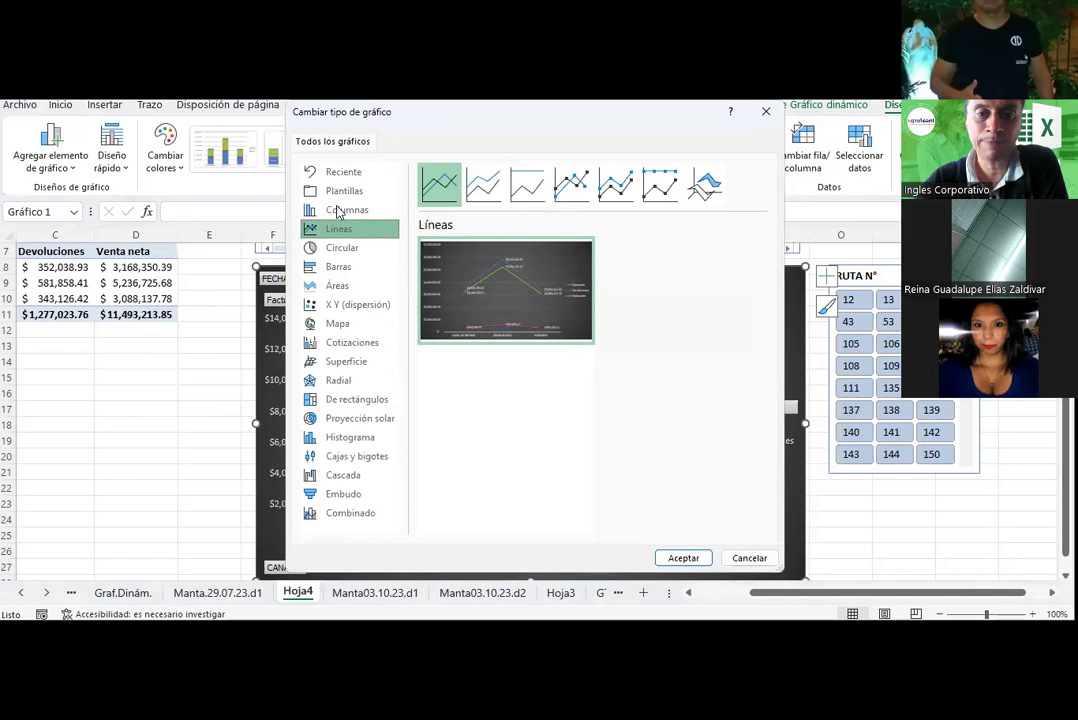
click(567, 196)
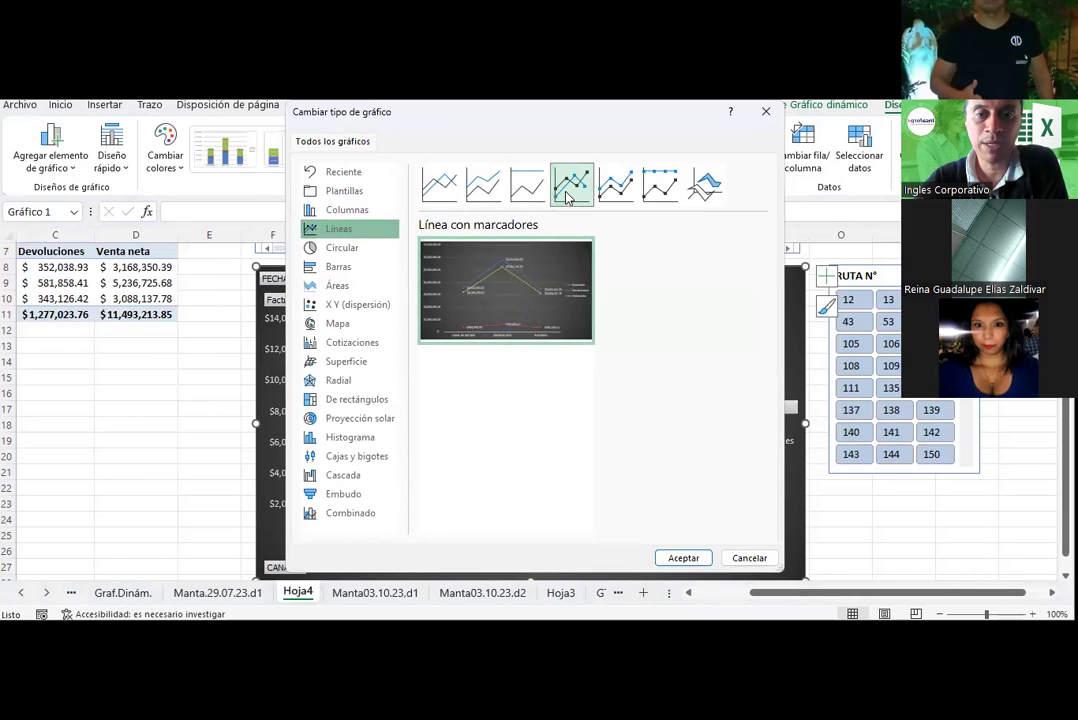
key(Down)
key(Down)
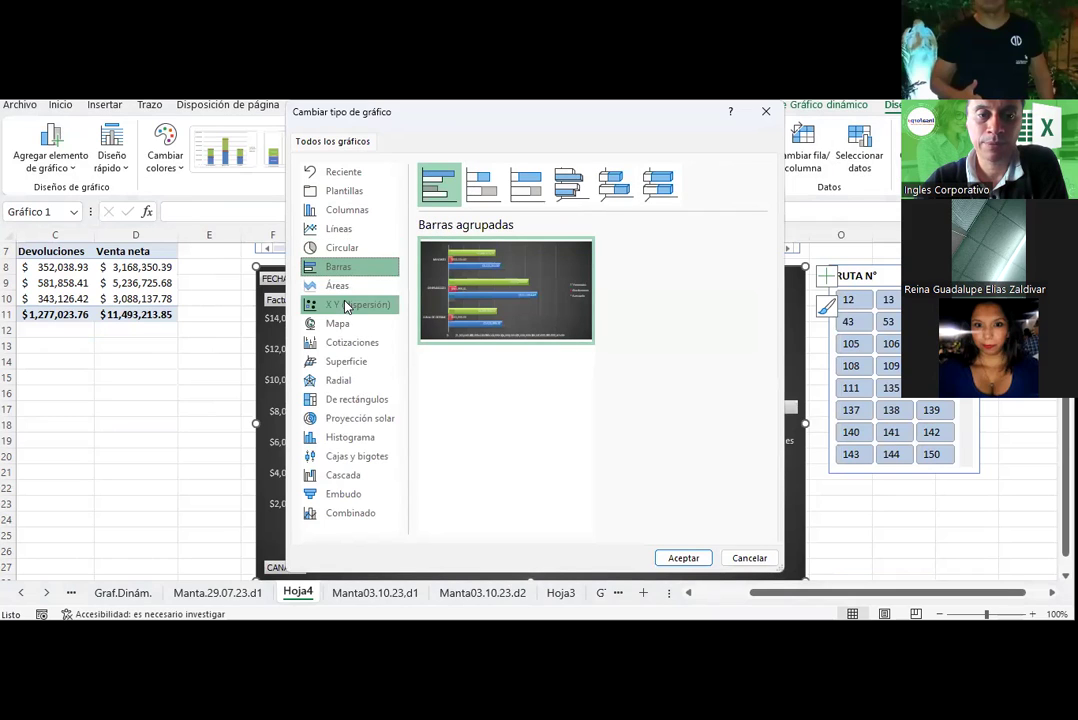
click(340, 286)
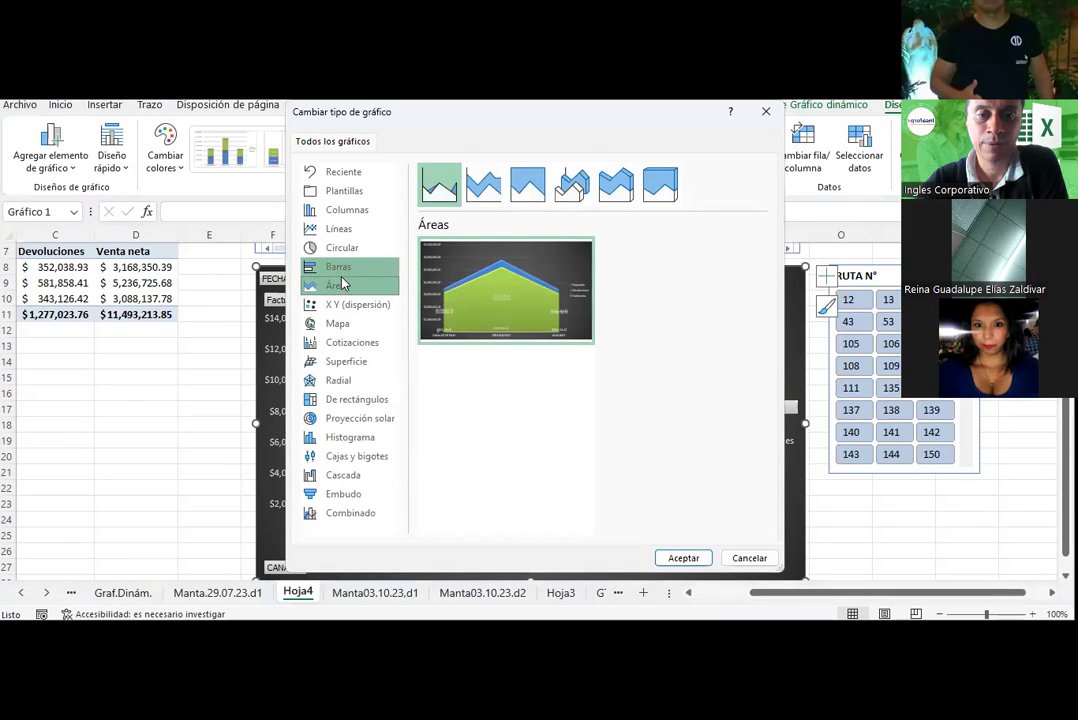
click(338, 267)
- Apply the clustered bar chart and delete its bottom value axis
click(683, 558)
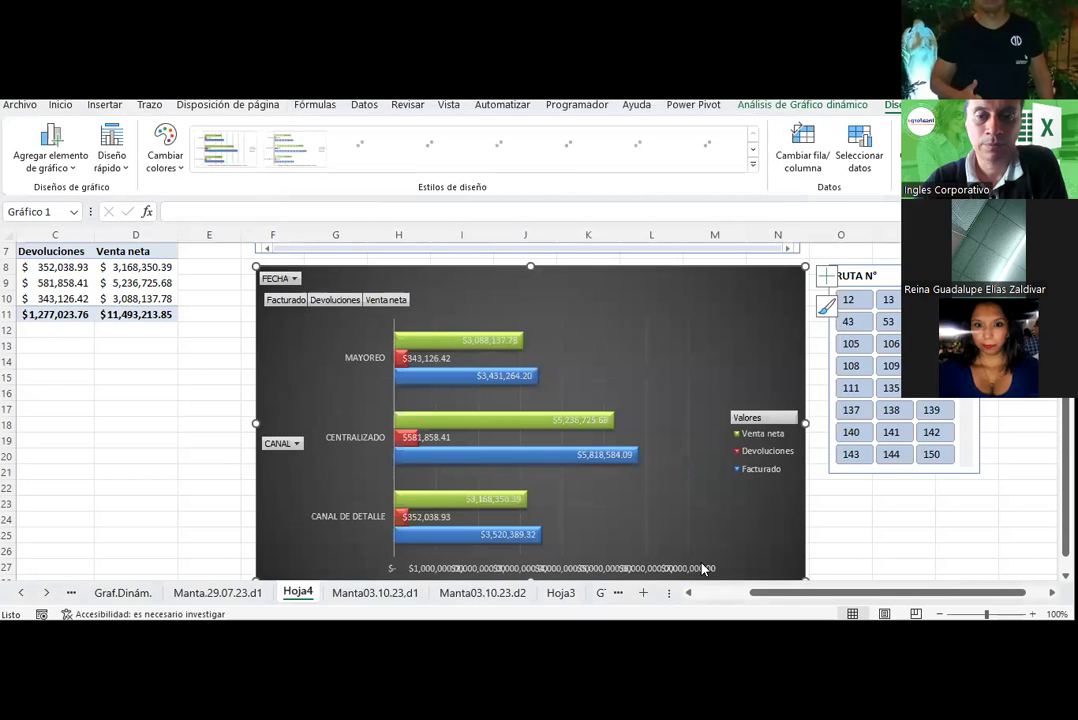
click(862, 514)
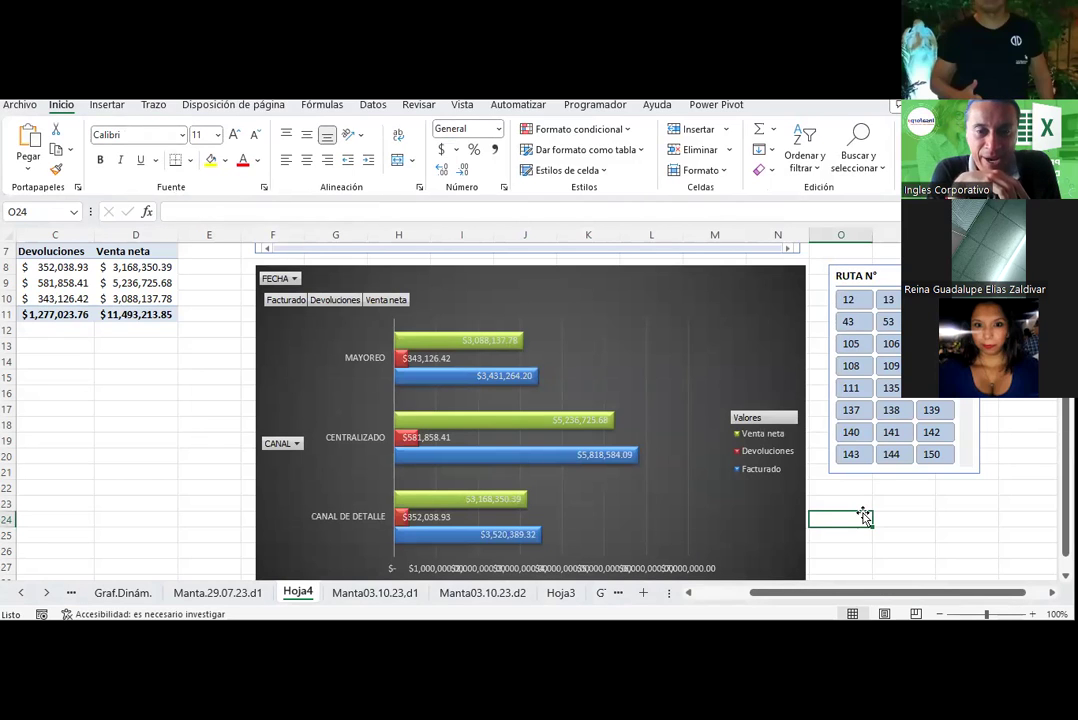
click(710, 570)
key(Delete)
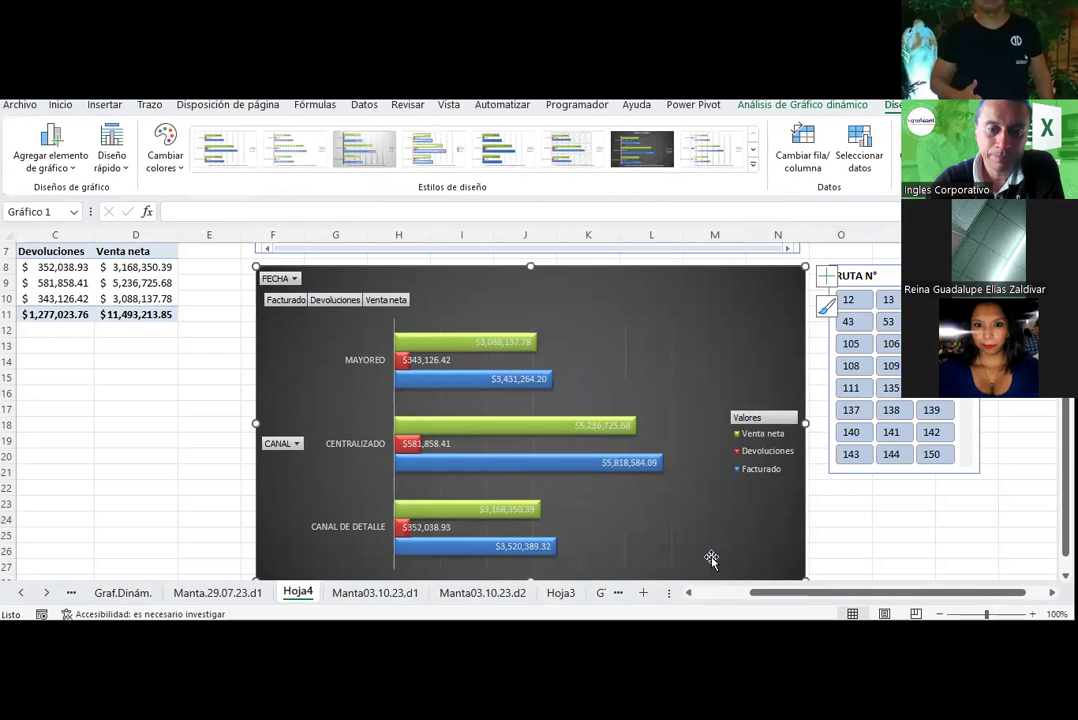
- Select the green Venta neta series and bring up its options
scroll(582, 330, down, 1)
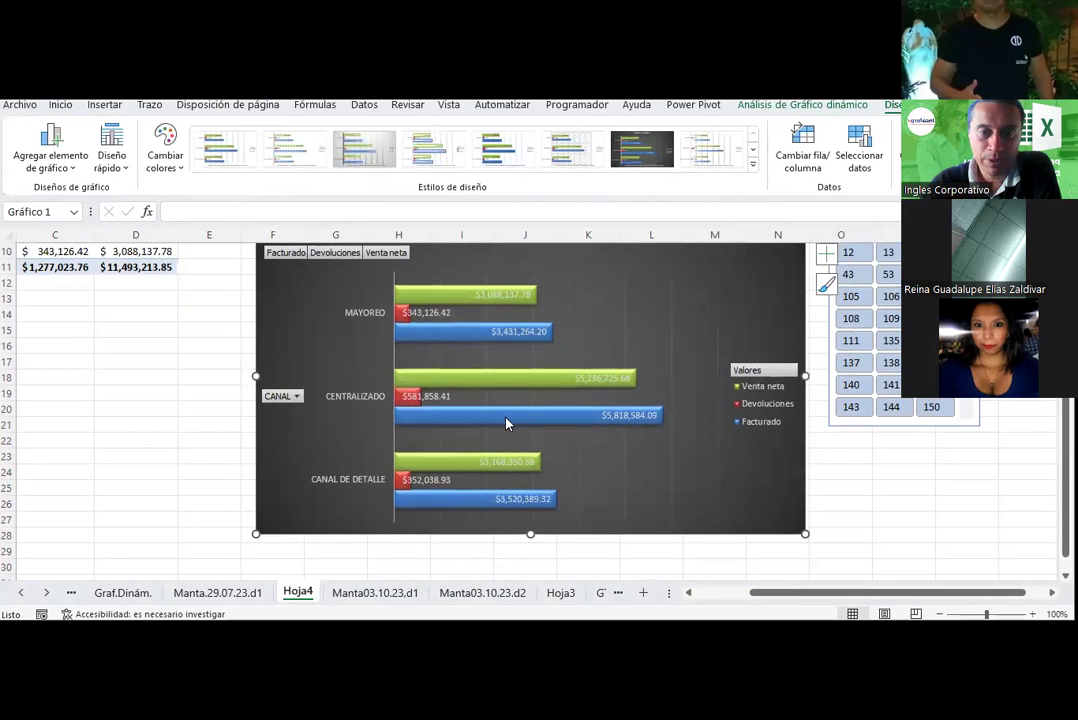
click(448, 297)
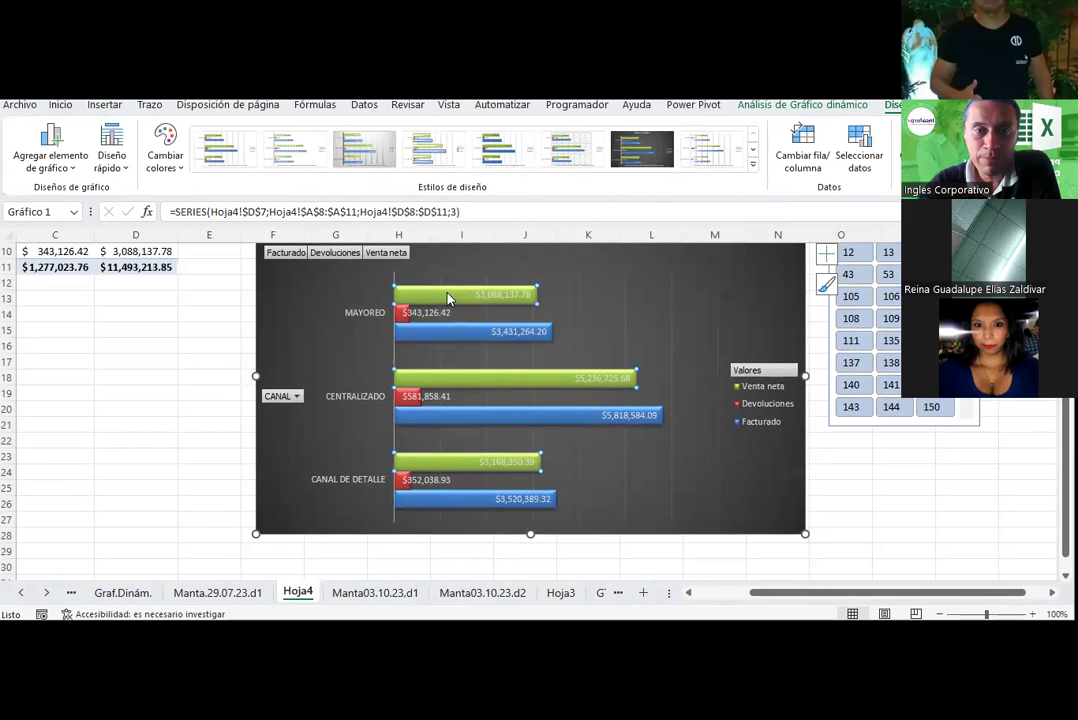
right_click(448, 297)
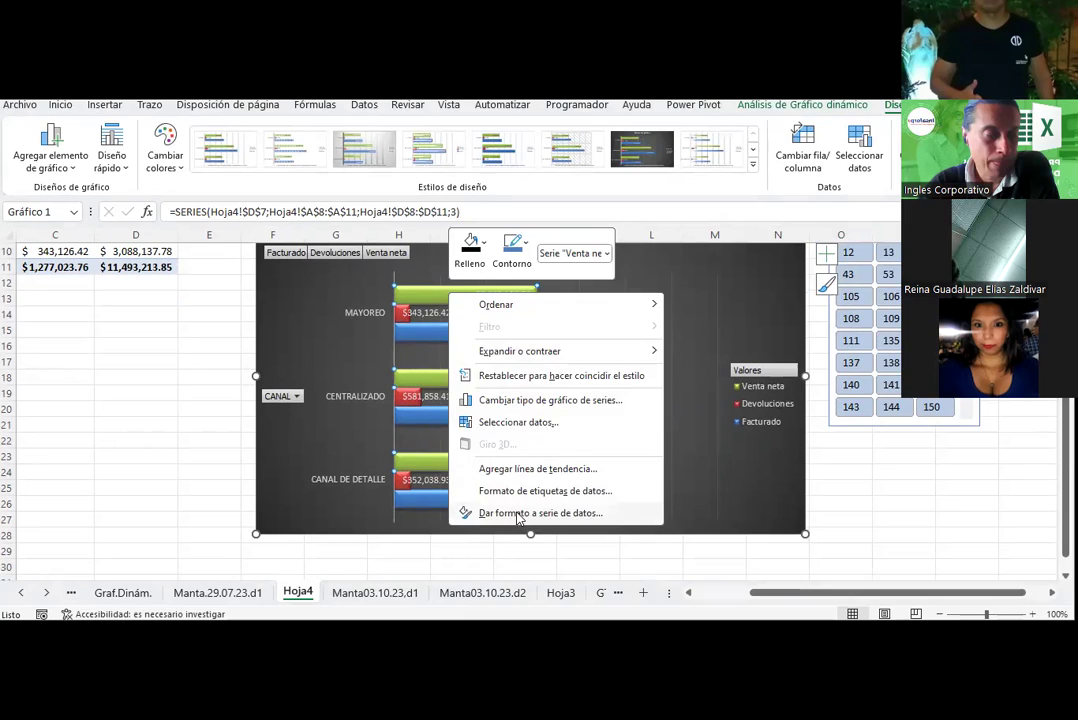
- Open Format Data Series for Venta neta and expand its Fill and Border sections
click(521, 513)
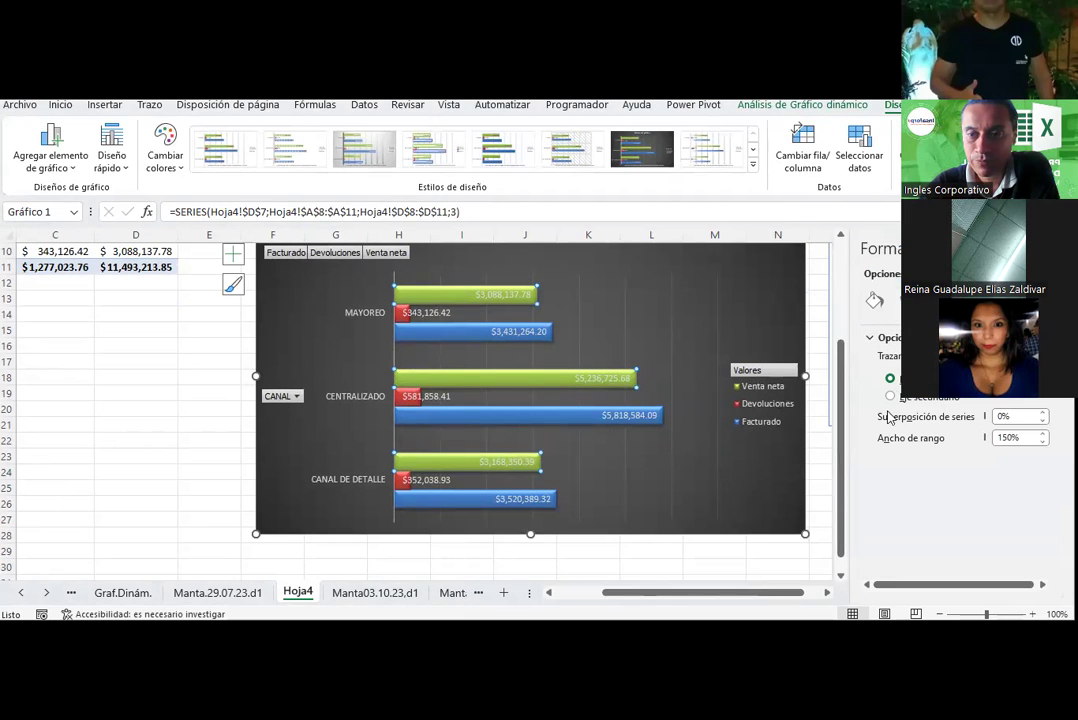
click(870, 338)
click(870, 338)
click(874, 300)
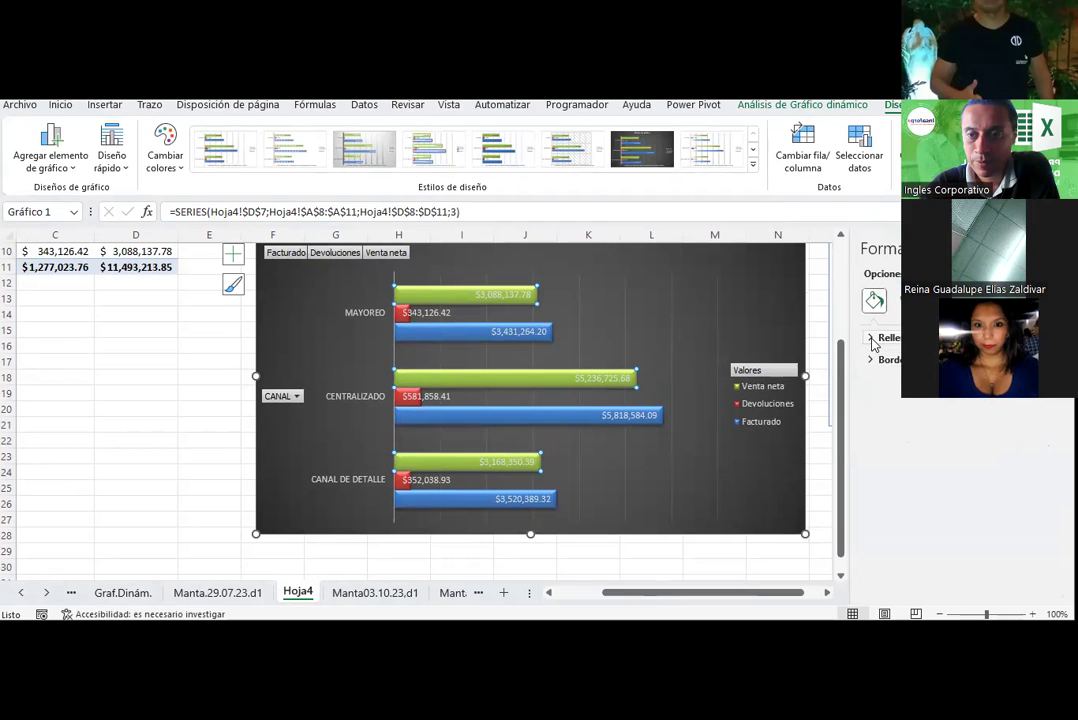
click(870, 338)
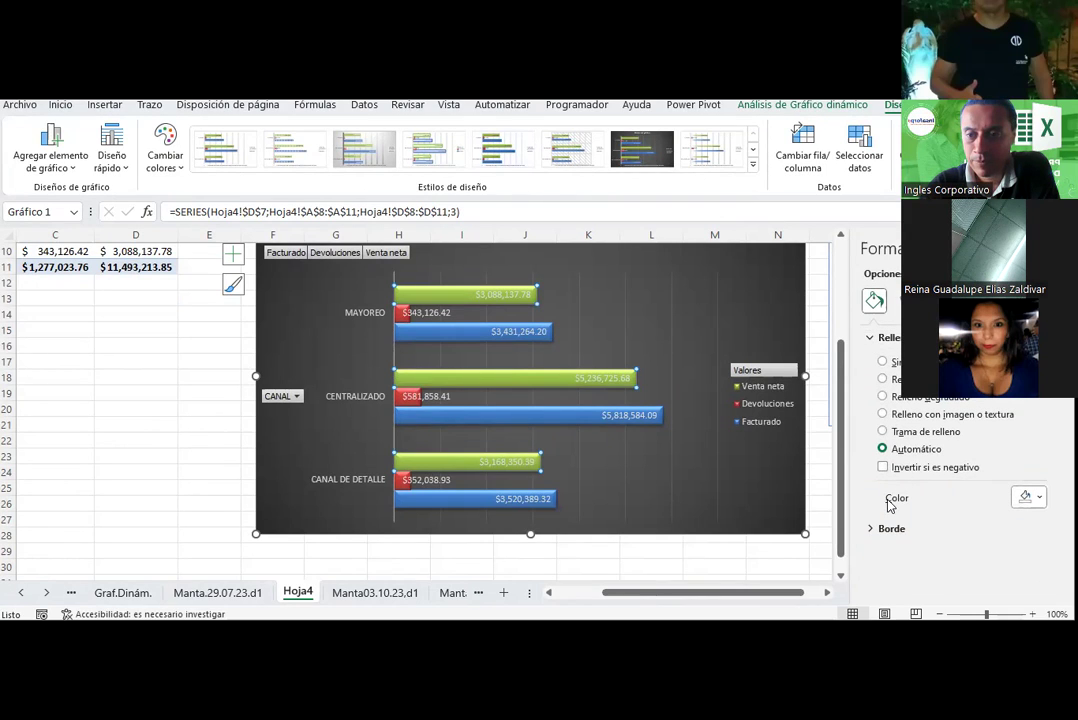
click(870, 528)
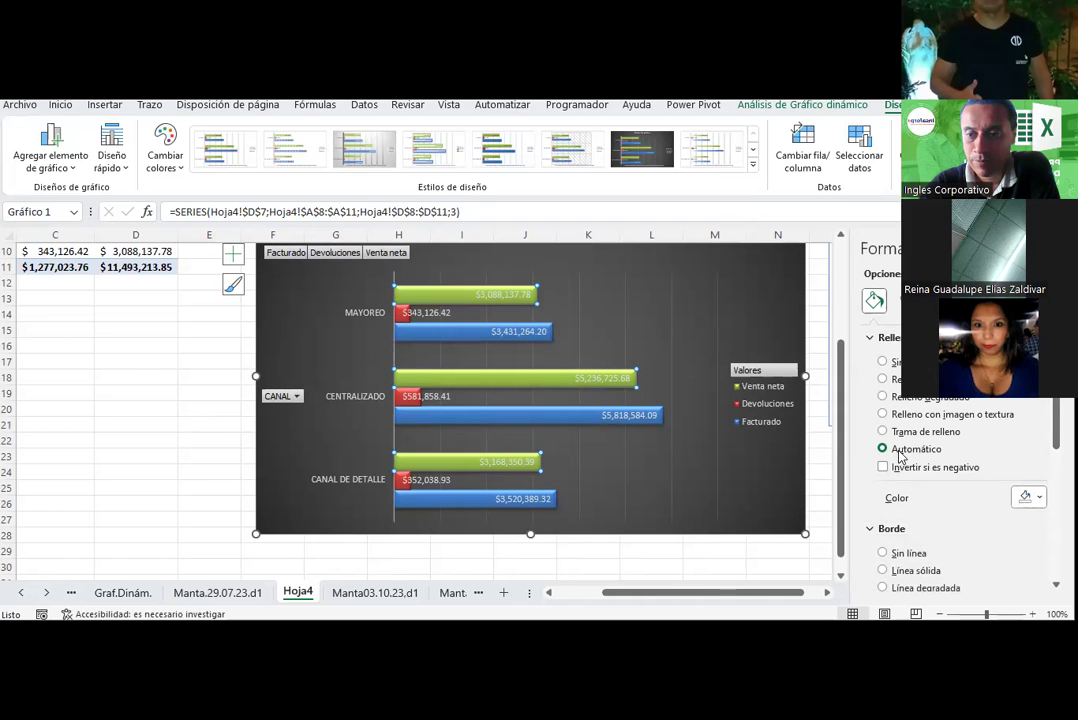
scroll(895, 450, down, 2)
scroll(897, 457, down, 2)
scroll(900, 456, down, 1)
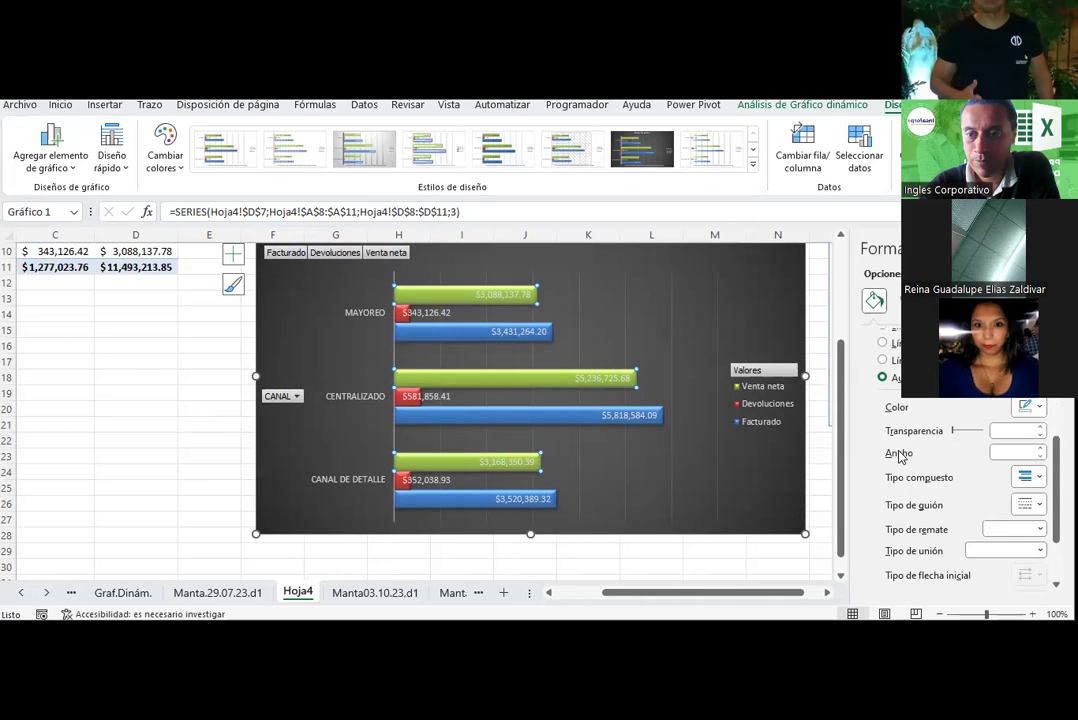
scroll(900, 456, down, 1)
scroll(900, 456, down, 2)
scroll(900, 456, up, 3)
scroll(900, 456, up, 3)
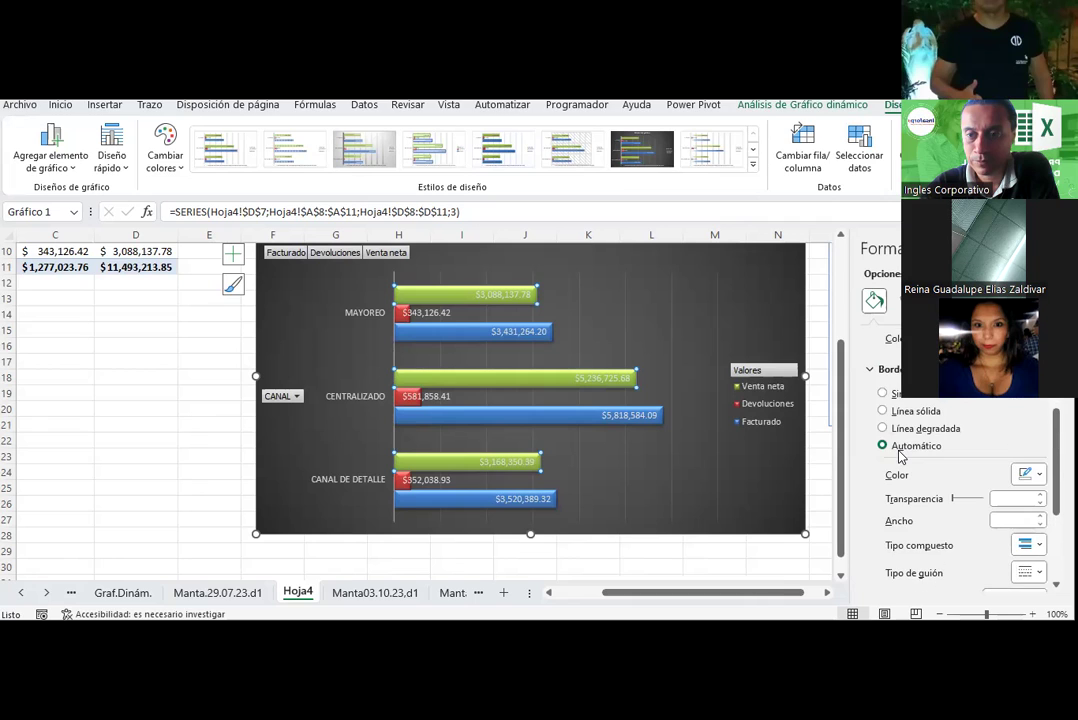
scroll(900, 456, up, 1)
scroll(930, 450, up, 1)
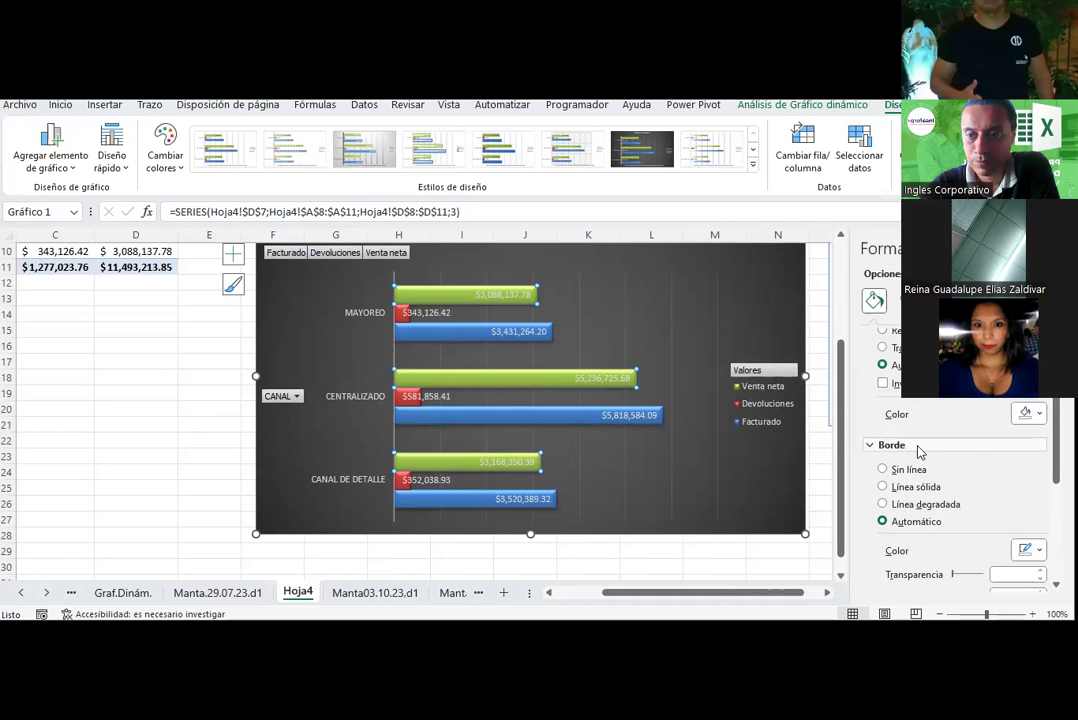
scroll(965, 444, up, 1)
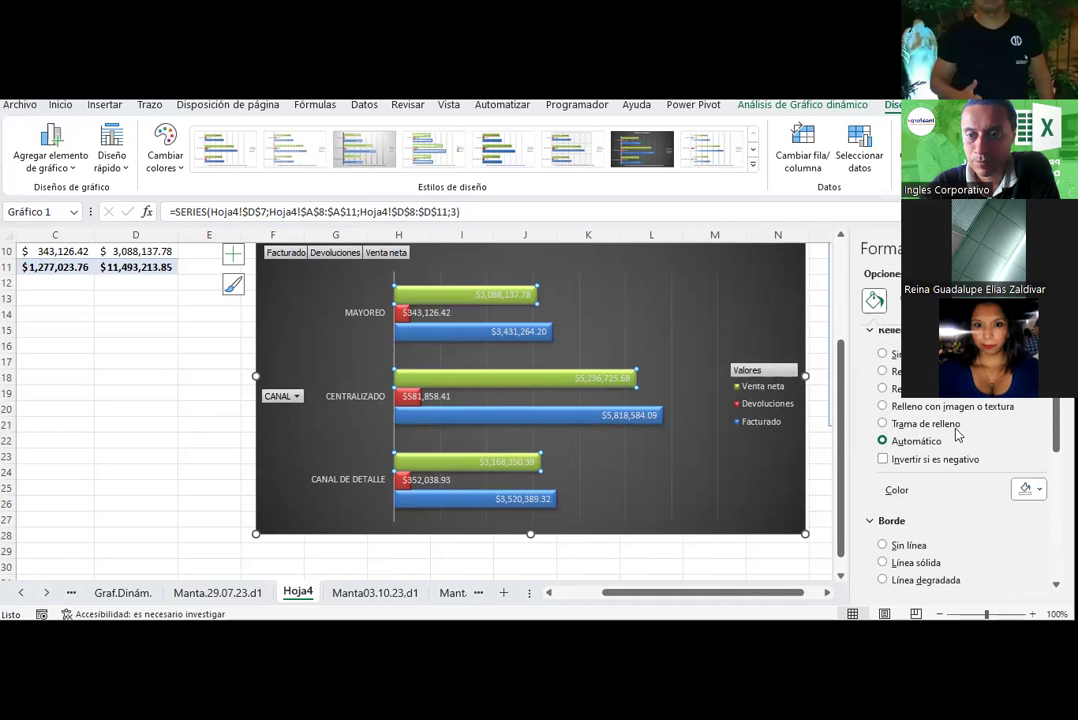
- Fill the Venta neta bars with the ciencia4 picture from the Imágenes folder
click(883, 424)
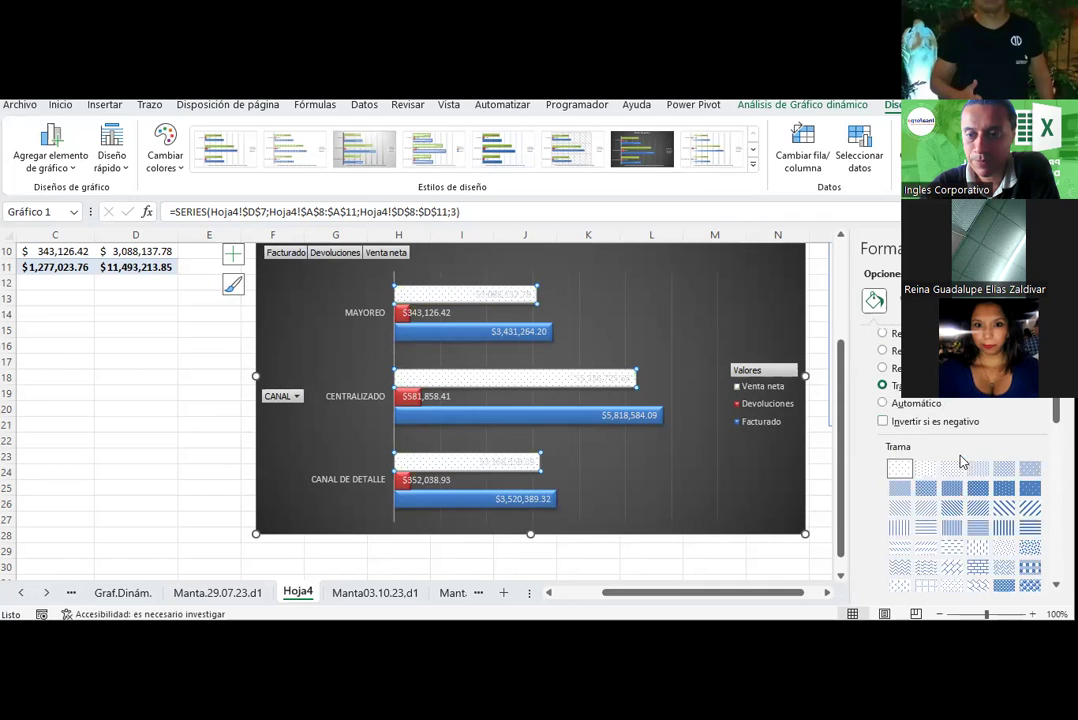
scroll(962, 457, down, 3)
scroll(962, 460, up, 3)
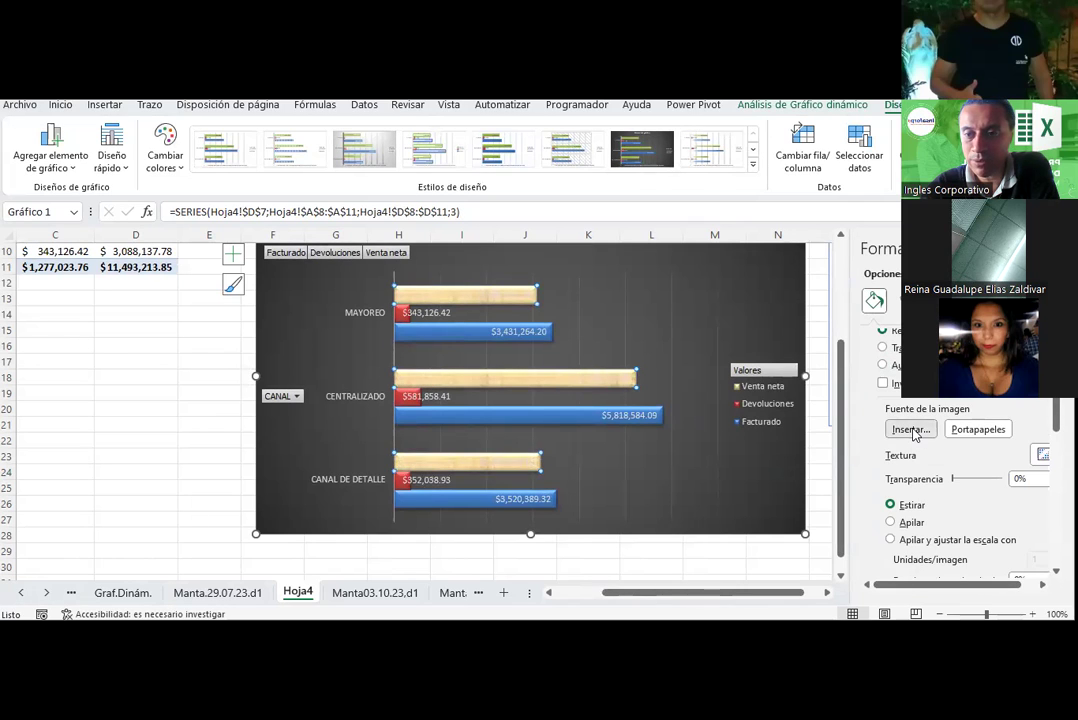
click(911, 430)
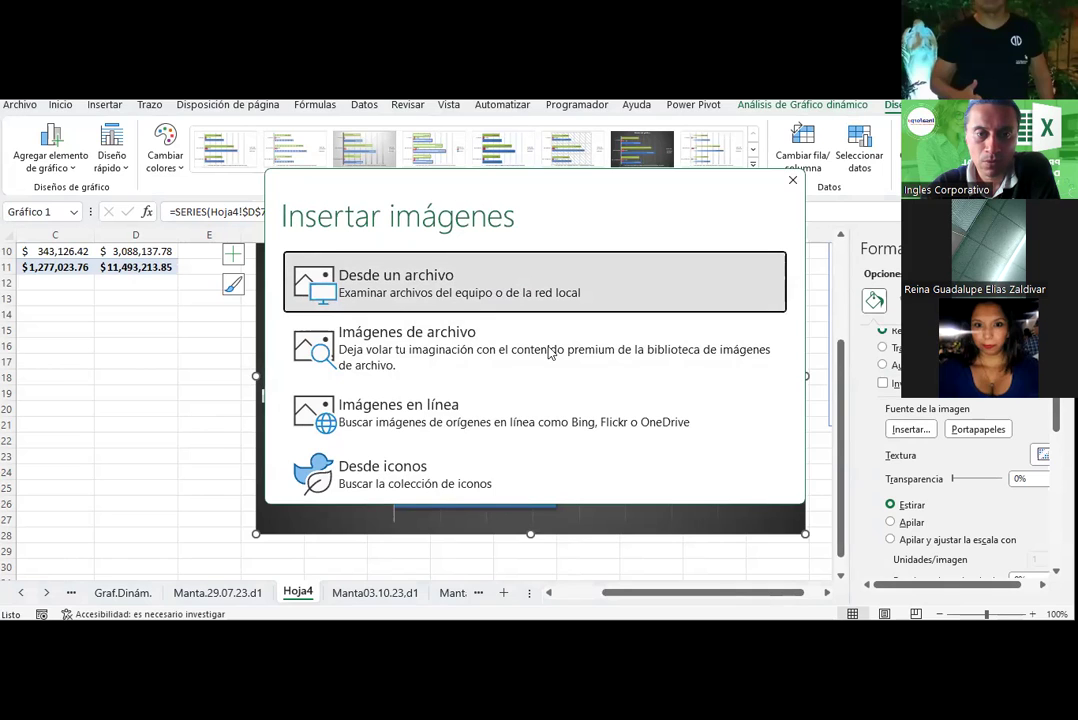
key(Return)
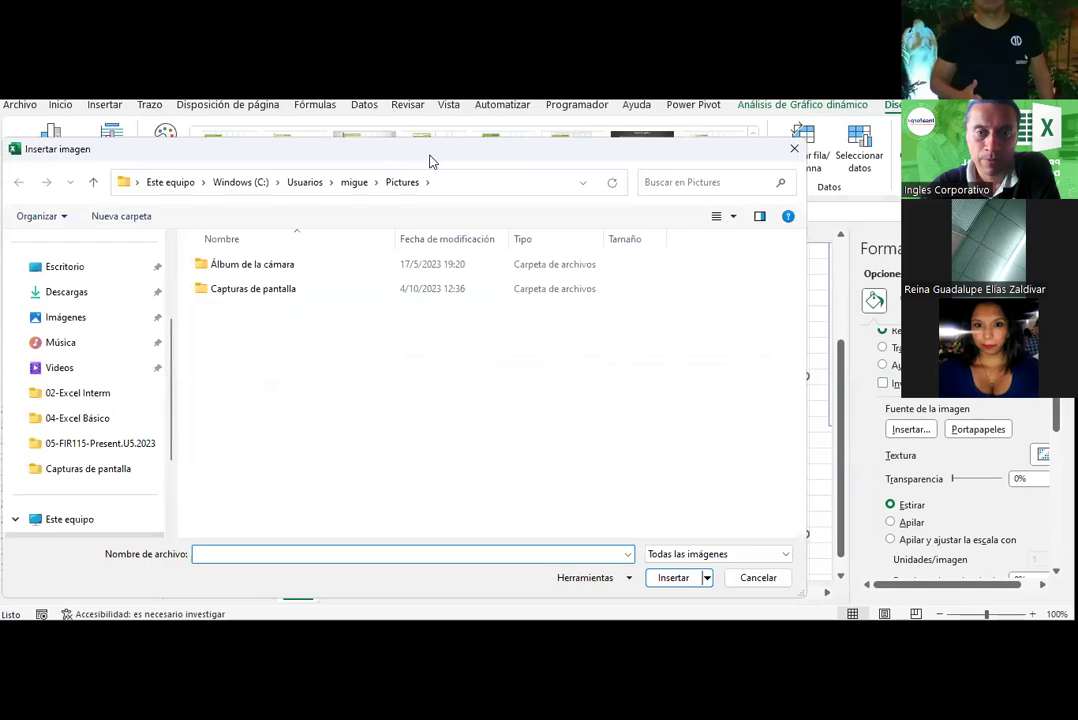
drag(428, 158, 666, 135)
click(306, 296)
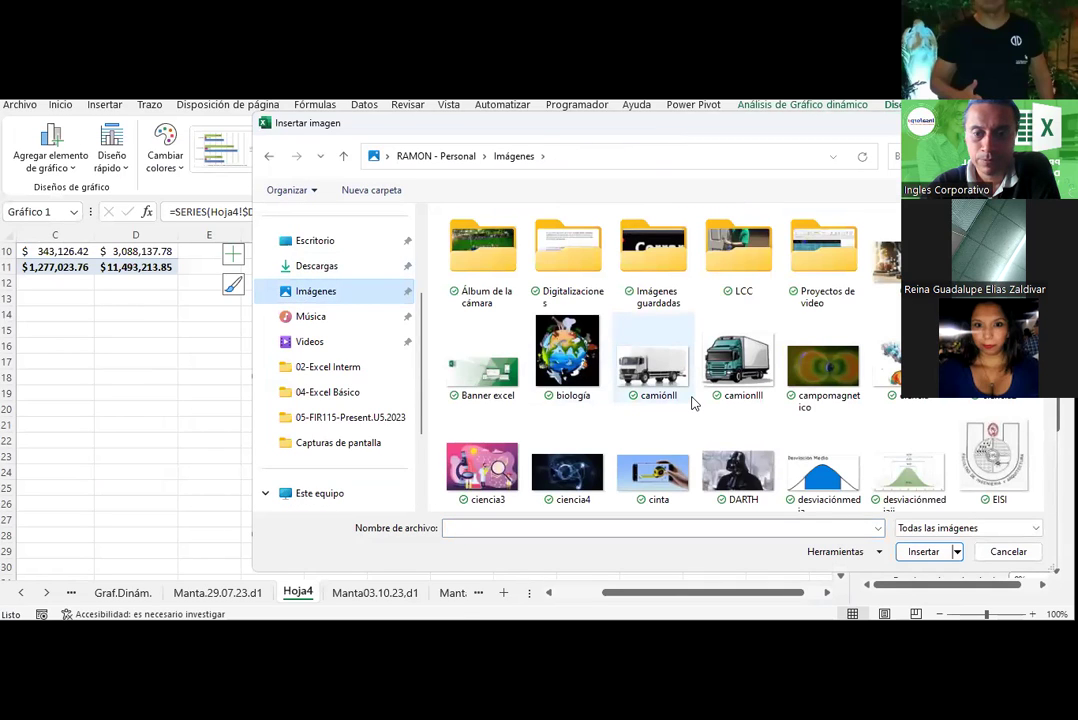
click(566, 492)
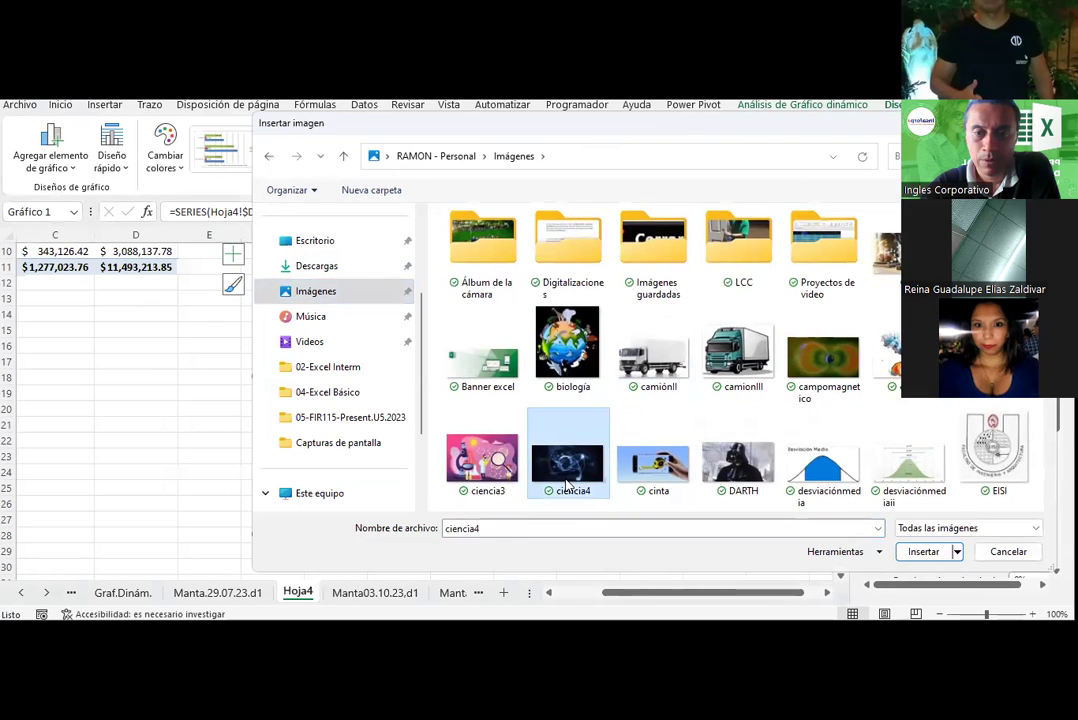
double_click(566, 483)
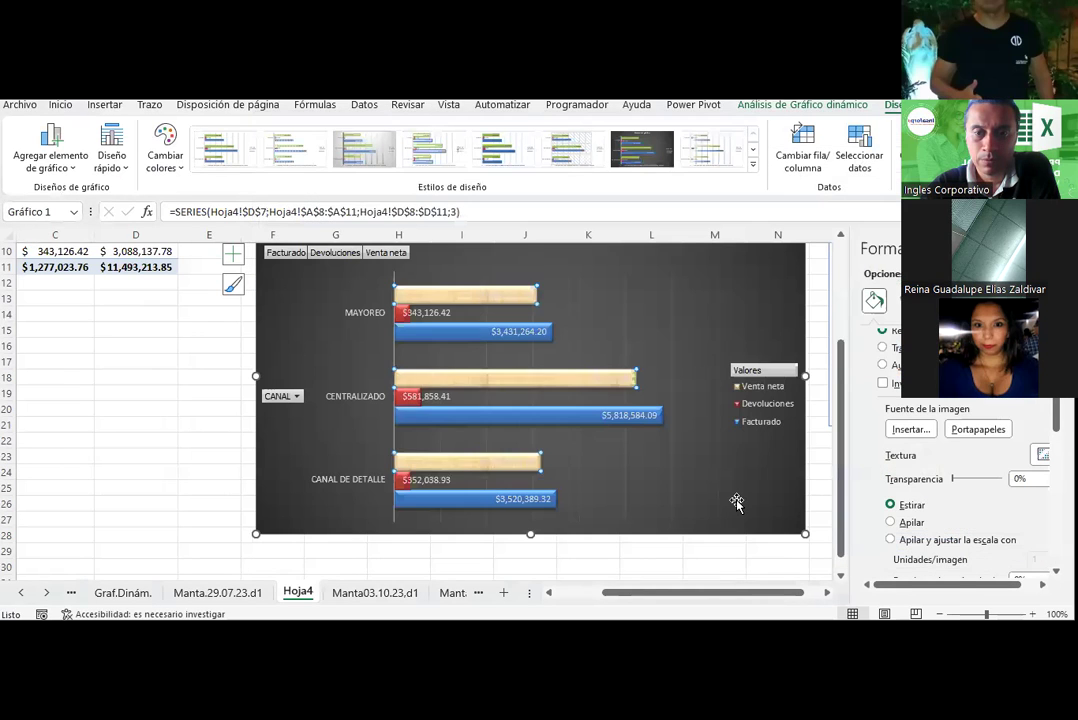
click(818, 393)
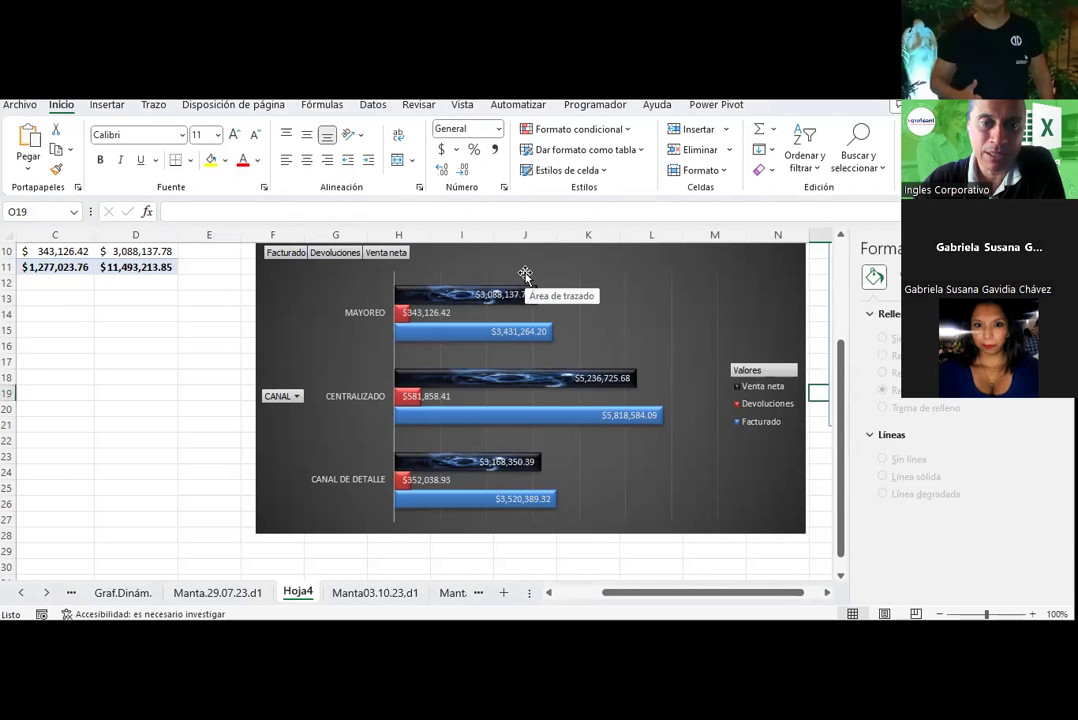
scroll(520, 285, up, 2)
click(507, 337)
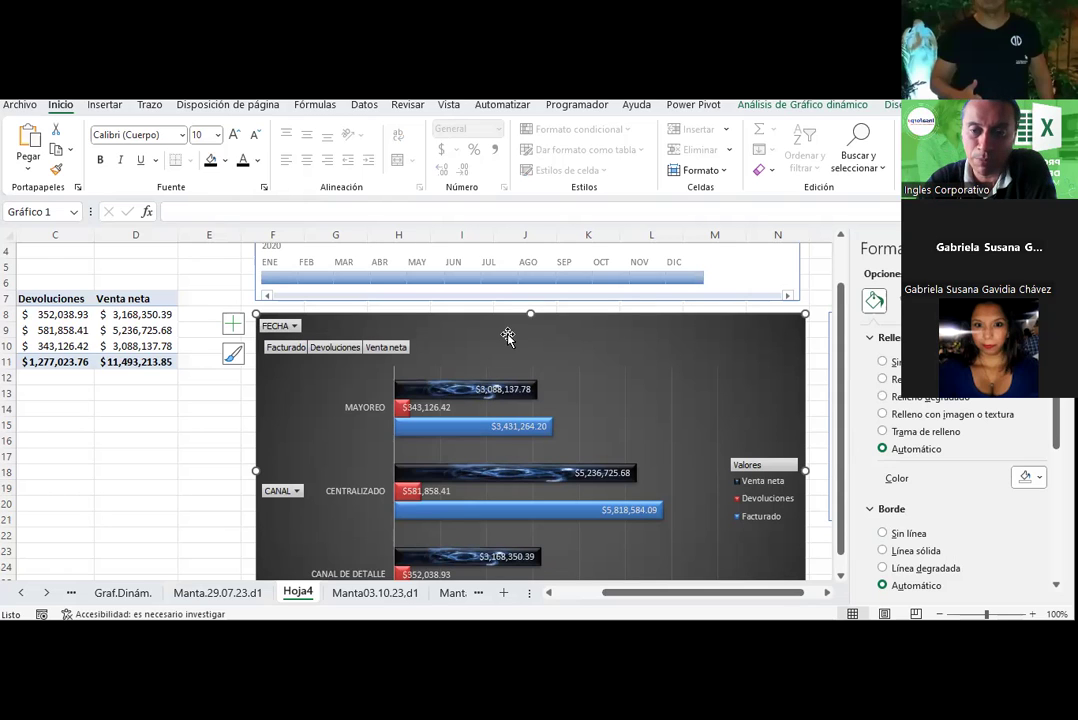
click(817, 281)
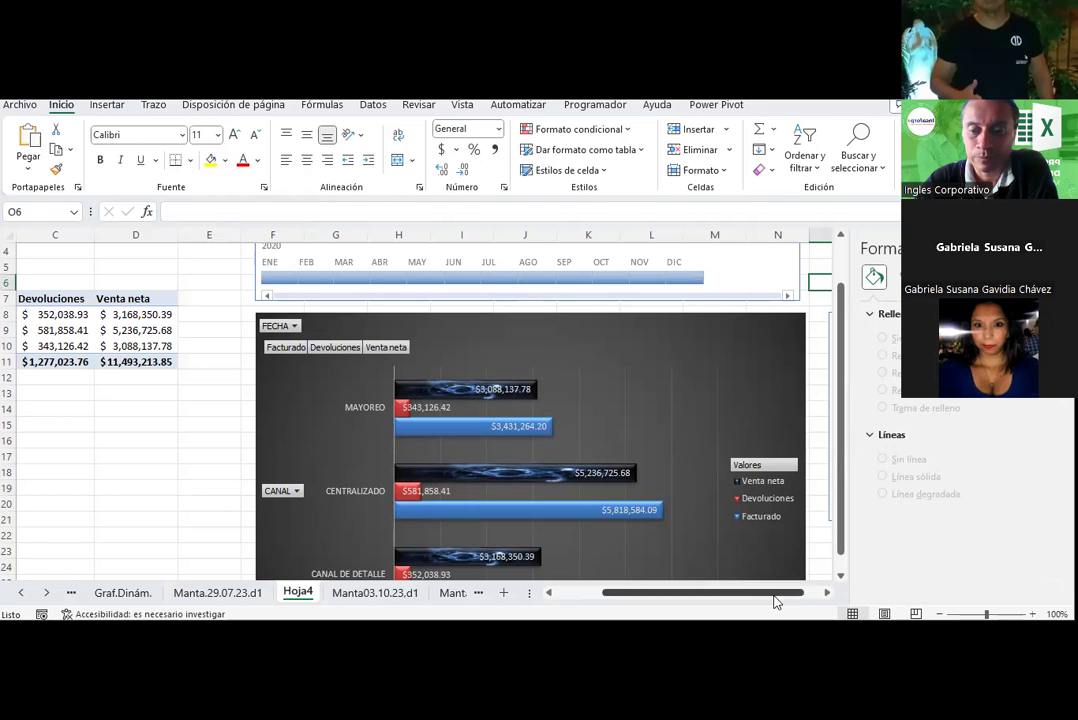
drag(775, 600, 805, 600)
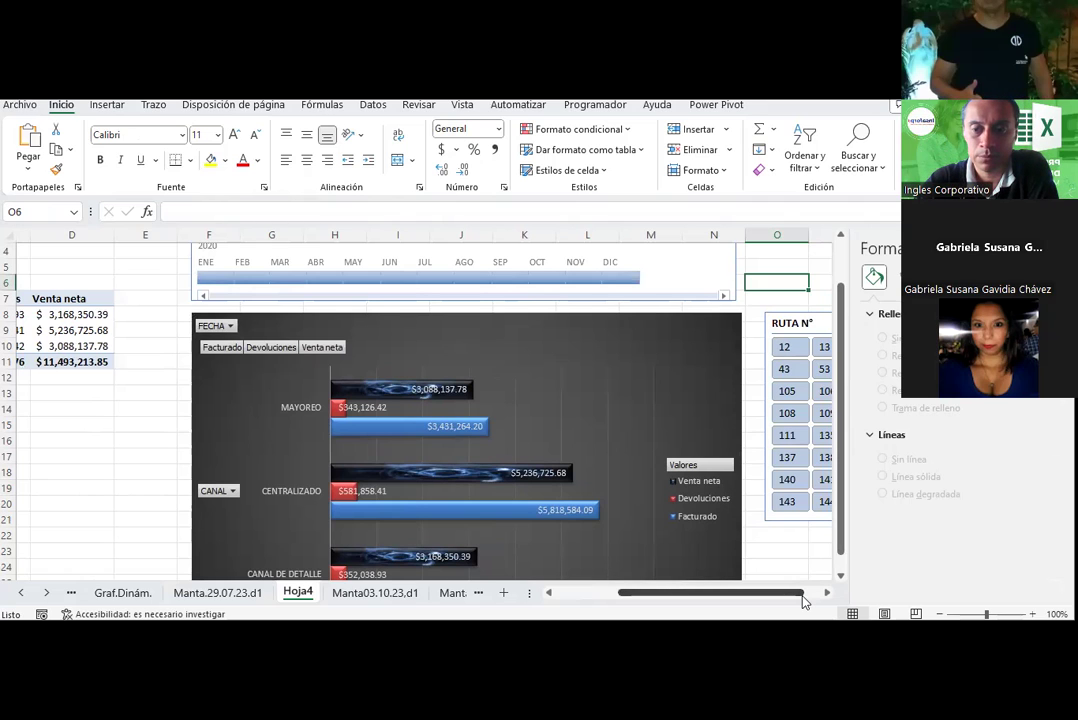
drag(803, 600, 843, 598)
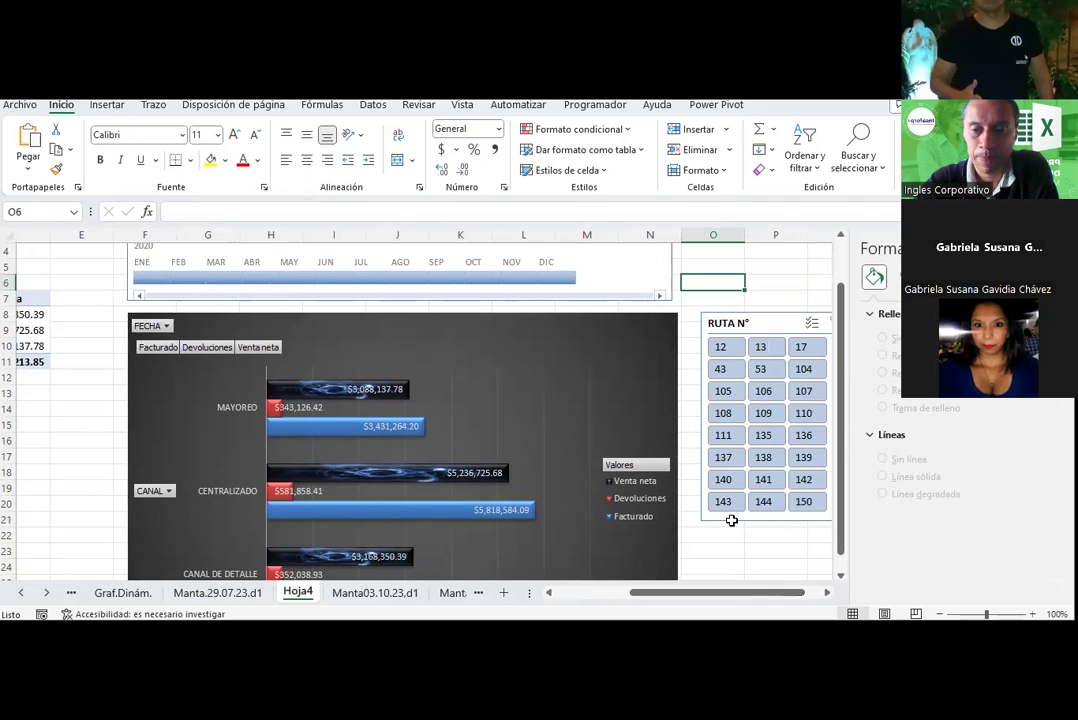
click(777, 322)
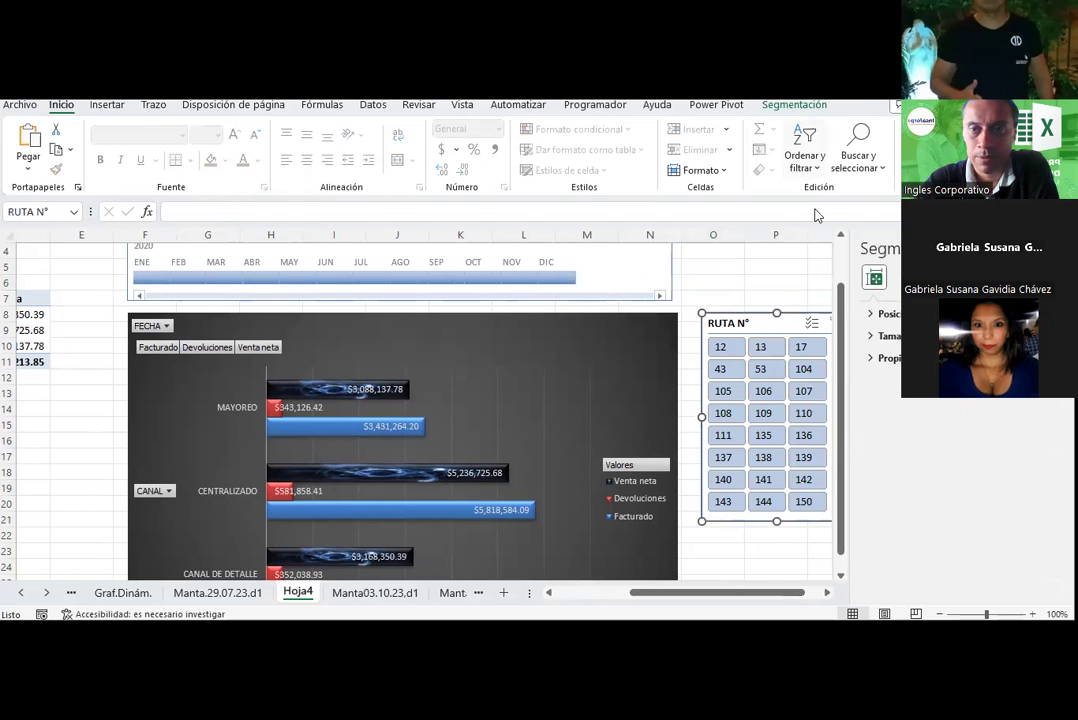
click(794, 104)
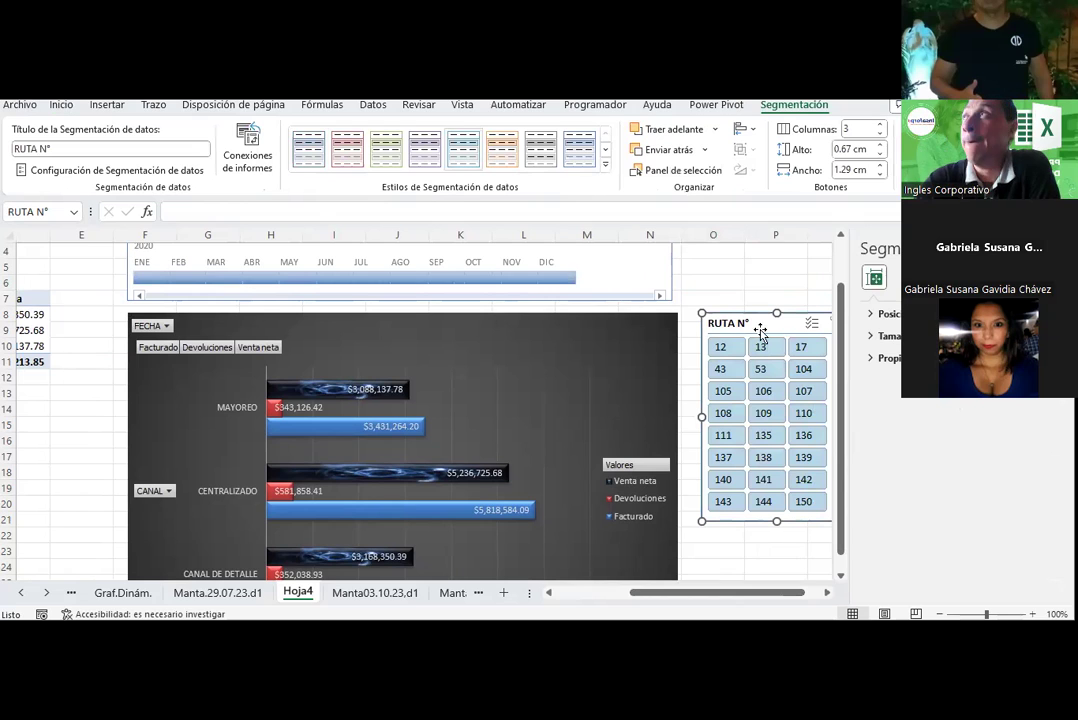
click(758, 281)
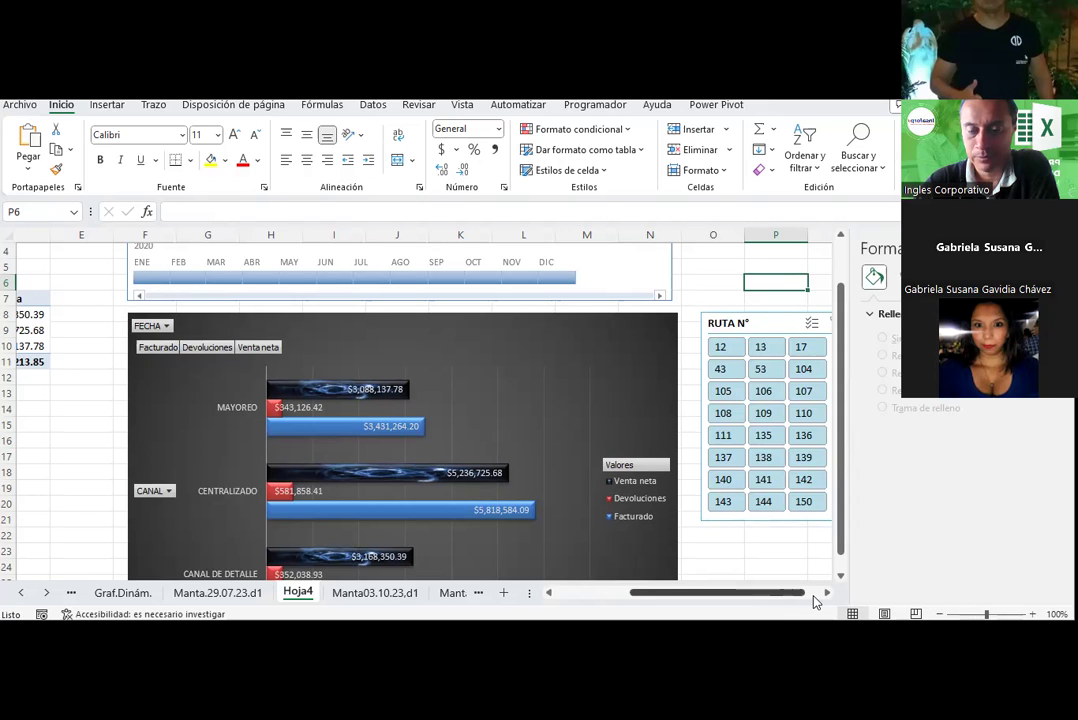
drag(813, 597, 648, 610)
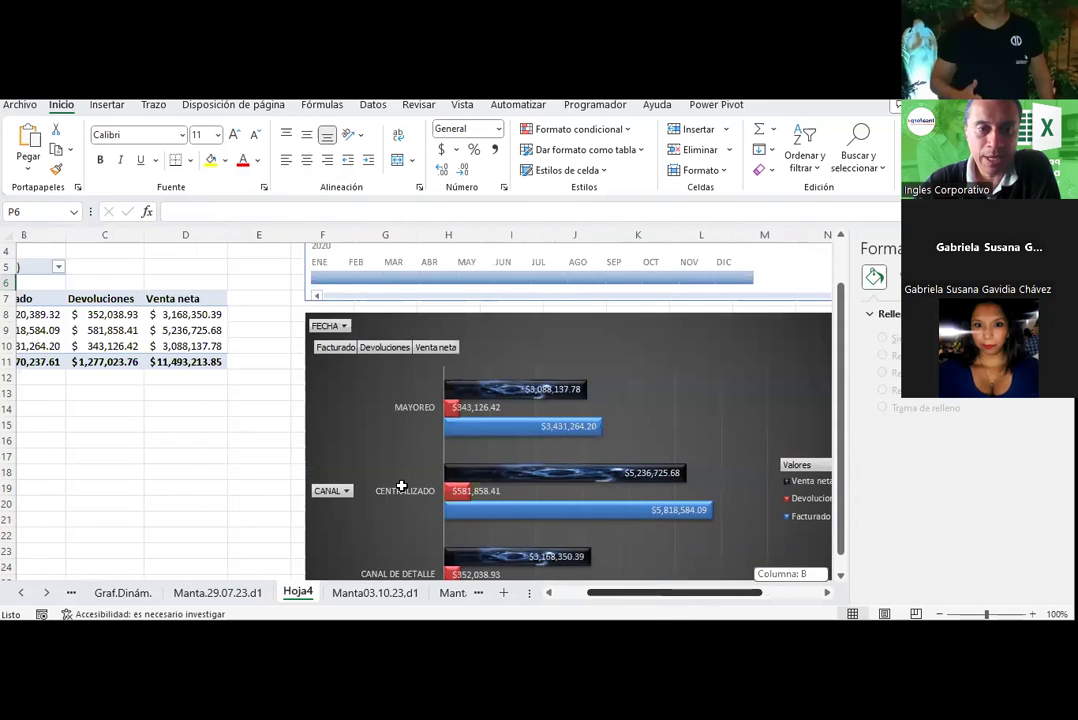
- Browse the Manta.29.07.23.d1, Manta03.10.23.d1, Manta03.10.23.d2, Hoja3 and GTN sheets
scroll(401, 485, left, 2)
click(401, 484)
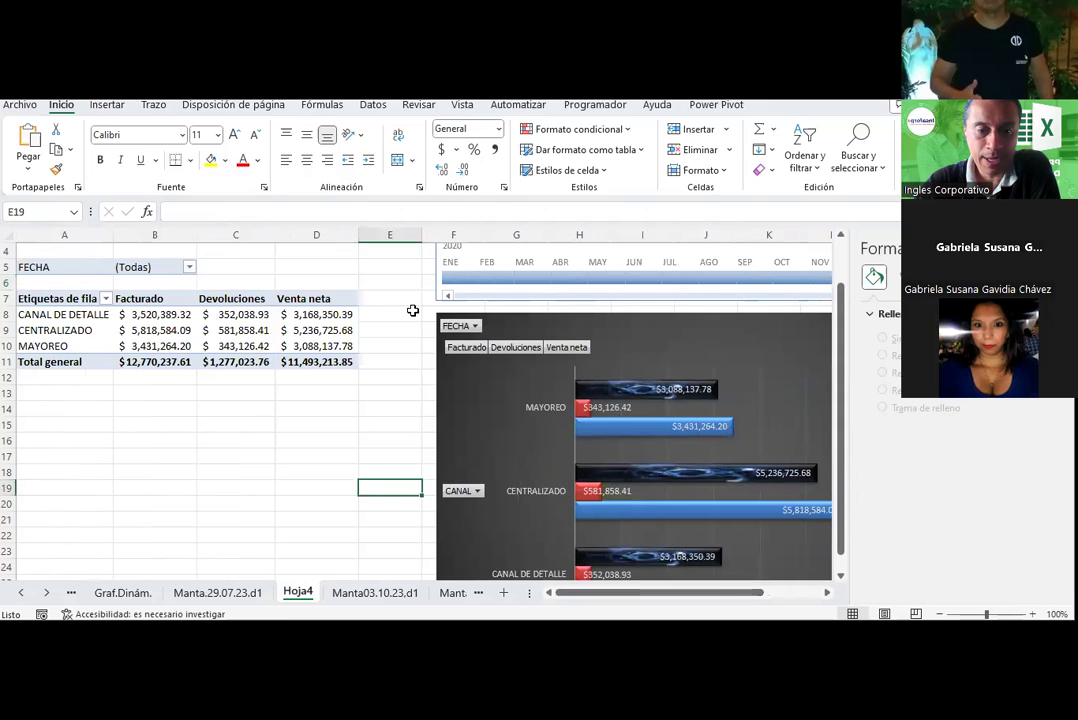
click(236, 550)
click(195, 594)
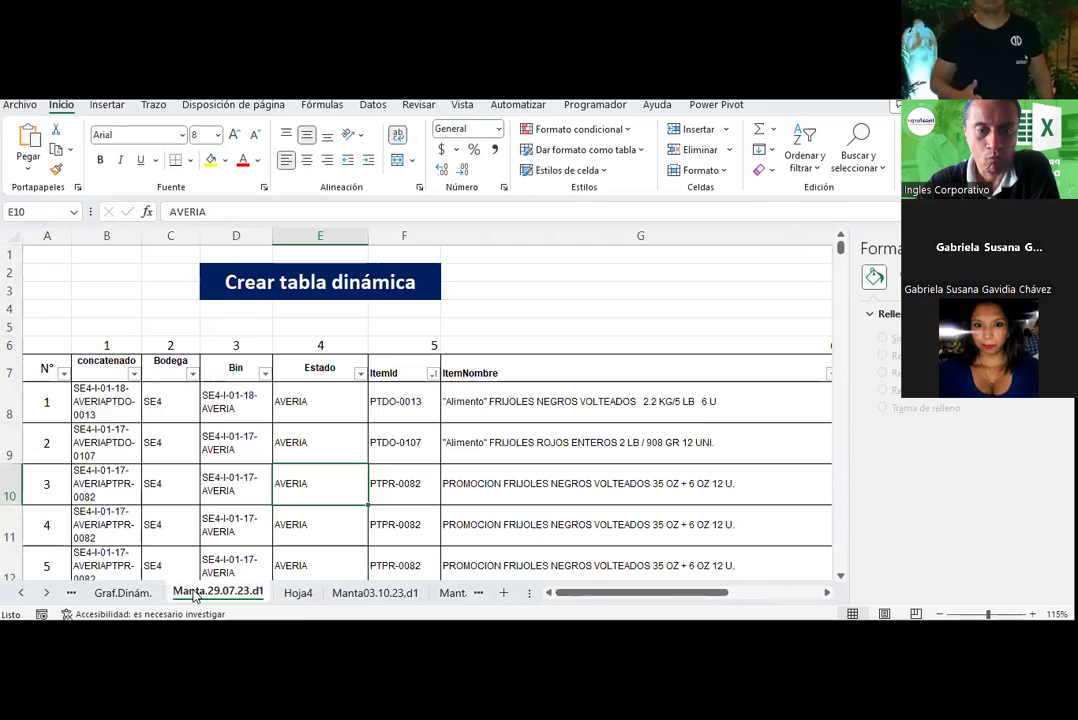
click(340, 597)
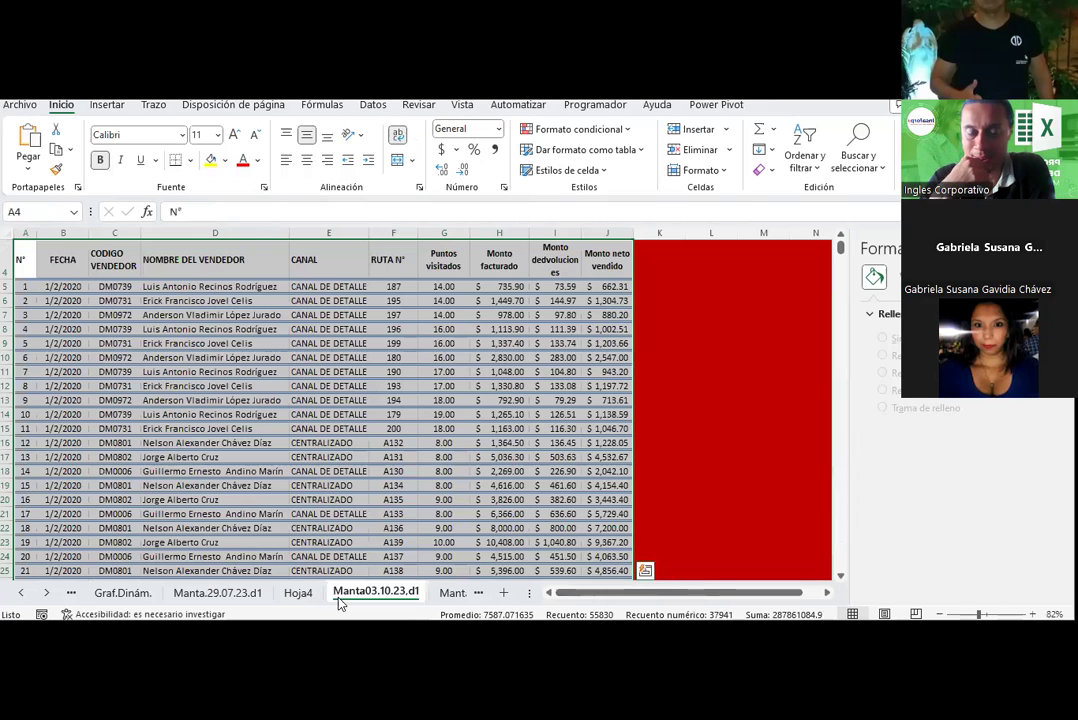
click(455, 594)
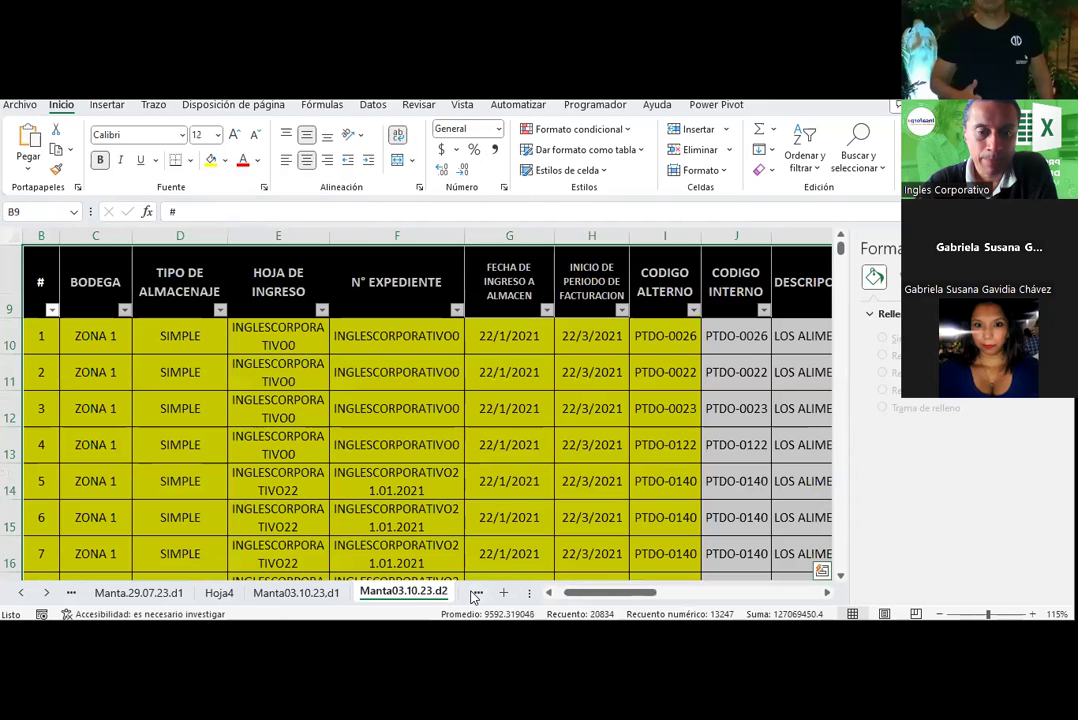
click(475, 594)
click(410, 595)
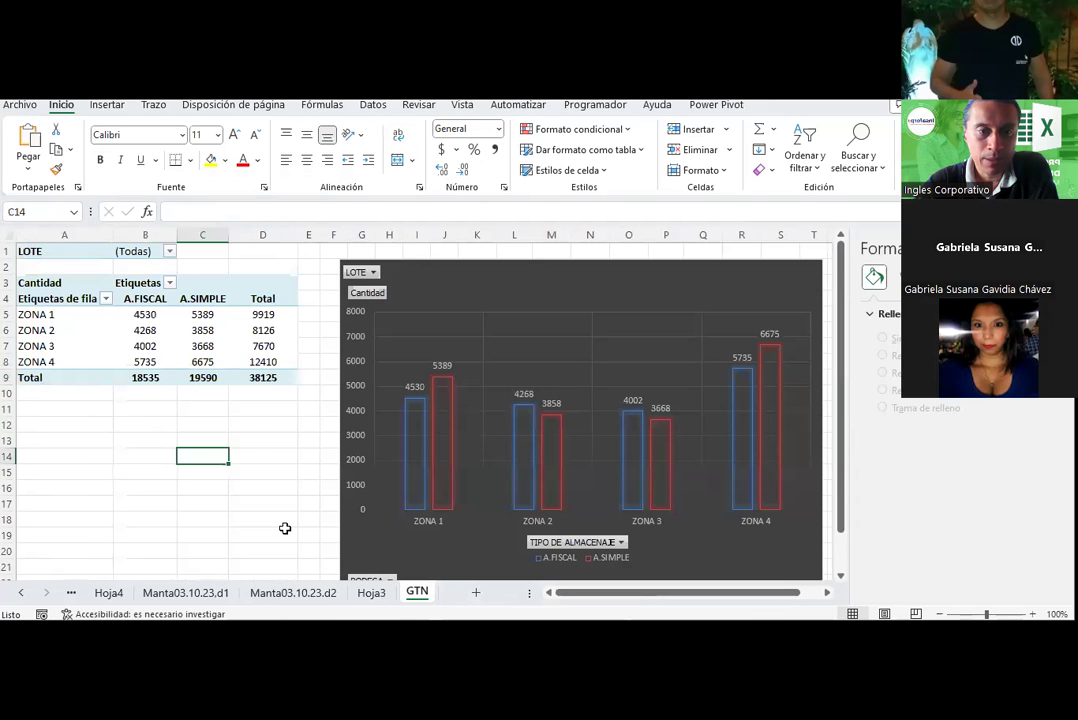
- Return to Manta03.10.23.d2 and scroll to the top of its inventory table
click(294, 594)
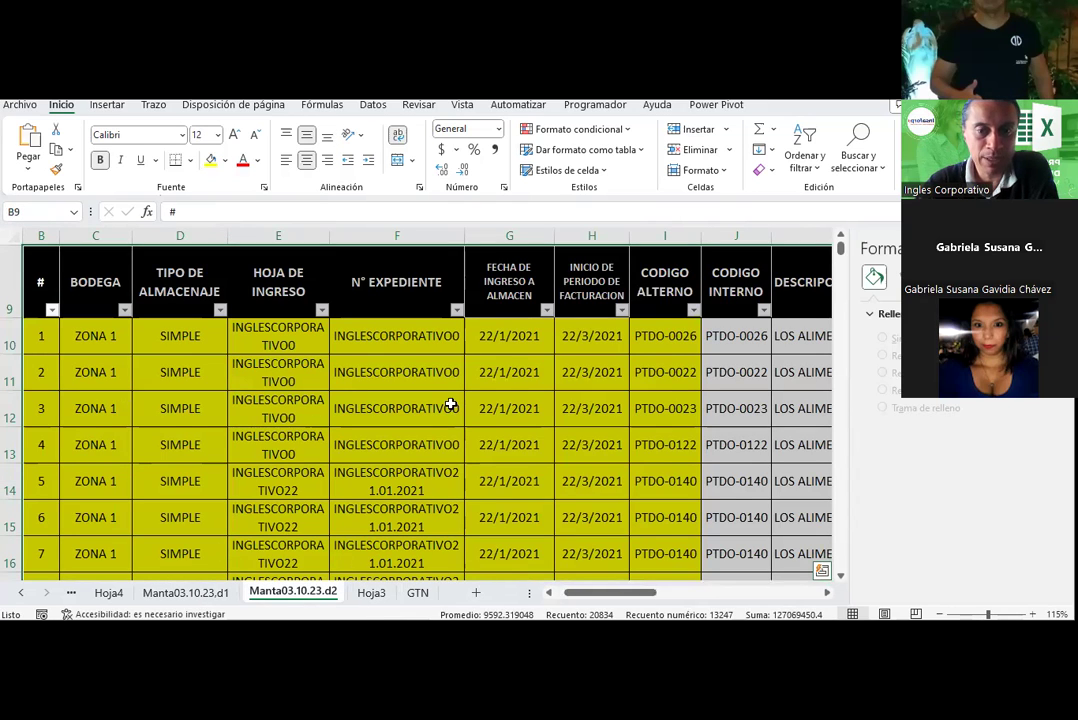
mouse_move(620, 594)
mouse_down()
mouse_move(774, 584)
mouse_move(745, 588)
mouse_up()
scroll(404, 361, down, 3)
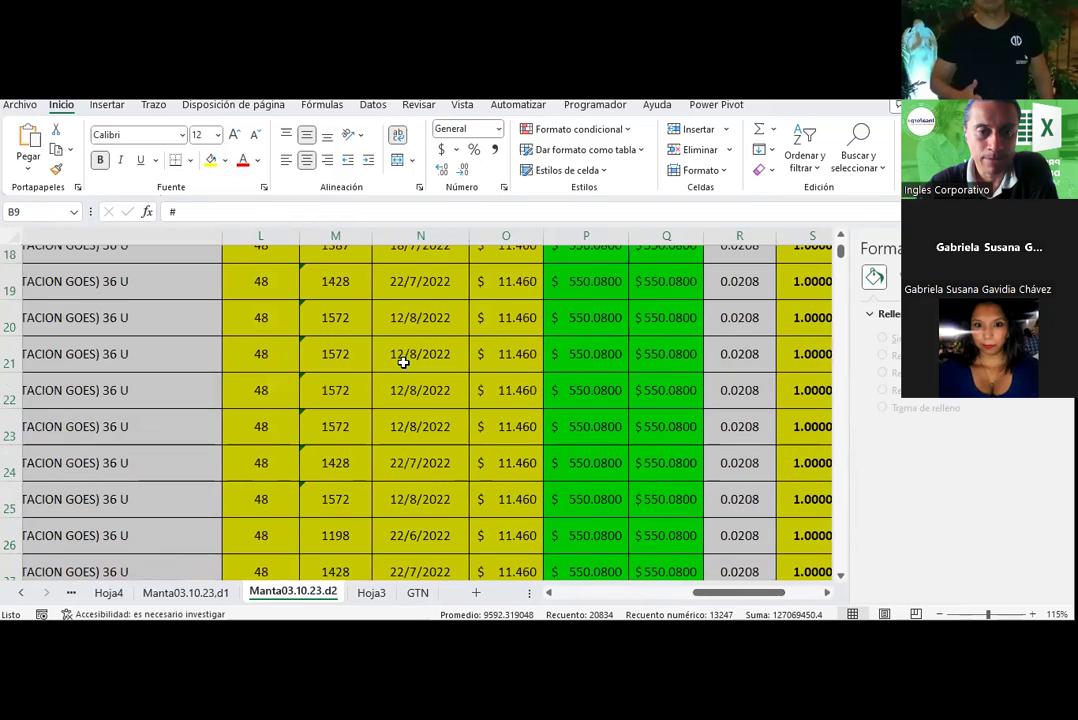
scroll(403, 362, up, 1)
scroll(403, 362, up, 5)
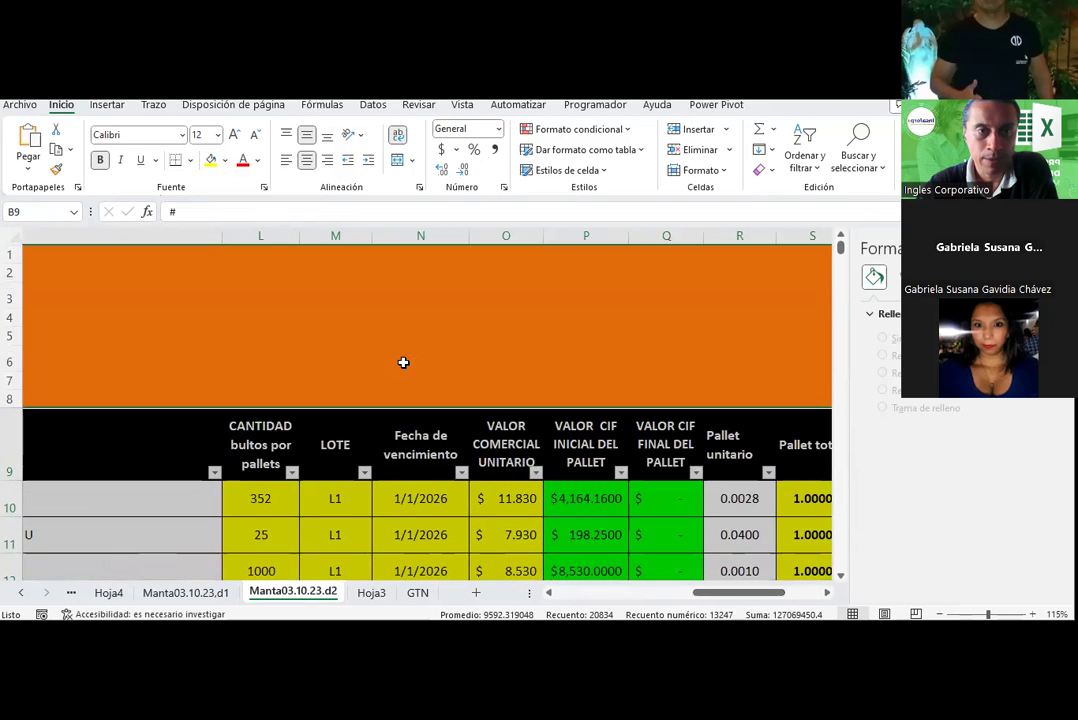
- Create a pivot table from the table's data on a new sheet
click(108, 106)
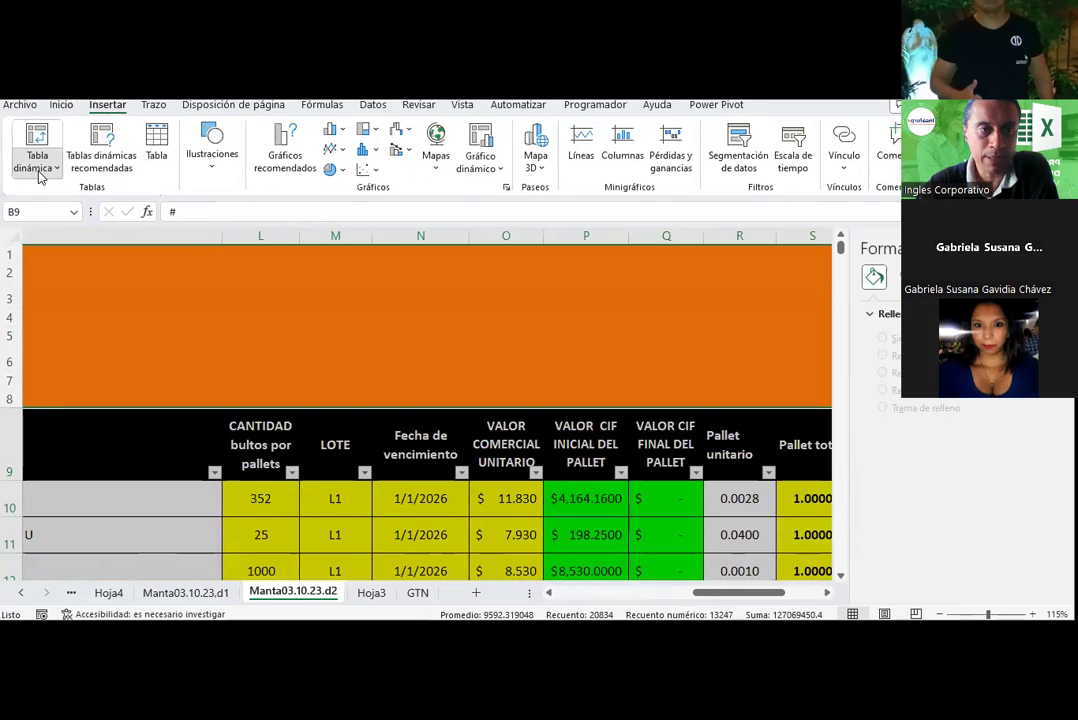
click(40, 166)
click(84, 193)
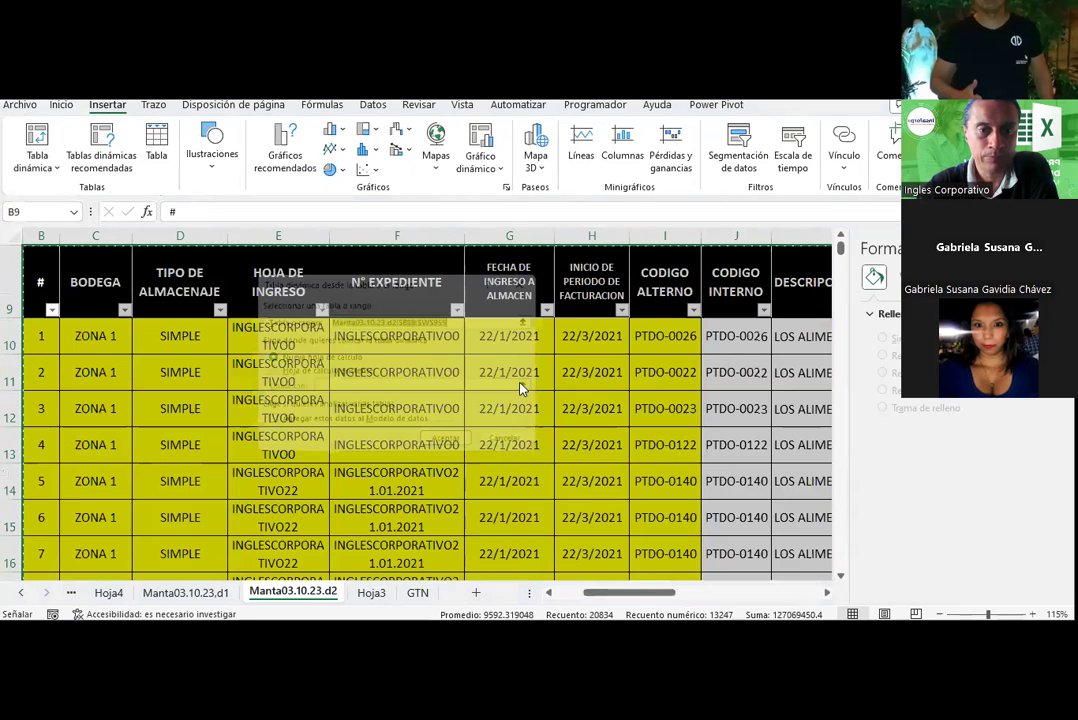
click(449, 449)
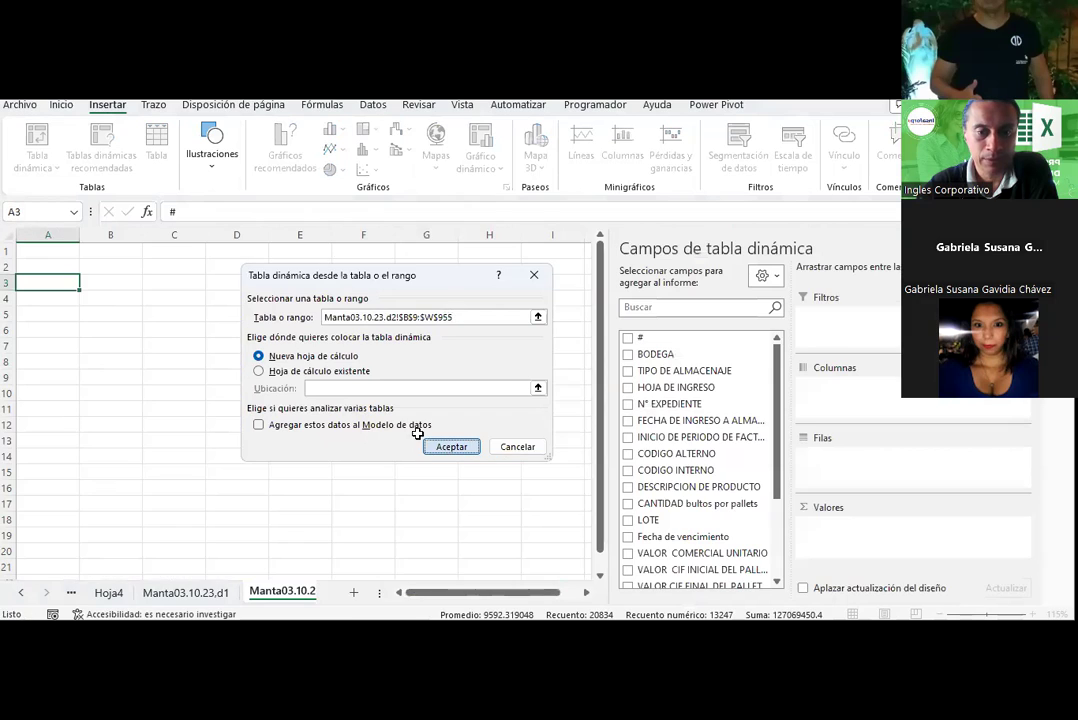
drag(487, 586, 507, 590)
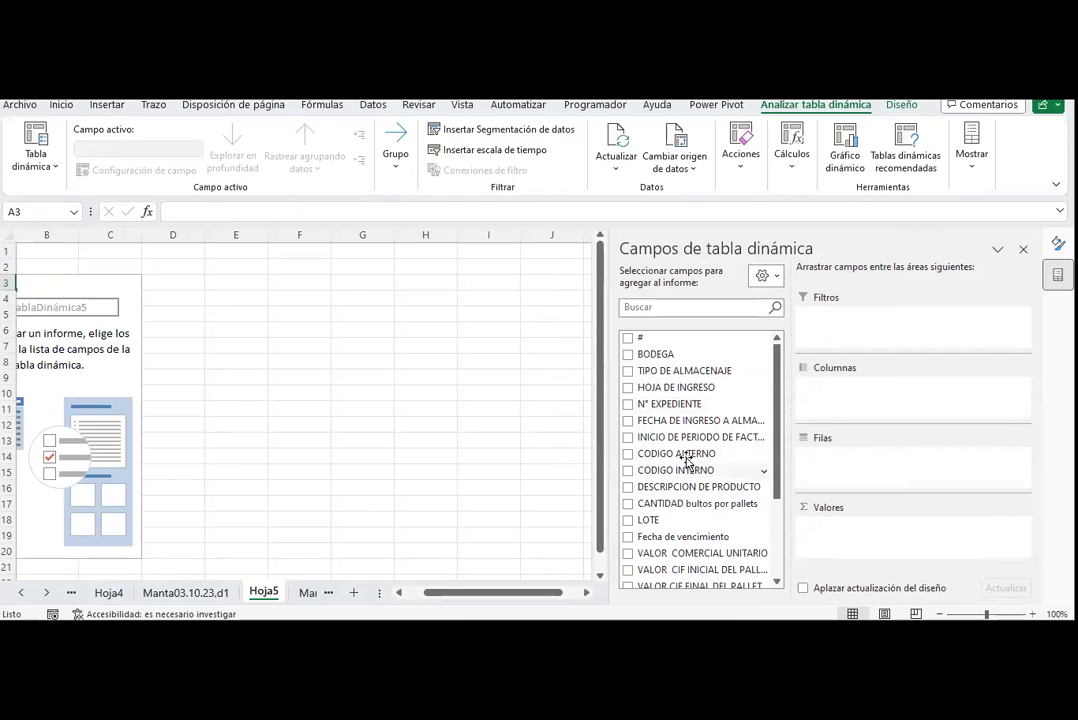
- Put TIPO DE ALMACENAJE in Rows and sum TOTAL A FACTURAR in Values
mouse_move(660, 371)
mouse_down()
mouse_move(855, 480)
mouse_move(850, 460)
mouse_up()
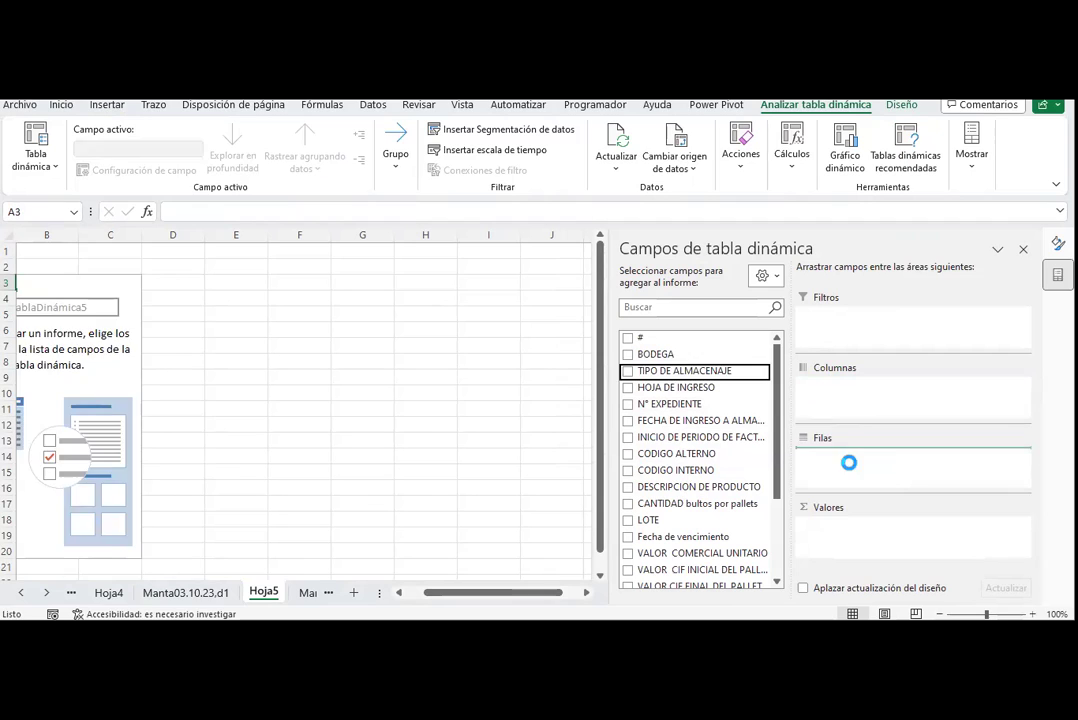
drag(508, 594, 445, 596)
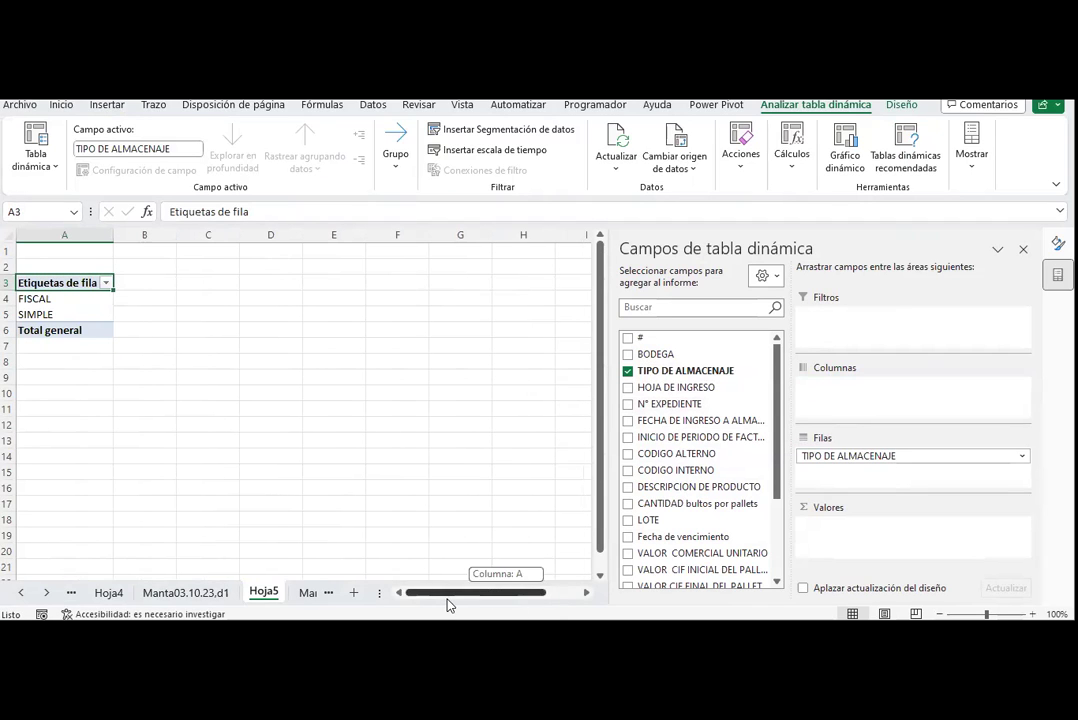
scroll(712, 470, down, 3)
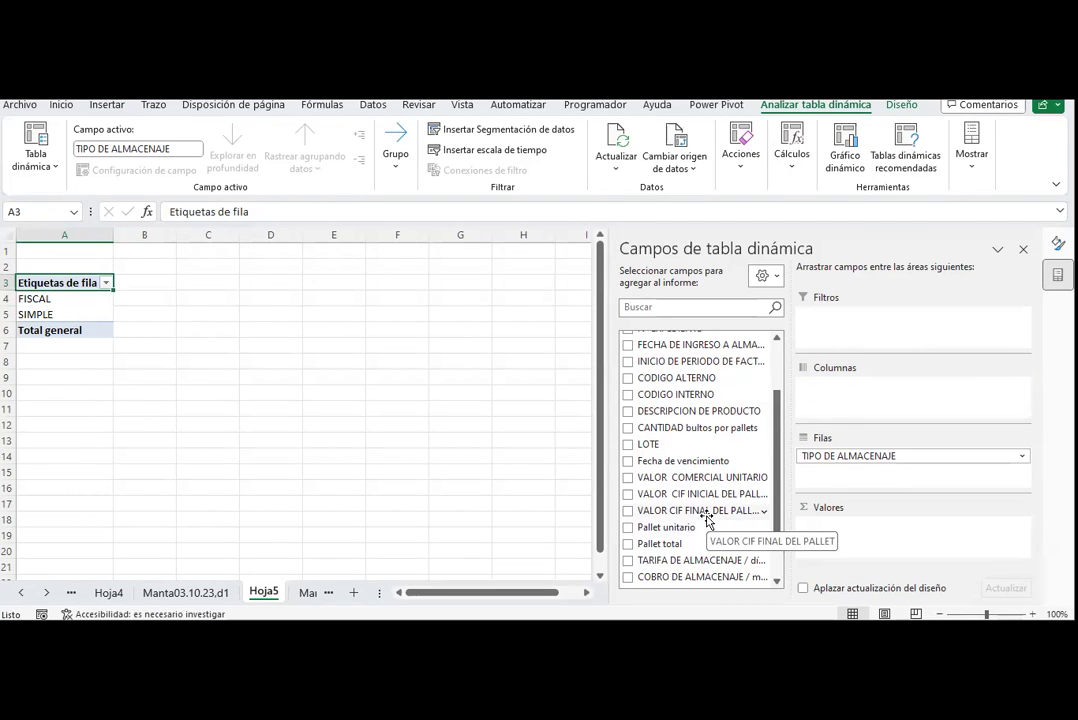
click(706, 515)
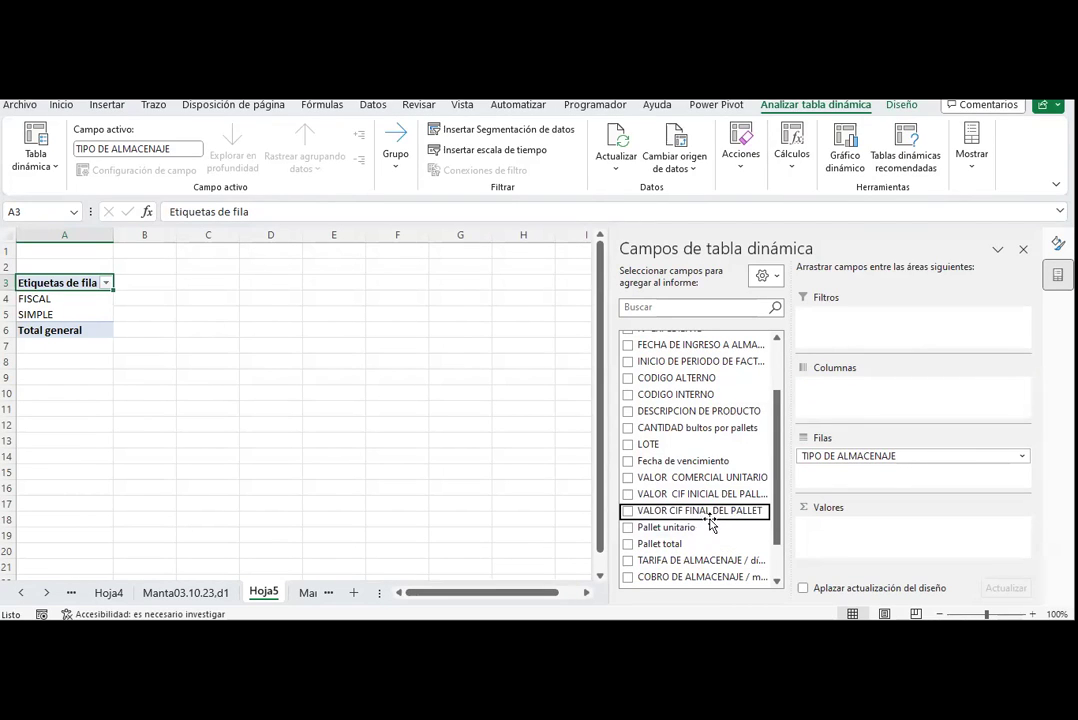
scroll(685, 570, down, 2)
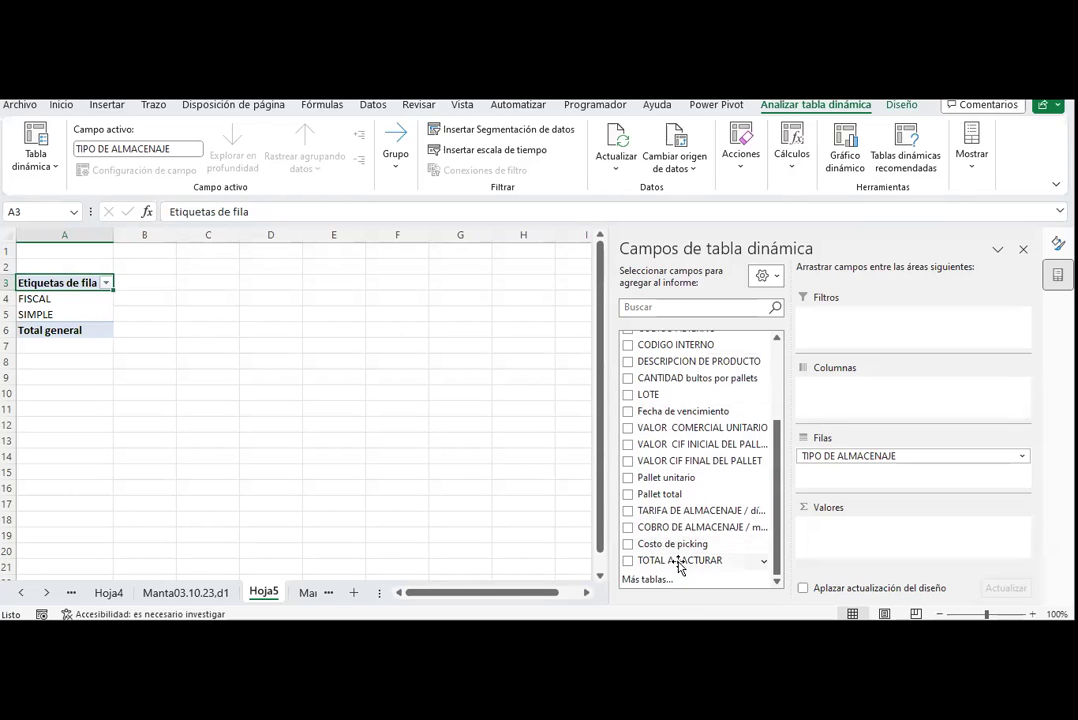
drag(716, 558, 858, 540)
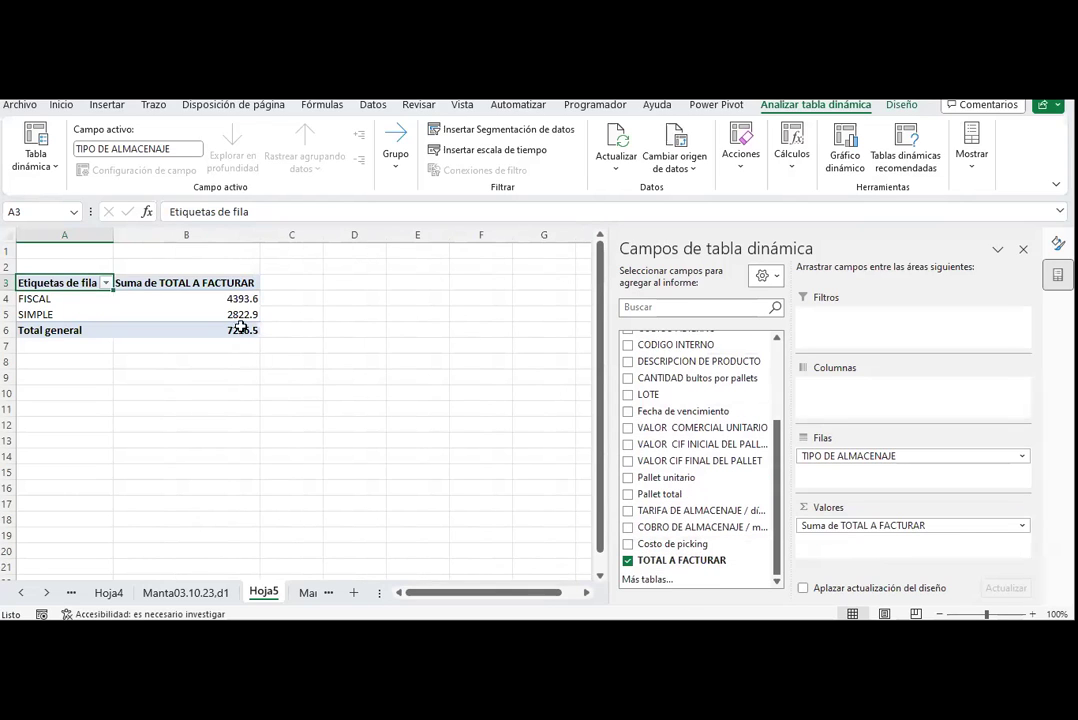
click(186, 282)
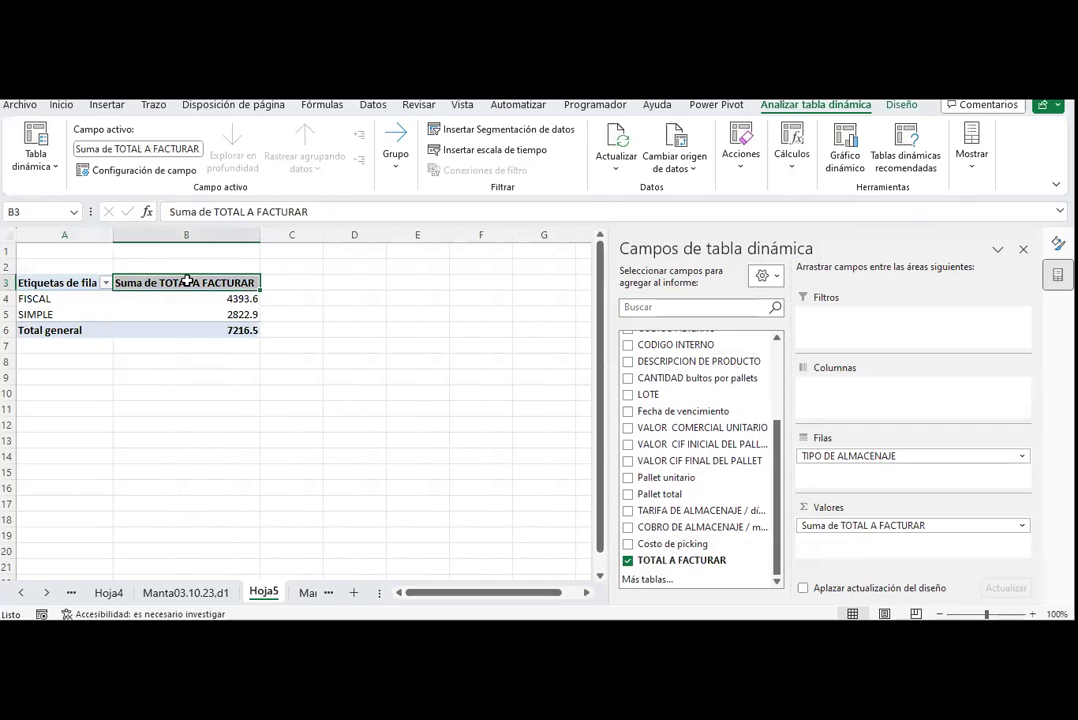
- Rename the pivot's value column header to 'Facturarión'
text(Facturarión)
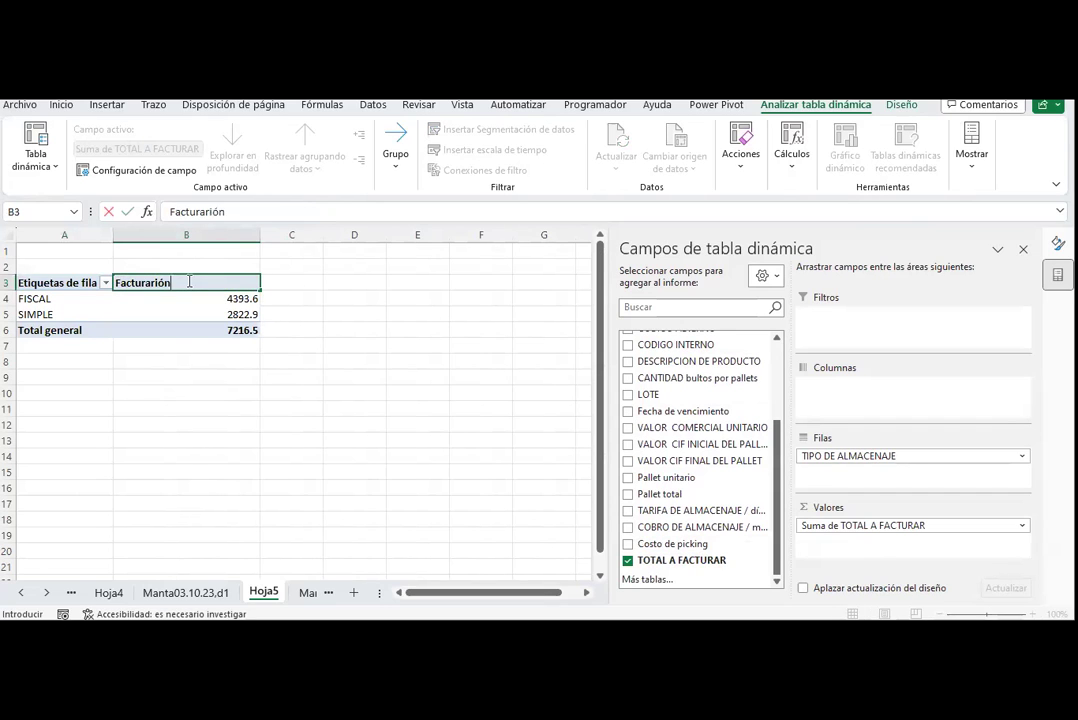
key(Return)
click(186, 377)
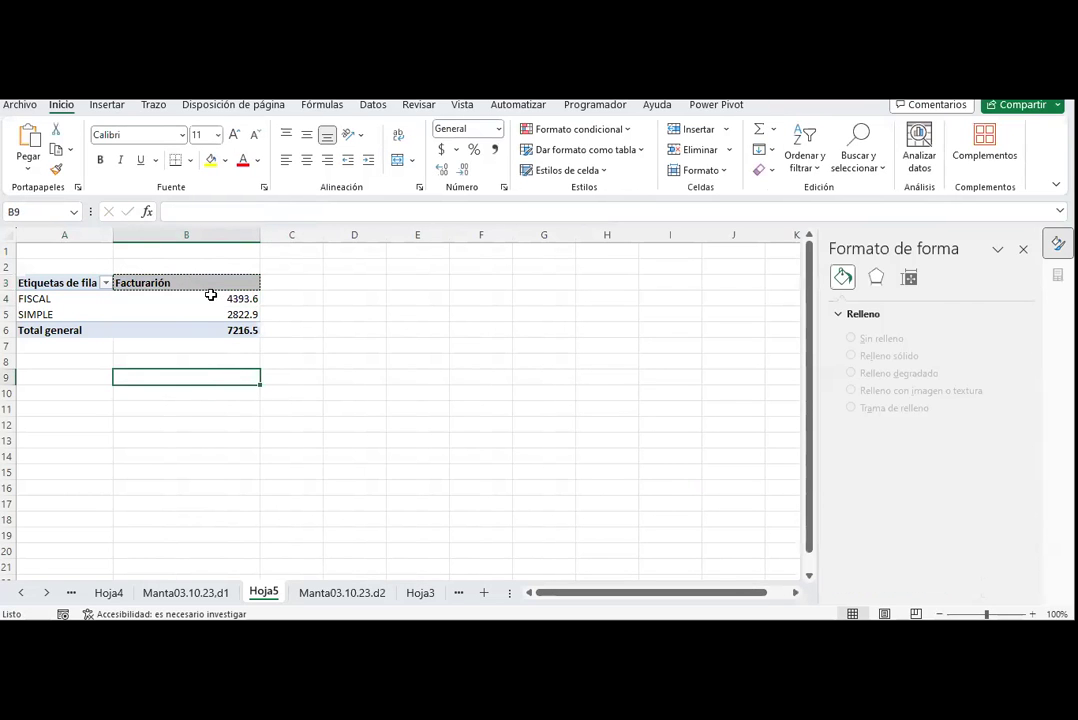
- Format the FISCAL and SIMPLE amounts as accounting and autofit column B
drag(211, 297, 211, 313)
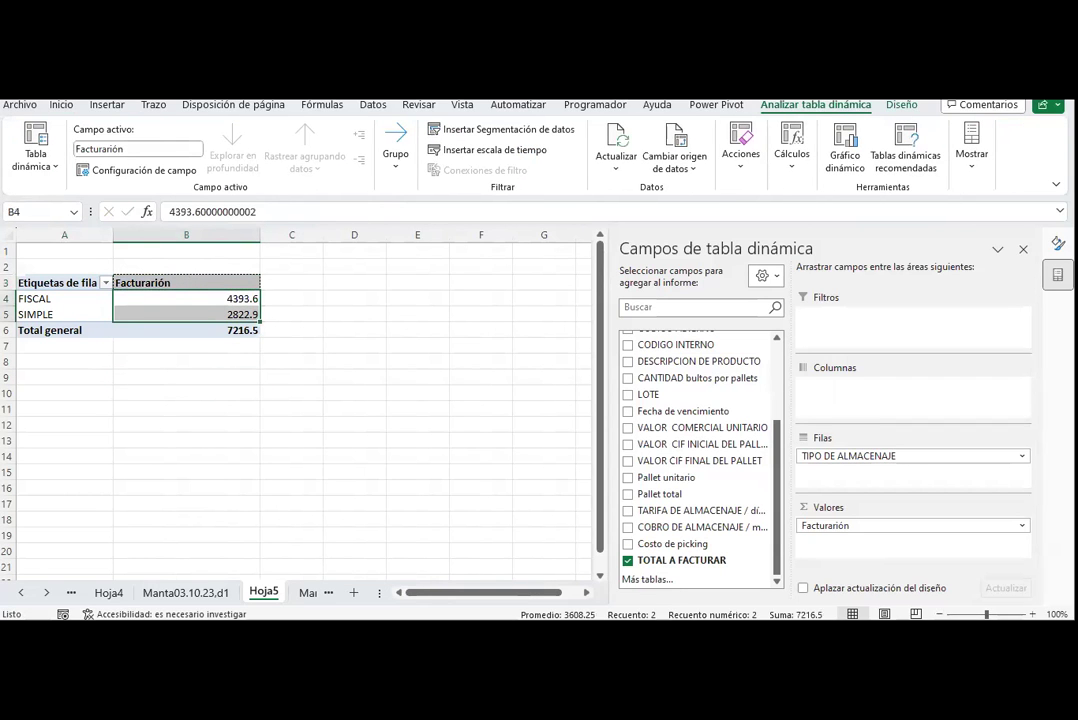
click(60, 105)
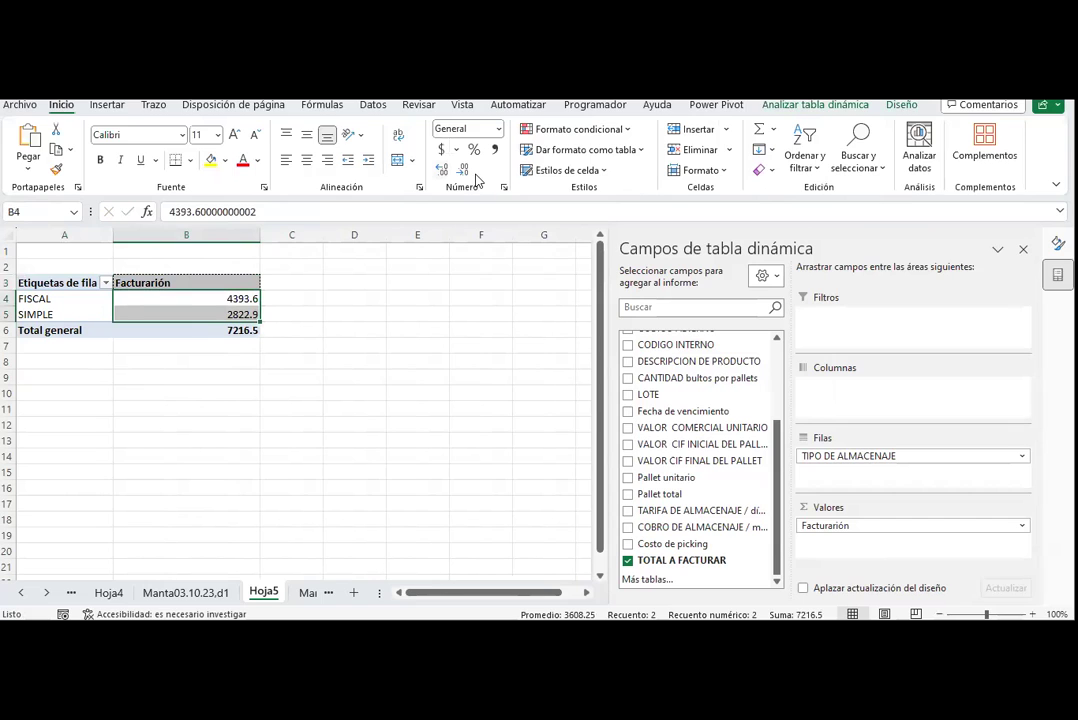
double_click(260, 235)
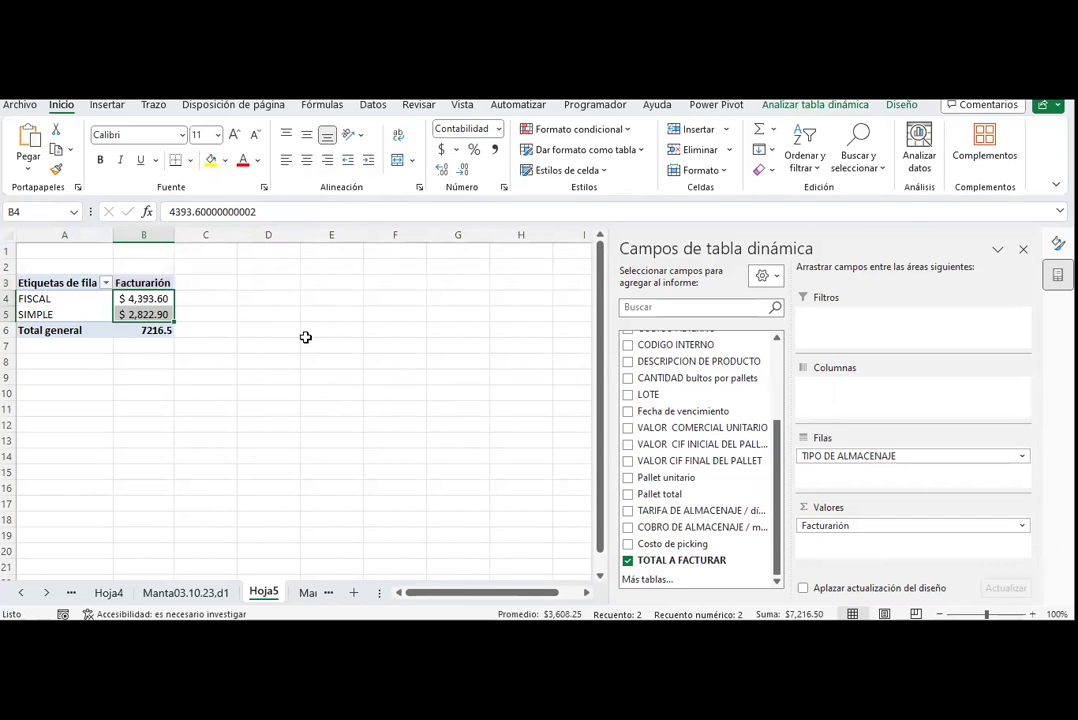
click(331, 345)
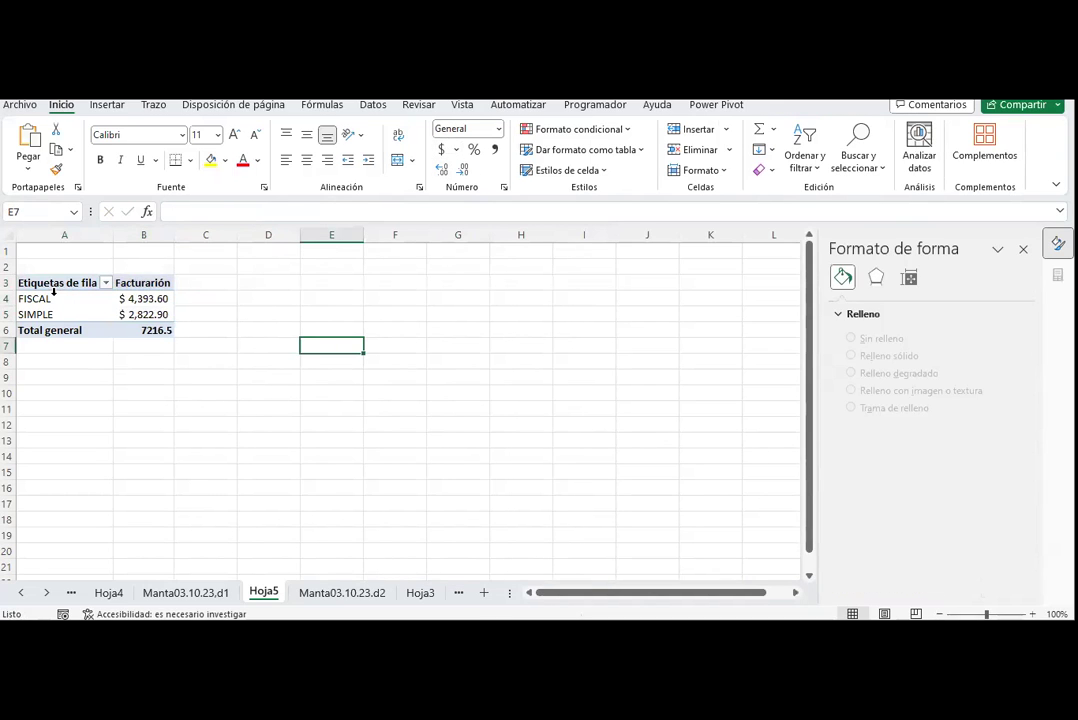
- Select cell C11 as the spot for a second pivot table
click(54, 296)
click(212, 407)
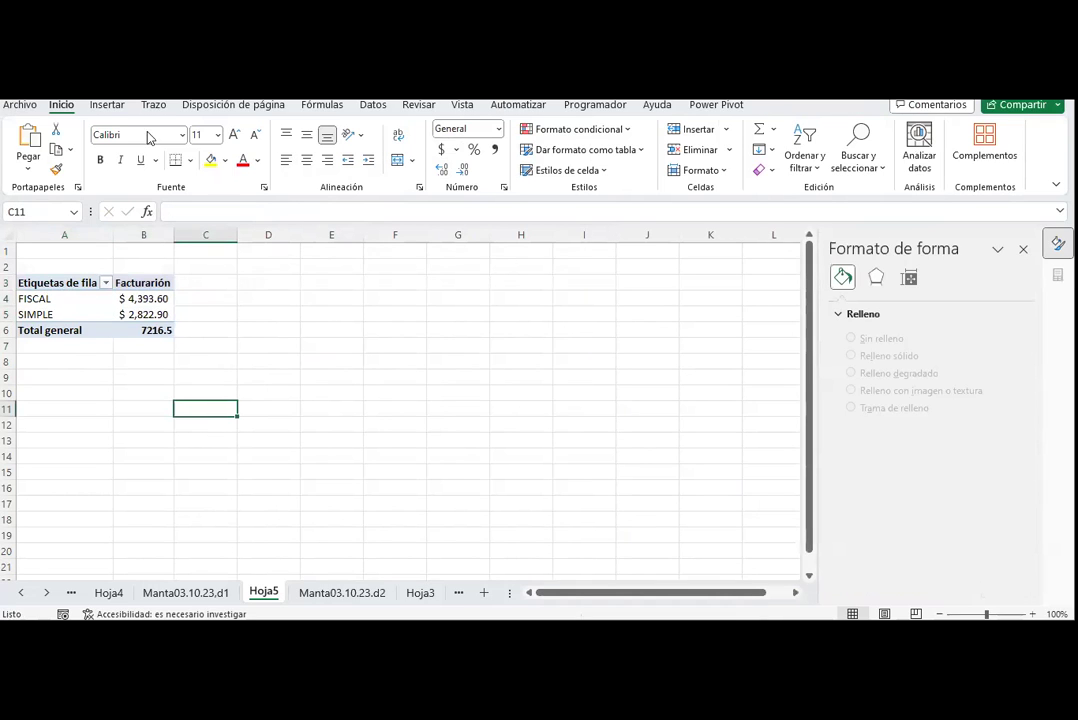
click(104, 106)
- Create a pivot table at C11 from Manta03.10.23.d2!$B$9:$W$955
click(38, 138)
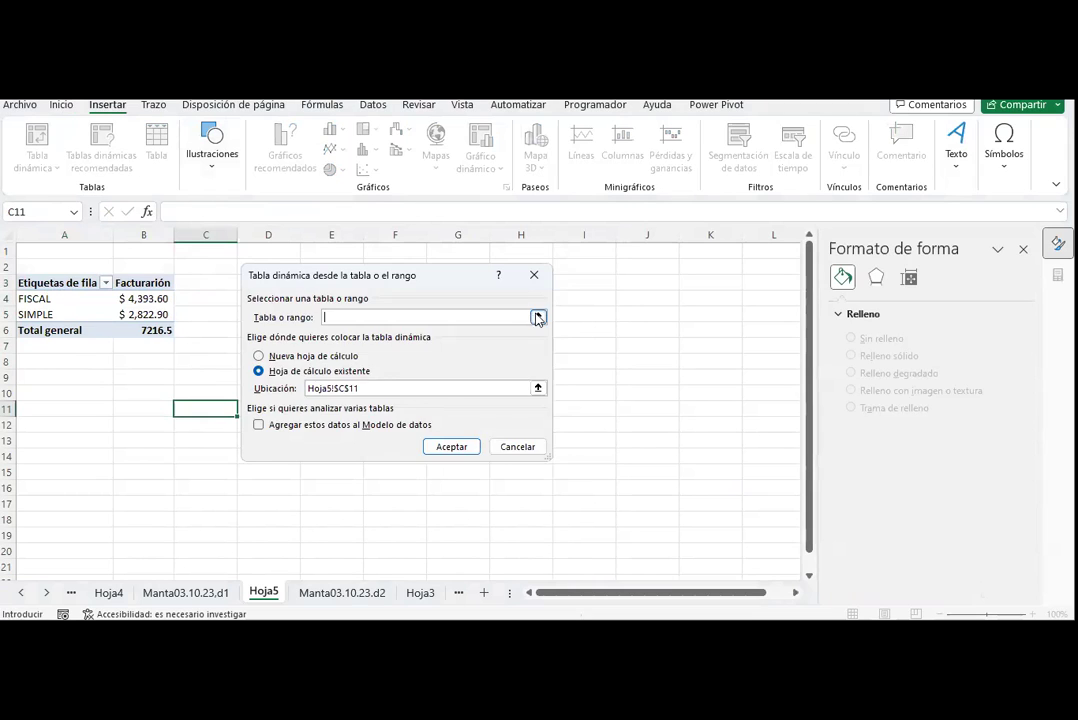
click(537, 316)
click(370, 596)
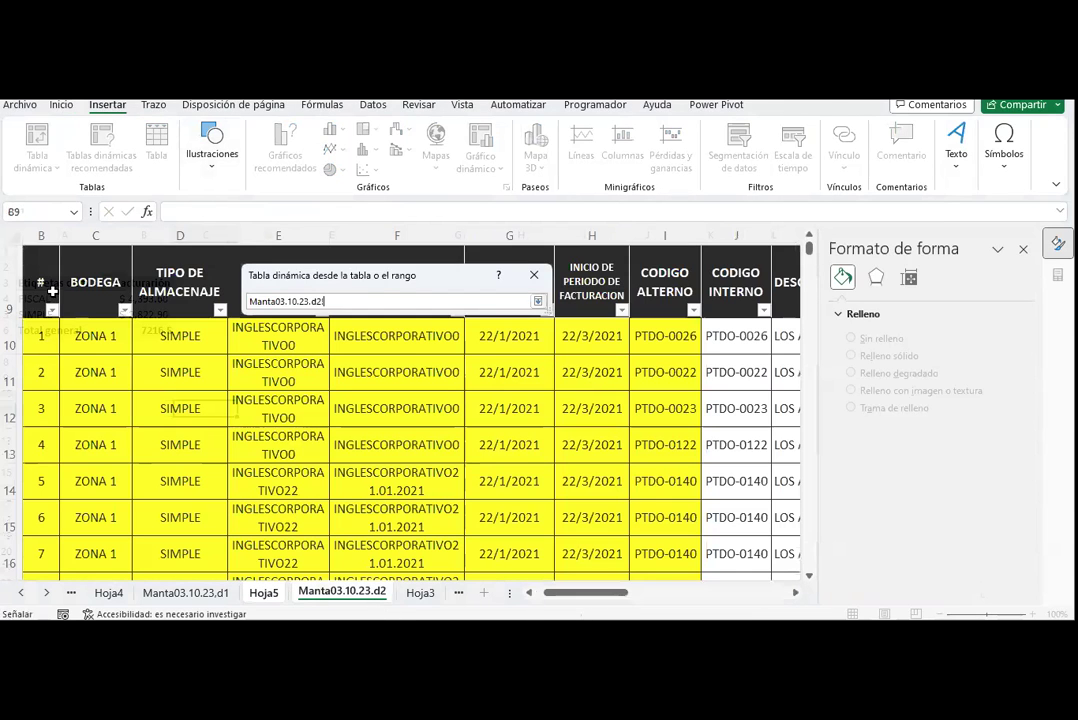
click(25, 258)
key(ctrl+shift+Right)
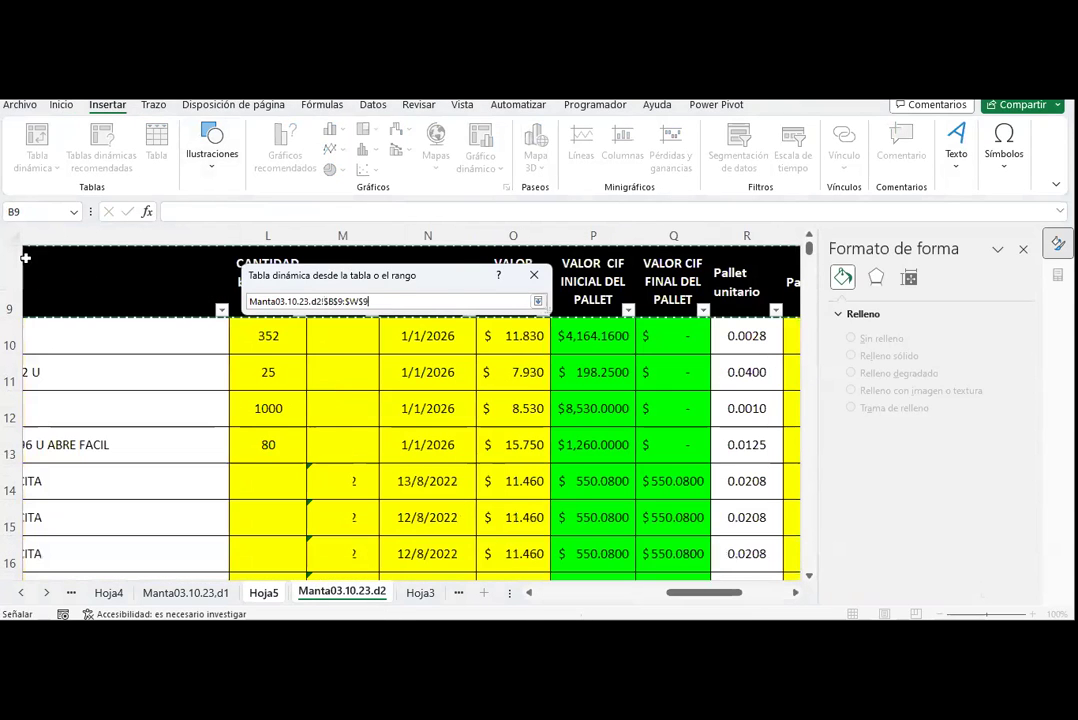
key(ctrl+shift+Down)
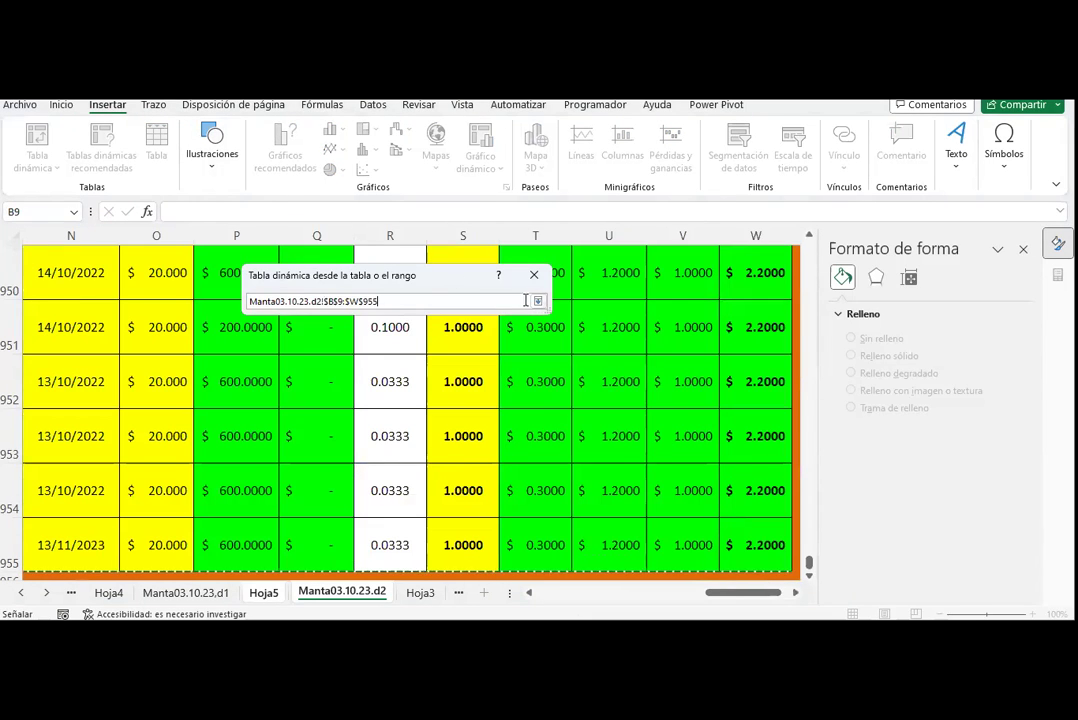
click(537, 302)
click(449, 446)
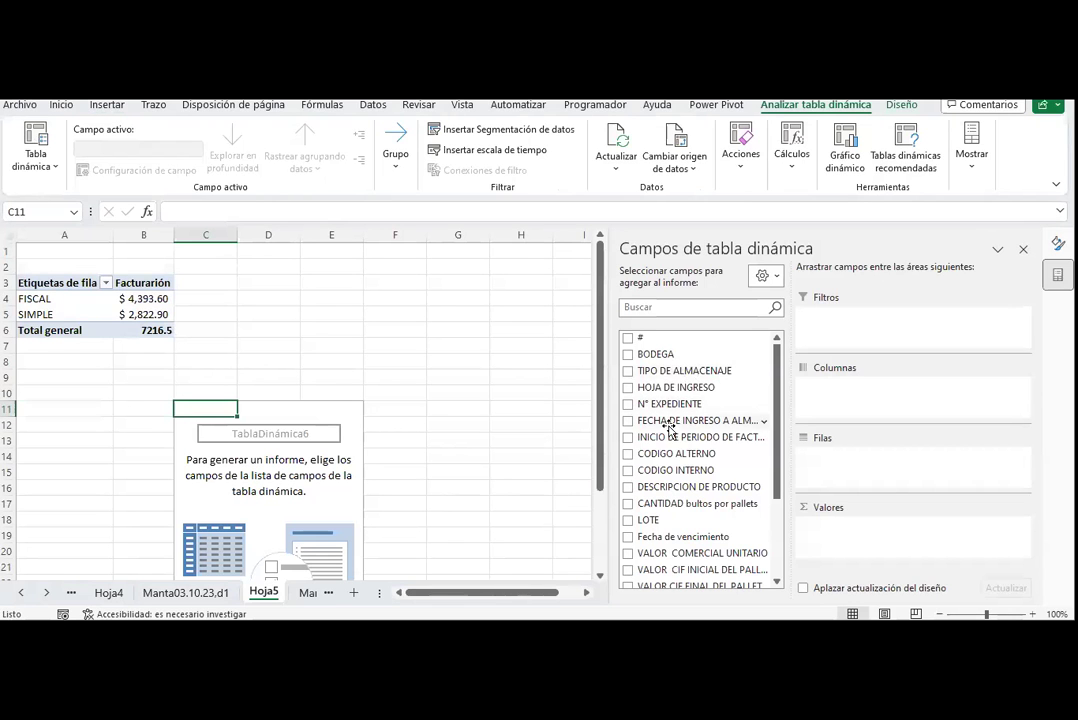
- Put BODEGA in Rows and TOTAL A FACTURAR in Values, then select totals D12:D16
mouse_move(645, 354)
mouse_down()
mouse_move(809, 425)
mouse_move(826, 452)
mouse_up()
scroll(717, 493, down, 2)
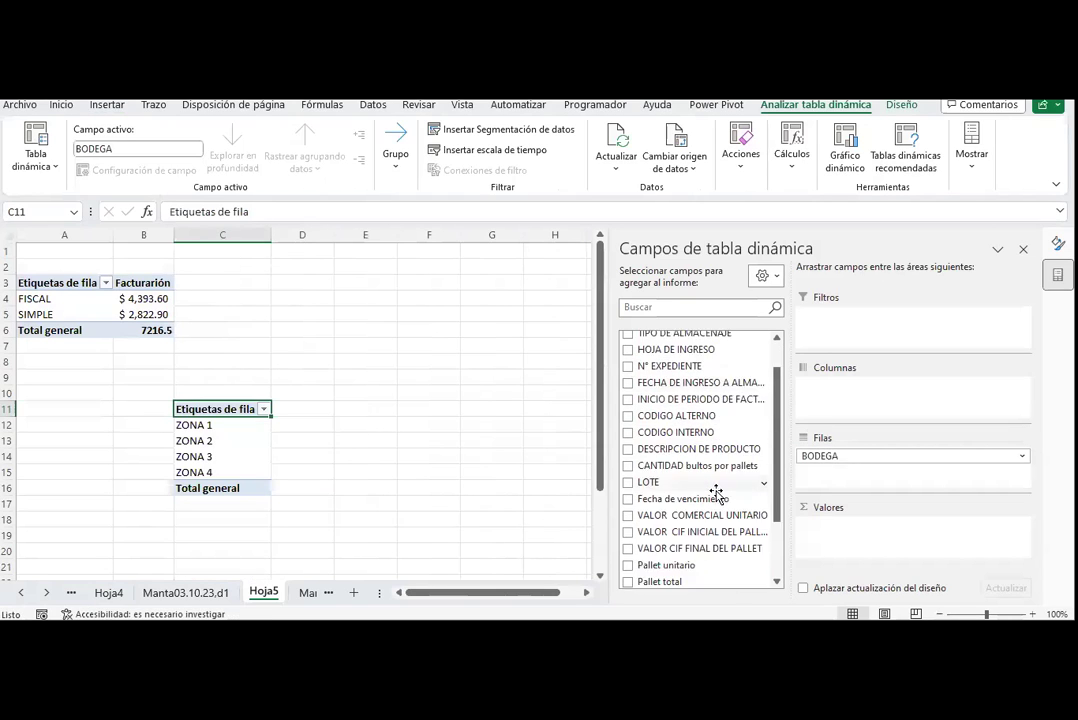
scroll(717, 493, down, 3)
drag(718, 560, 866, 533)
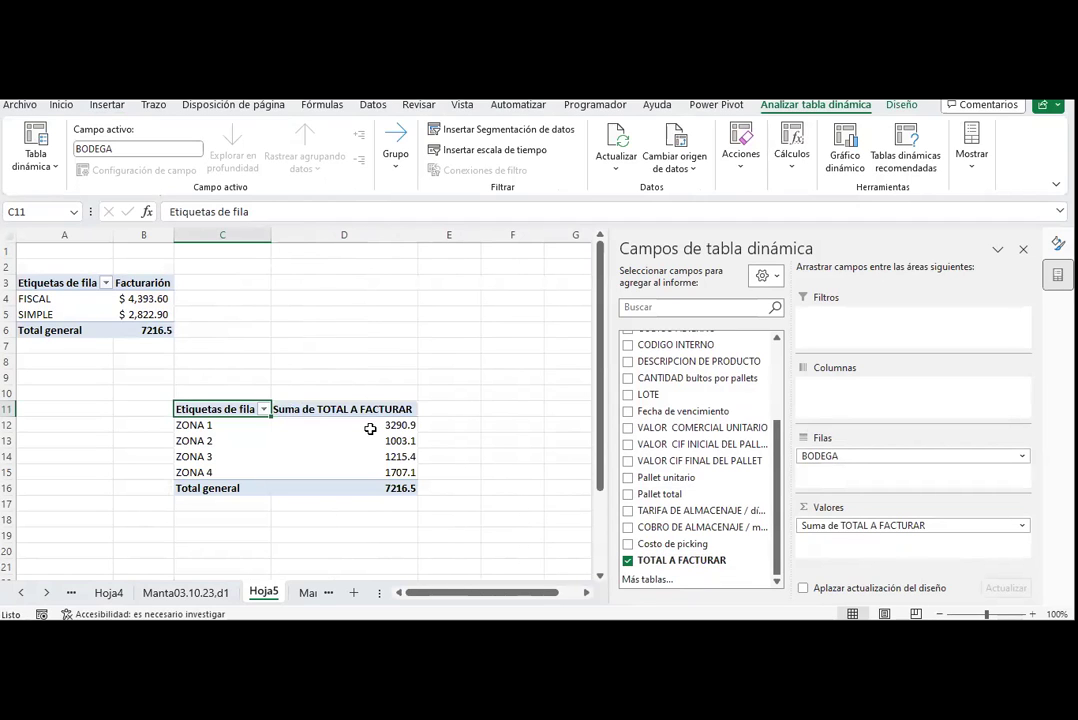
drag(370, 427, 364, 481)
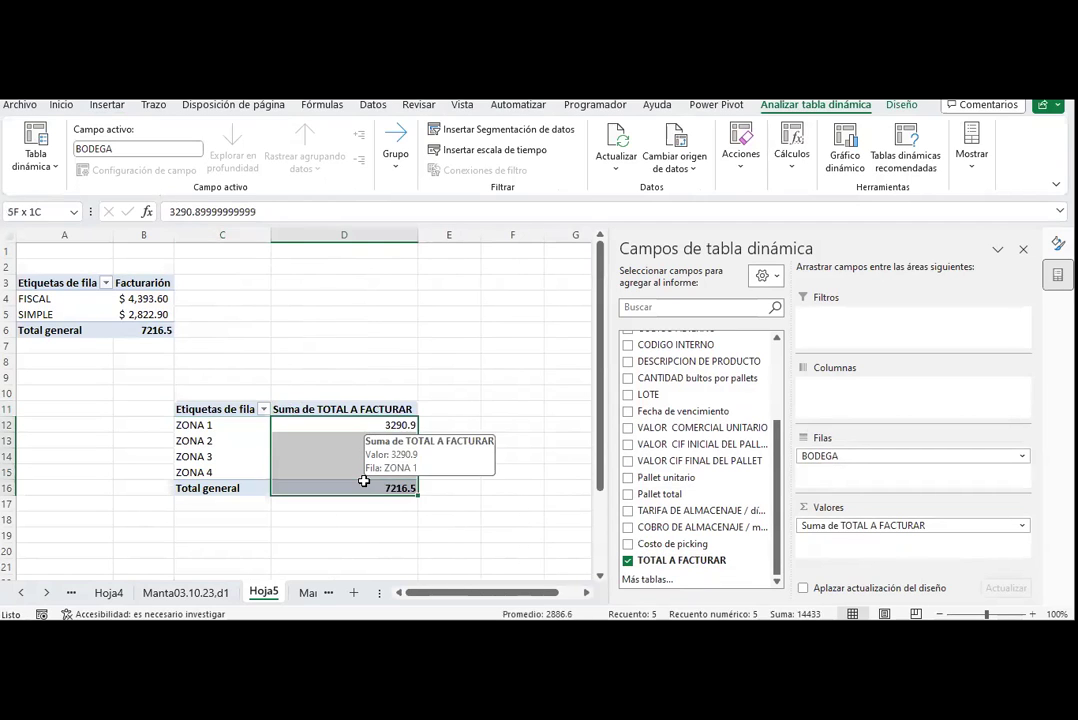
- Apply accounting format to the zone totals and rename header D11 to Facturación
click(61, 104)
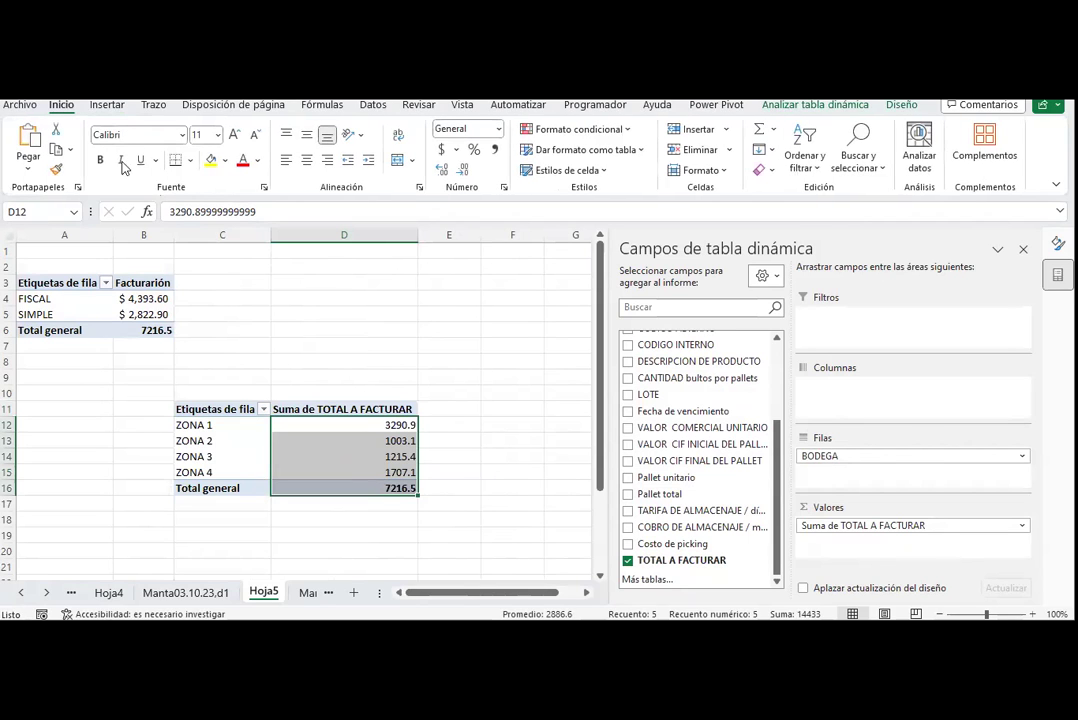
click(441, 149)
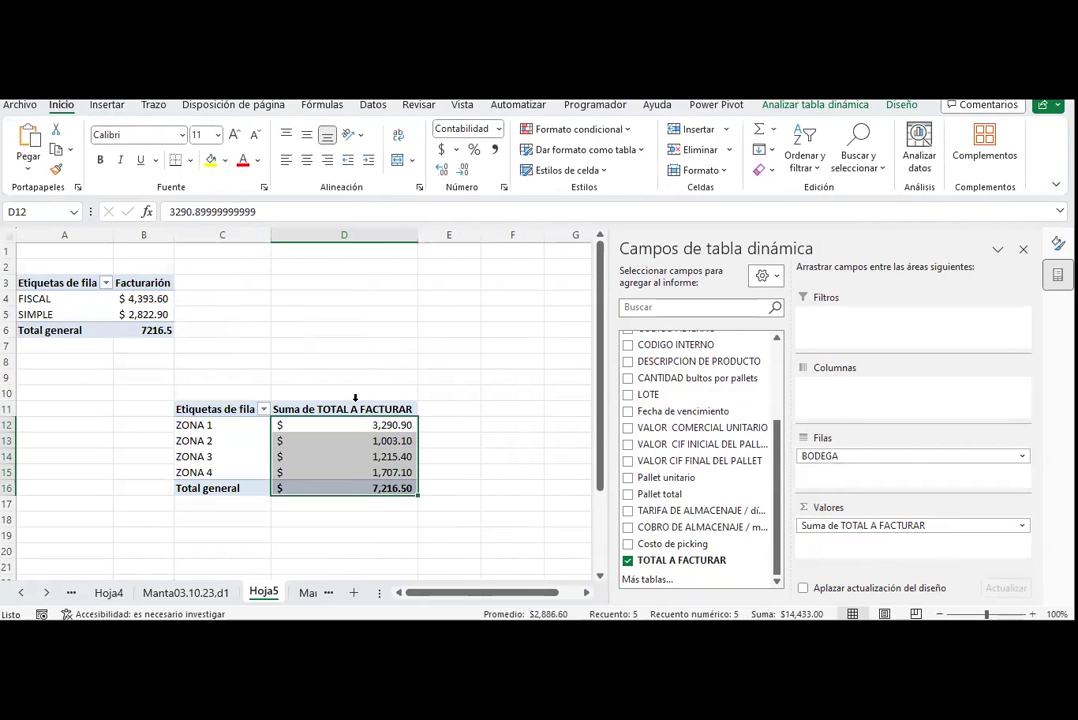
click(349, 411)
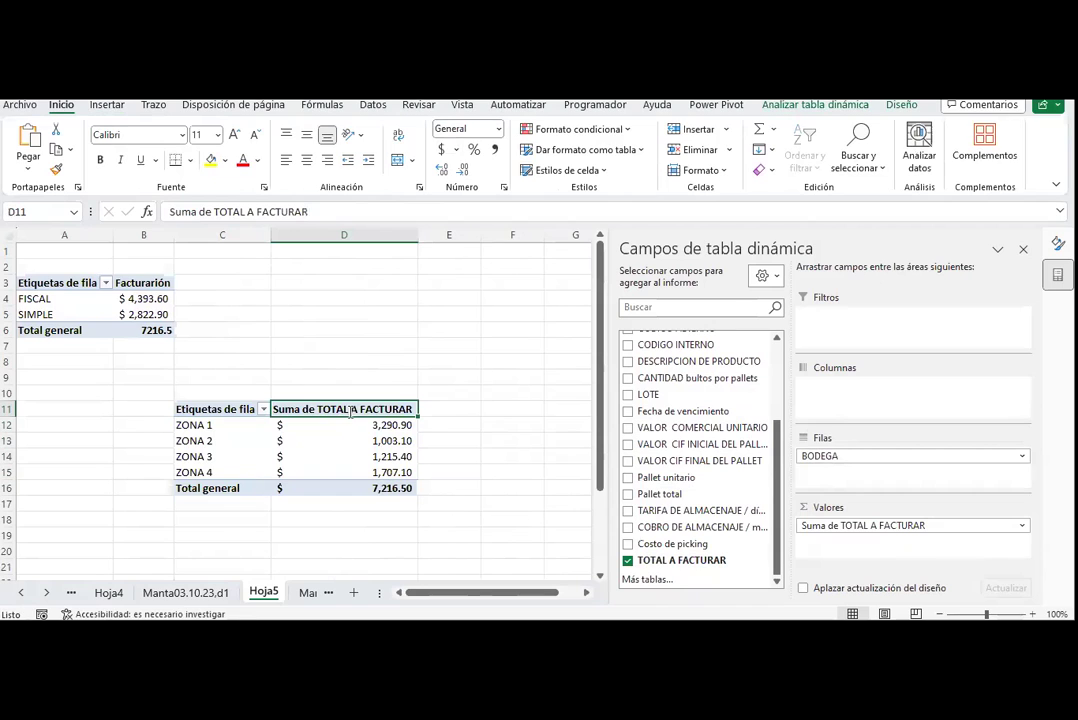
text(Facturación)
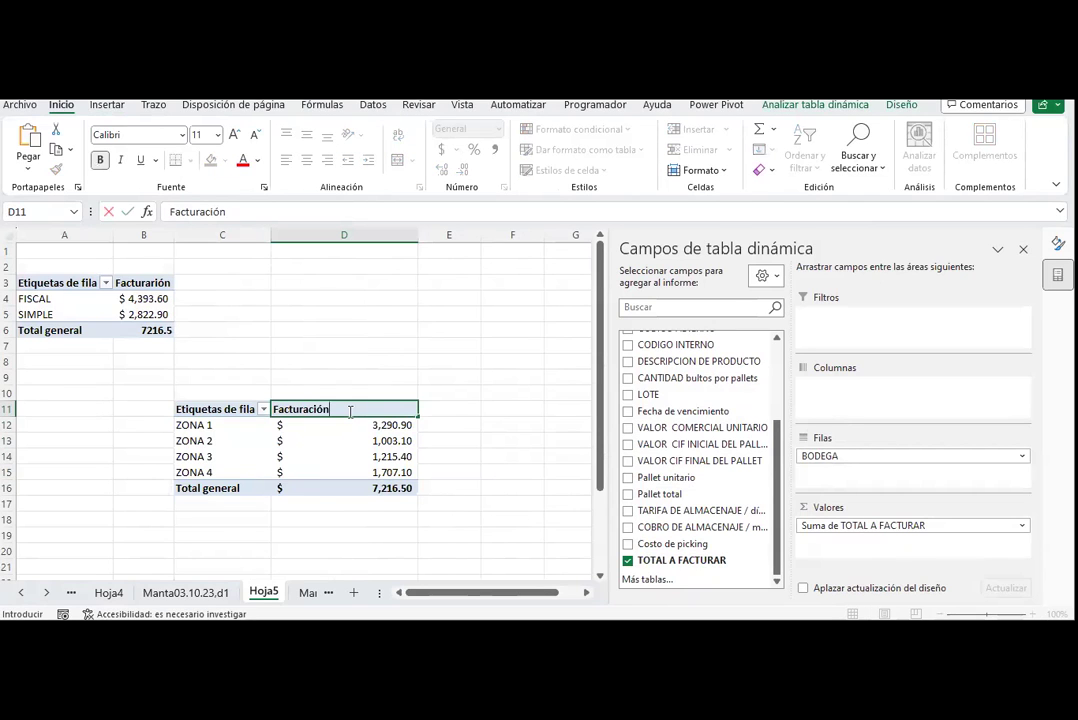
key(Return)
- Give the first pivot's grand total B6 accounting format and autofit column D
click(152, 330)
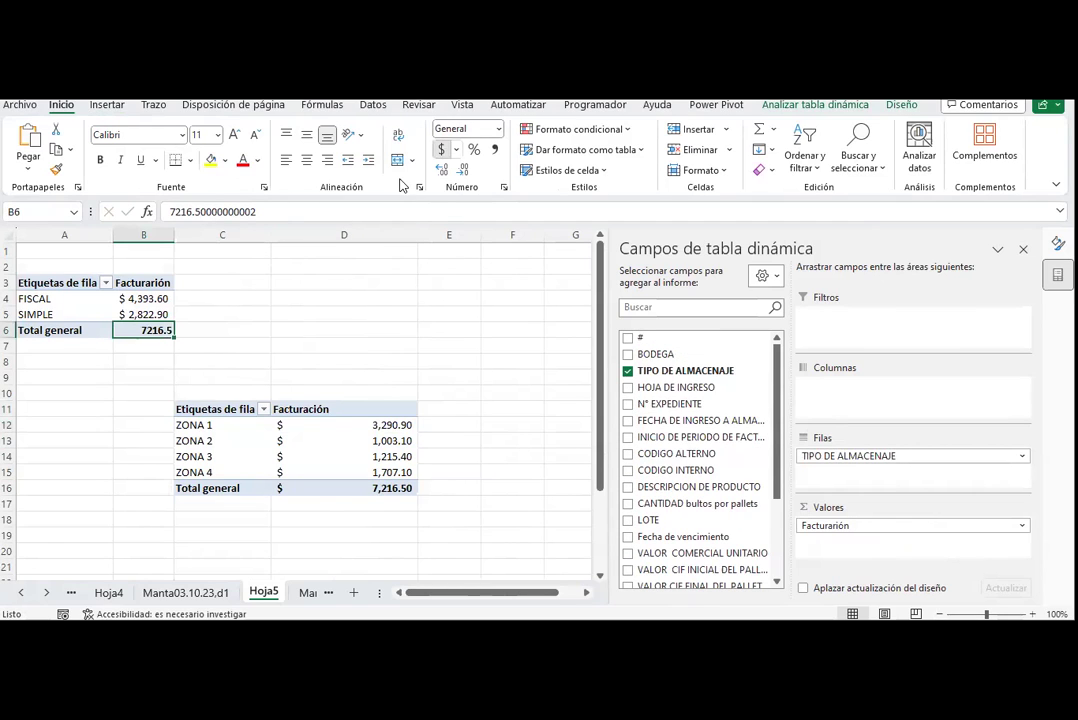
click(441, 149)
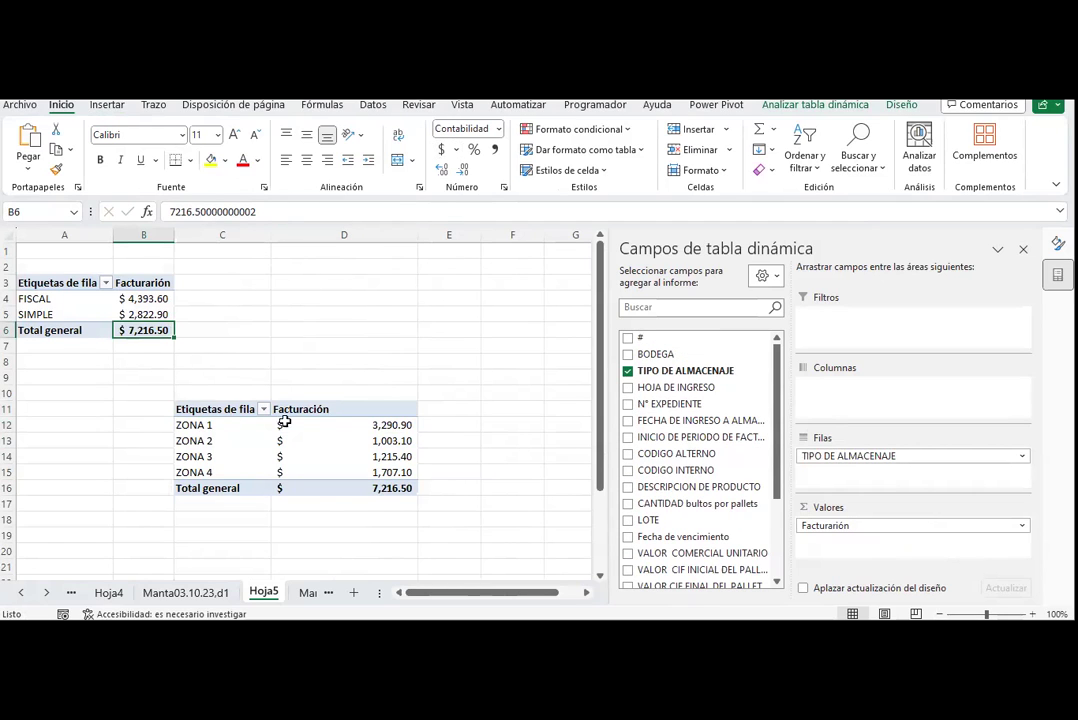
double_click(417, 234)
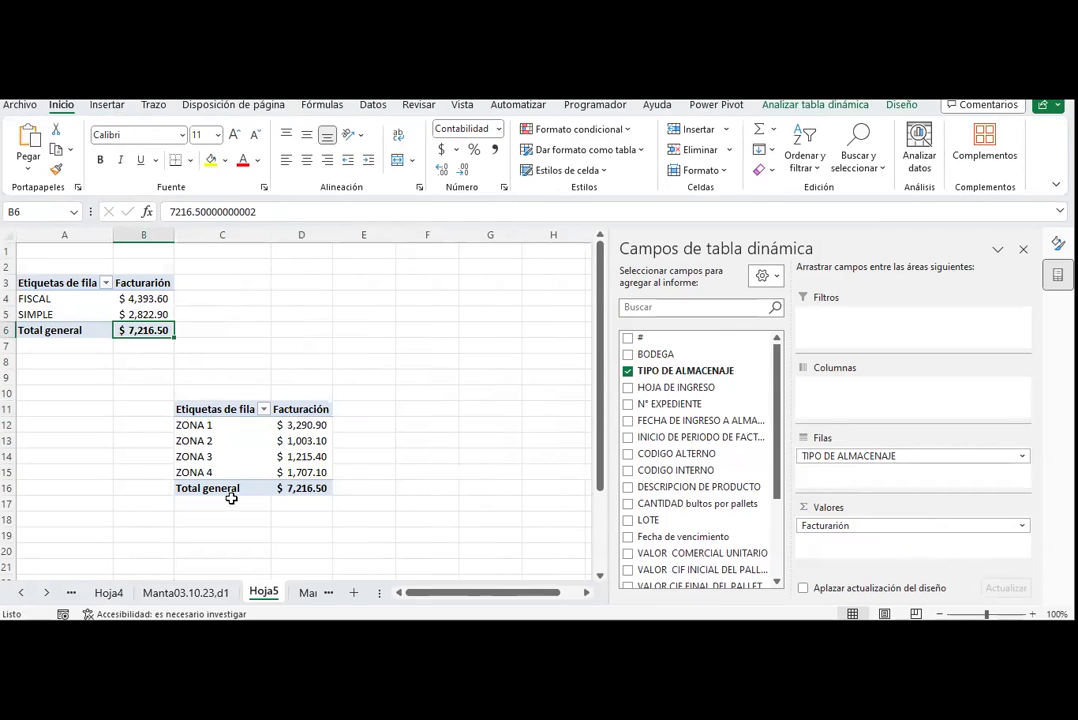
- Move the zone pivot table beneath the first pivot at A9:B14
click(294, 490)
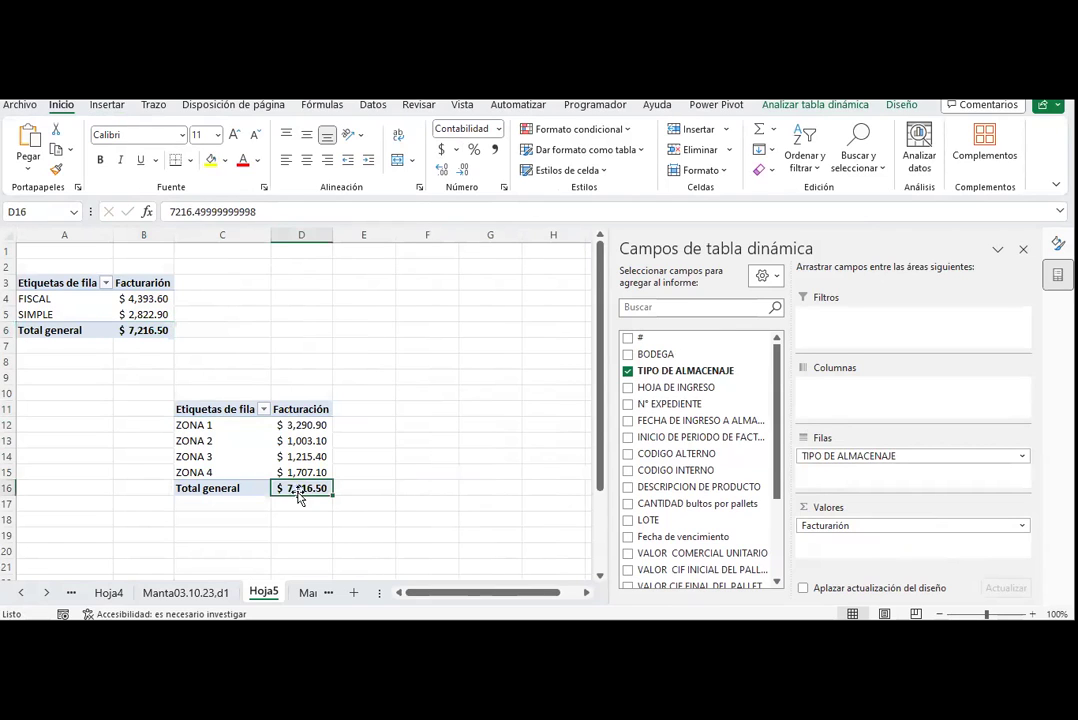
click(226, 408)
drag(226, 408, 301, 488)
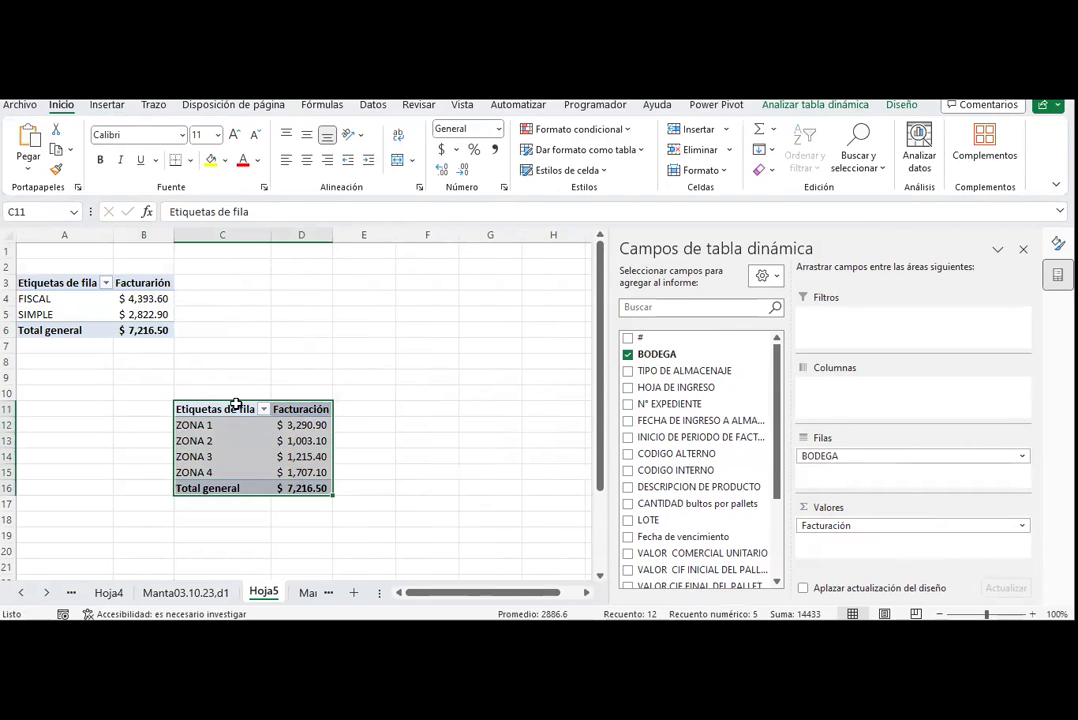
drag(233, 401, 33, 377)
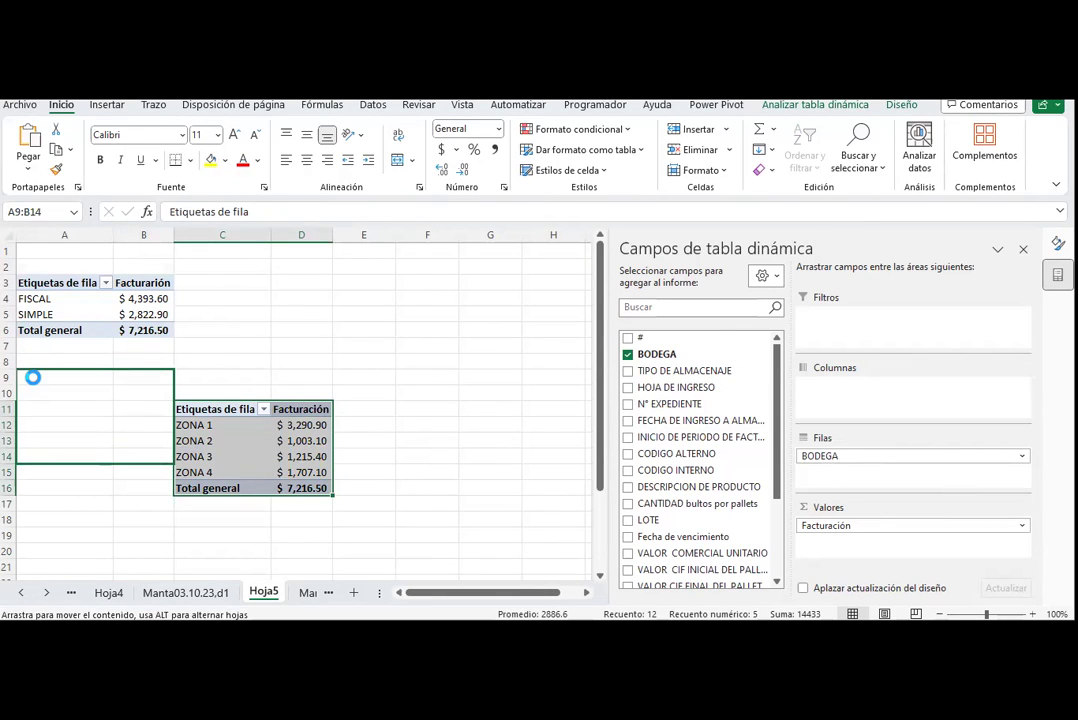
click(303, 408)
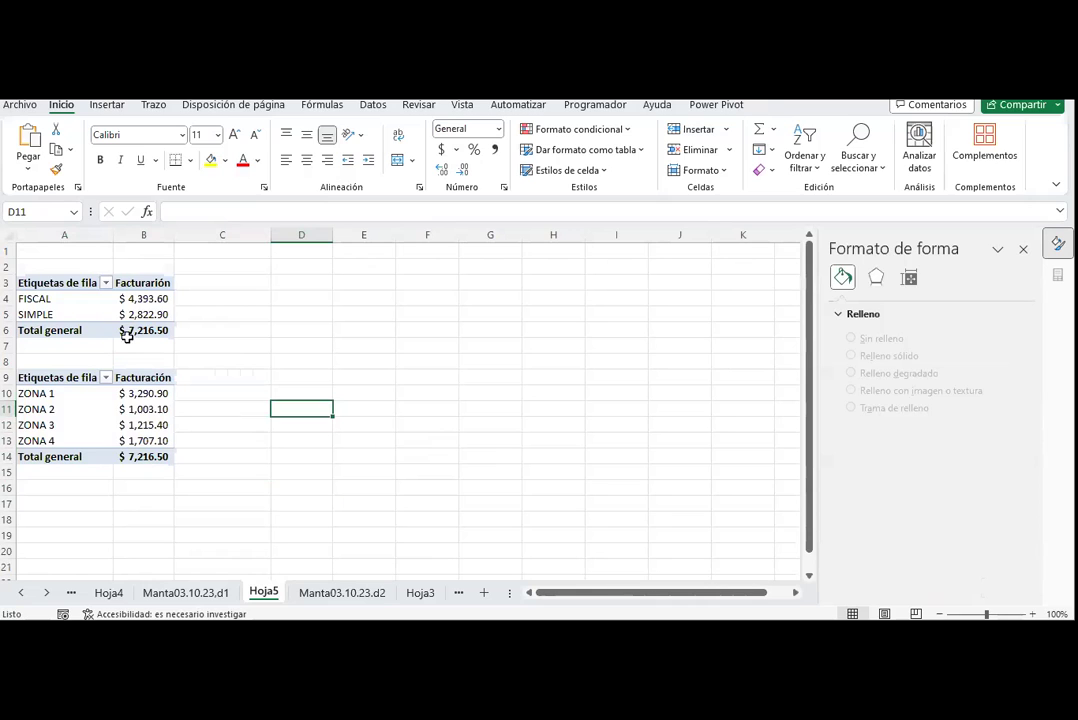
- Insert a Circular > Anillos doughnut pivot chart from the FISCAL/SIMPLE pivot table
click(87, 300)
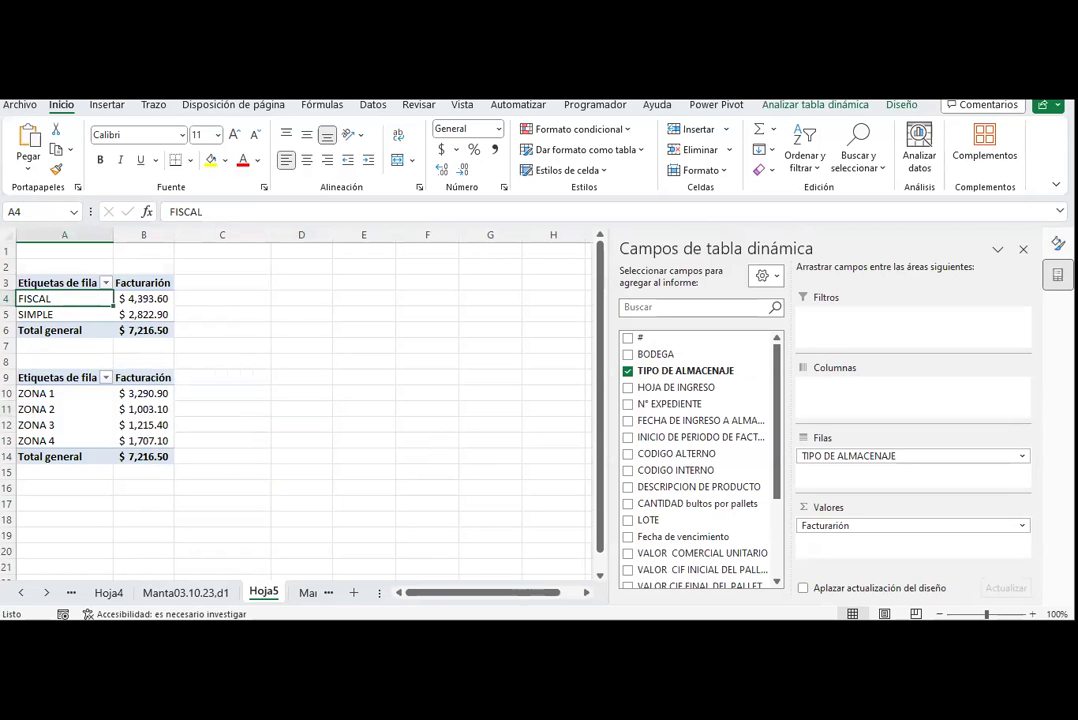
click(818, 105)
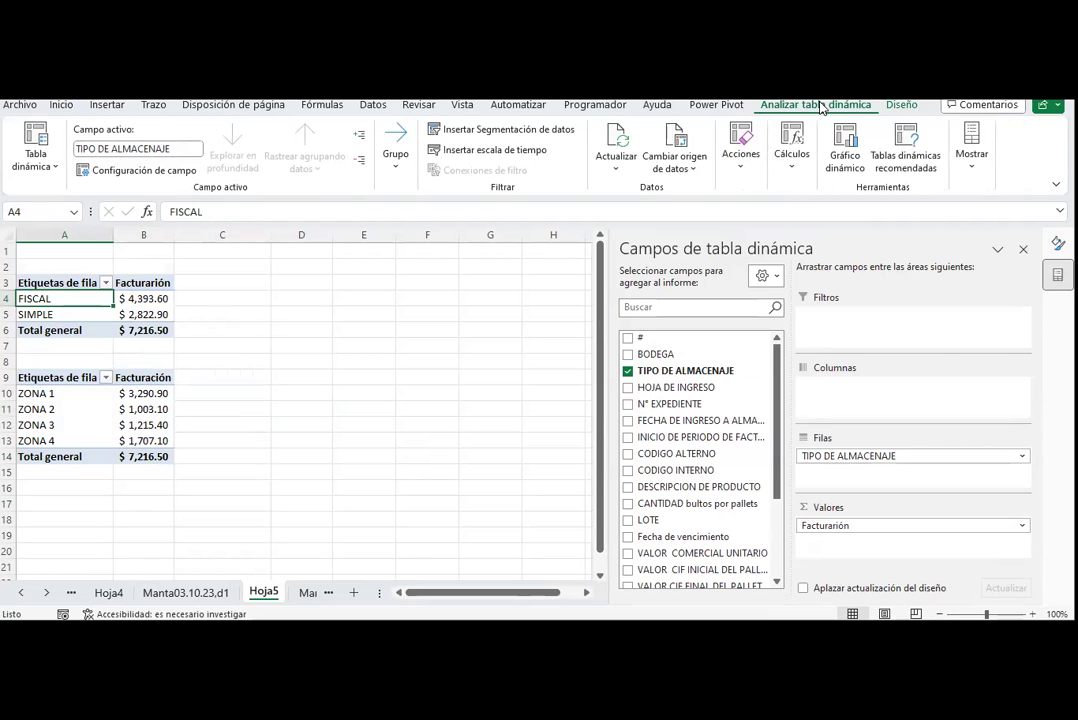
click(107, 105)
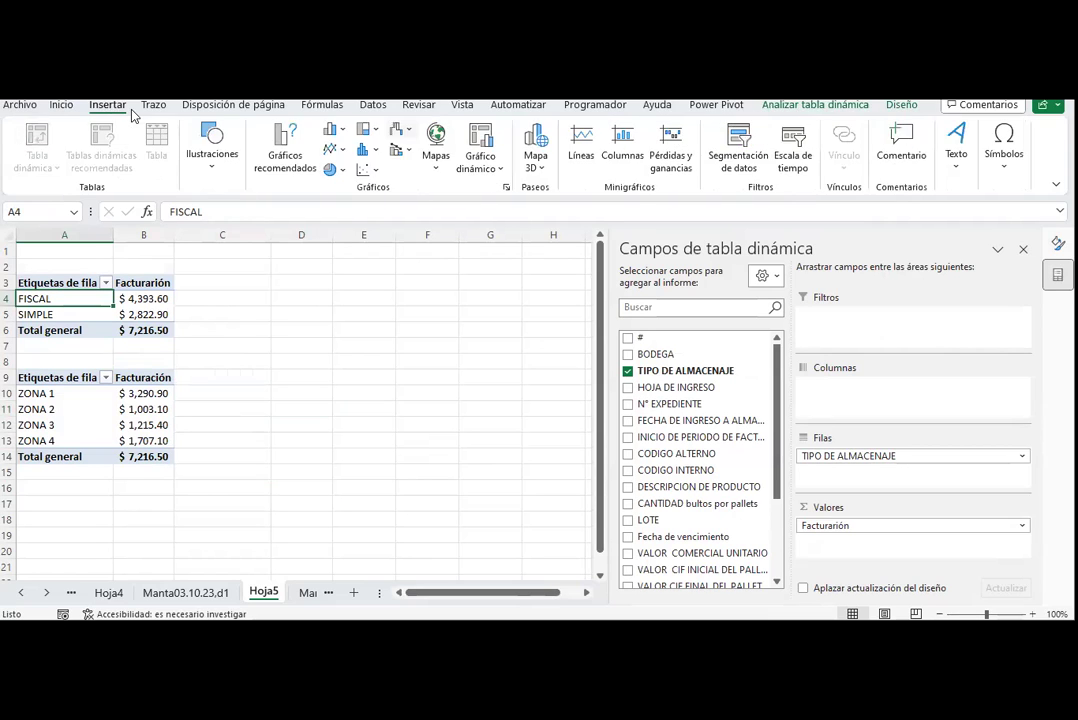
click(792, 106)
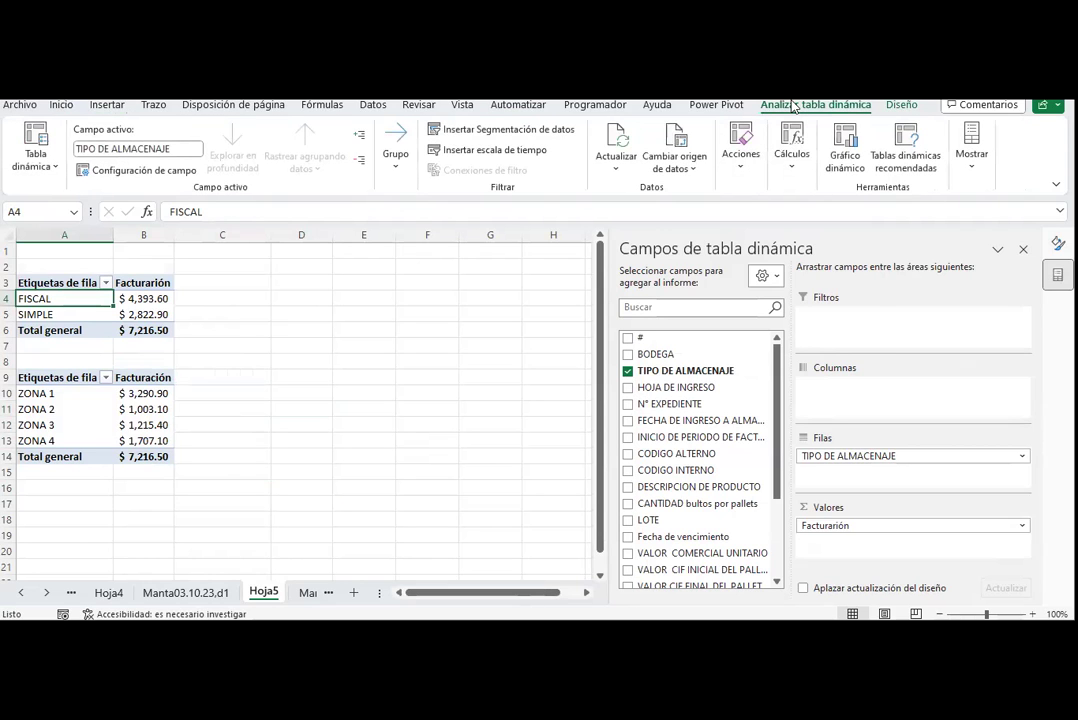
click(107, 105)
click(803, 110)
click(840, 163)
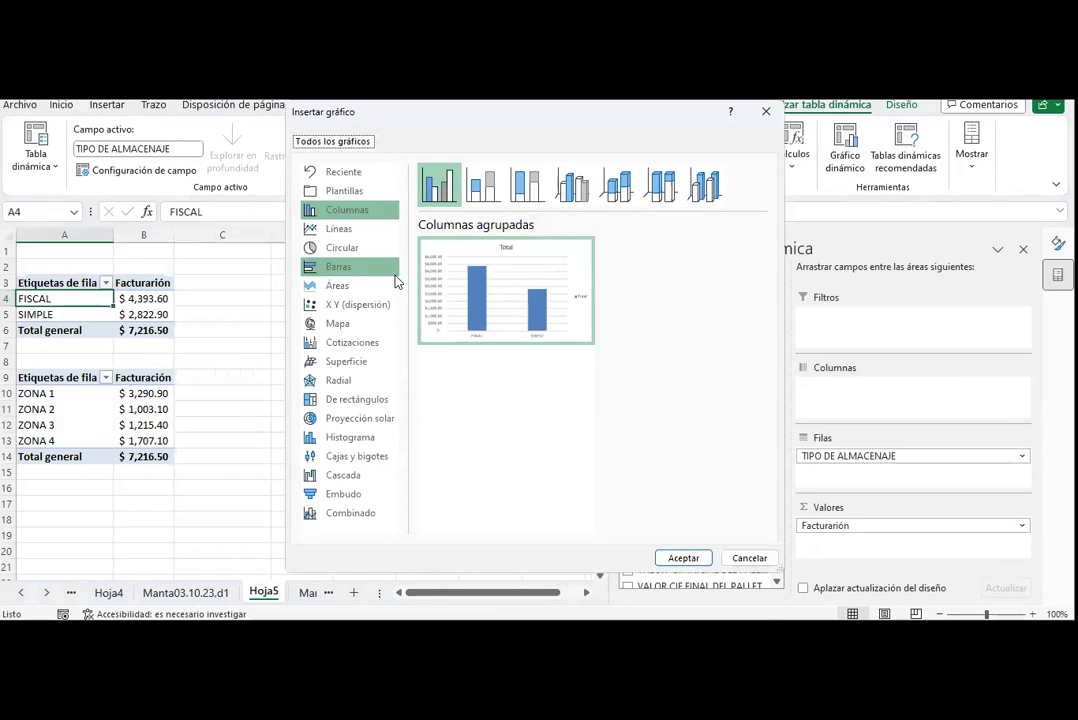
click(331, 254)
click(528, 185)
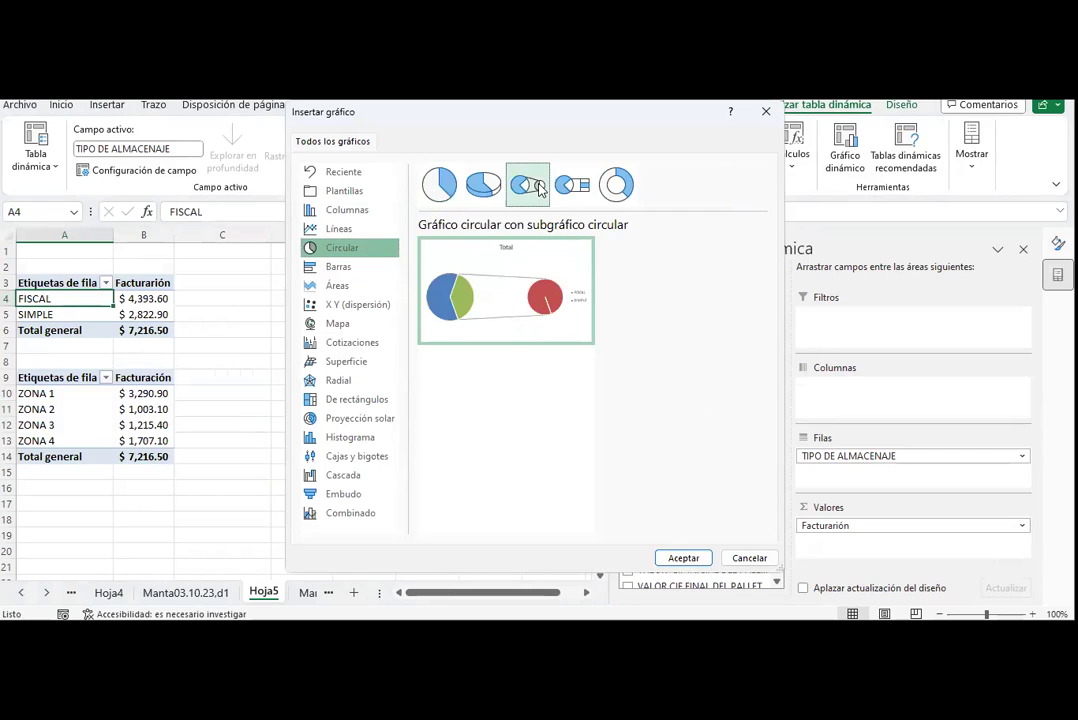
click(578, 188)
click(614, 184)
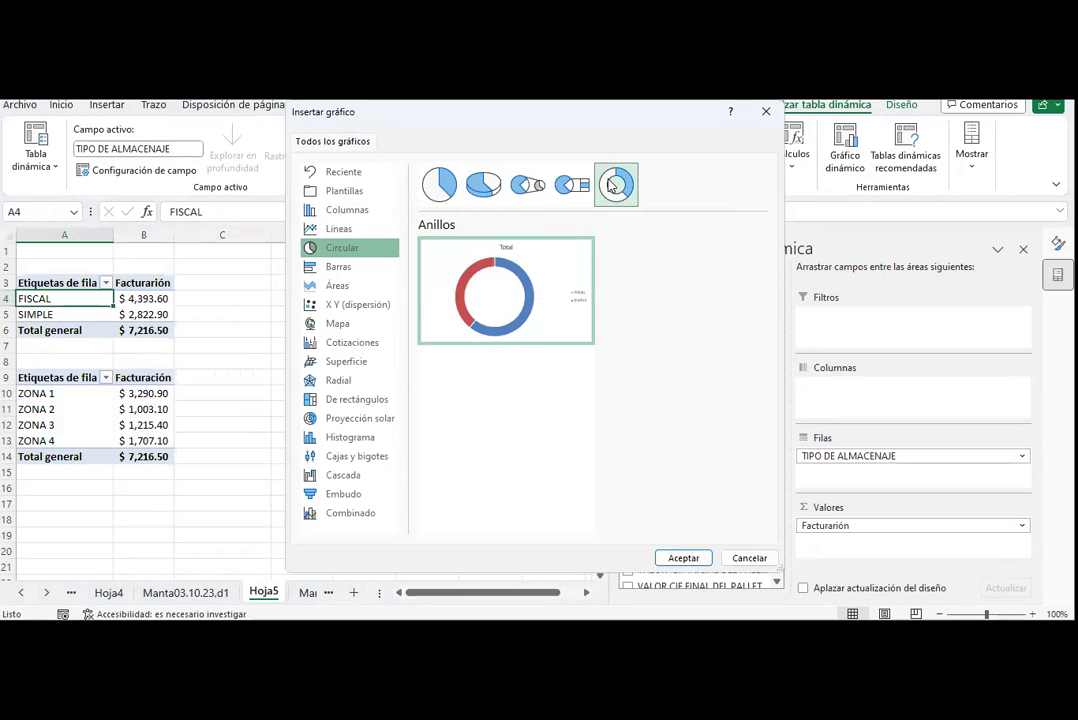
click(683, 557)
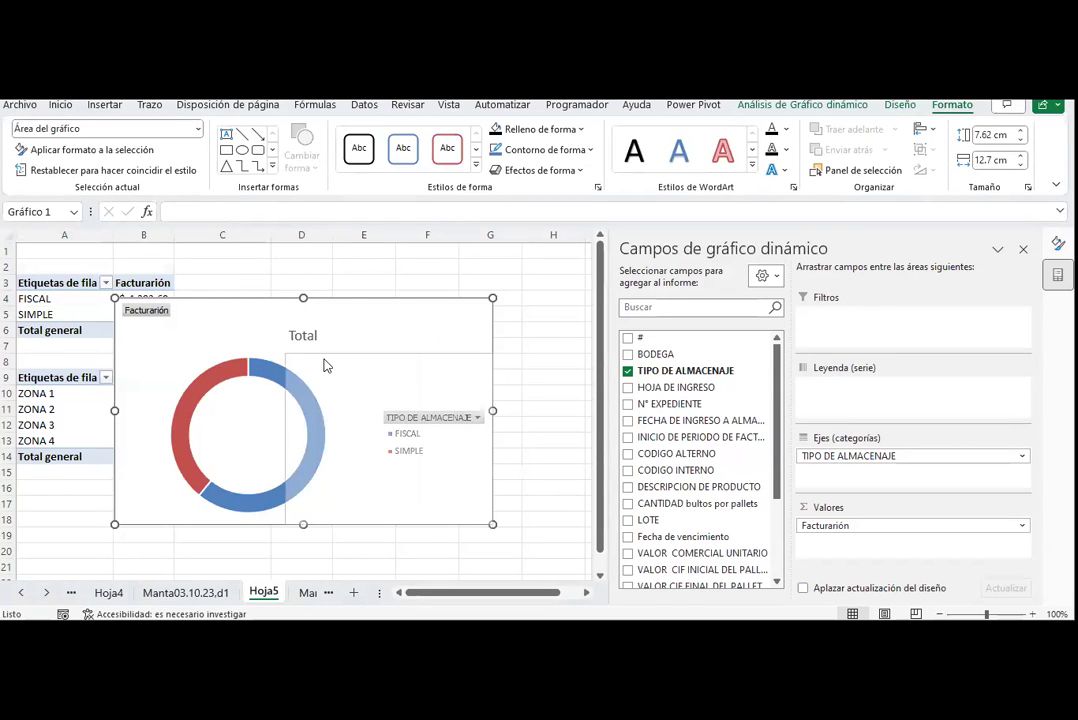
- Place the donut chart beside the pivots, apply a dark chart style and enlarge it
drag(366, 370, 353, 288)
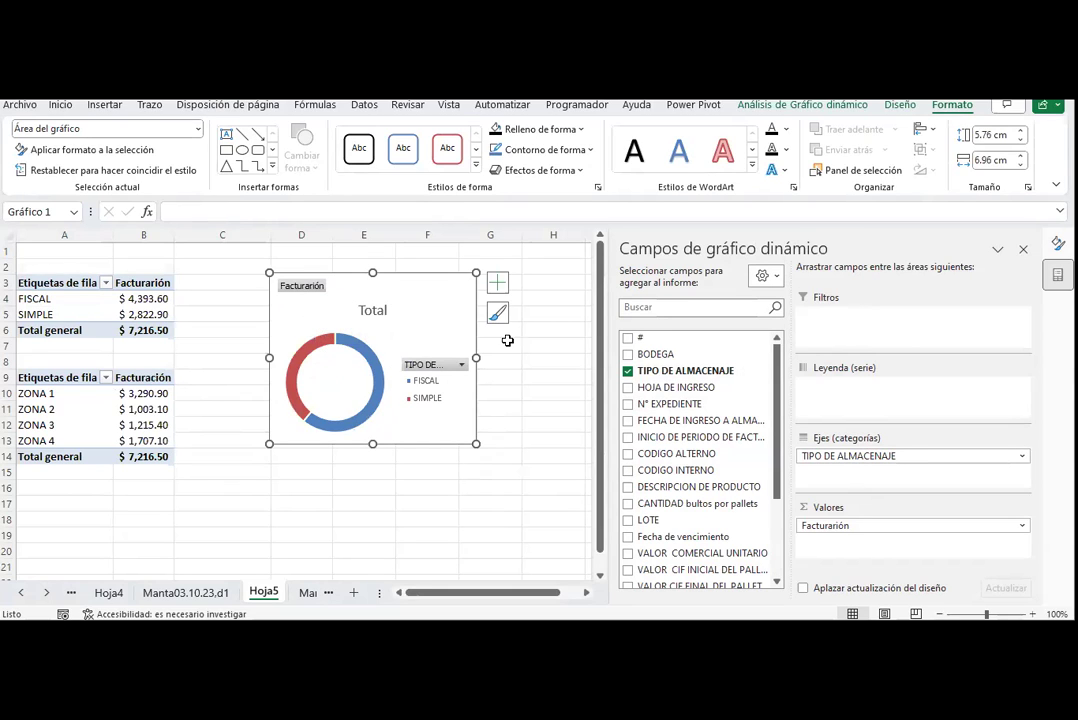
click(96, 298)
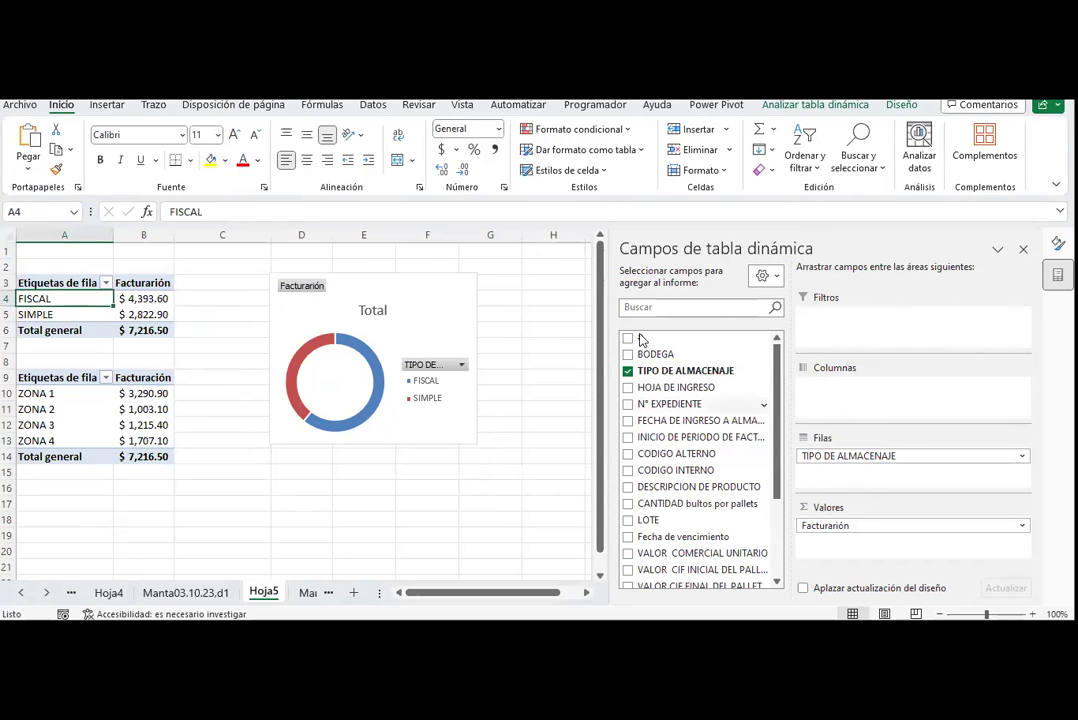
click(431, 294)
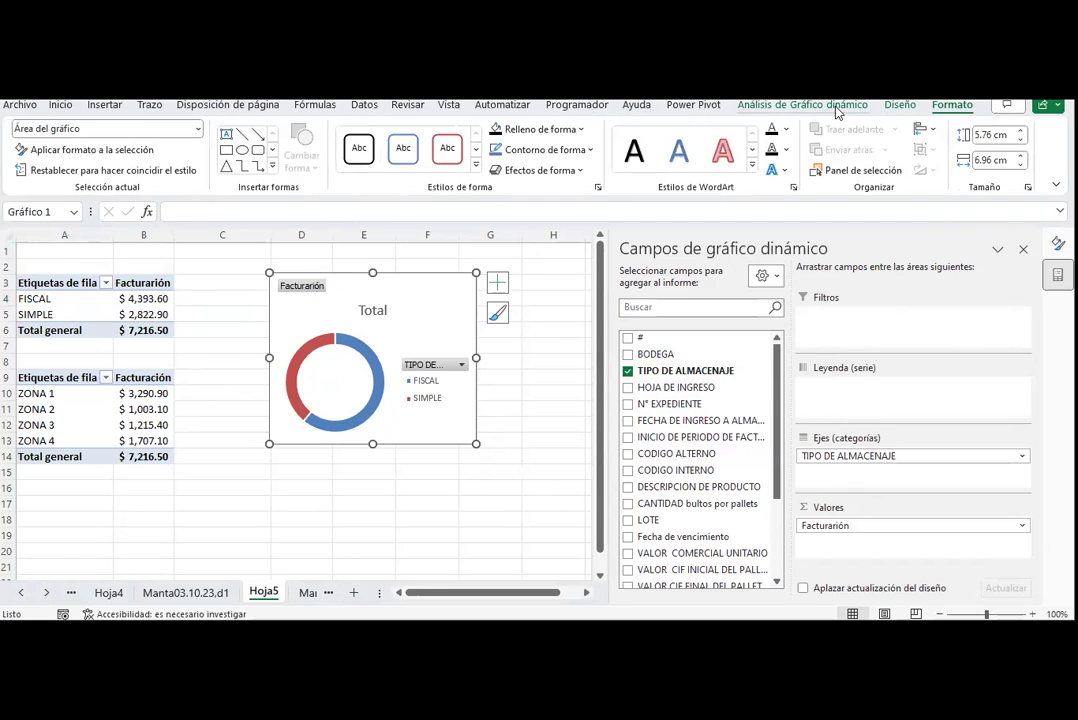
click(903, 106)
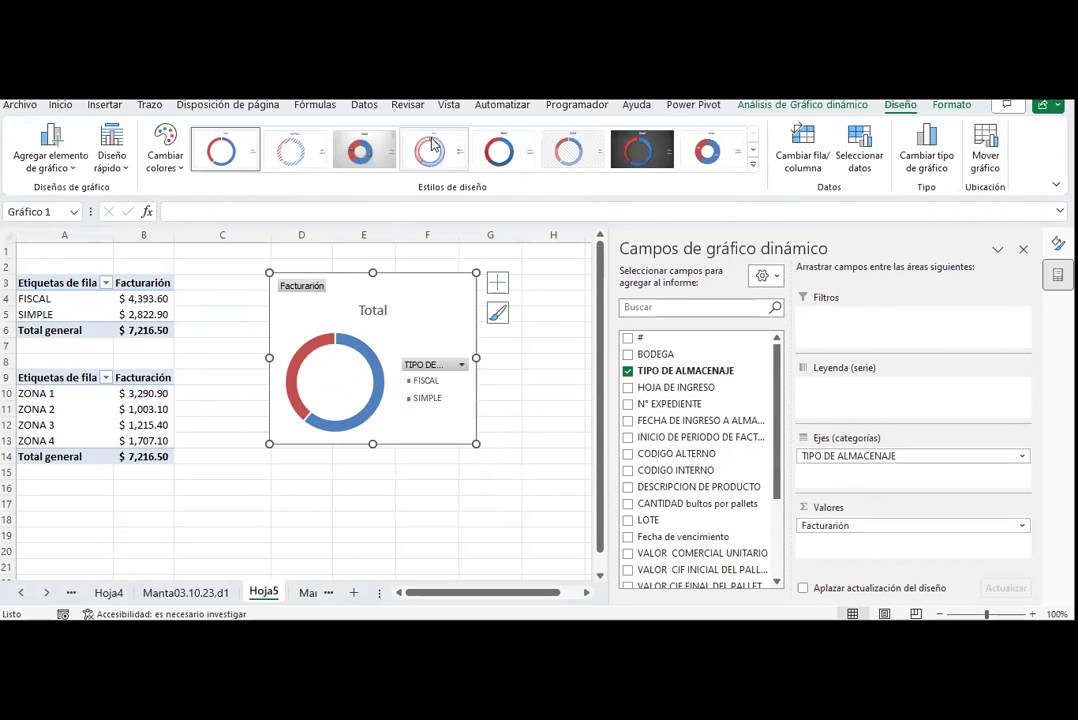
click(661, 155)
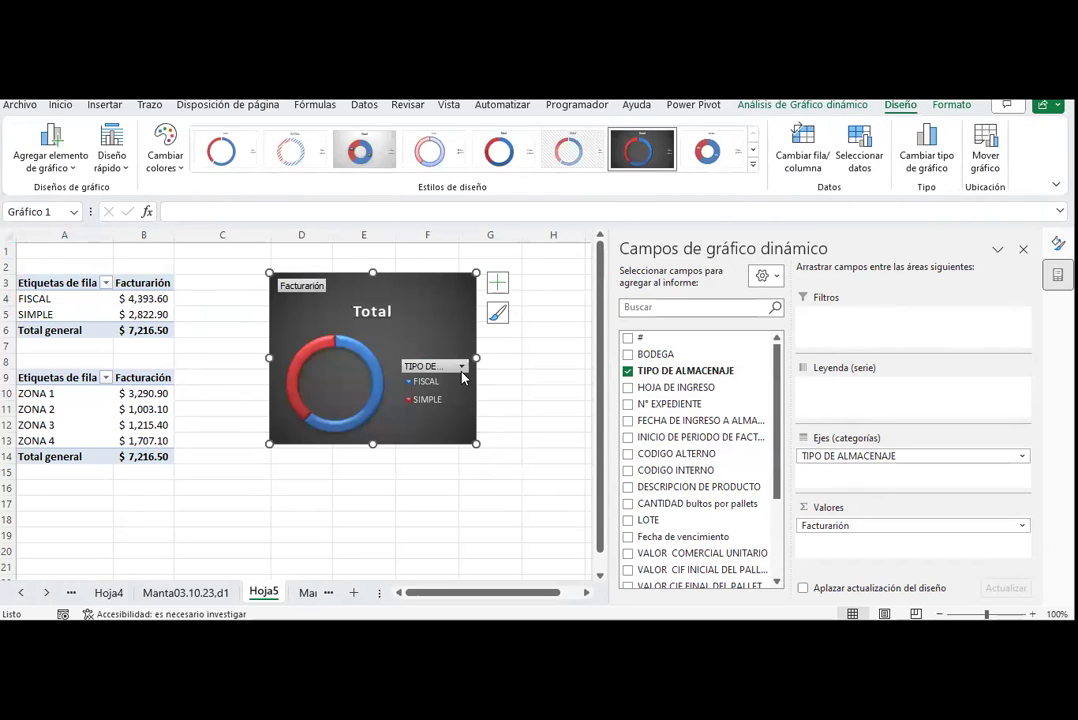
drag(476, 443, 521, 478)
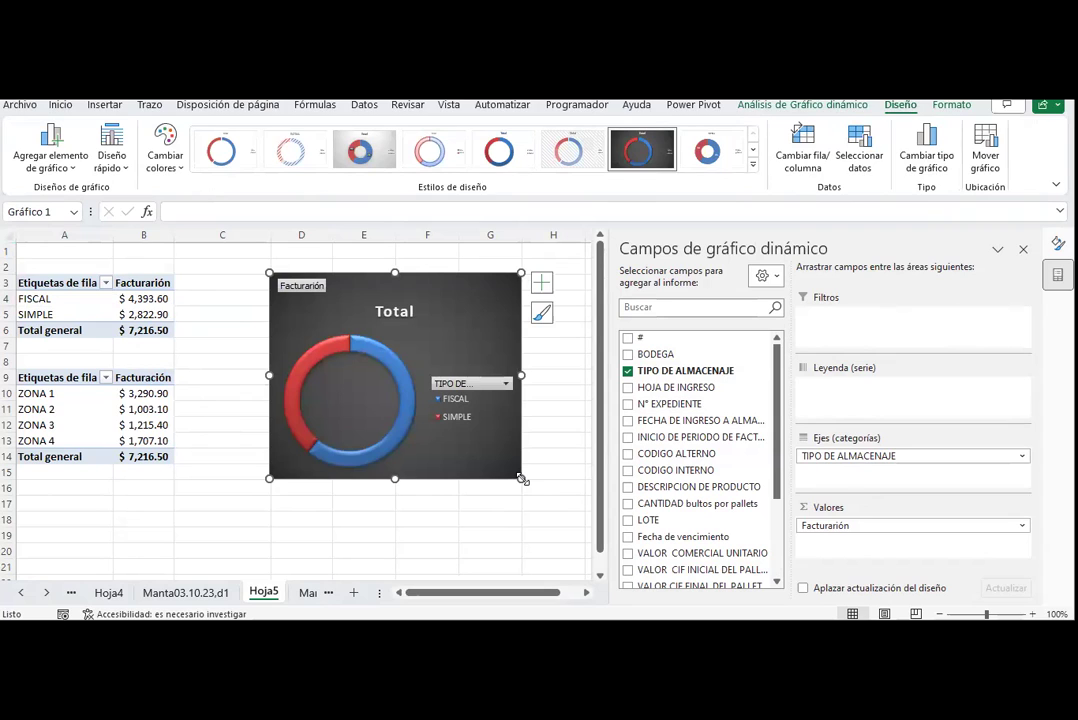
- Apply quick layout 4 with data labels and no legend, then make the SIMPLE/FISCAL labels bold with black fill
click(111, 155)
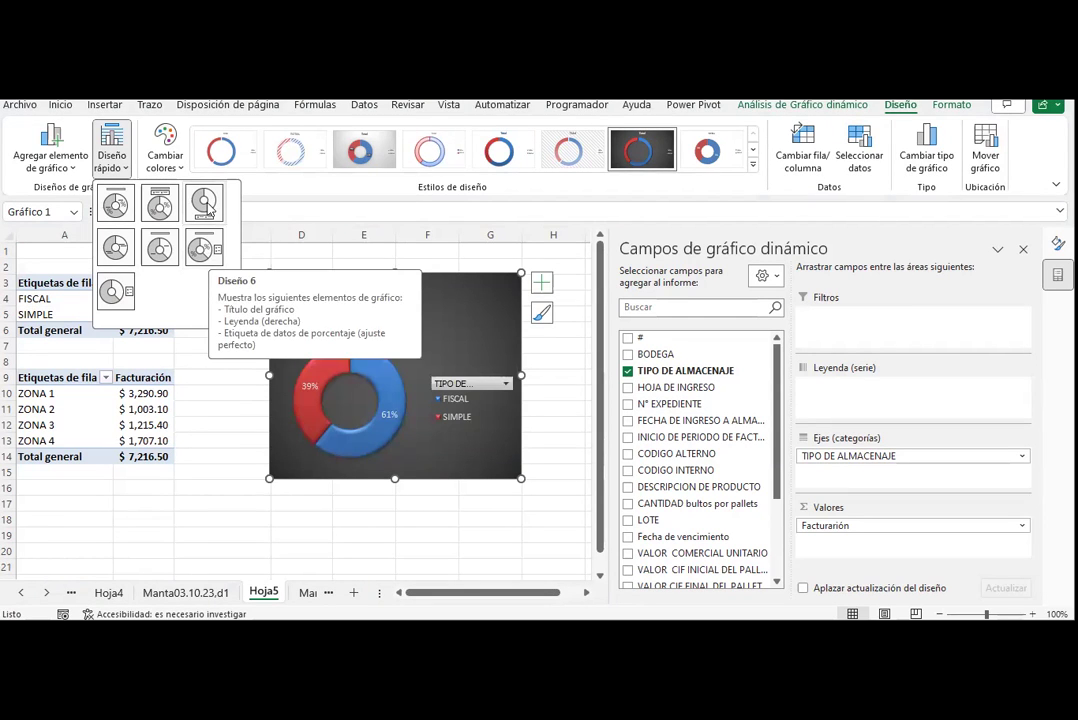
click(114, 247)
click(342, 372)
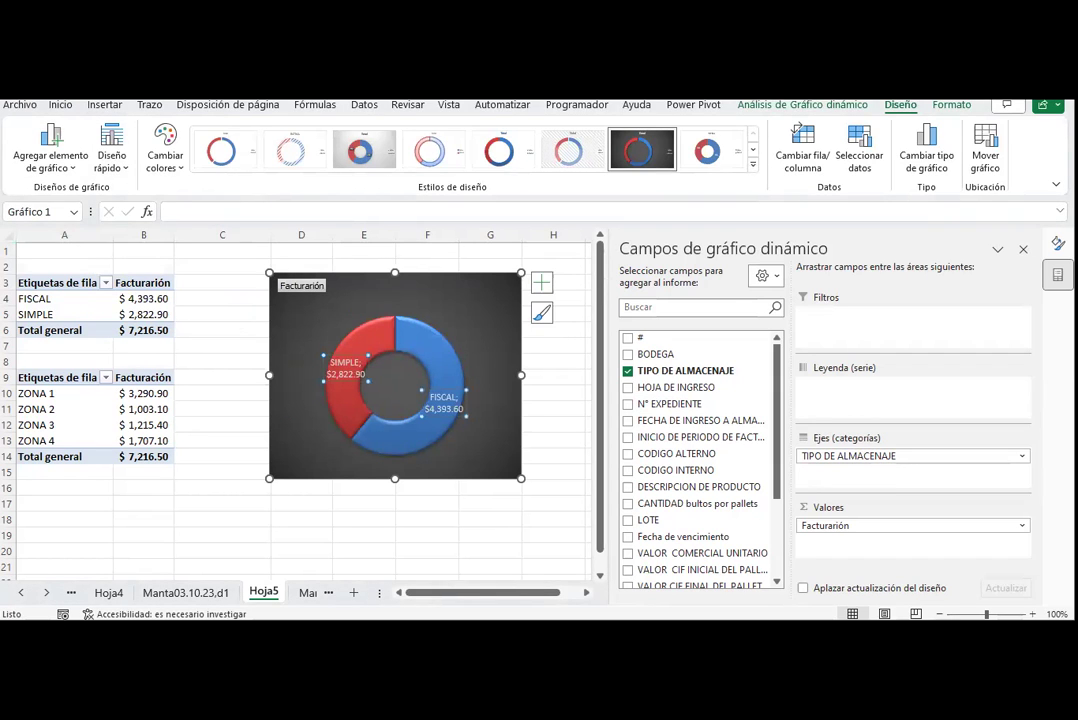
click(60, 104)
click(209, 160)
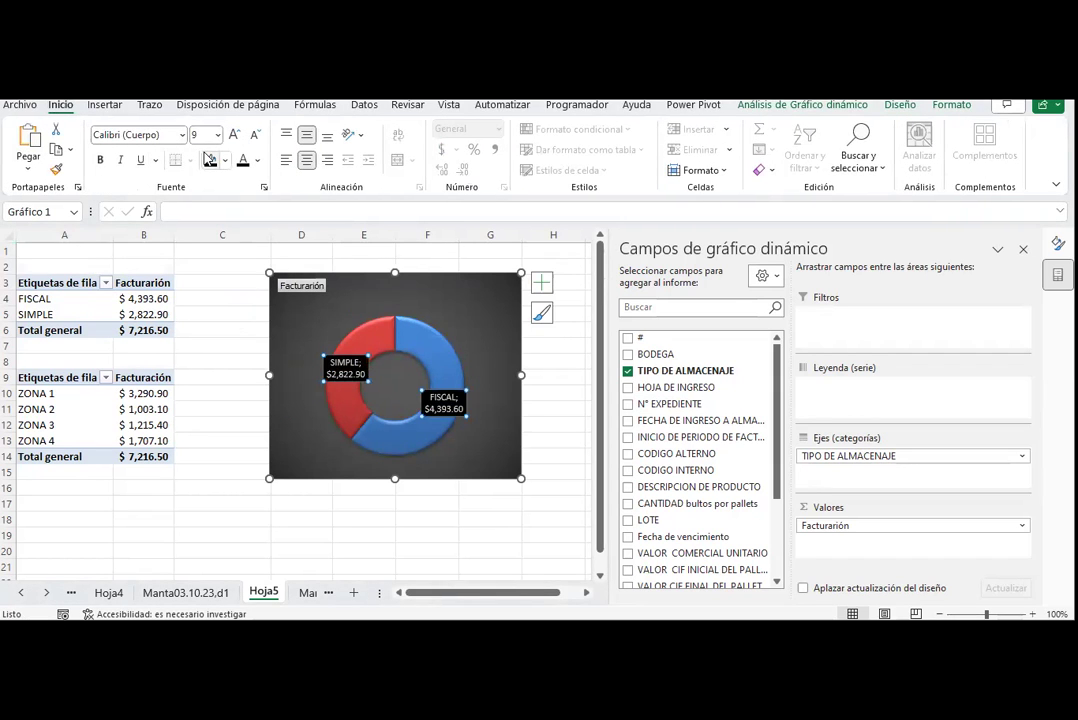
click(100, 160)
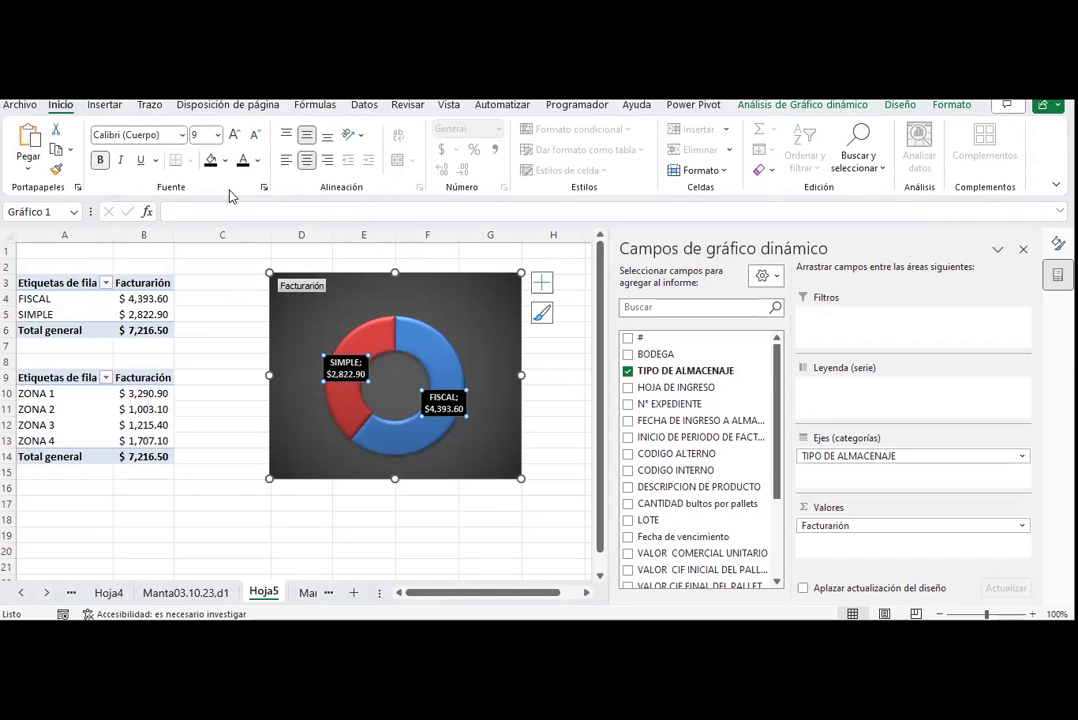
- Reposition the donut chart up and left and widen it
drag(498, 362, 517, 381)
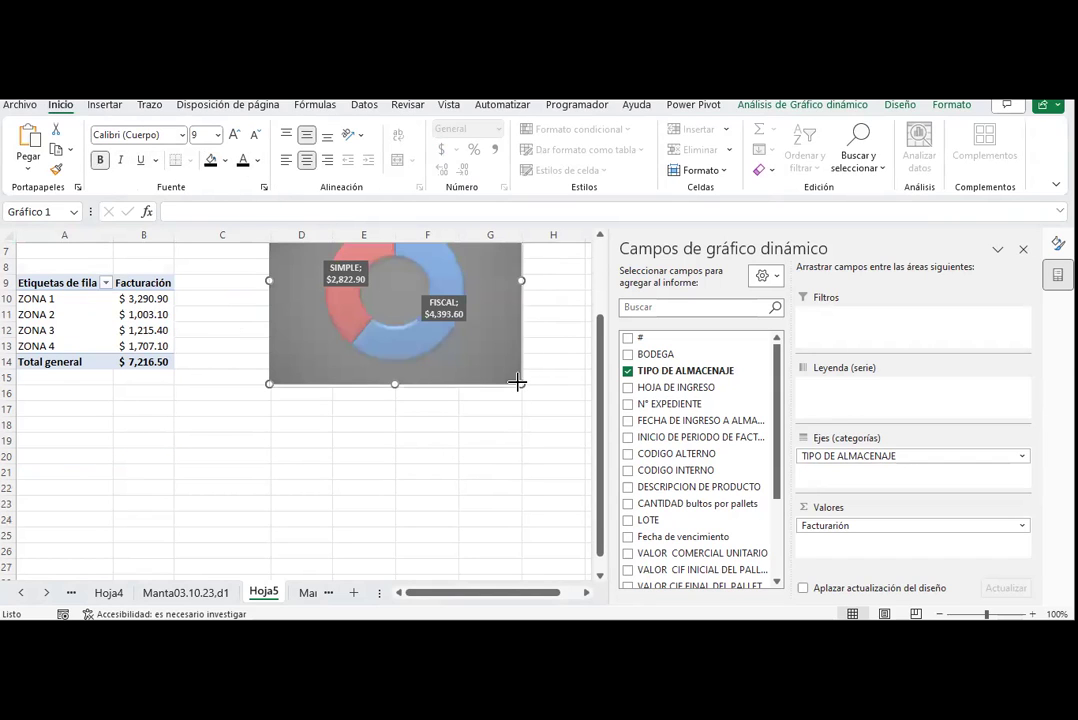
drag(182, 400, 204, 414)
drag(515, 593, 414, 594)
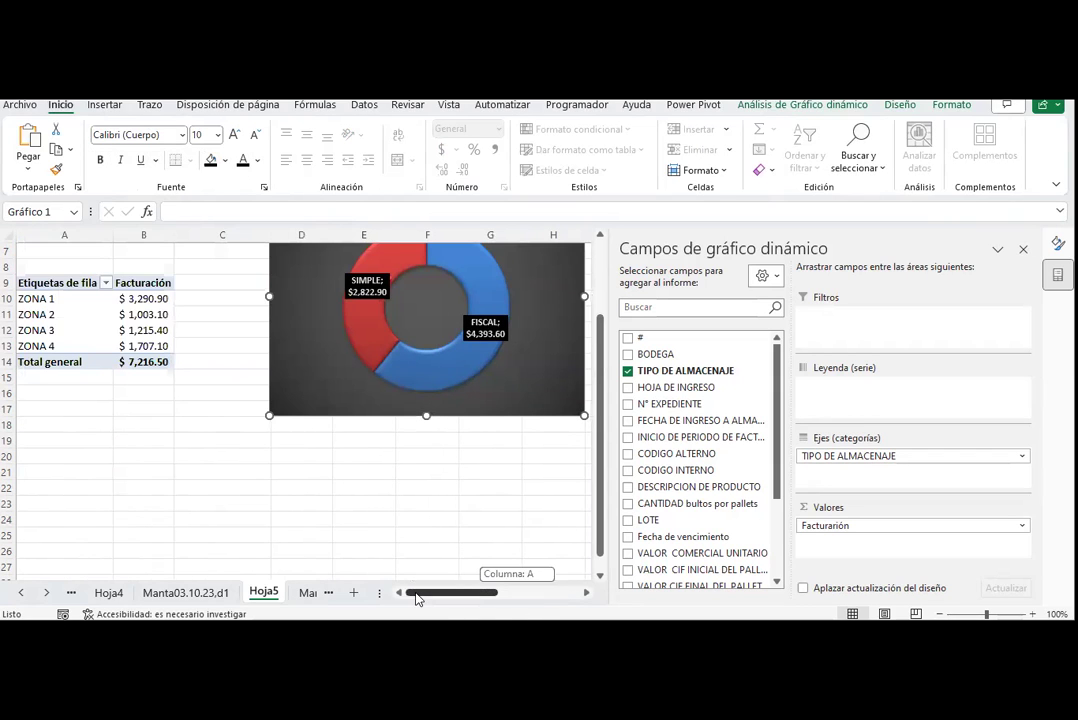
click(154, 409)
scroll(192, 423, up, 1)
- Insert a clustered column pivot chart from the zone pivot table
click(30, 345)
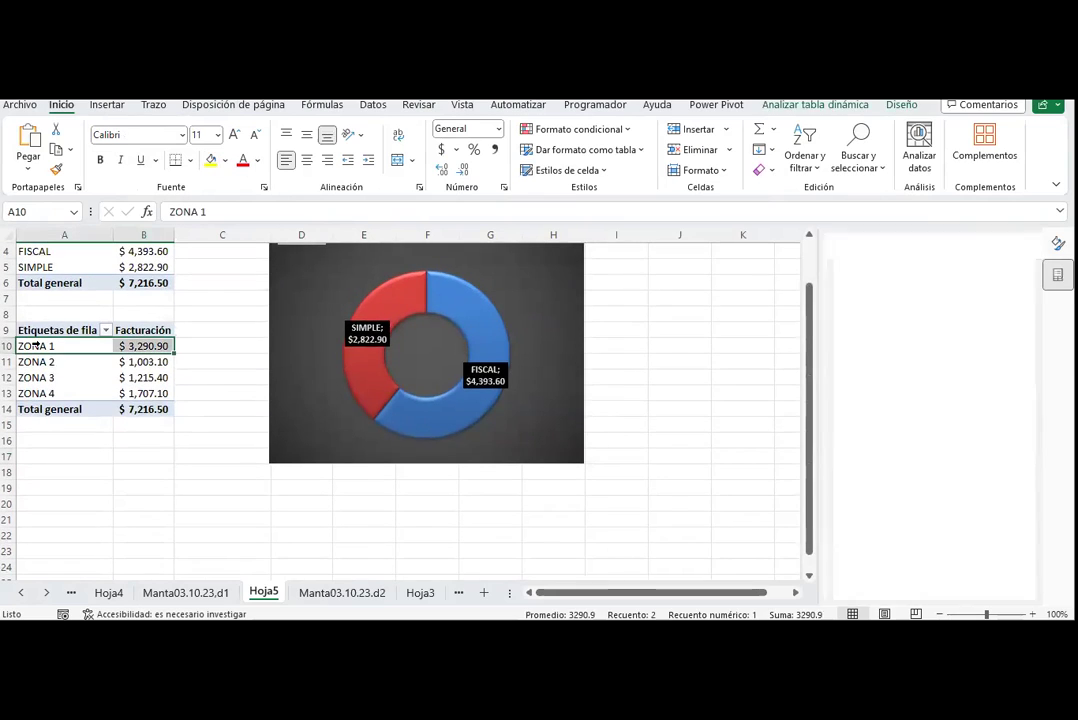
click(833, 108)
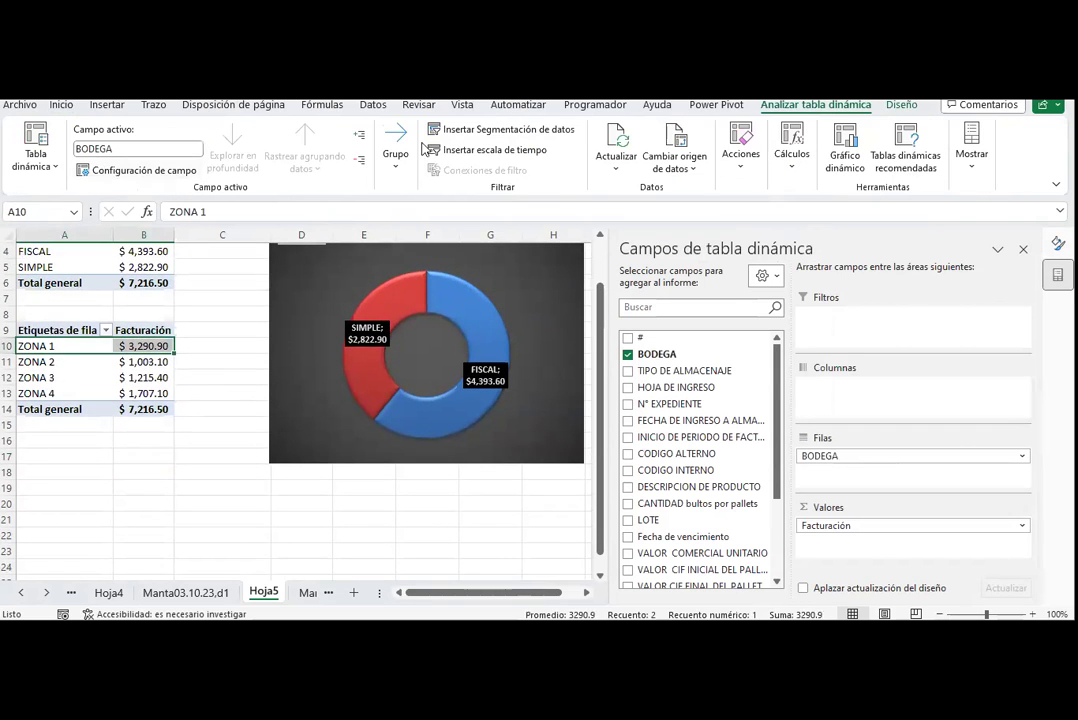
click(845, 150)
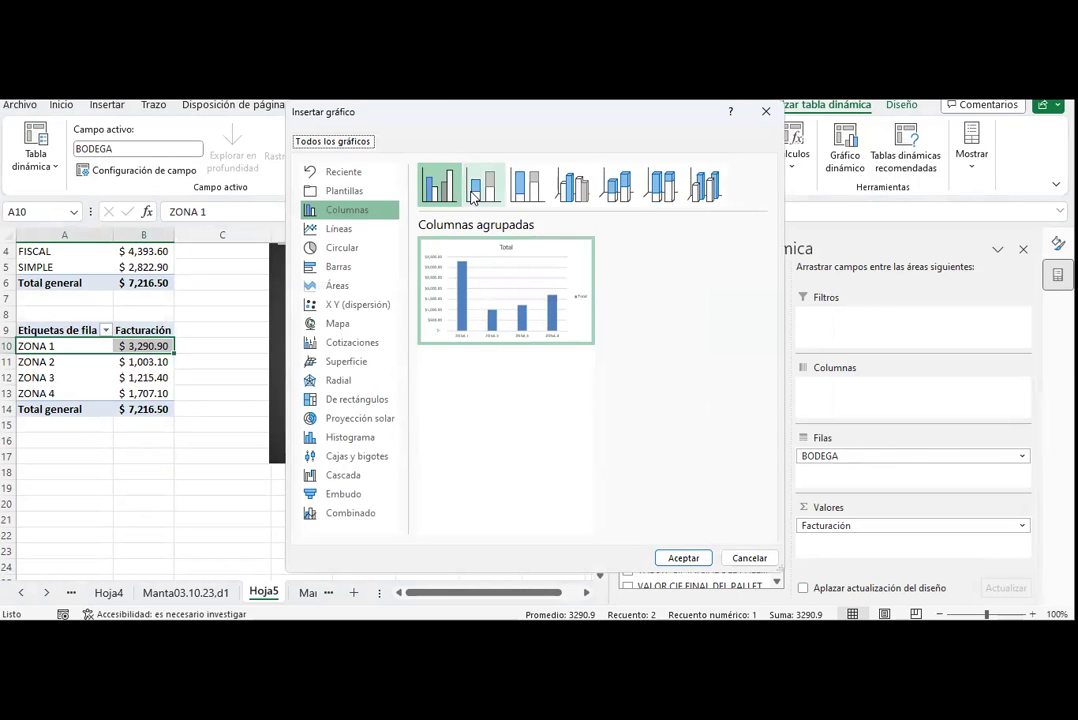
mouse_move(522, 322)
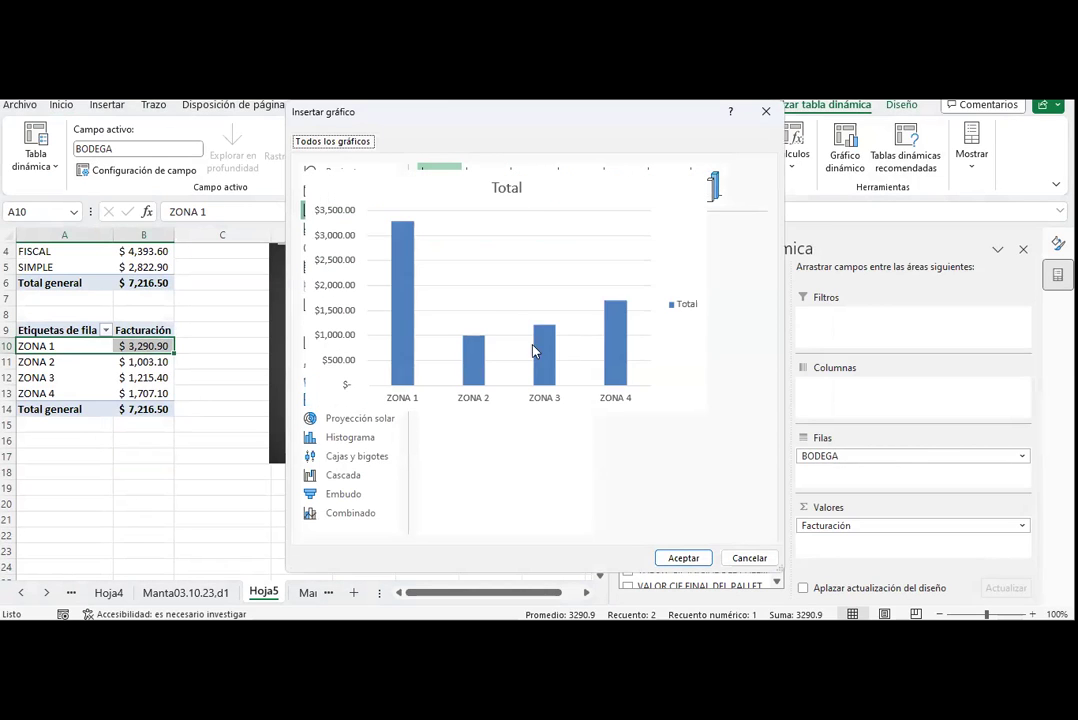
click(682, 557)
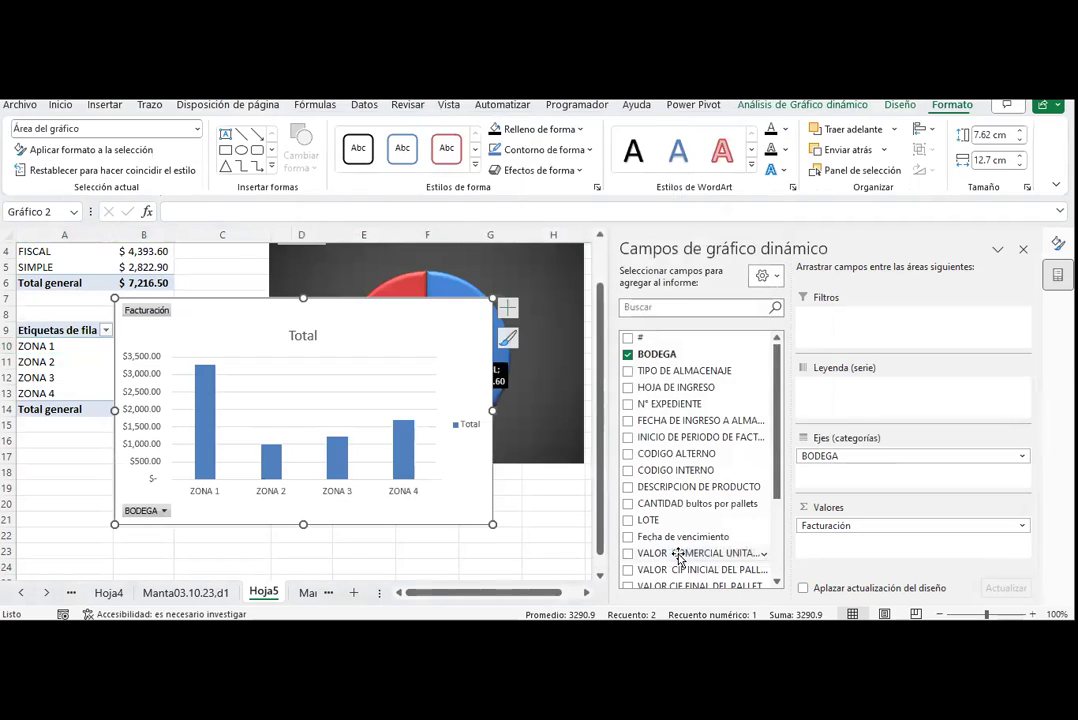
- Move the column chart below the donut, narrow it, and apply a dark chart style
mouse_move(272, 303)
mouse_down()
mouse_move(493, 507)
mouse_move(527, 455)
mouse_up()
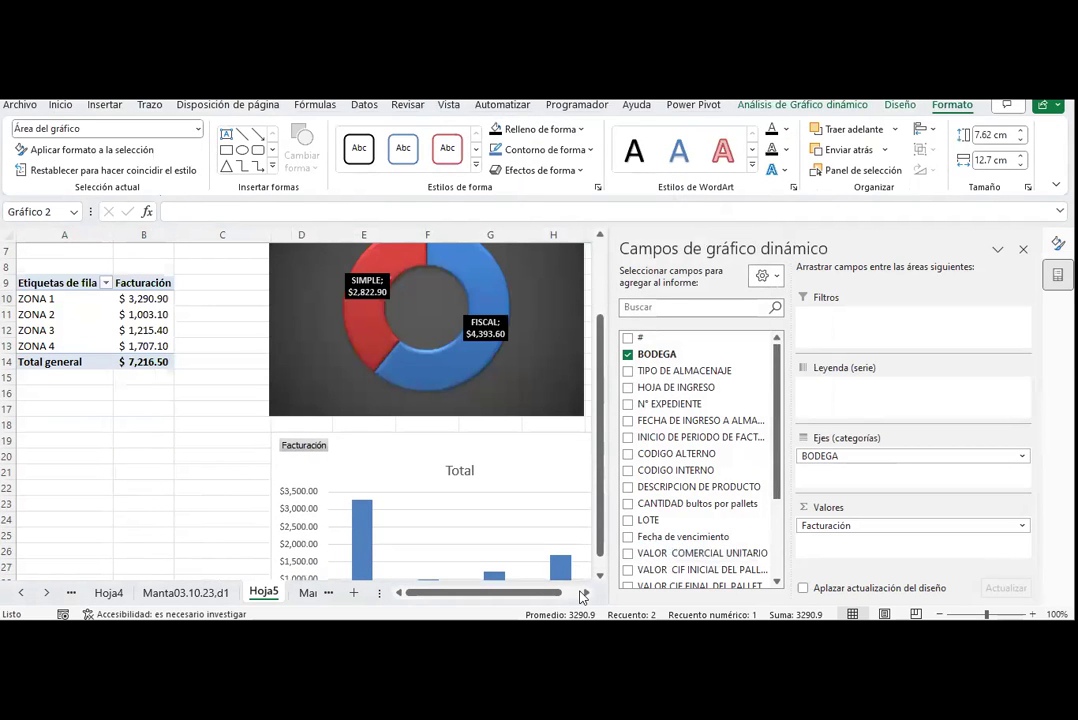
click(583, 596)
scroll(480, 480, down, 2)
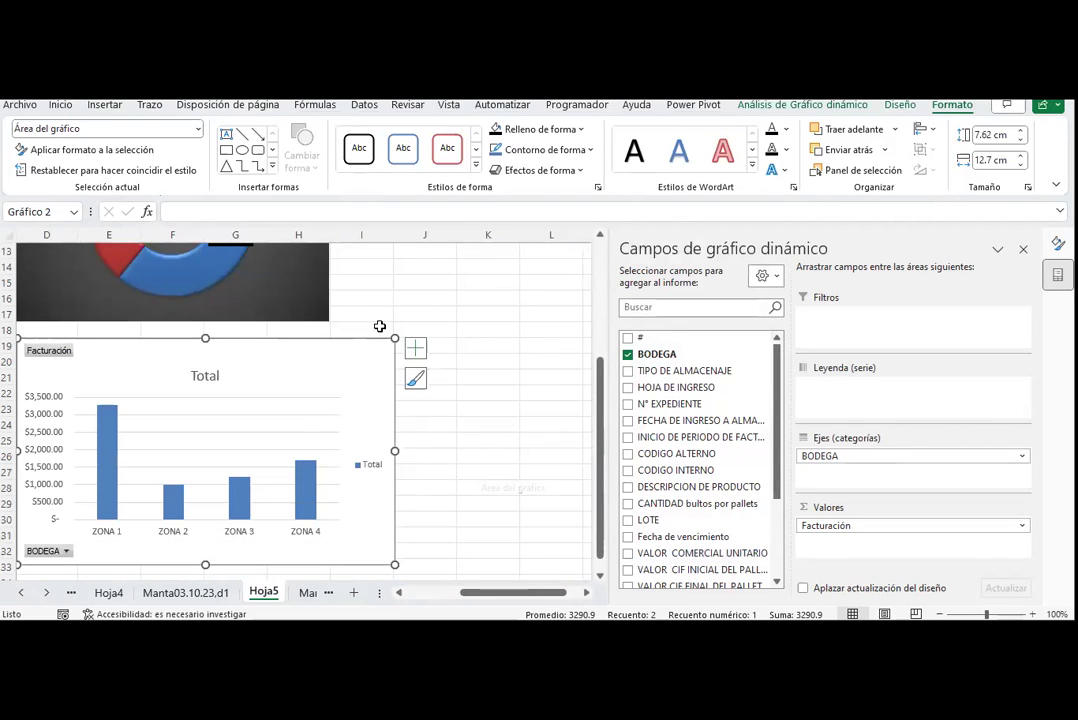
drag(395, 338, 330, 338)
click(750, 104)
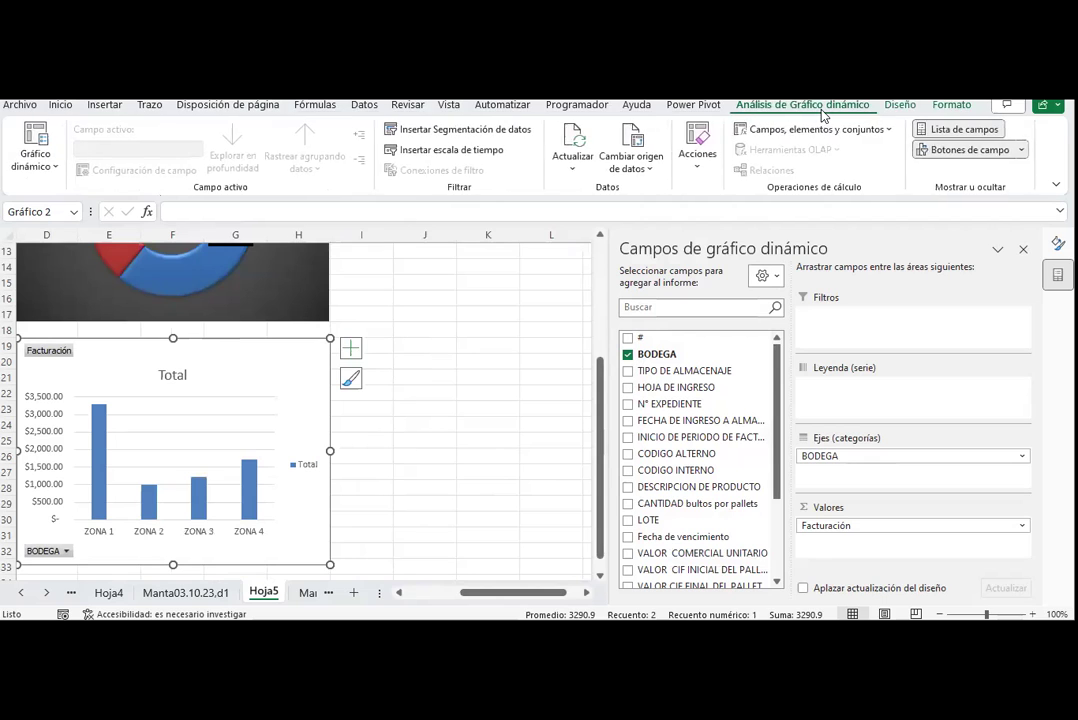
click(897, 104)
click(752, 176)
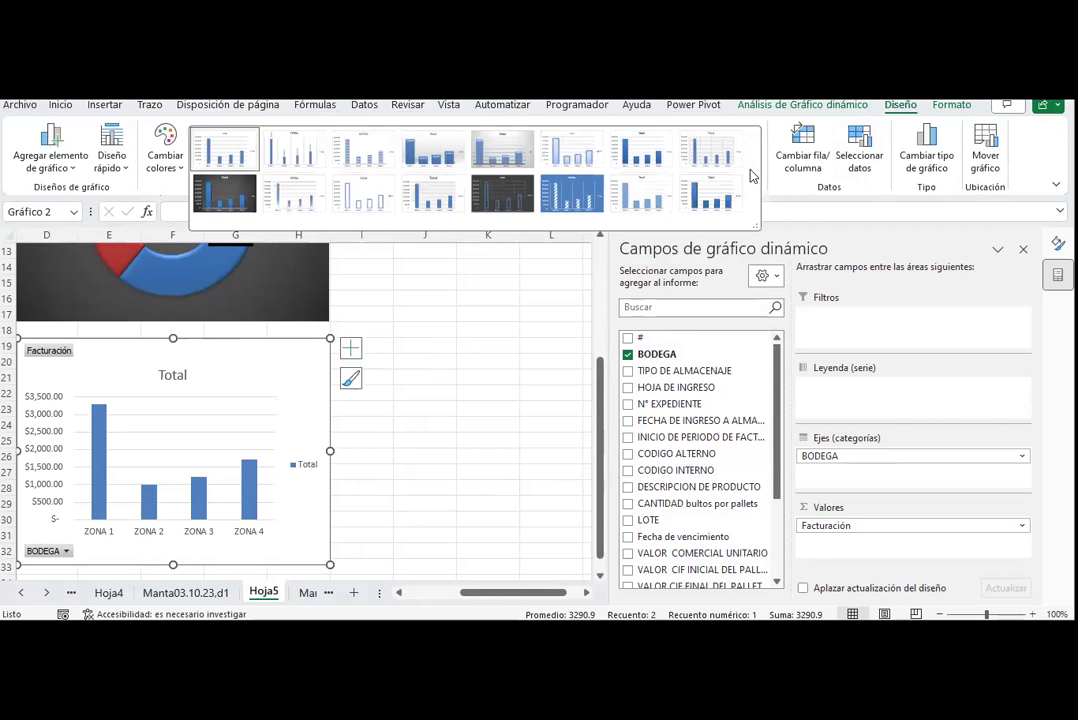
click(502, 193)
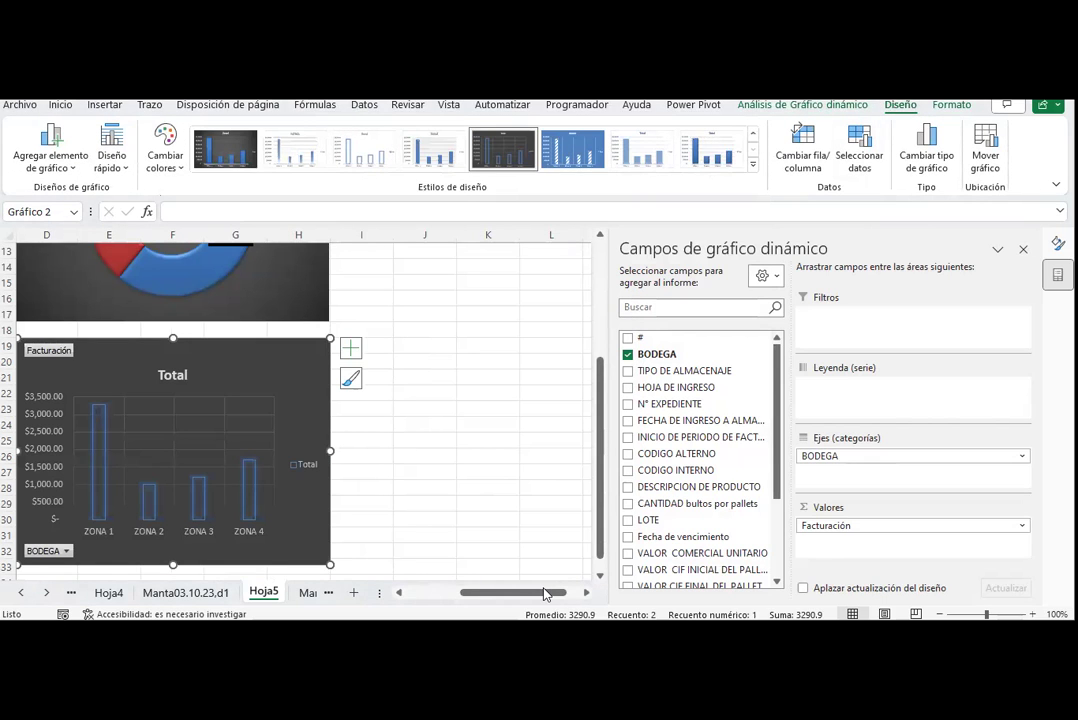
drag(545, 594, 440, 594)
- Apply quick layout 5 with a data table and delete the value axis, axis title and Total title
click(114, 164)
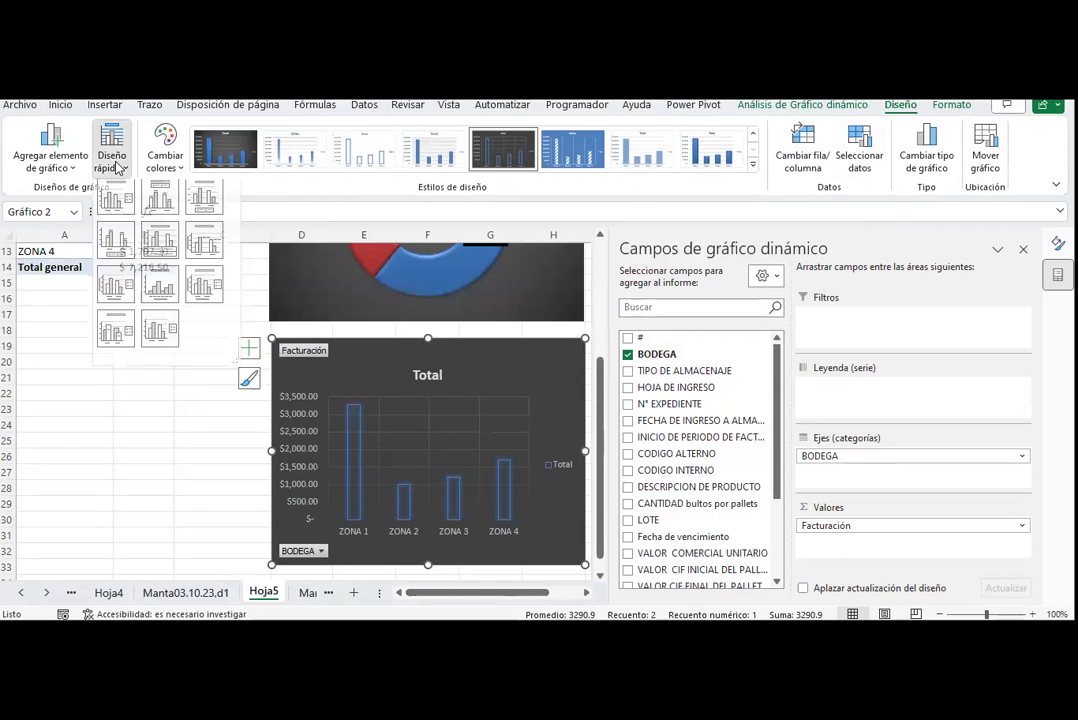
click(163, 258)
click(324, 479)
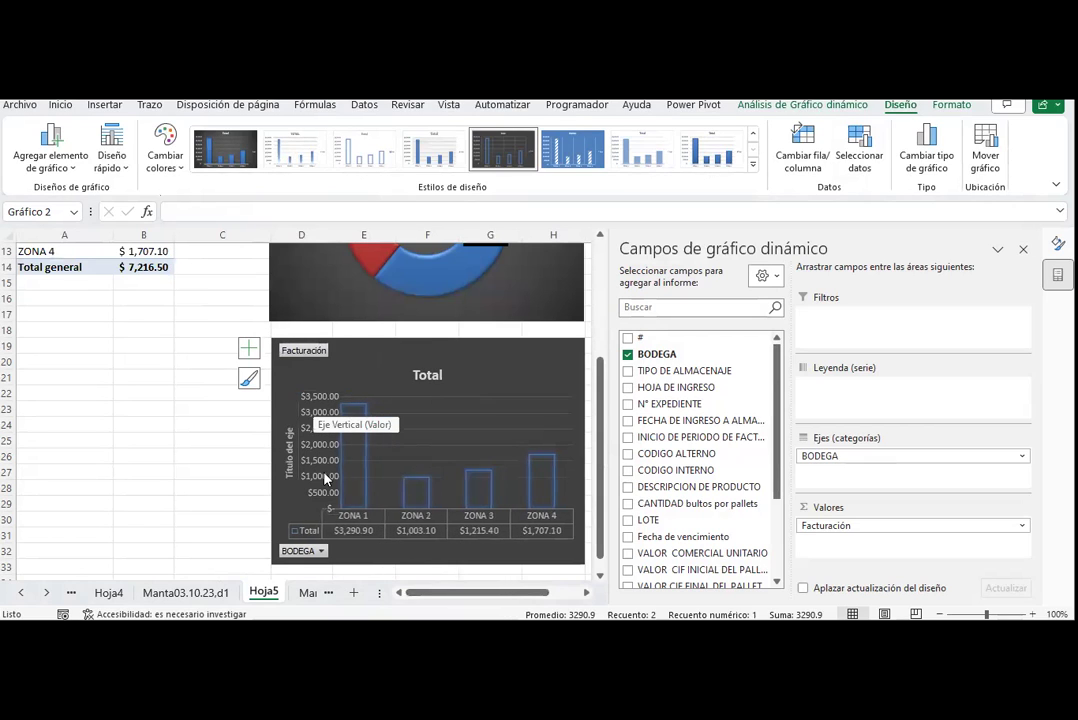
key(Delete)
click(312, 457)
key(Delete)
click(431, 372)
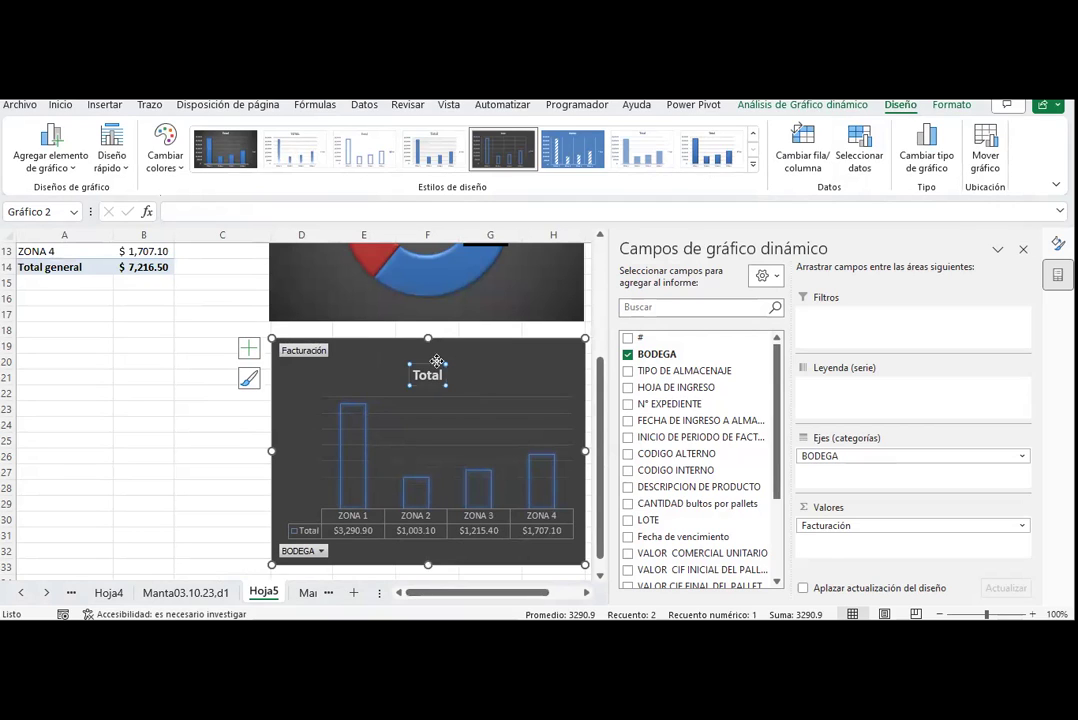
key(Delete)
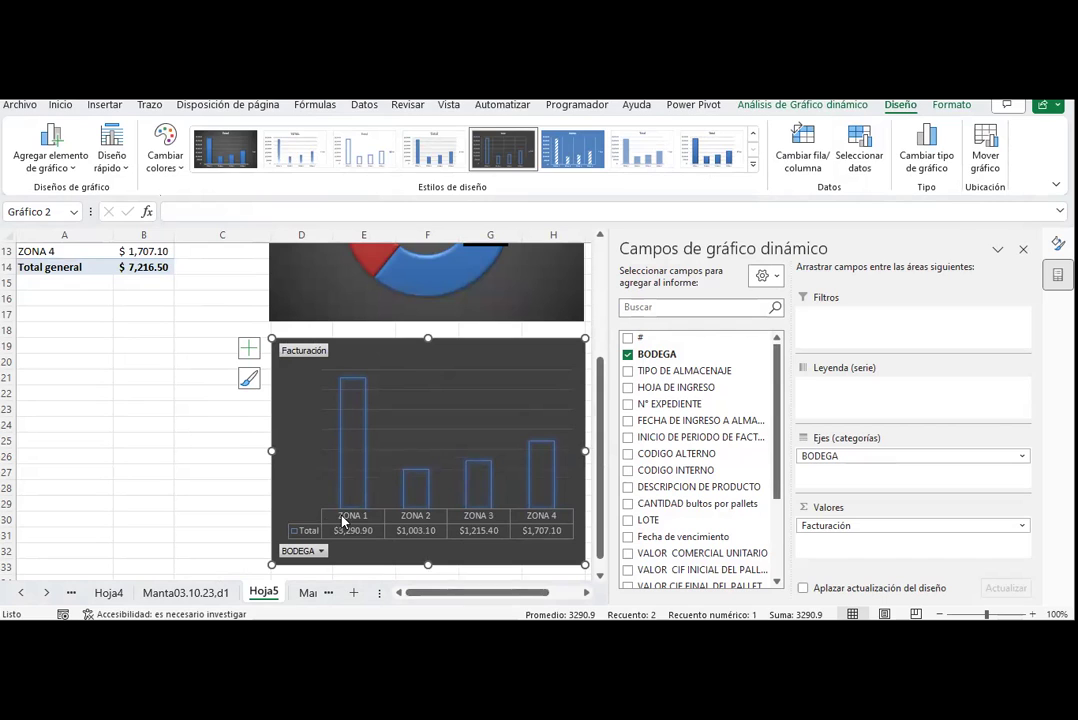
- Make the column chart's data table text bold
click(60, 104)
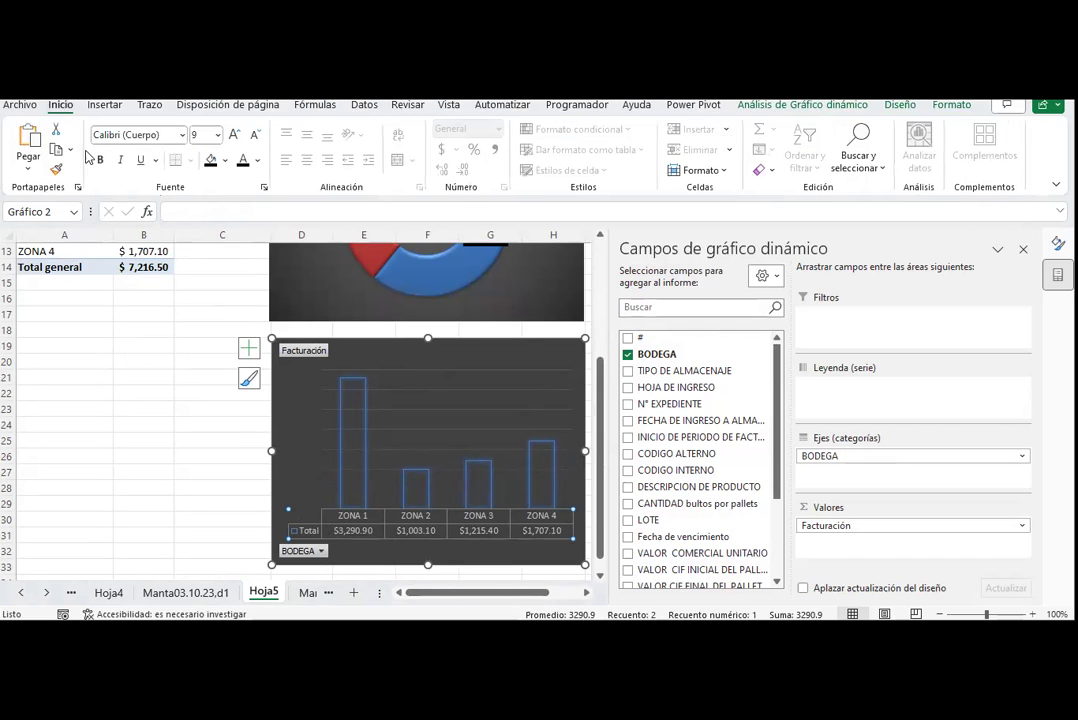
click(100, 161)
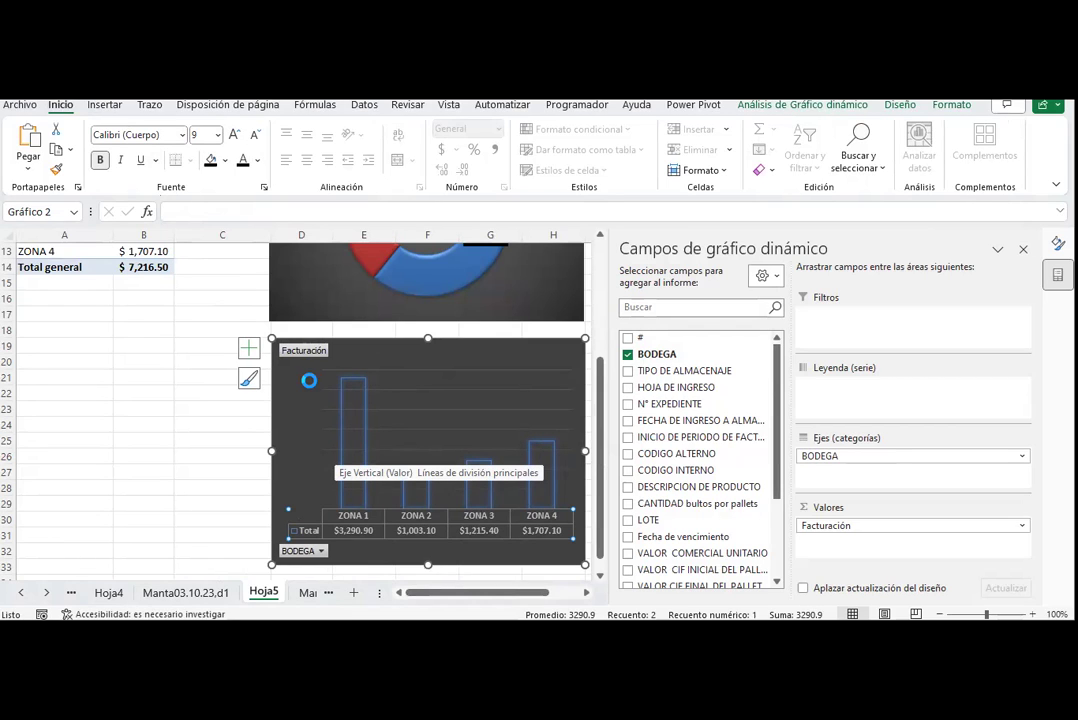
click(202, 361)
scroll(202, 361, up, 3)
- Move the Hoja5 sheet tab between Hoja3 and GTN
scroll(201, 362, up, 1)
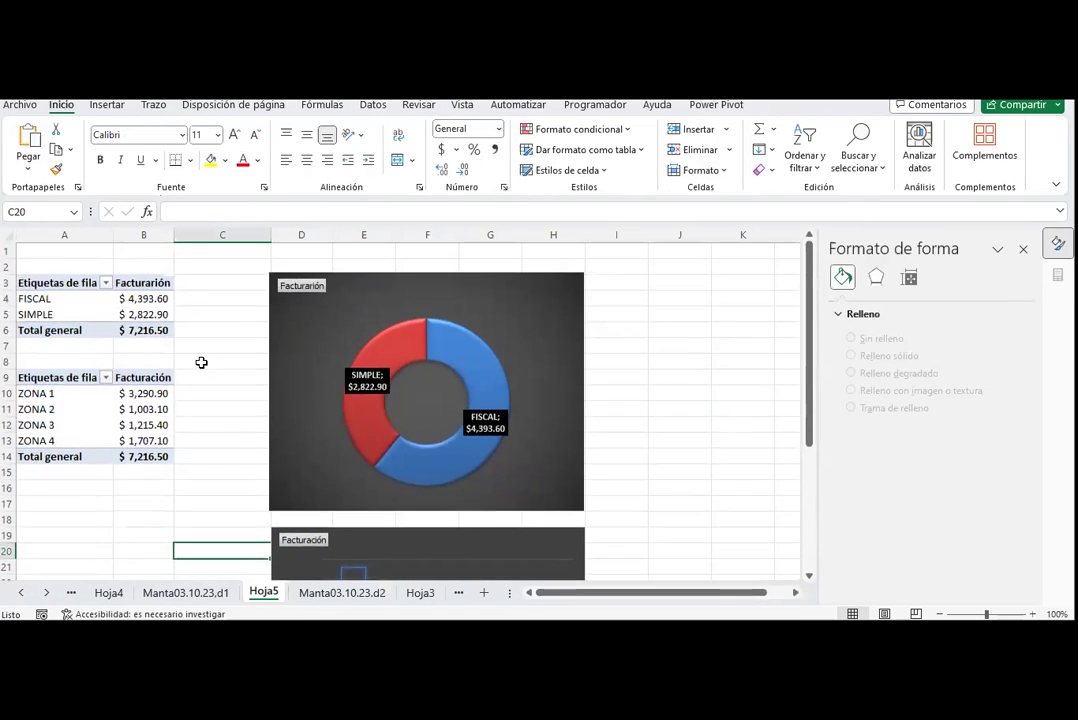
scroll(202, 361, down, 1)
scroll(236, 385, down, 1)
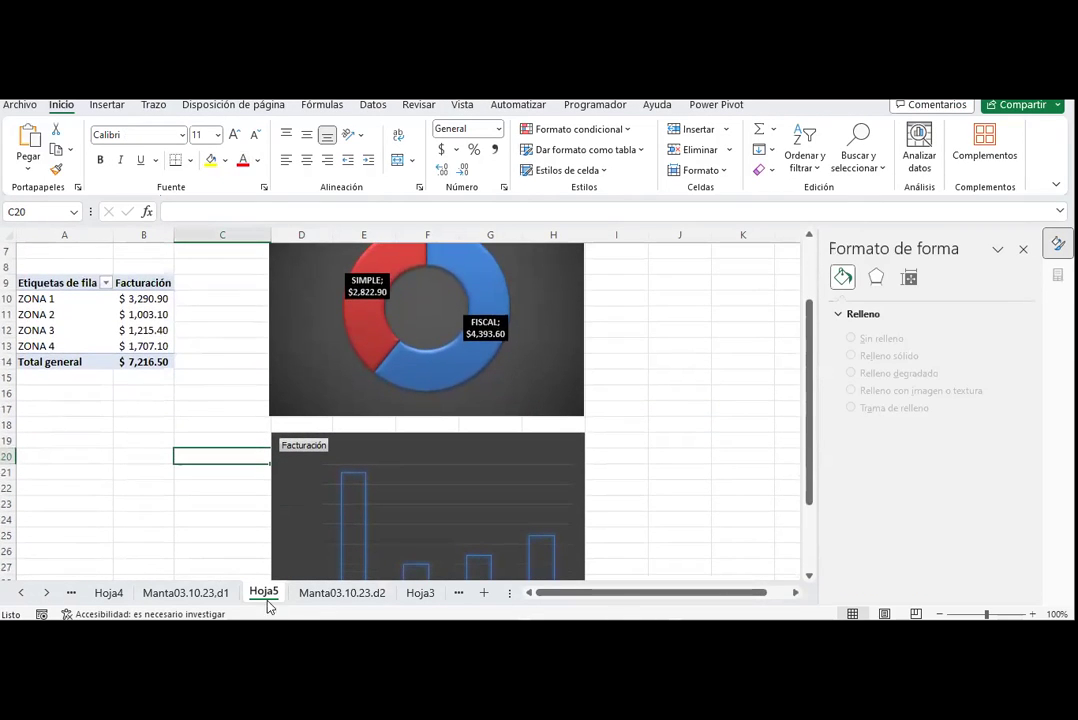
drag(267, 600, 262, 589)
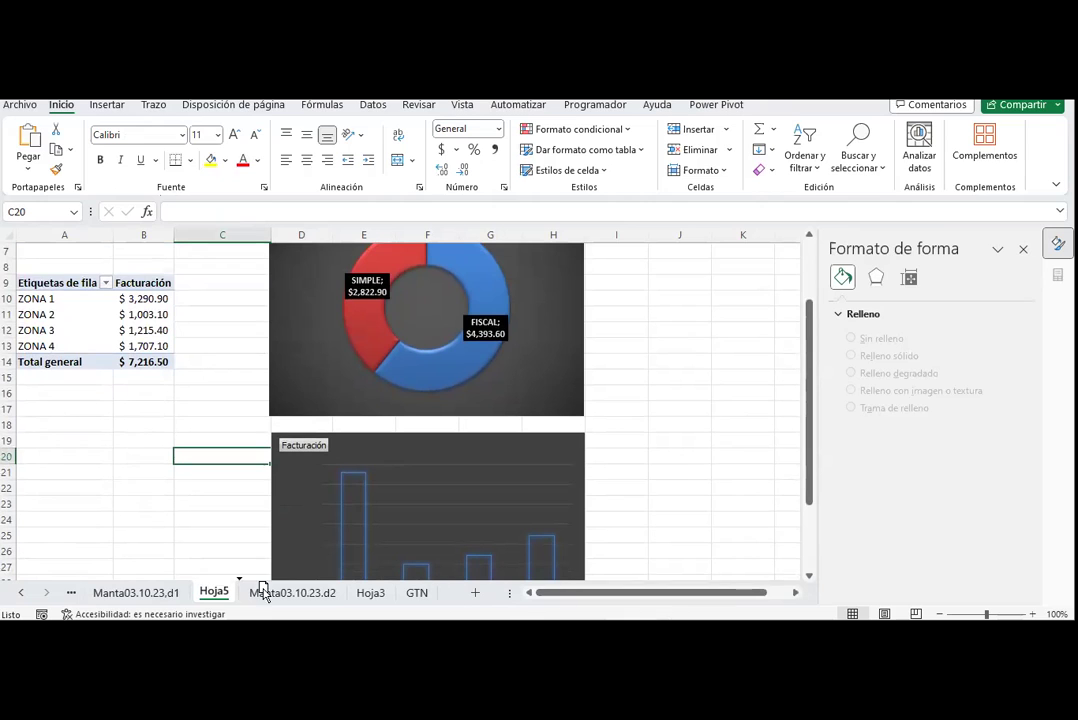
drag(262, 589, 405, 592)
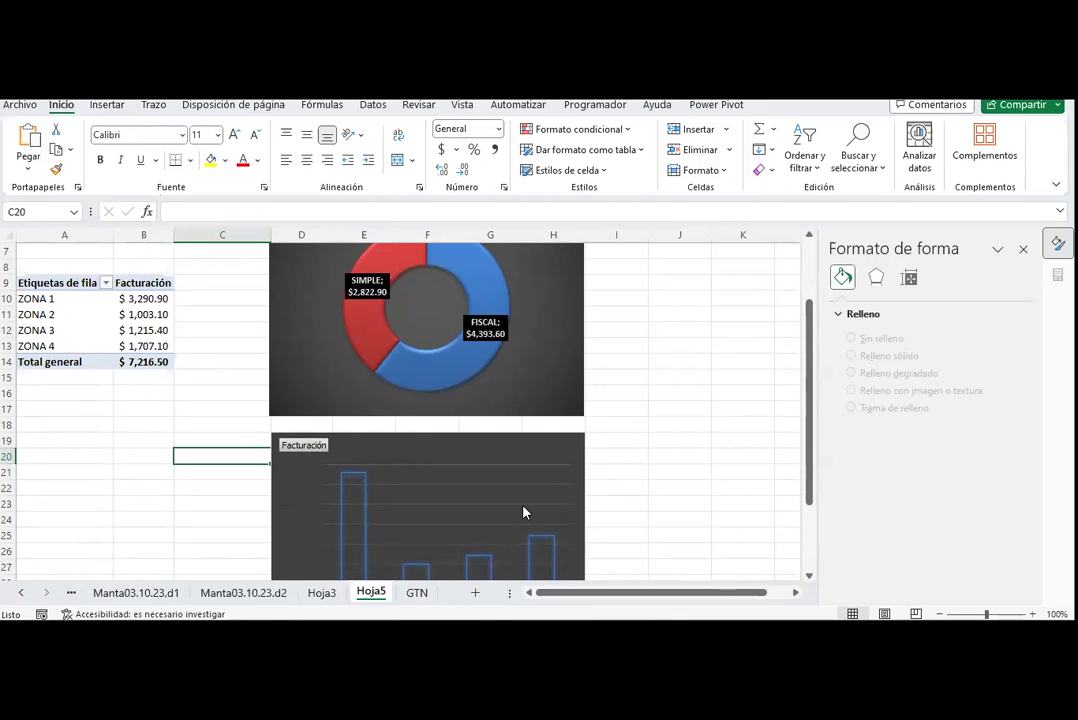
- Inspect the FISCAL/SIMPLE pivot table and its donut chart's analysis options
scroll(618, 383, up, 2)
click(447, 280)
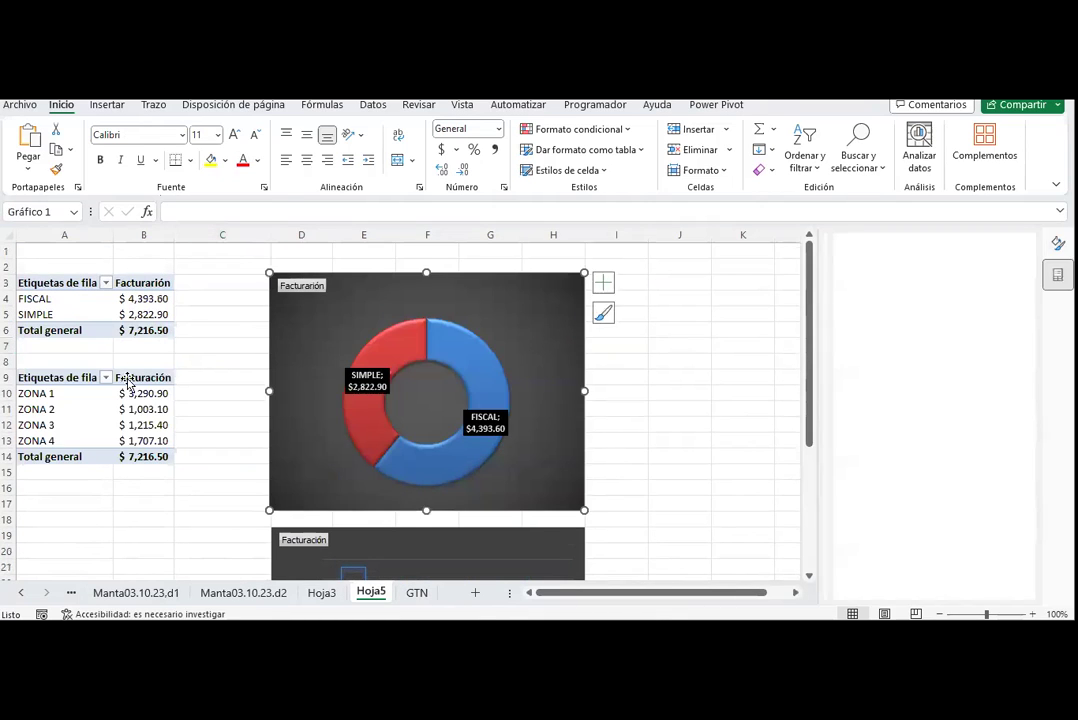
click(126, 314)
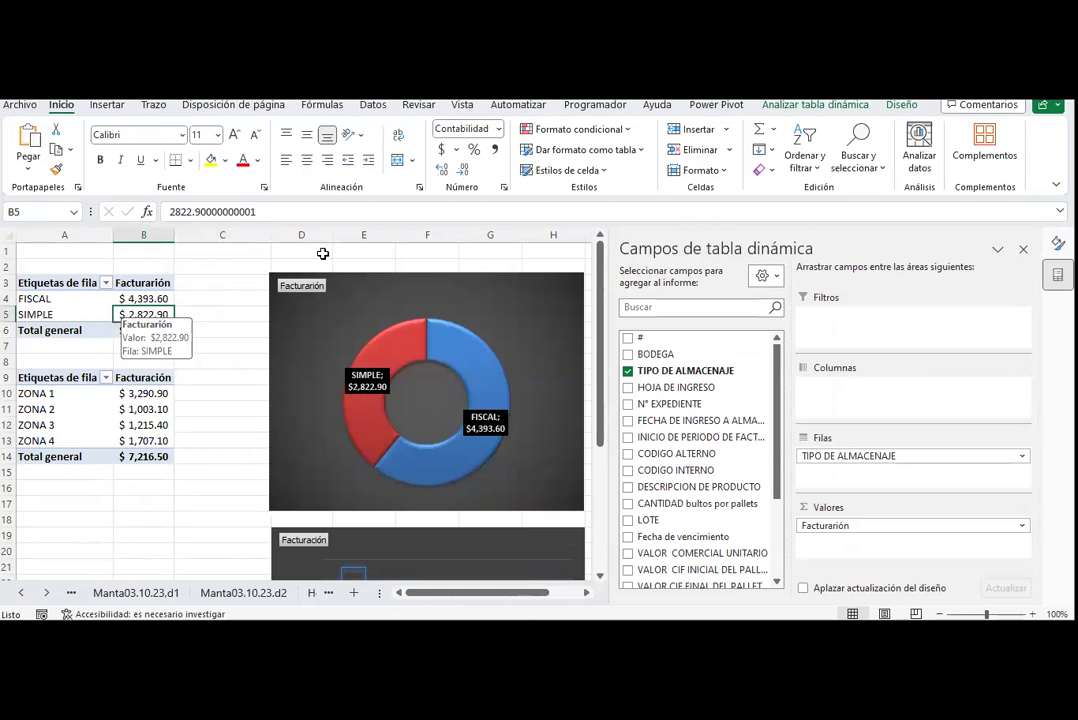
click(816, 104)
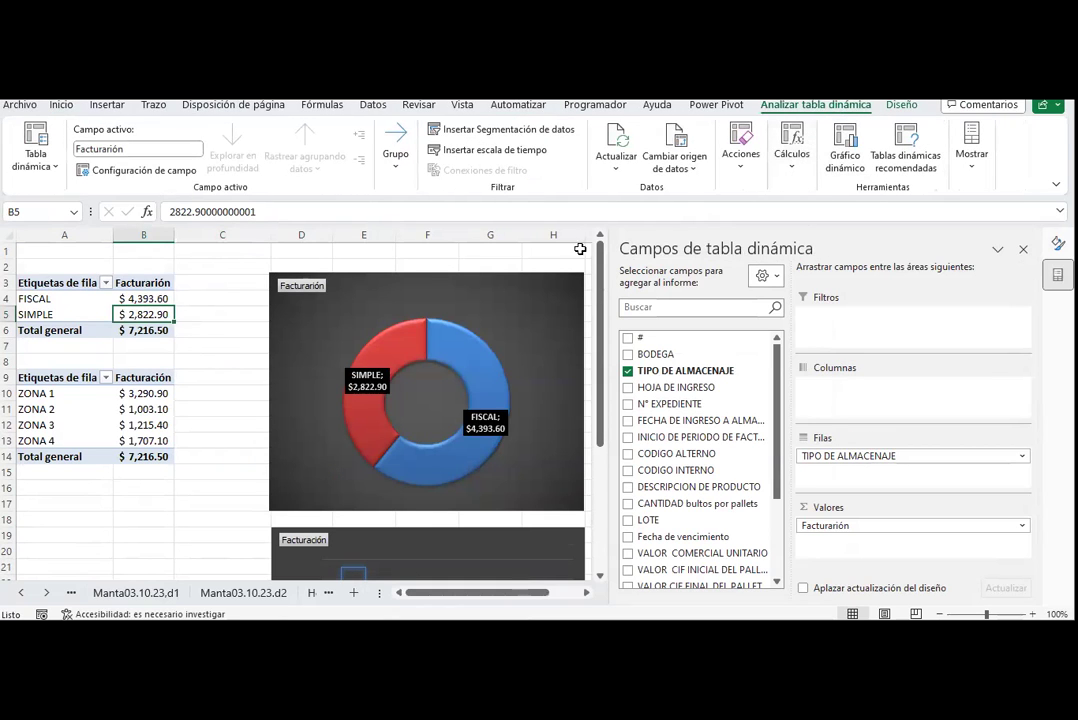
click(100, 298)
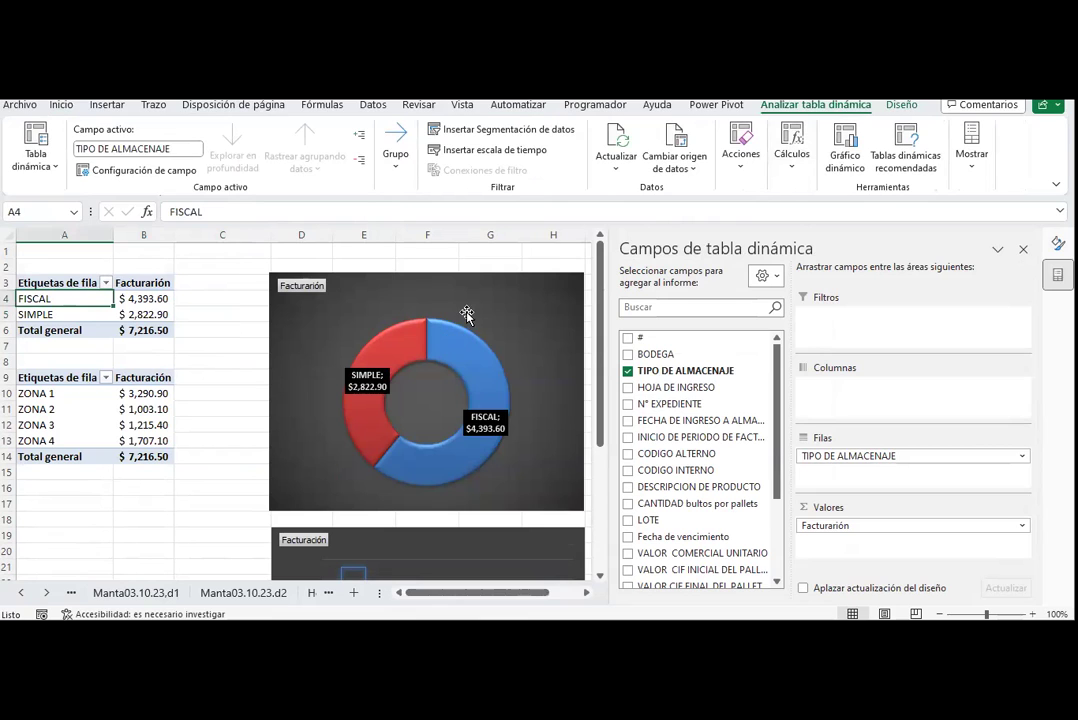
click(466, 314)
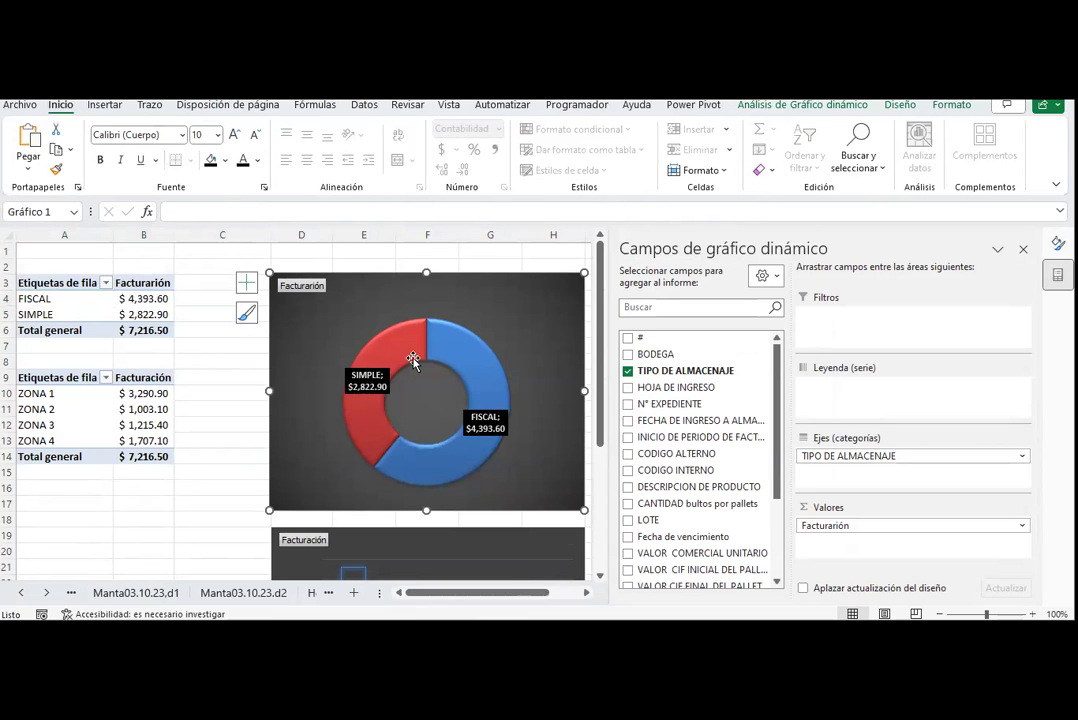
click(210, 393)
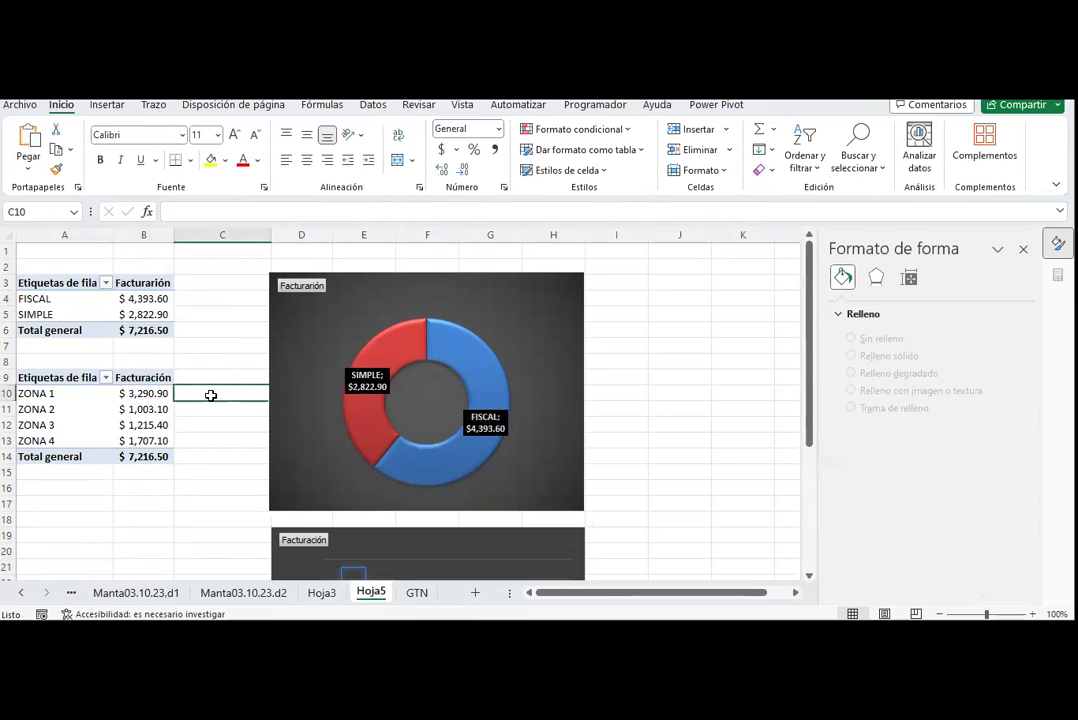
- Reselect the donut chart to show its field list with TIPO DE ALMACENAJE and Facturación
scroll(662, 320, down, 1)
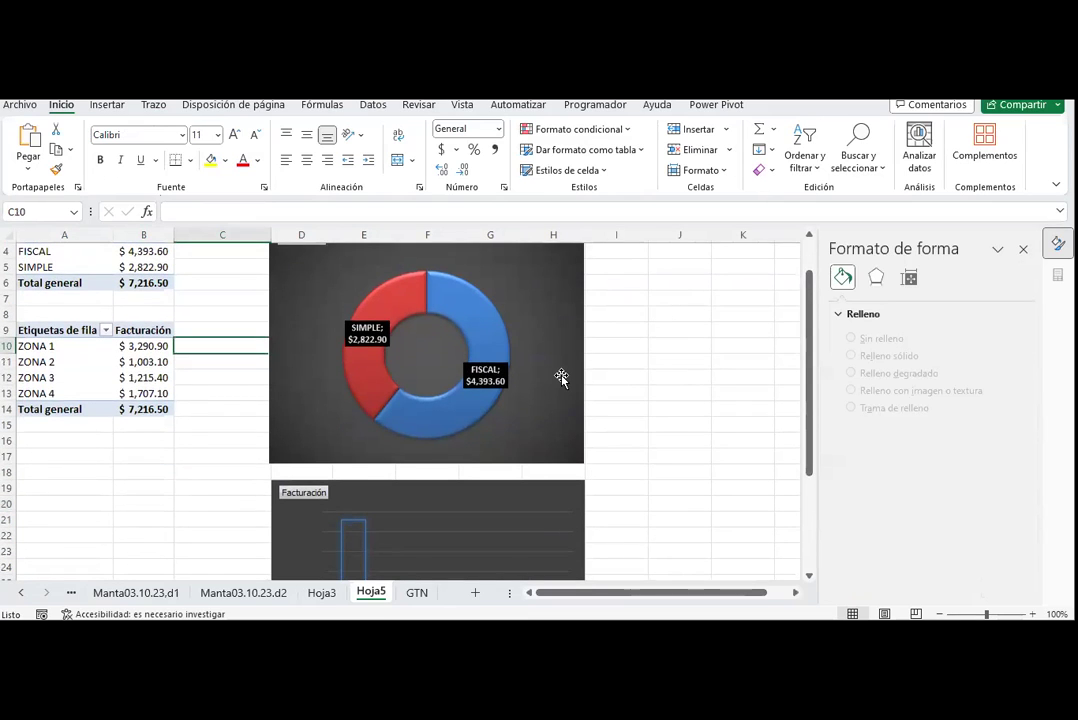
scroll(558, 376, up, 1)
scroll(561, 377, up, 1)
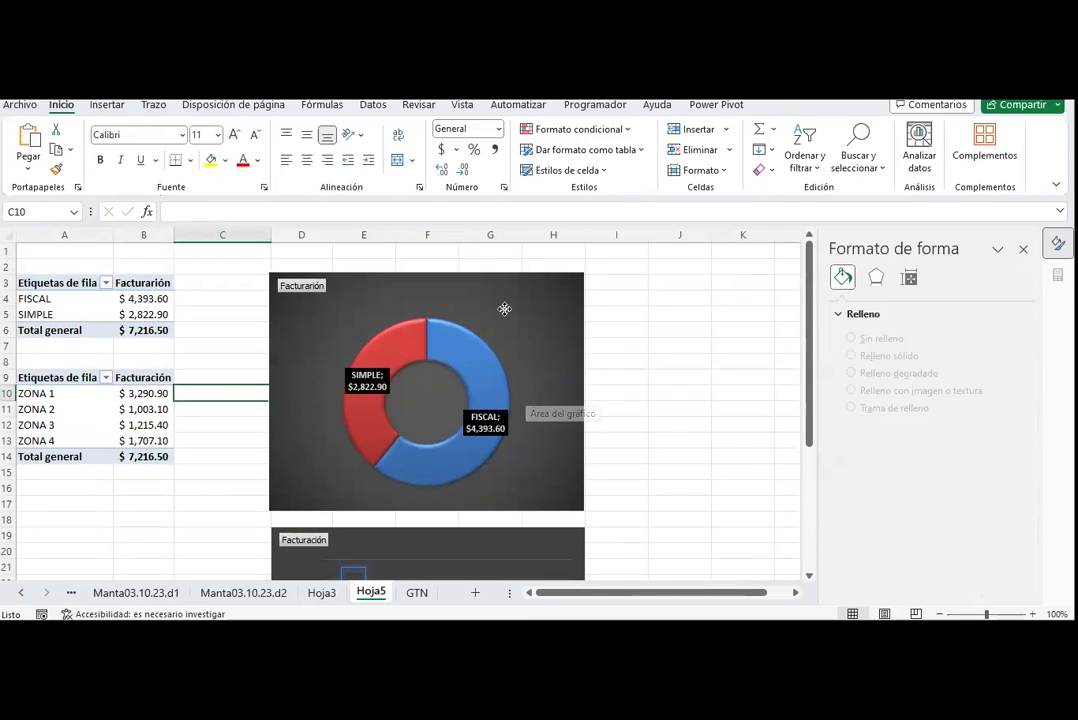
click(504, 312)
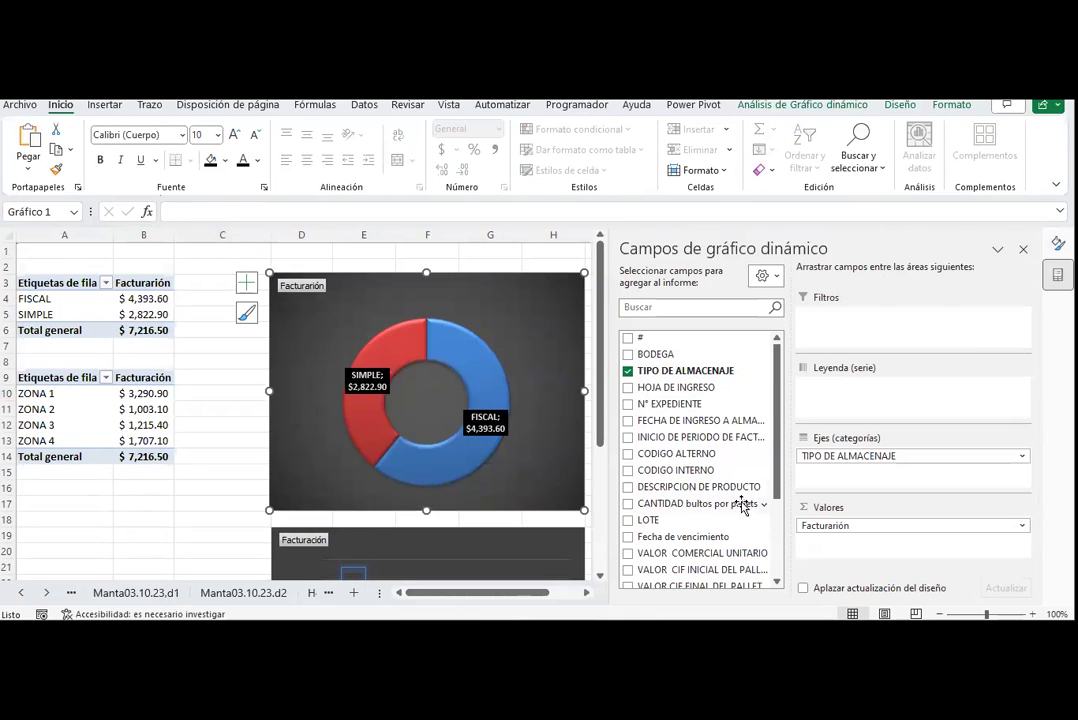
scroll(746, 489, down, 2)
scroll(748, 490, down, 2)
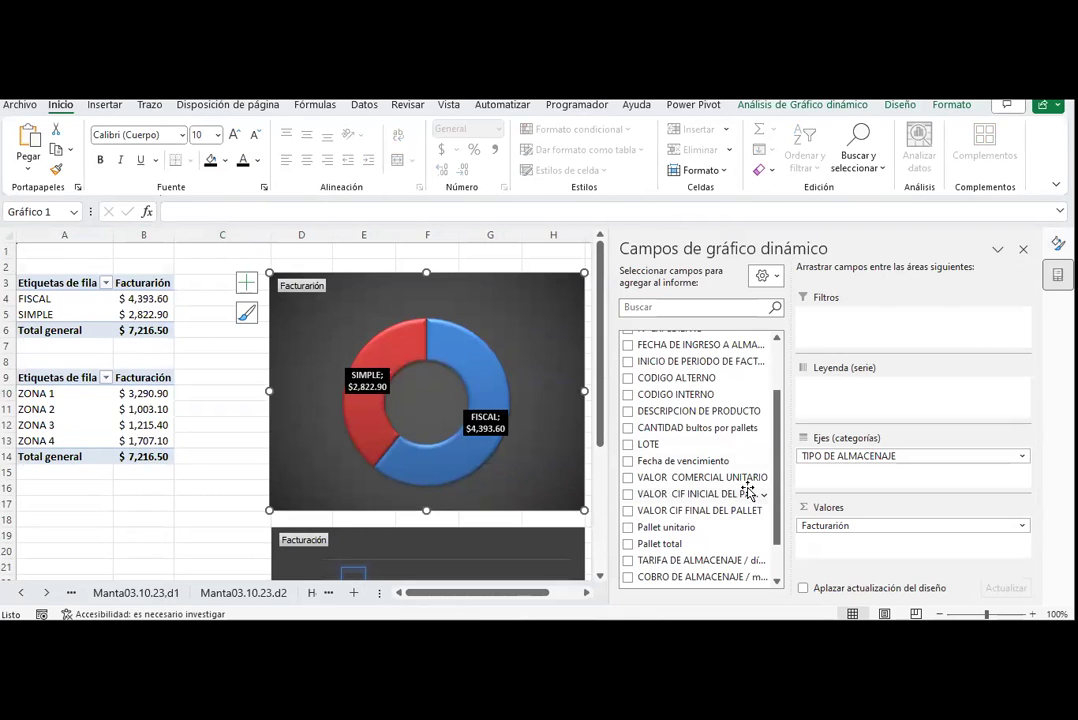
scroll(708, 466, down, 2)
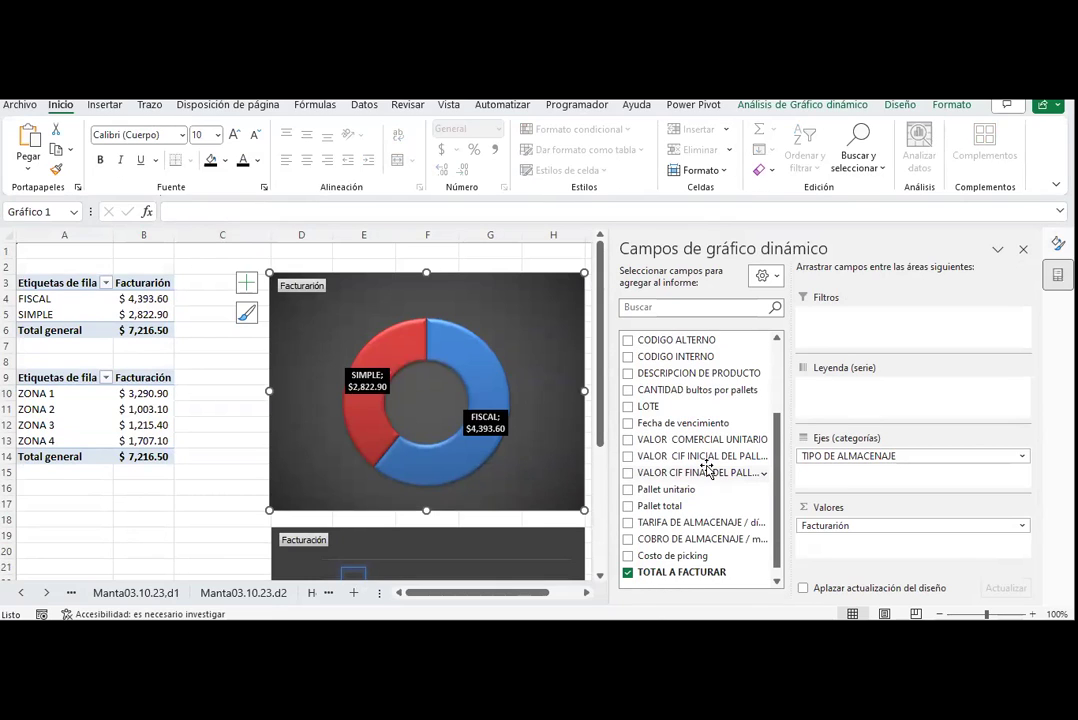
scroll(706, 468, down, 1)
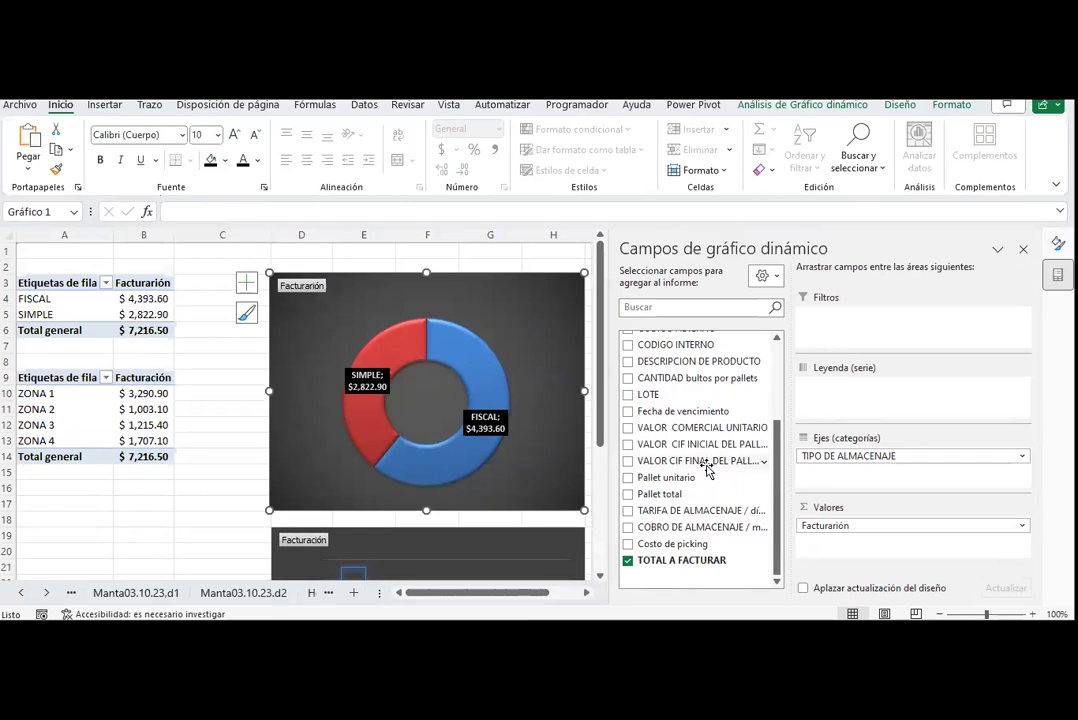
scroll(706, 470, up, 2)
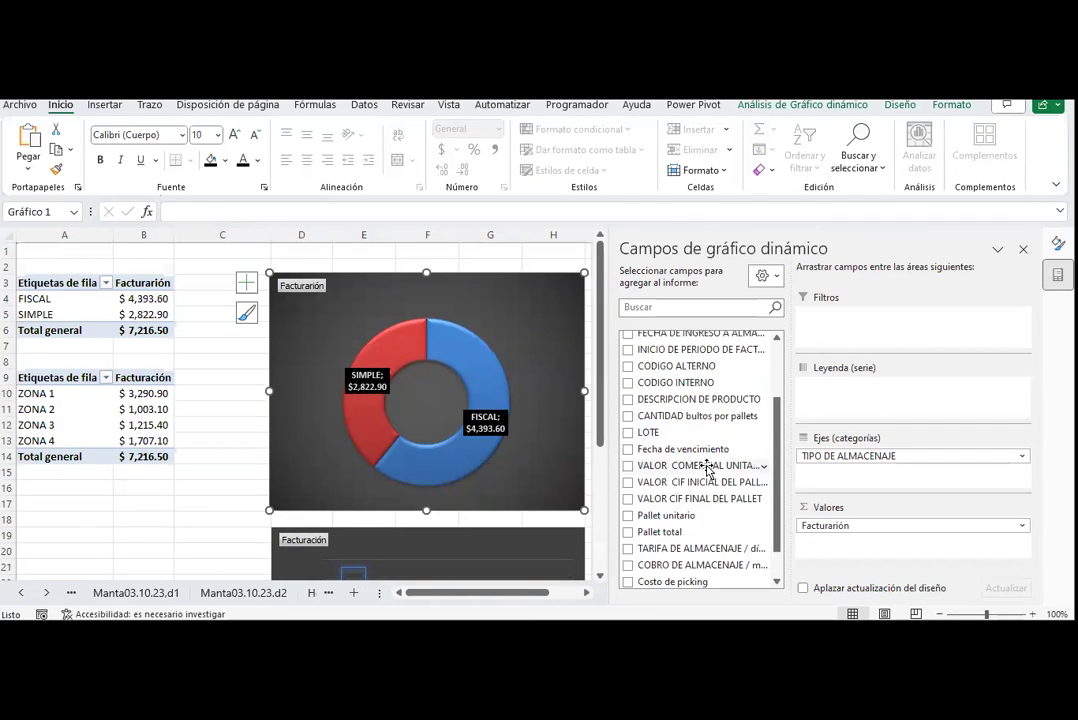
scroll(706, 468, up, 2)
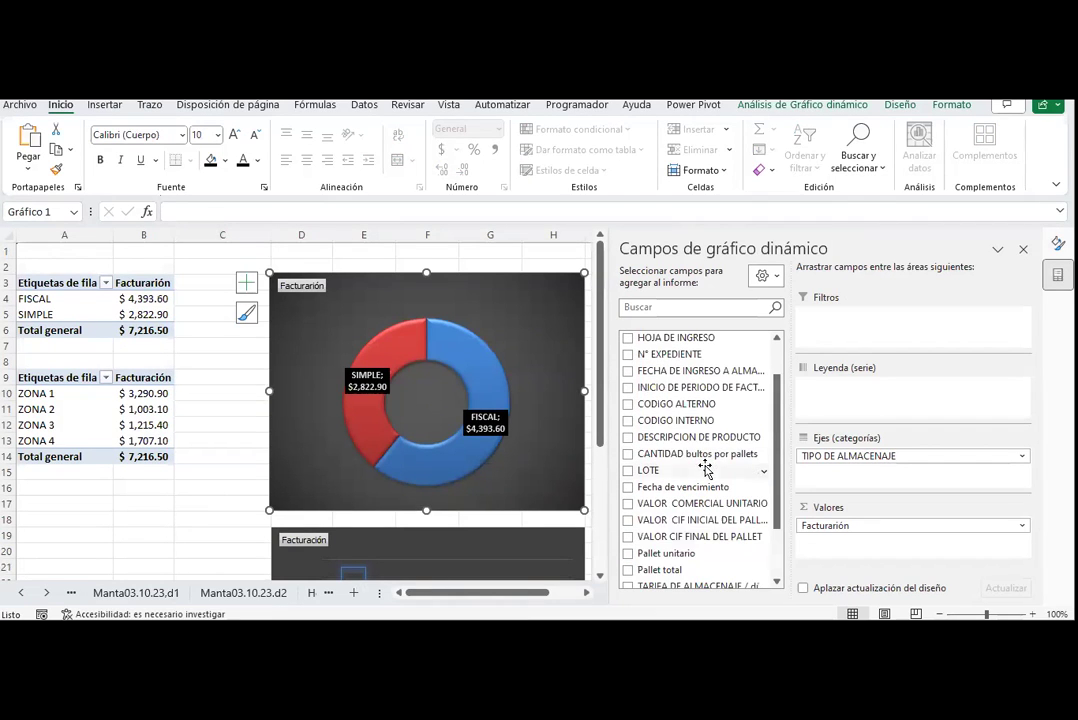
- Add CODIGO INTERNO as a donut chart filter, test PTDO-0007, then reset to all codes
drag(676, 420, 841, 319)
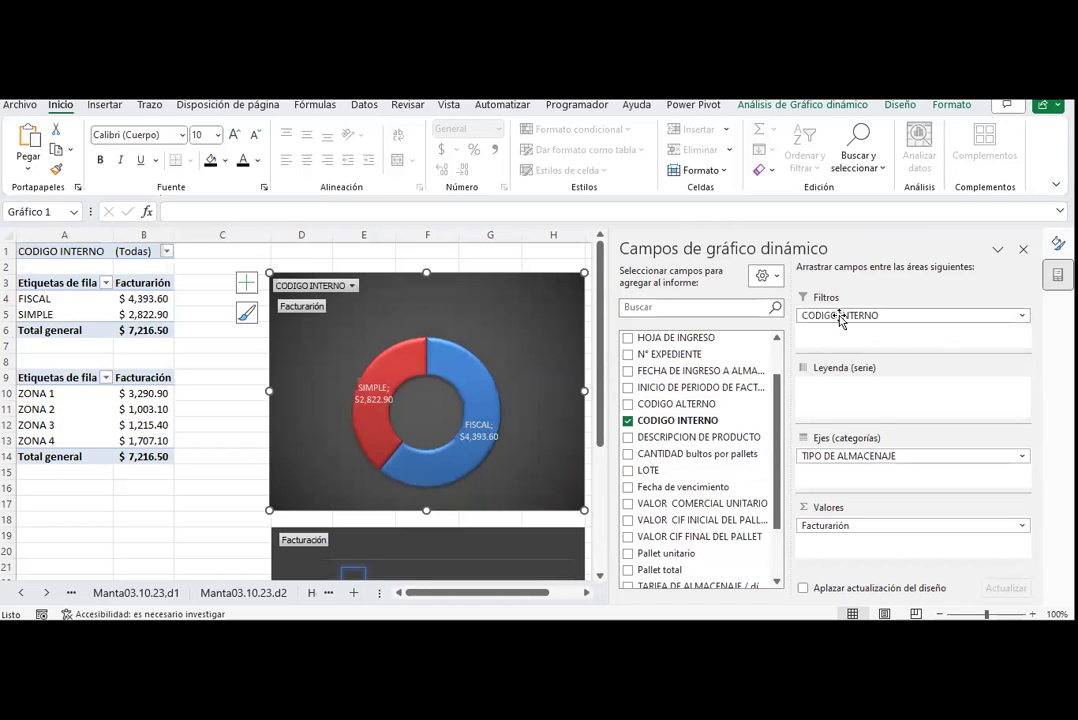
click(352, 286)
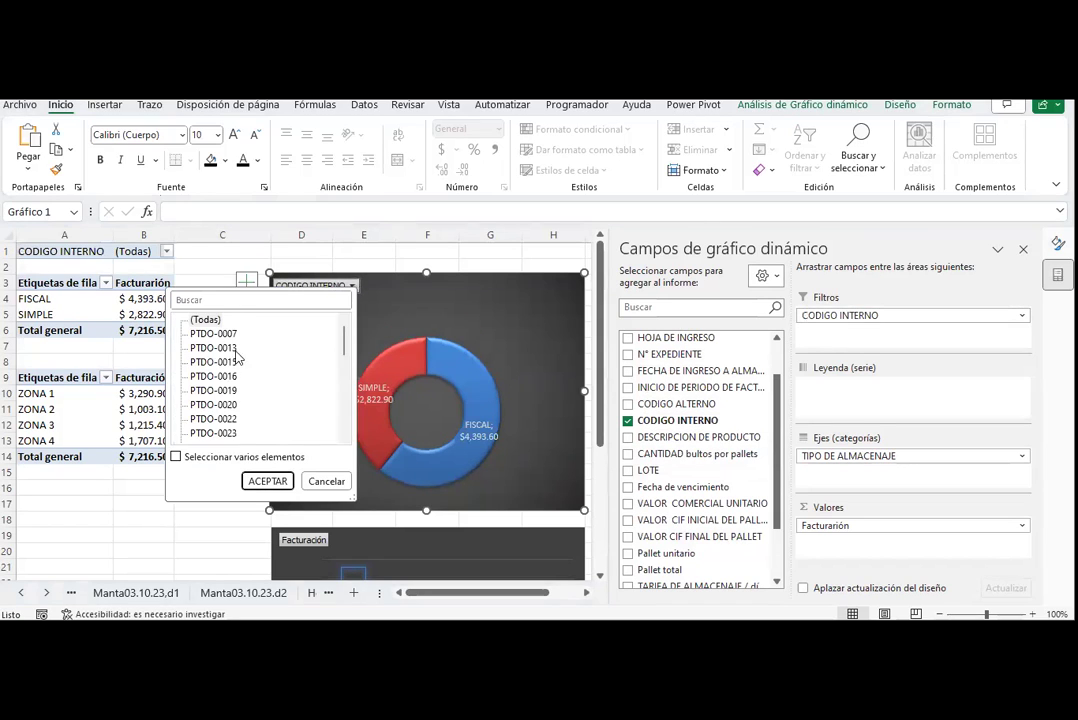
click(176, 457)
click(193, 319)
click(193, 334)
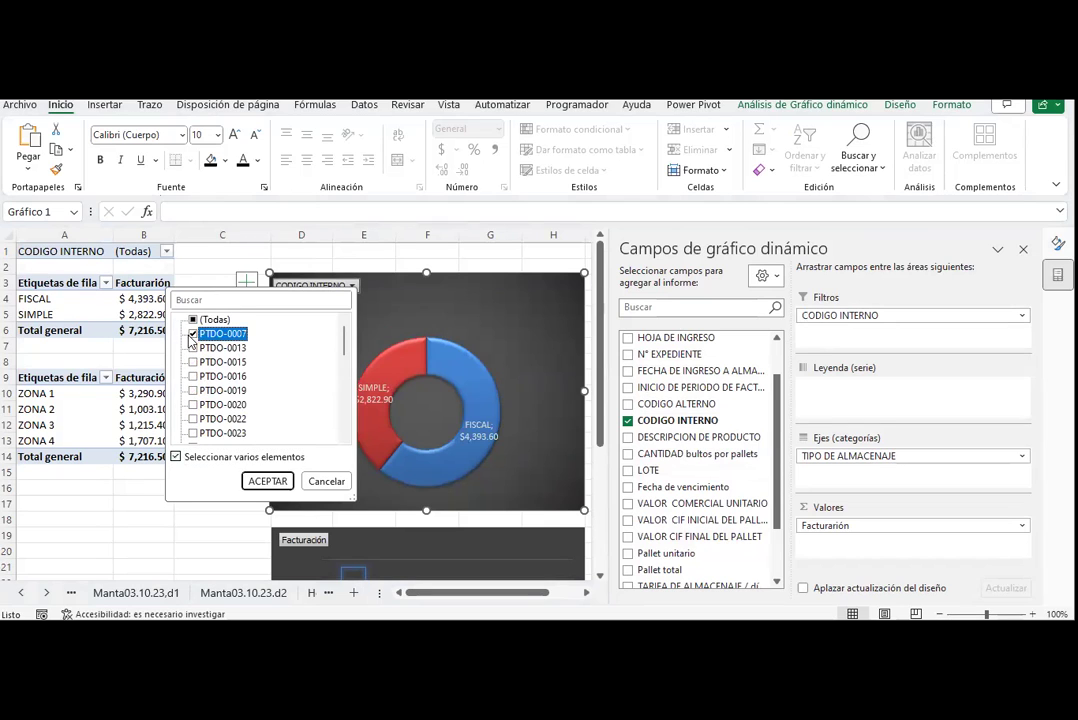
click(266, 481)
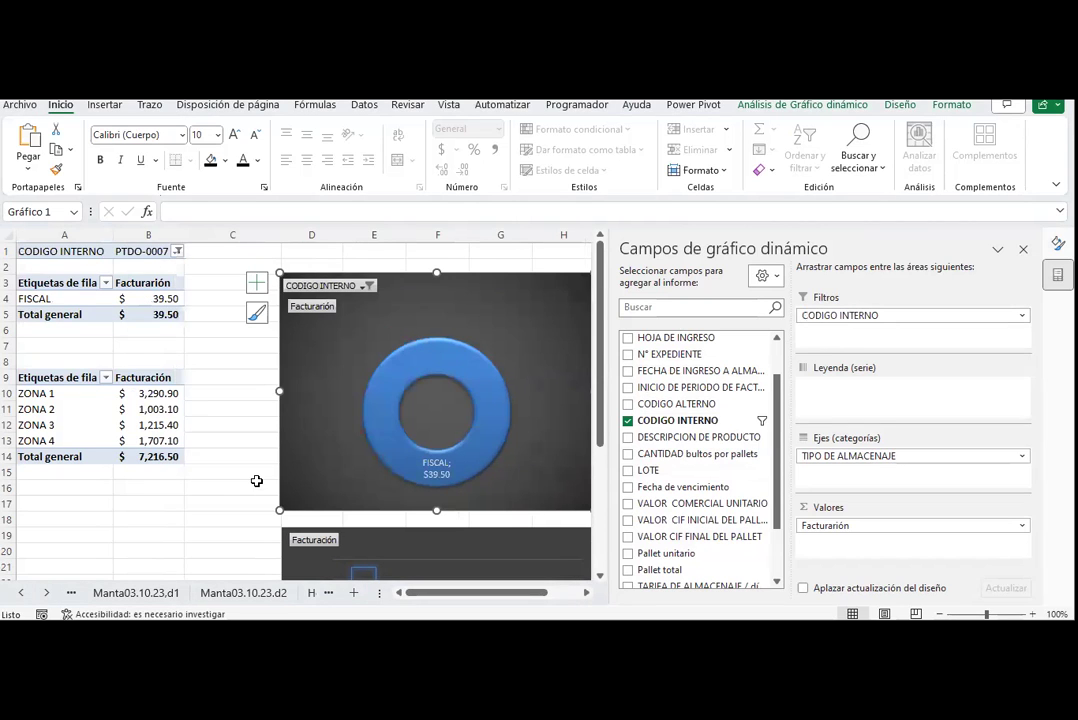
click(361, 286)
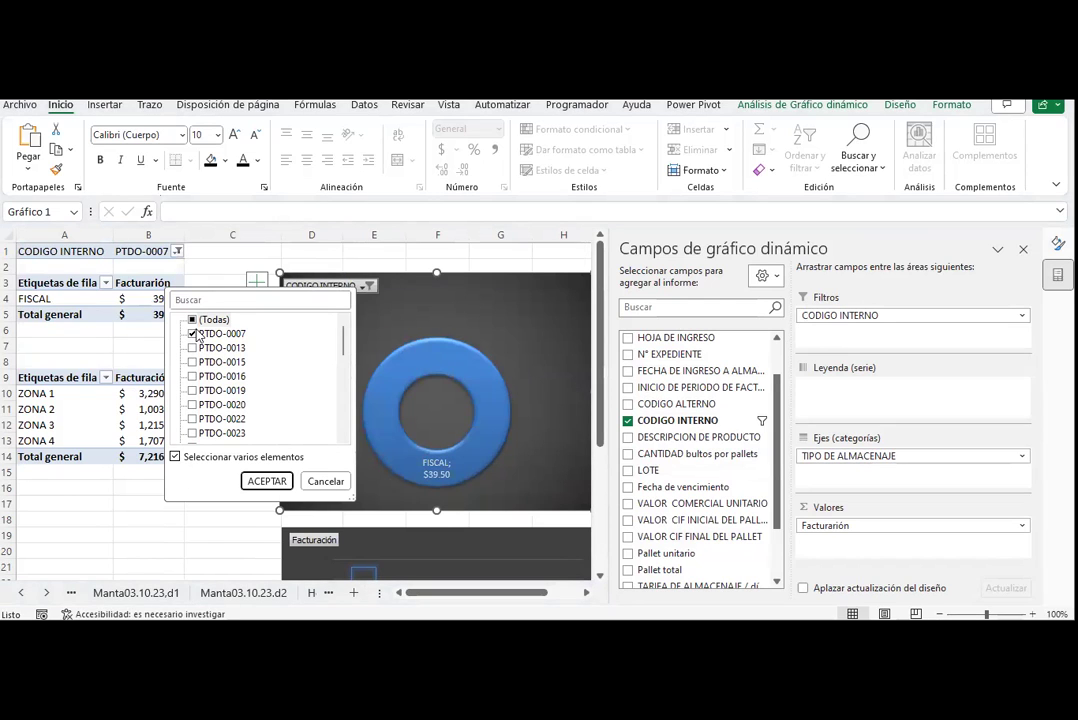
click(192, 319)
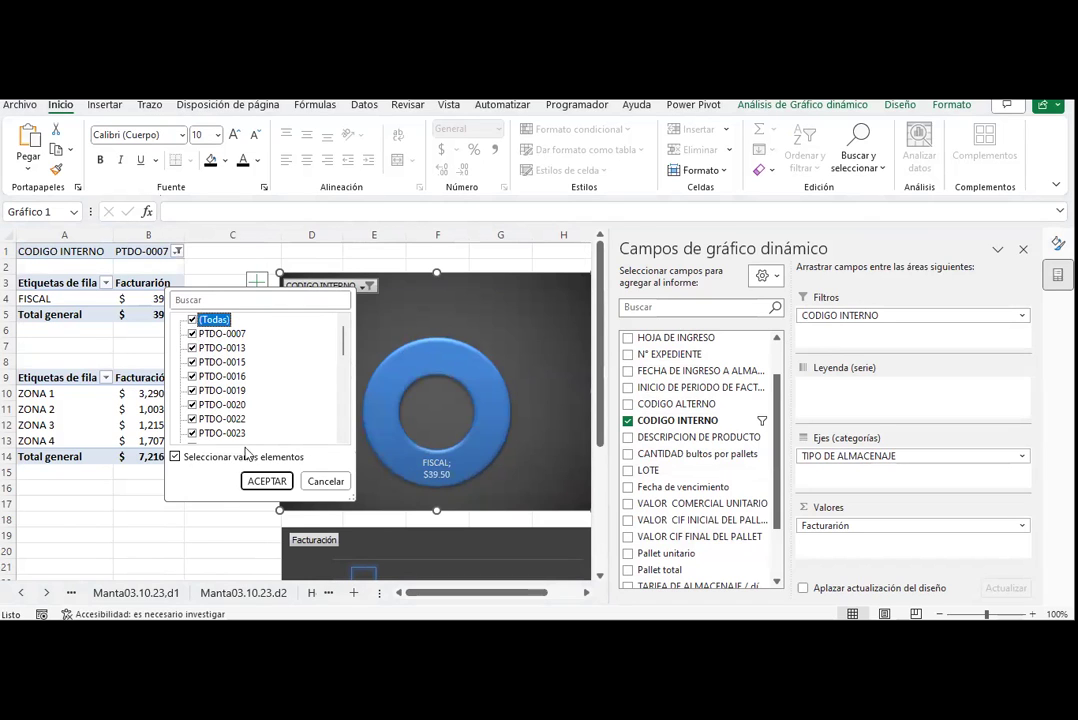
click(266, 481)
- Add CODIGO INTERNO as a filter on the zone column chart
scroll(406, 389, down, 2)
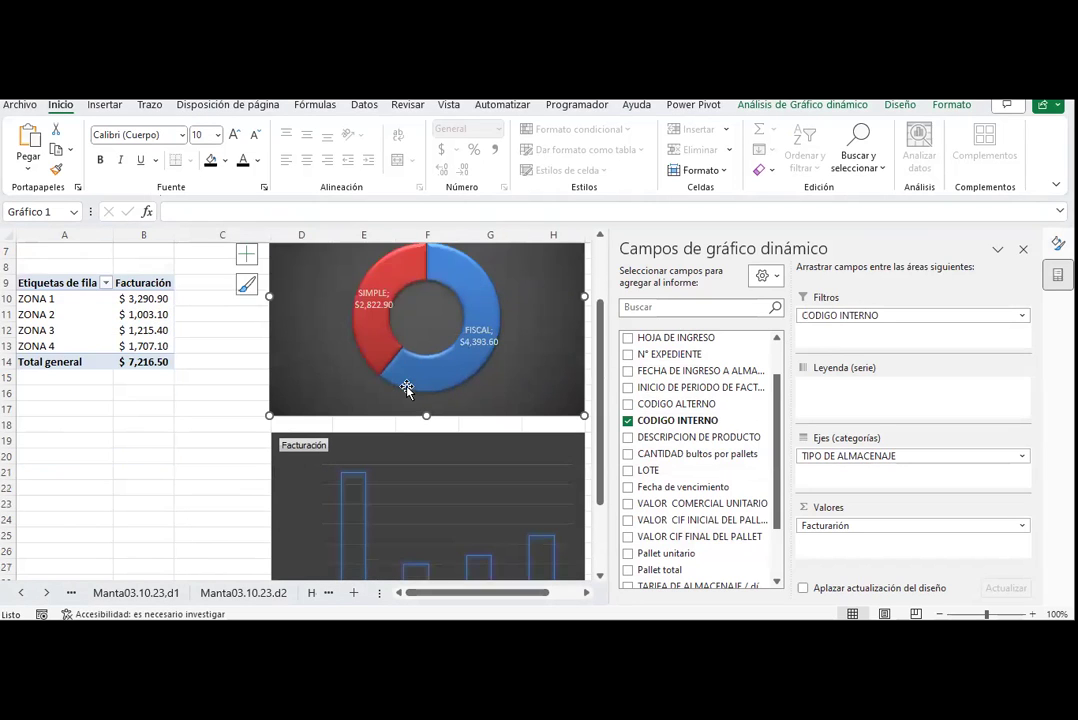
scroll(406, 389, down, 1)
click(424, 463)
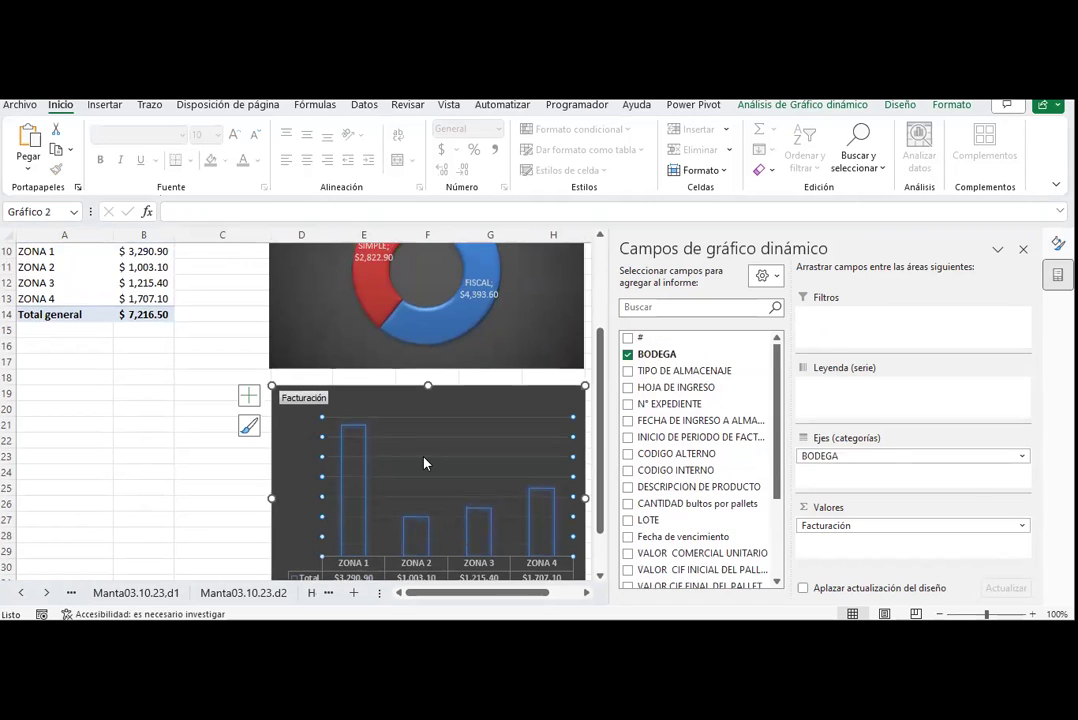
drag(684, 480, 851, 334)
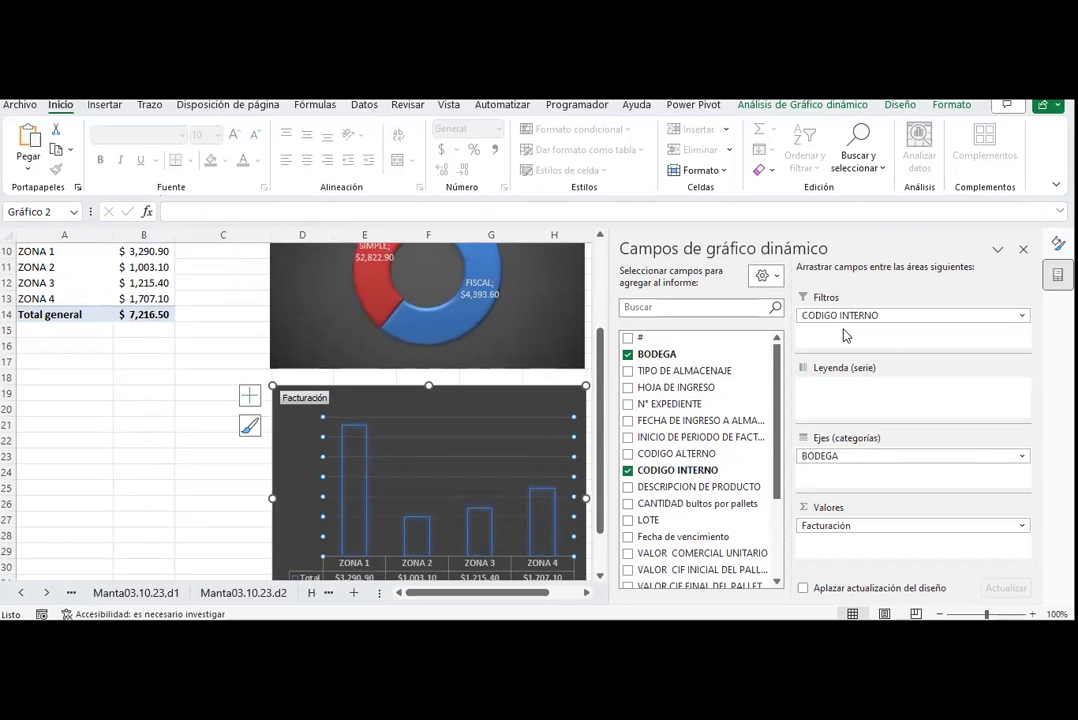
click(226, 501)
scroll(242, 457, down, 2)
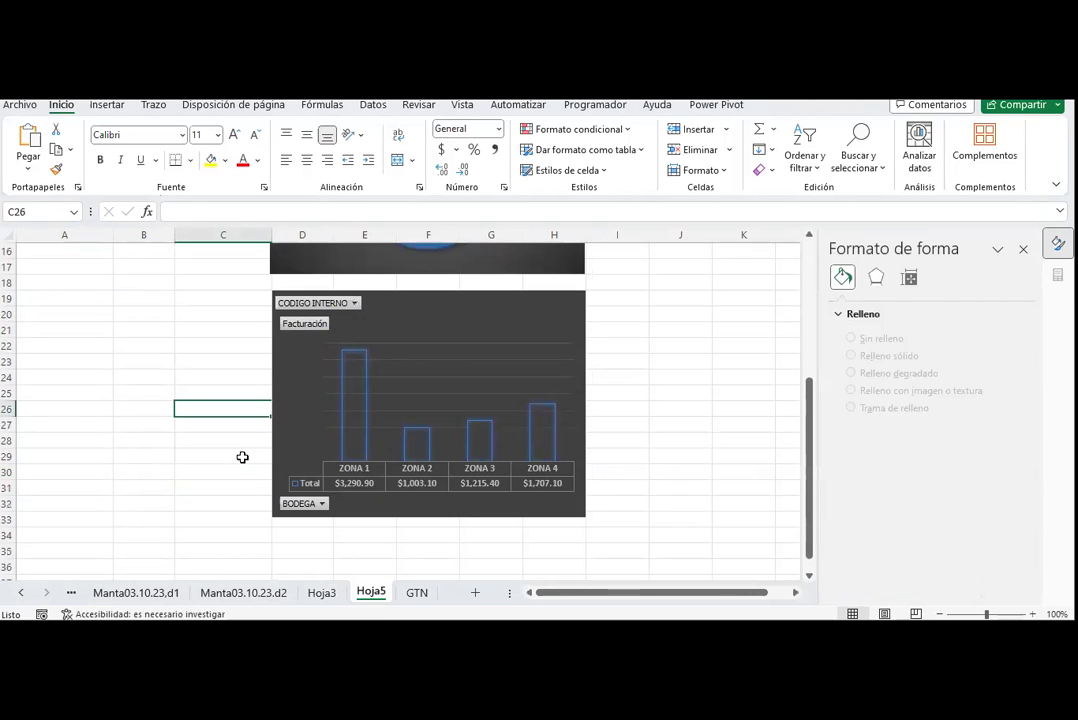
click(533, 351)
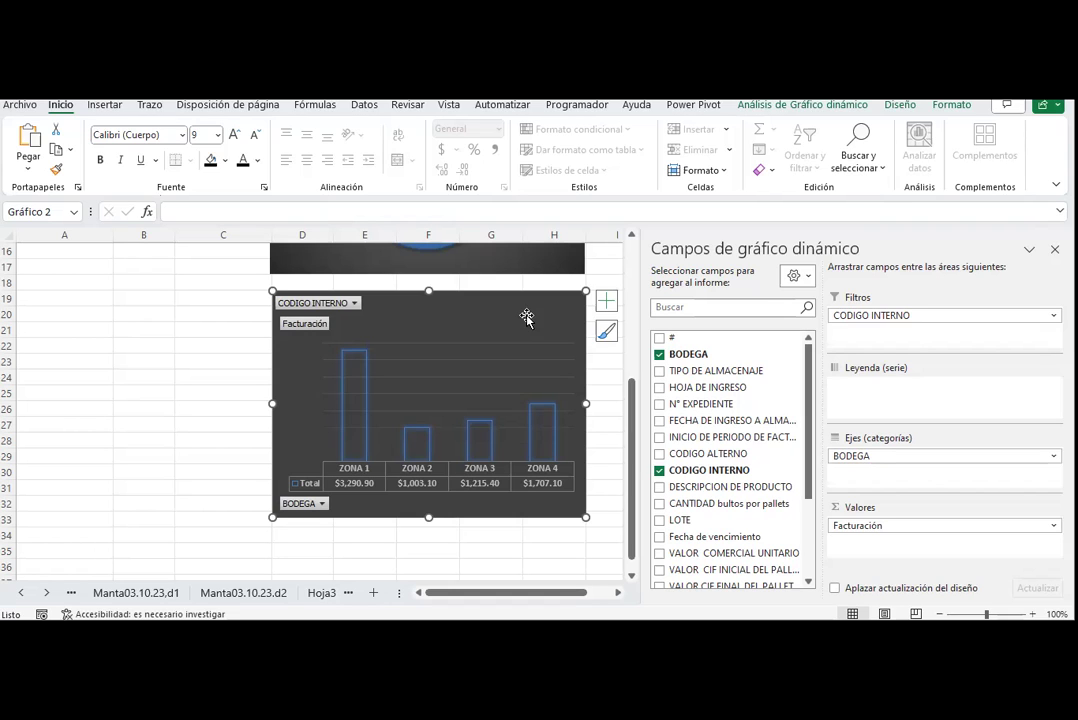
- Add a new sheet and fill all its cells black
click(128, 305)
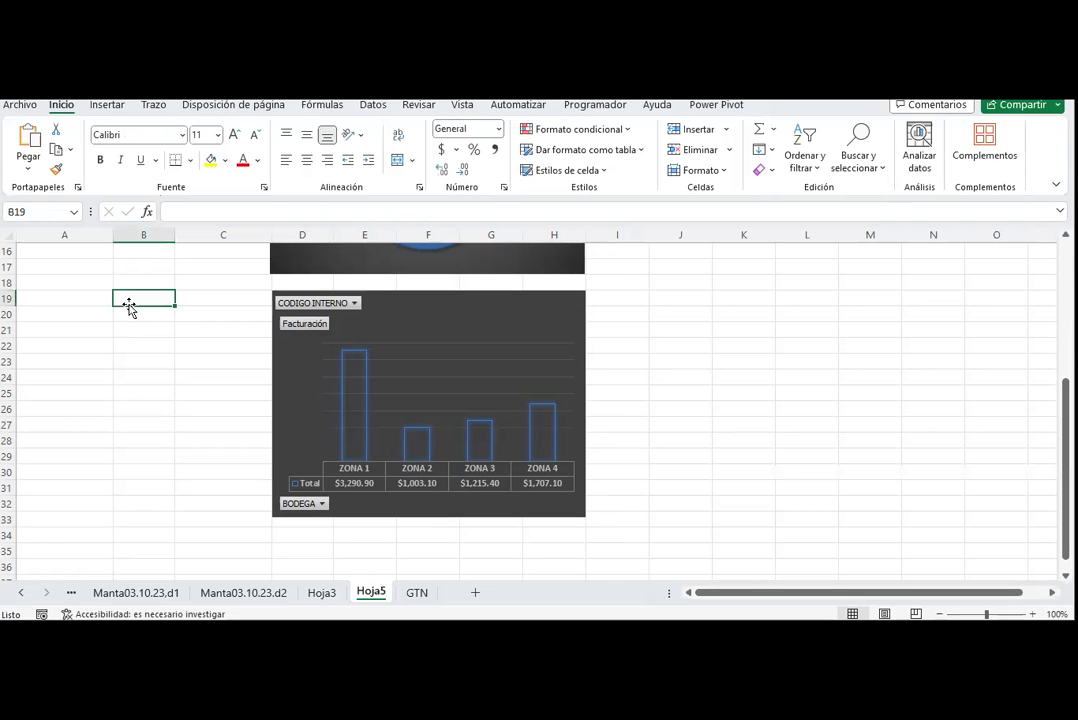
click(475, 593)
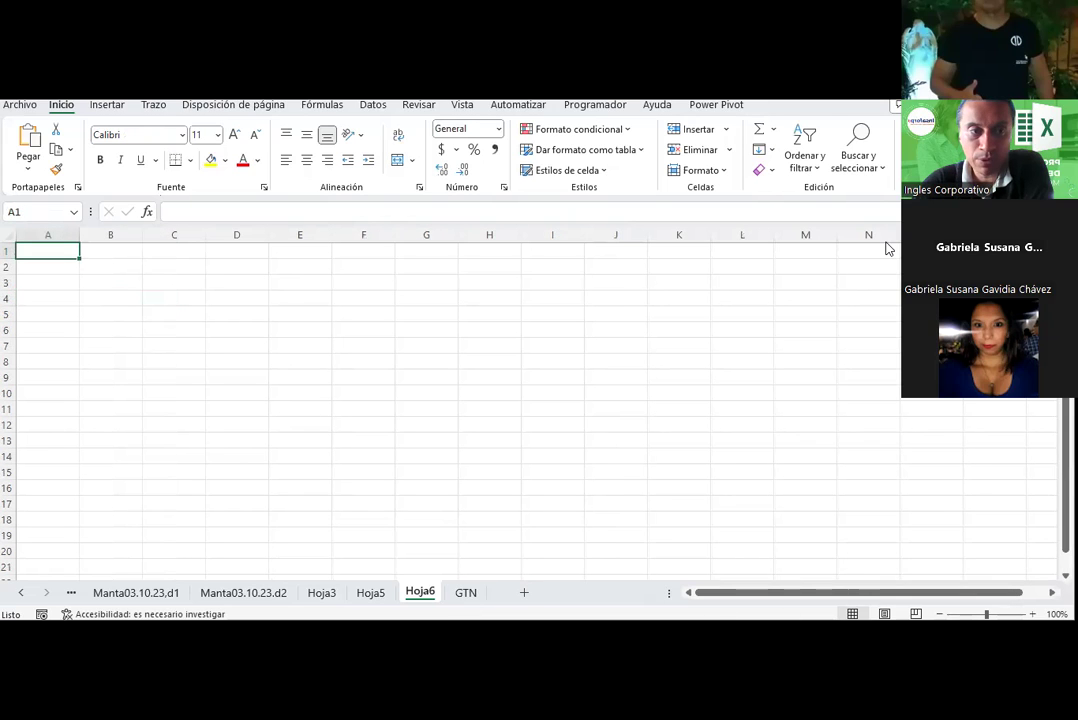
key(ctrl+a)
click(225, 160)
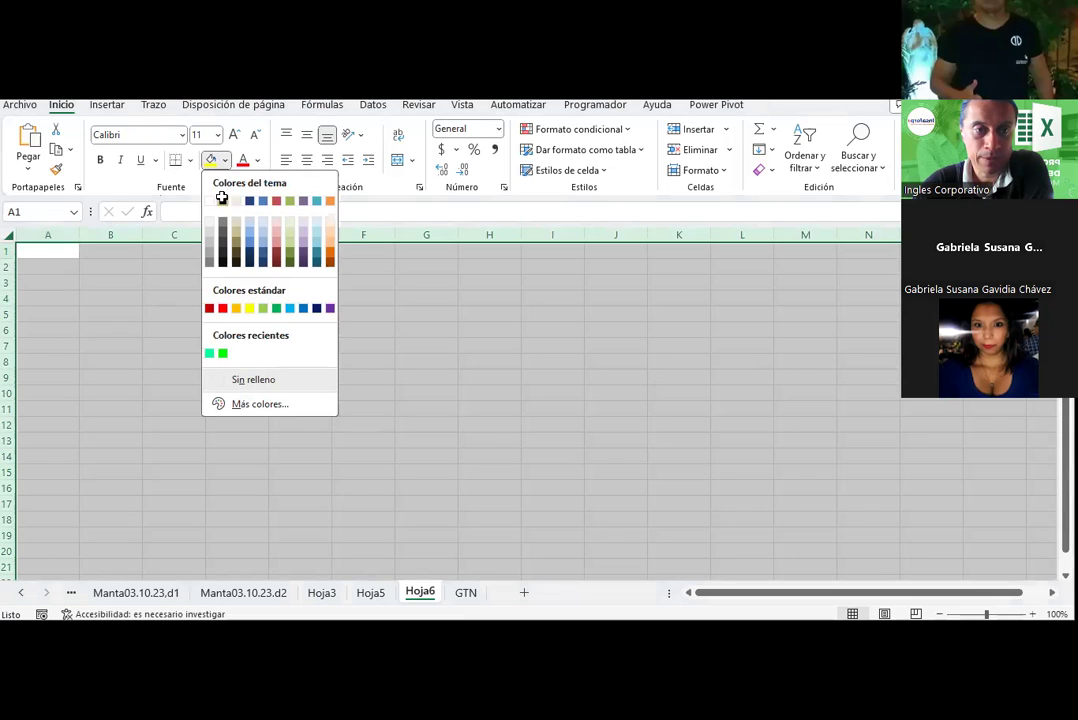
click(224, 203)
- Enter the title 'Dashboard' in cell E4
drag(318, 297, 577, 306)
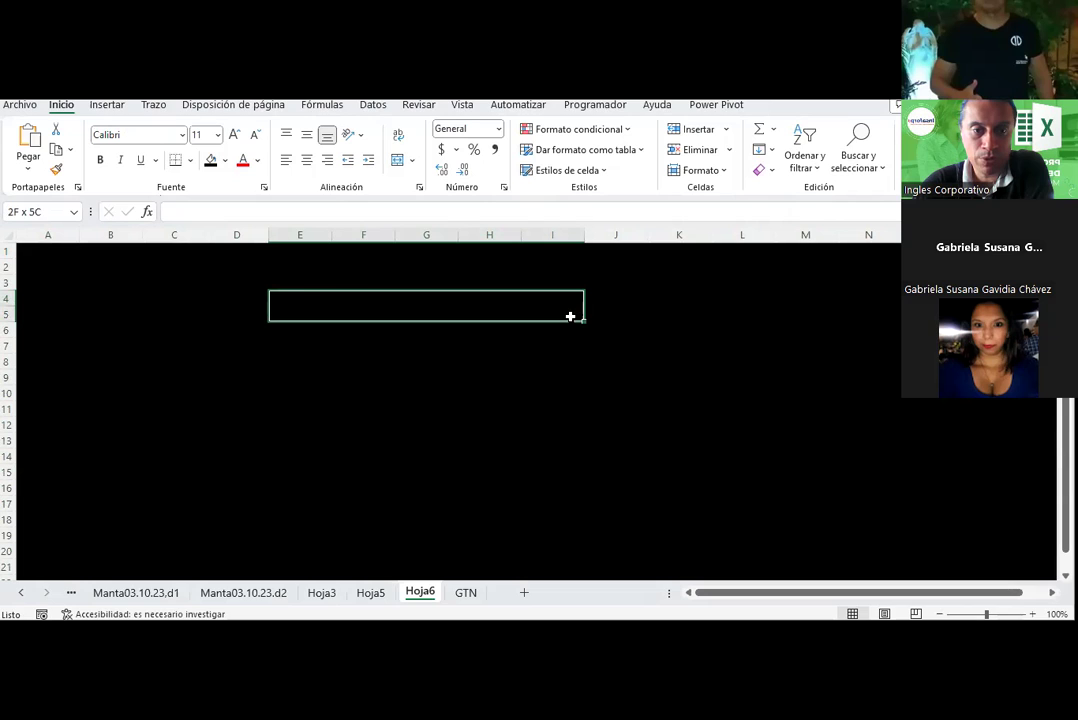
click(283, 298)
drag(283, 298, 522, 297)
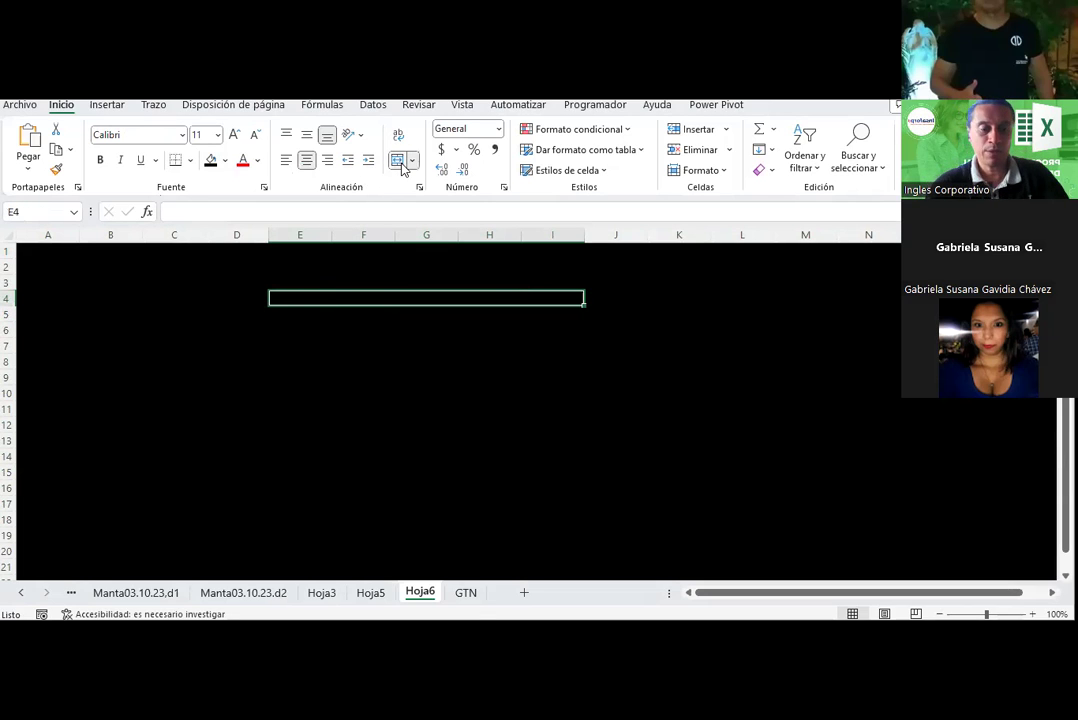
text(Dashboard)
key(Return)
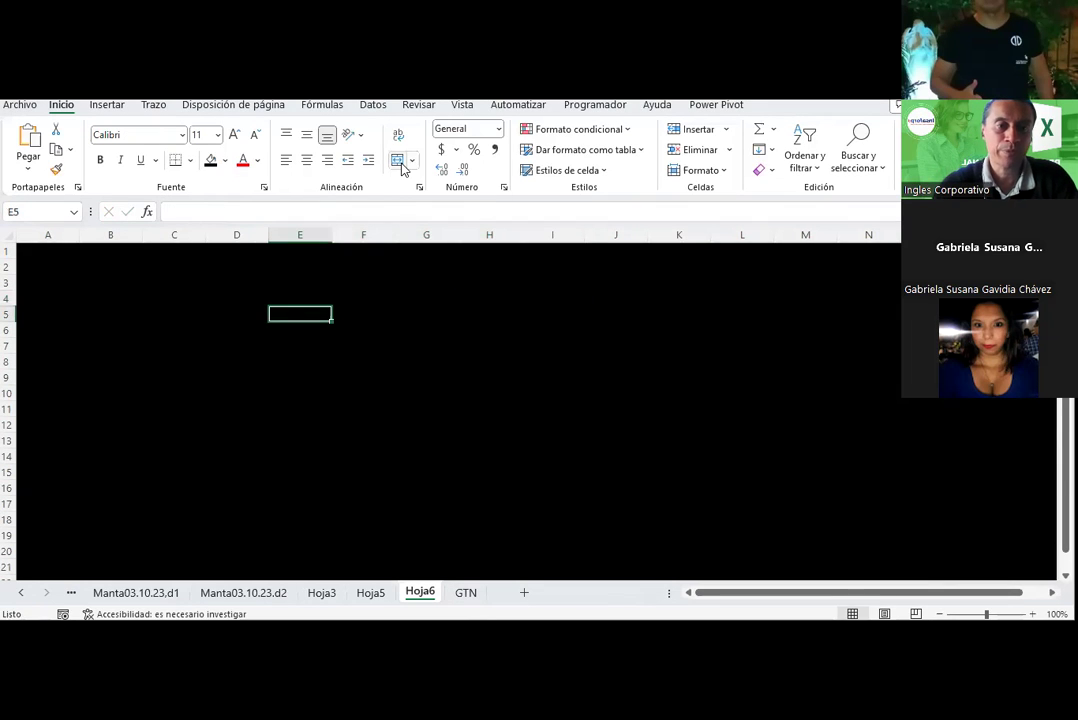
- Make the title white and merge and centre it across E4:I4
click(257, 160)
click(242, 225)
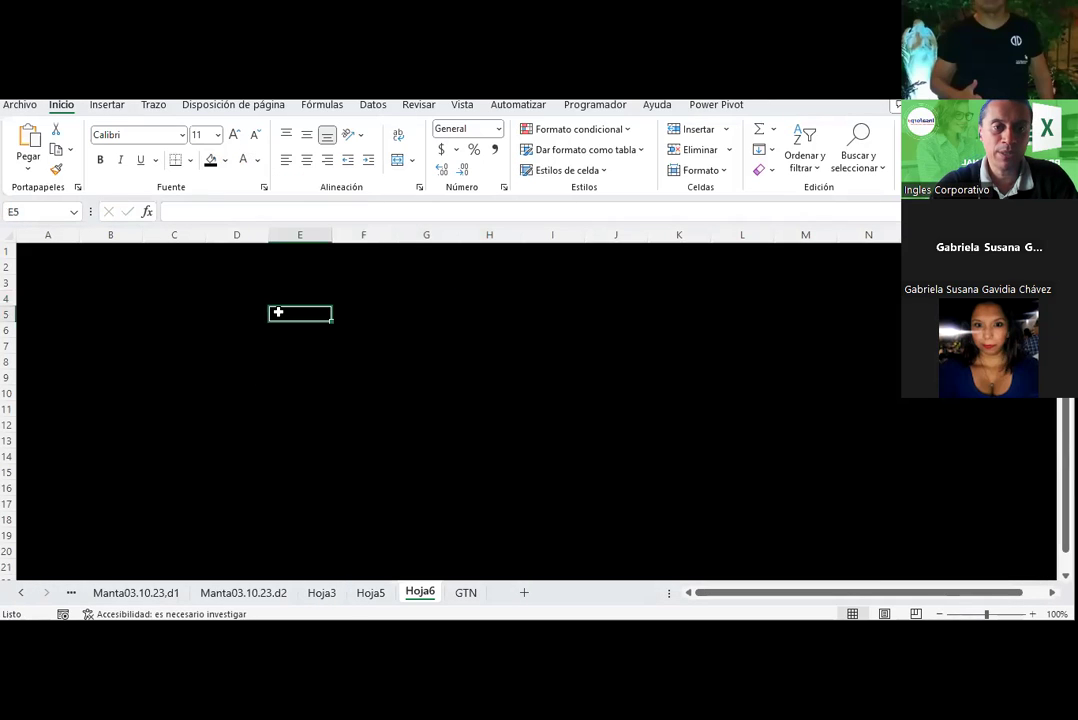
drag(277, 311, 561, 308)
click(358, 350)
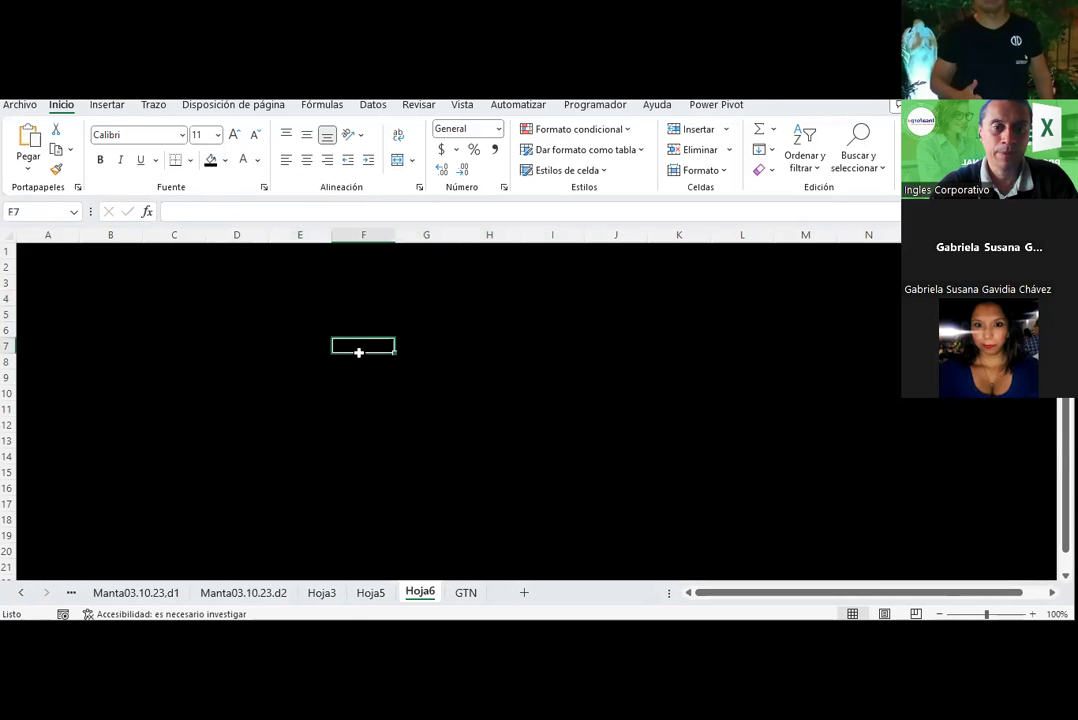
mouse_move(281, 283)
mouse_down()
mouse_move(560, 298)
mouse_move(690, 408)
mouse_up()
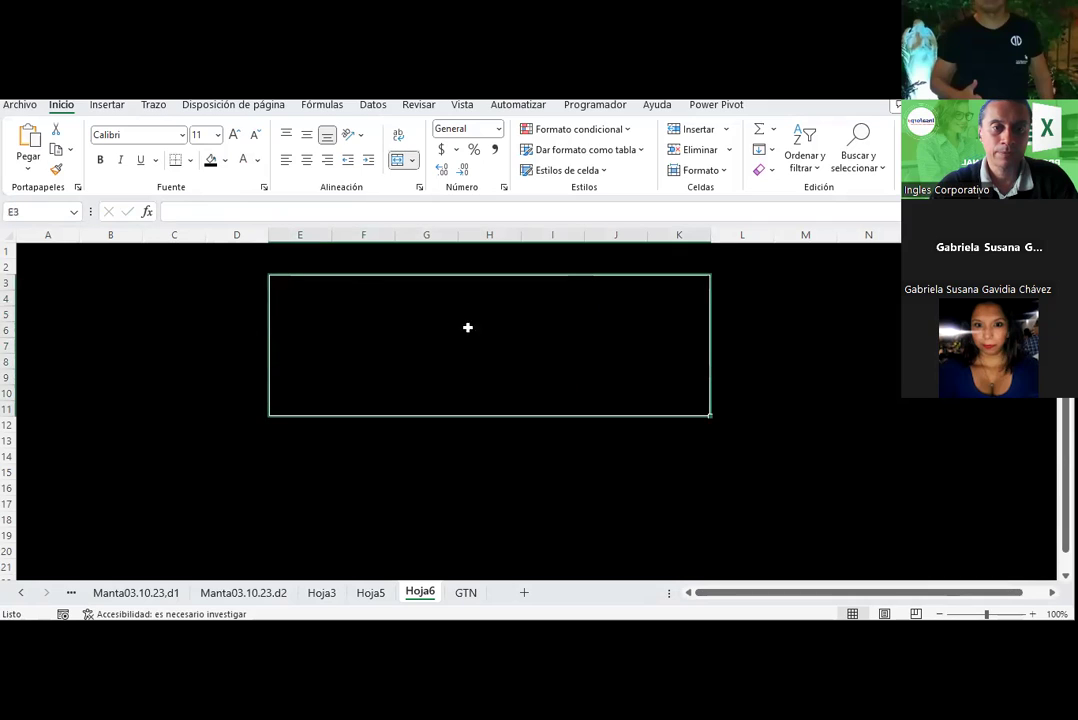
click(397, 160)
click(409, 301)
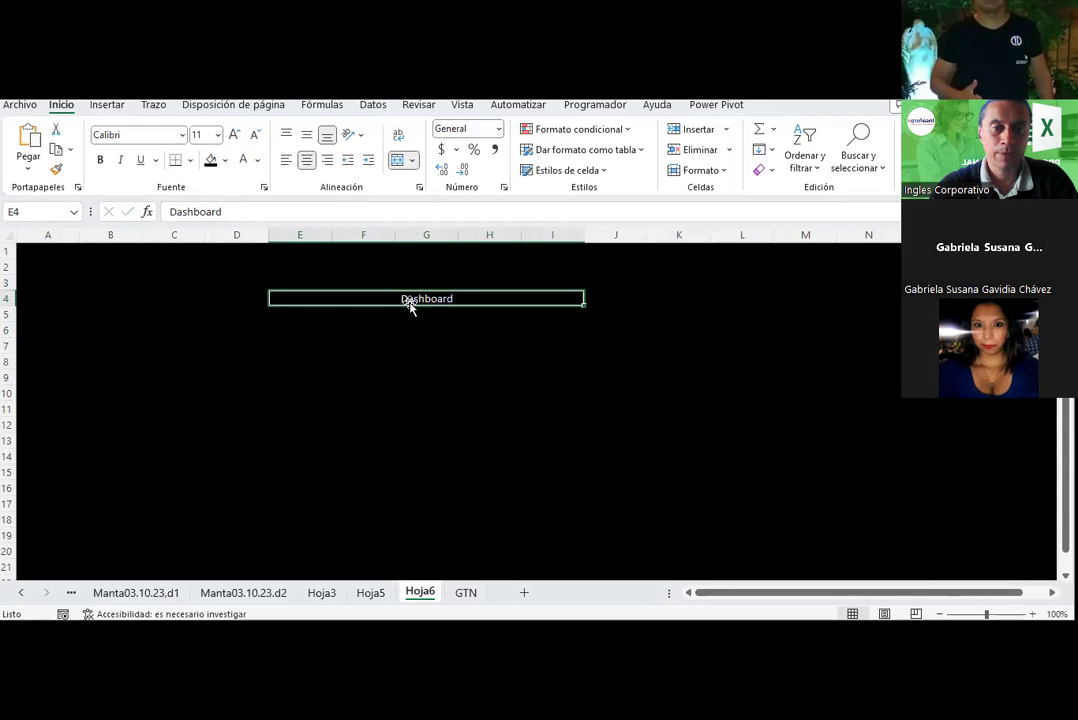
- Make the Dashboard title bold at font size 26
click(100, 160)
click(235, 140)
click(235, 136)
click(235, 136)
click(235, 136)
click(235, 136)
click(235, 136)
click(235, 136)
- Give the title cell a thick white outline border via Format Cells
right_click(435, 312)
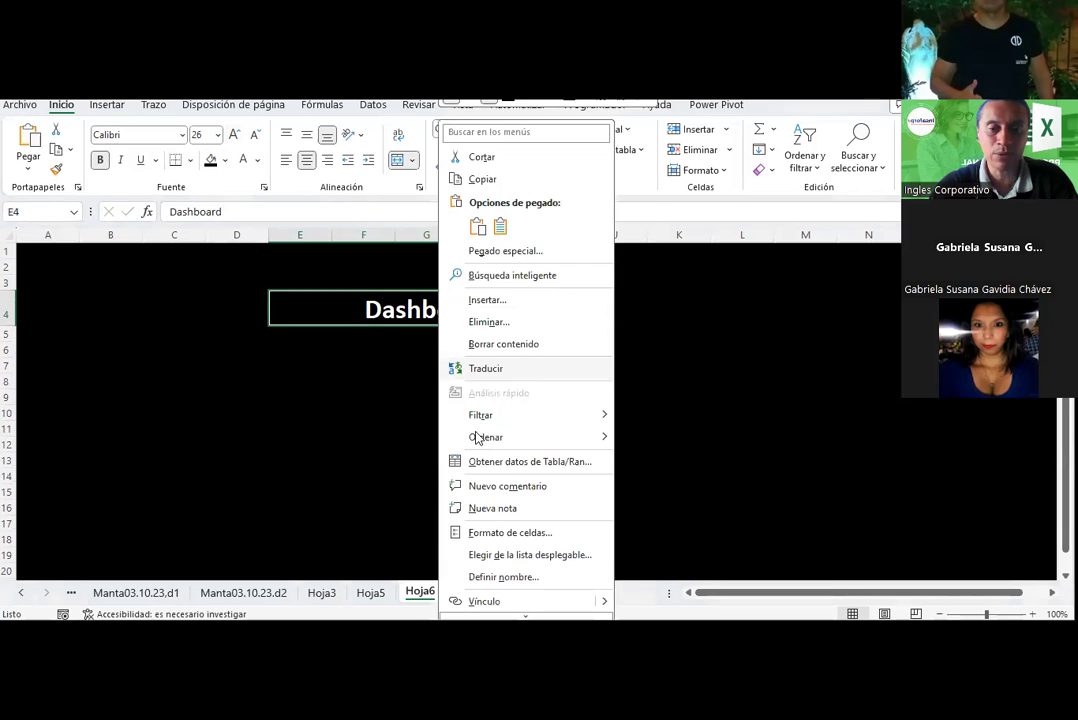
click(500, 546)
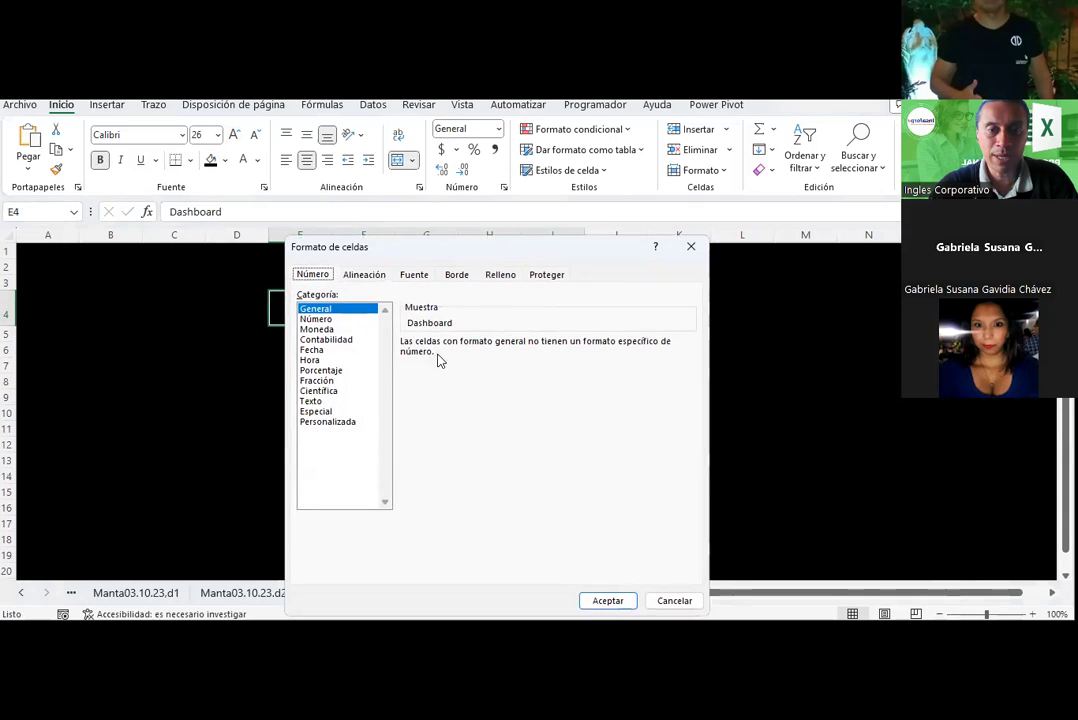
click(494, 276)
click(456, 274)
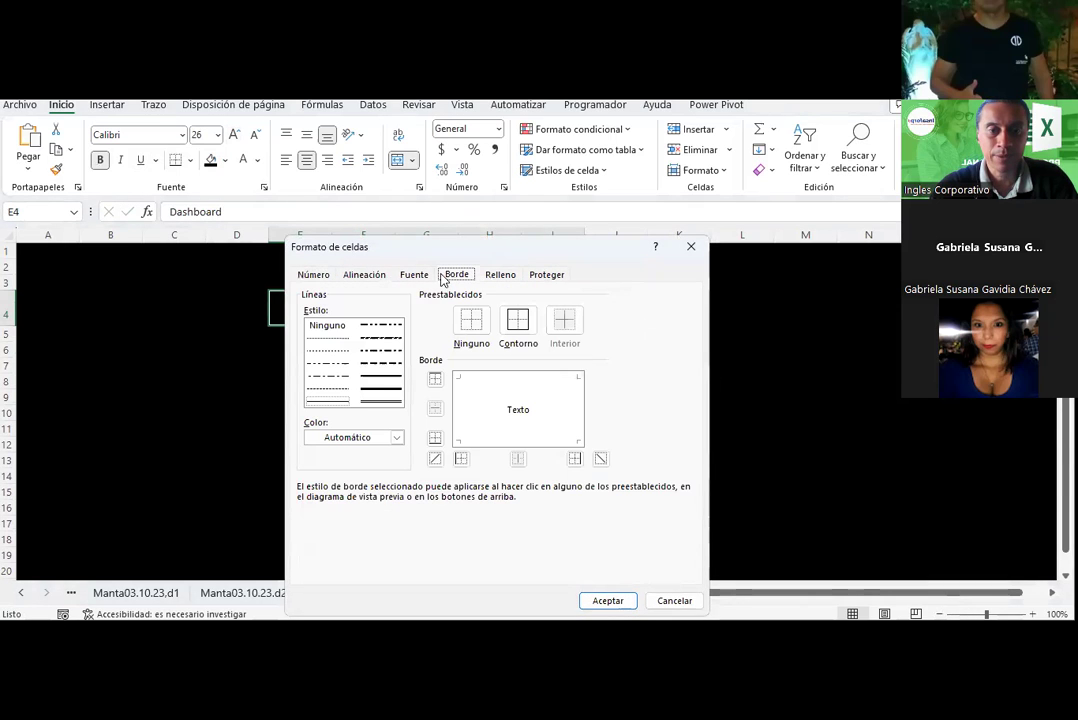
click(381, 390)
click(396, 437)
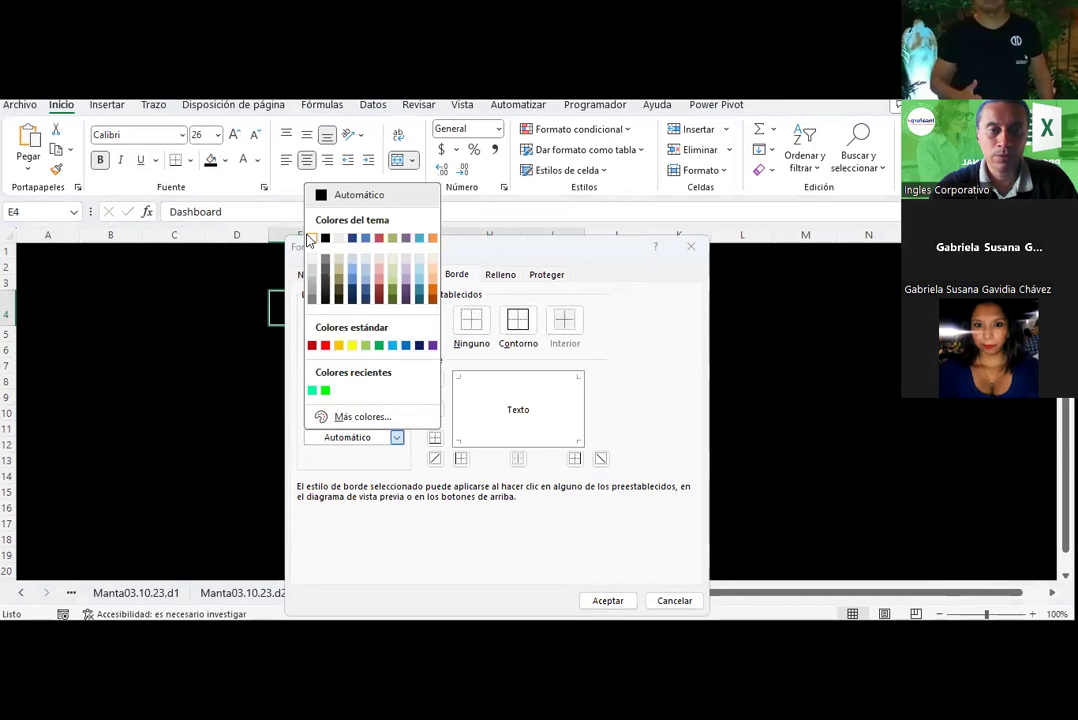
click(308, 239)
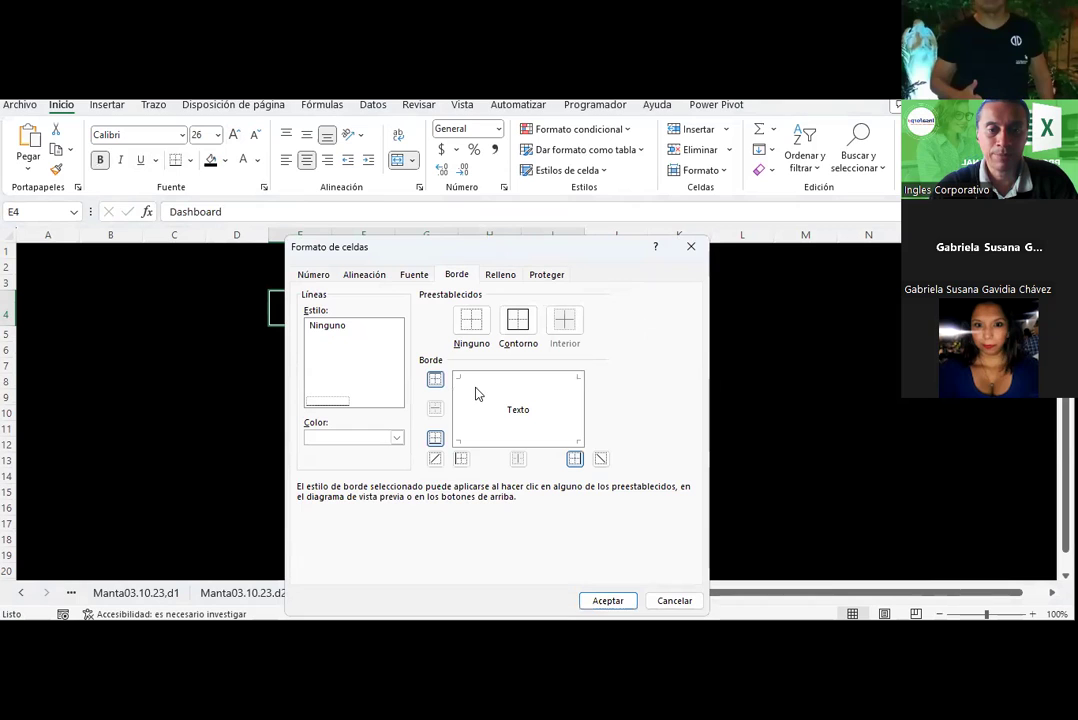
click(605, 601)
click(305, 430)
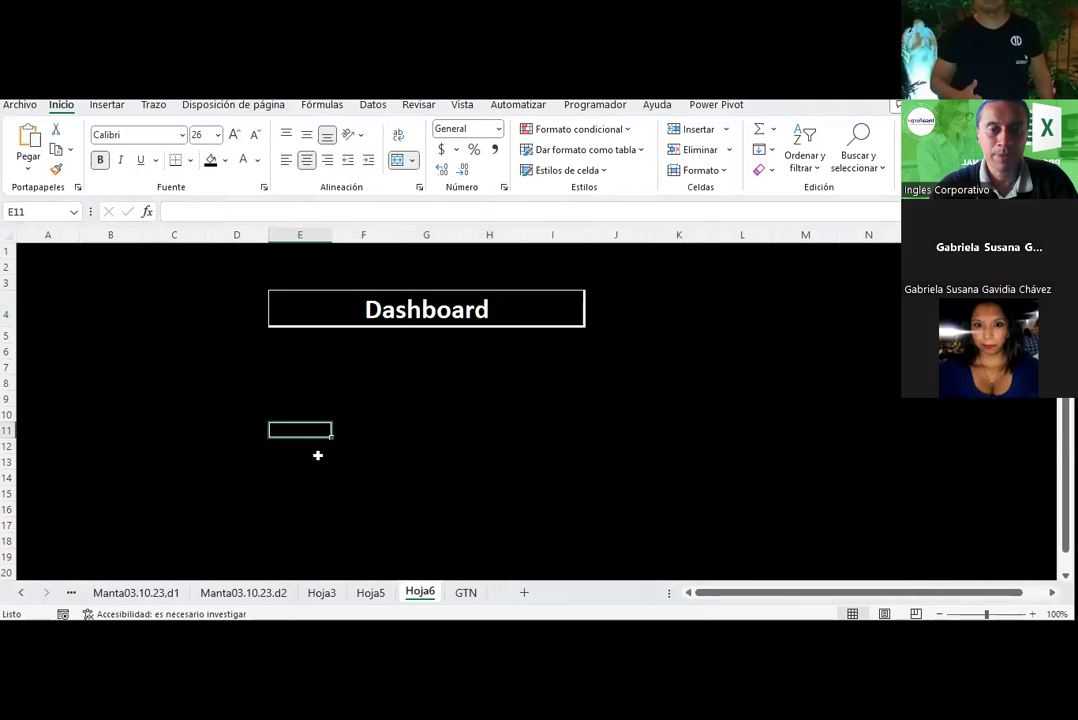
- Copy the donut and column pivot charts from Hoja5 and paste them onto Hoja6
scroll(317, 455, down, 1)
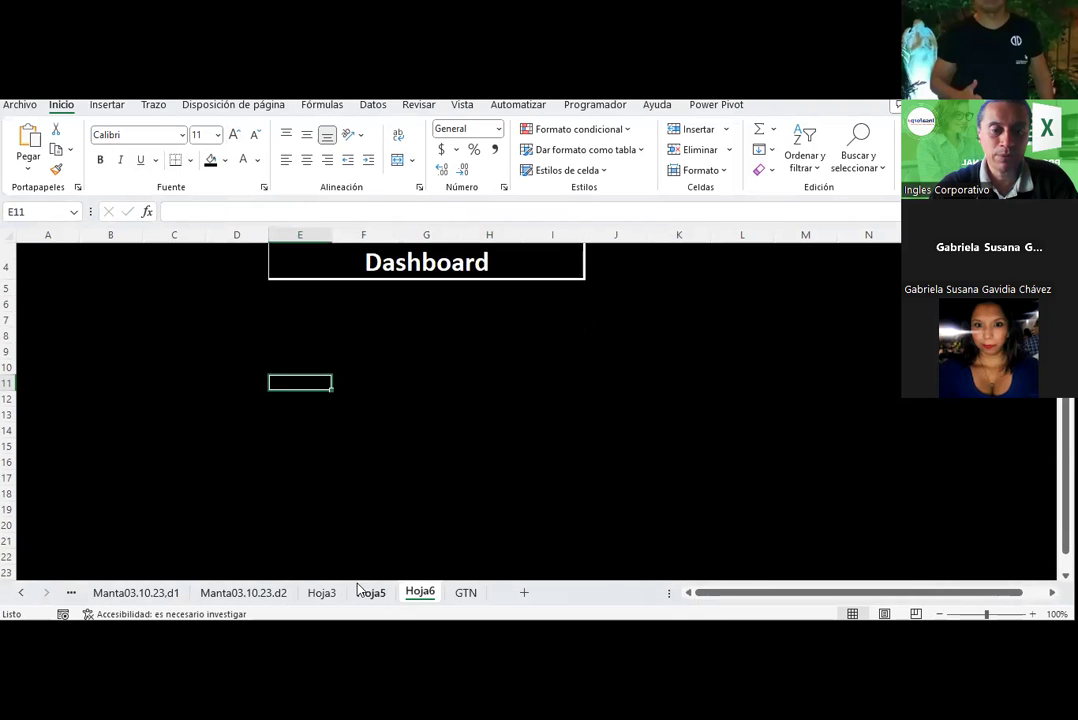
click(370, 592)
click(427, 315)
scroll(529, 306, up, 2)
scroll(529, 306, up, 2)
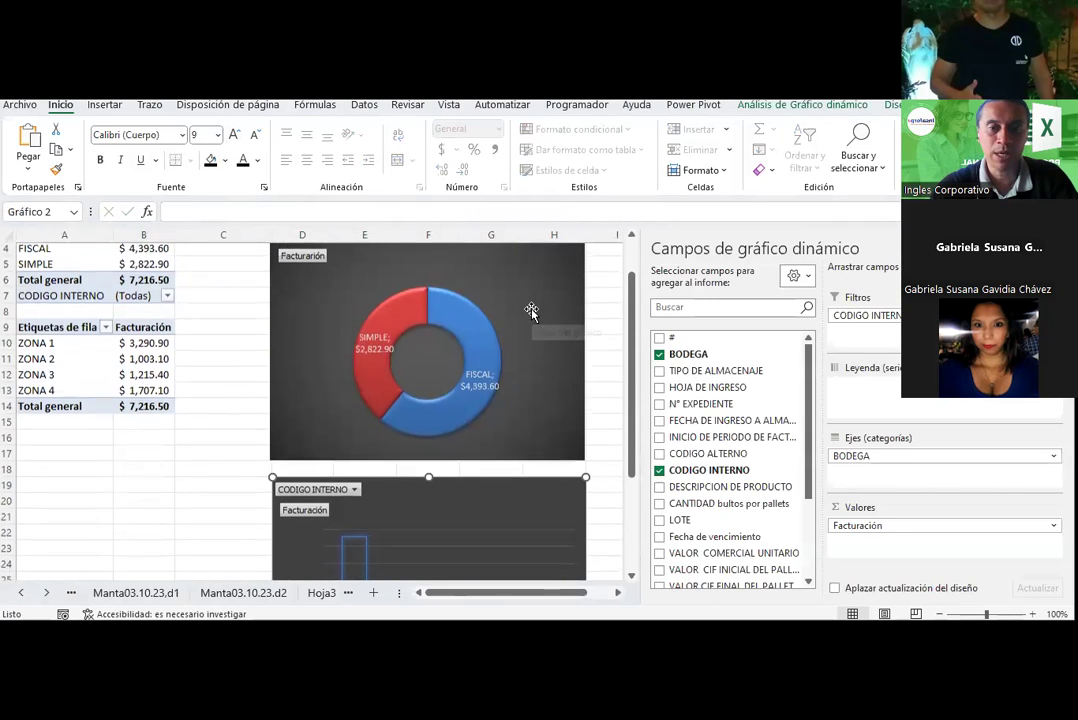
ctrl+click(531, 309)
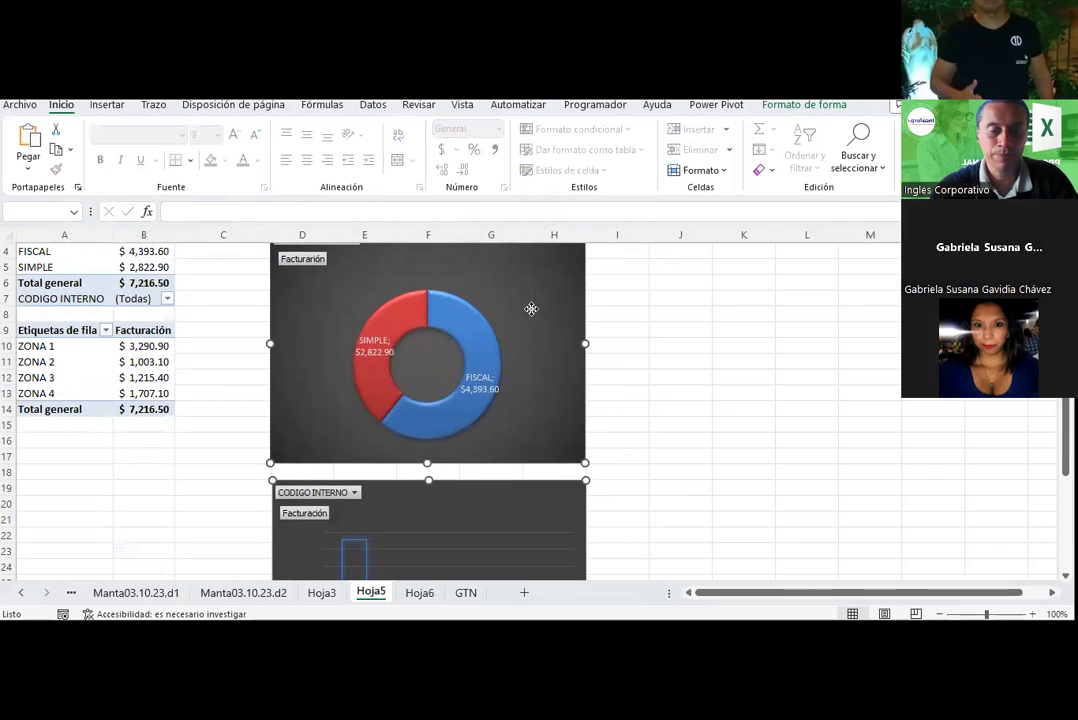
click(421, 593)
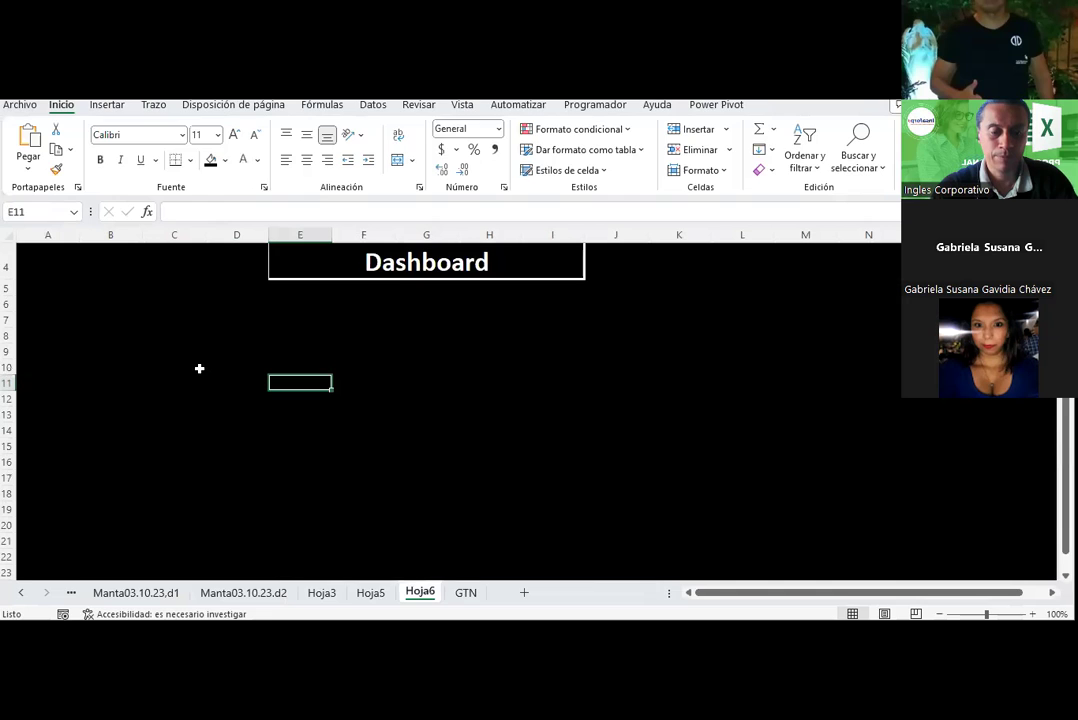
key(ctrl+v)
- Position the pasted donut chart under the Dashboard title
scroll(201, 369, down, 1)
click(679, 378)
mouse_move(464, 339)
mouse_down()
mouse_move(302, 298)
mouse_move(266, 300)
mouse_up()
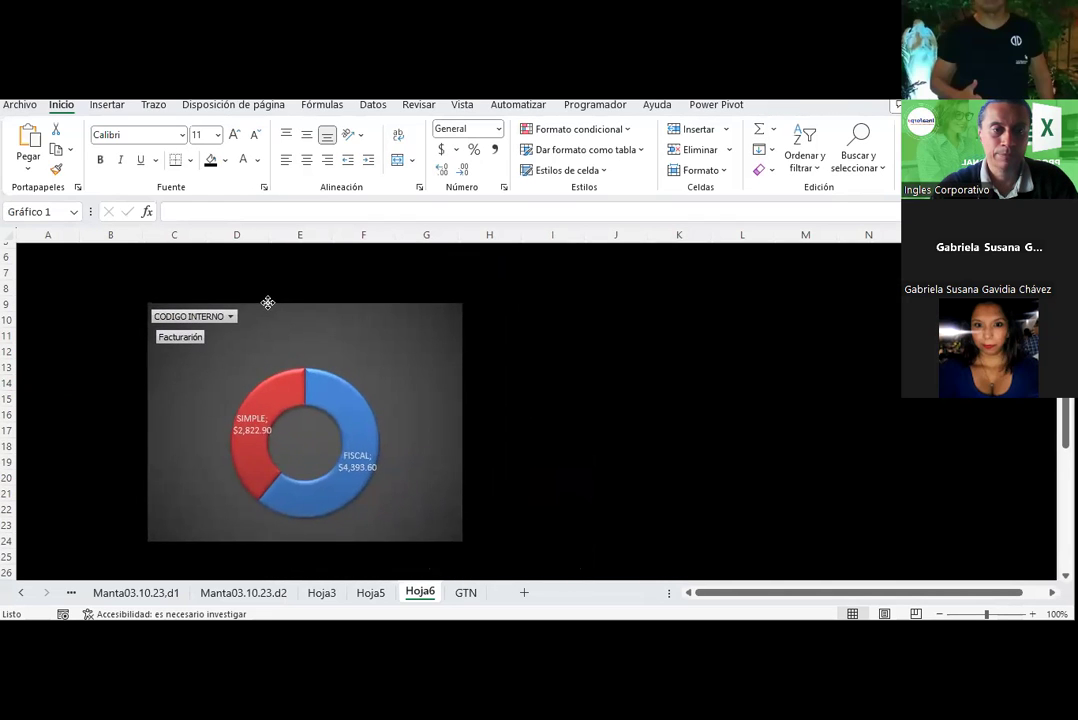
scroll(278, 332, up, 1)
scroll(278, 332, up, 1)
key(Left)
key(Left)
key(Left)
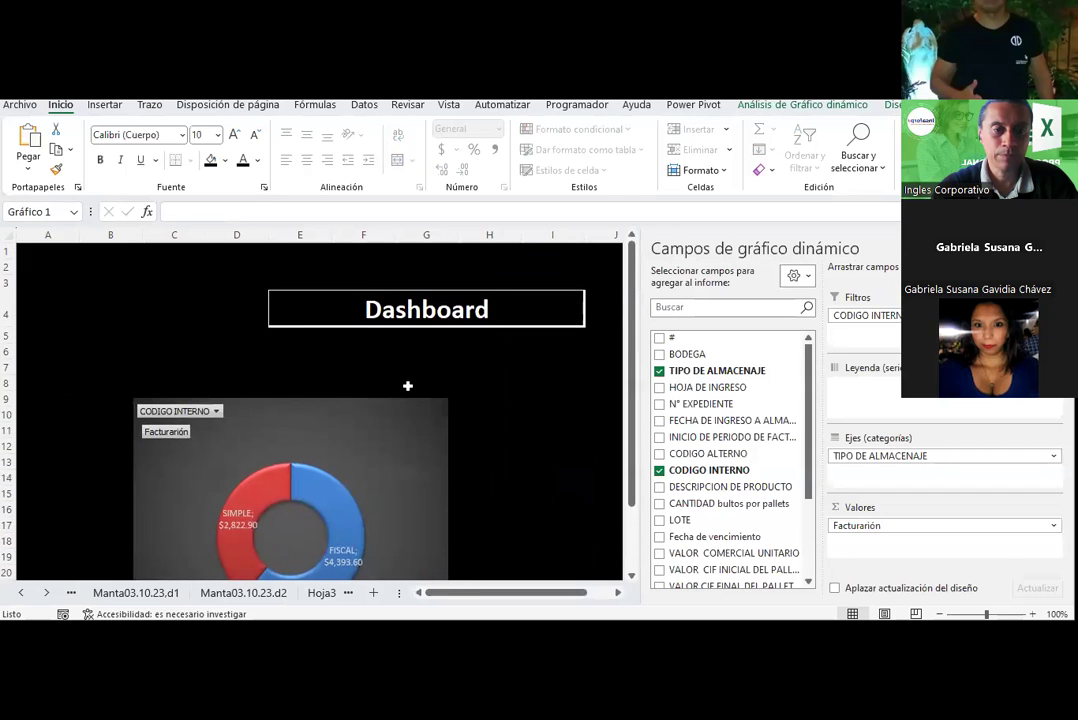
key(Left)
key(Left)
key(Left)
click(489, 488)
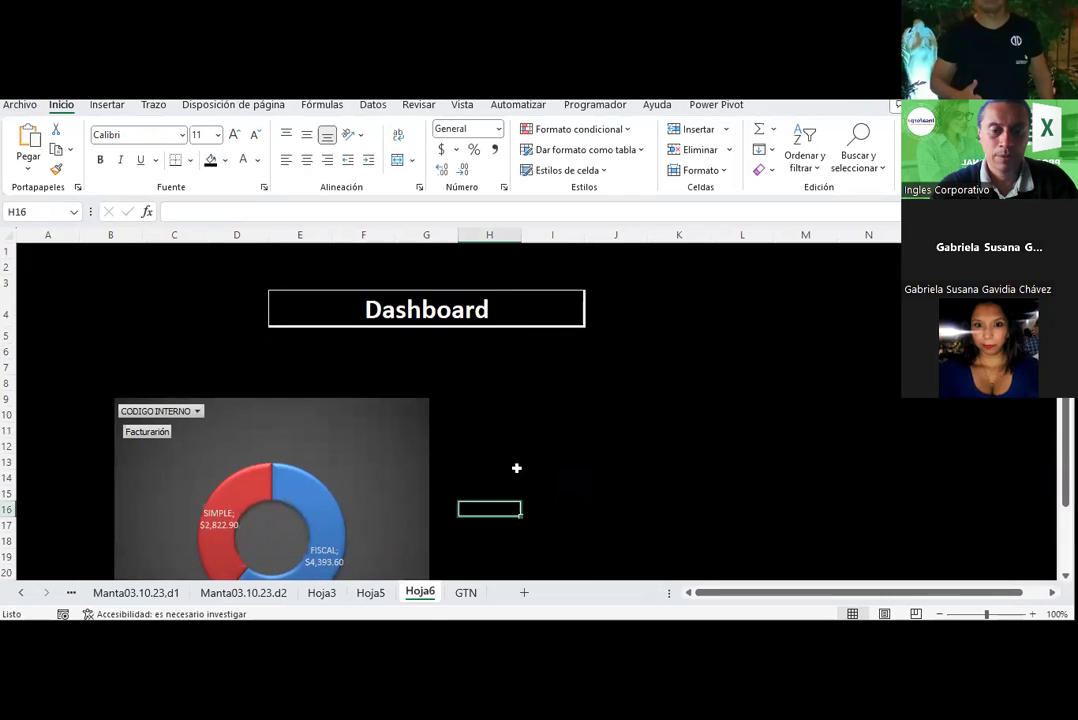
scroll(517, 467, down, 3)
- Move and resize the column chart so it sits beside the donut chart
drag(414, 563, 602, 281)
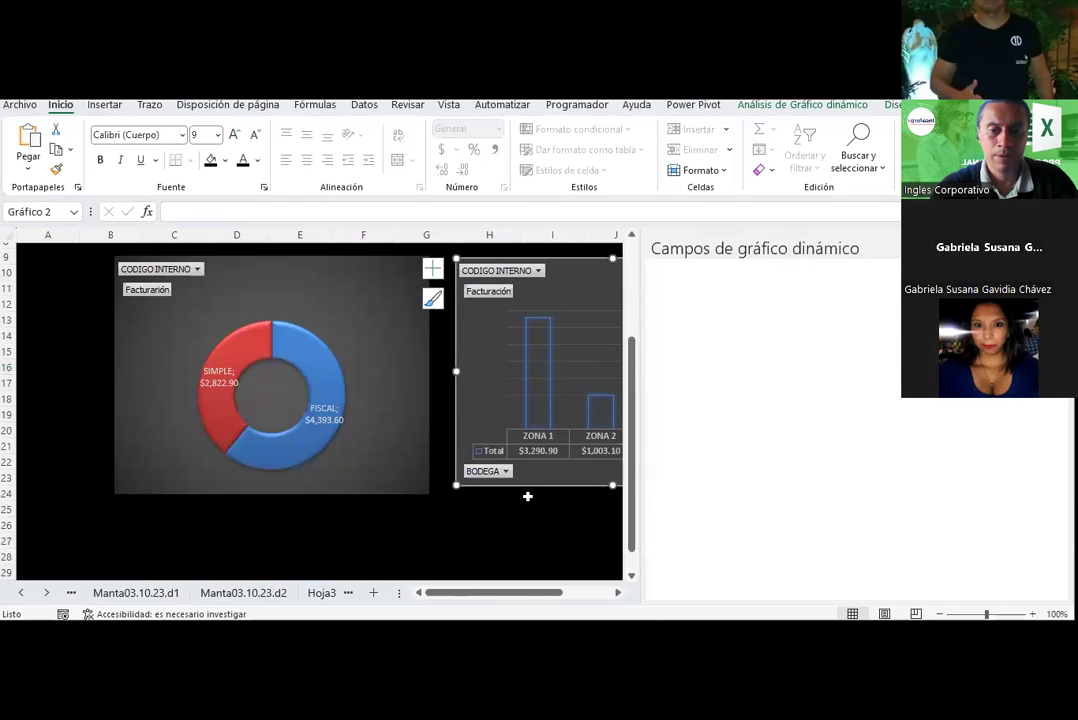
drag(520, 592, 605, 577)
drag(555, 485, 572, 491)
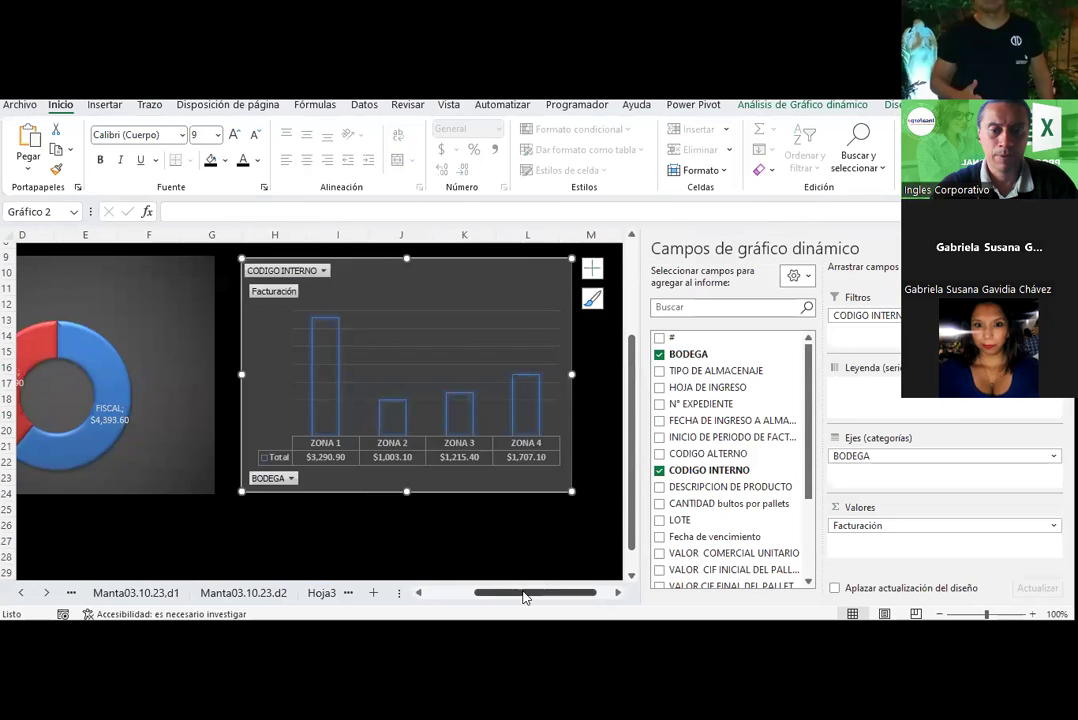
scroll(520, 560, left, 3)
scroll(281, 507, up, 2)
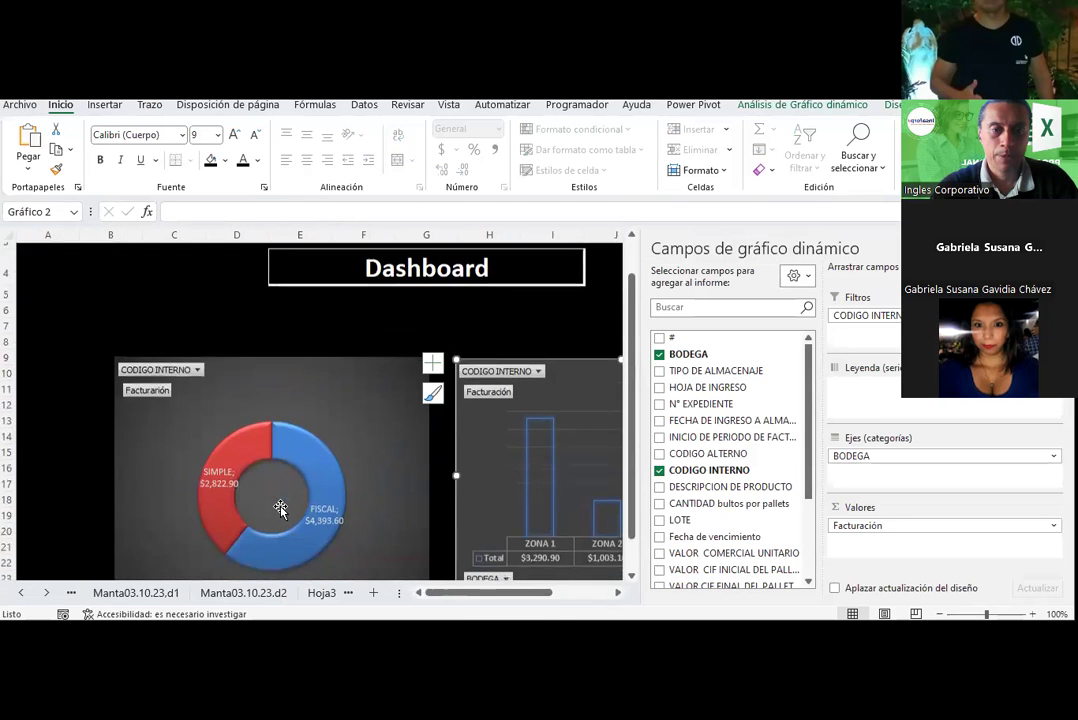
click(220, 334)
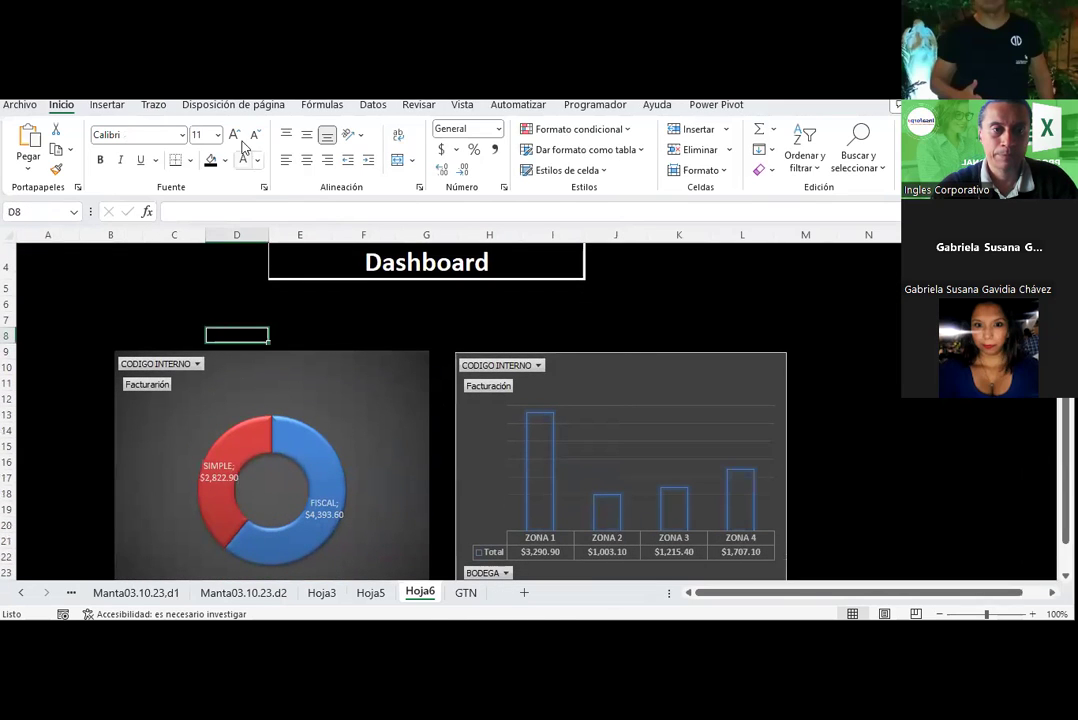
- Draw a thin block arc and move it below the Dashboard title
click(105, 104)
click(212, 148)
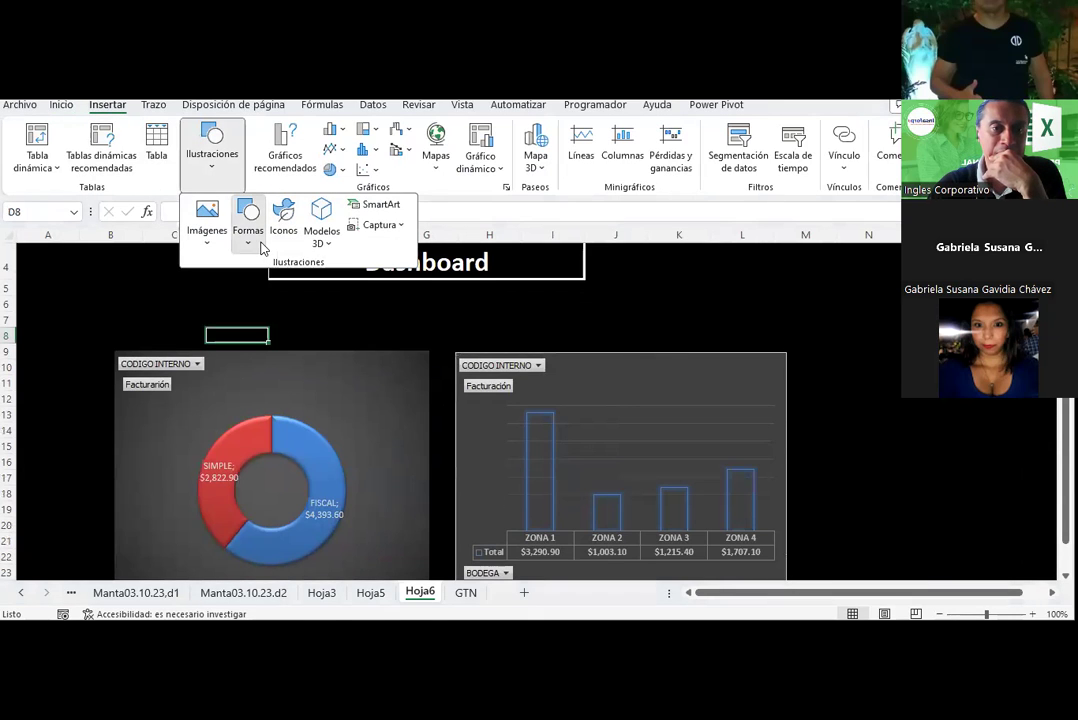
click(248, 232)
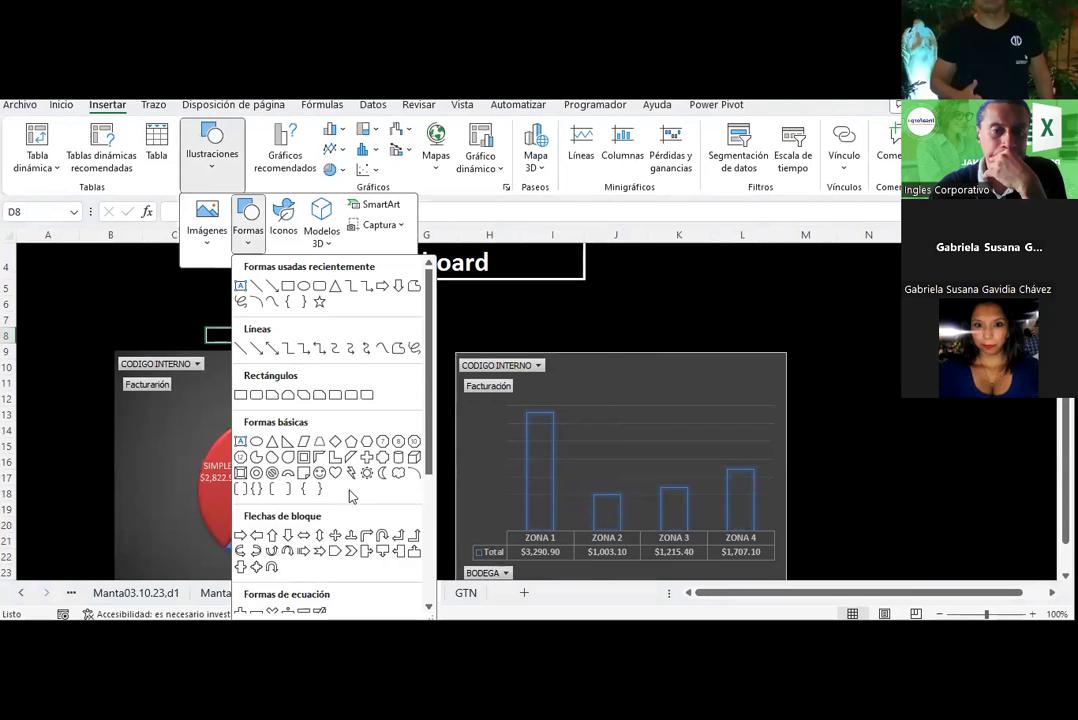
click(287, 475)
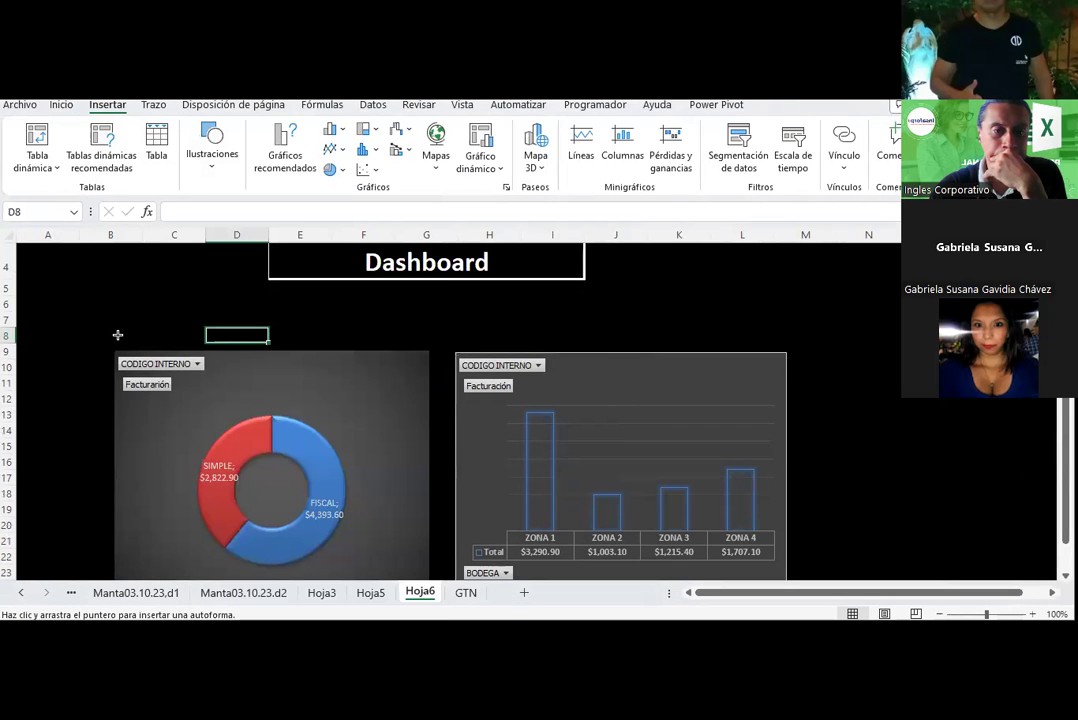
drag(110, 328, 298, 247)
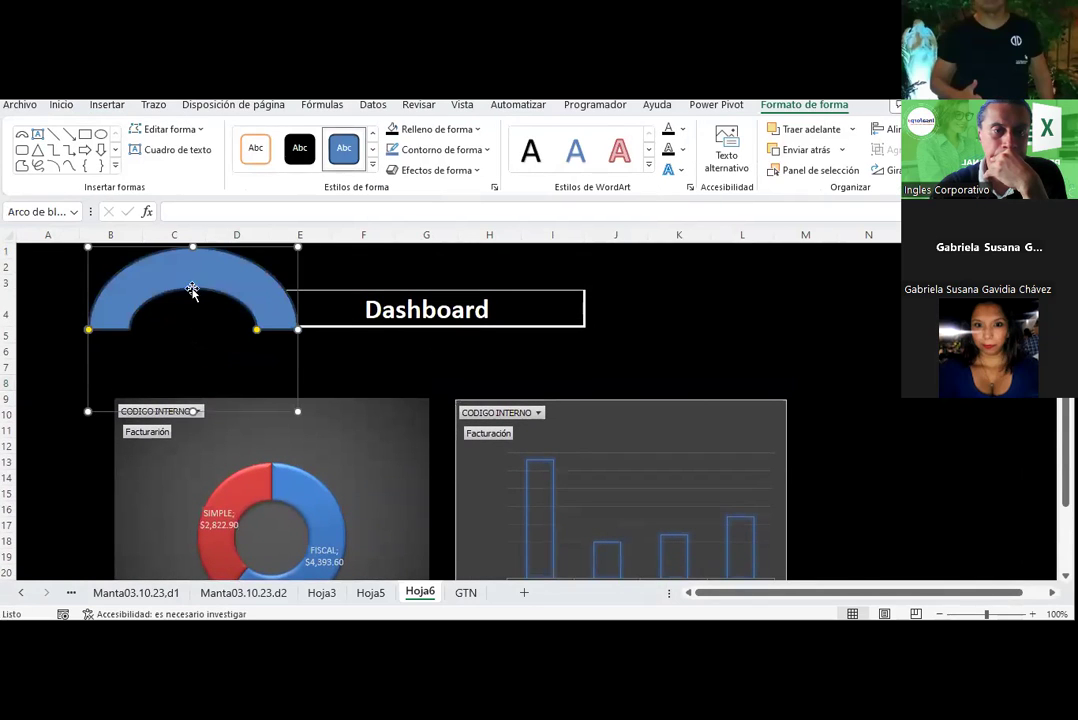
drag(256, 330, 275, 330)
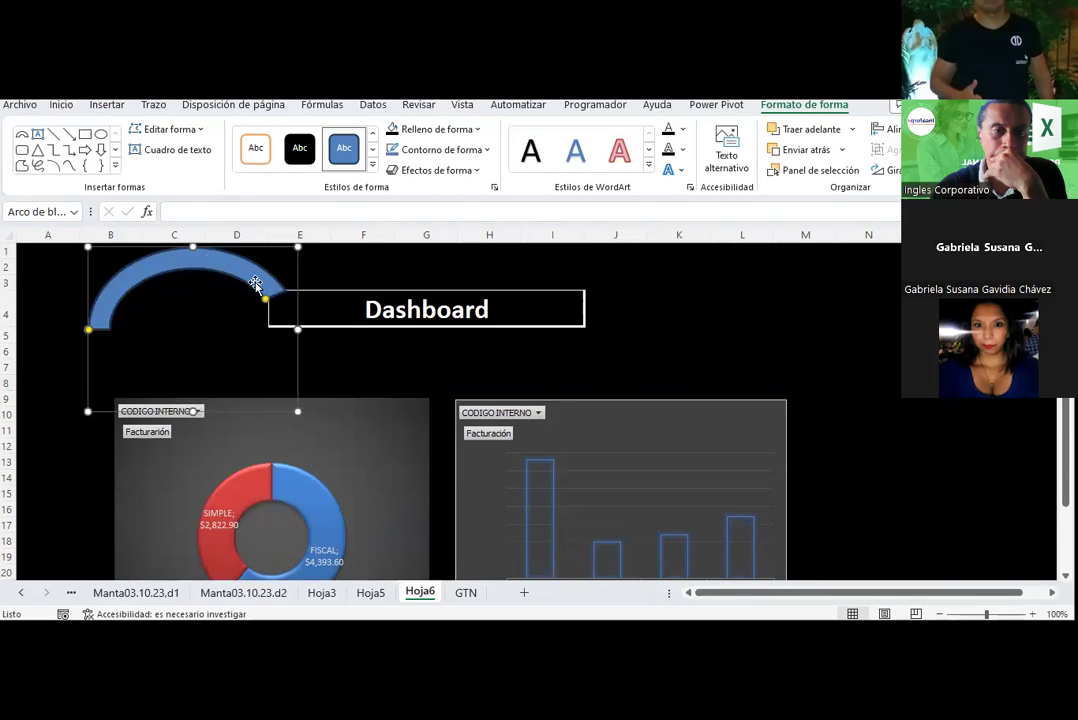
mouse_move(212, 250)
mouse_down()
mouse_move(329, 350)
mouse_move(335, 318)
mouse_up()
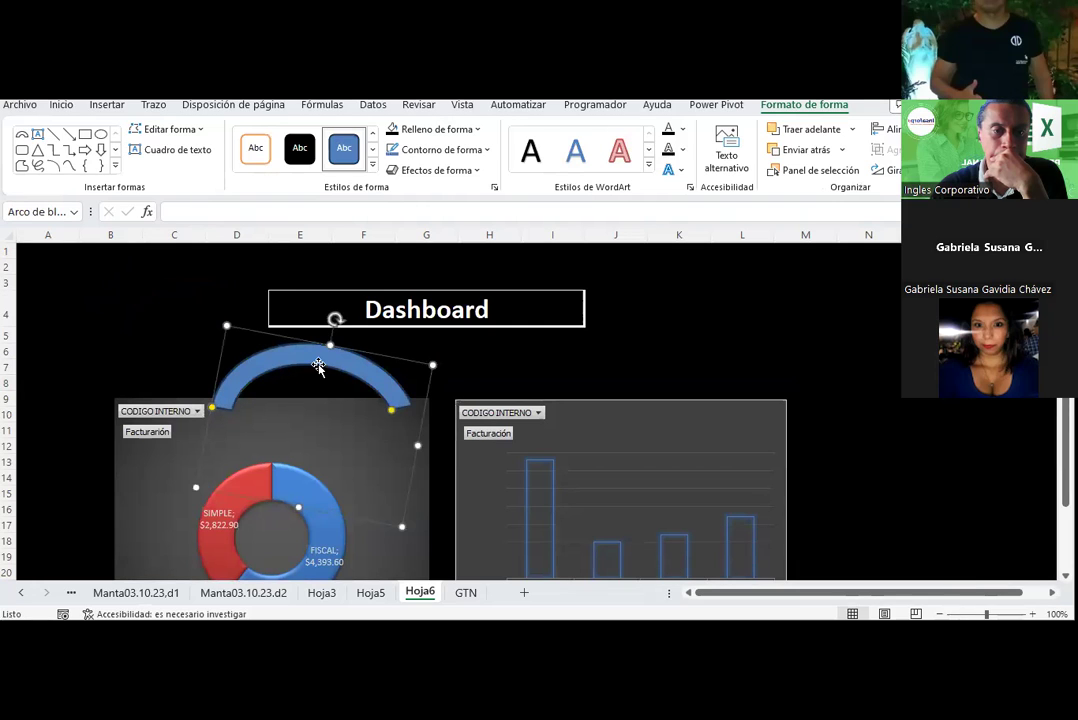
click(170, 445)
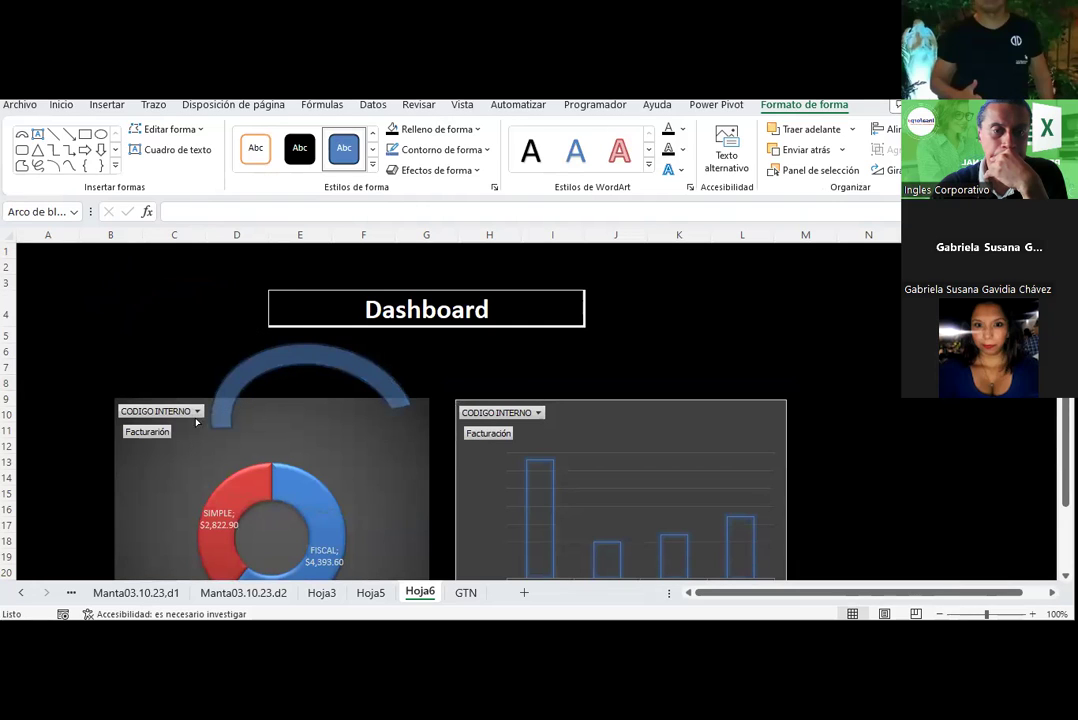
- Delete the blue block arc, and remove an accidentally pasted chart copy
click(361, 378)
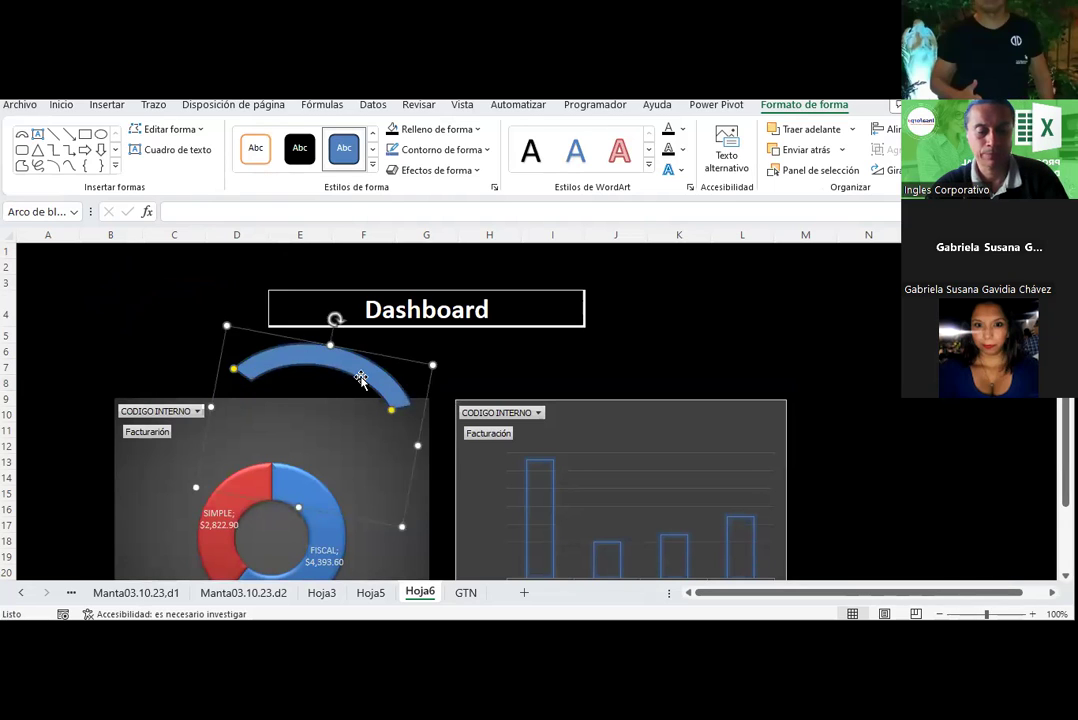
key(ctrl+z)
key(ctrl+z)
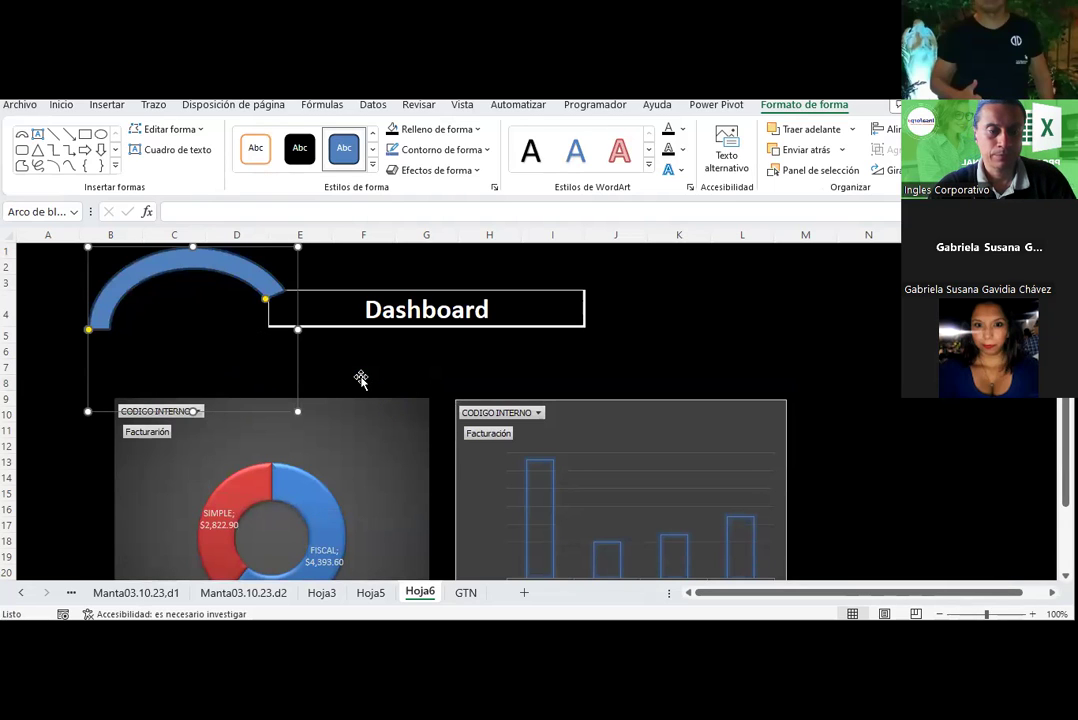
key(Delete)
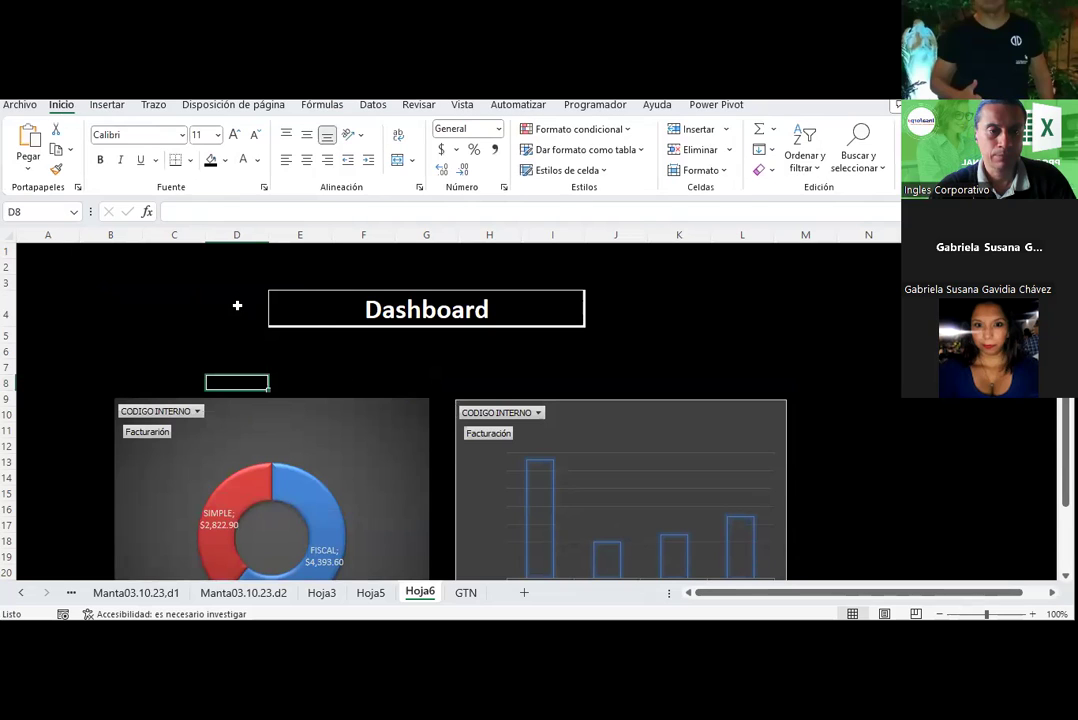
key(ctrl+v)
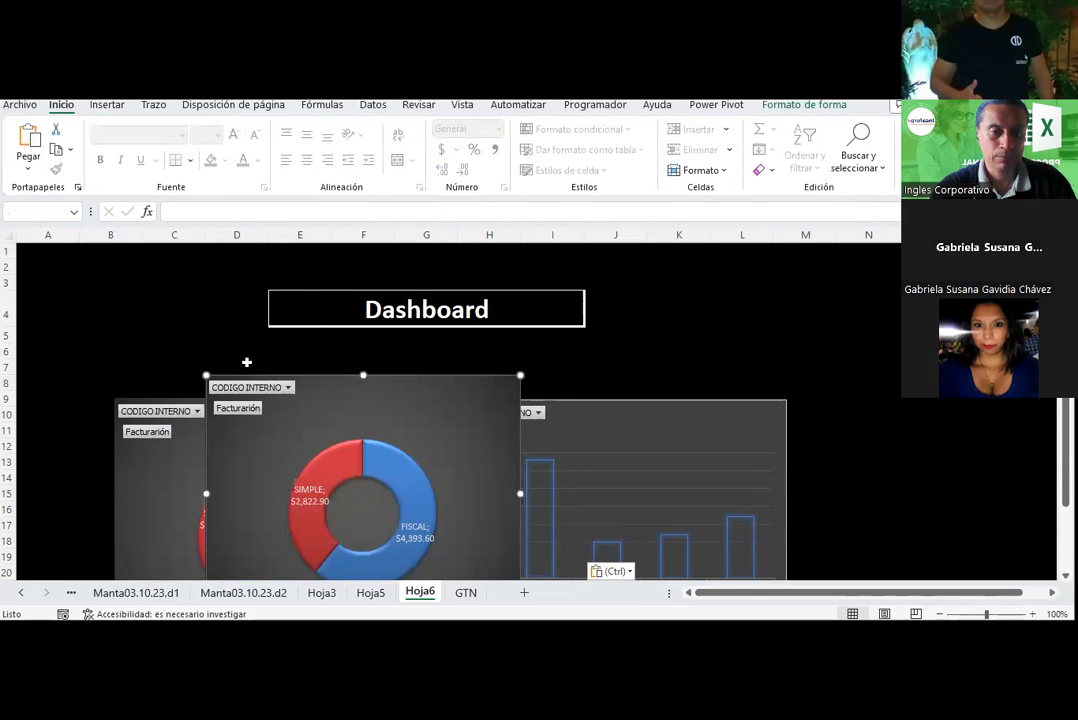
key(Delete)
- Move the donut and column charts lower on the sheet
click(107, 104)
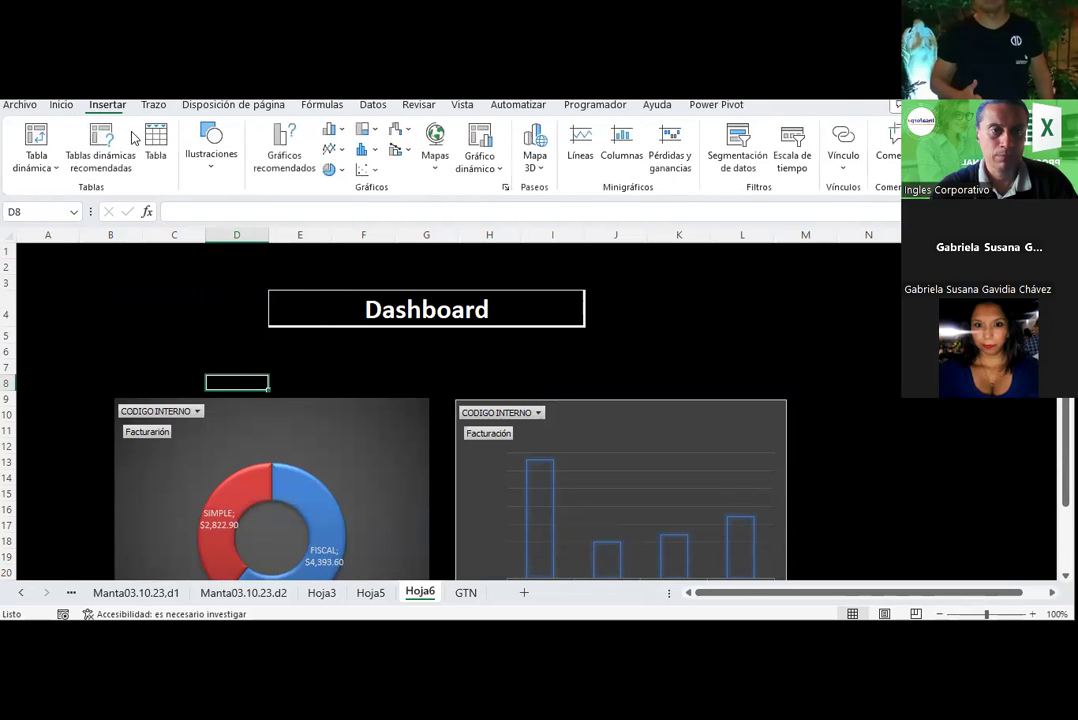
scroll(320, 300, down, 3)
drag(320, 300, 318, 370)
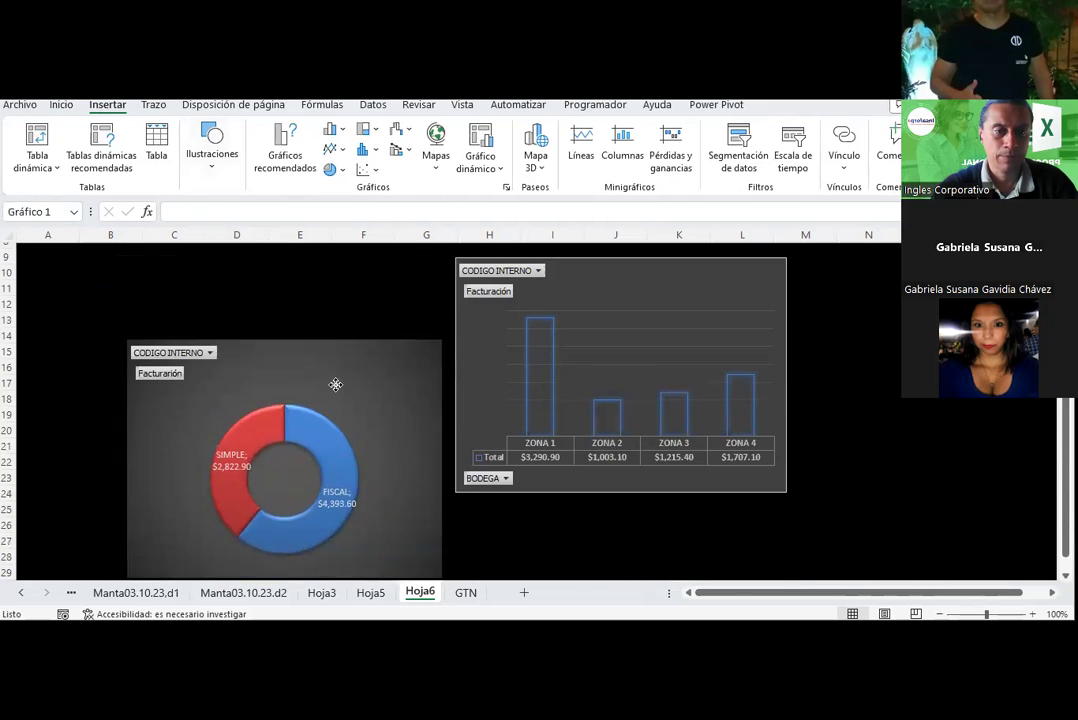
click(520, 314)
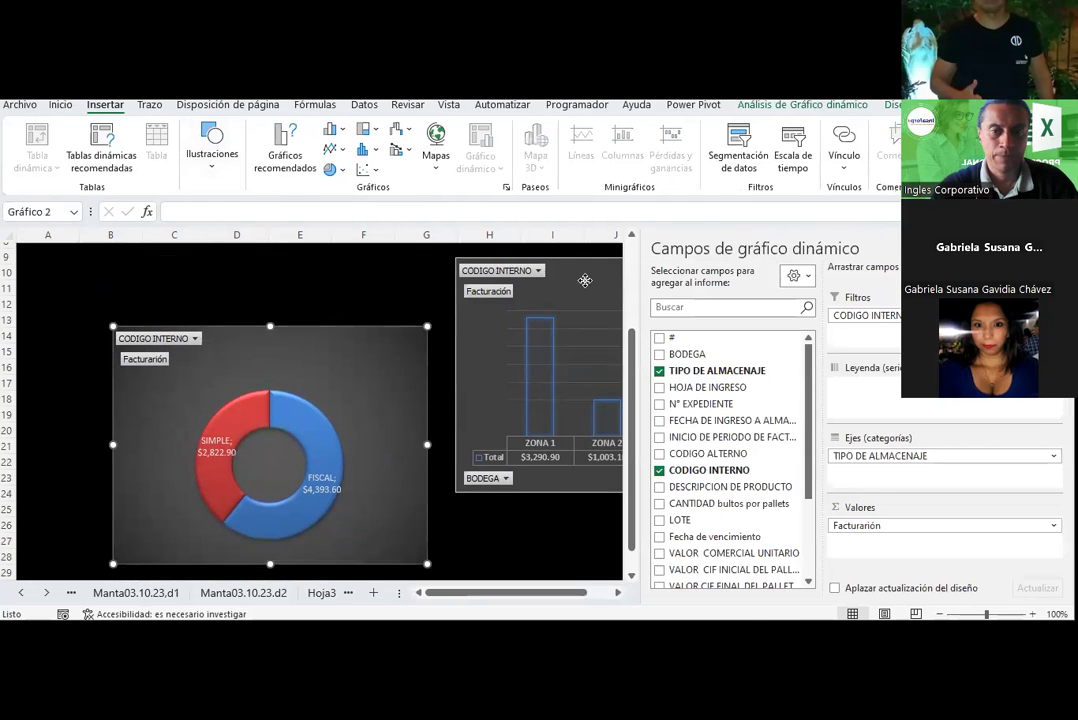
drag(582, 279, 582, 347)
click(283, 312)
scroll(283, 312, up, 1)
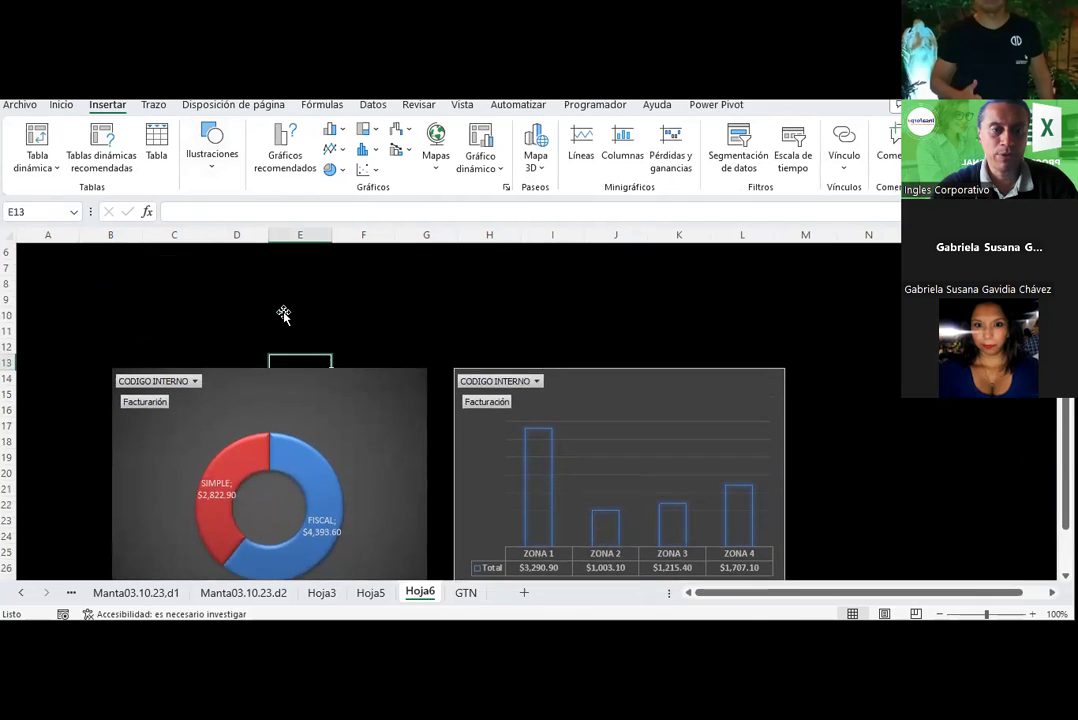
- Draw a new block arc and place it above the donut chart
click(213, 150)
click(249, 225)
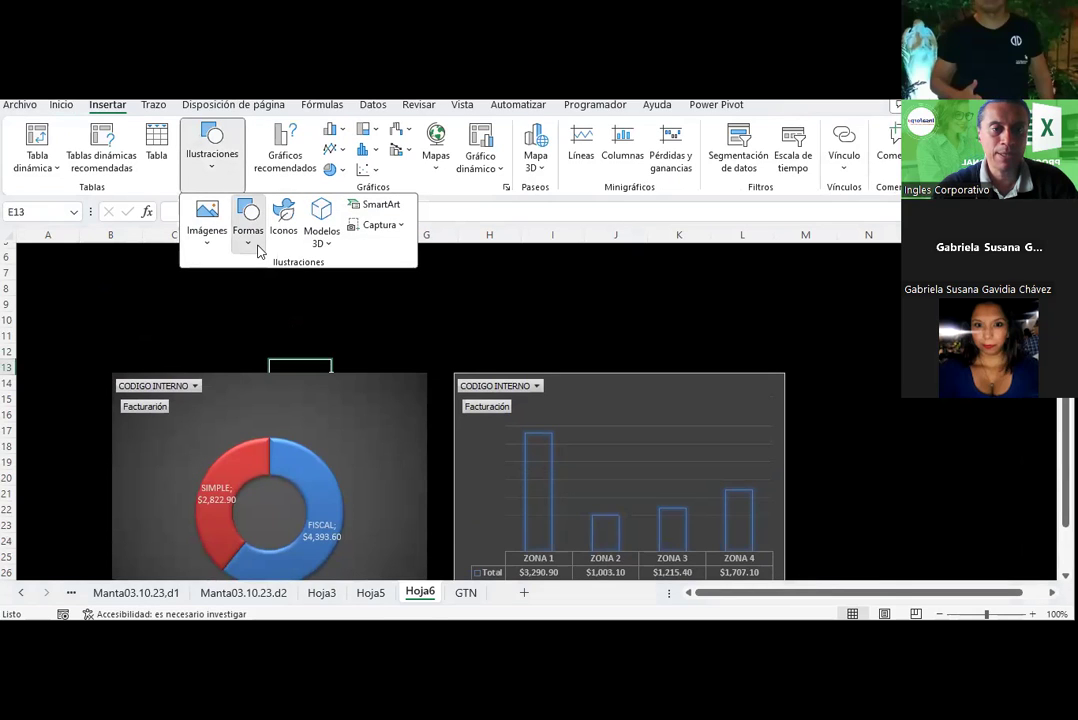
click(240, 289)
drag(236, 317, 432, 472)
mouse_move(330, 344)
mouse_down()
mouse_move(282, 307)
mouse_move(269, 313)
mouse_up()
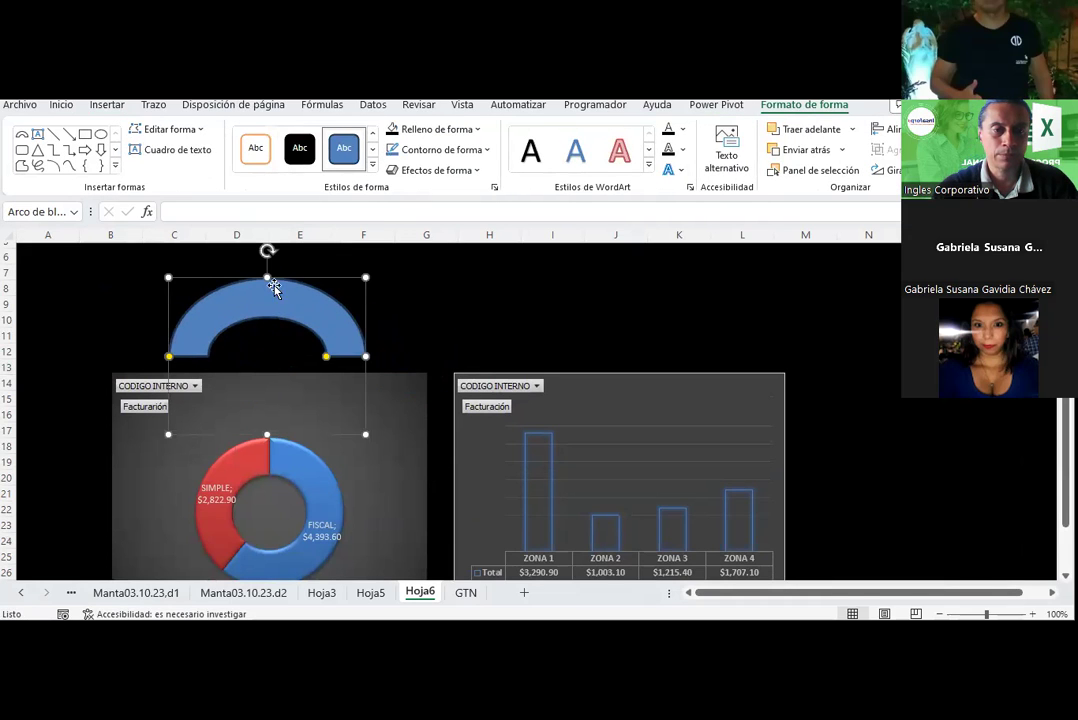
- Give the arc an orange intense shape style, shorten both ends, and nudge it lower
click(372, 180)
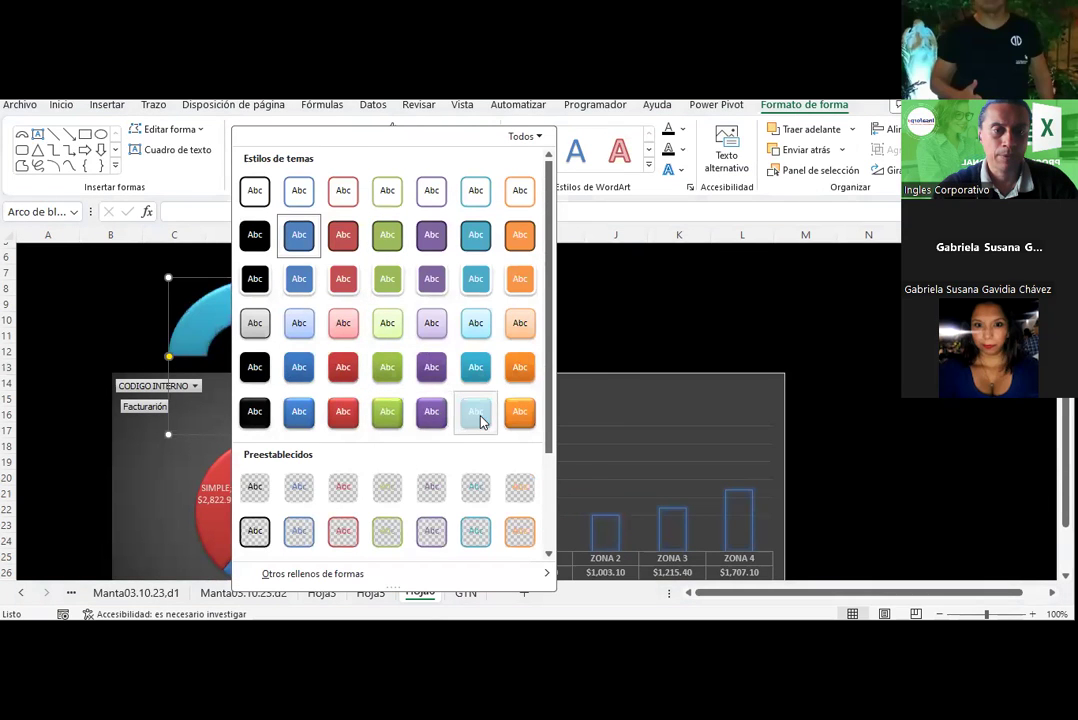
click(476, 413)
click(372, 167)
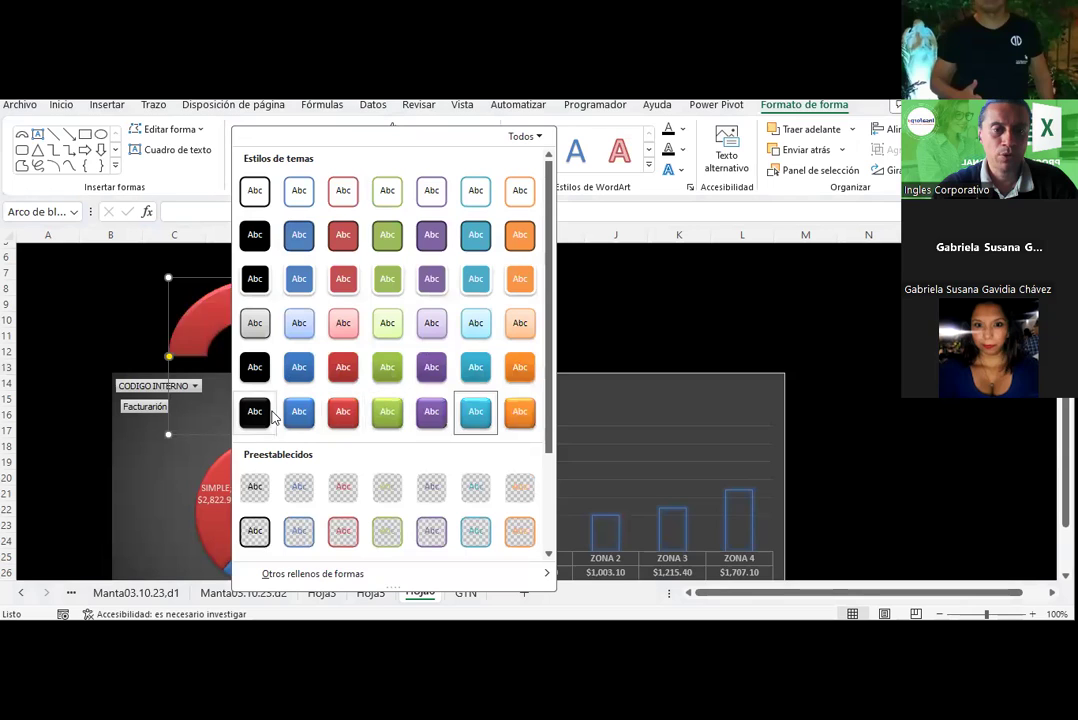
click(514, 414)
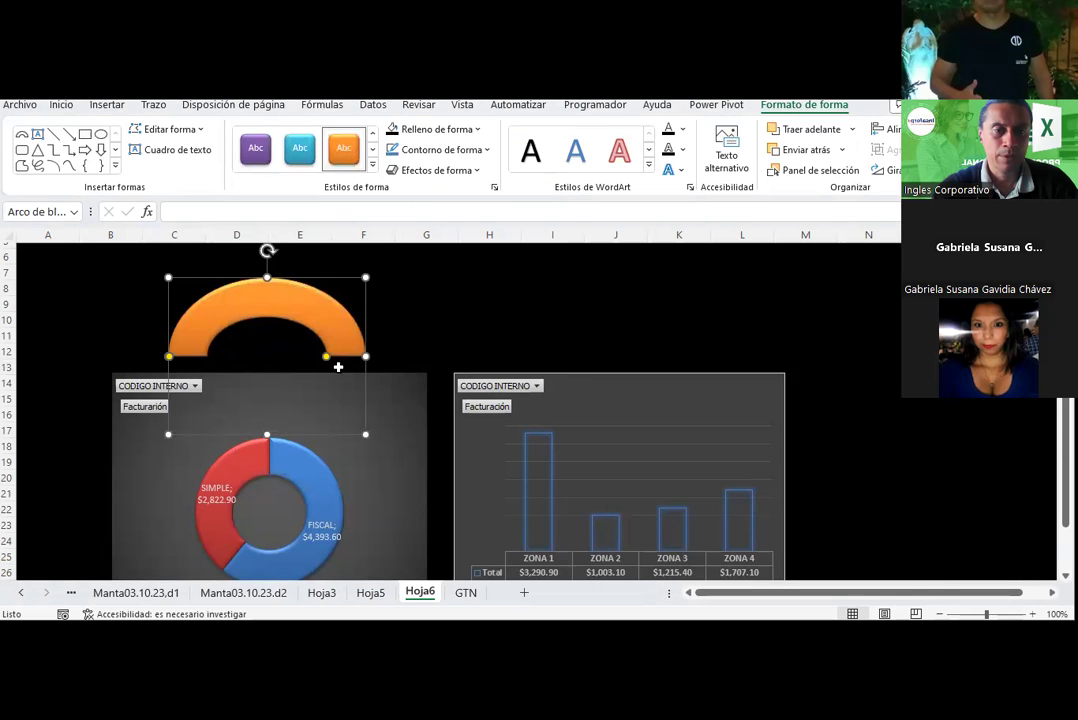
drag(326, 356, 326, 343)
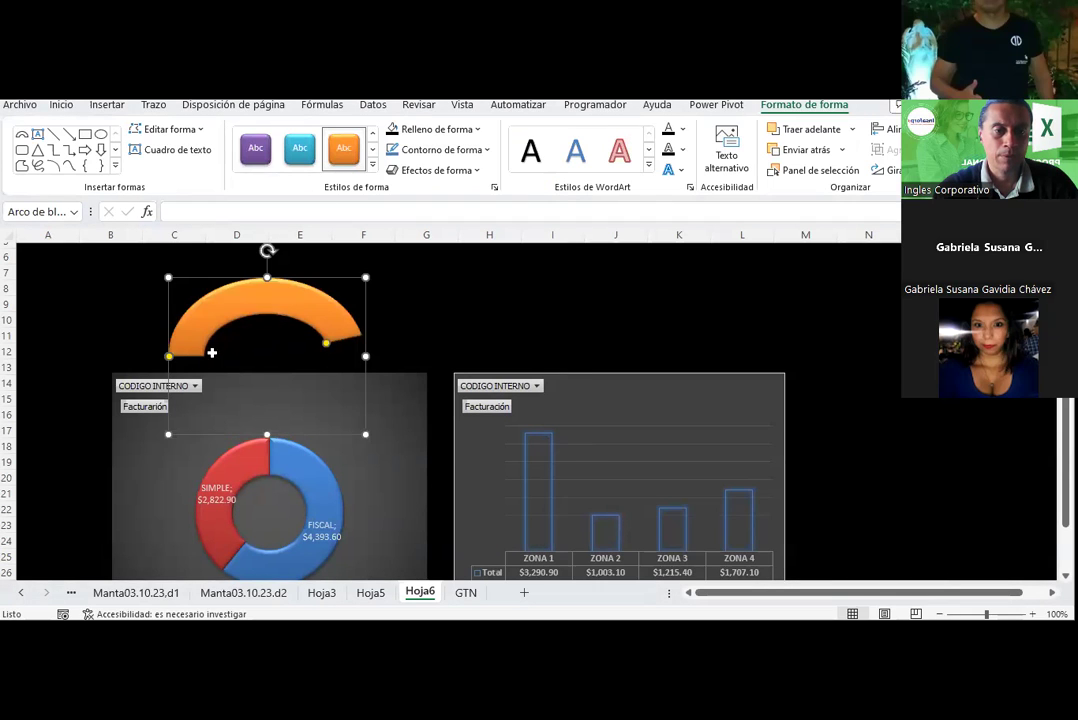
drag(168, 356, 173, 343)
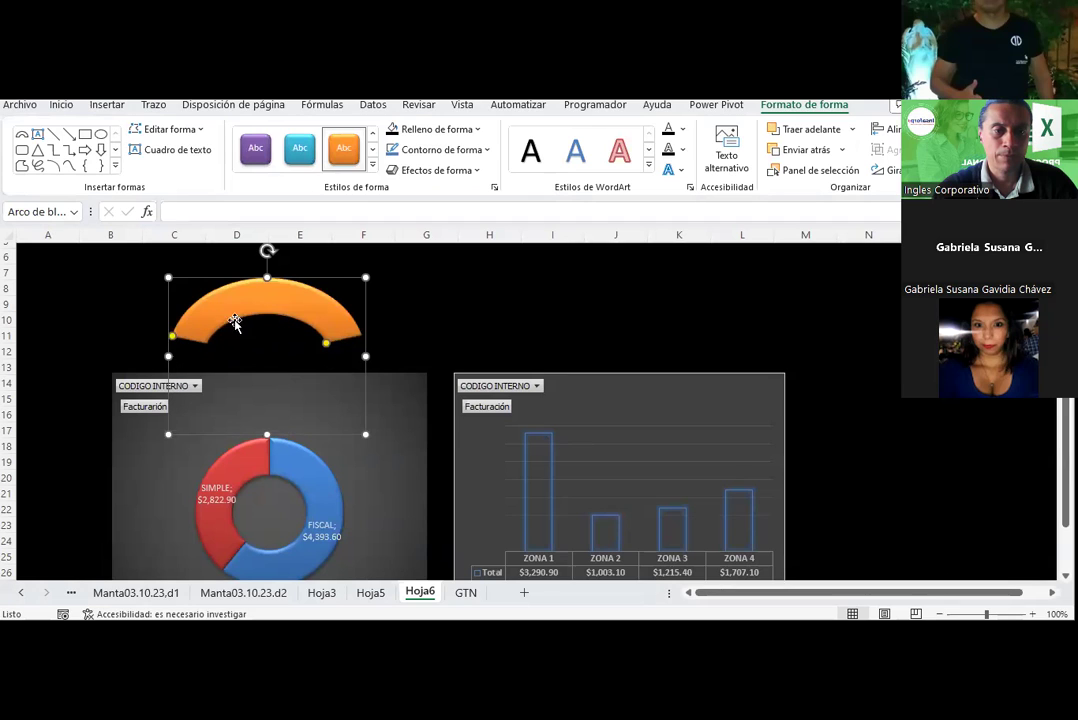
drag(247, 317, 252, 328)
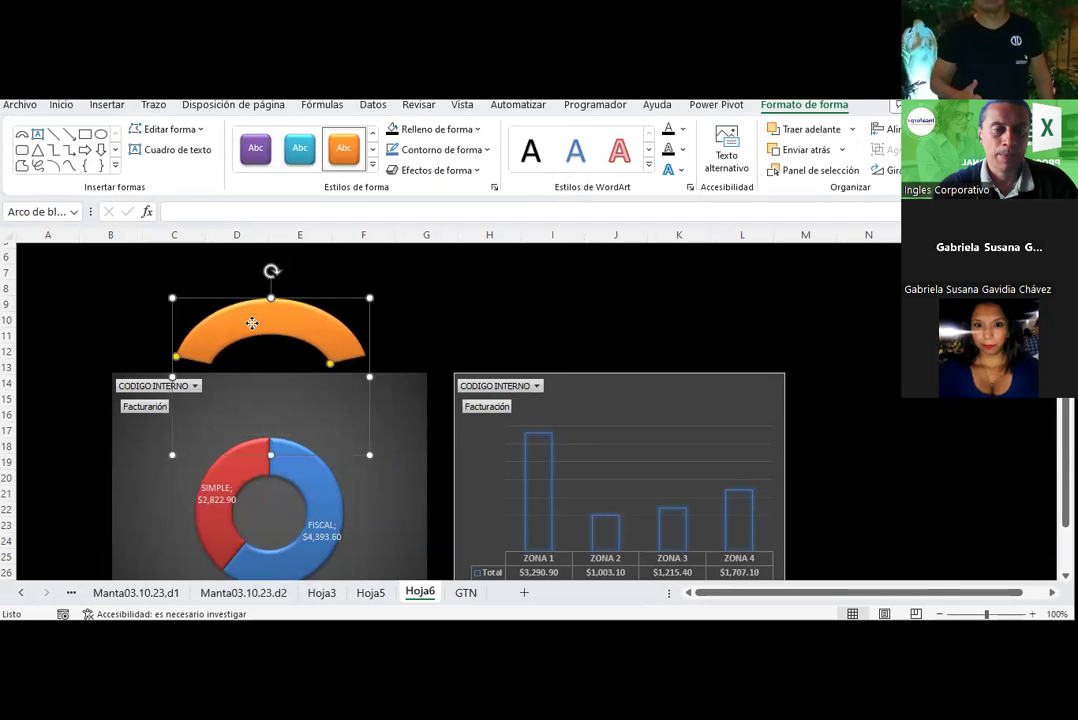
- Type the caption 'Facturación por tipo de almacenaje' inside the orange arc
right_click(252, 323)
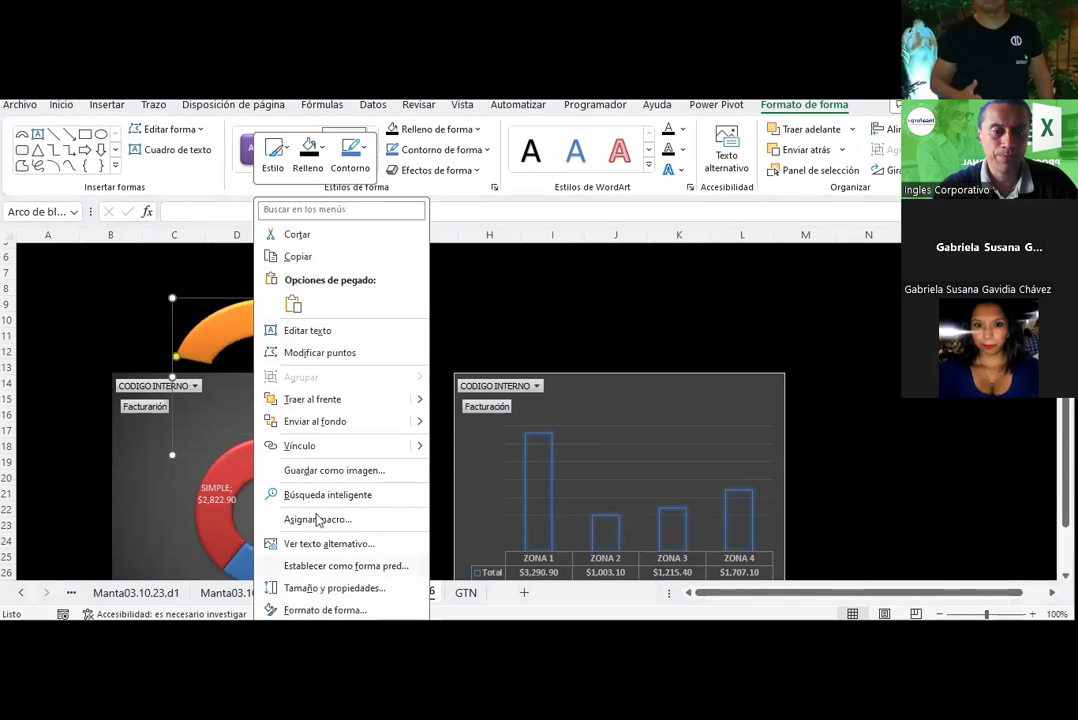
click(290, 332)
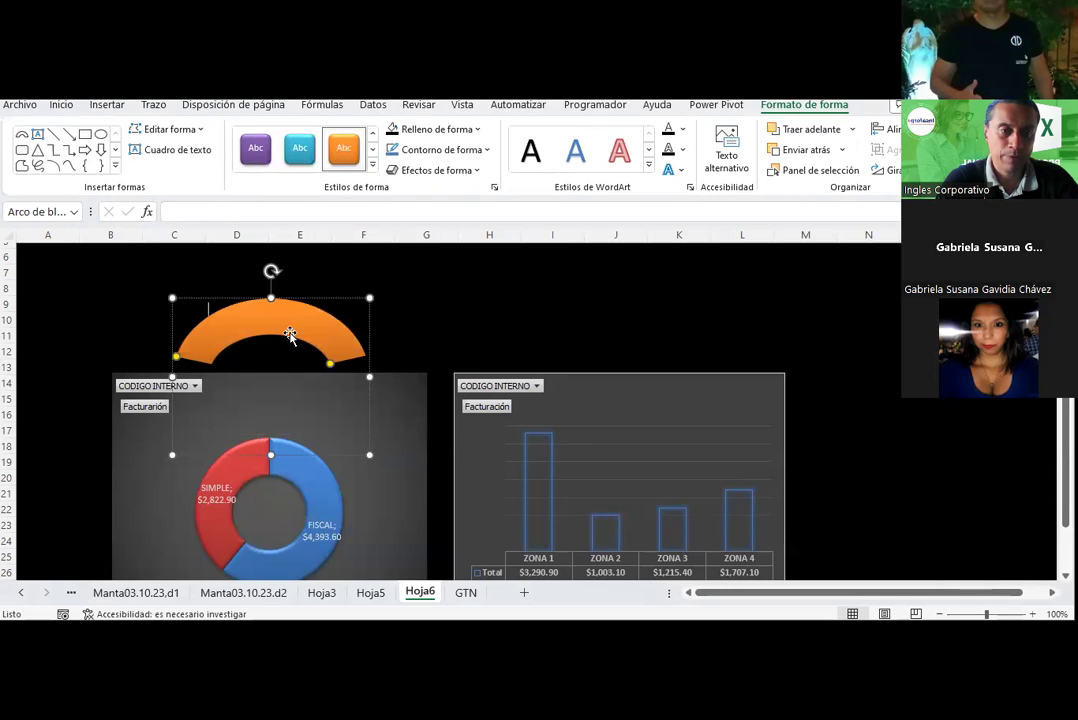
text(ucion por tipo de almac)
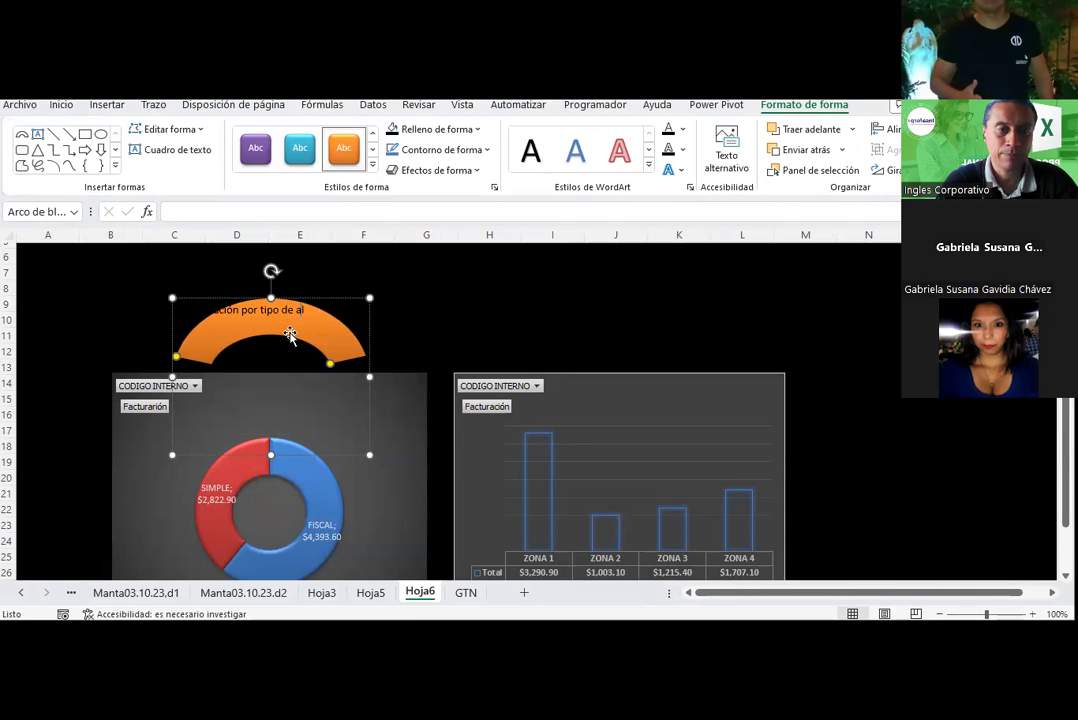
click(430, 337)
- Make the arc's caption text white
click(299, 299)
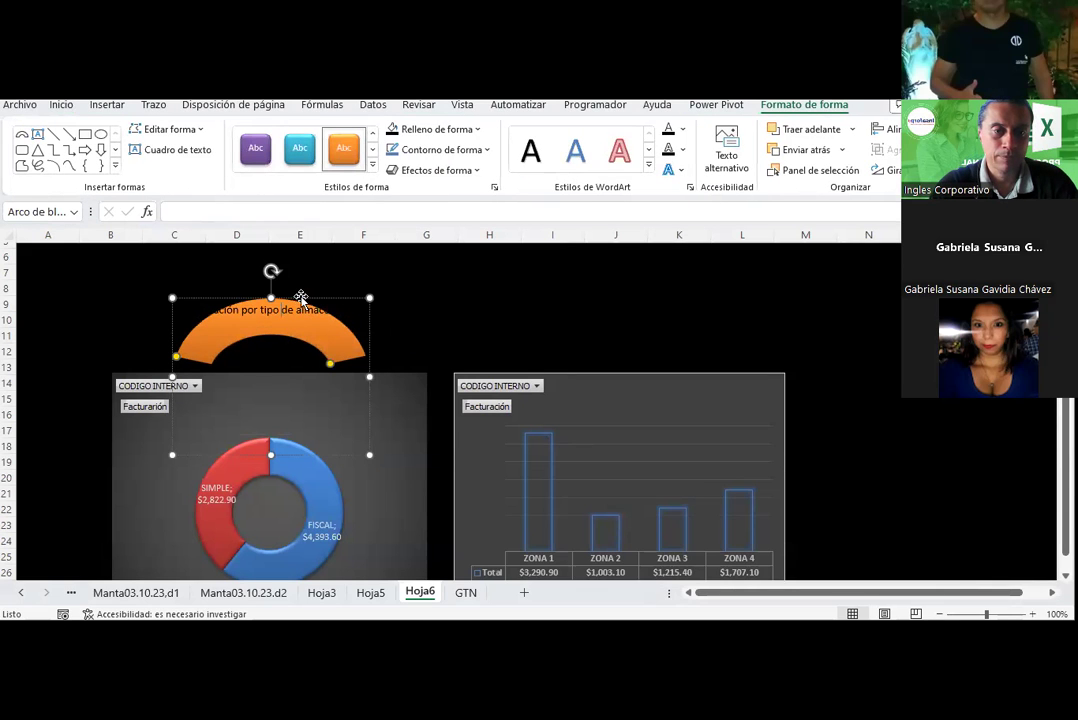
click(61, 105)
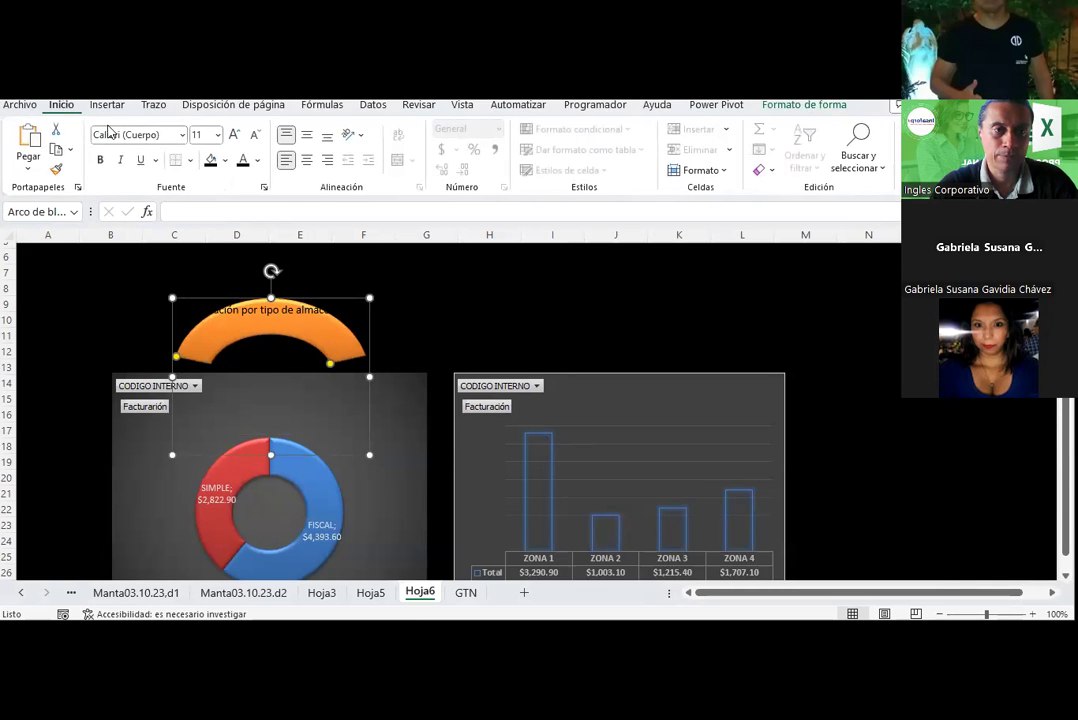
click(257, 163)
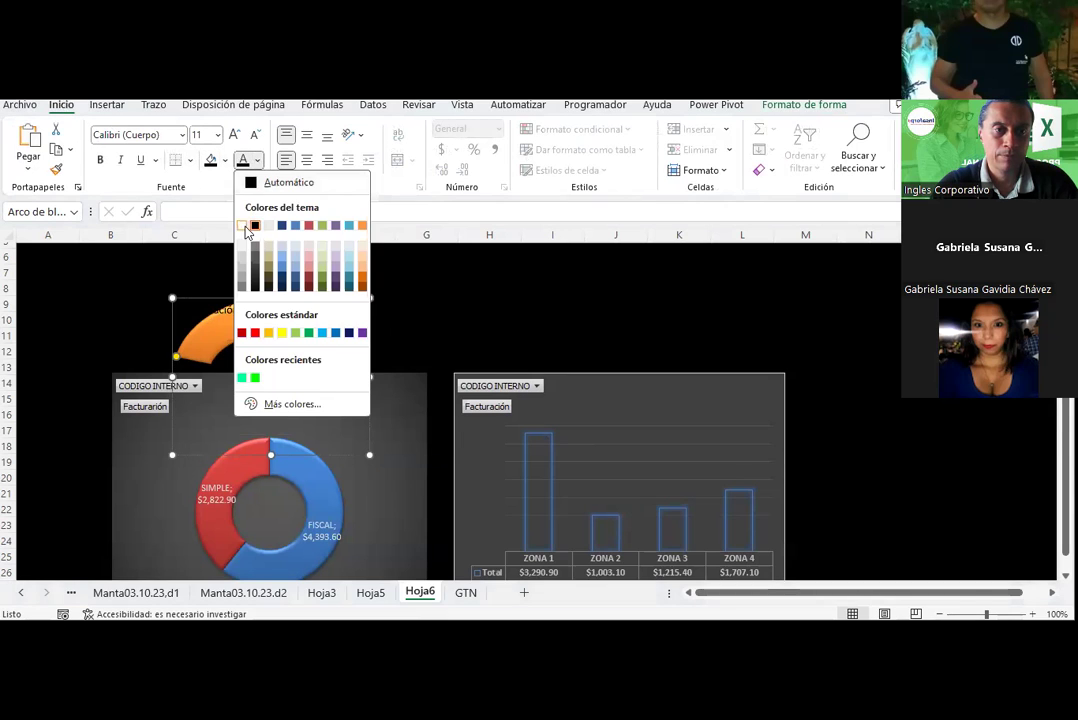
click(247, 224)
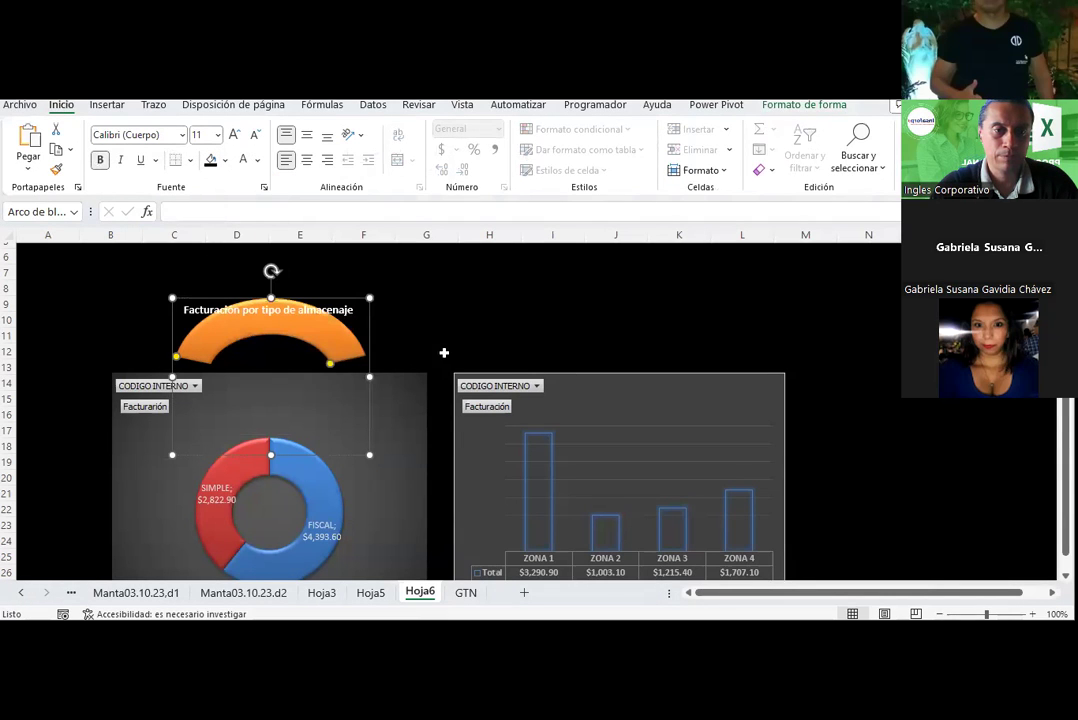
drag(354, 310, 182, 310)
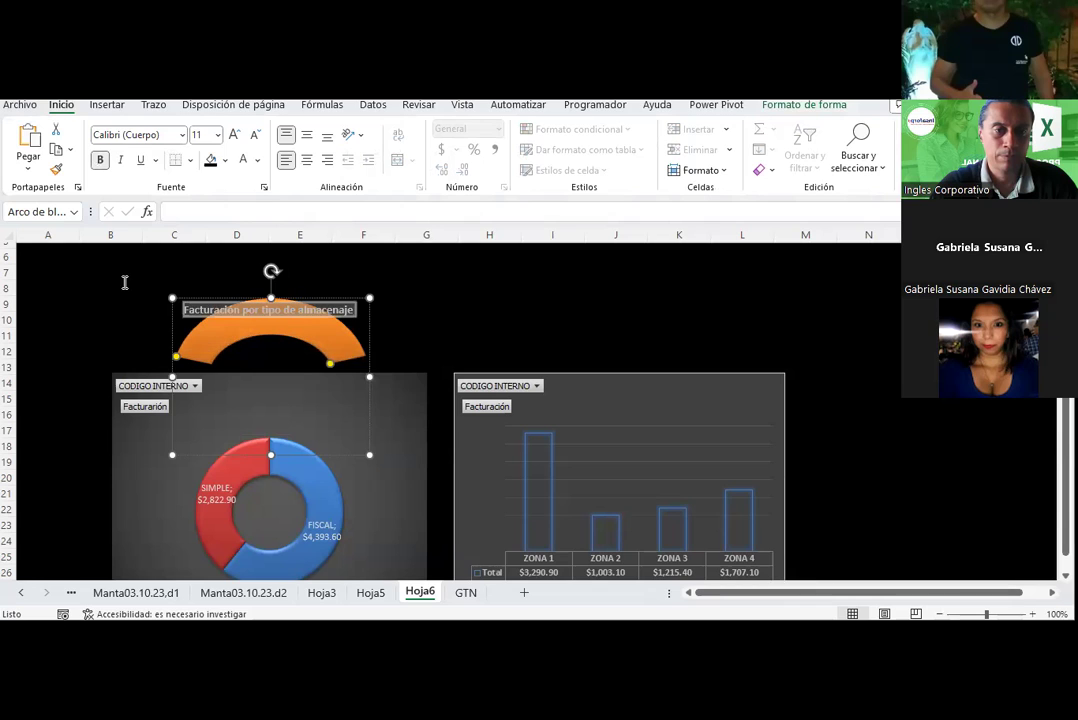
click(800, 105)
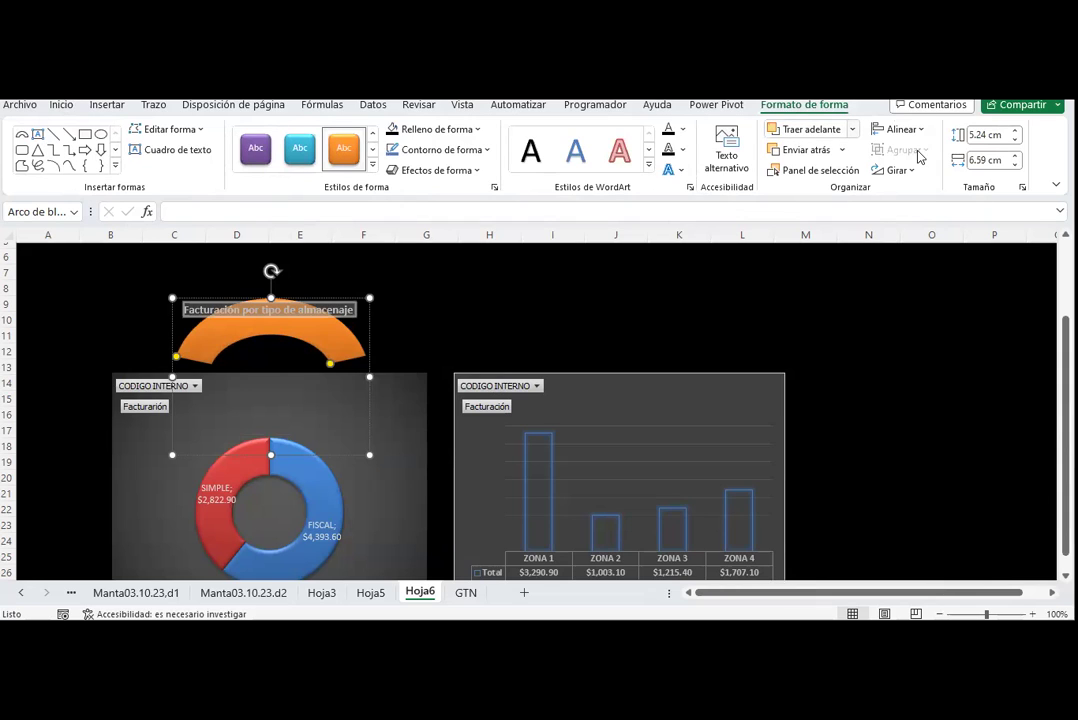
- Toggle the Align options for snapping to the cell grid and to other shapes
click(903, 129)
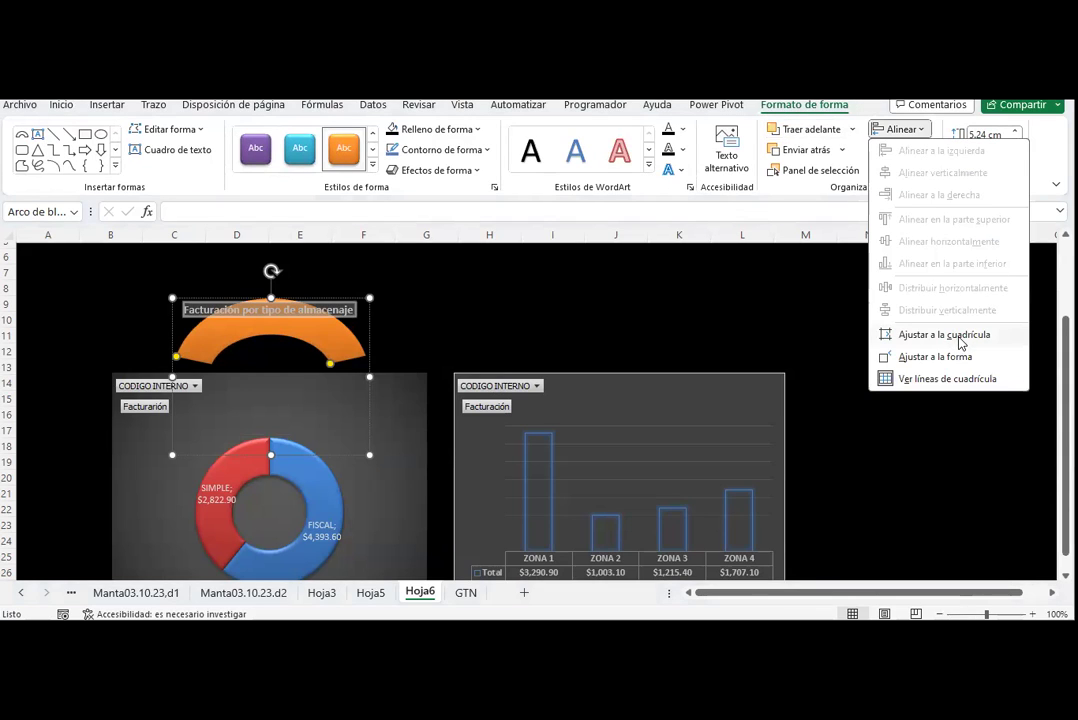
click(959, 340)
click(921, 132)
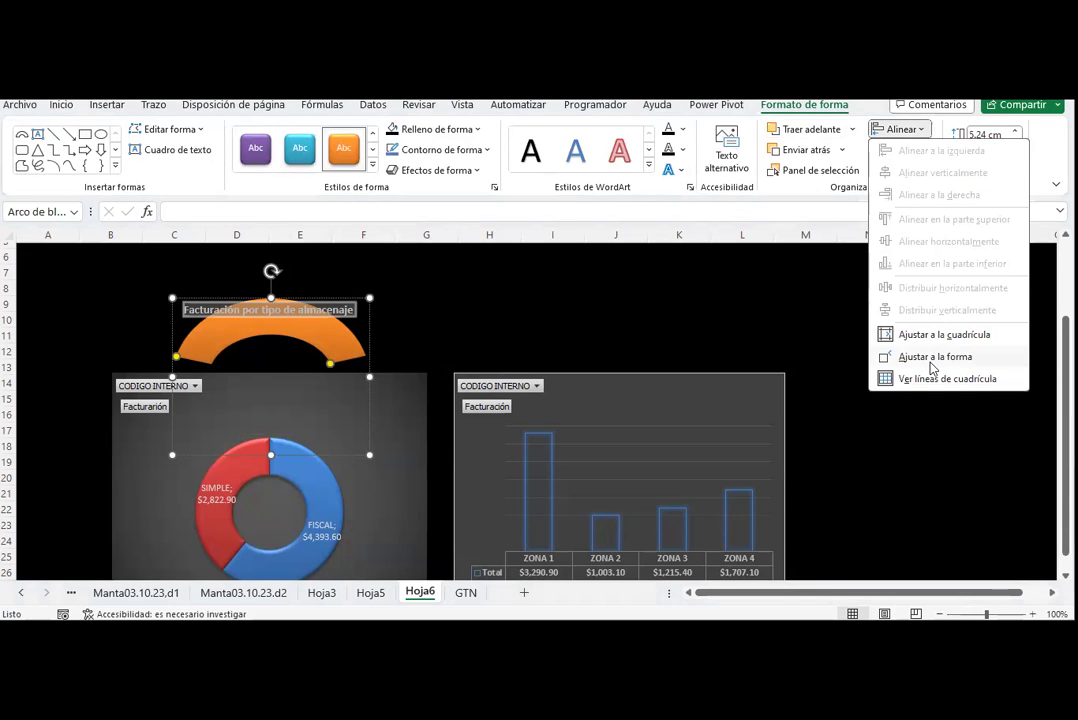
click(930, 360)
click(728, 106)
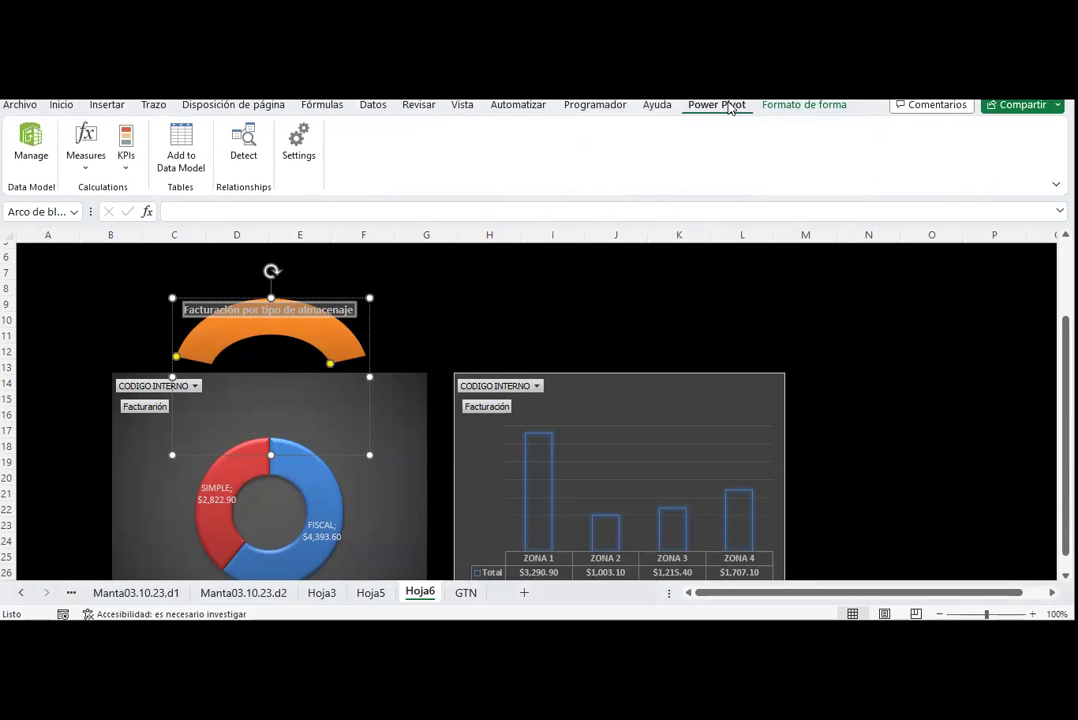
click(763, 108)
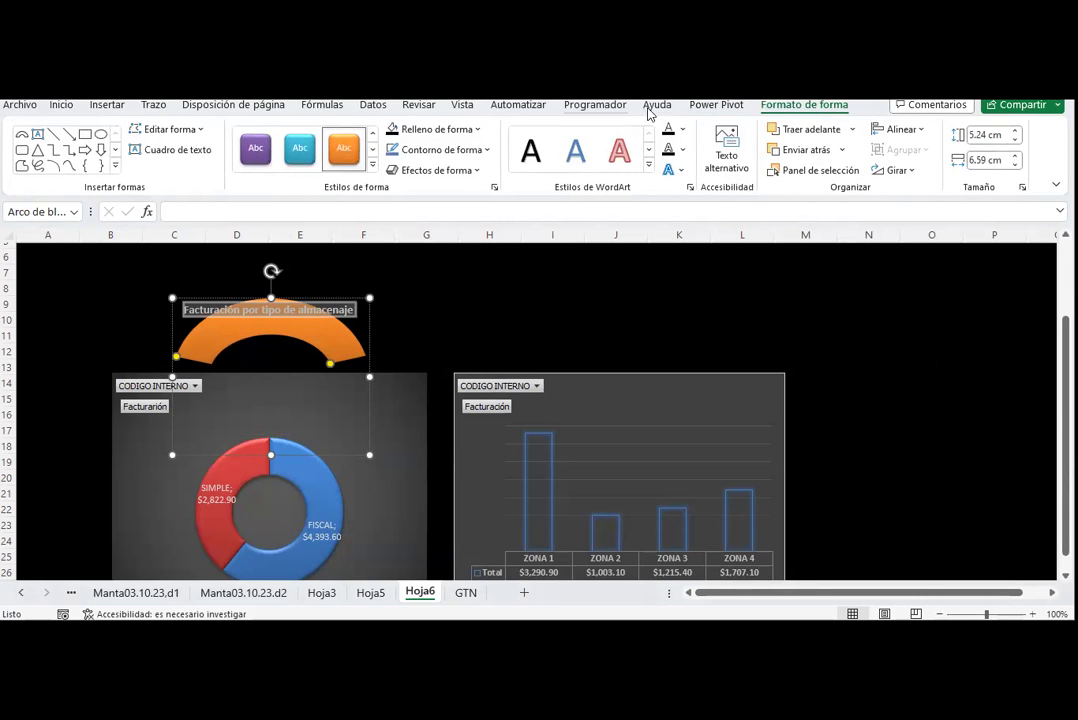
- Deselect the arc and switch to the Manta03.10.23.d2 data sheet
click(500, 303)
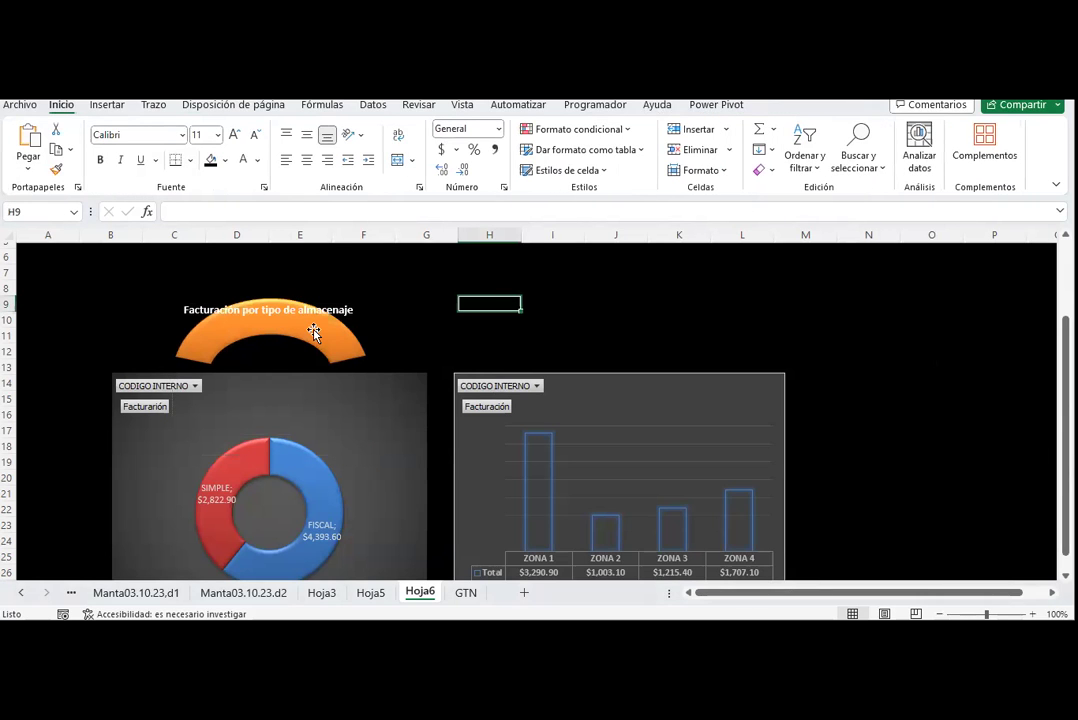
click(610, 336)
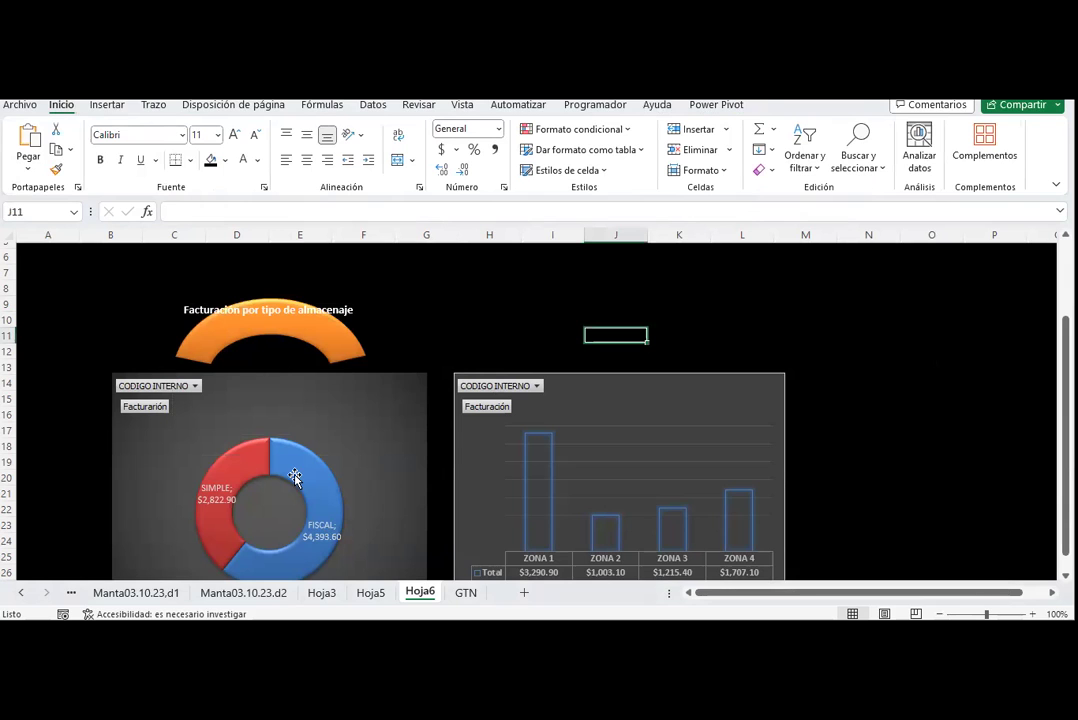
click(372, 593)
- Review the pivot charts on Hoja3, Hoja4 and GTN, then return to Hoja6
click(291, 593)
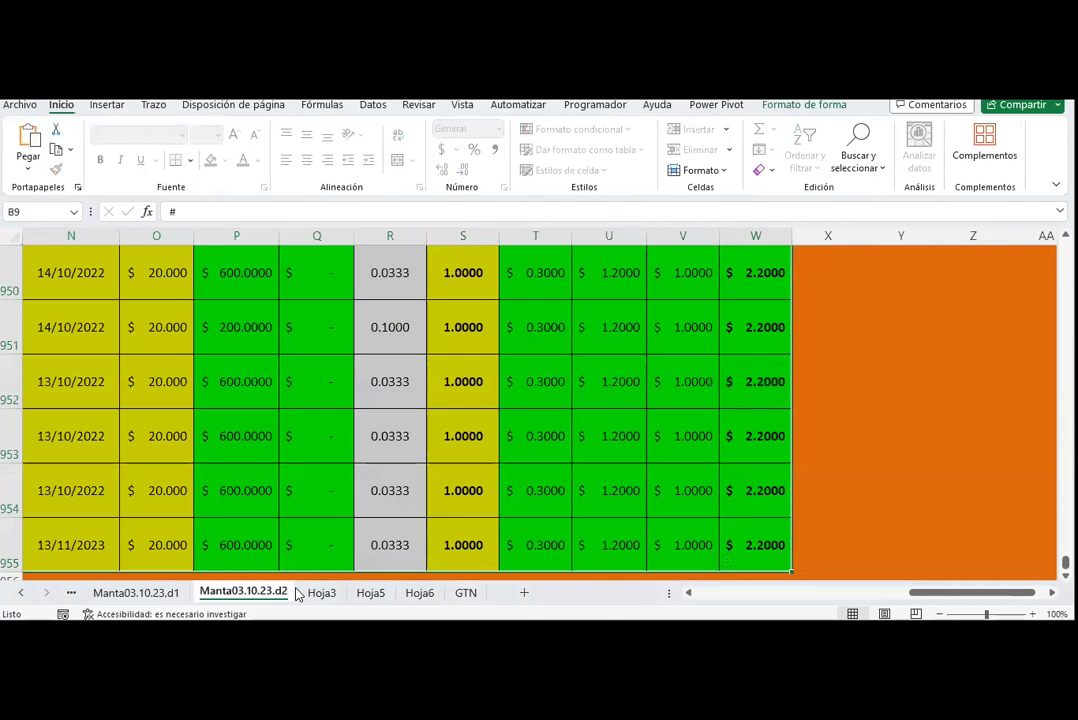
click(309, 594)
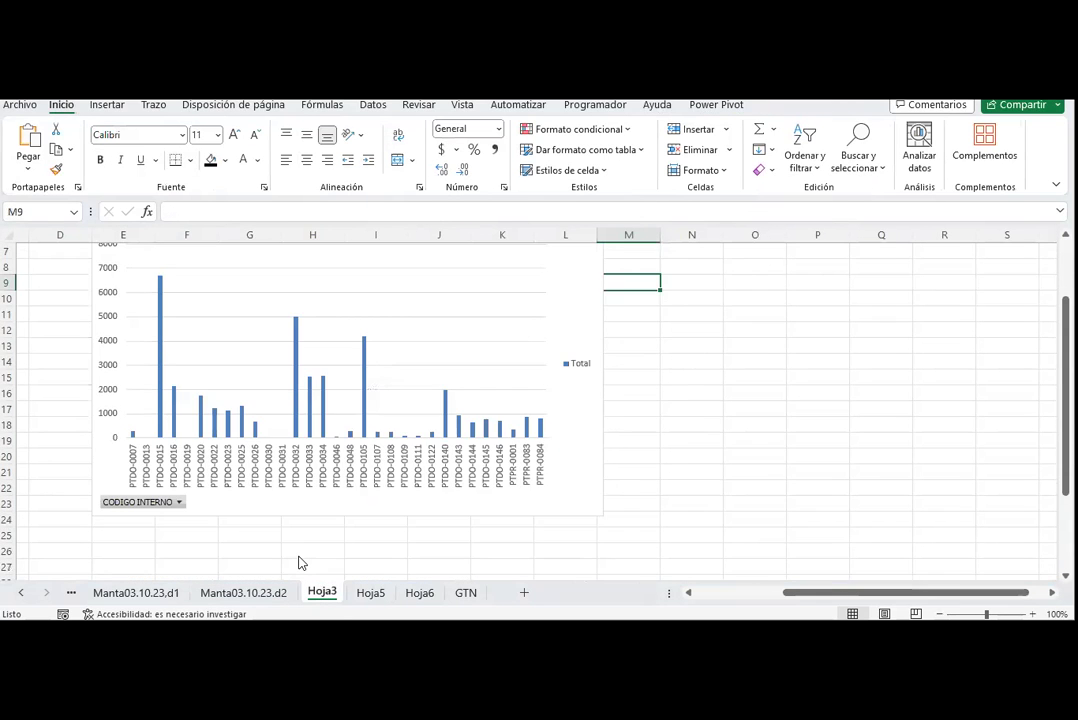
drag(715, 593, 705, 593)
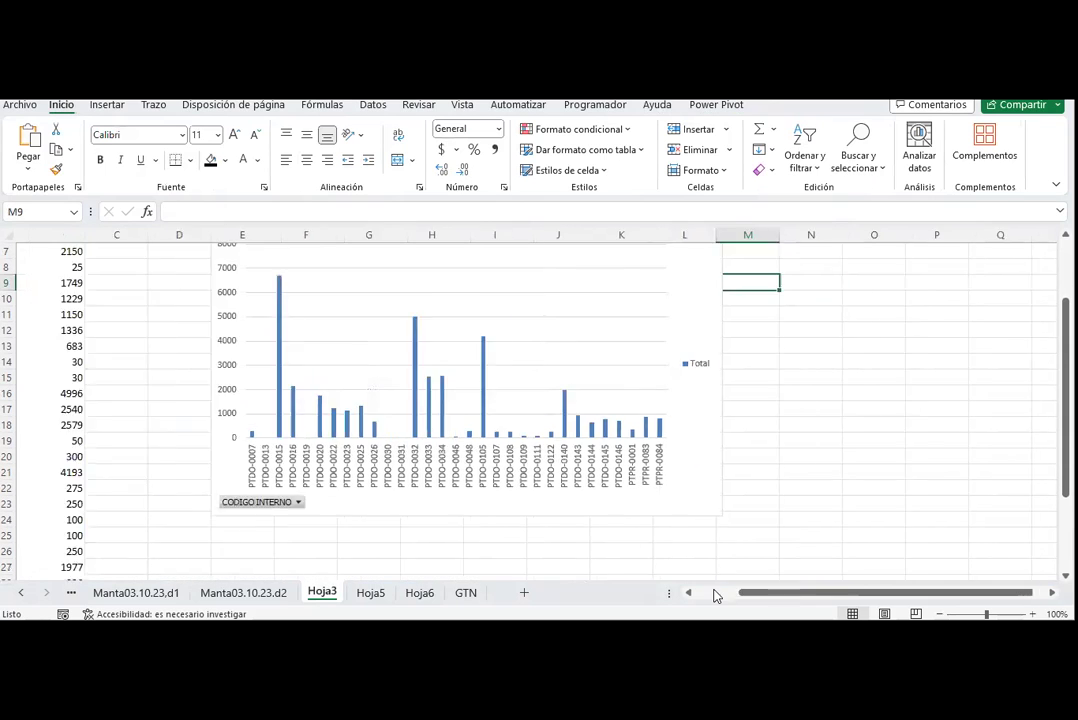
click(70, 593)
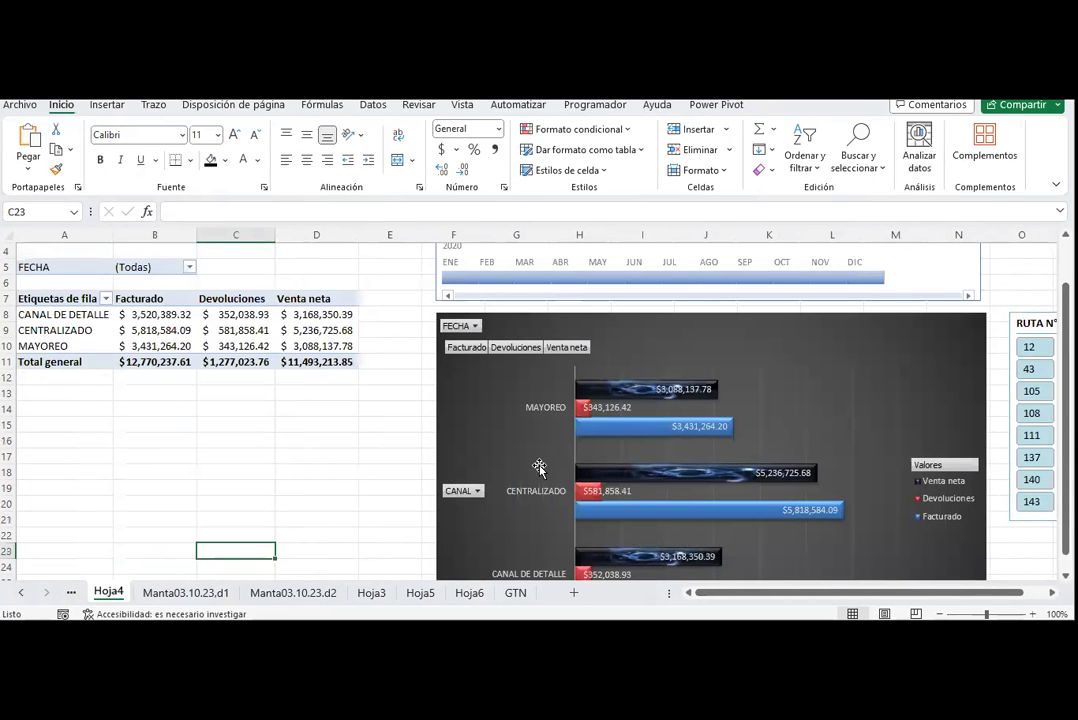
click(602, 318)
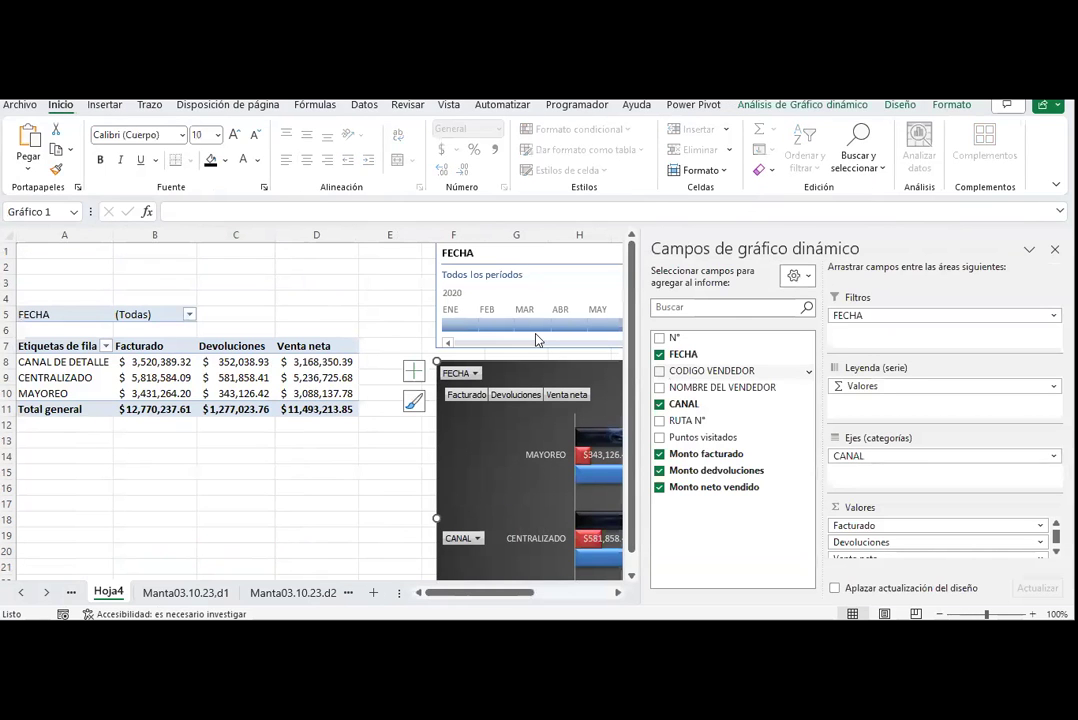
click(330, 592)
click(322, 593)
click(466, 594)
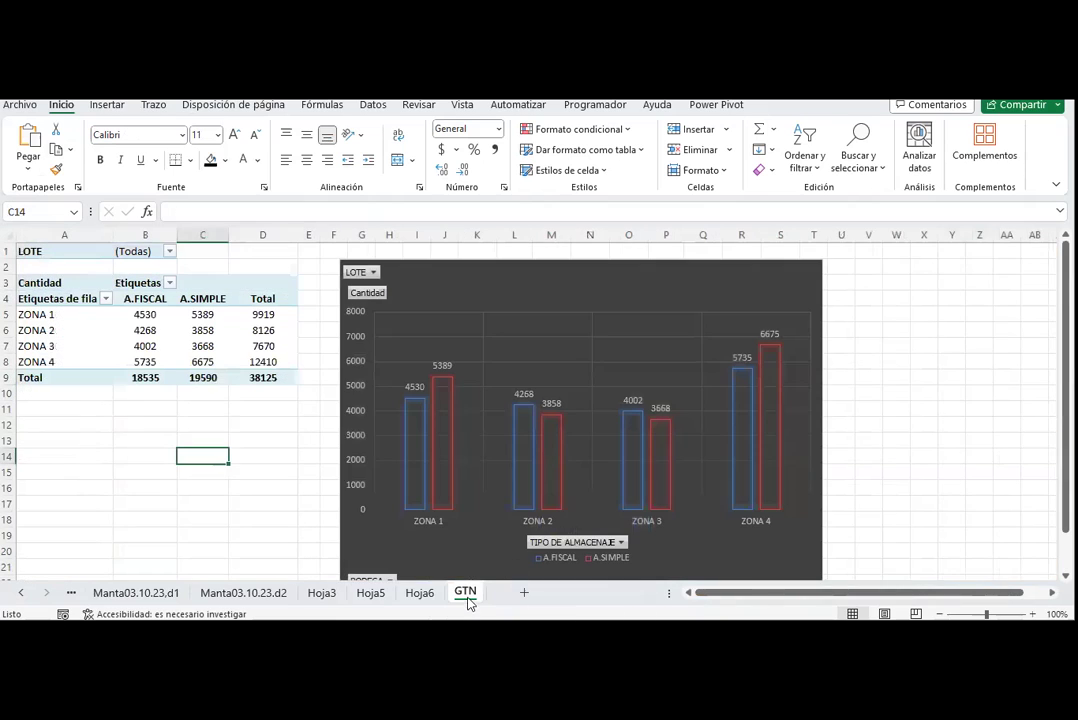
click(424, 594)
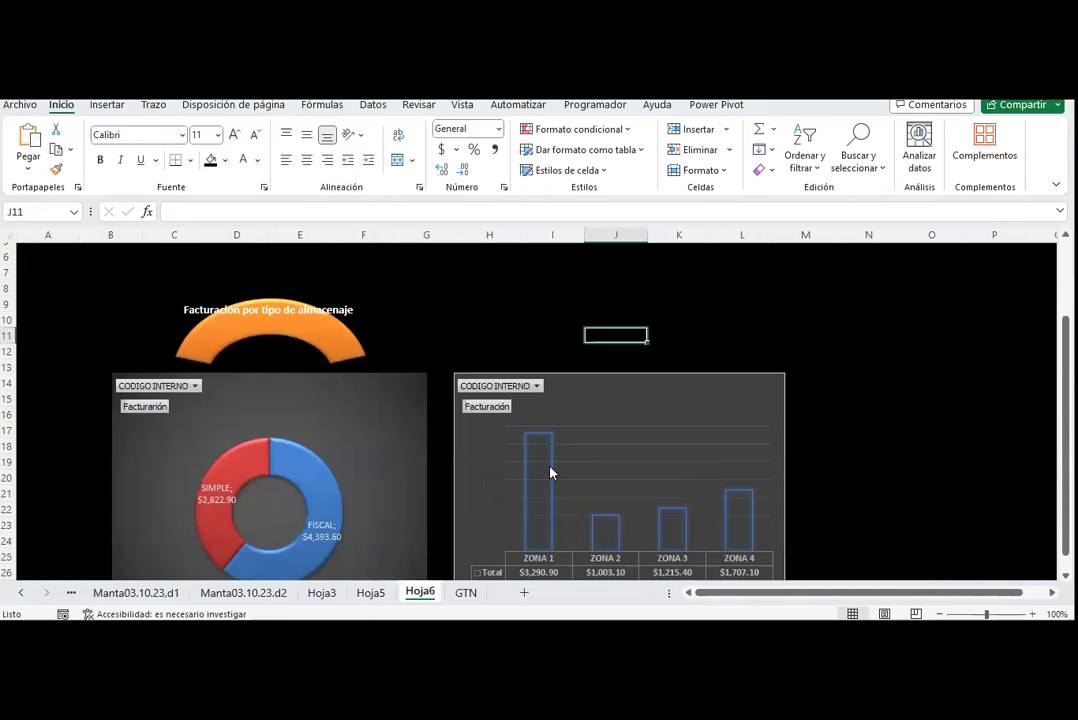
click(875, 372)
- Widen the channel bar pivot chart to the right so its value labels read clearly
click(878, 493)
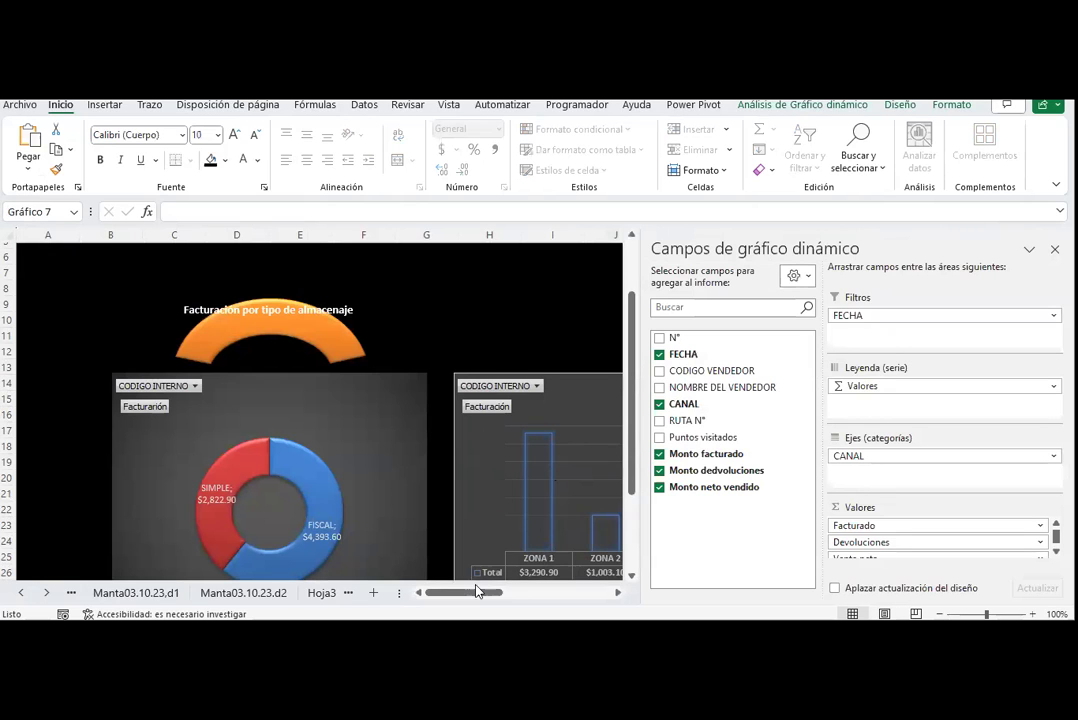
drag(478, 591, 584, 592)
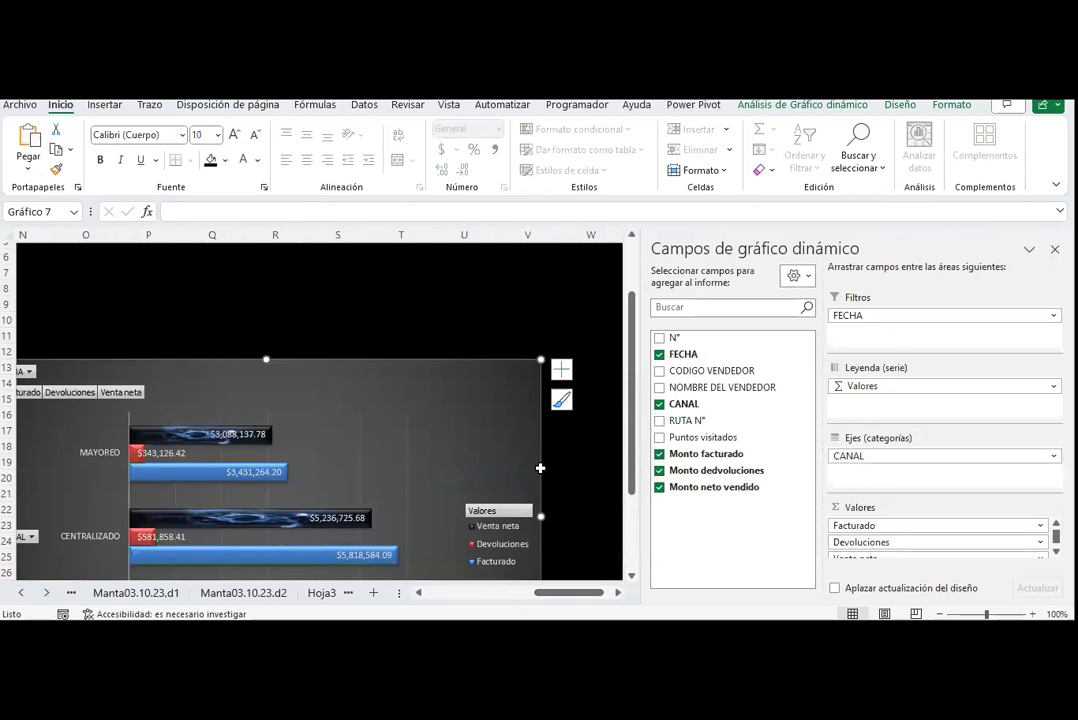
drag(540, 359, 270, 354)
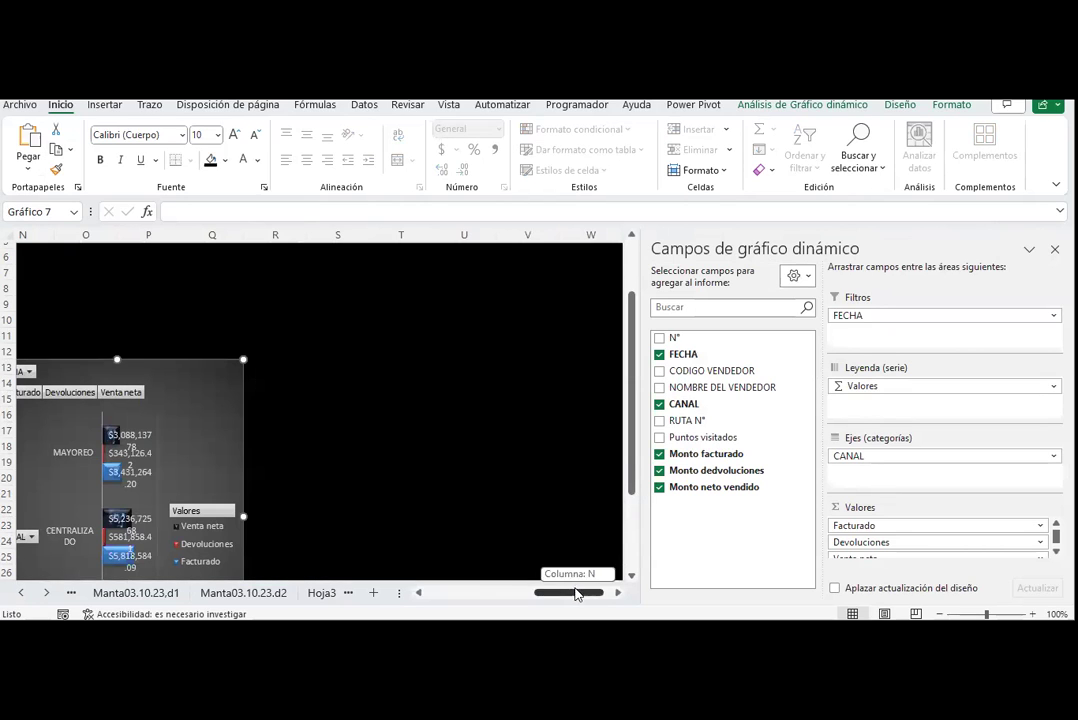
drag(578, 591, 530, 592)
scroll(515, 456, down, 1)
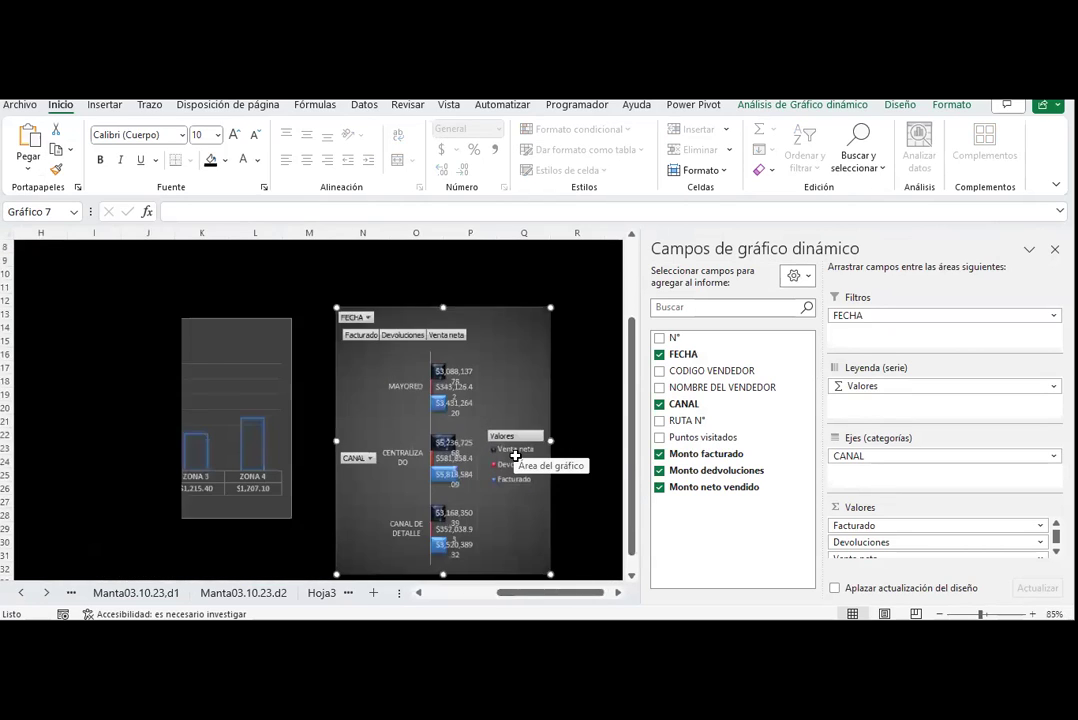
click(570, 490)
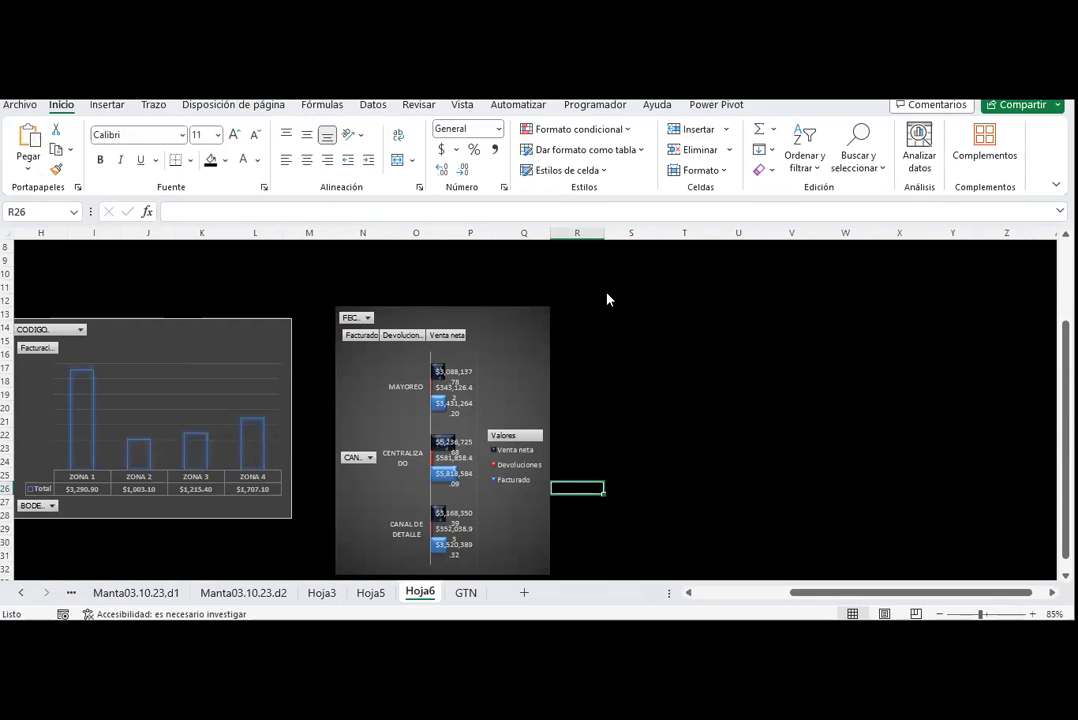
click(551, 441)
drag(551, 440, 810, 421)
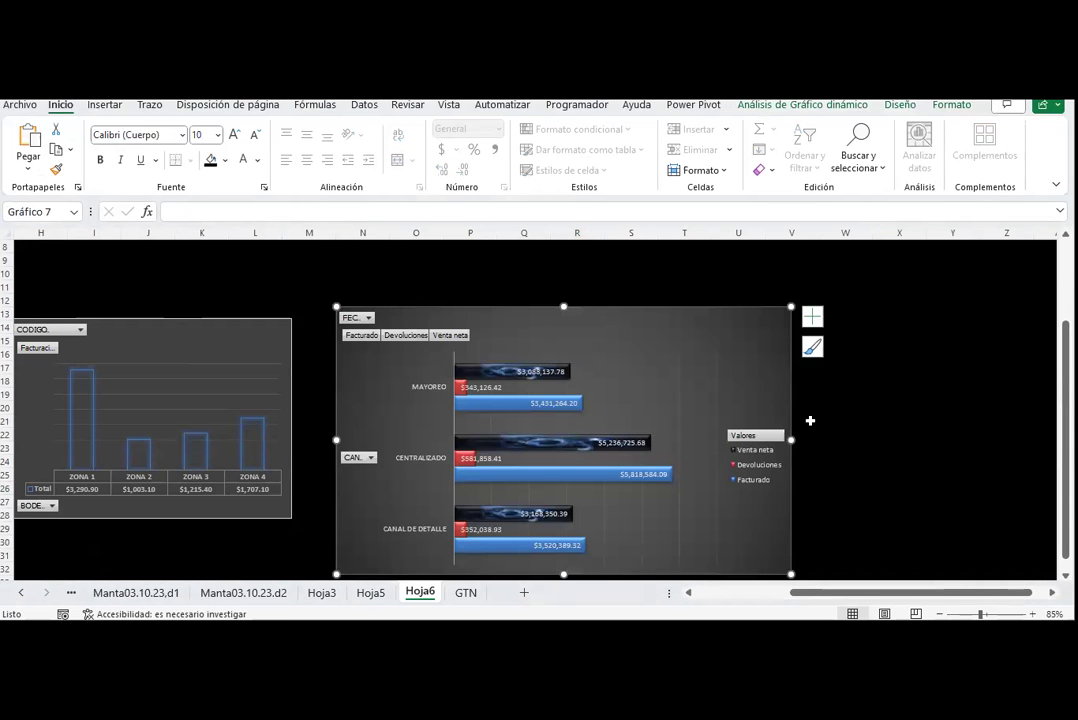
- Bring the donut chart back into view and select the orange arc title shape
click(729, 593)
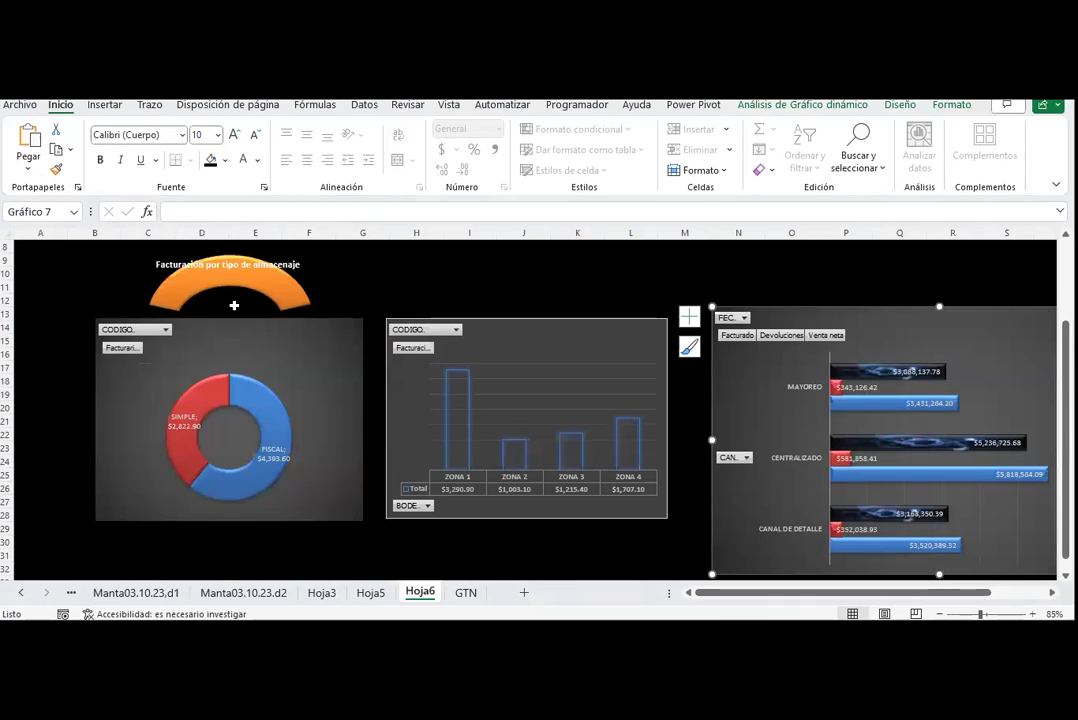
click(211, 260)
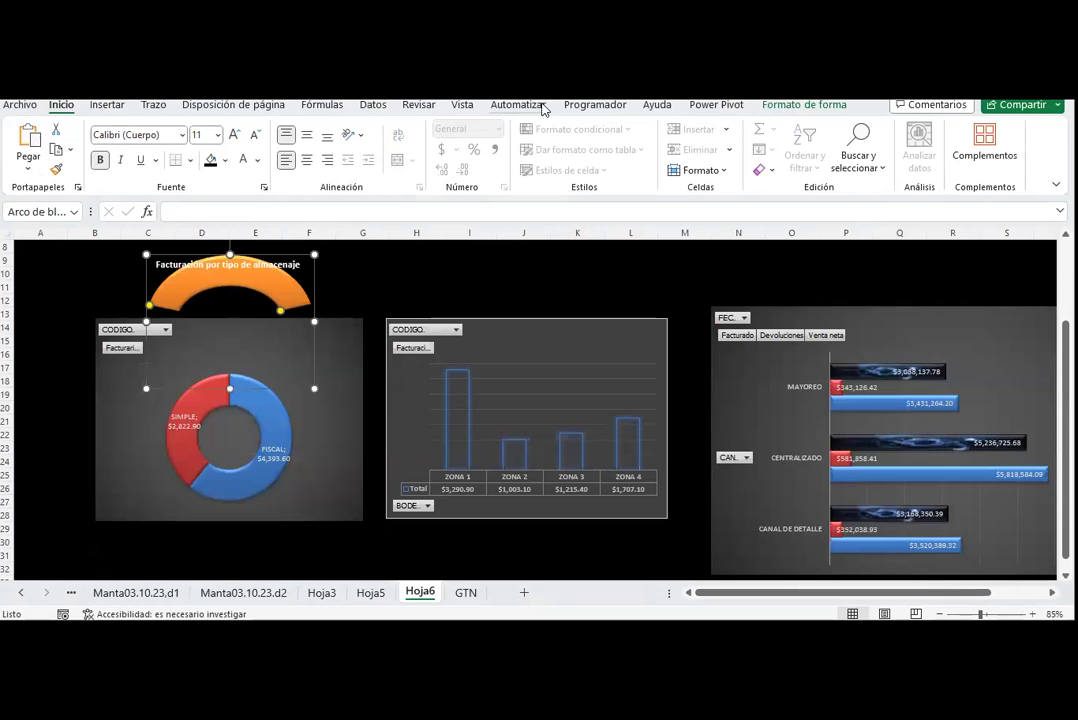
click(107, 104)
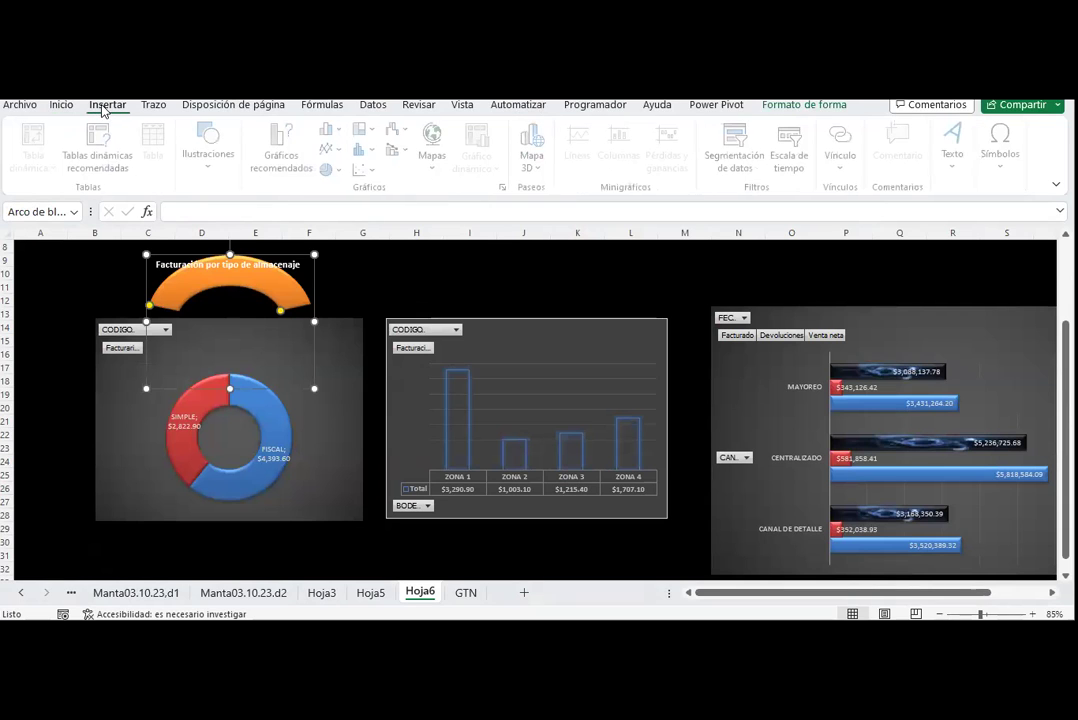
- Open the online 3D models library, backing out of the file picker
click(212, 150)
click(319, 240)
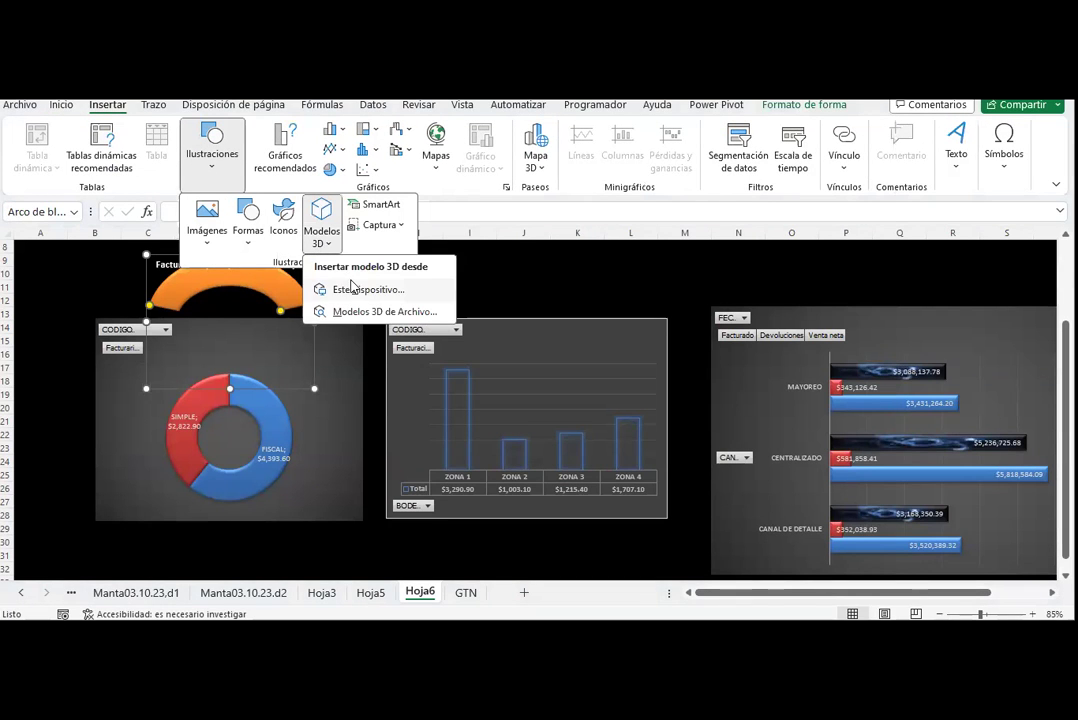
click(322, 294)
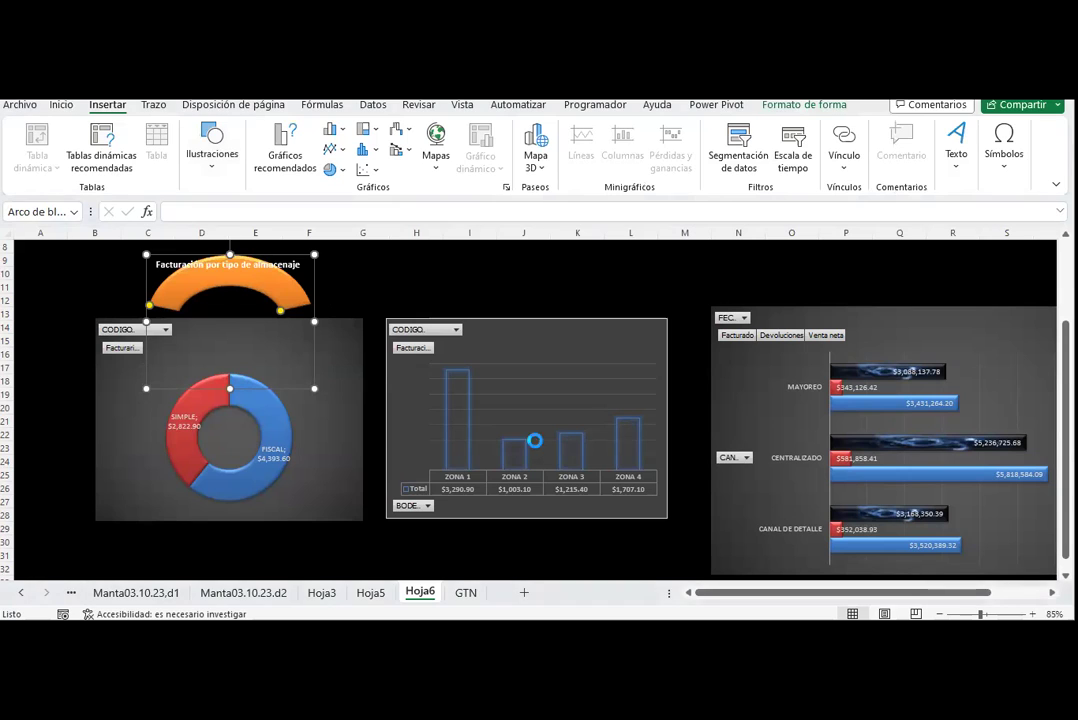
click(479, 408)
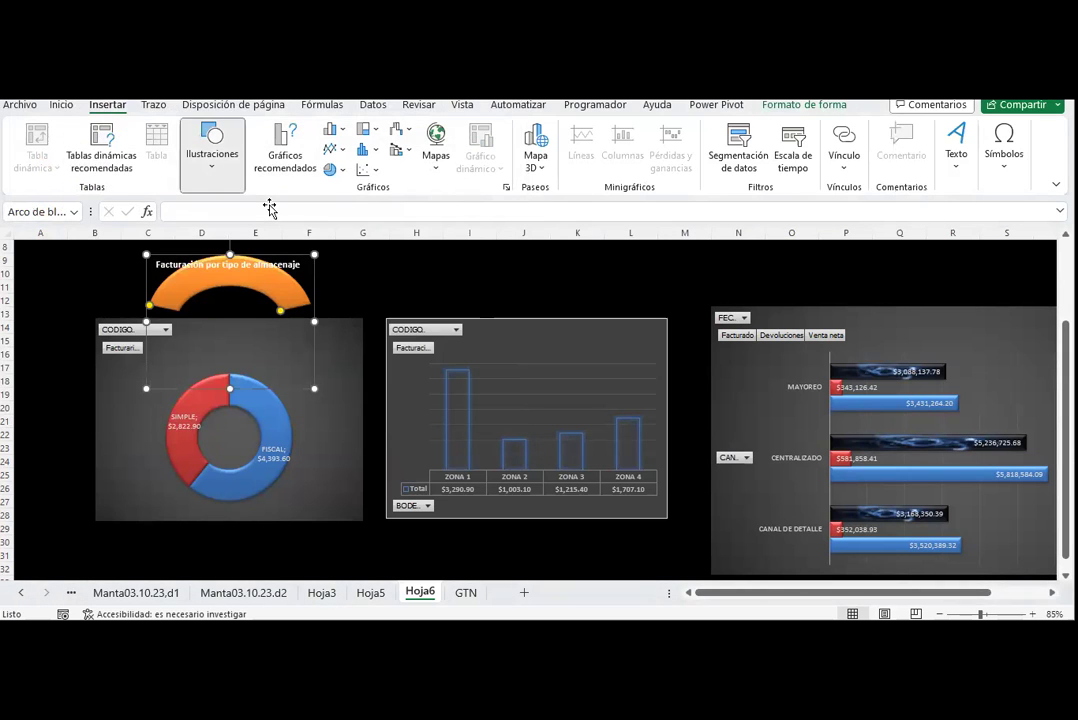
click(322, 228)
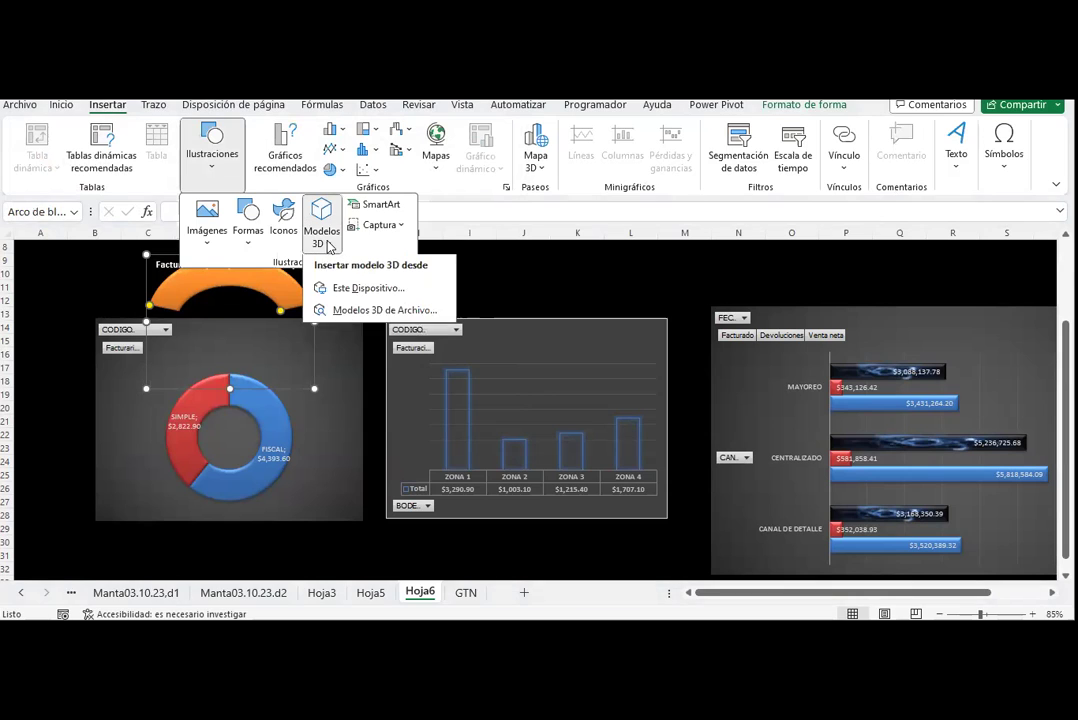
click(358, 312)
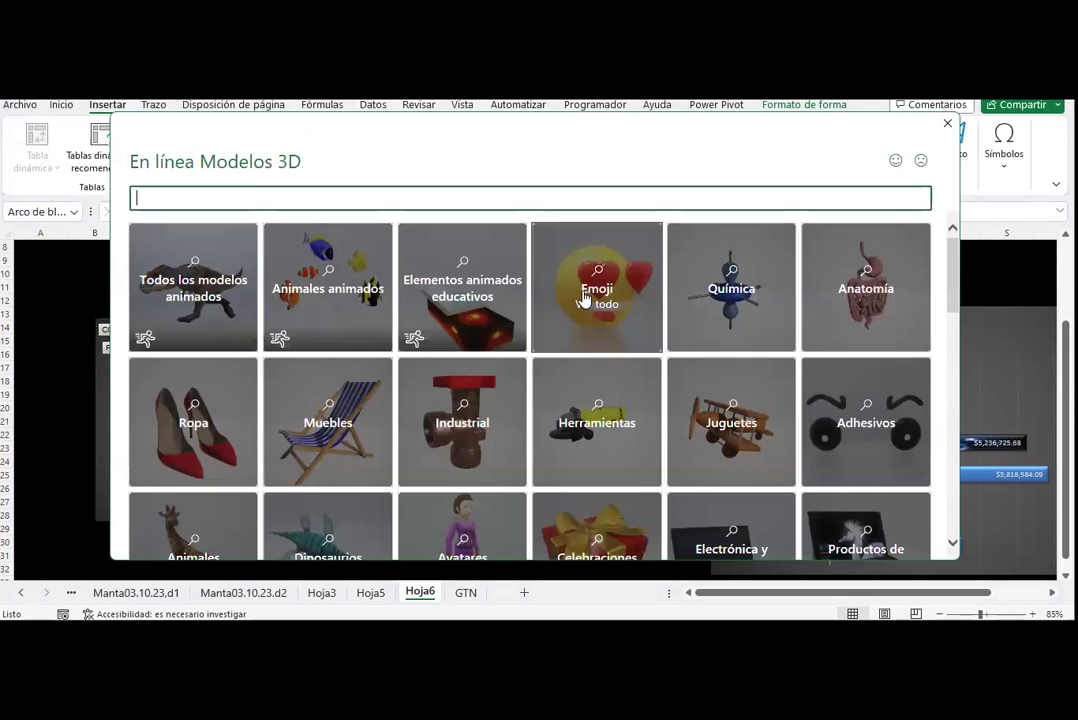
- Insert the smiling emoji model from the Emoji category
click(585, 297)
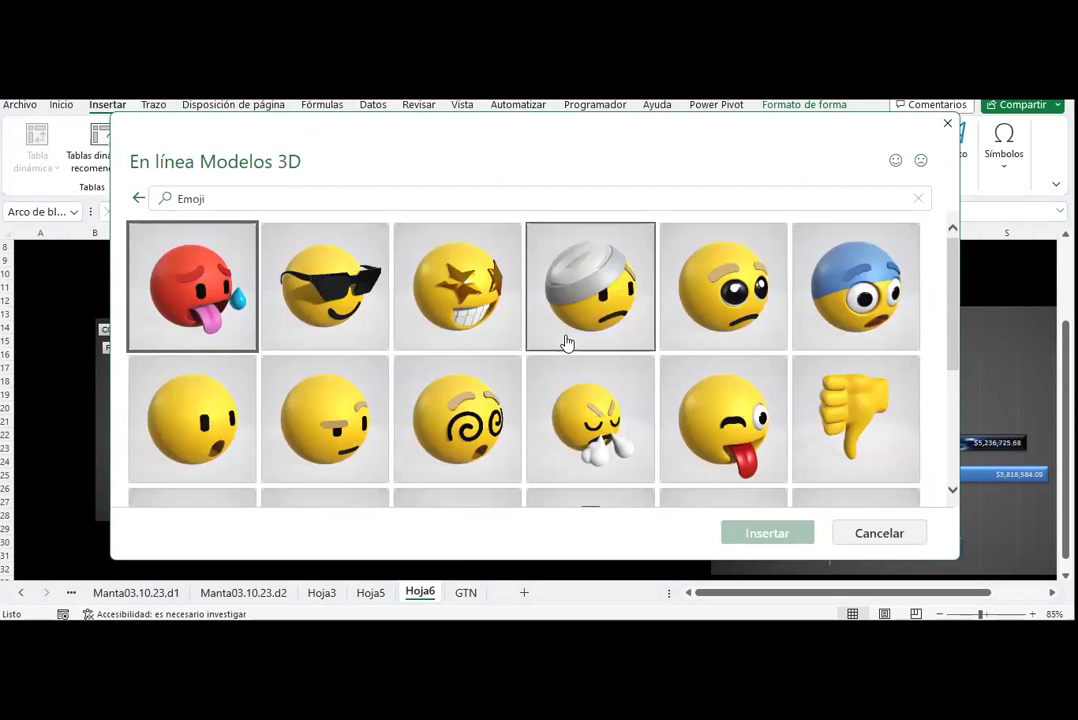
scroll(563, 342, down, 3)
scroll(565, 342, down, 2)
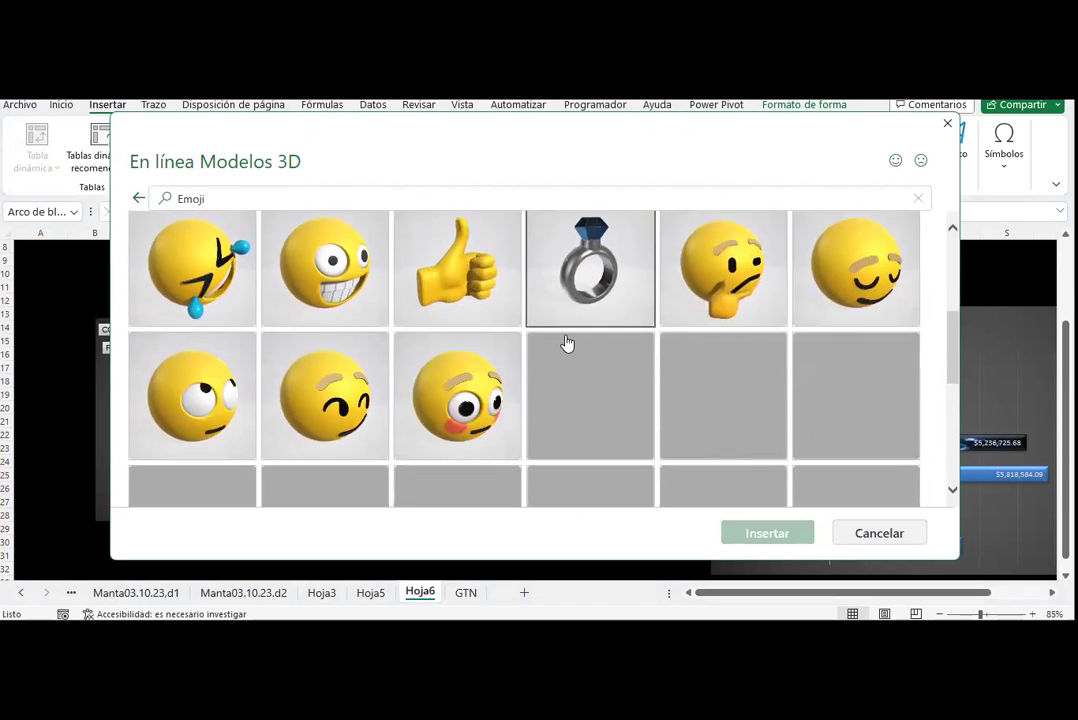
scroll(565, 342, down, 2)
scroll(566, 343, down, 2)
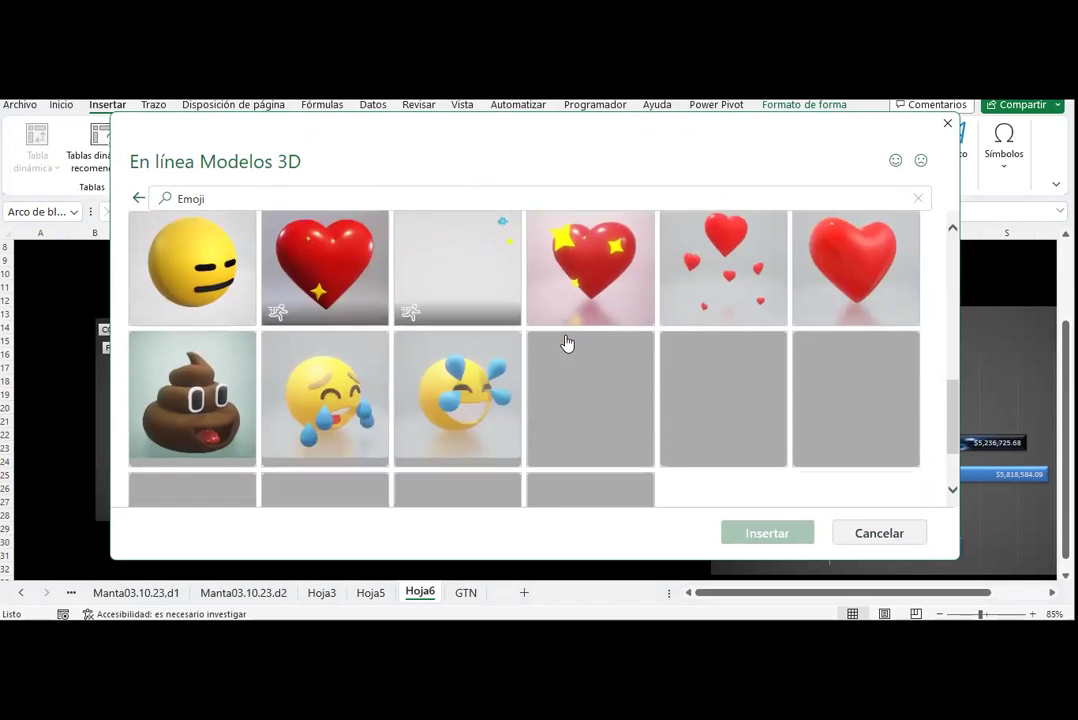
scroll(566, 343, down, 3)
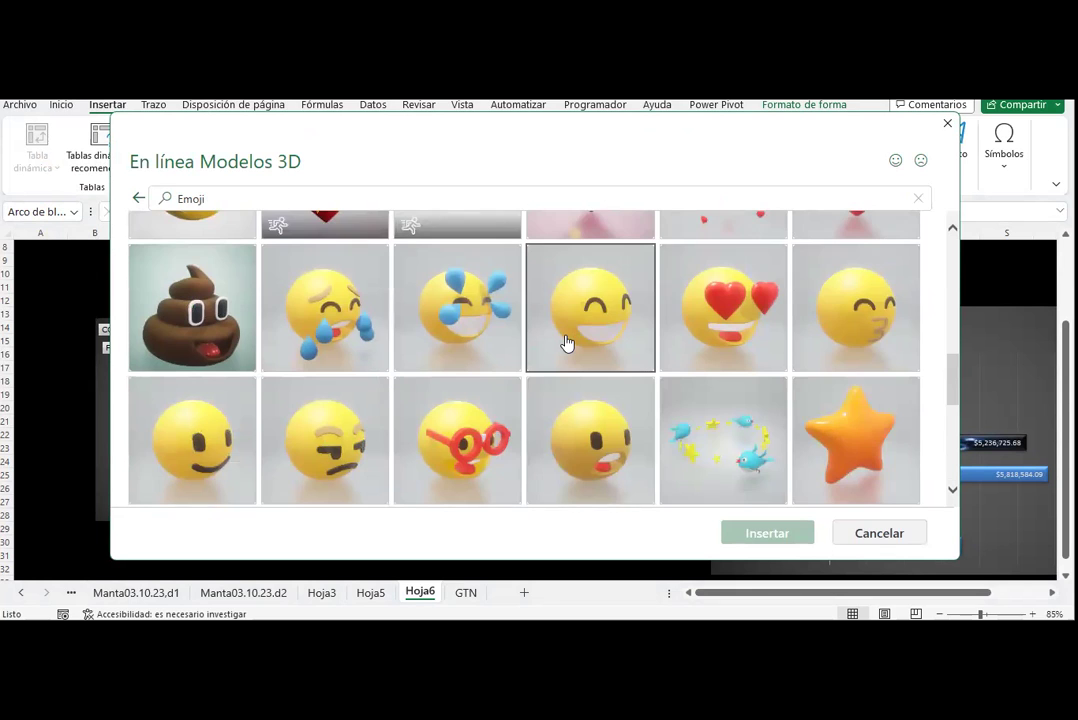
scroll(566, 343, down, 3)
scroll(566, 343, down, 2)
scroll(566, 343, down, 2)
scroll(566, 343, up, 1)
scroll(566, 343, down, 1)
scroll(566, 343, up, 3)
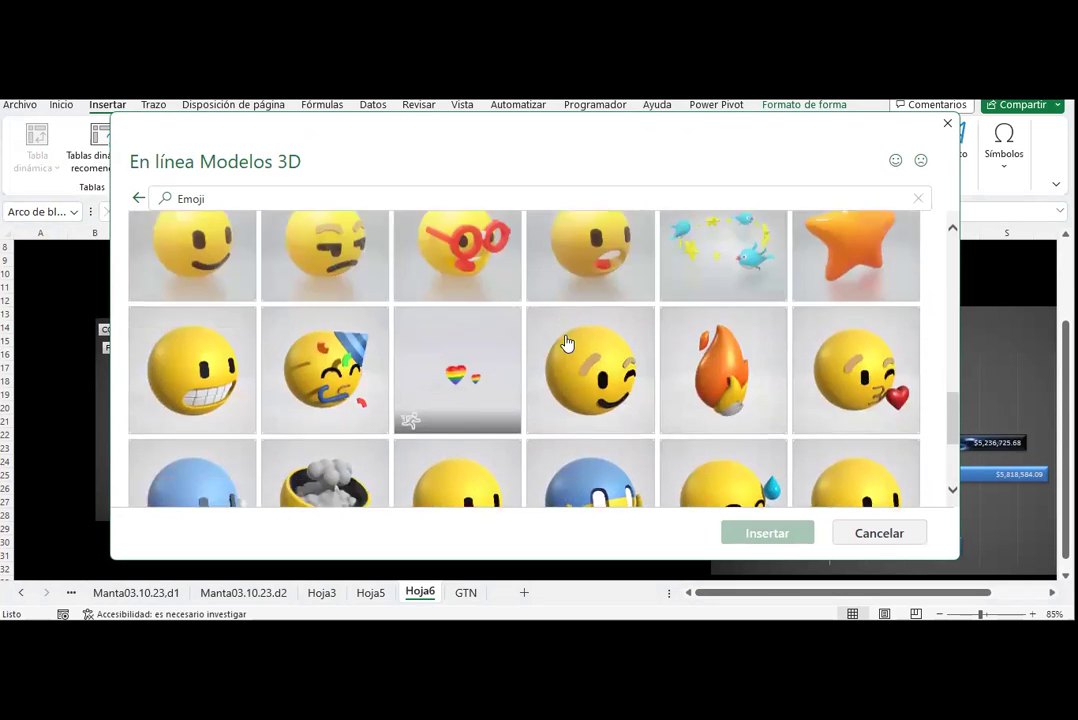
scroll(566, 343, down, 3)
scroll(566, 343, up, 1)
scroll(566, 343, down, 2)
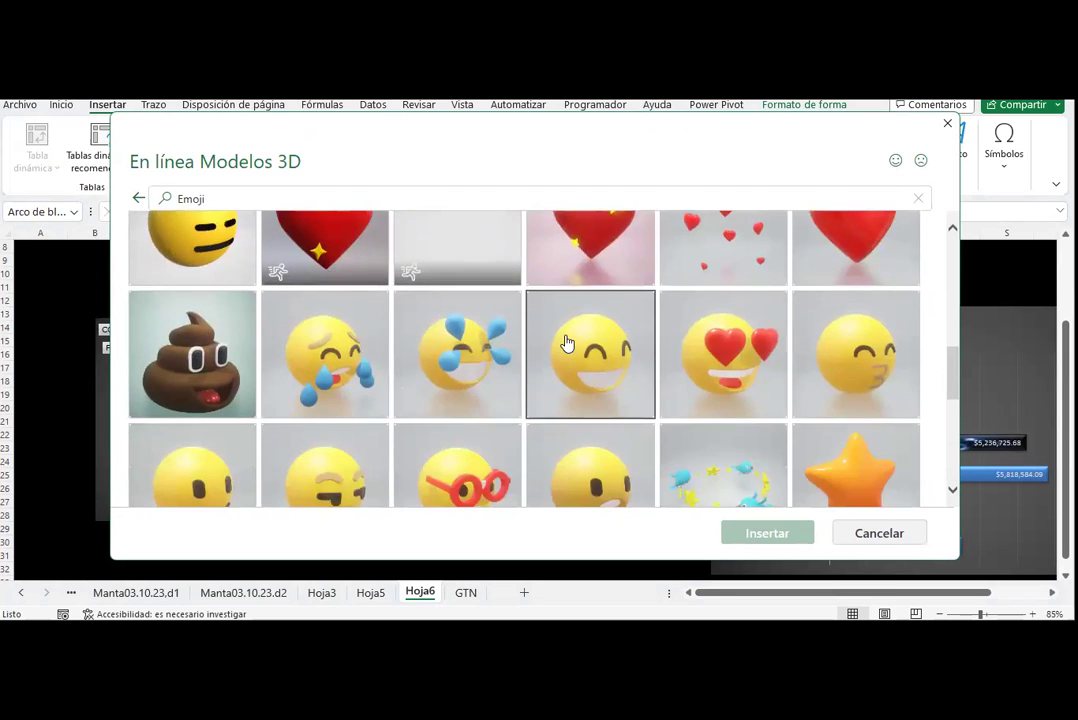
scroll(566, 343, down, 2)
click(147, 282)
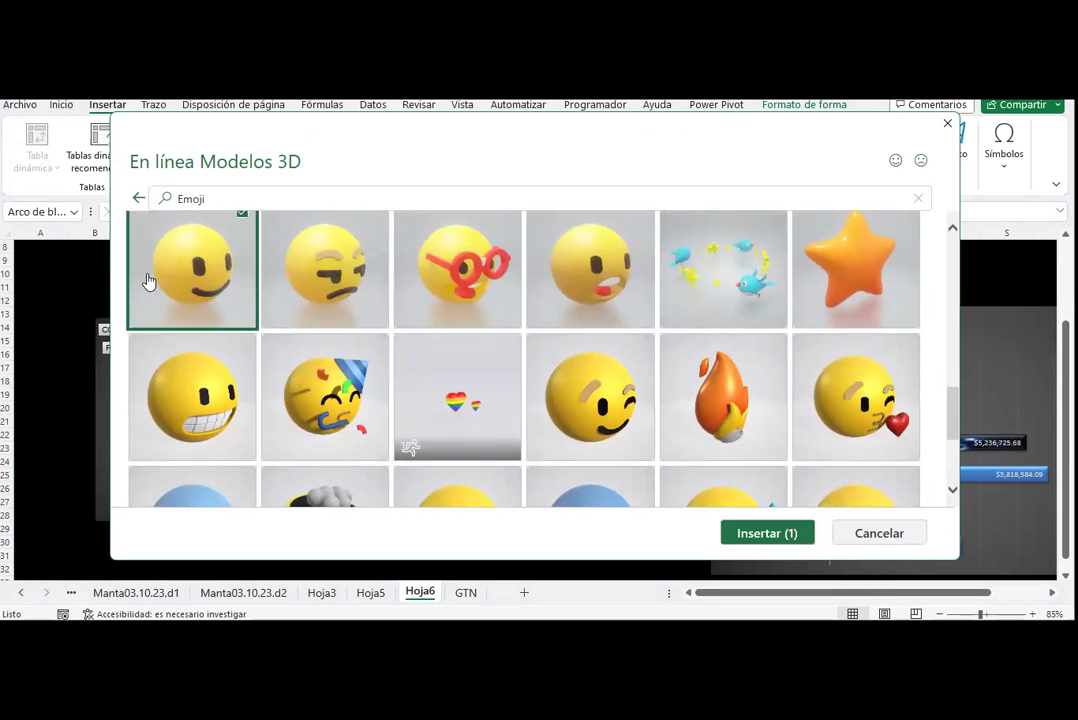
click(857, 546)
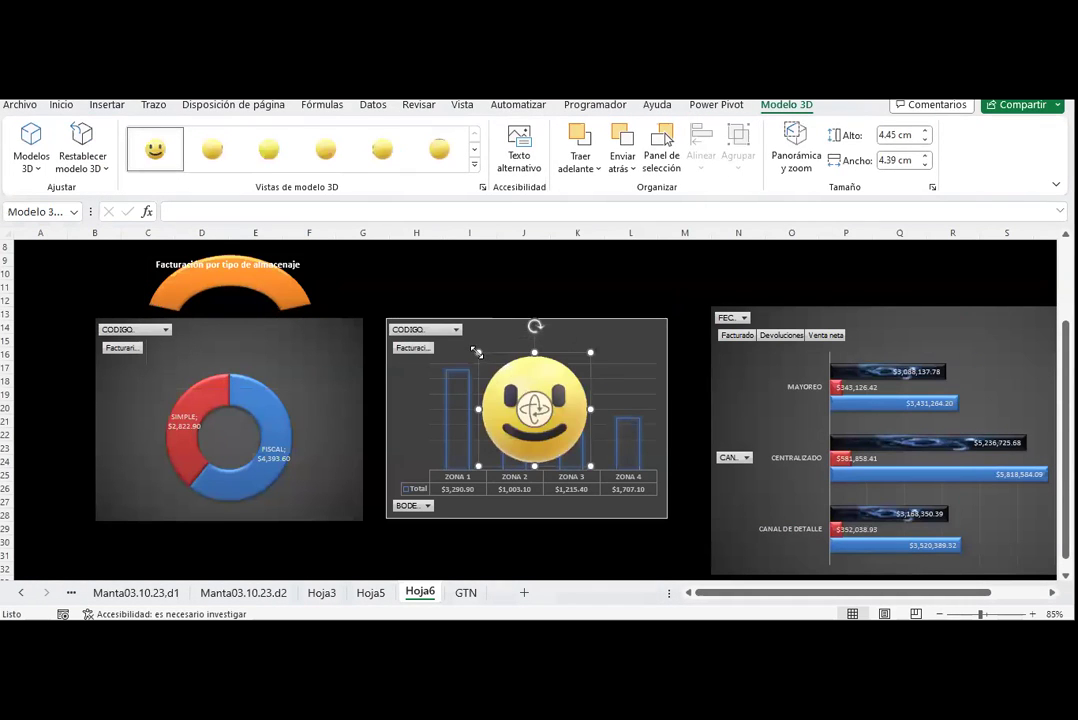
- Resize the 3D smiley to about 2.2 cm, place it at the column chart's top-right, and rotate slightly
drag(488, 361, 521, 396)
mouse_move(540, 412)
mouse_down()
mouse_move(641, 334)
mouse_move(534, 388)
mouse_move(549, 449)
mouse_up()
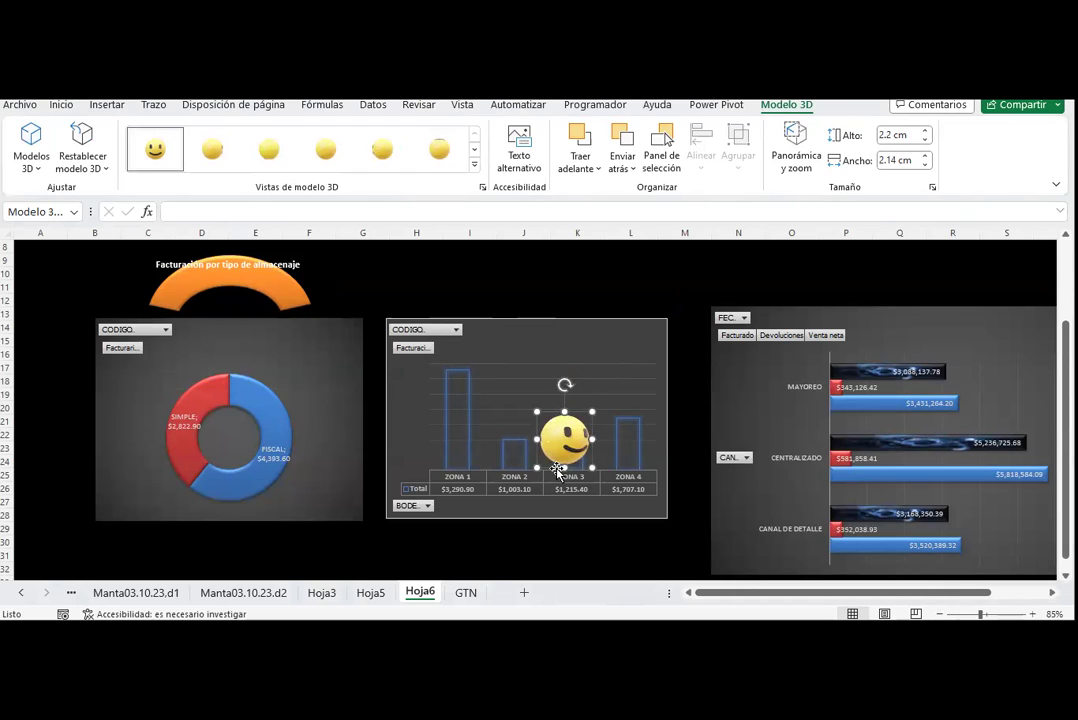
drag(554, 468, 624, 376)
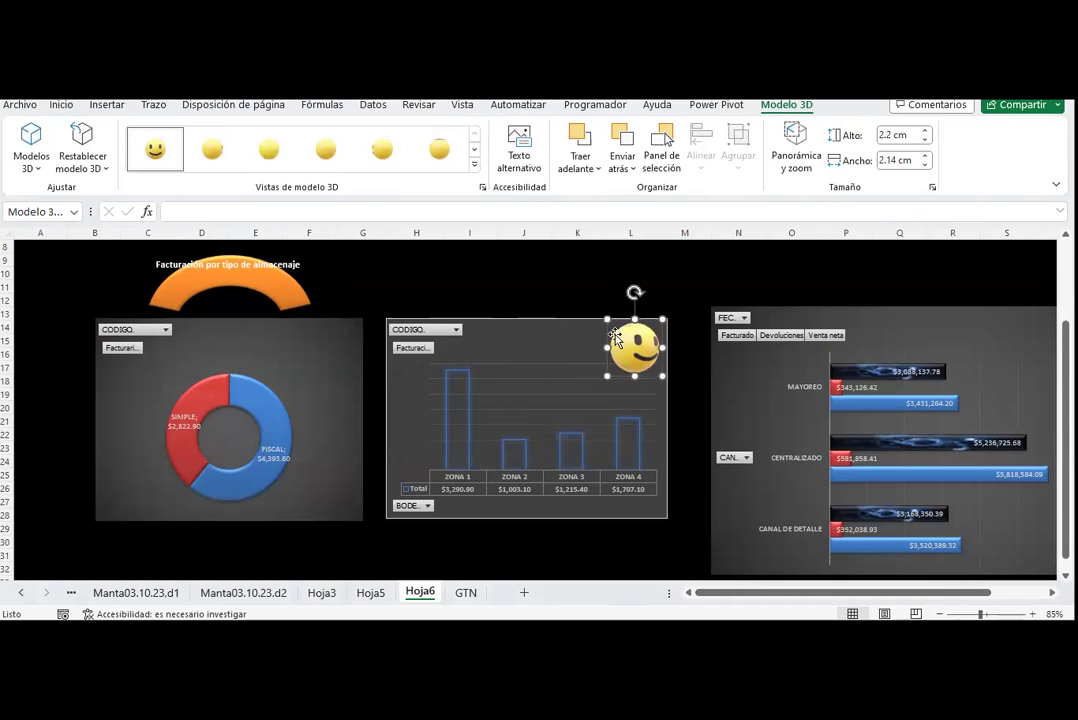
click(630, 348)
drag(630, 348, 628, 348)
click(694, 288)
drag(760, 597, 778, 597)
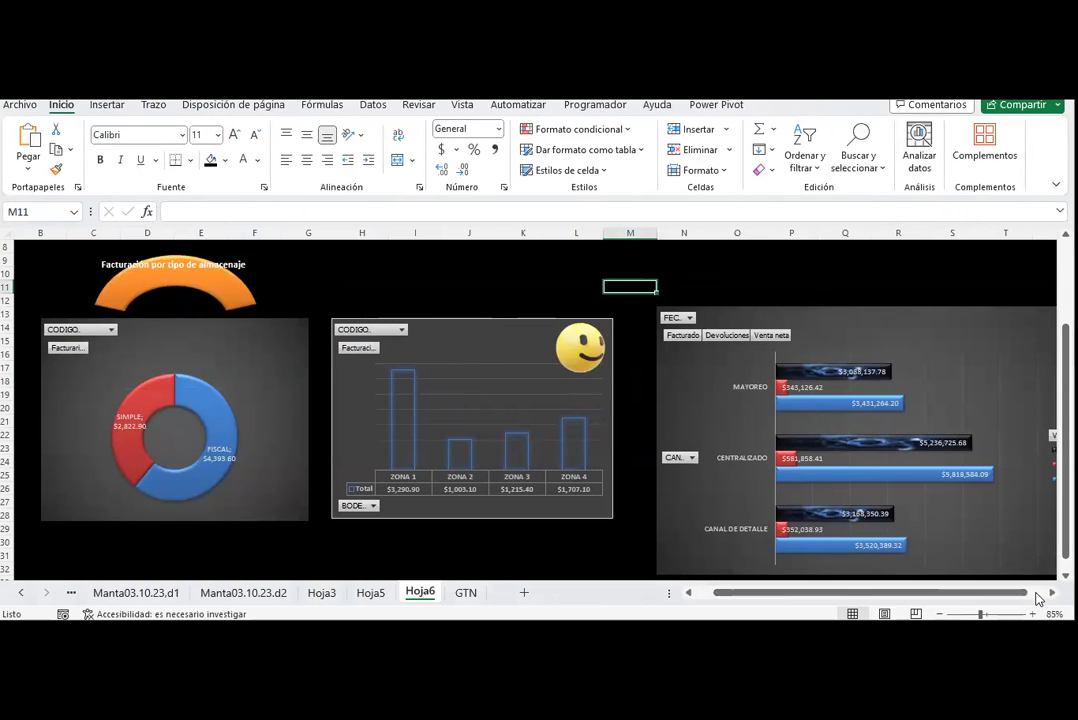
click(1037, 594)
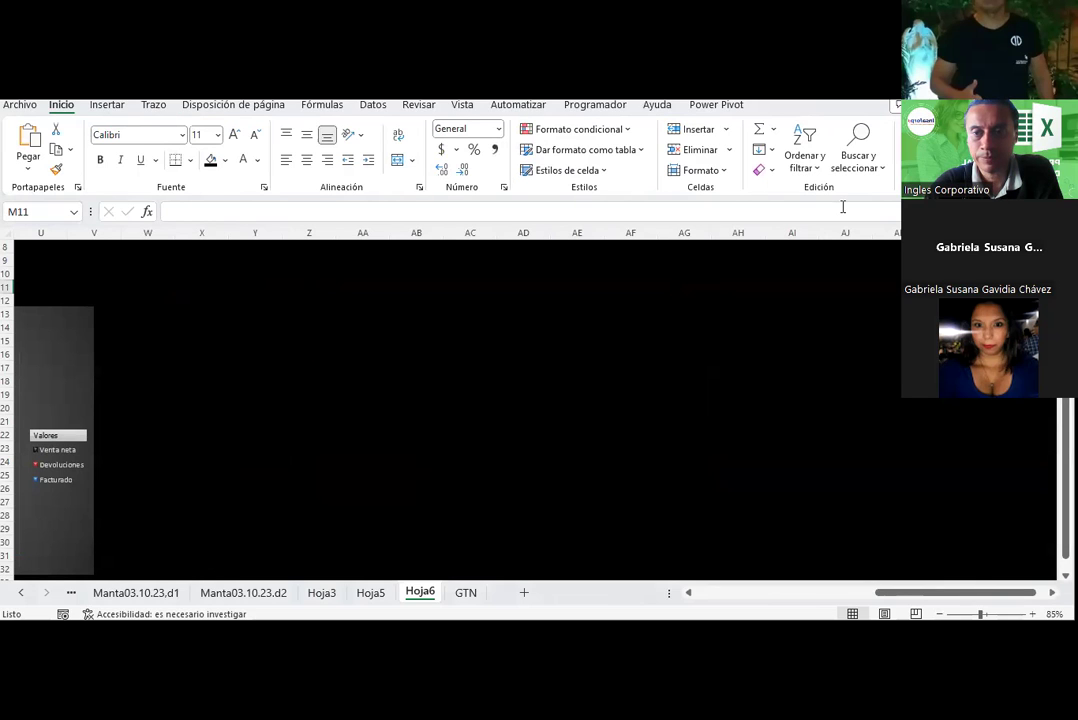
scroll(549, 318, right, 5)
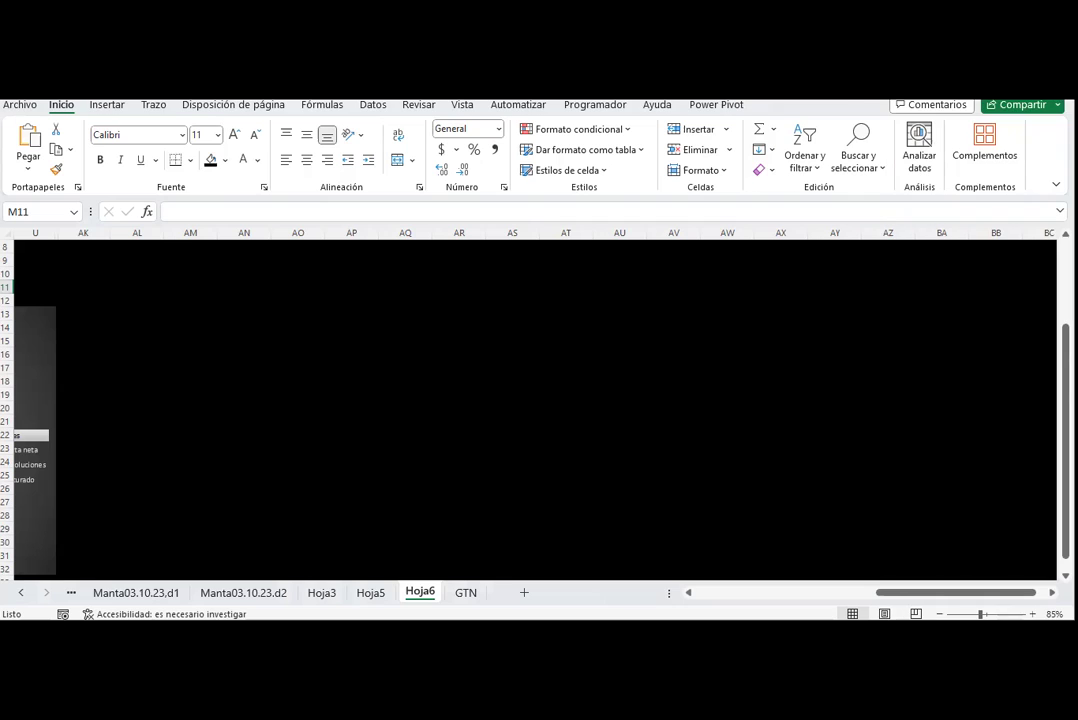
click(508, 326)
- Change the orange arc into a rounded rectangle and shorten it into a 1.48 cm title bar
click(818, 594)
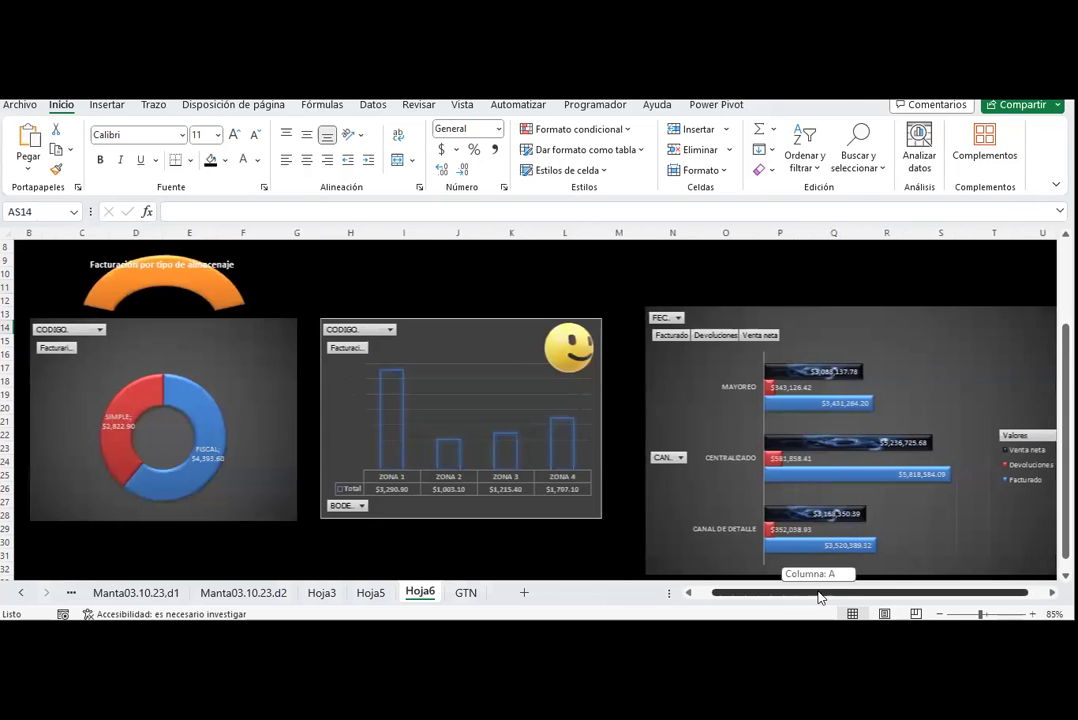
click(228, 295)
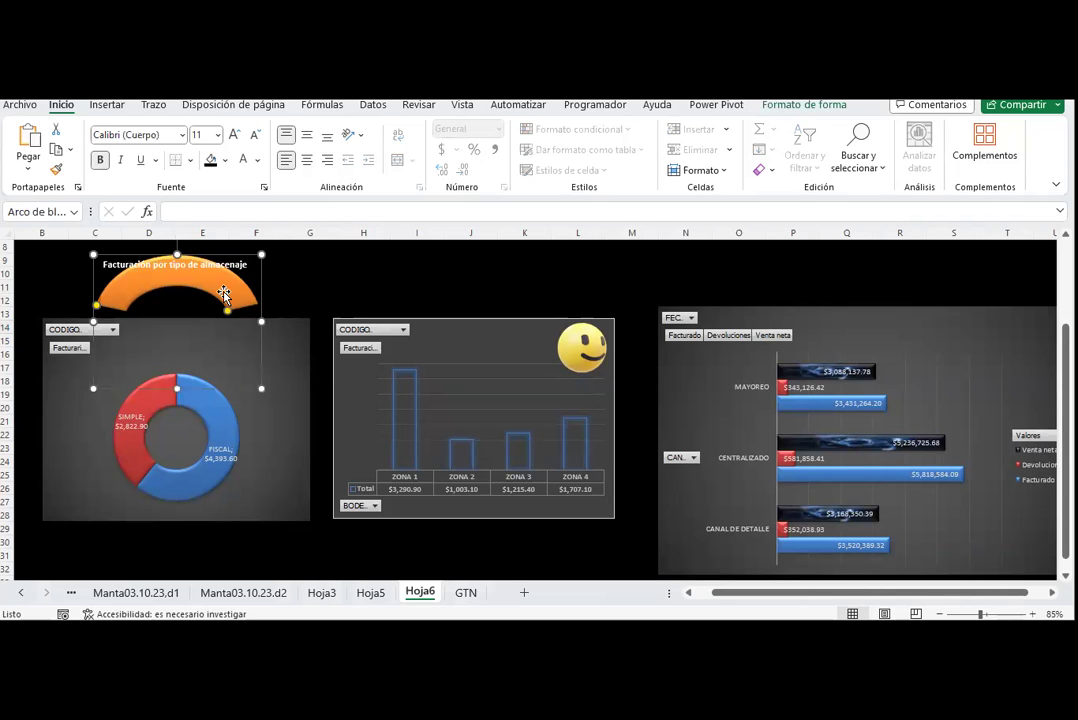
click(120, 108)
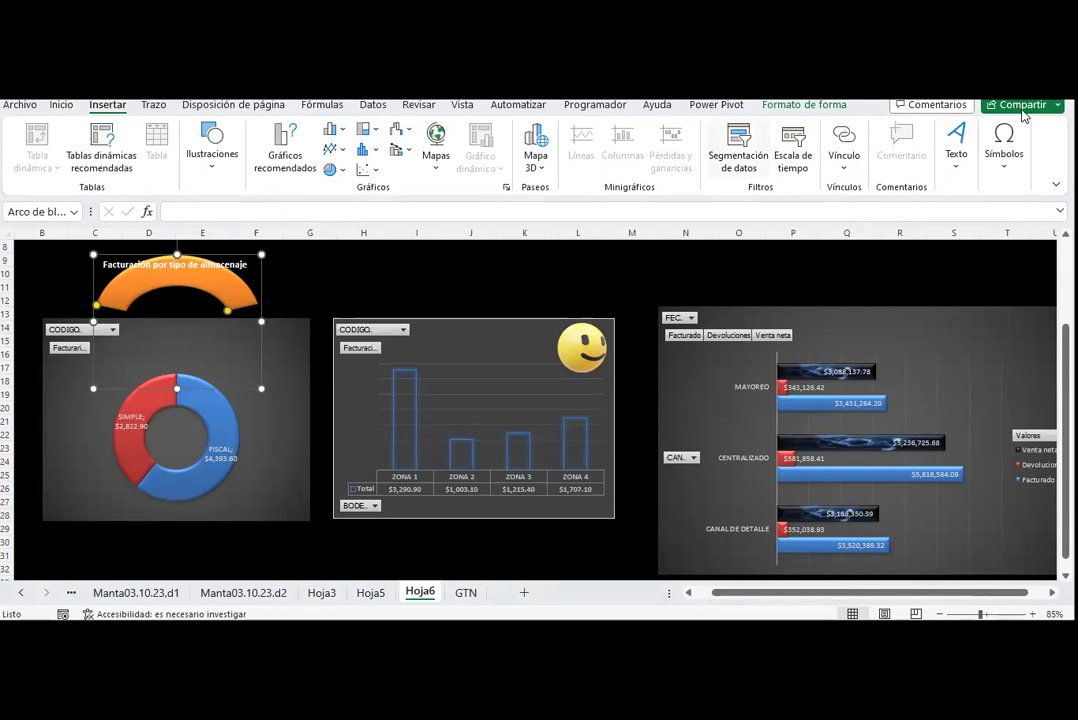
click(804, 104)
click(168, 129)
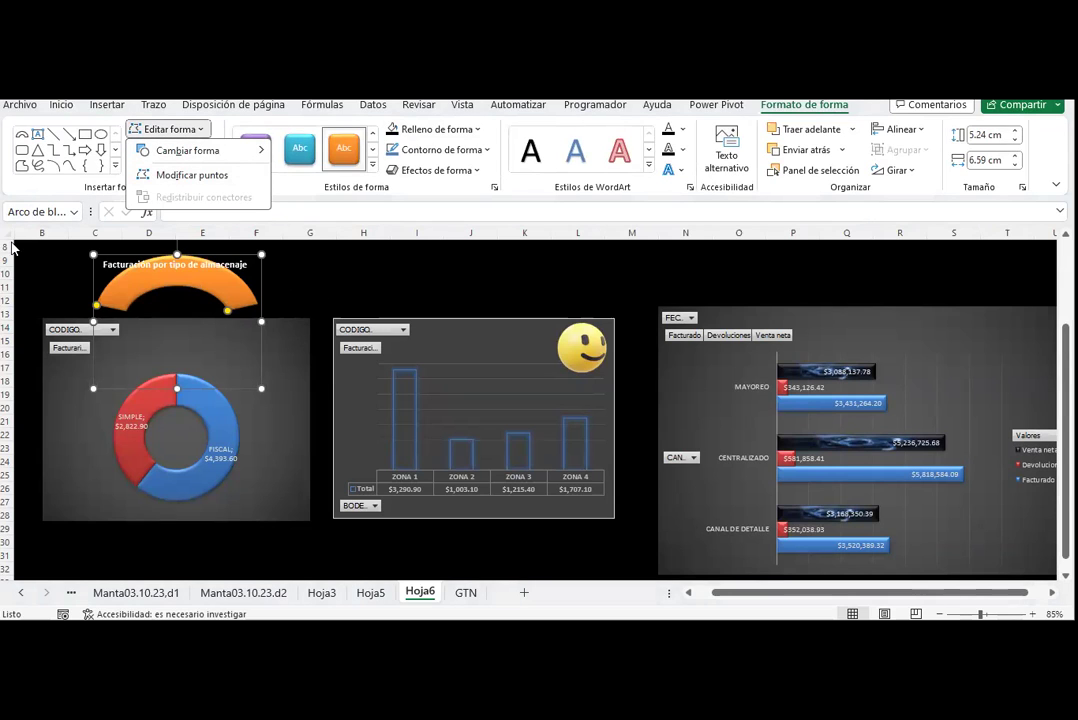
click(21, 152)
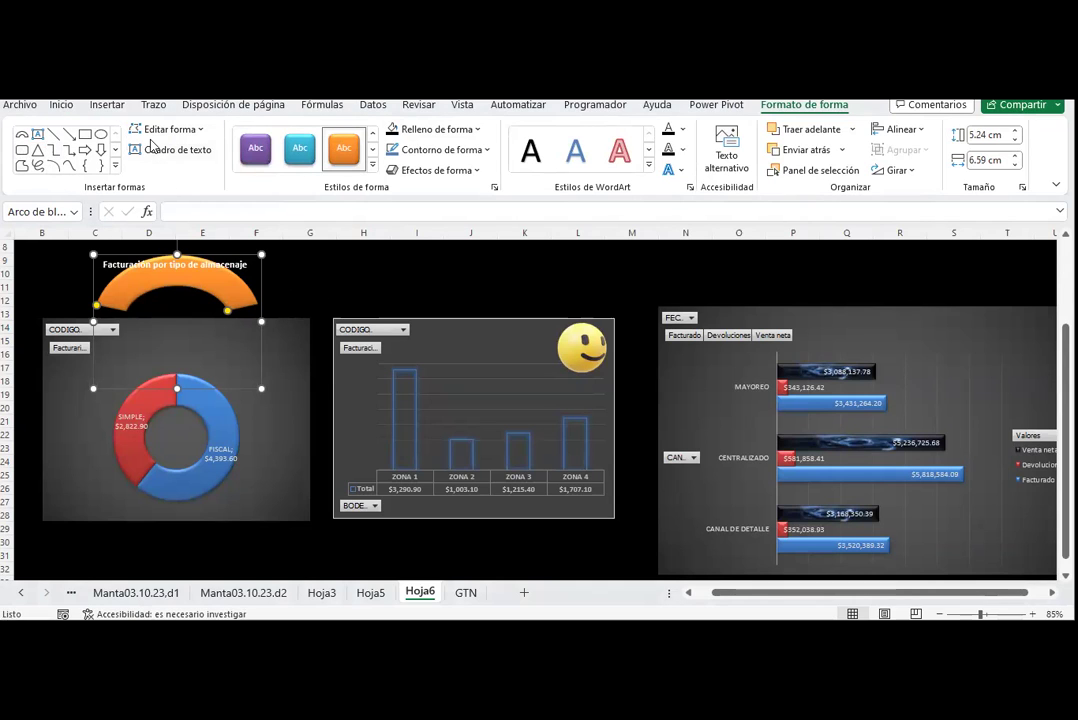
click(200, 130)
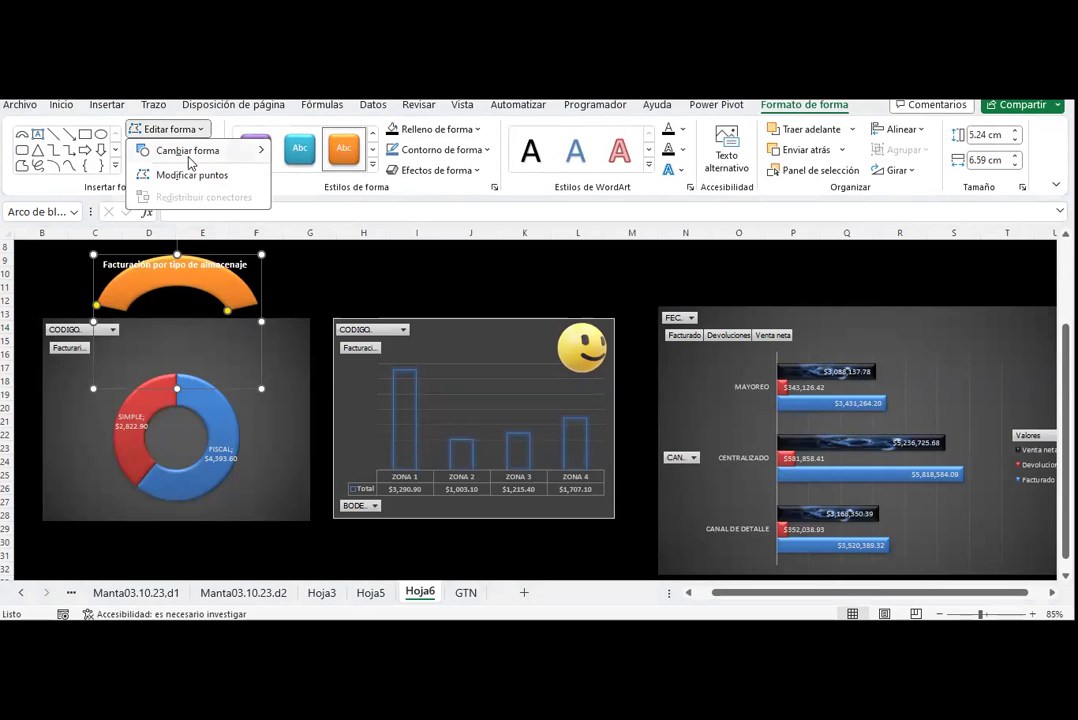
mouse_move(164, 150)
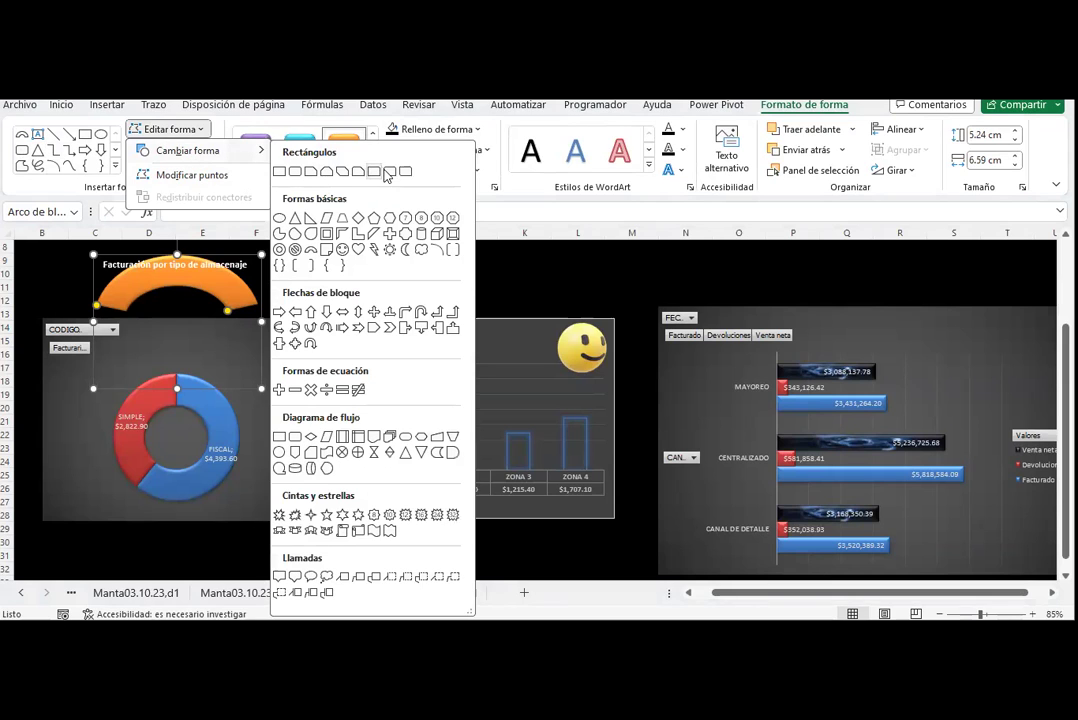
click(327, 171)
mouse_move(177, 388)
mouse_down()
mouse_move(202, 290)
mouse_move(218, 296)
mouse_up()
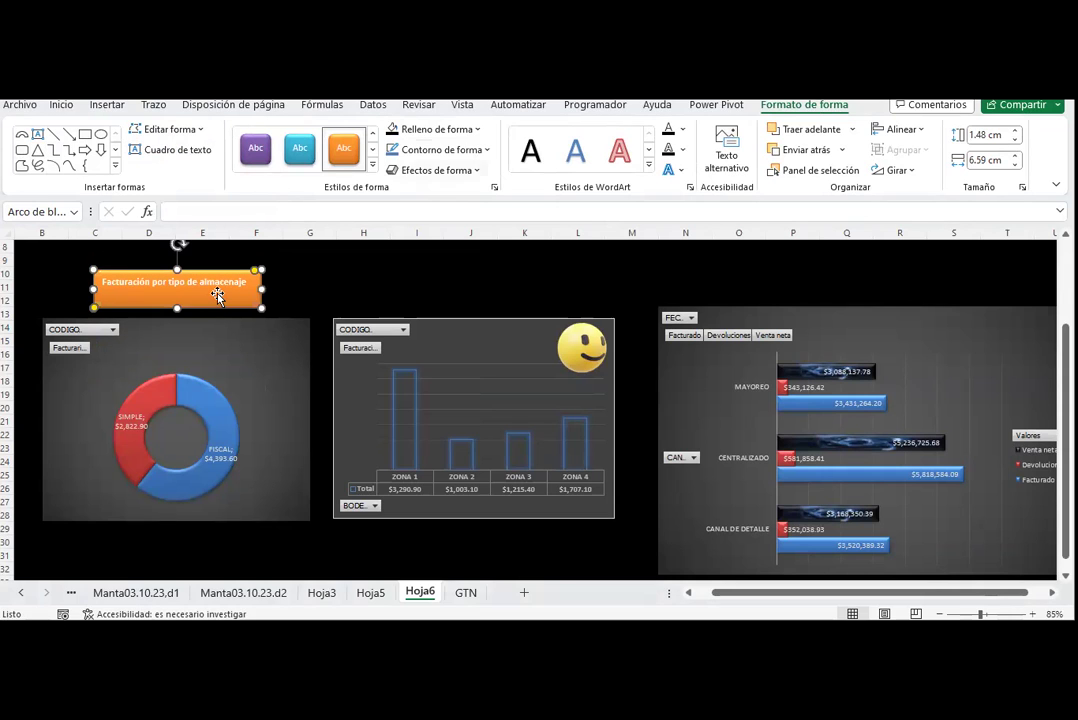
- Give the title box the black white-outlined shape style, with its text at size 12 and centred
click(372, 164)
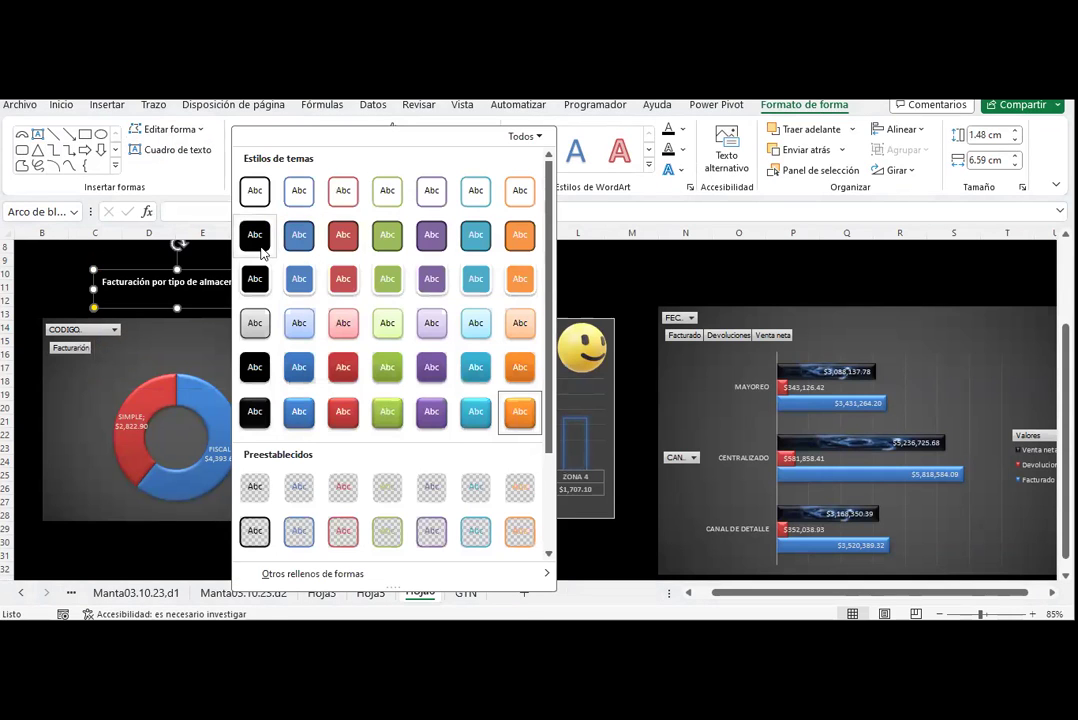
click(255, 282)
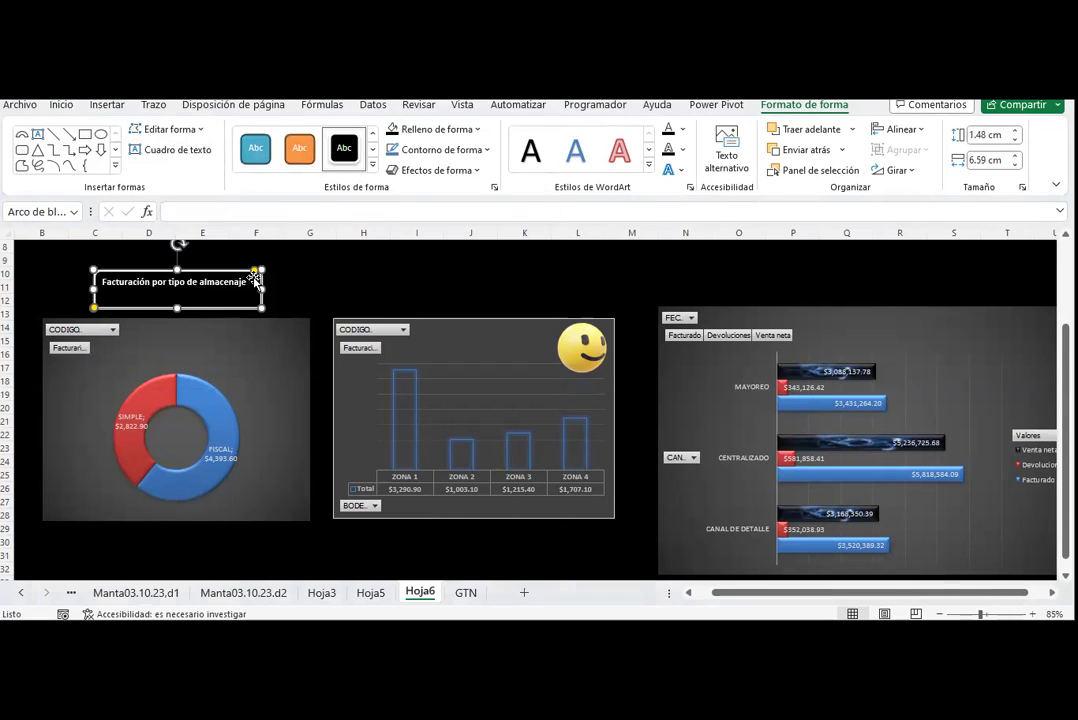
click(61, 107)
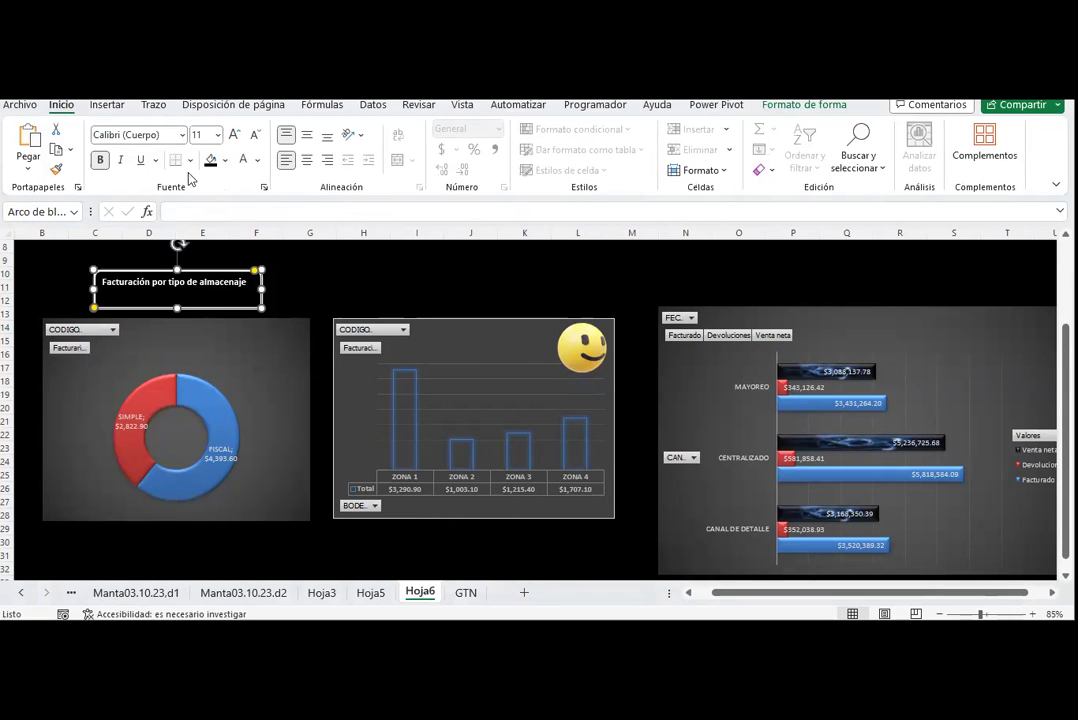
key(ctrl+shift+period)
key(ctrl+e)
click(308, 285)
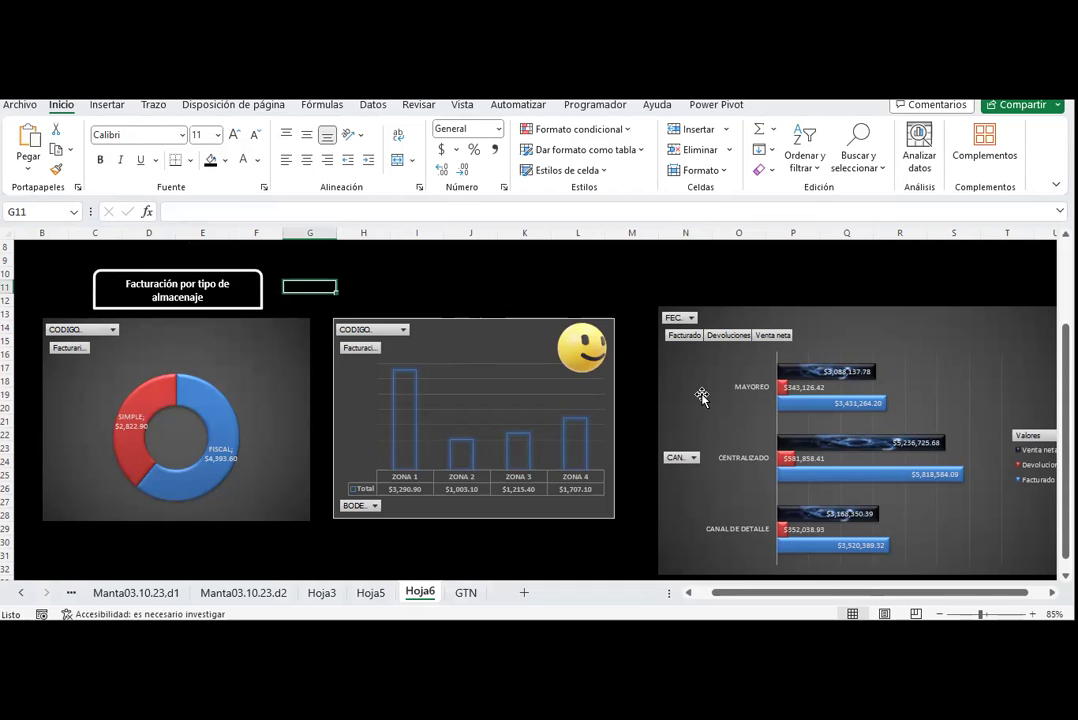
- Turn on Pan & Zoom for the 3D smiley and enlarge it inside its 2.2 × 2.14 cm frame
click(555, 298)
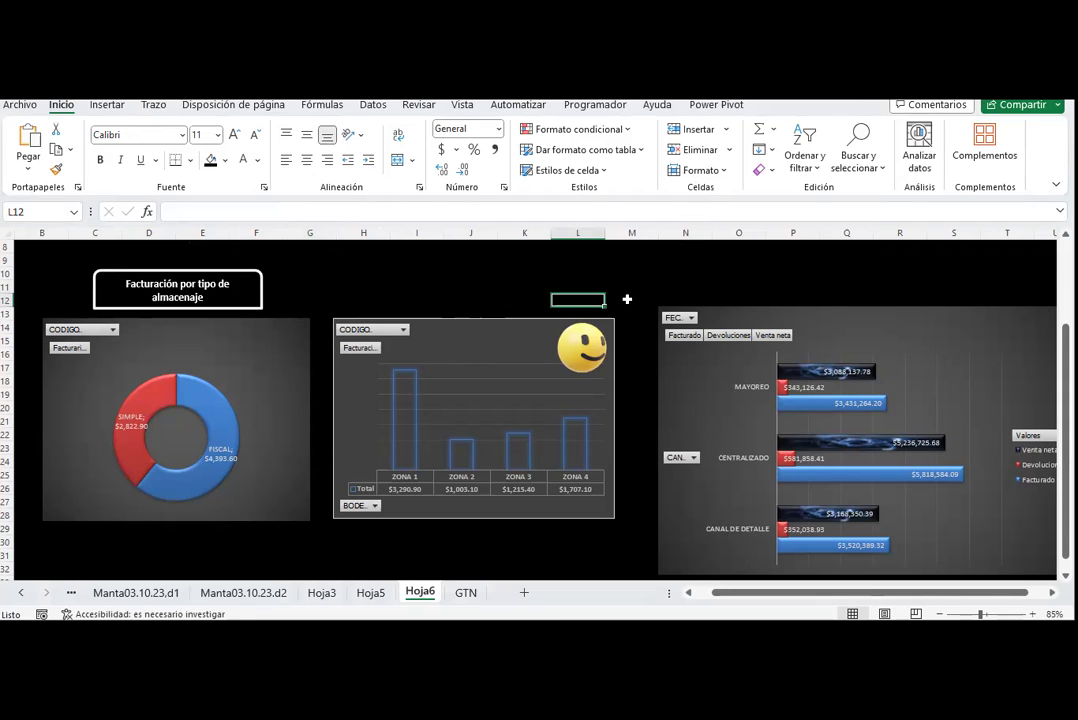
click(598, 332)
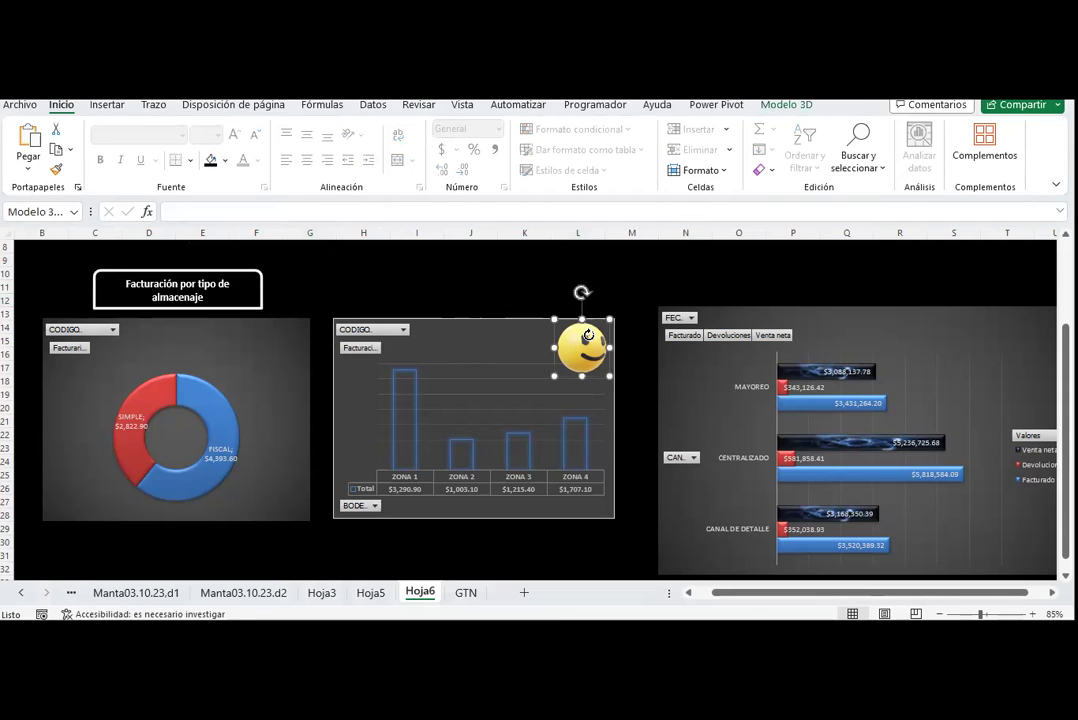
click(787, 105)
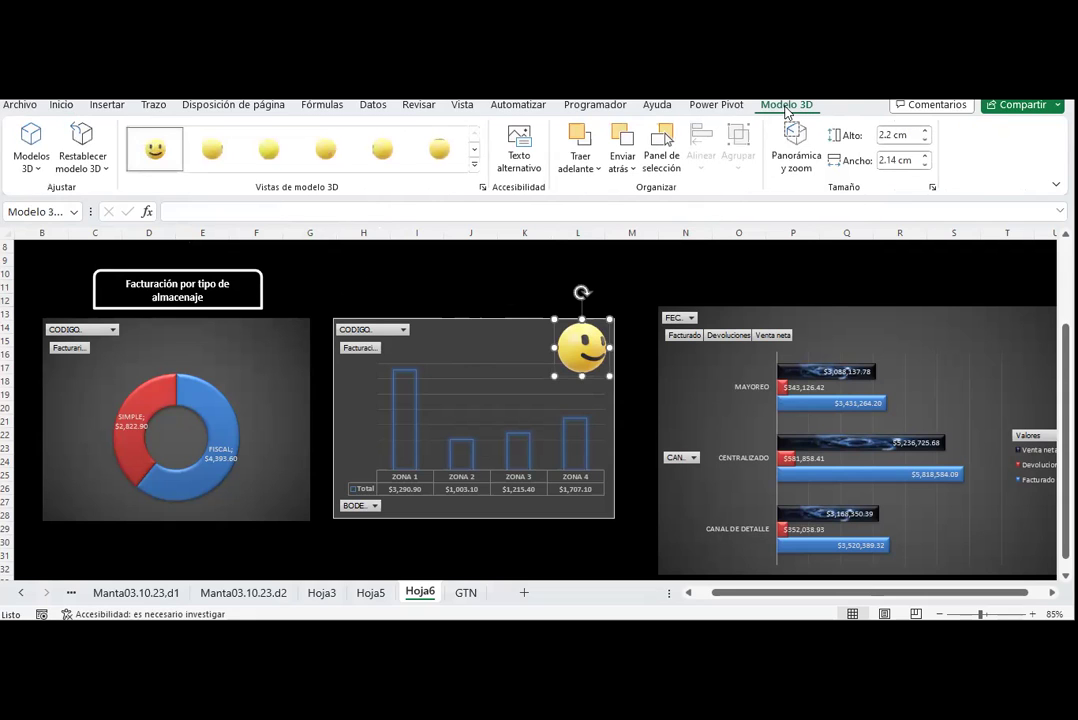
click(795, 145)
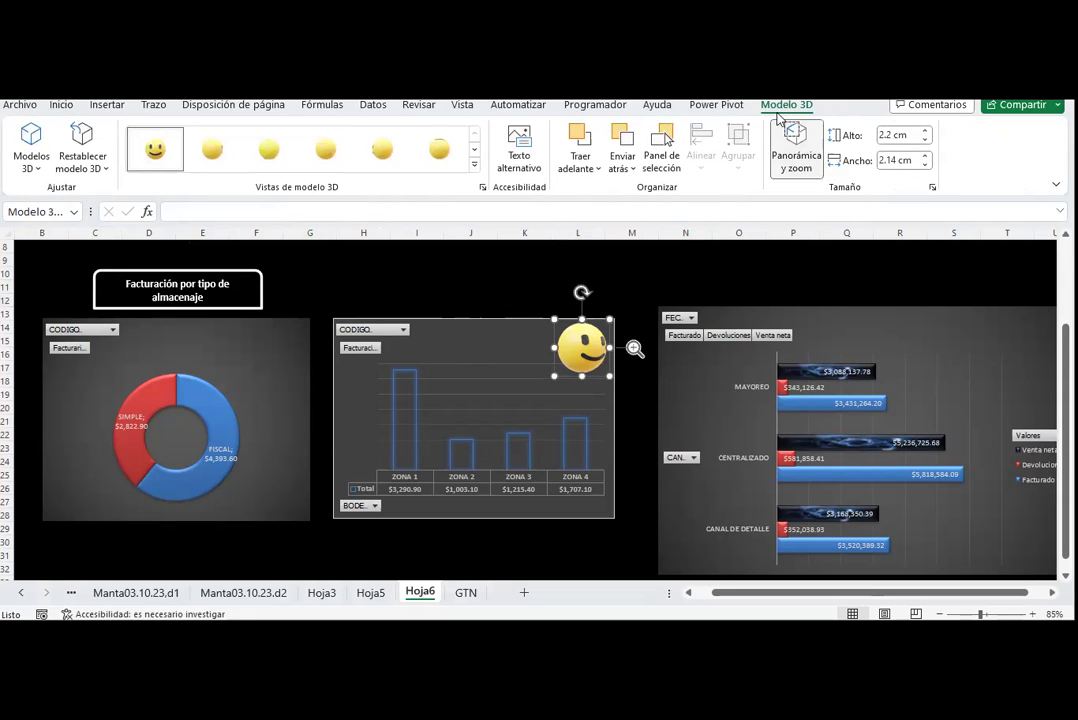
mouse_move(582, 347)
mouse_down()
mouse_move(594, 342)
mouse_move(573, 369)
mouse_move(627, 281)
mouse_up()
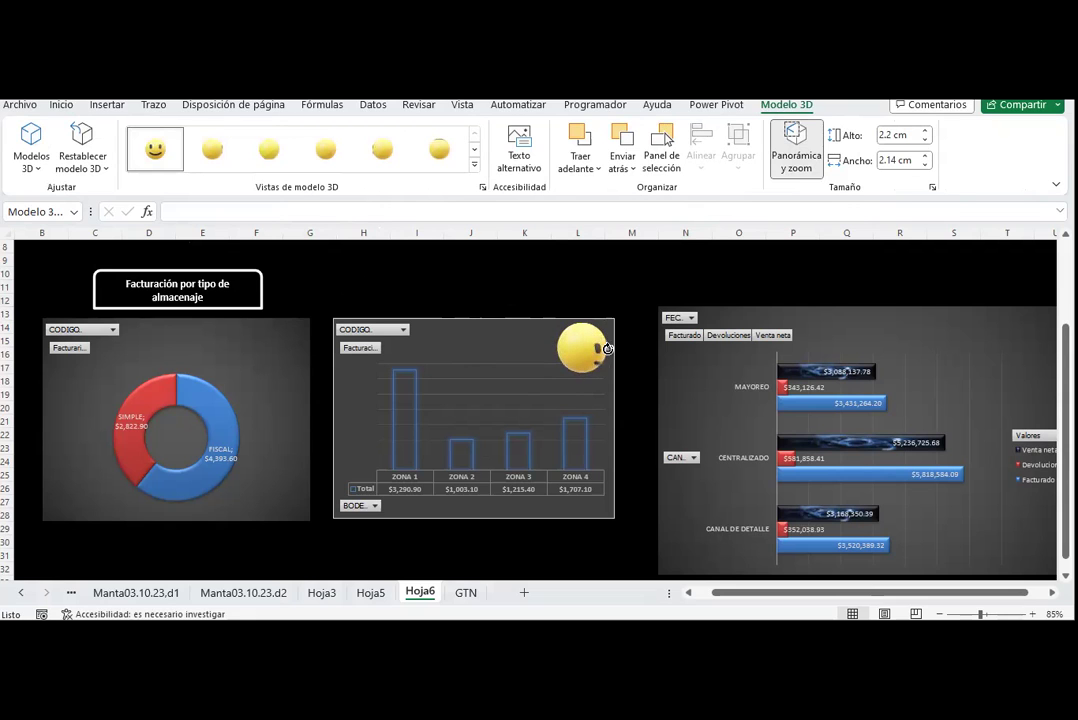
click(627, 278)
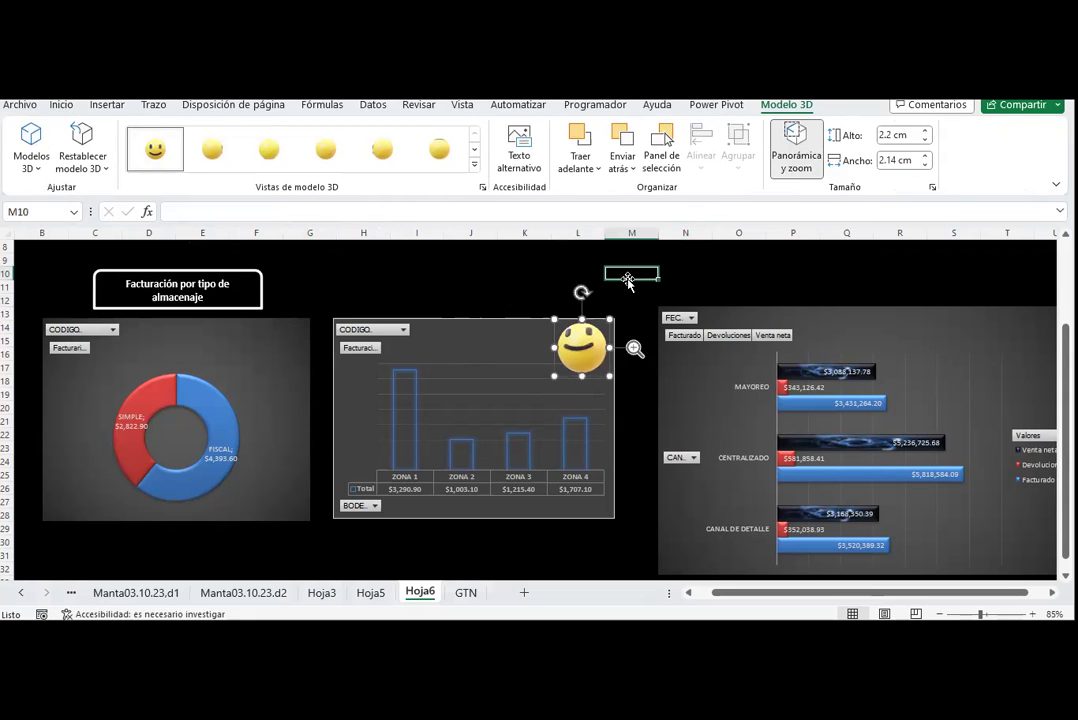